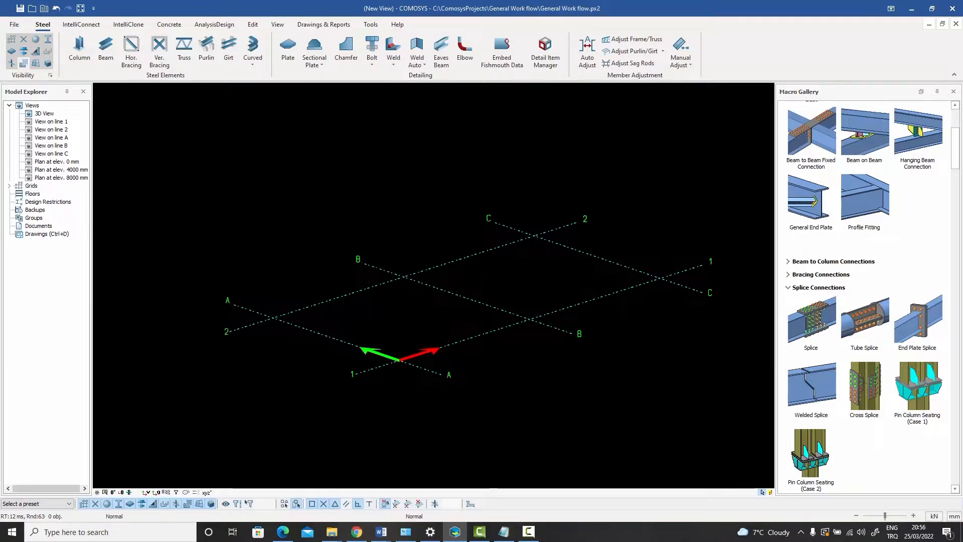
Place steel columns at all six grid intersections, where lines A, B and C cross lines 1 and 2.
shift+middle_drag(556, 265, 552, 258)
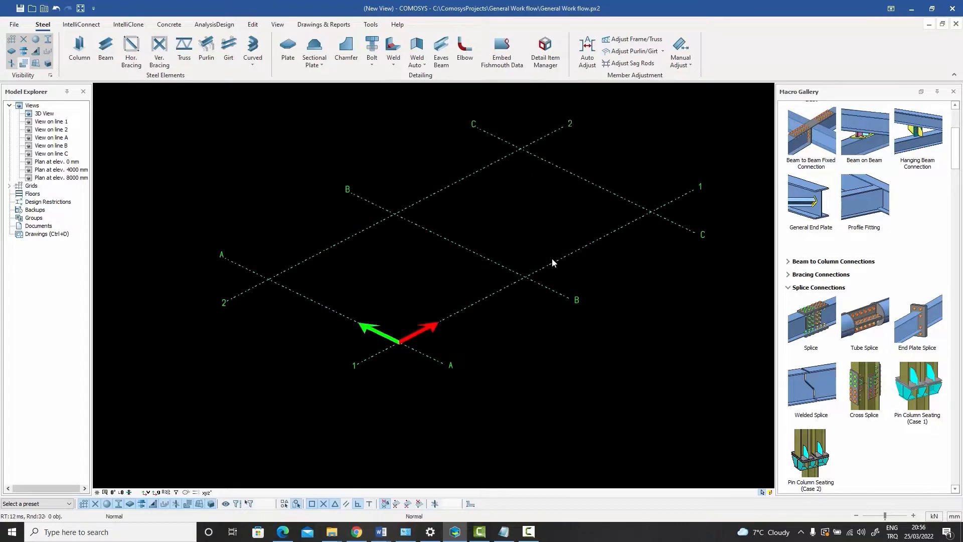
middle_drag(521, 309, 488, 342)
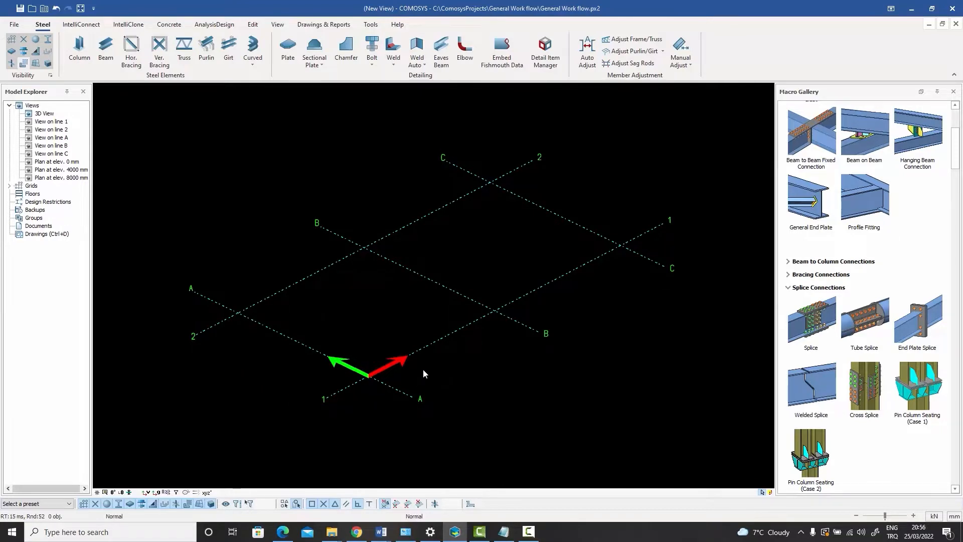
scroll(423, 369, down, 3)
shift+middle_drag(447, 381, 478, 378)
scroll(452, 369, up, 1)
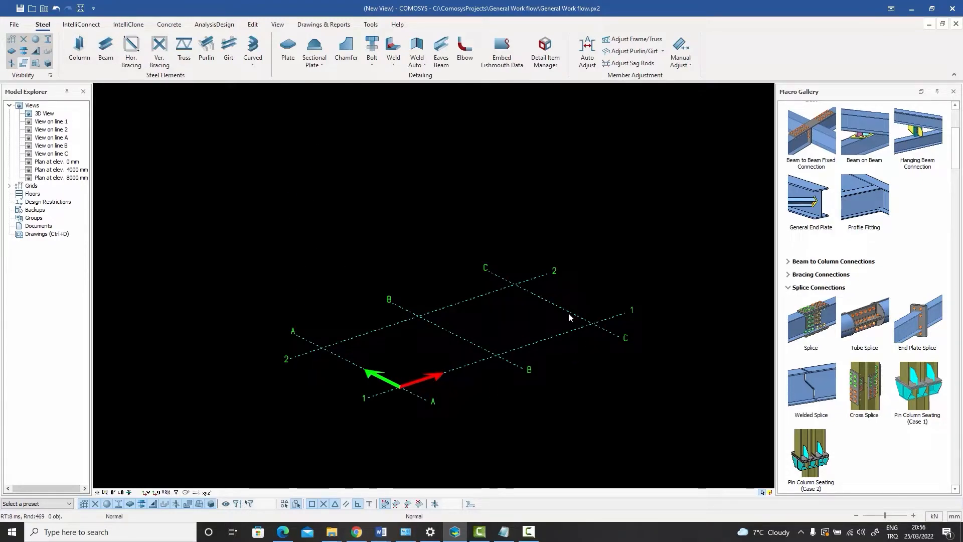
click(79, 47)
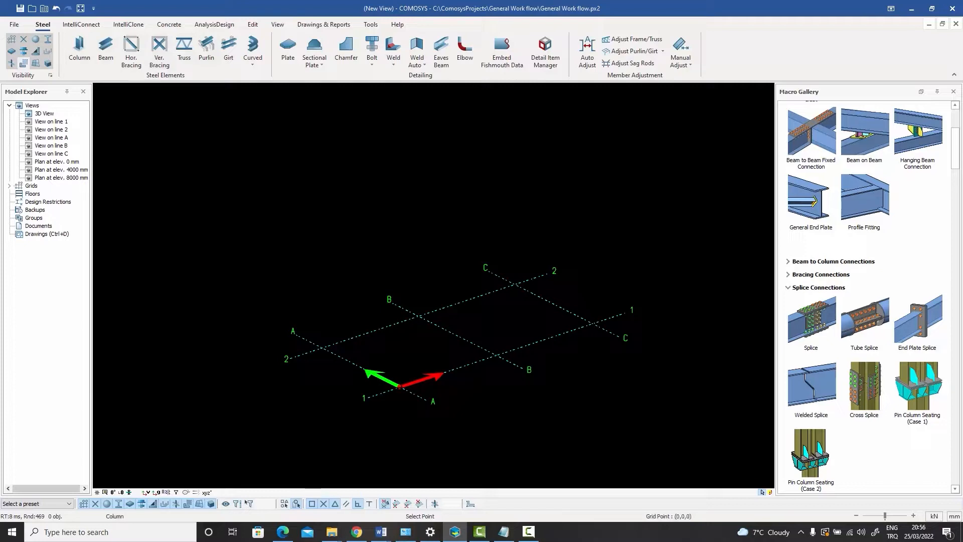
click(400, 386)
click(496, 356)
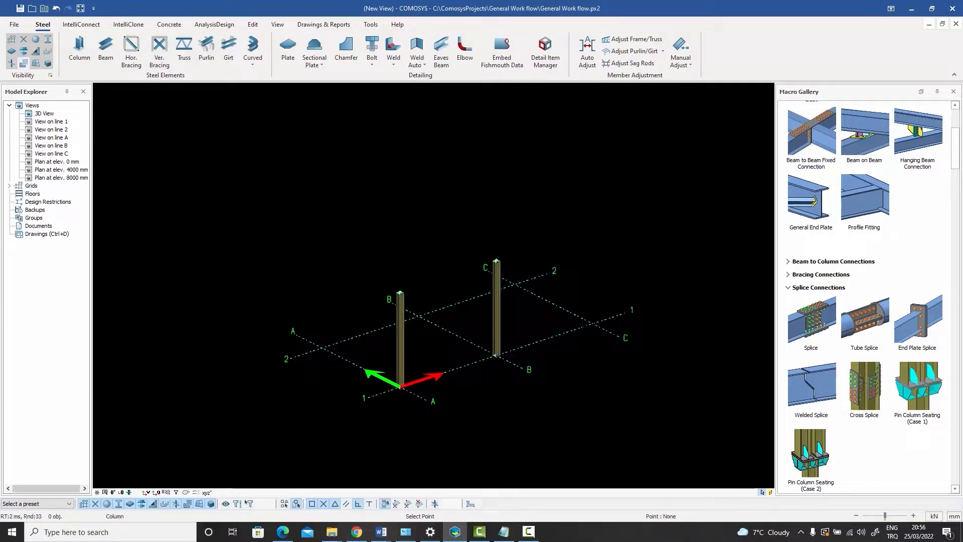
click(593, 323)
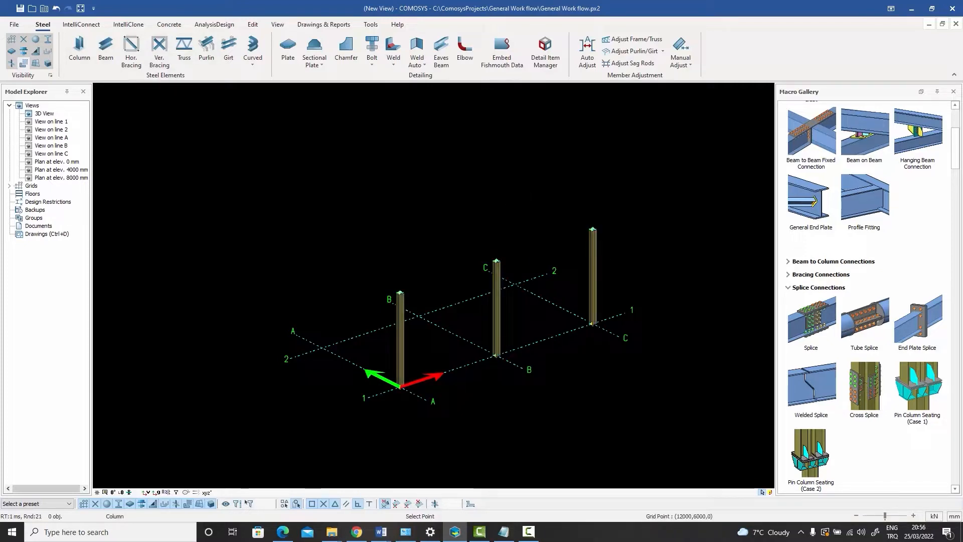
click(513, 284)
click(418, 316)
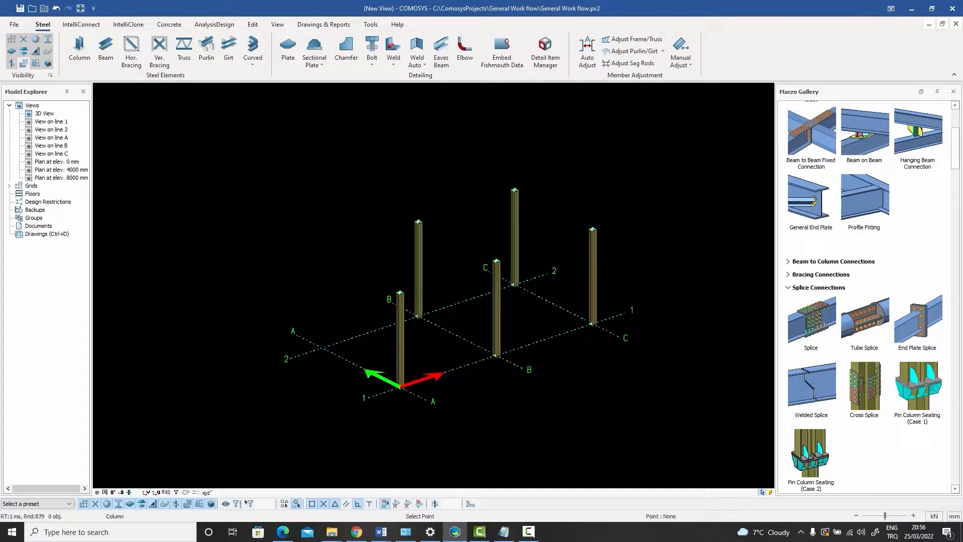
click(321, 347)
right_click(287, 218)
click(300, 222)
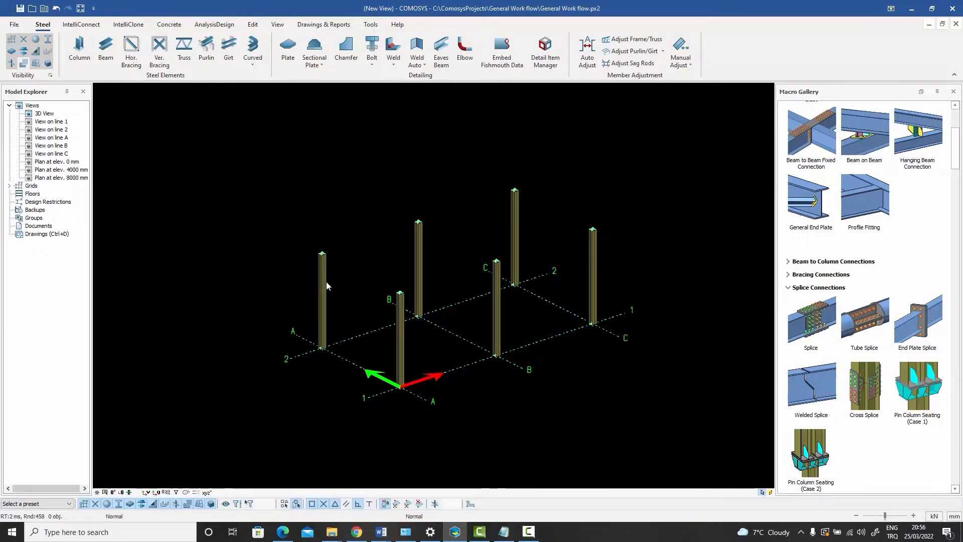
Check the profile and geometry properties of the column at grid intersection A2, leaving them as they are.
double_click(325, 282)
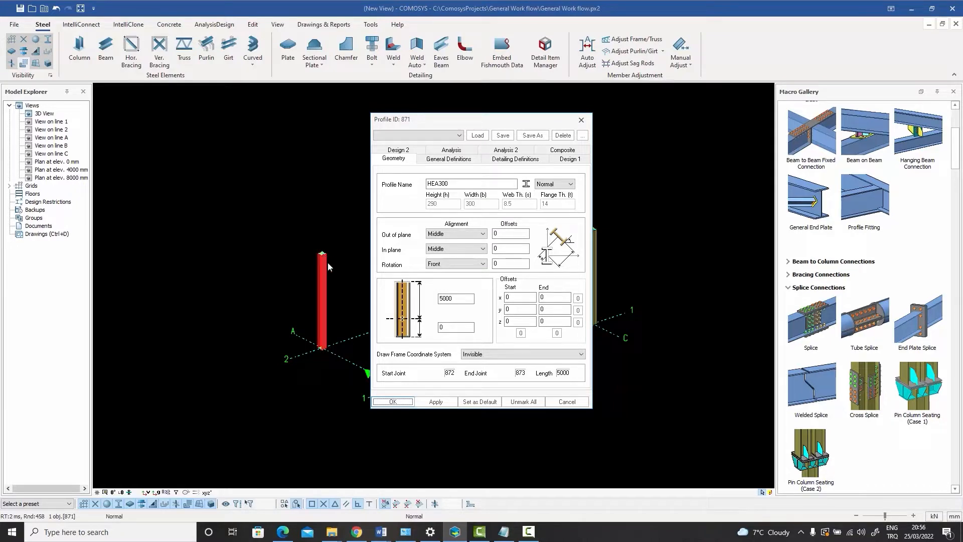
click(565, 402)
Stack a second column on the top end of each of the six existing columns.
click(79, 47)
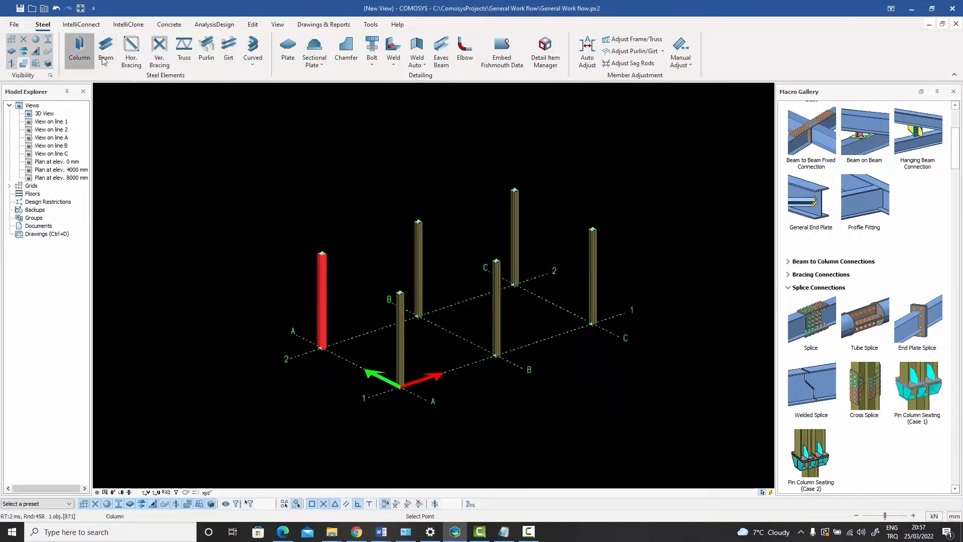
click(400, 291)
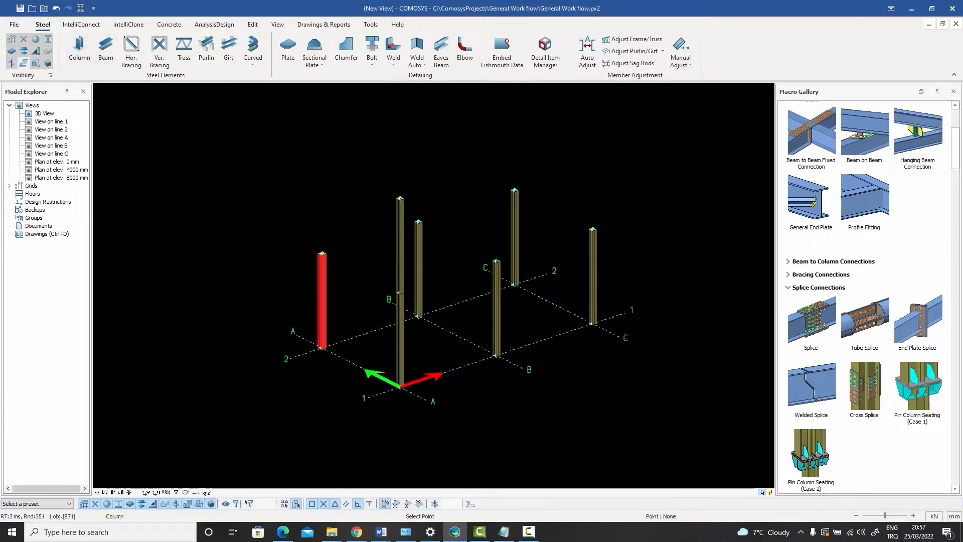
click(495, 261)
click(592, 229)
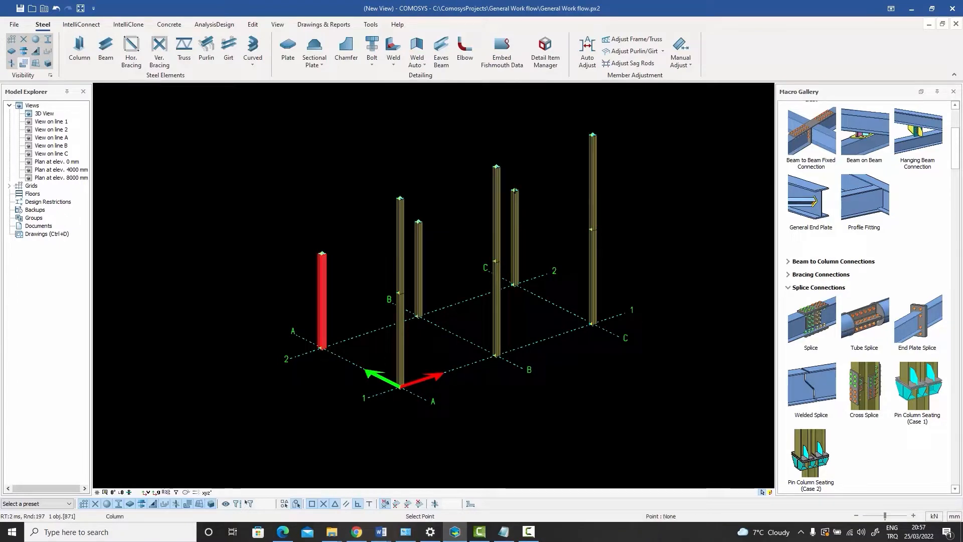
click(514, 189)
click(419, 221)
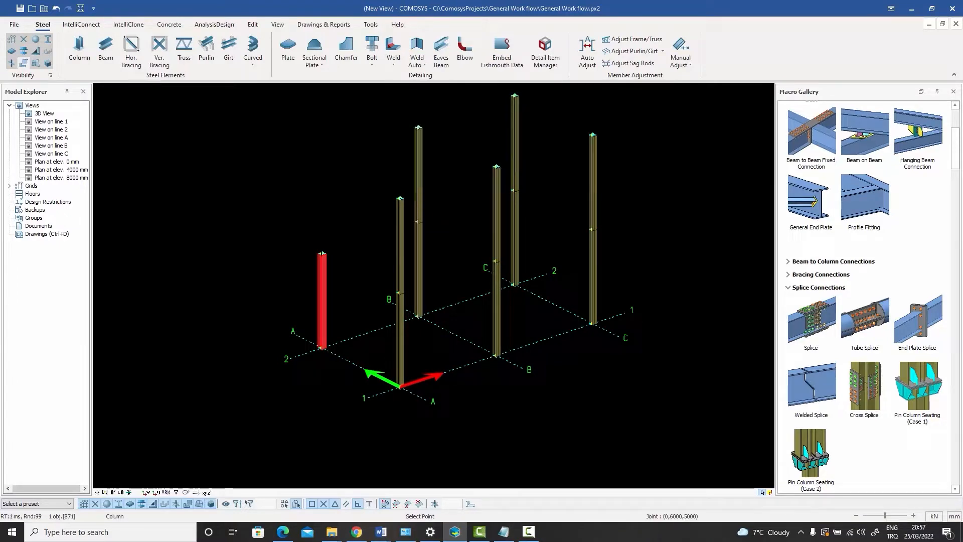
click(322, 254)
right_click(262, 199)
click(281, 204)
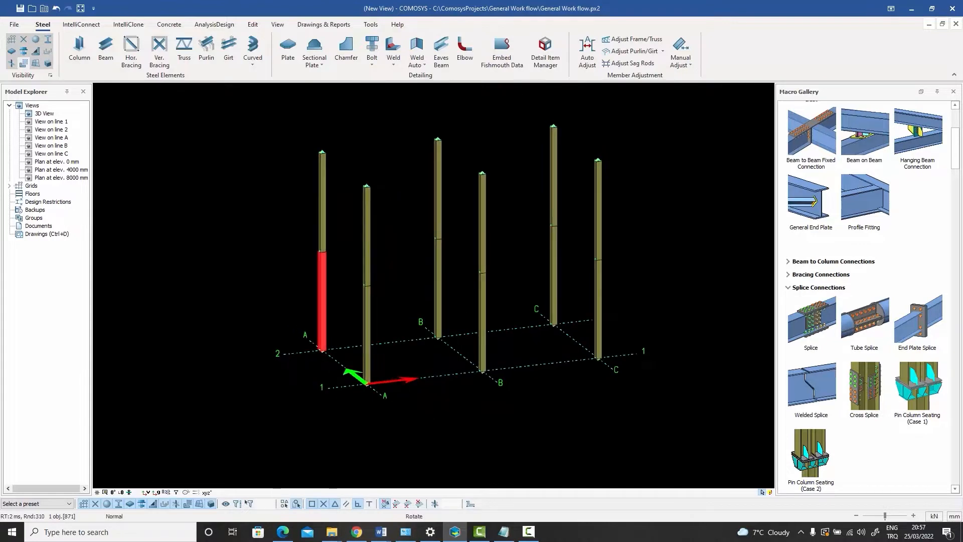
Set the six upper columns together to a top extent of 3000 mm and a bottom extent of 0.
drag(539, 214, 299, 200)
key(Return)
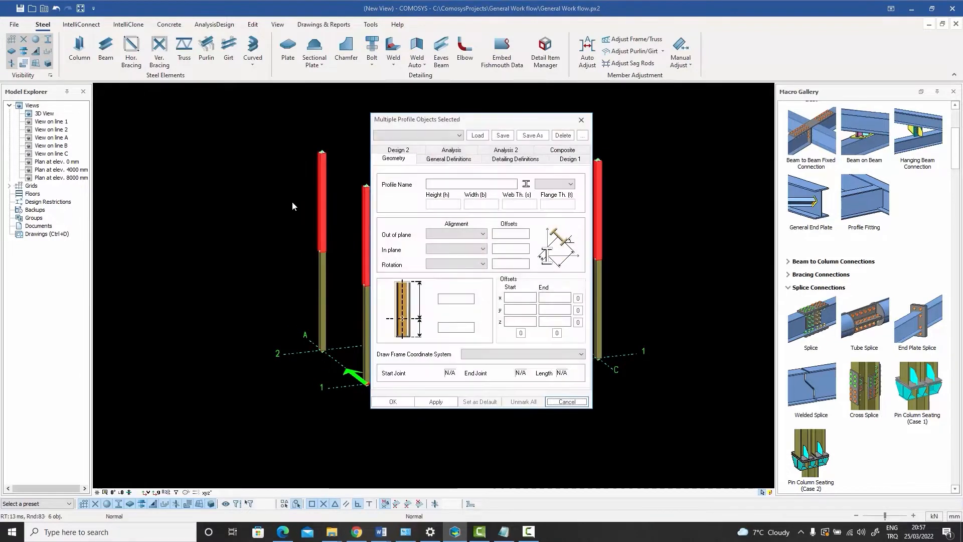
click(446, 326)
text(0)
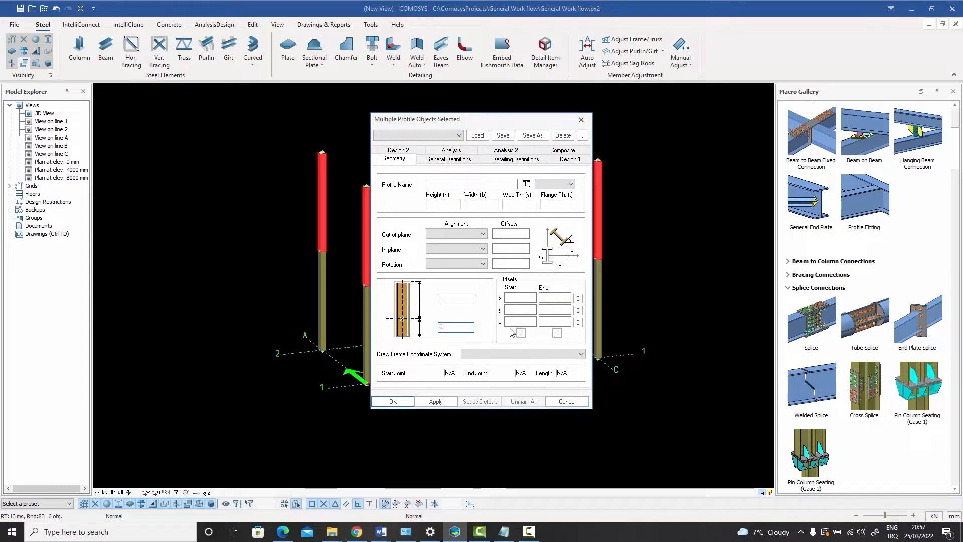
click(456, 299)
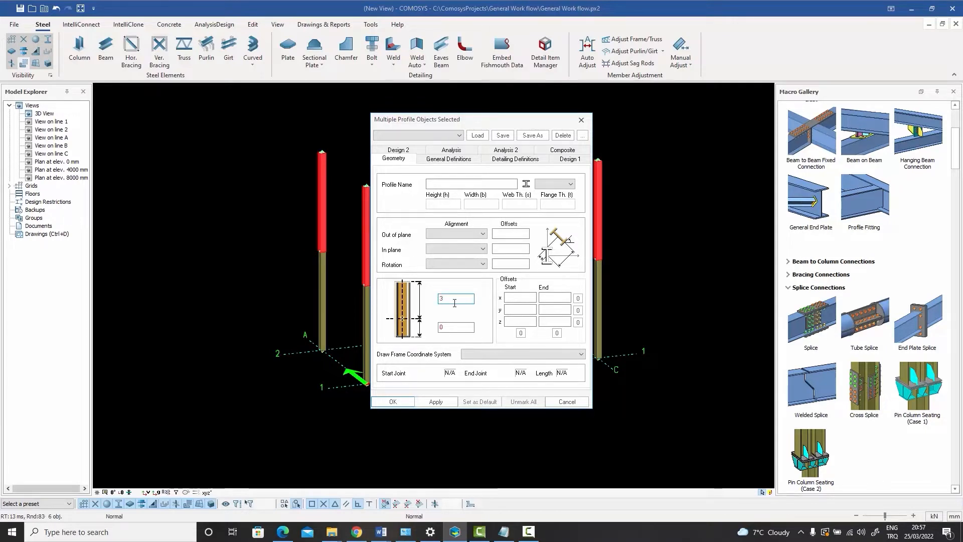
text(000)
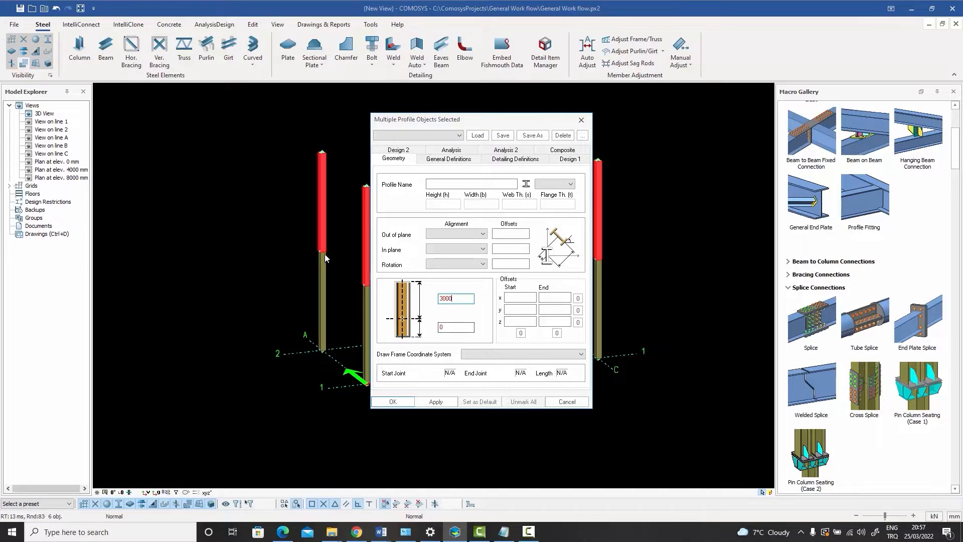
click(442, 402)
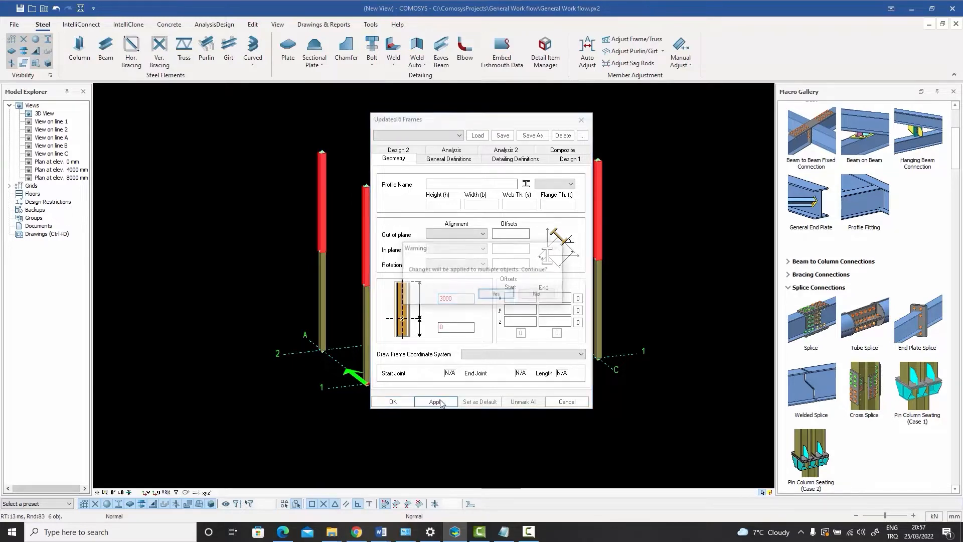
click(495, 296)
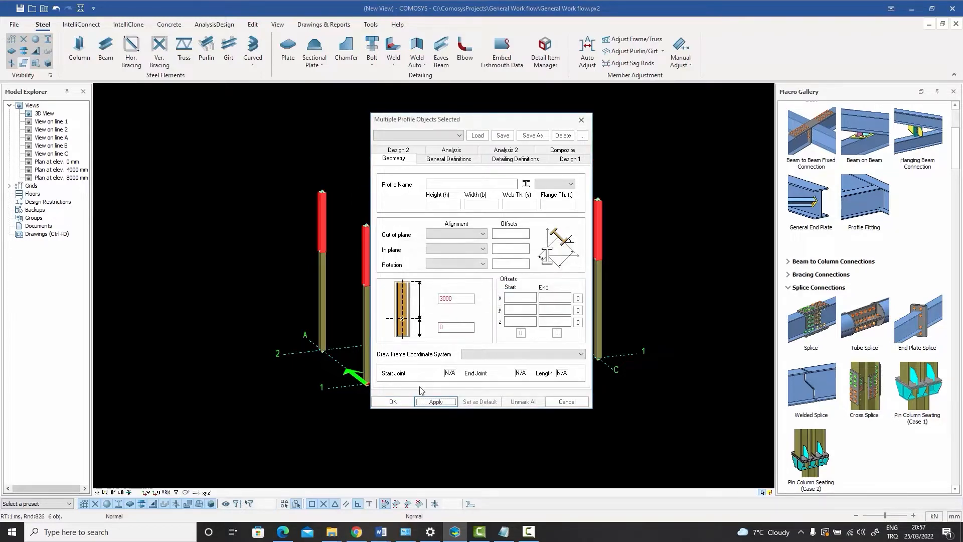
click(392, 401)
middle_drag(606, 274, 624, 278)
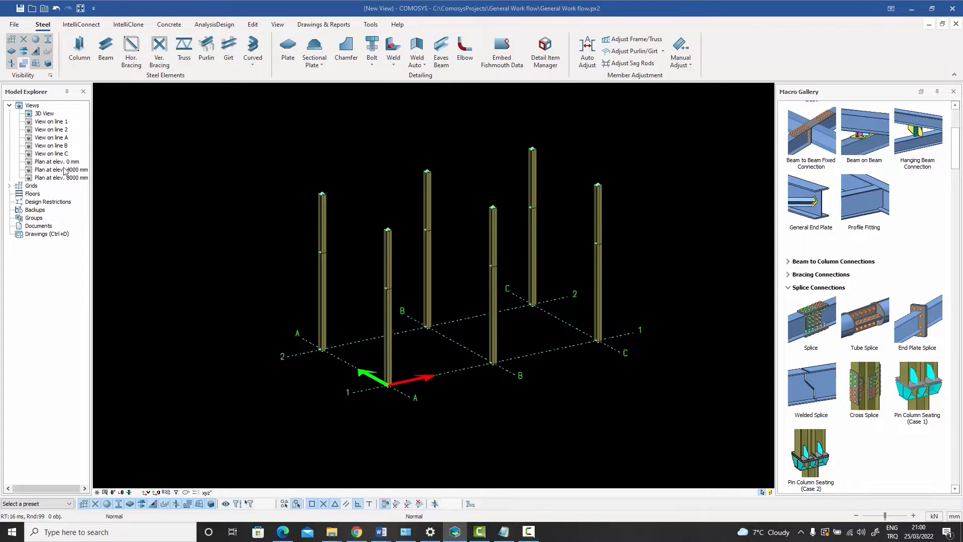
right_click(455, 371)
mouse_move(536, 368)
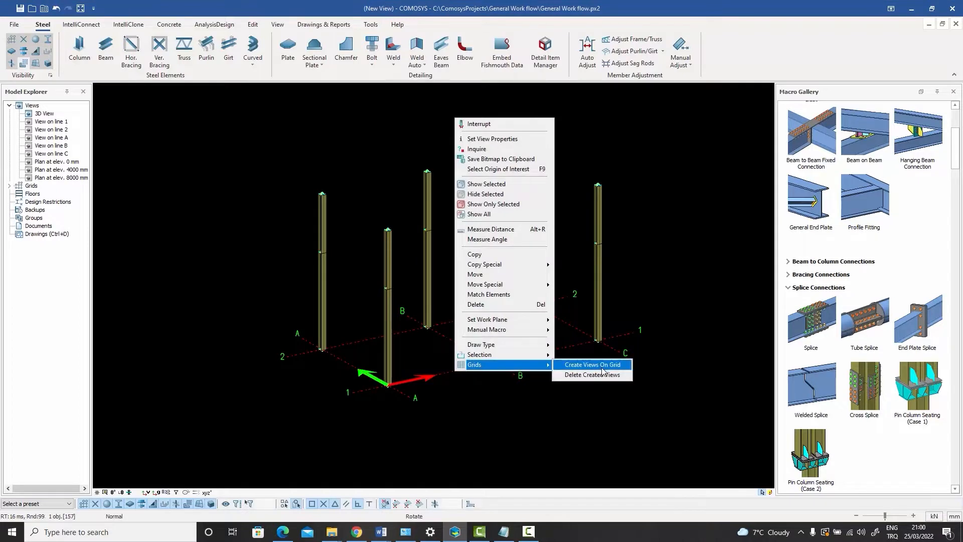
click(505, 412)
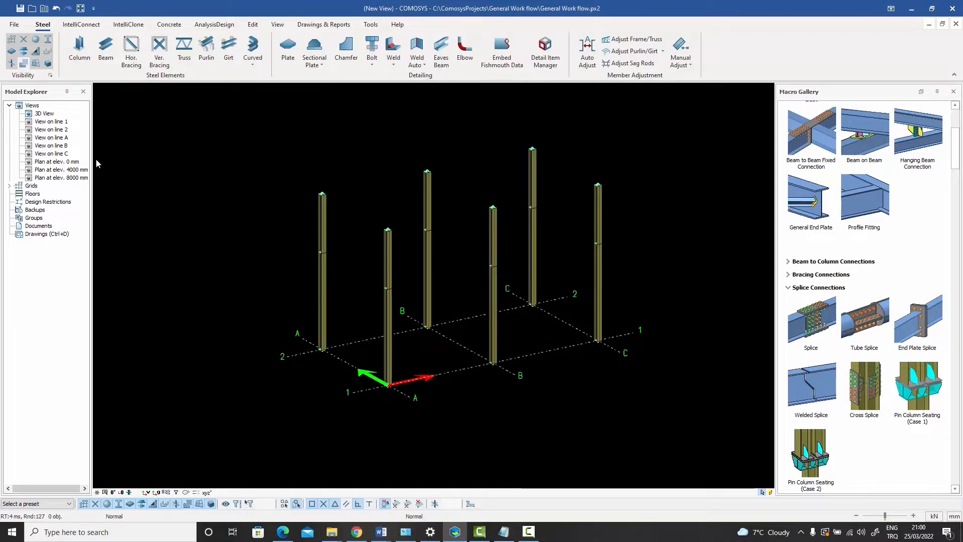
Open the plan view at elevation 4000 mm and frame the whole grid in it.
click(58, 170)
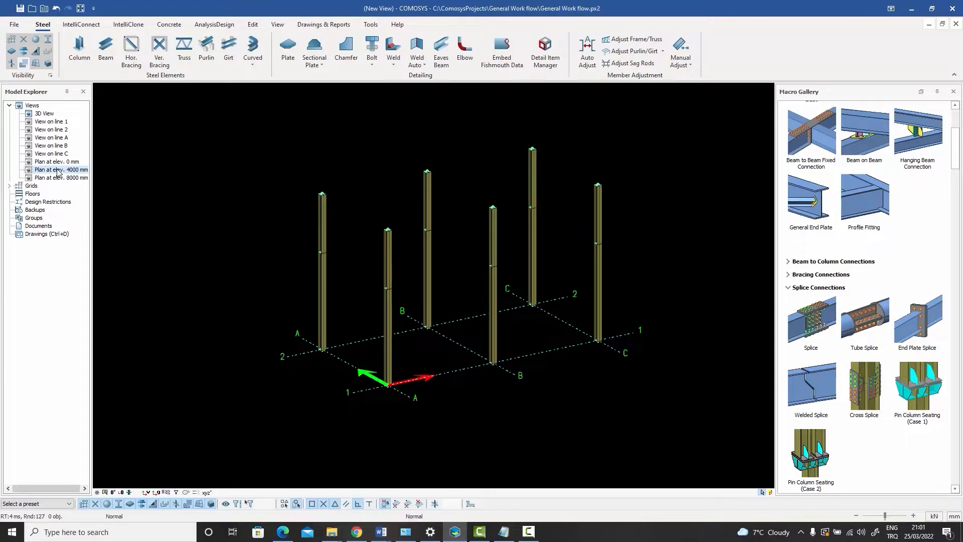
double_click(57, 170)
scroll(269, 222, down, 2)
middle_drag(333, 205, 268, 265)
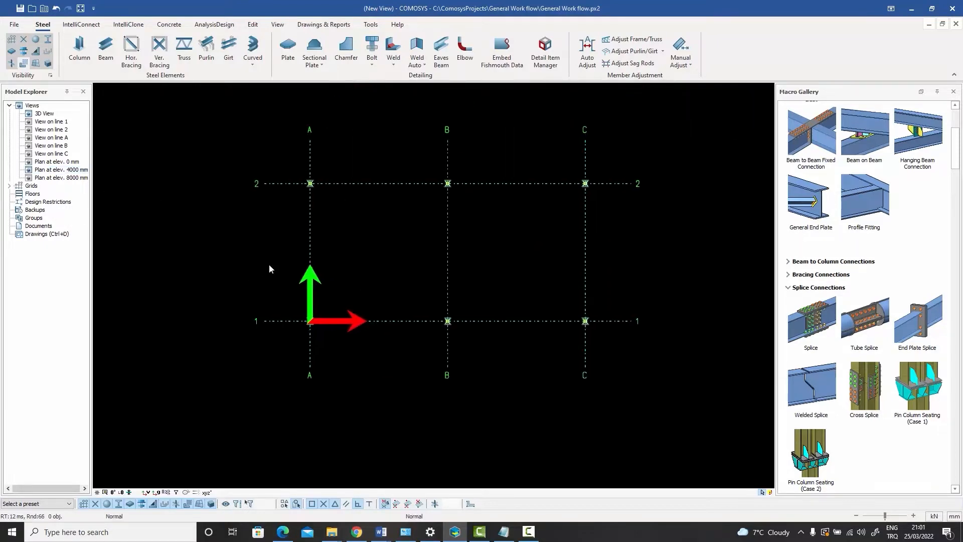
scroll(354, 250, up, 1)
middle_drag(360, 249, 290, 253)
scroll(291, 254, up, 1)
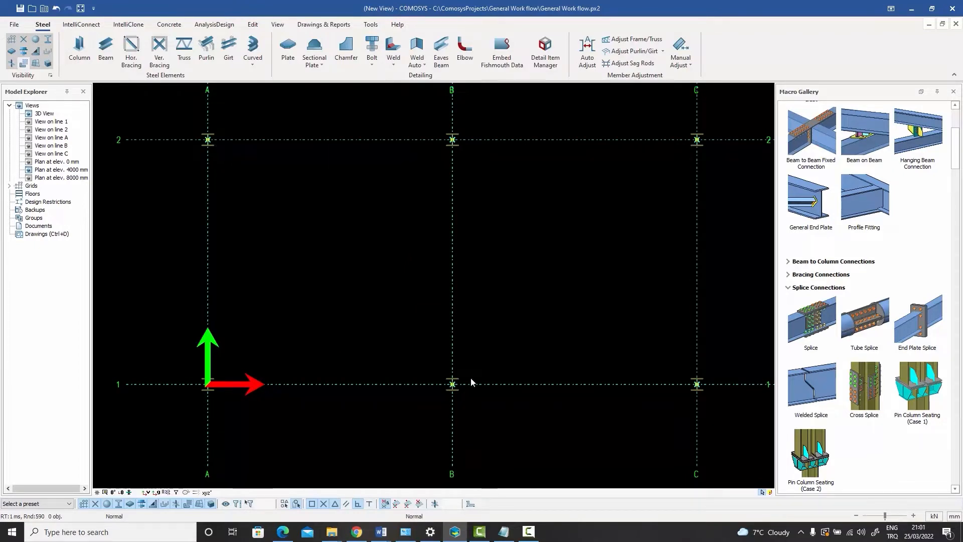
Place beams along grid lines 2 and 1 in the 4000 mm plan, spanning A to B and B to C.
click(106, 48)
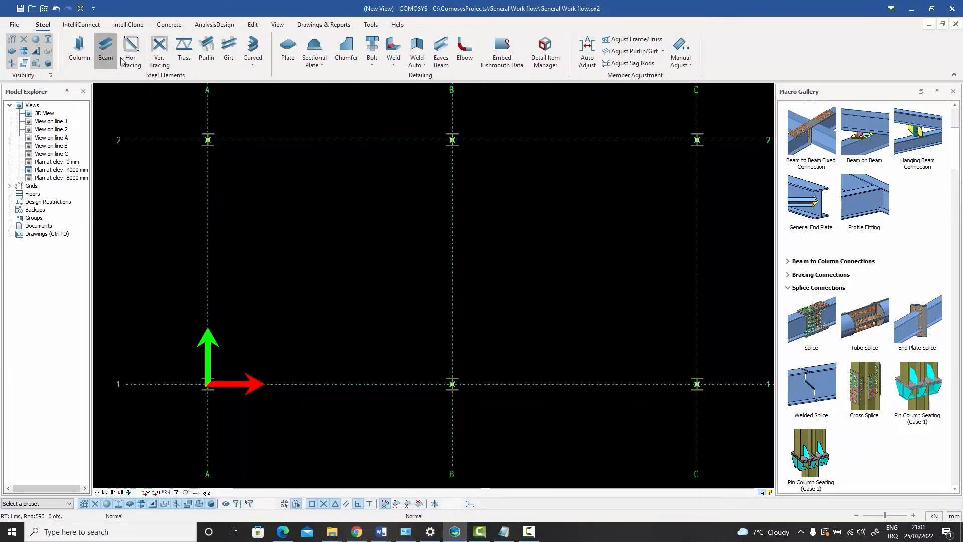
click(207, 140)
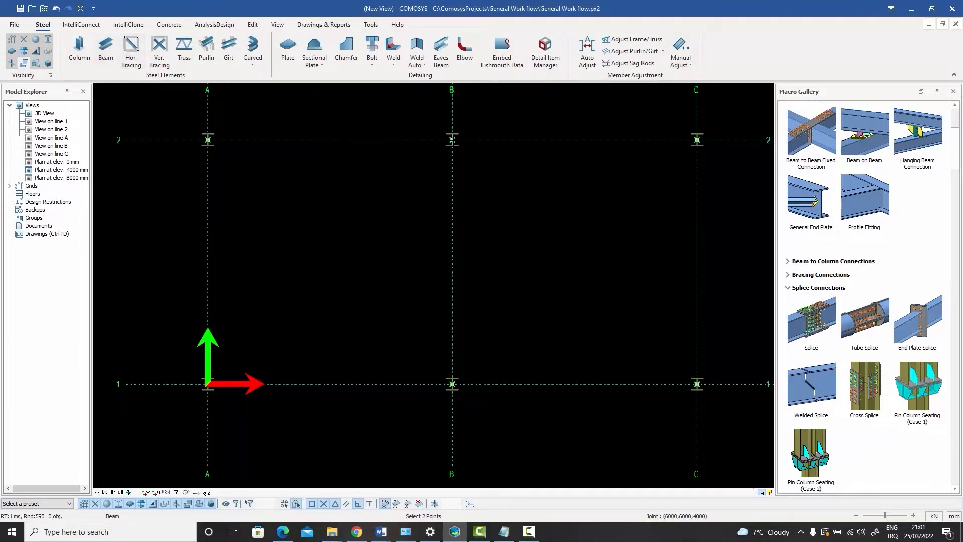
click(452, 139)
click(696, 140)
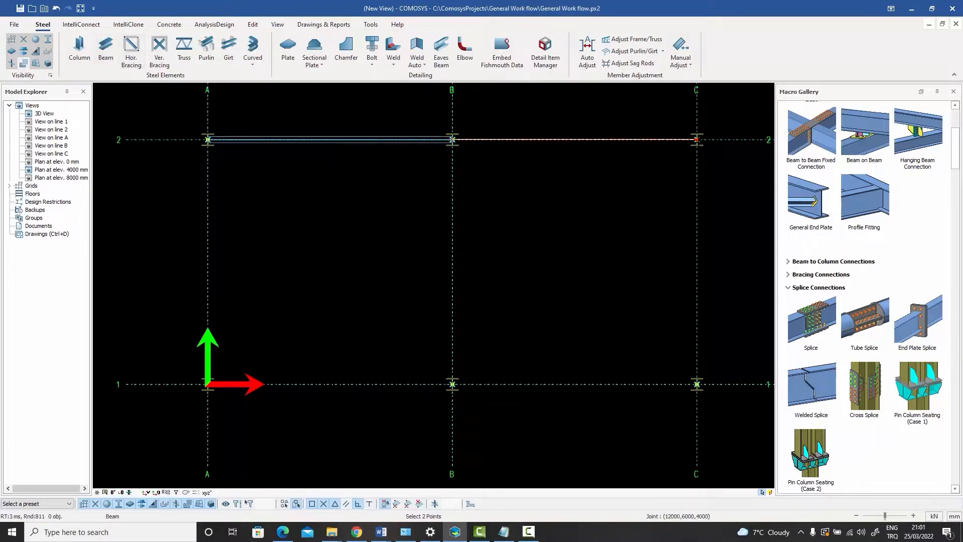
click(207, 384)
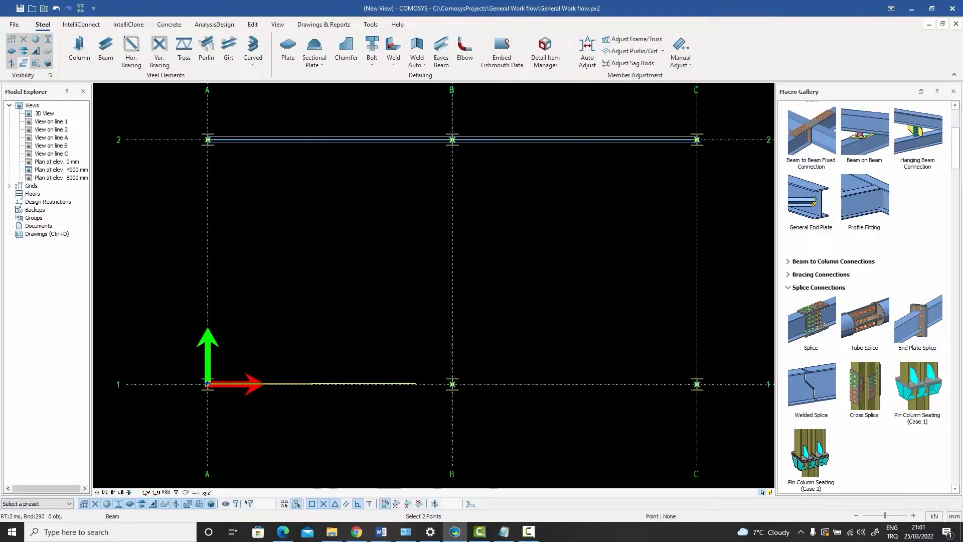
click(452, 385)
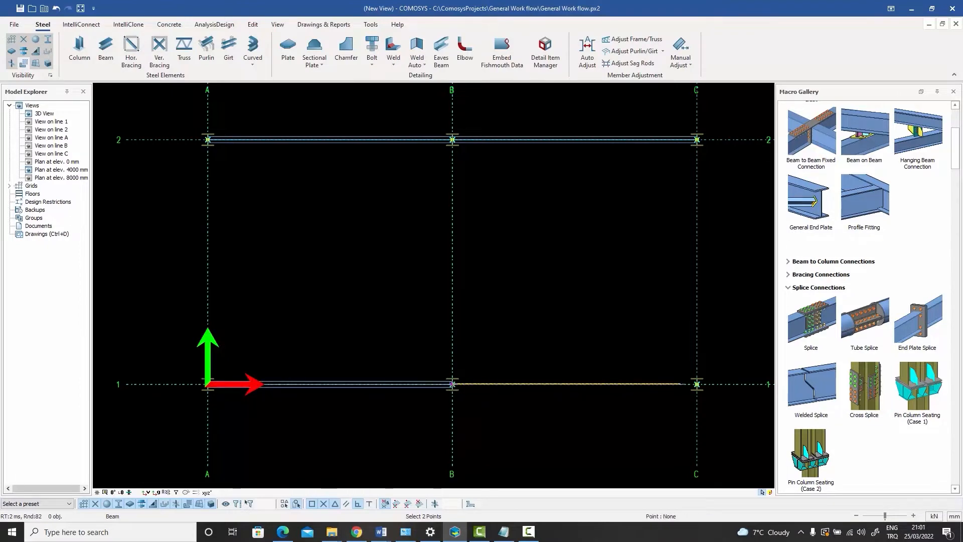
click(696, 384)
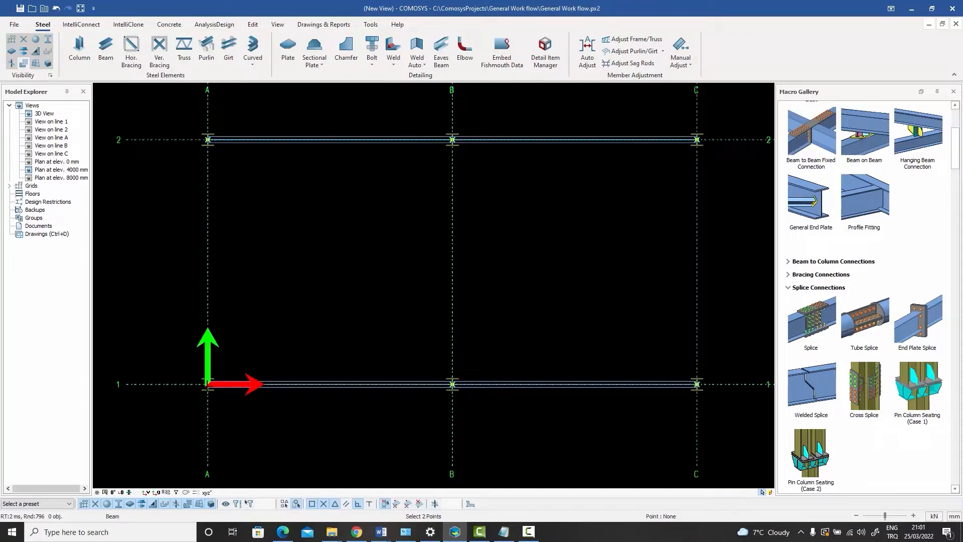
Place cross beams from line 1 to line 2 along grid lines A, B and C in the 4000 mm plan.
click(207, 384)
click(207, 140)
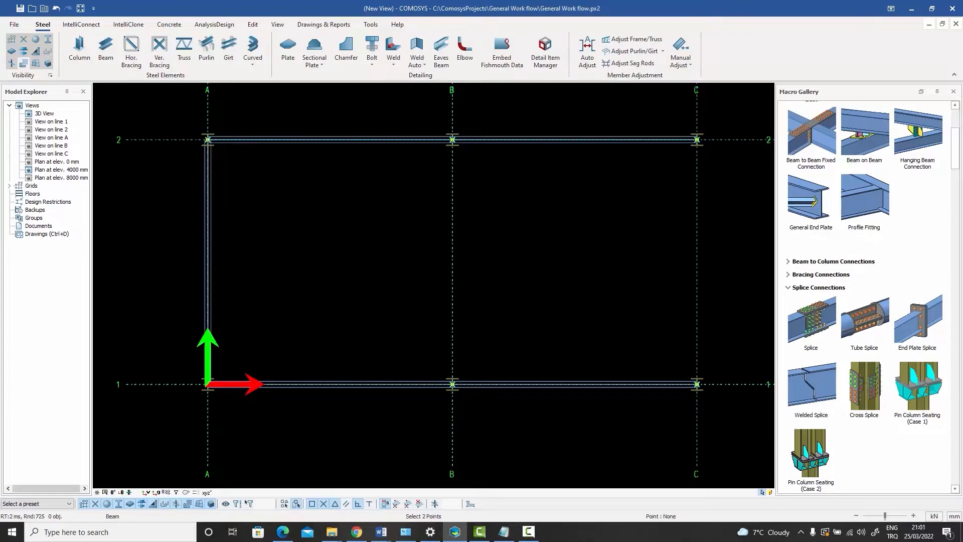
click(452, 384)
click(452, 140)
click(697, 384)
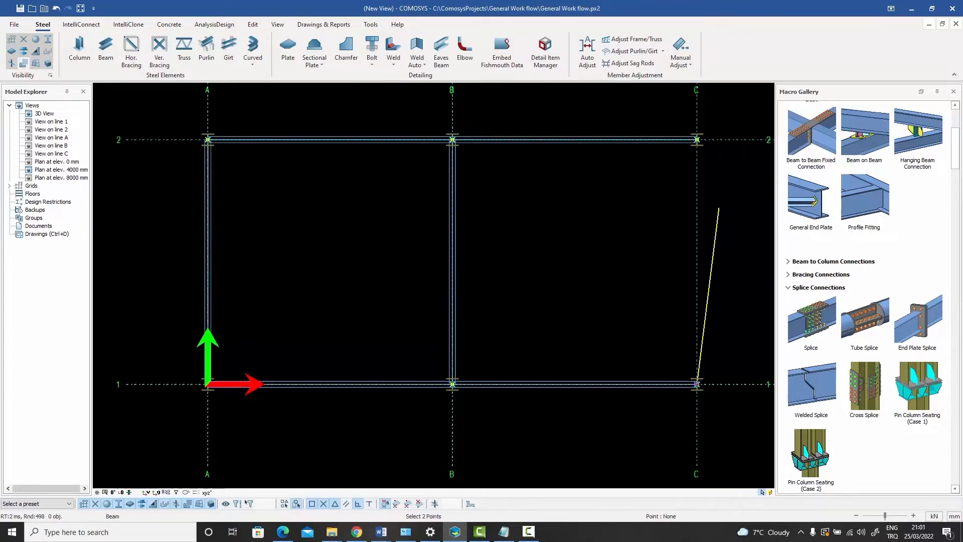
click(696, 140)
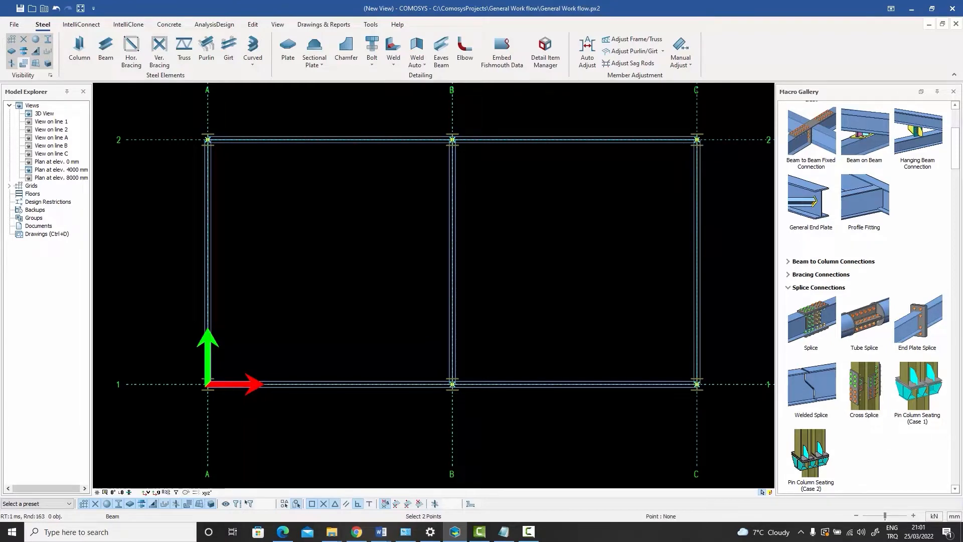
Place beams spanning A to B and B to C halfway between lines 1 and 2, and again halfway between that row and line 2.
right_click(560, 186)
click(584, 191)
click(106, 50)
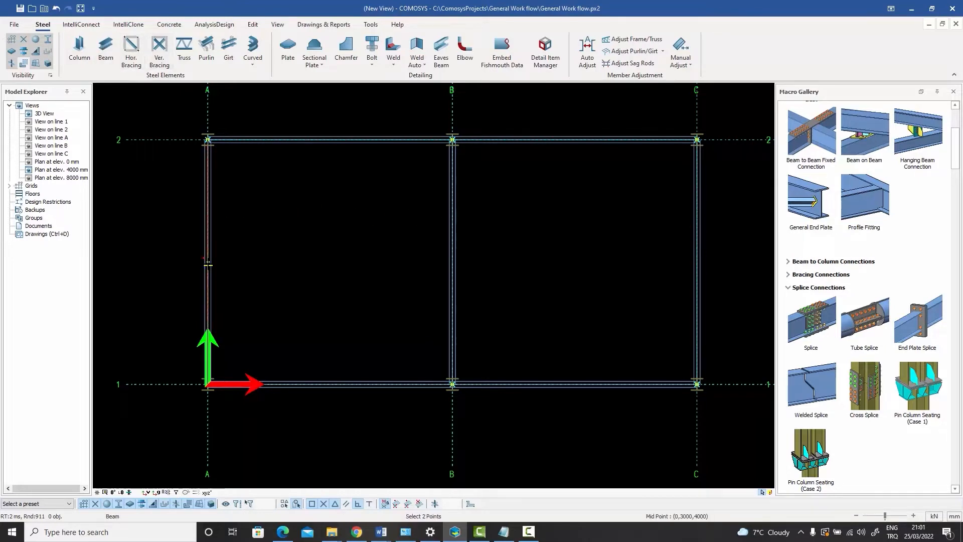
click(208, 262)
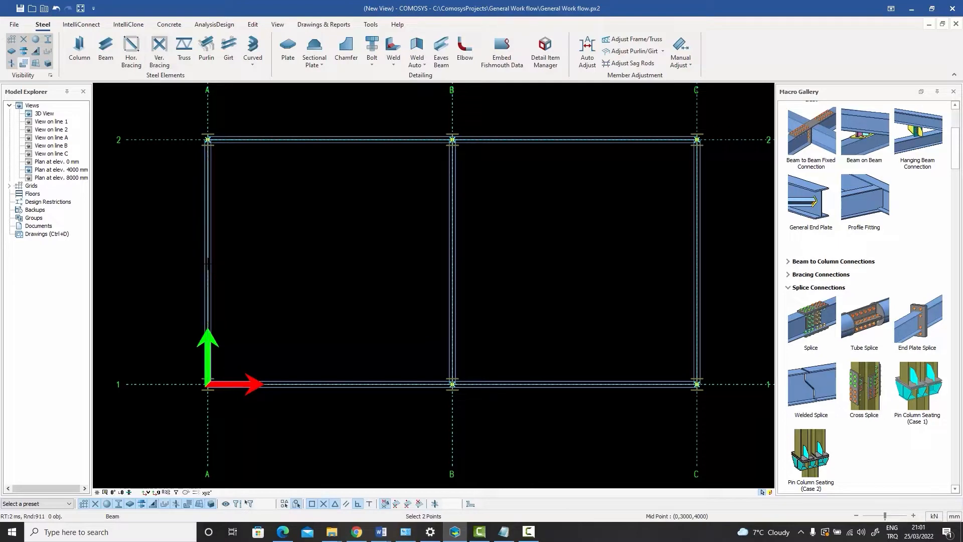
click(452, 262)
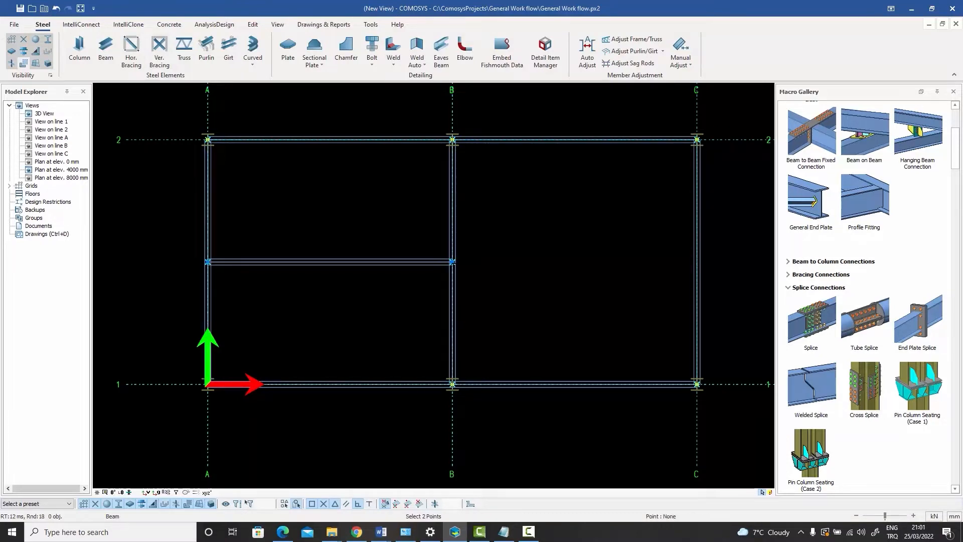
click(696, 262)
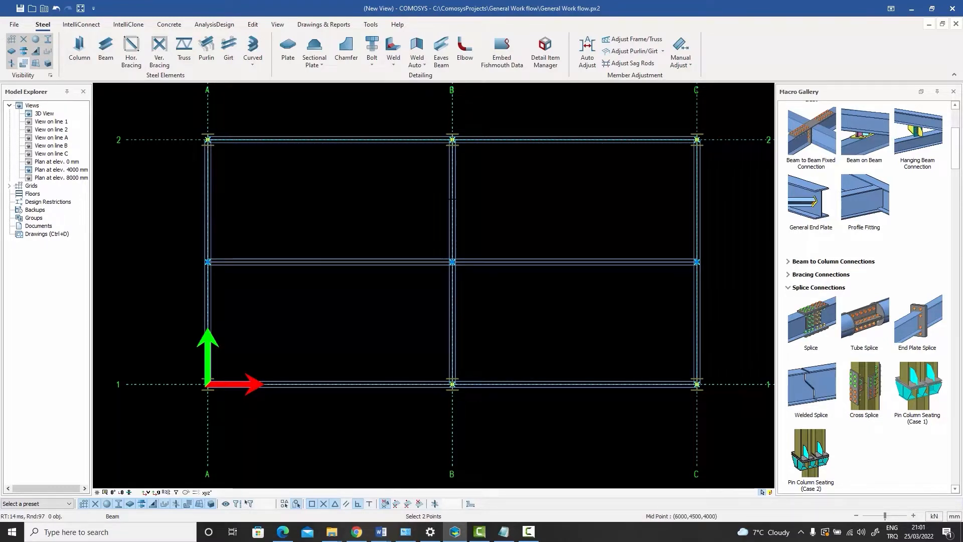
click(452, 200)
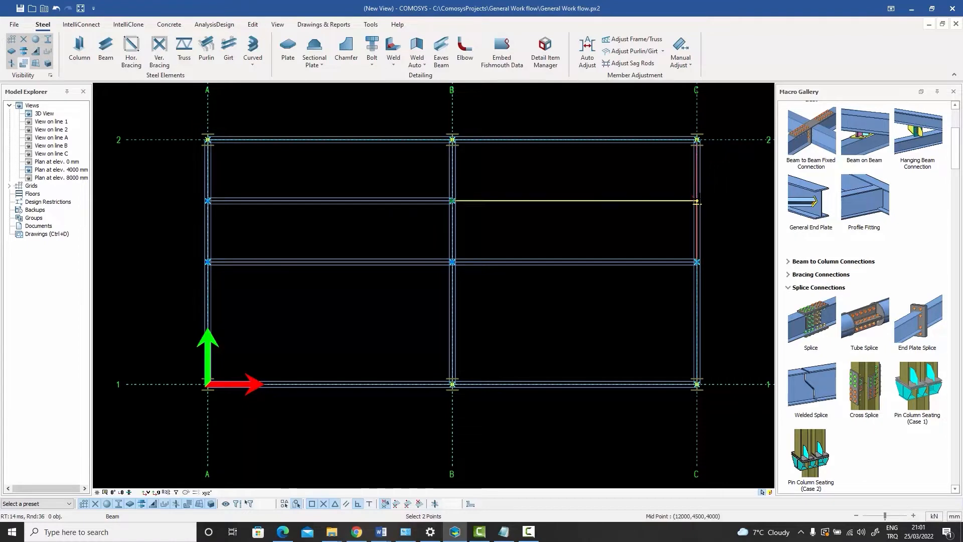
click(696, 200)
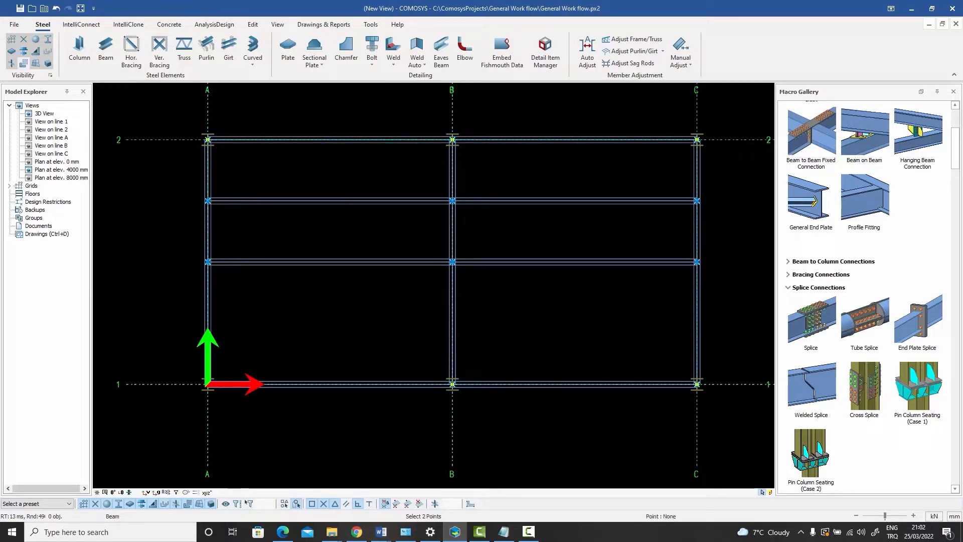
Place a short beam 1000 mm from line A, running from the beam row nearest line 2 up to line 2.
click(206, 199)
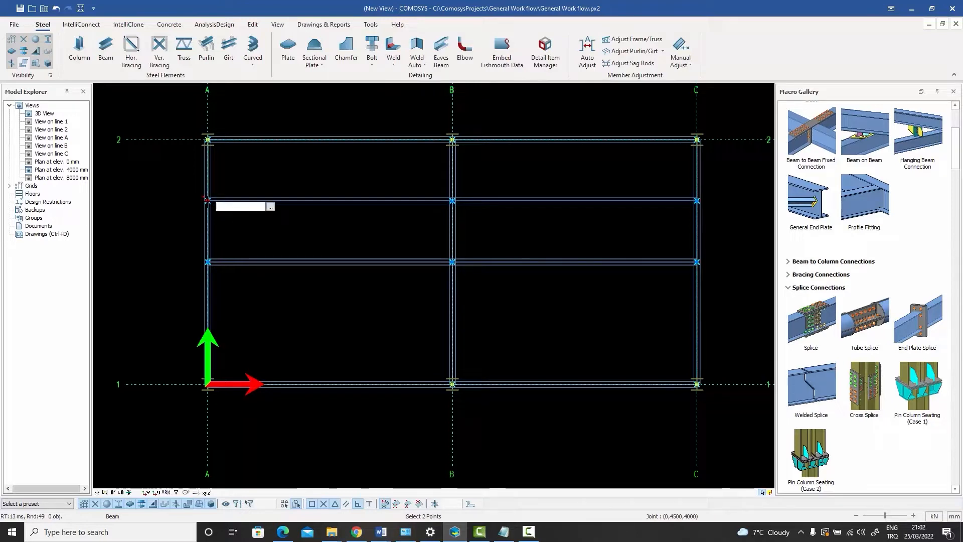
text(dx1000)
key(Return)
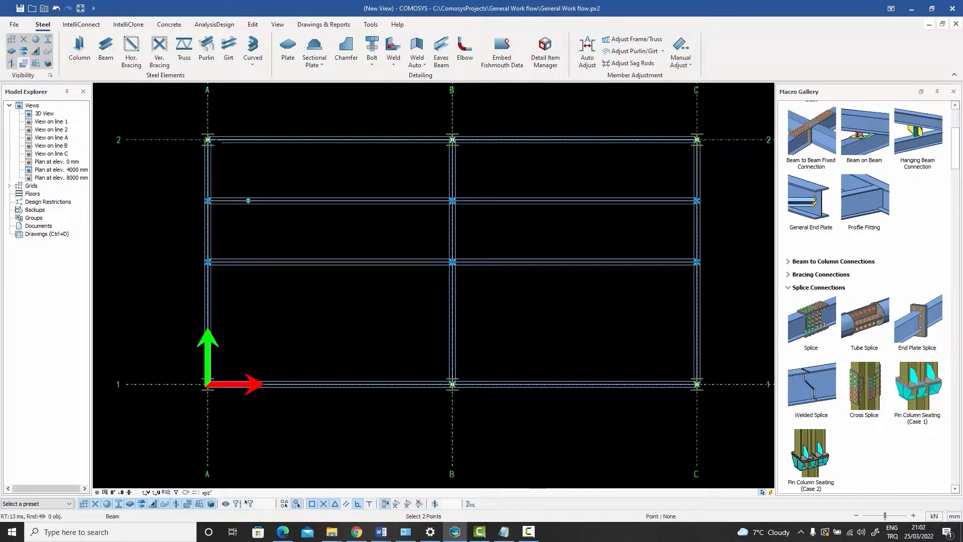
click(208, 139)
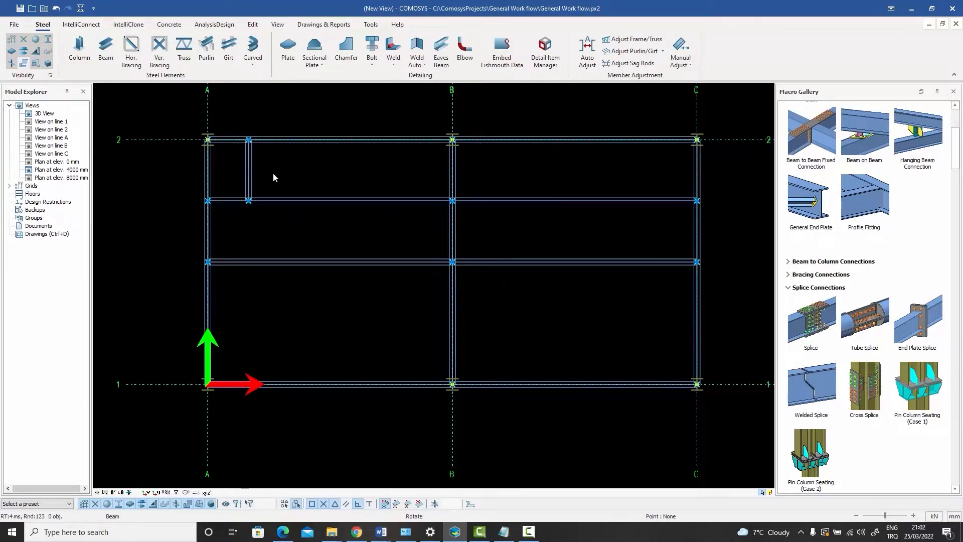
Copy the short beam linearly four times at 1000 mm spacing in X across the A–B bay.
right_click(251, 172)
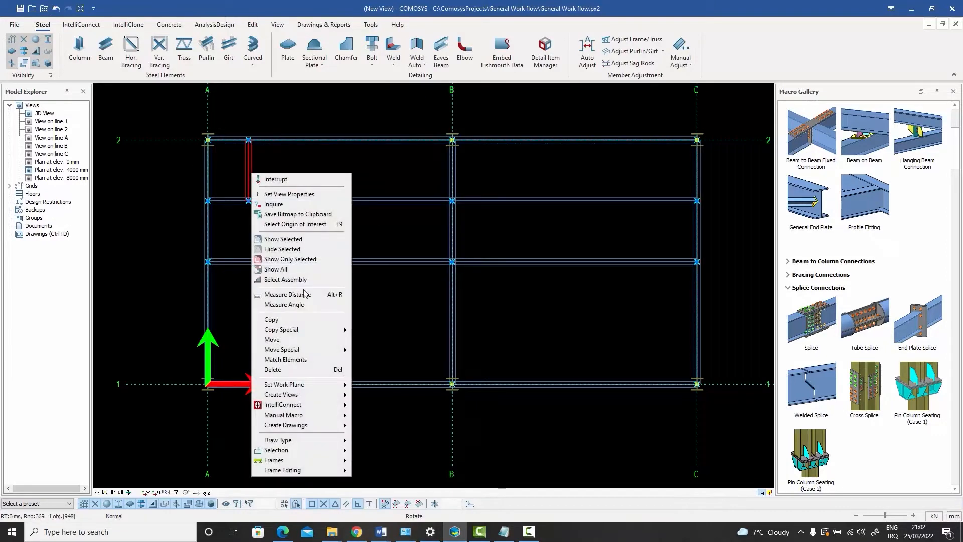
click(373, 333)
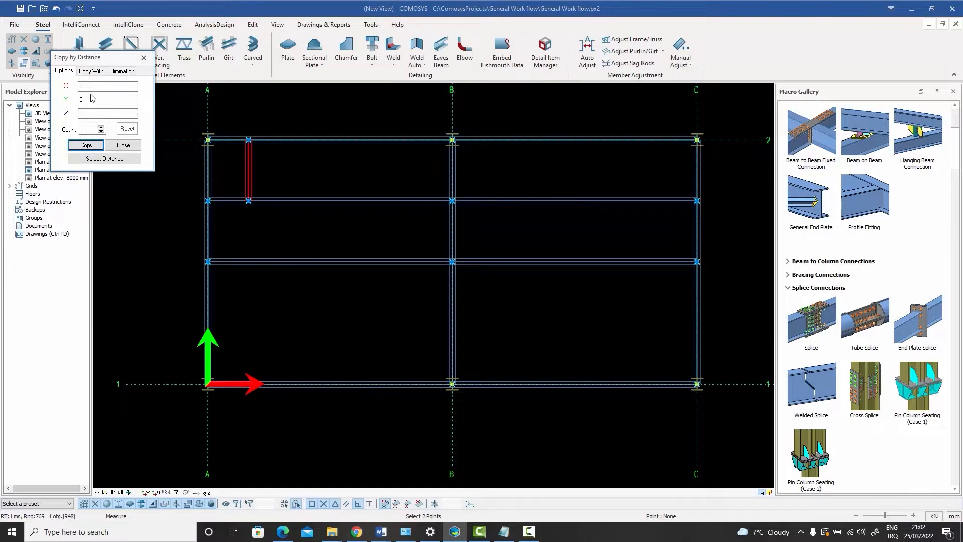
drag(96, 86, 27, 89)
text(1)
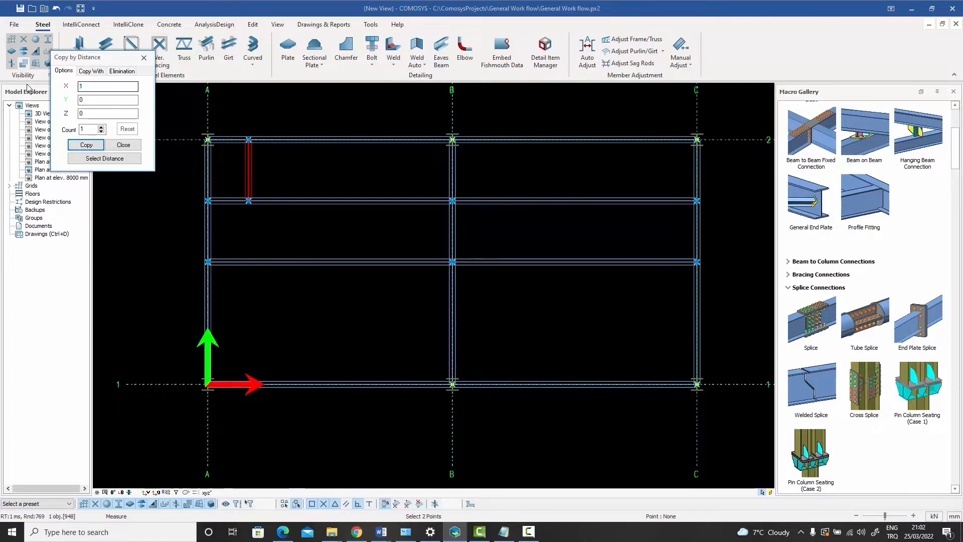
text(000)
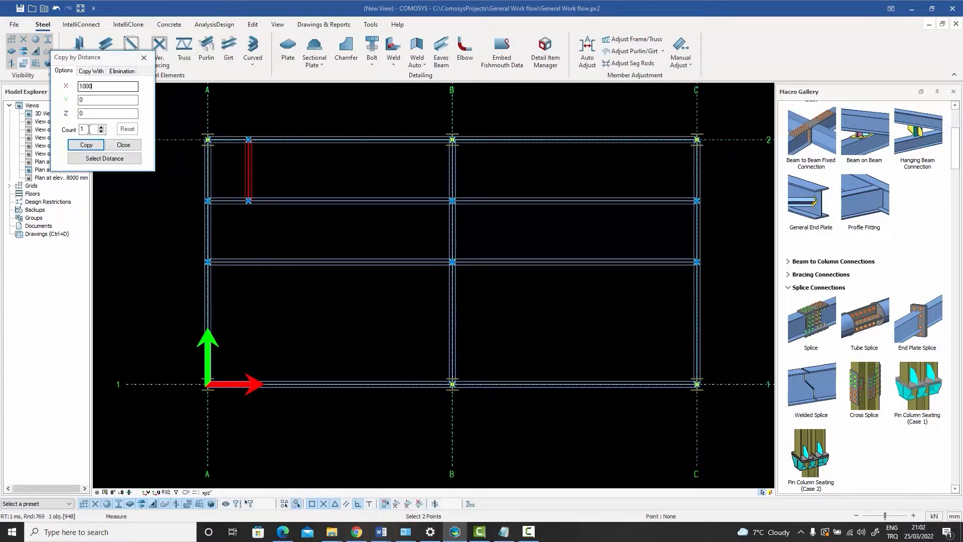
drag(93, 129, 64, 132)
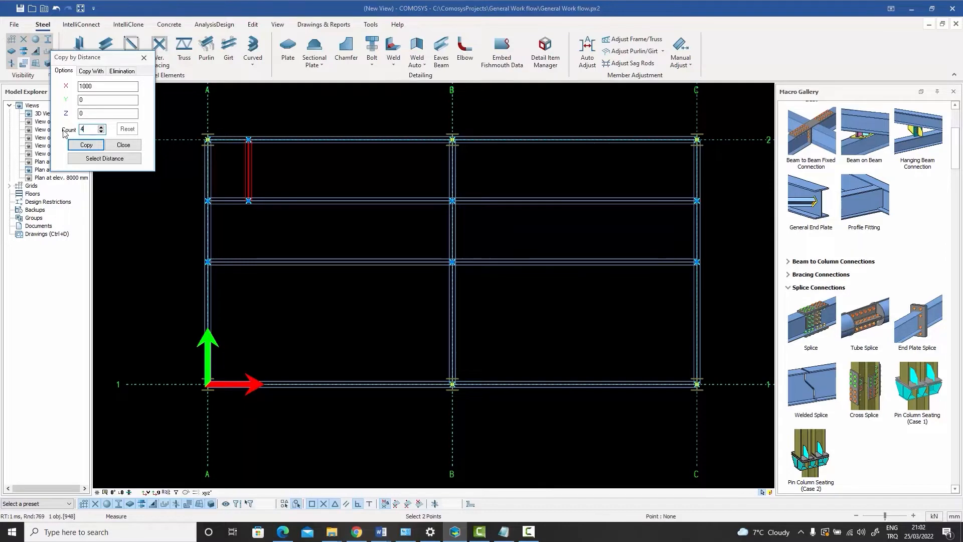
click(87, 145)
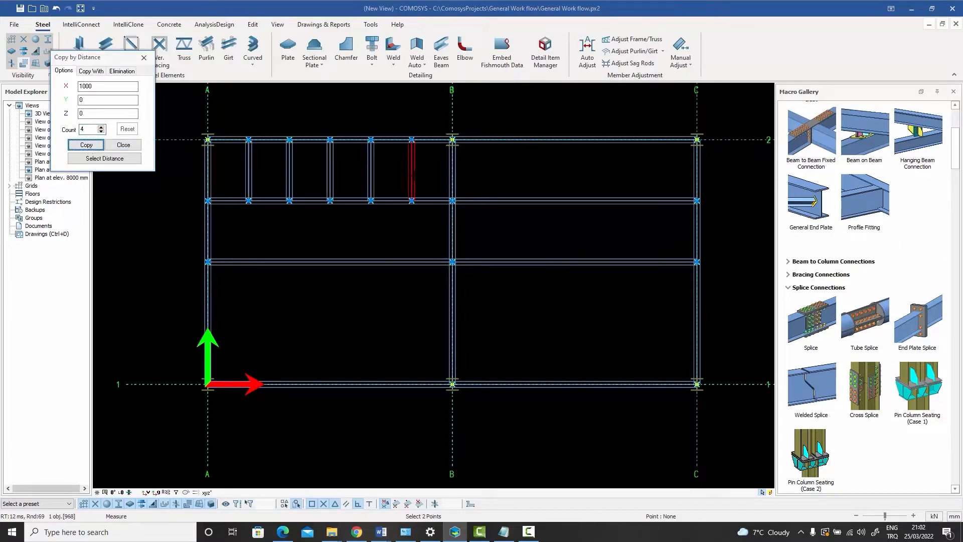
click(123, 146)
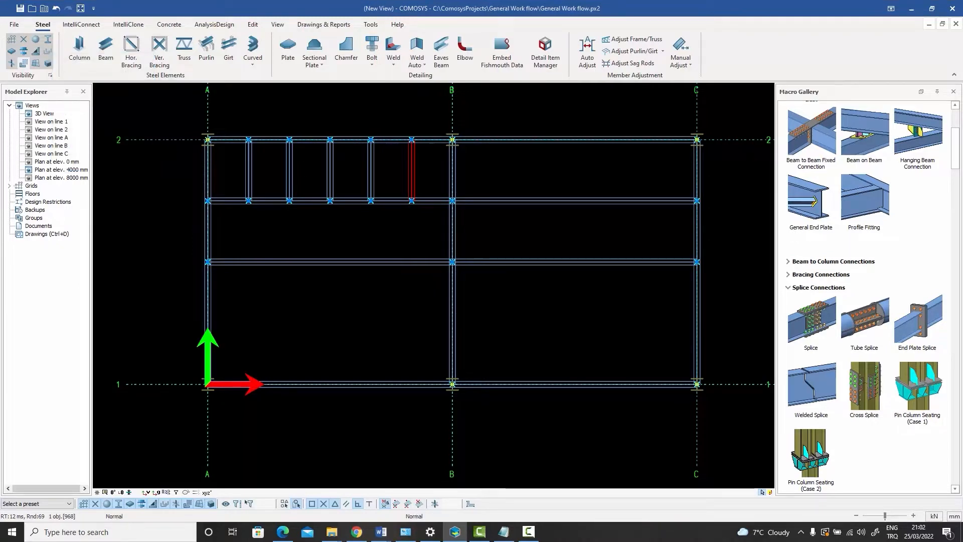
Copy the five short beams once by 6000 mm in X into the B–C bay, using the A-to-B distance.
drag(419, 180, 236, 162)
right_click(264, 161)
mouse_move(311, 308)
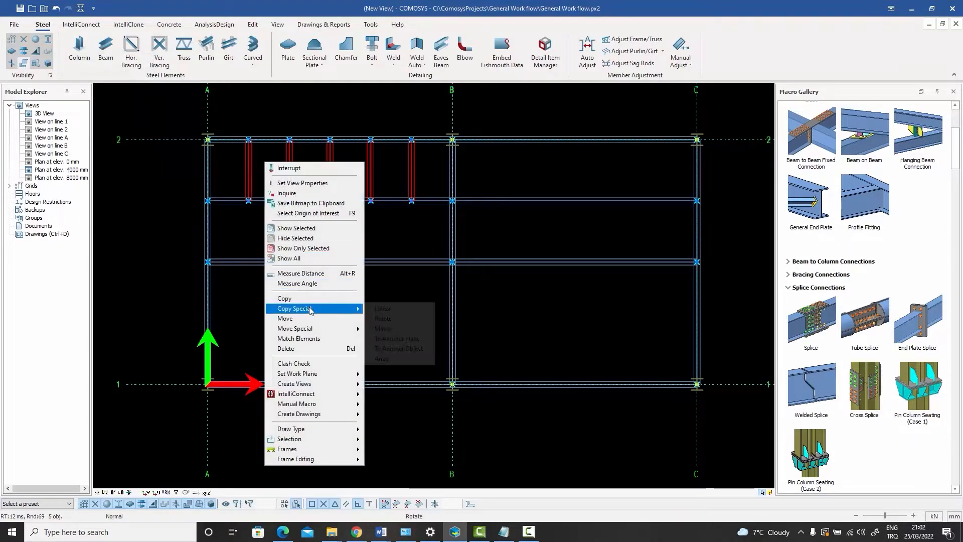
click(382, 308)
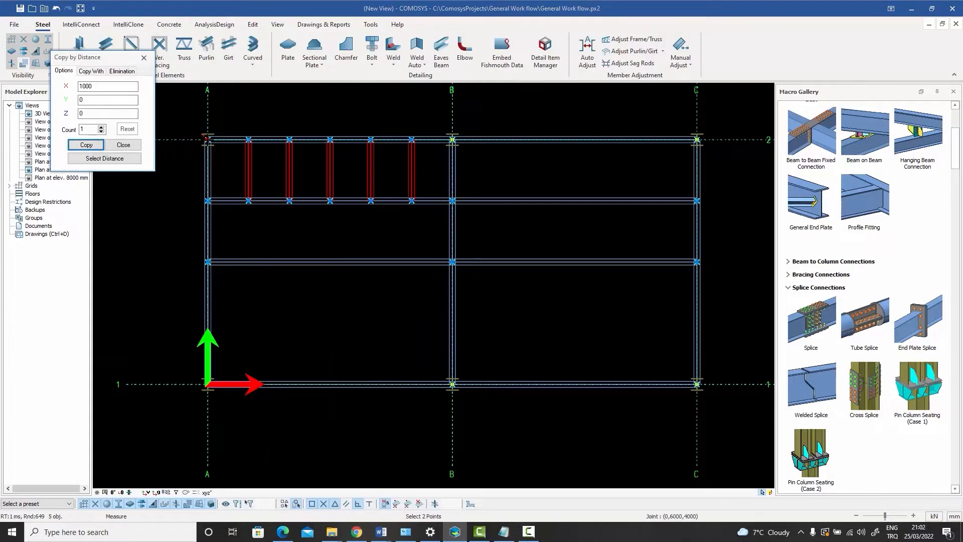
click(452, 139)
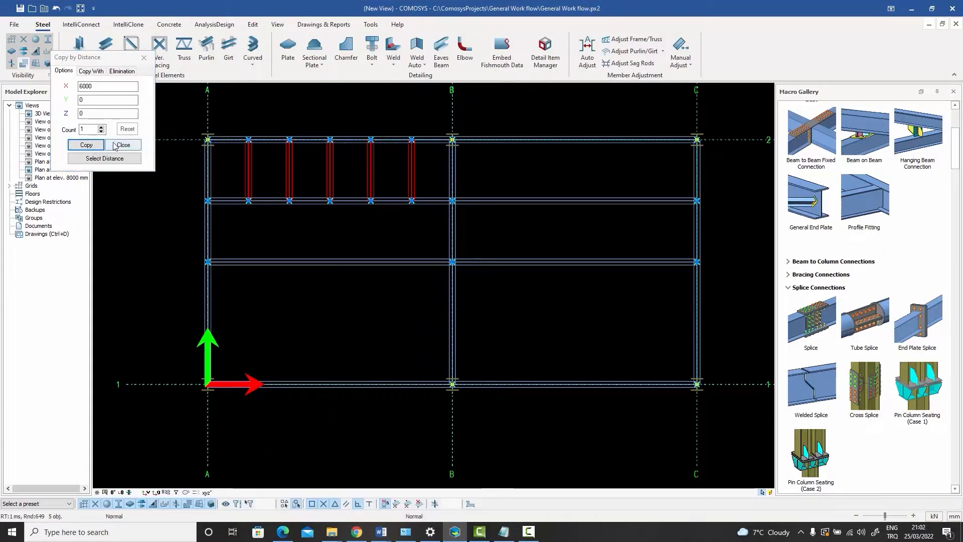
click(86, 145)
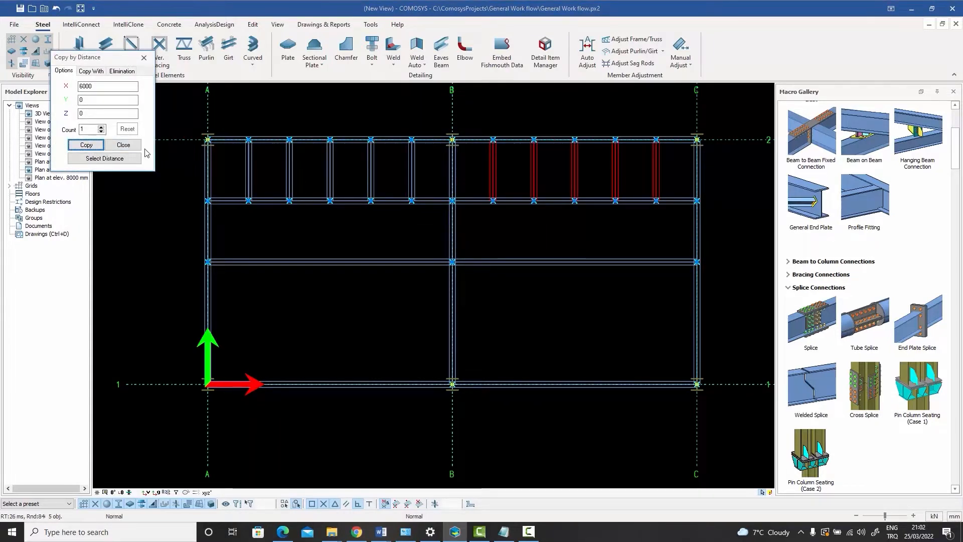
click(124, 145)
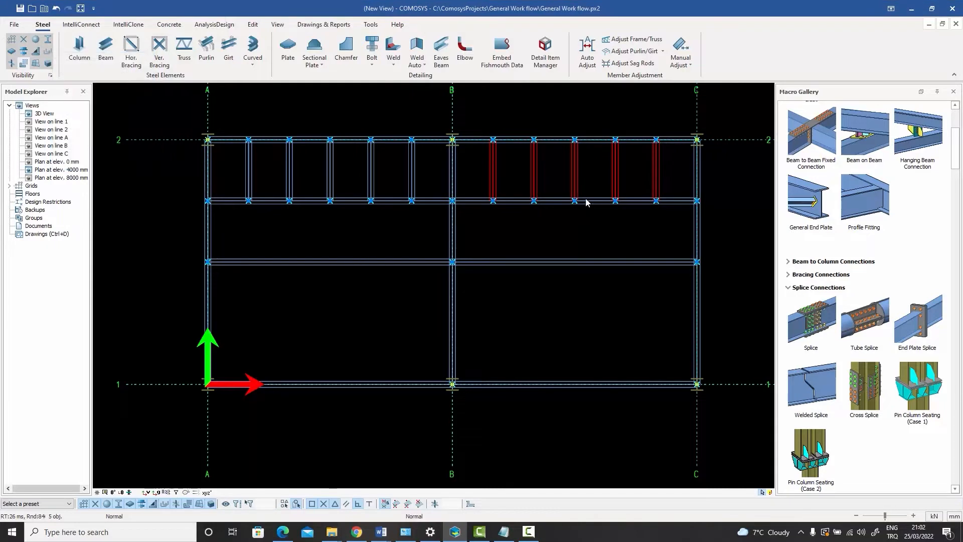
Mirror-copy the ten short beams and their supporting beam row about the middle beam line towards line 1.
drag(671, 200, 254, 176)
right_click(285, 170)
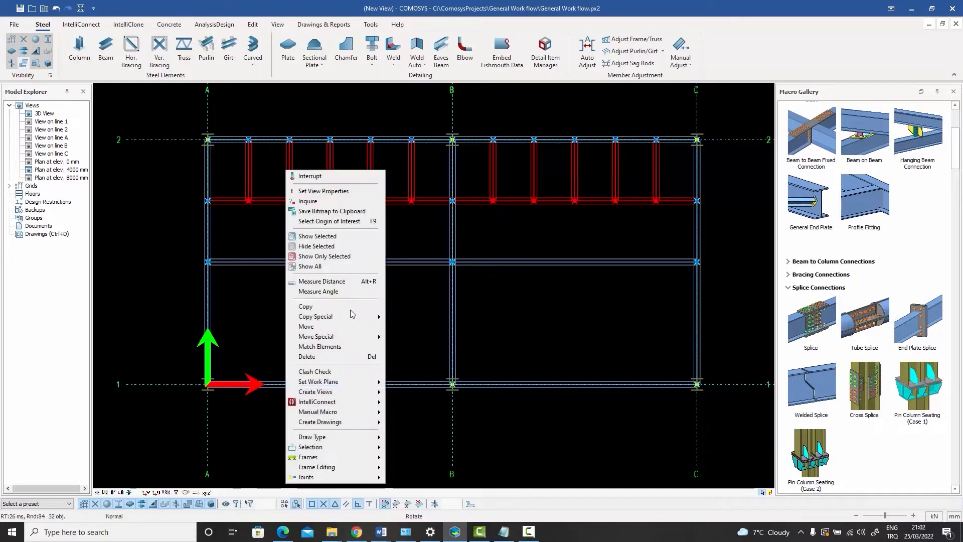
mouse_move(348, 316)
click(404, 336)
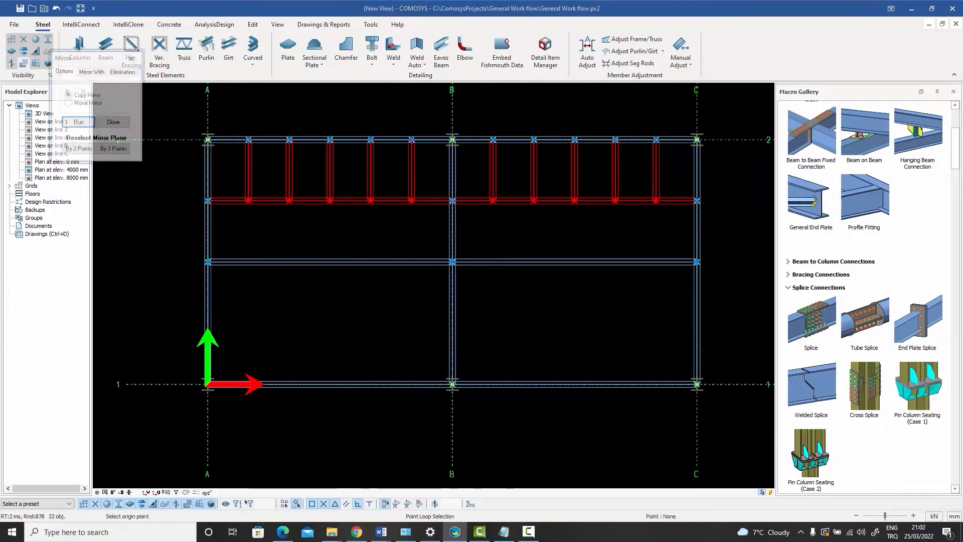
click(208, 261)
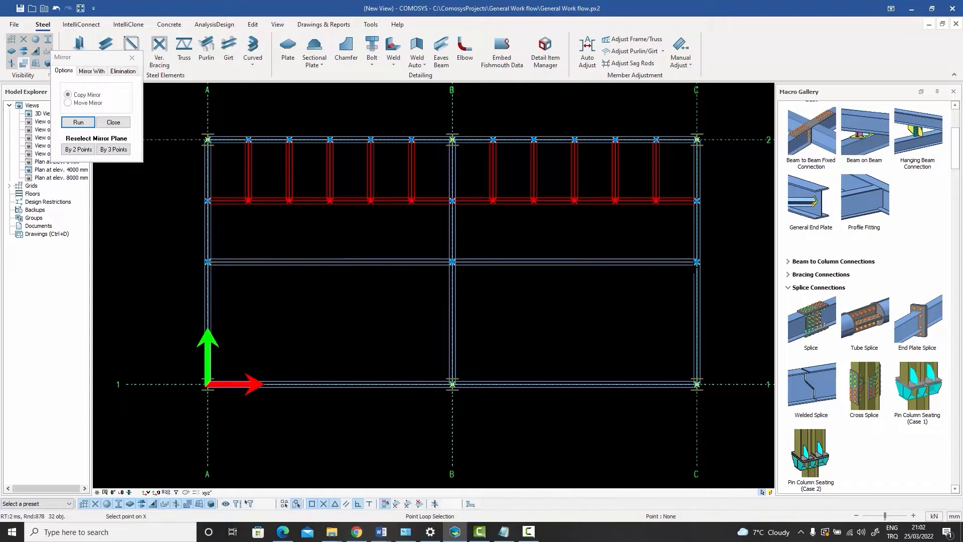
click(697, 261)
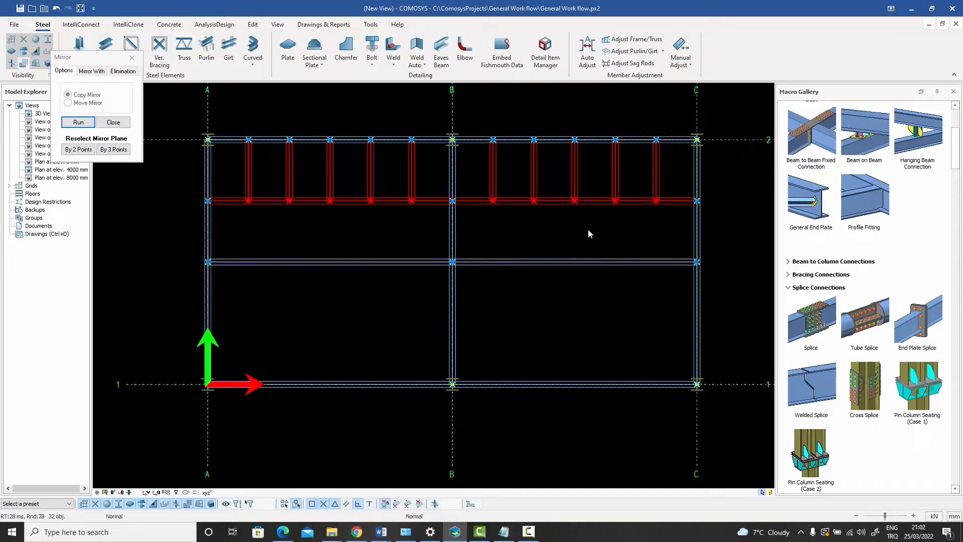
click(77, 122)
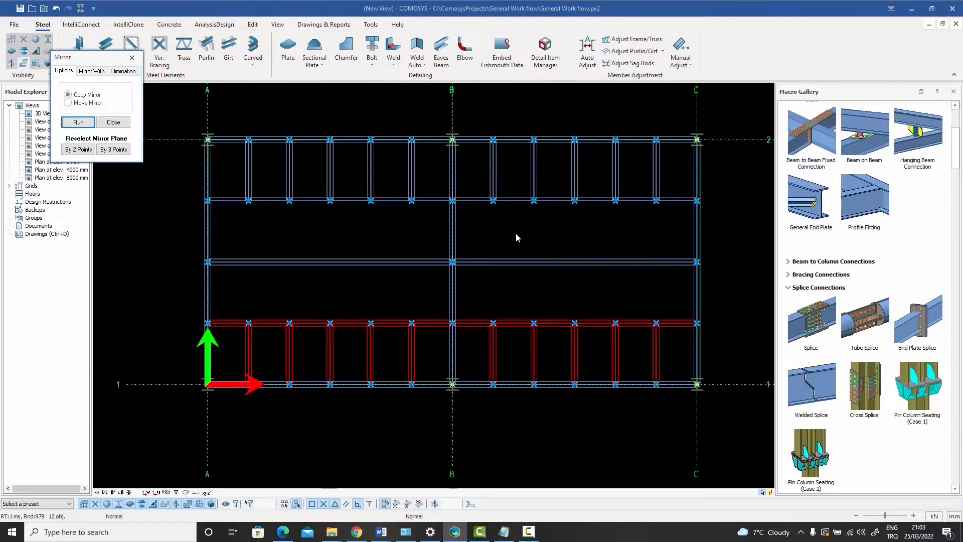
click(132, 58)
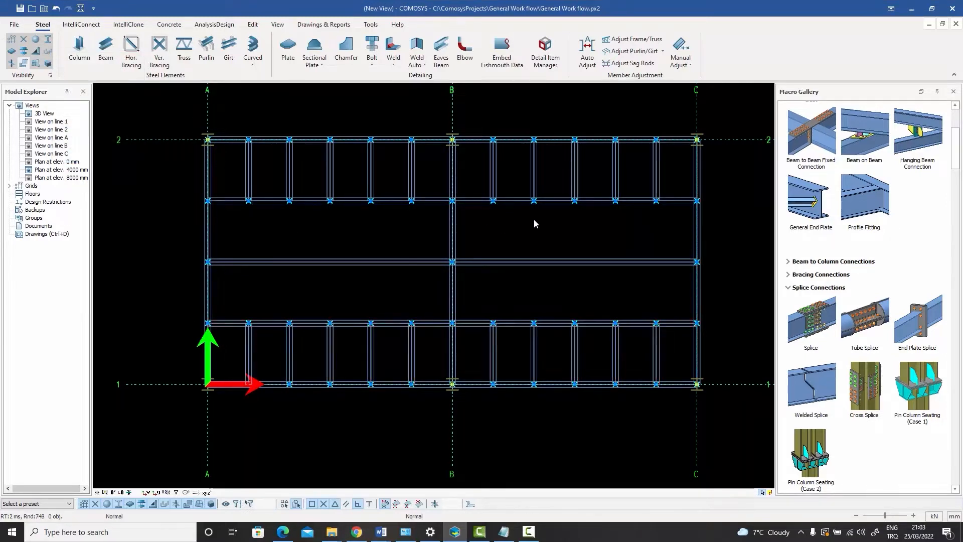
Place beams between the two inner beam rows via the middle row, 1000 mm inside line A and 1000 mm inside line C.
click(111, 57)
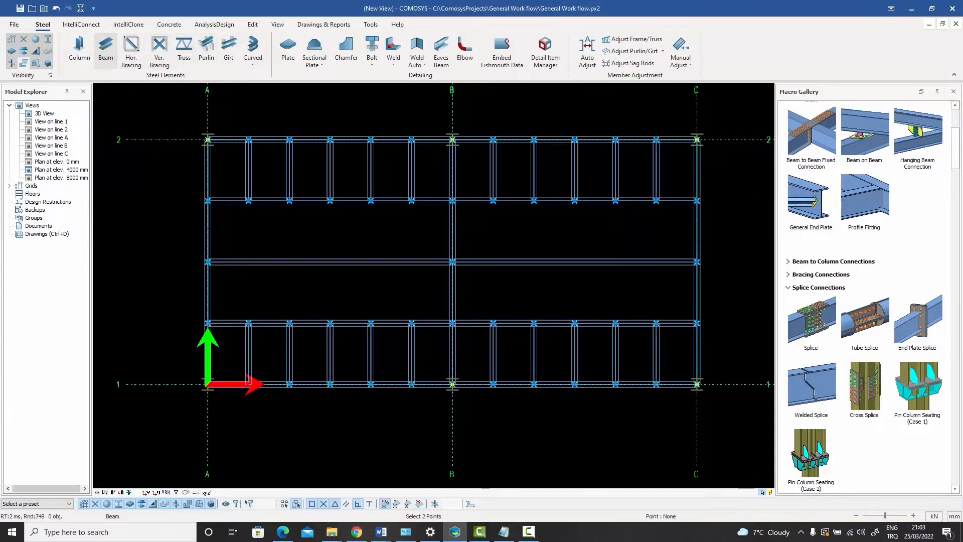
click(248, 261)
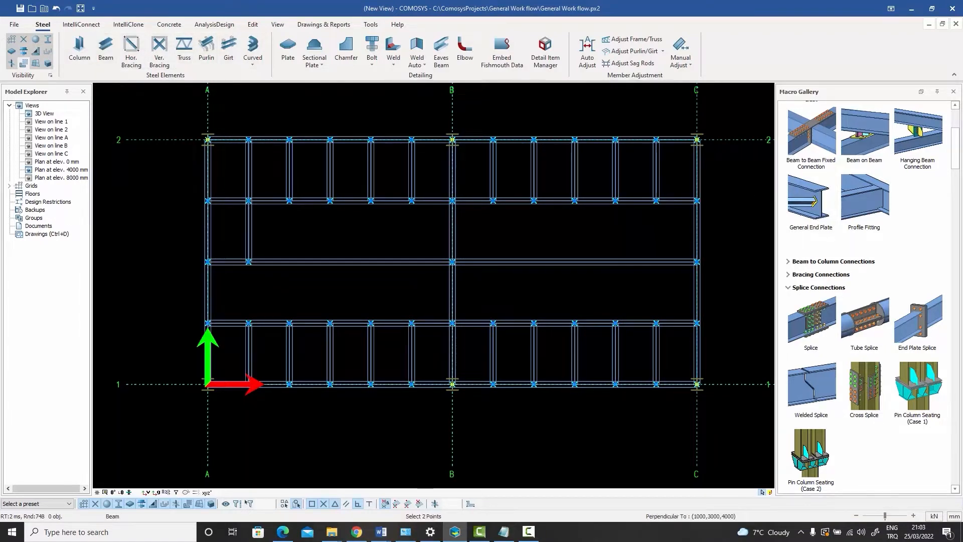
click(248, 323)
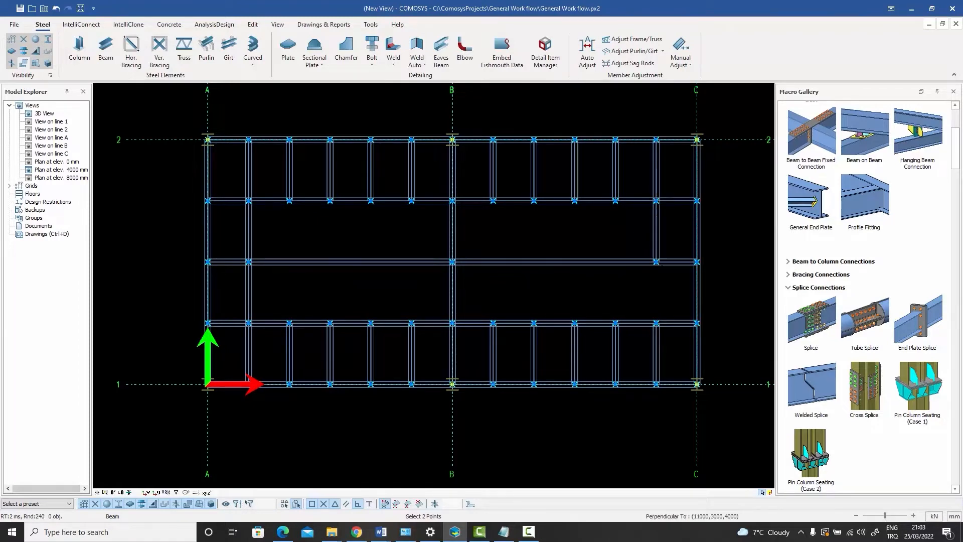
click(655, 261)
click(655, 323)
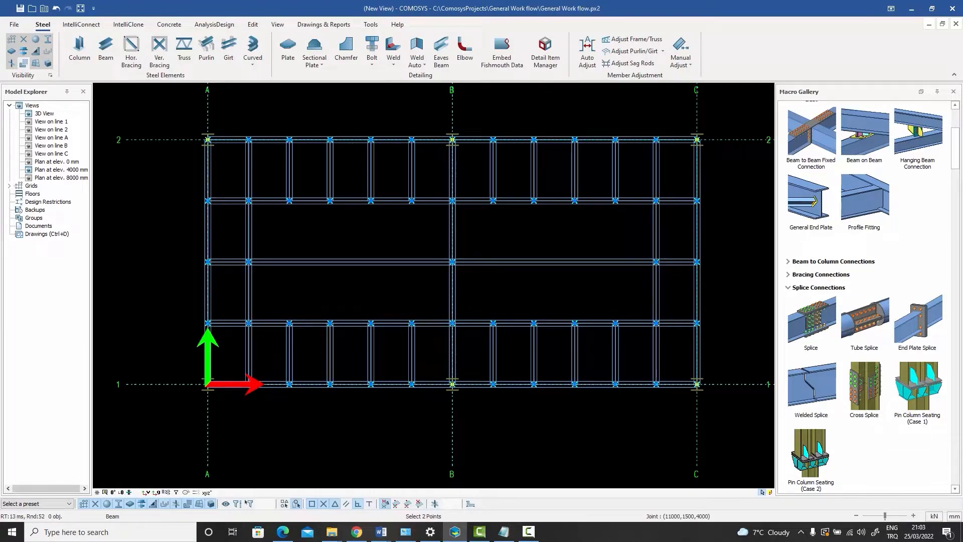
right_click(675, 283)
click(697, 289)
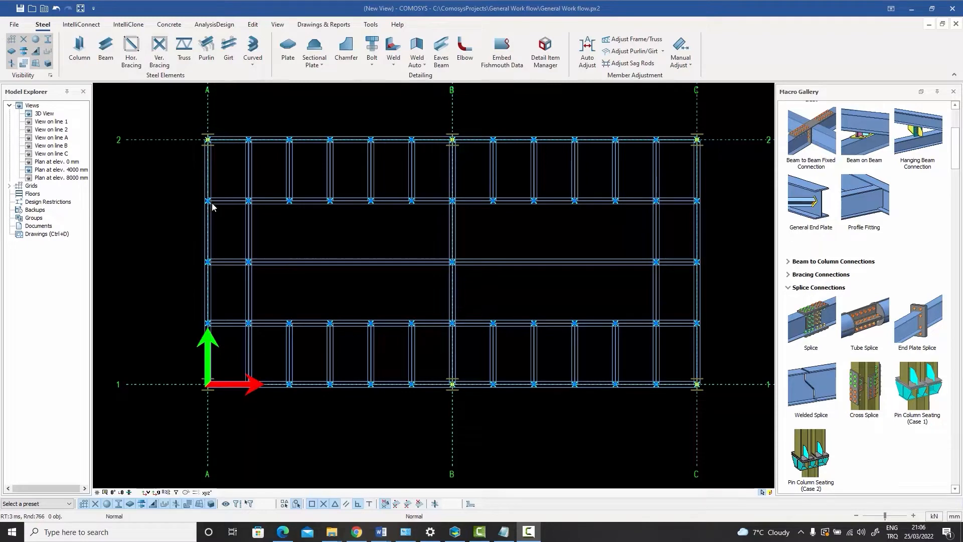
Place six horizontal braces in a zigzag between the line 2 beams and the adjacent inner beam row, from line A to line B.
click(132, 46)
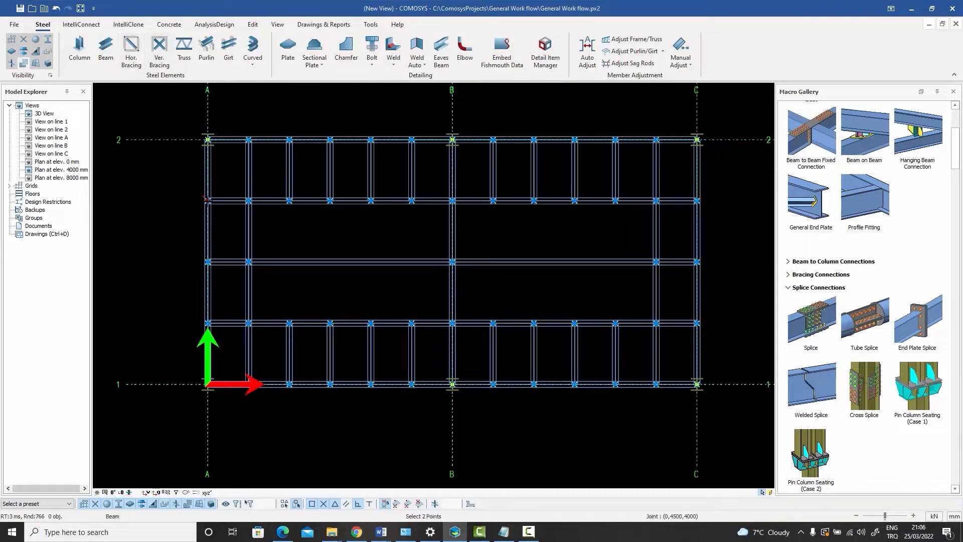
click(207, 200)
click(248, 139)
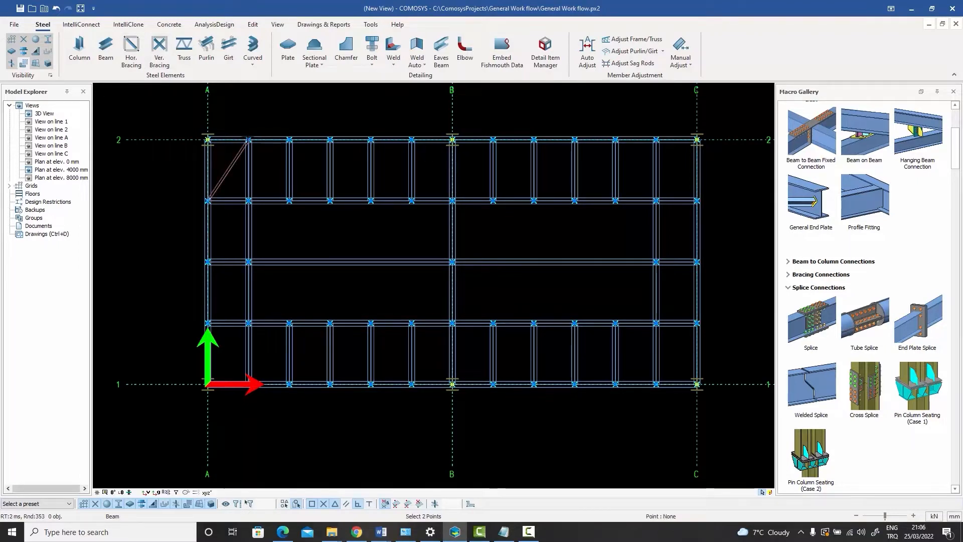
click(289, 201)
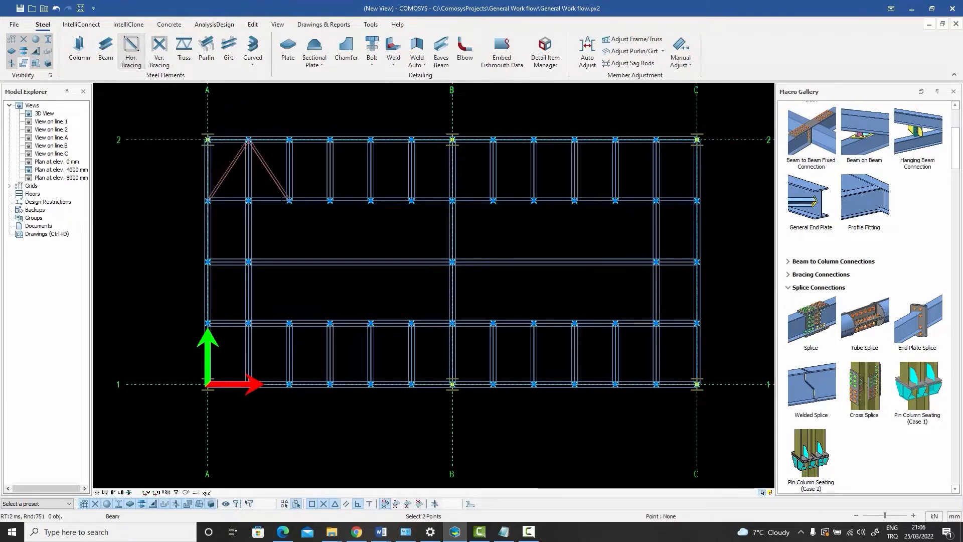
click(289, 200)
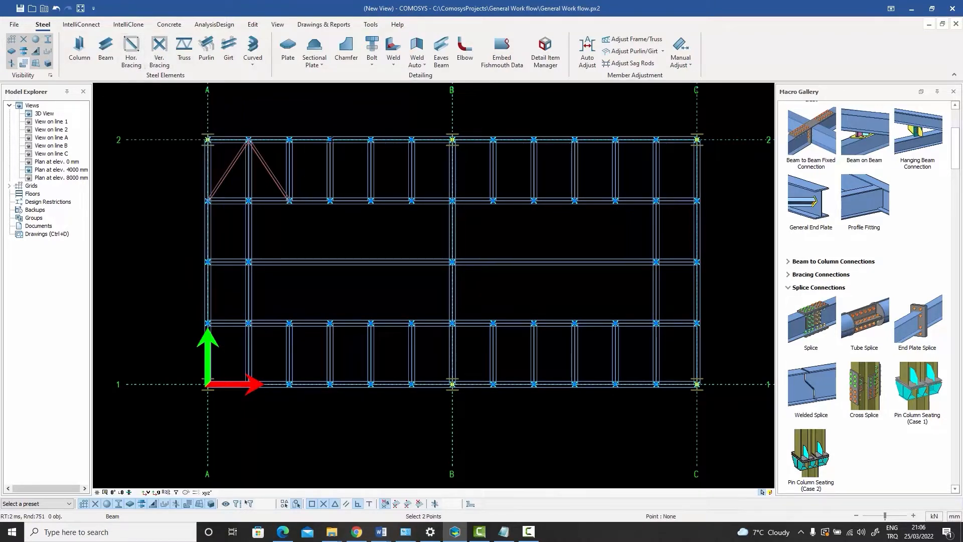
click(329, 139)
click(370, 200)
click(411, 140)
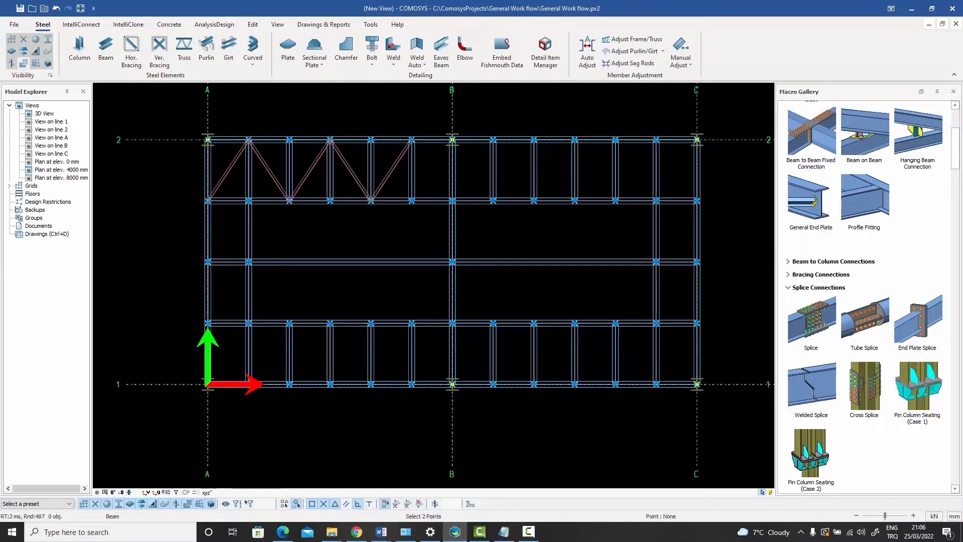
click(451, 201)
right_click(415, 114)
click(423, 136)
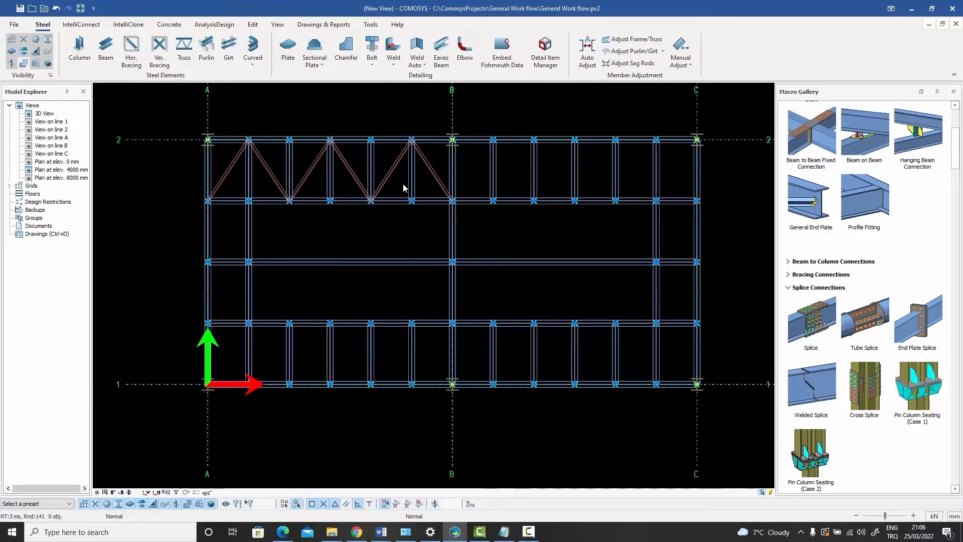
drag(467, 220, 155, 106)
key(Escape)
click(230, 170)
click(266, 166)
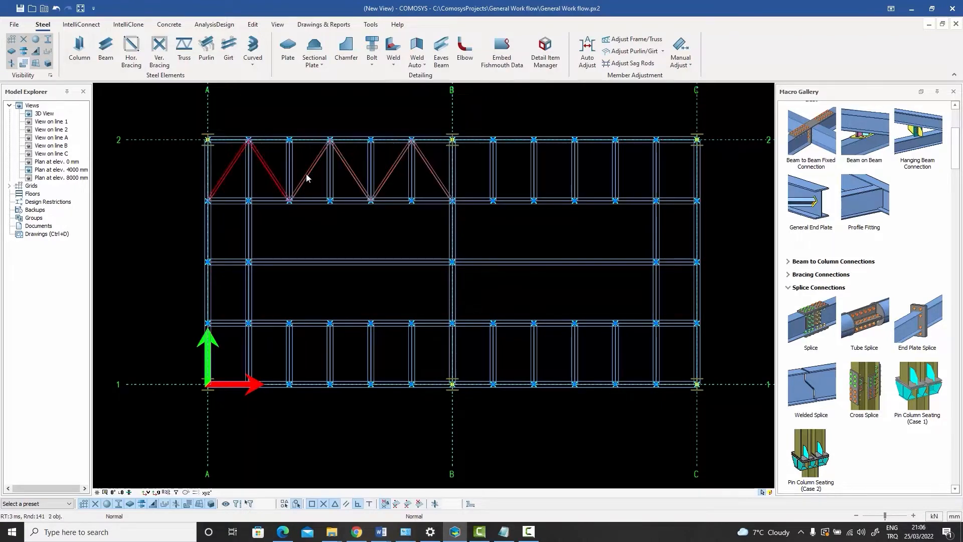
key(Escape)
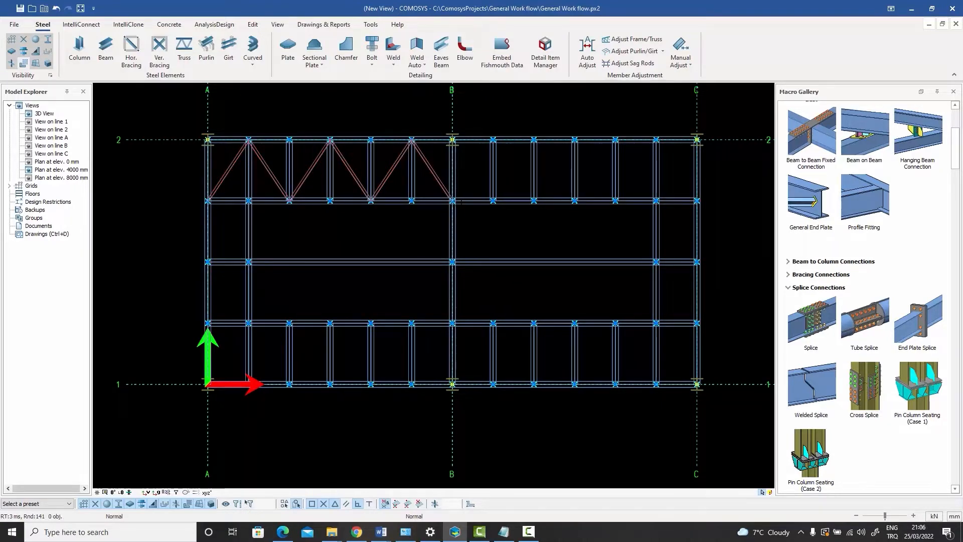
Select only the six L60*6 horizontal braces in the A–B bay by filtering the area's profiles by beam group.
drag(460, 202, 177, 117)
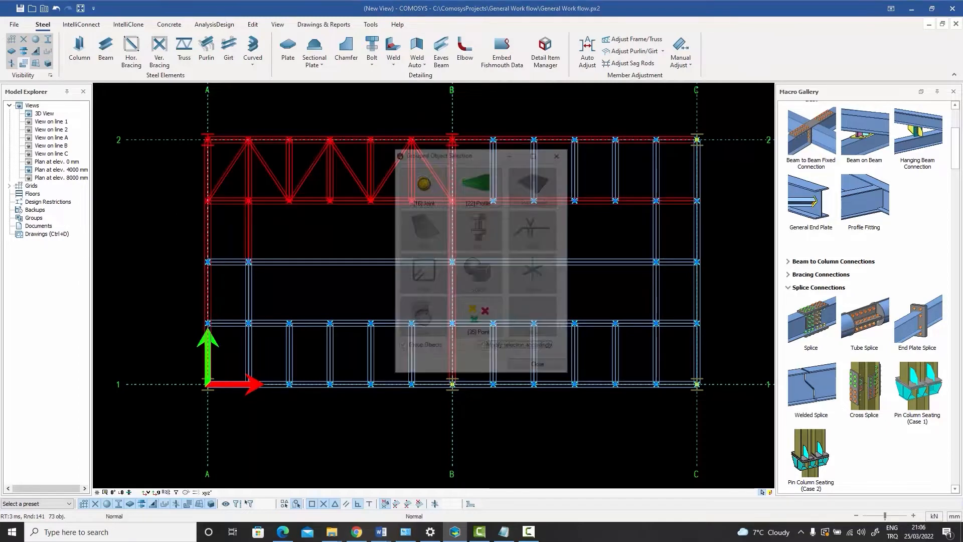
click(493, 196)
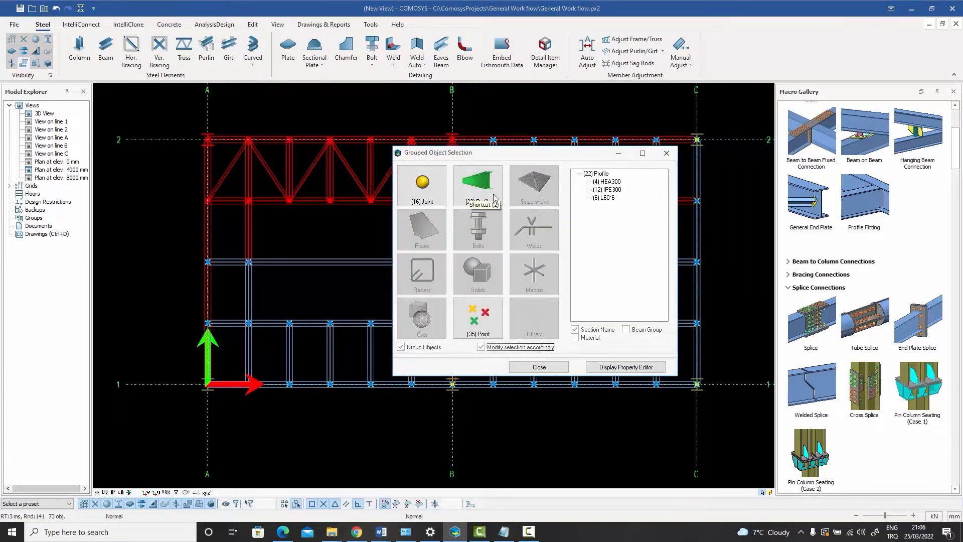
click(630, 331)
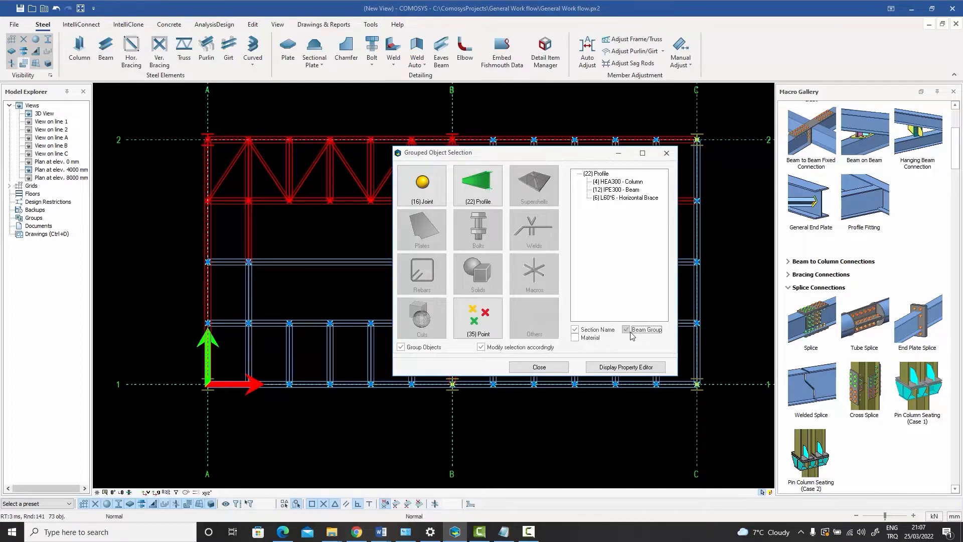
double_click(635, 198)
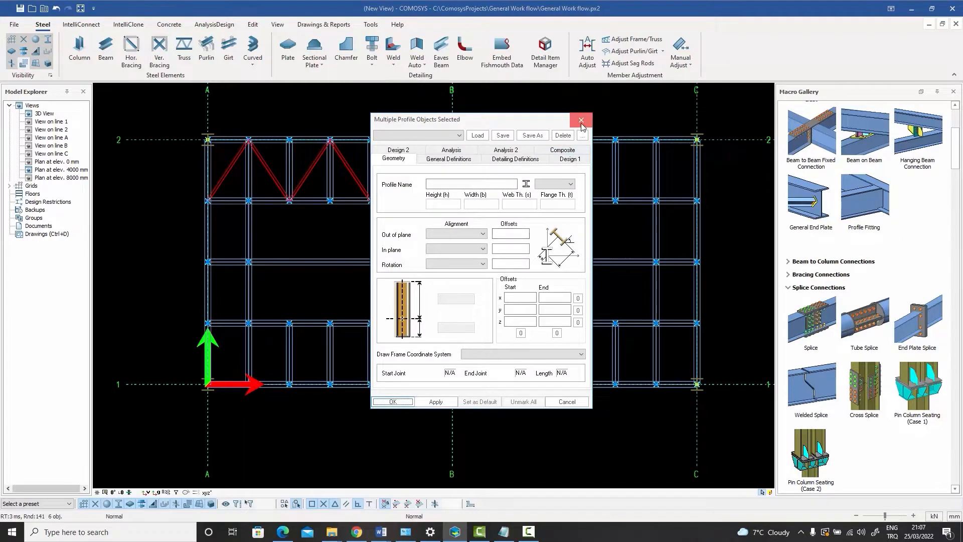
click(581, 119)
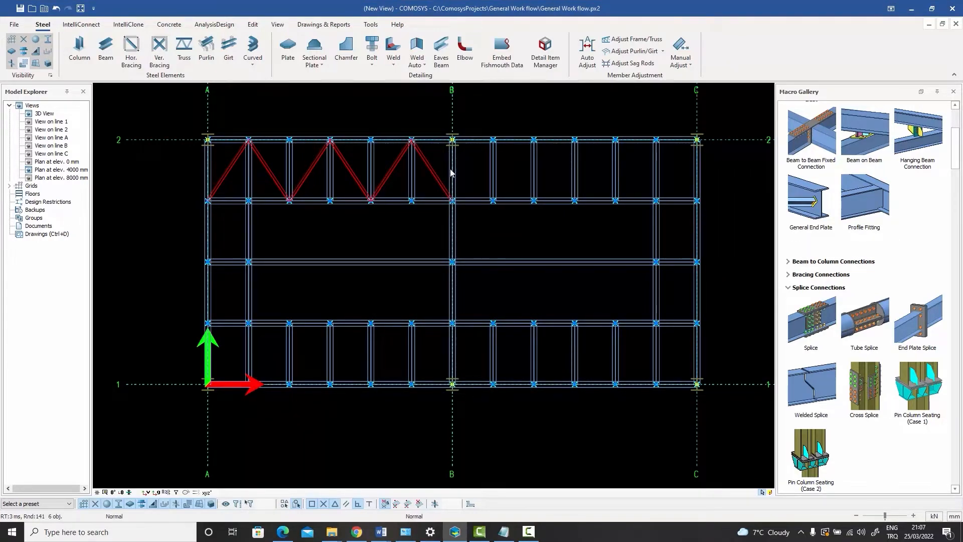
Copy the six horizontal braces once by 6000 mm in X into the B–C bay, using the A-to-B distance.
right_click(435, 159)
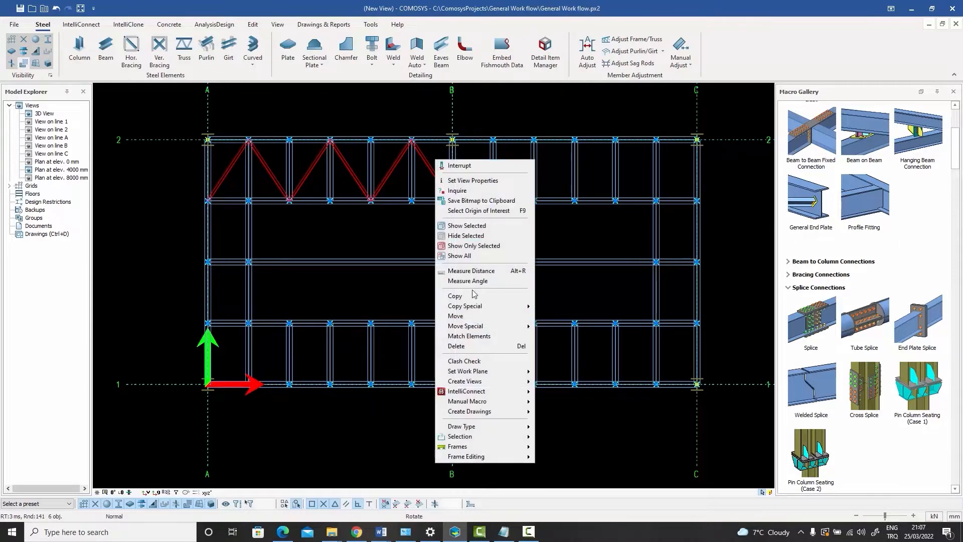
mouse_move(473, 309)
click(554, 305)
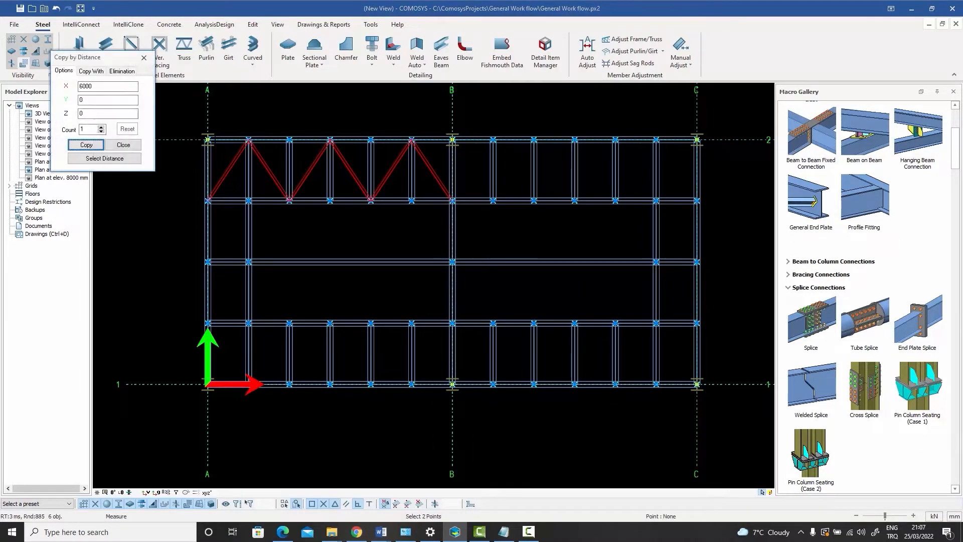
click(207, 139)
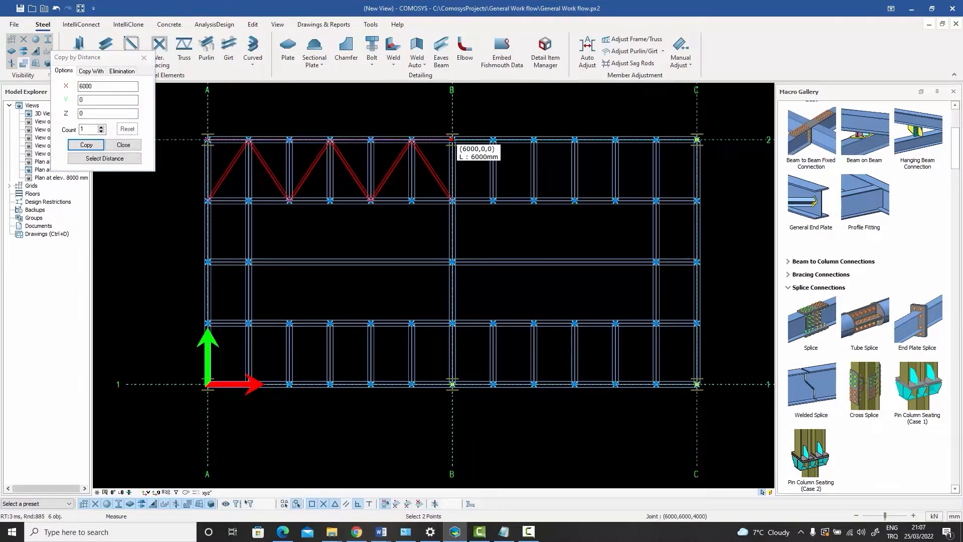
click(452, 140)
click(86, 144)
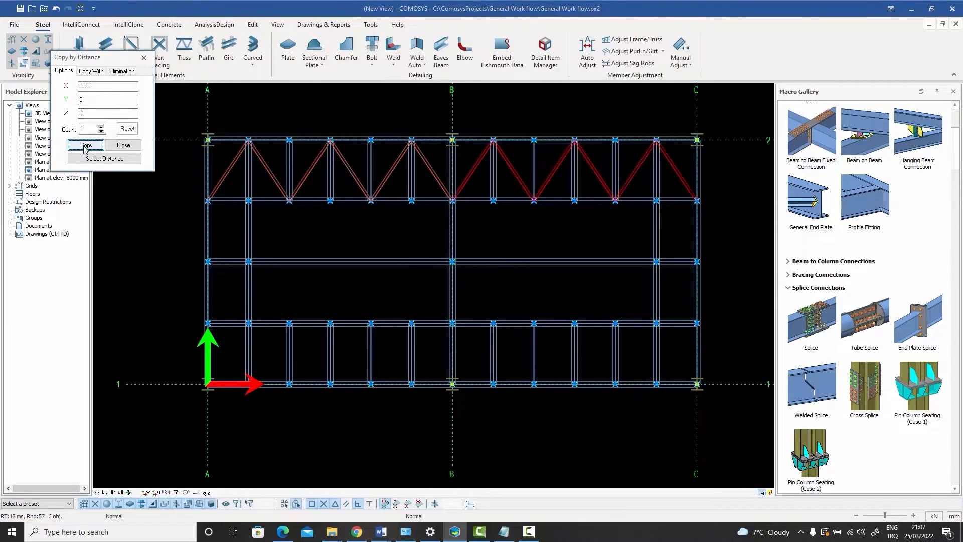
click(123, 144)
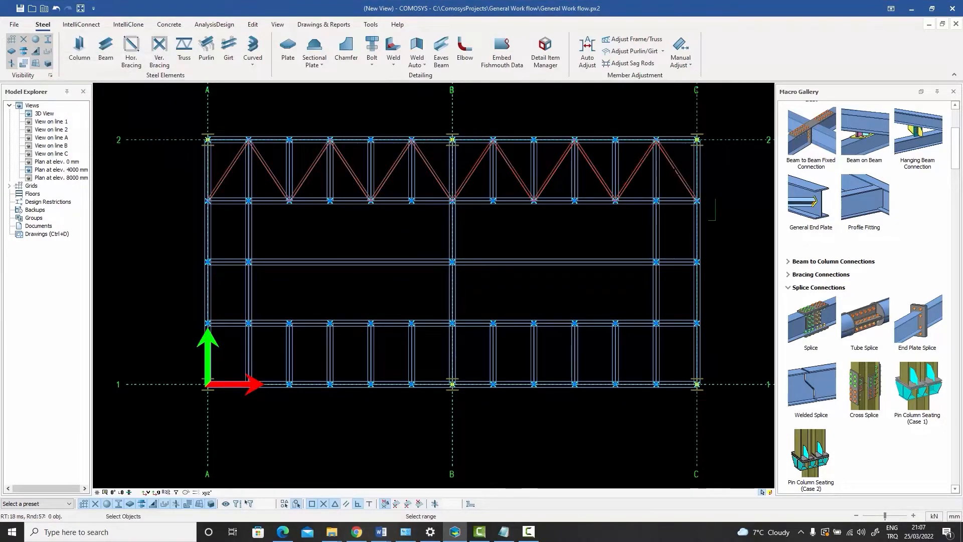
Select only the twelve L60*6 horizontal braces along line 2 by filtering the area's profiles by beam group.
drag(715, 220, 183, 111)
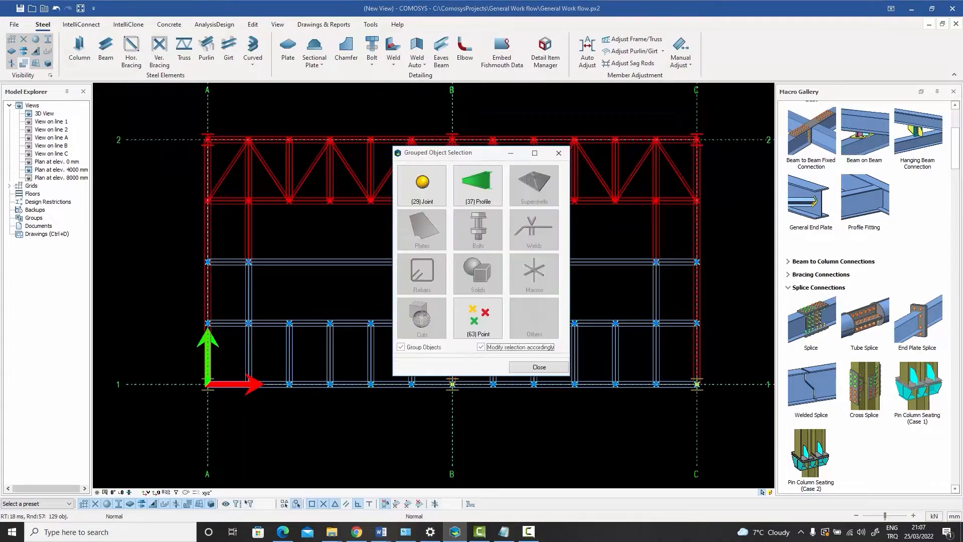
click(494, 193)
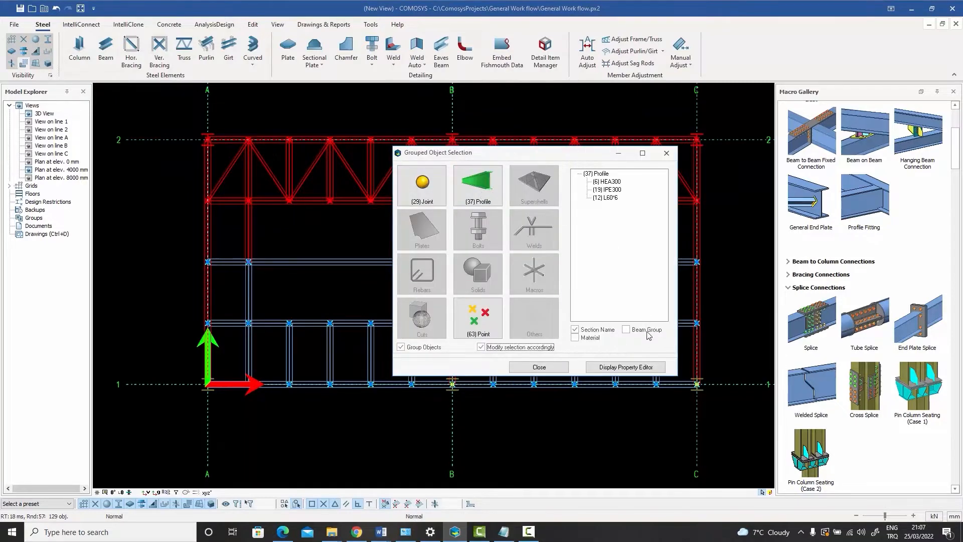
click(625, 329)
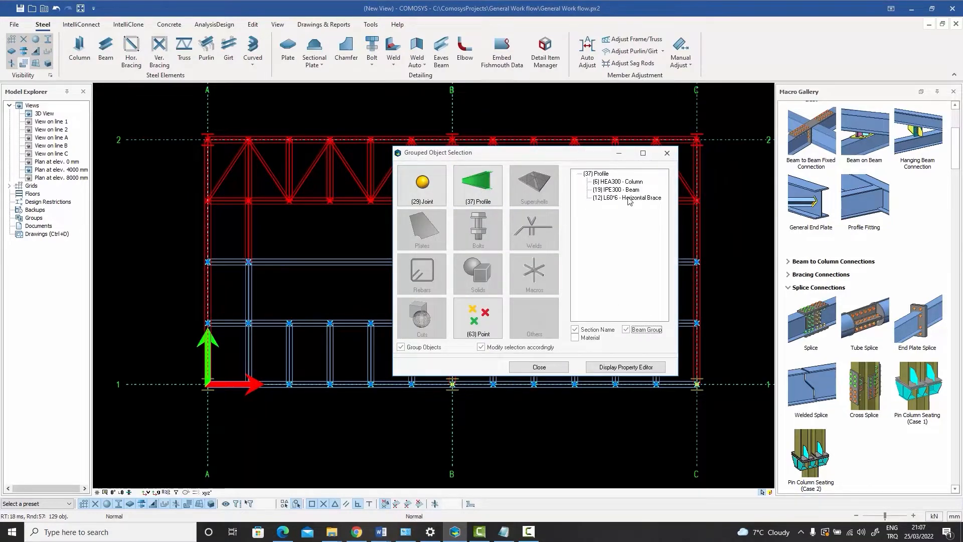
double_click(628, 199)
click(562, 400)
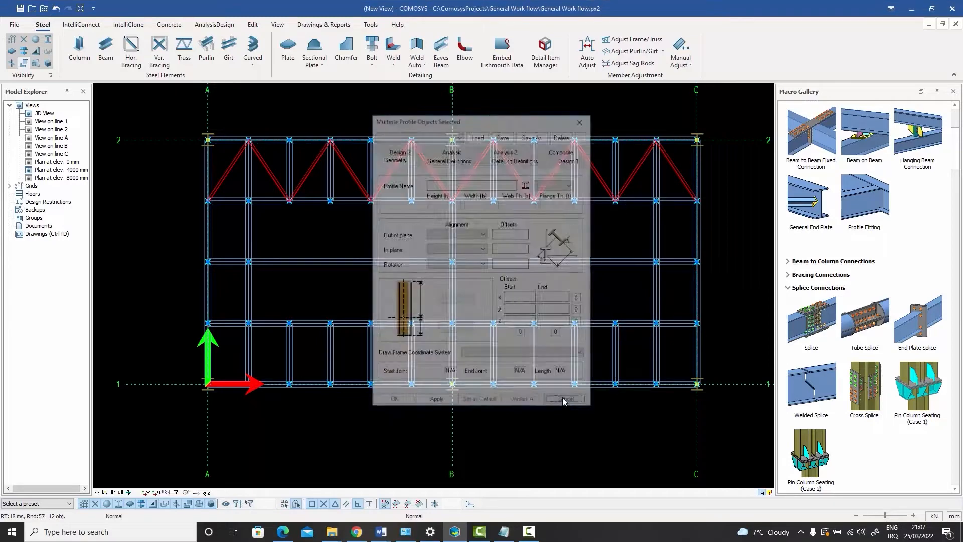
Mirror-copy the twelve horizontal braces about the middle beam line towards line 1.
right_click(497, 213)
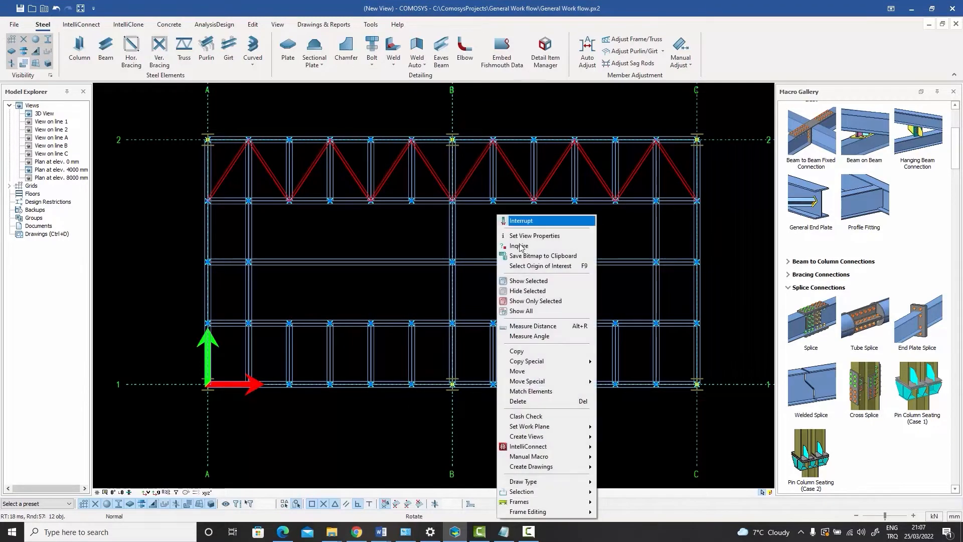
mouse_move(588, 366)
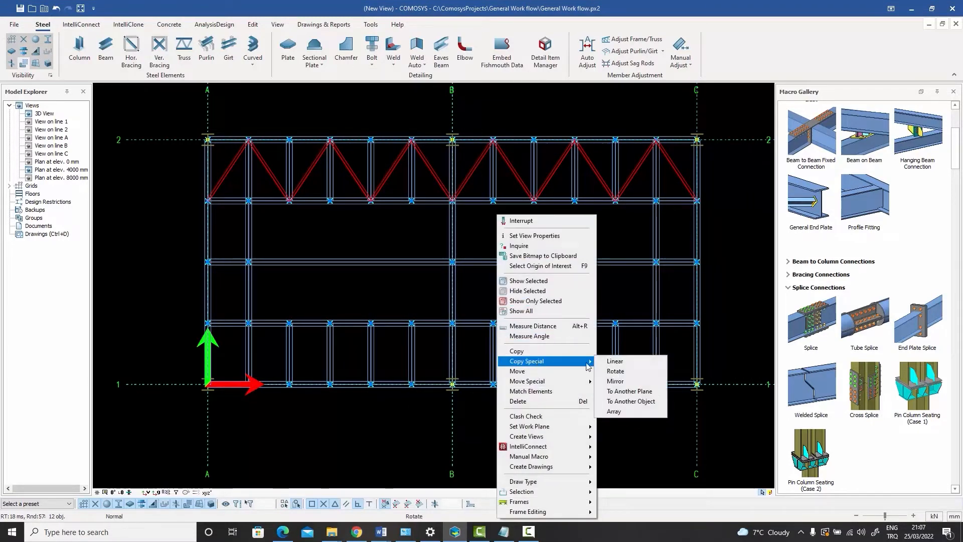
click(615, 381)
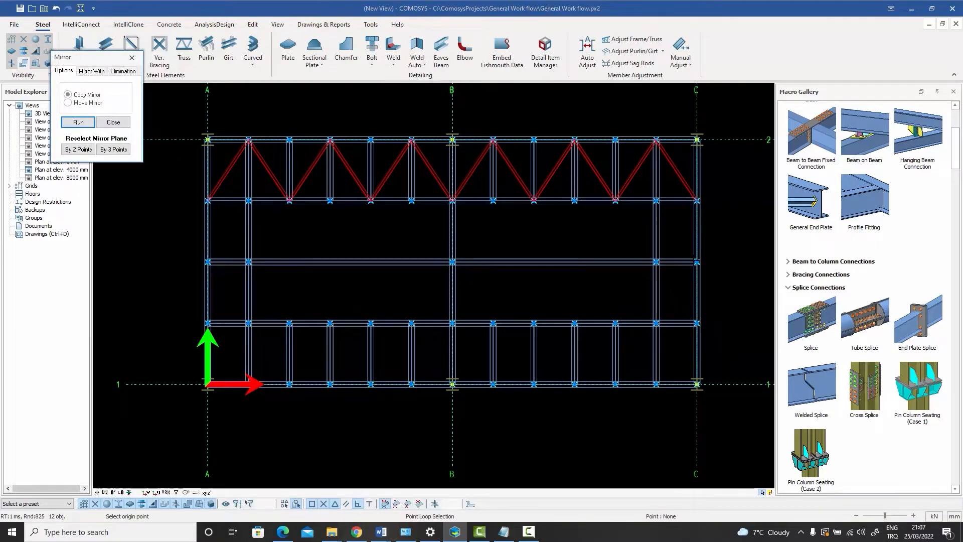
click(78, 123)
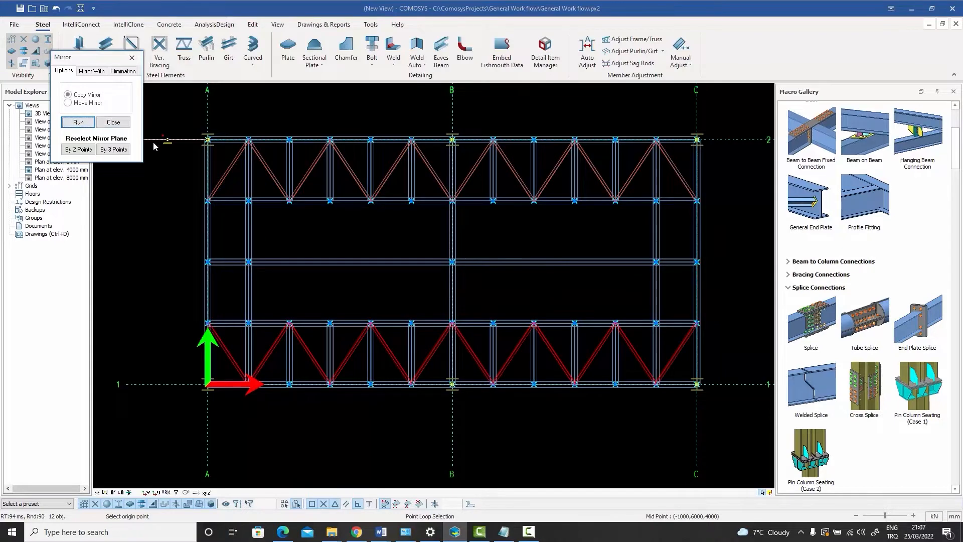
click(115, 123)
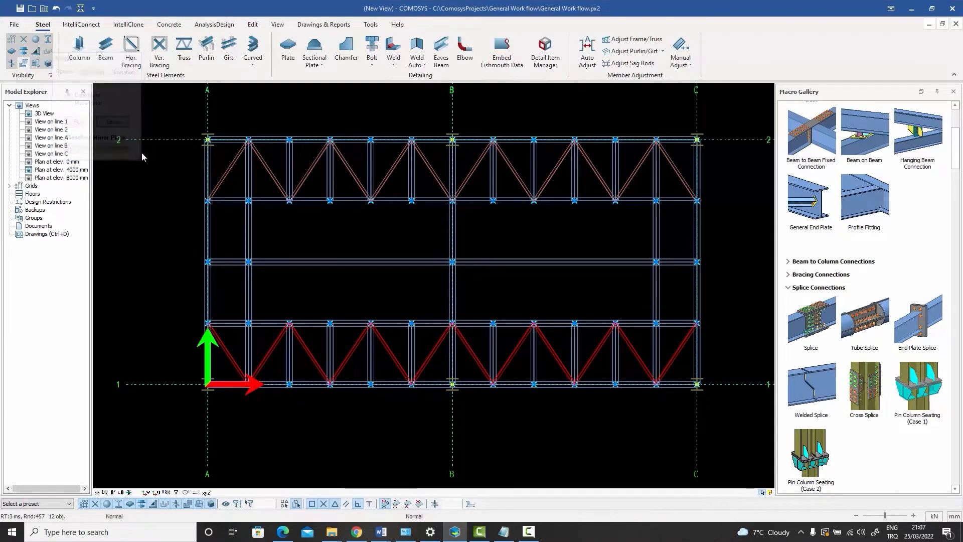
right_click(147, 162)
key(Escape)
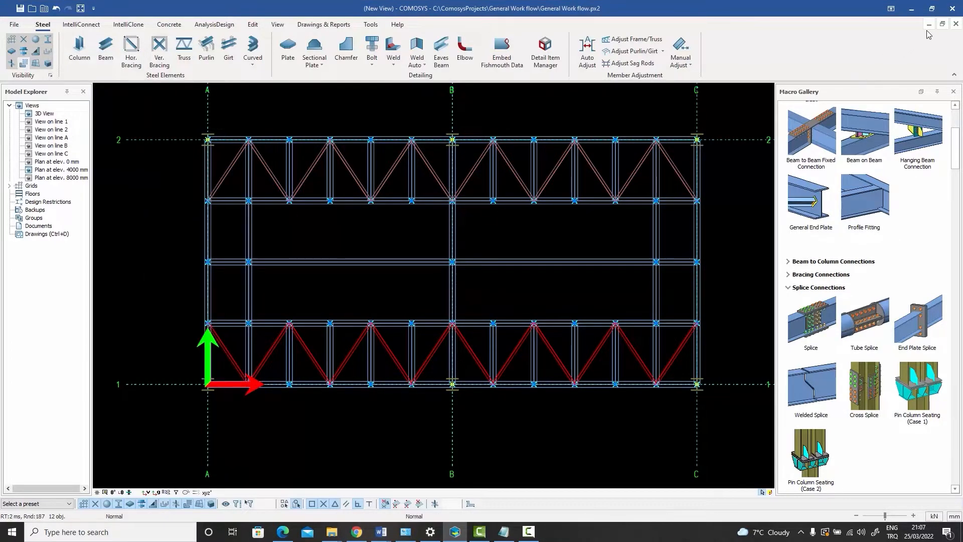
Examine the horizontal bracing and beam layout of the 4000 mm level in the 3D view.
click(942, 23)
click(261, 95)
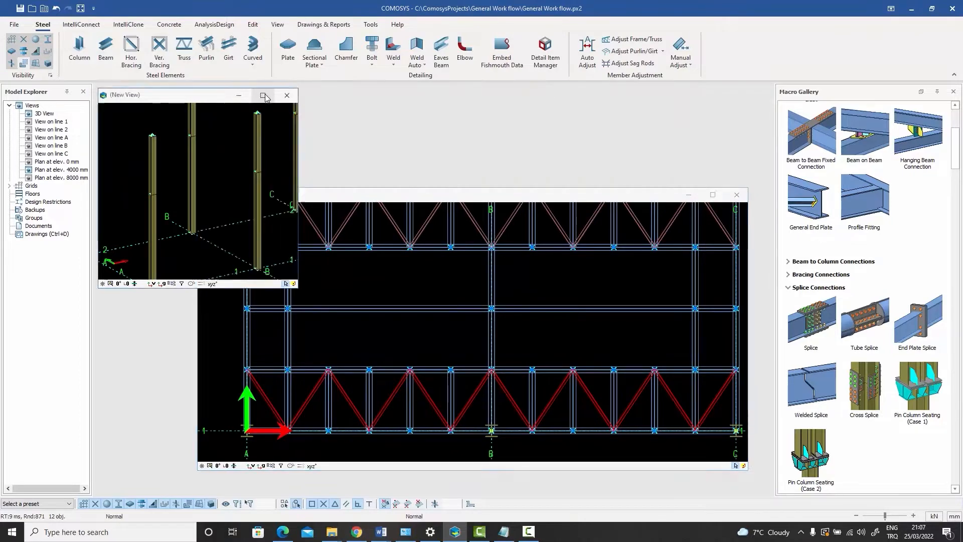
middle_drag(433, 213, 436, 211)
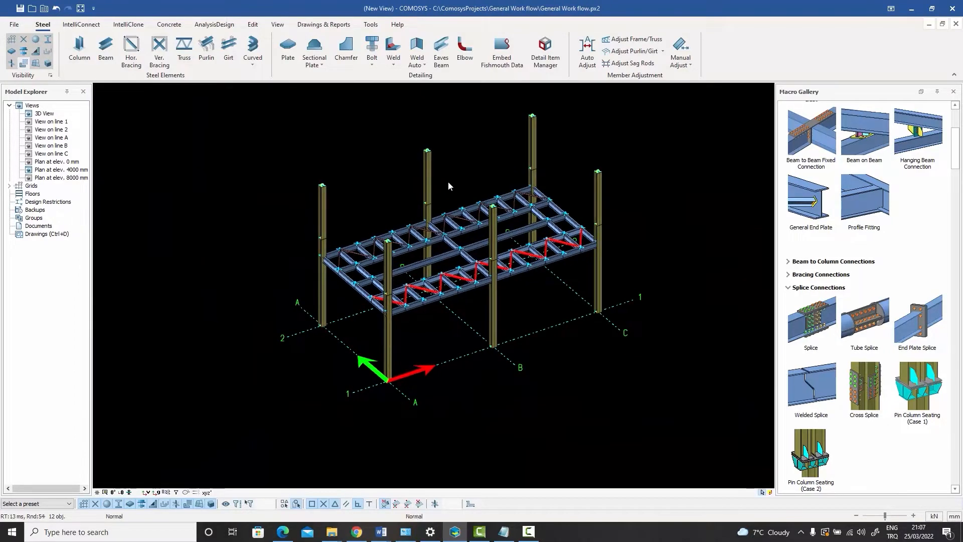
click(447, 182)
scroll(484, 259, up, 2)
scroll(484, 259, up, 2)
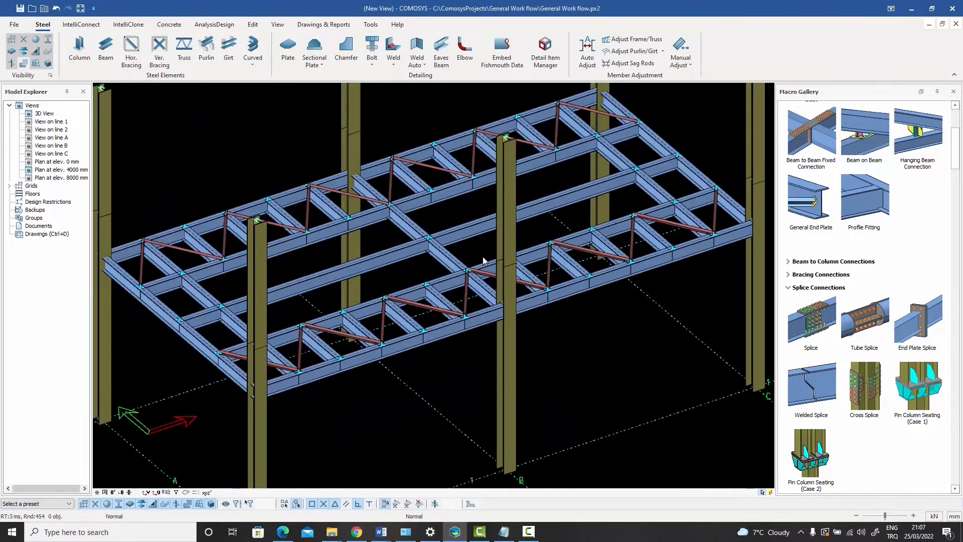
scroll(482, 260, down, 1)
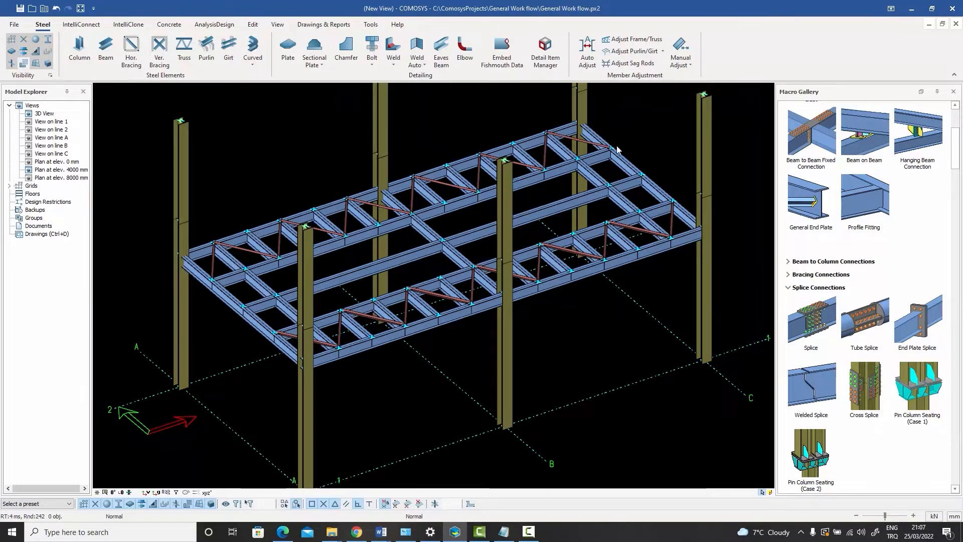
click(943, 24)
click(566, 195)
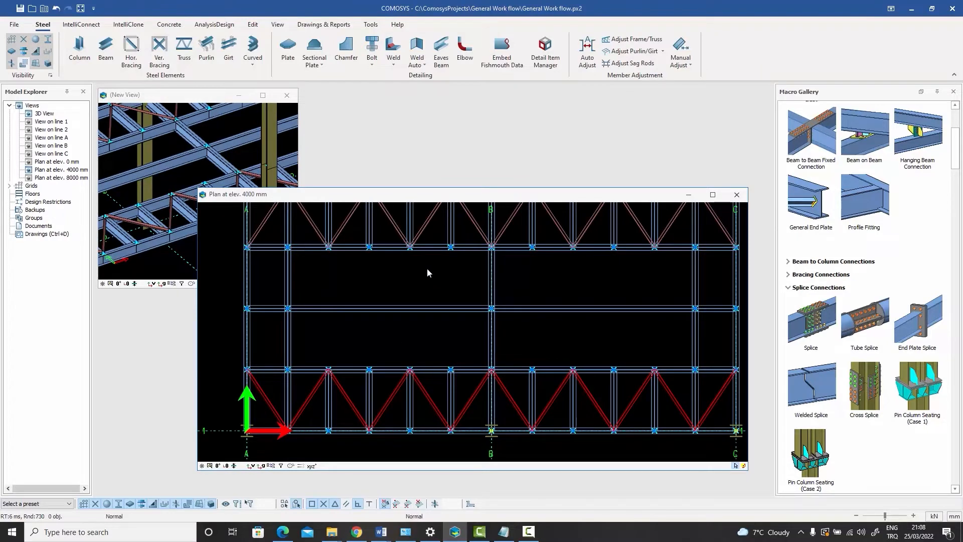
click(263, 95)
middle_drag(484, 255, 383, 266)
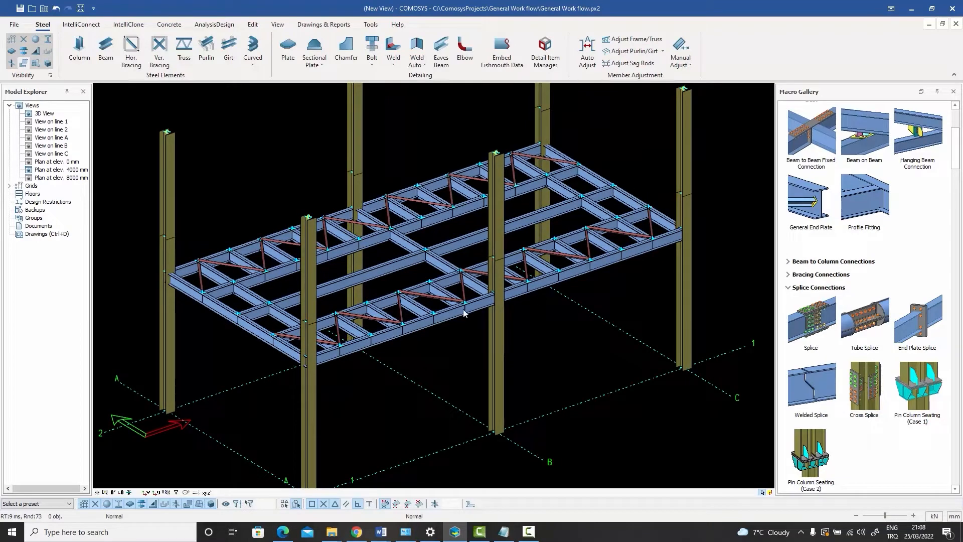
middle_drag(421, 304, 455, 309)
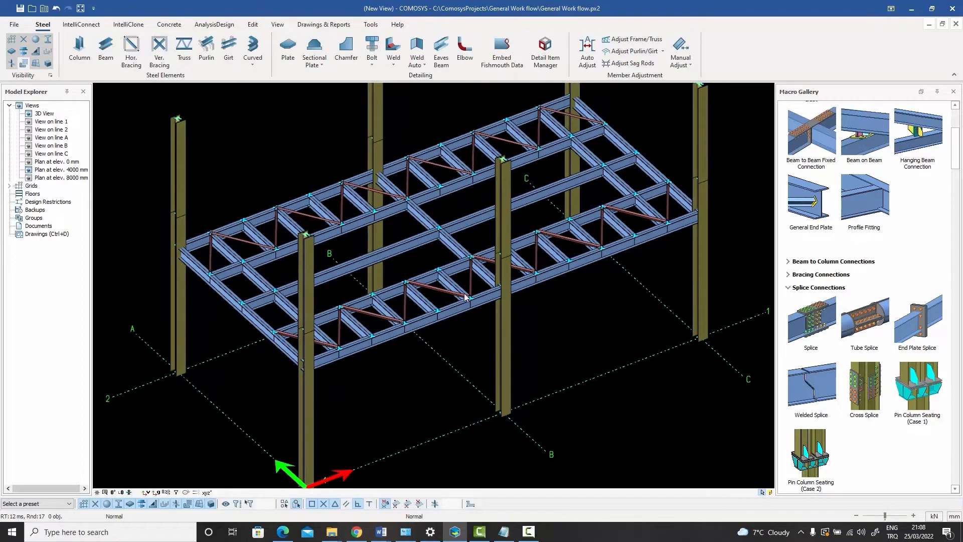
Inspect up close how the 4000 mm level's horizontal braces meet the beams and columns along lines 1 and 2.
scroll(352, 218, up, 8)
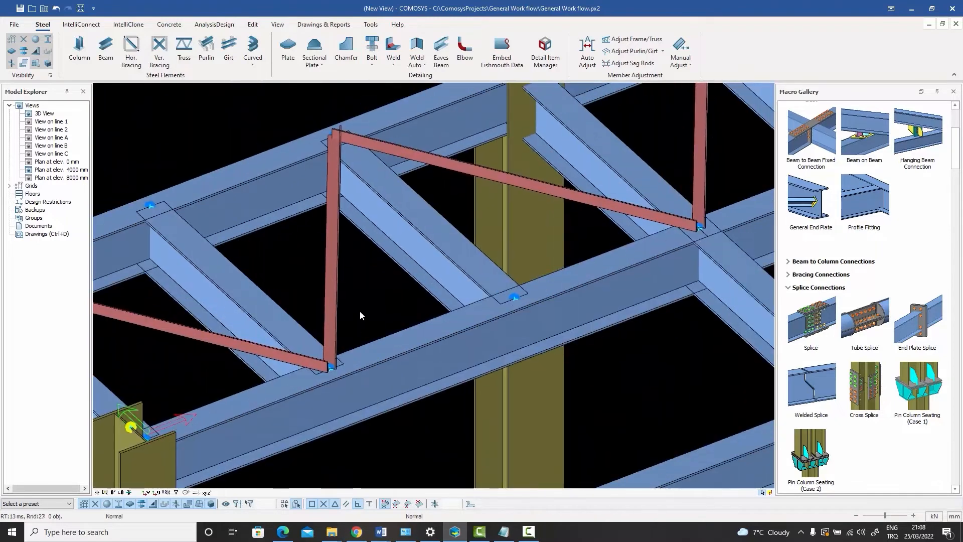
middle_drag(689, 225, 421, 222)
scroll(432, 128, down, 6)
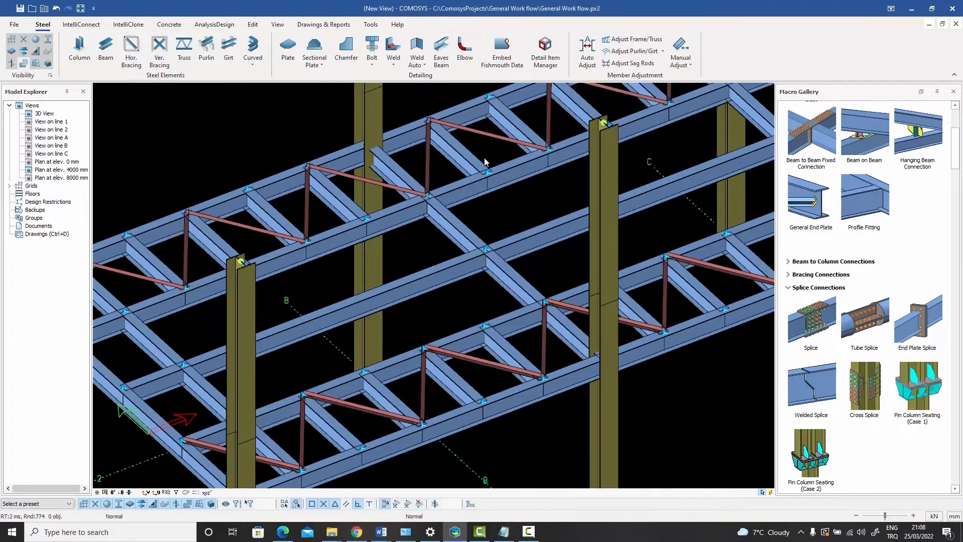
scroll(240, 240, up, 3)
scroll(239, 239, up, 2)
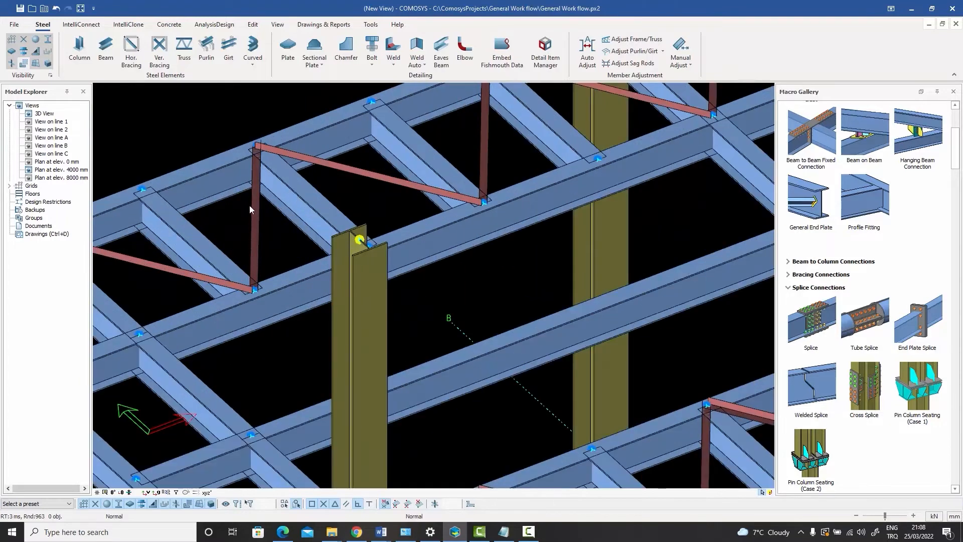
scroll(485, 203, down, 5)
middle_drag(485, 203, 452, 286)
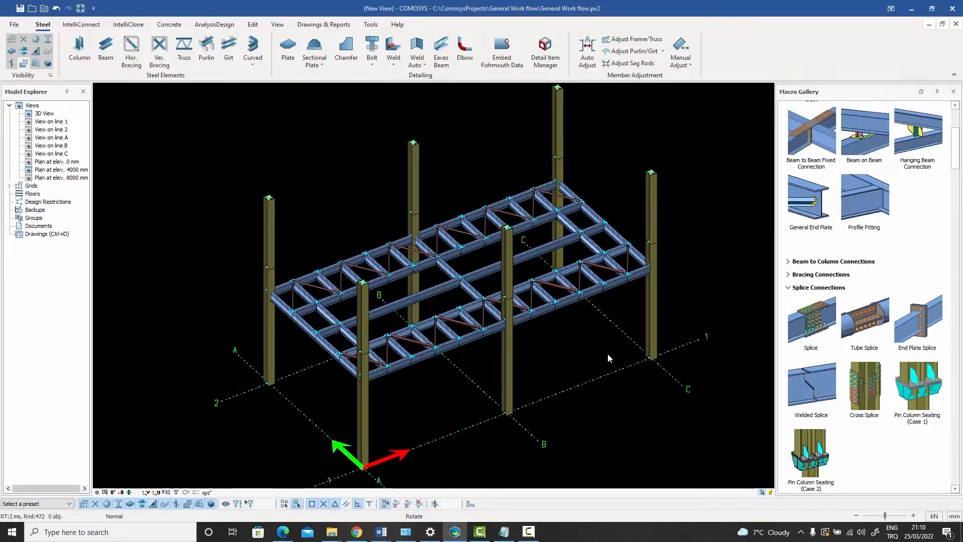
Select all beams and horizontal braces of the 4000 mm level together from a front view, leaving out the columns.
middle_drag(607, 353, 574, 330)
middle_drag(582, 338, 589, 335)
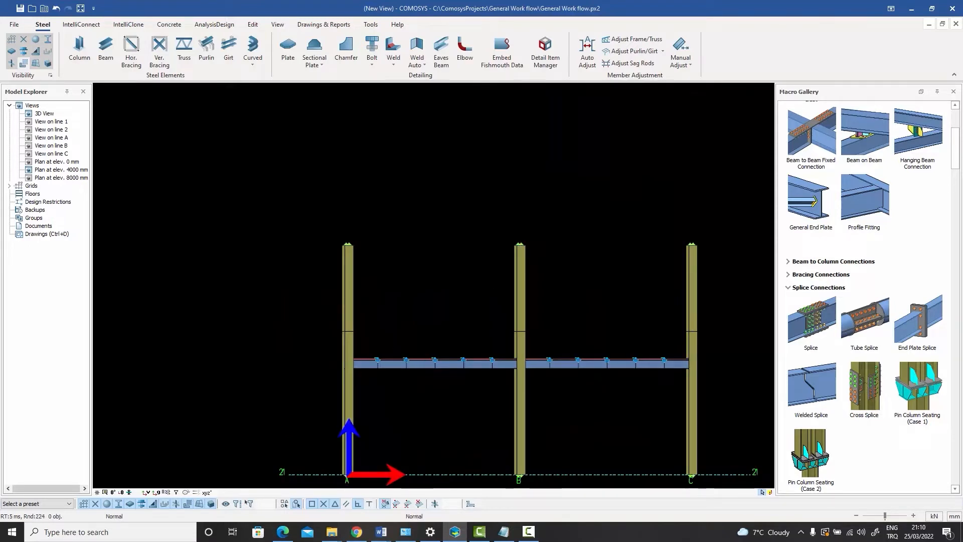
drag(319, 346, 724, 385)
middle_drag(599, 381, 523, 247)
Copy the selected 4000 mm level framing once by 4000 mm in Z, with X and Y at 0, and clear the selection.
right_click(525, 250)
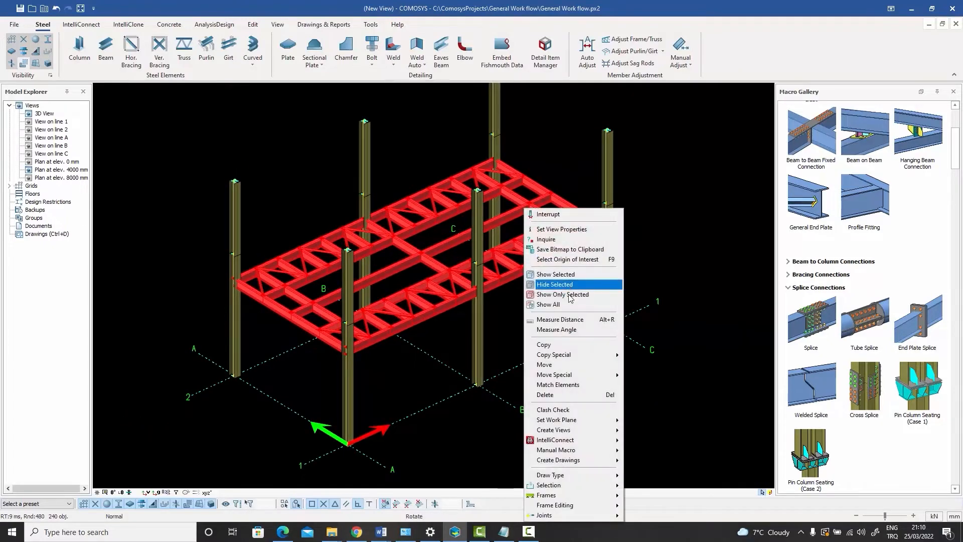
mouse_move(581, 356)
click(642, 355)
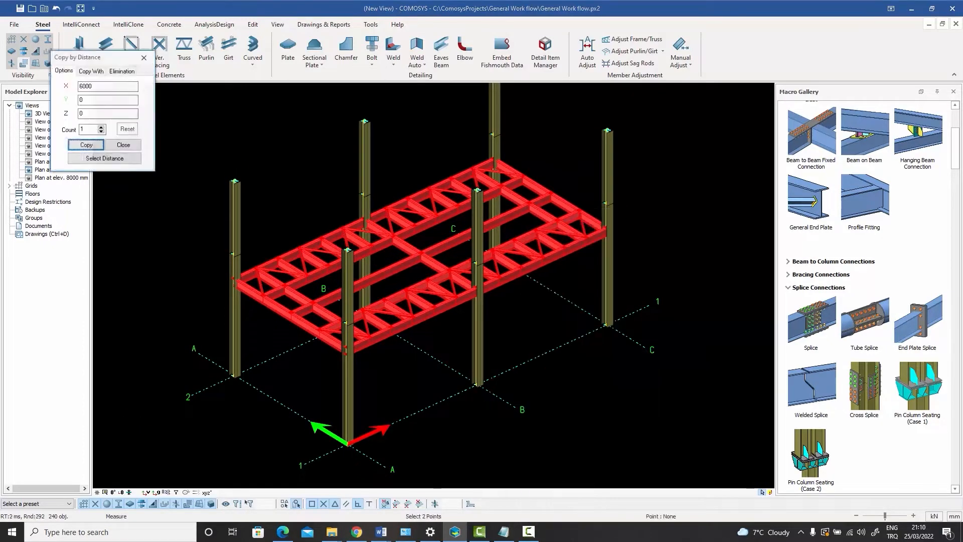
double_click(95, 112)
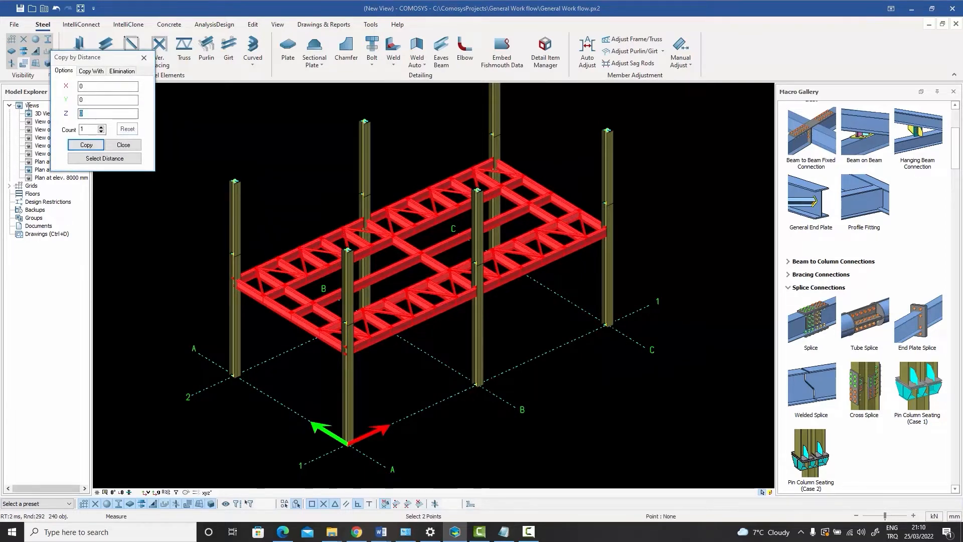
text(4000)
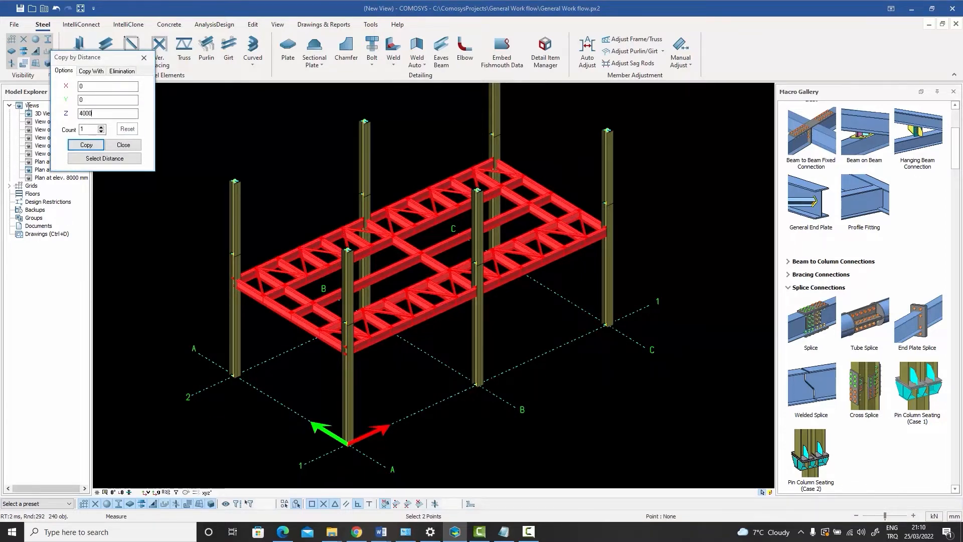
click(86, 145)
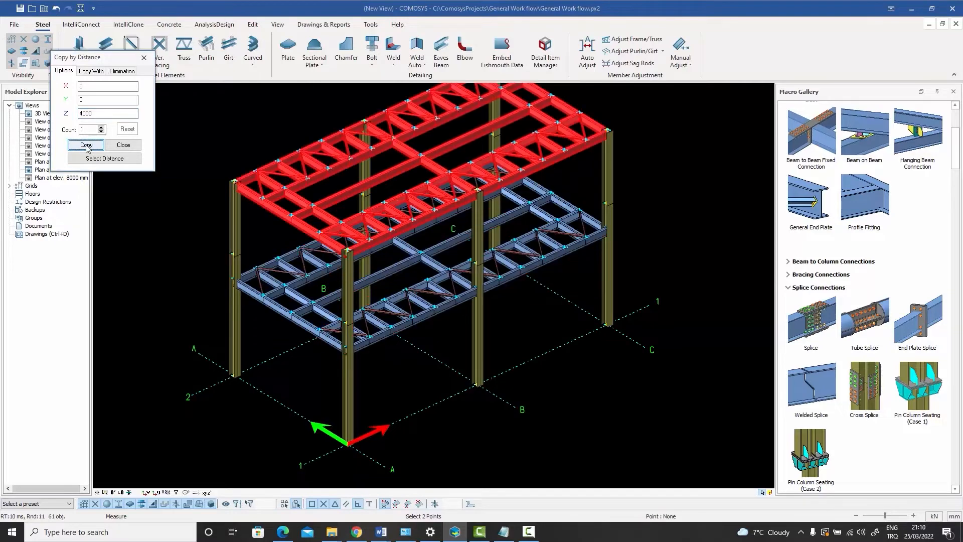
click(126, 147)
middle_drag(407, 208, 399, 141)
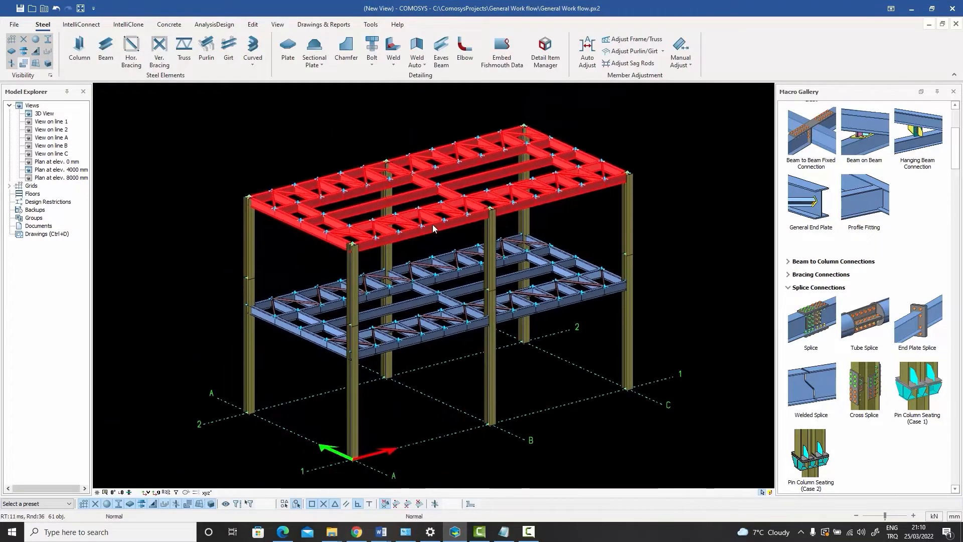
click(395, 142)
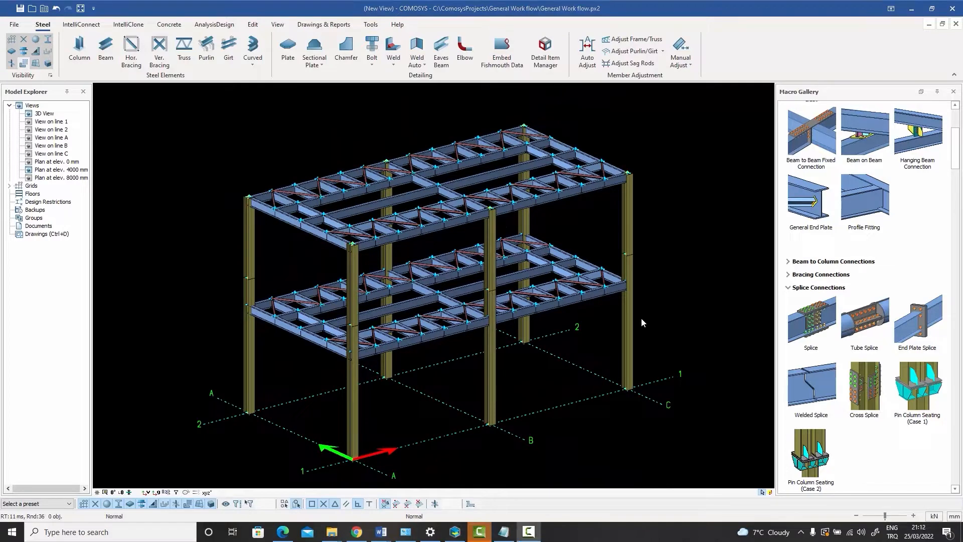
shift+middle_drag(635, 315, 631, 315)
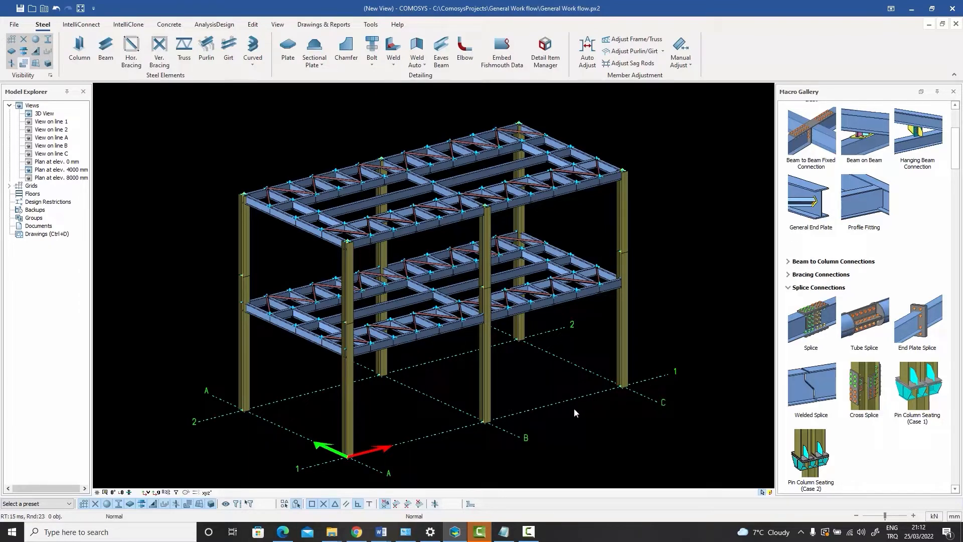
Open the elevation view on line 1 with the work plane aligned to it.
double_click(48, 122)
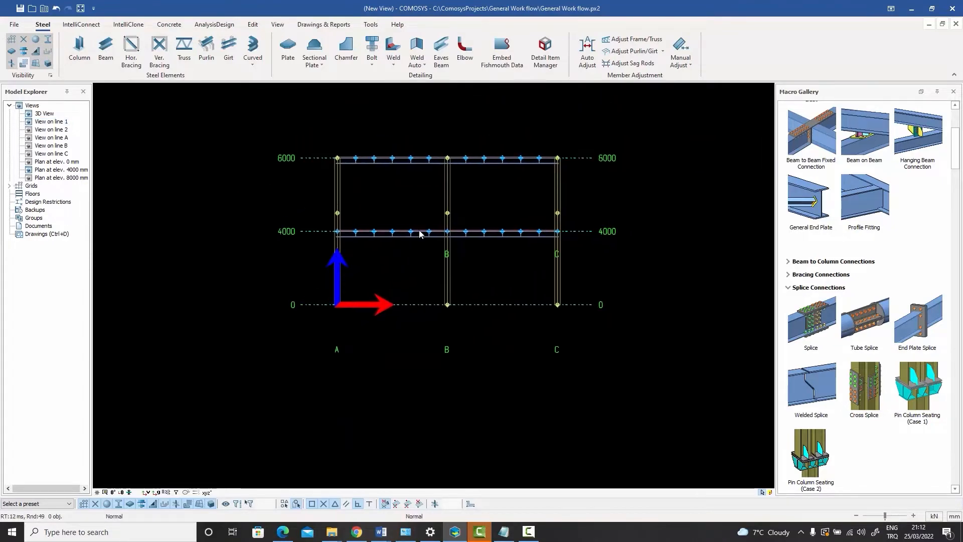
middle_drag(425, 219, 406, 263)
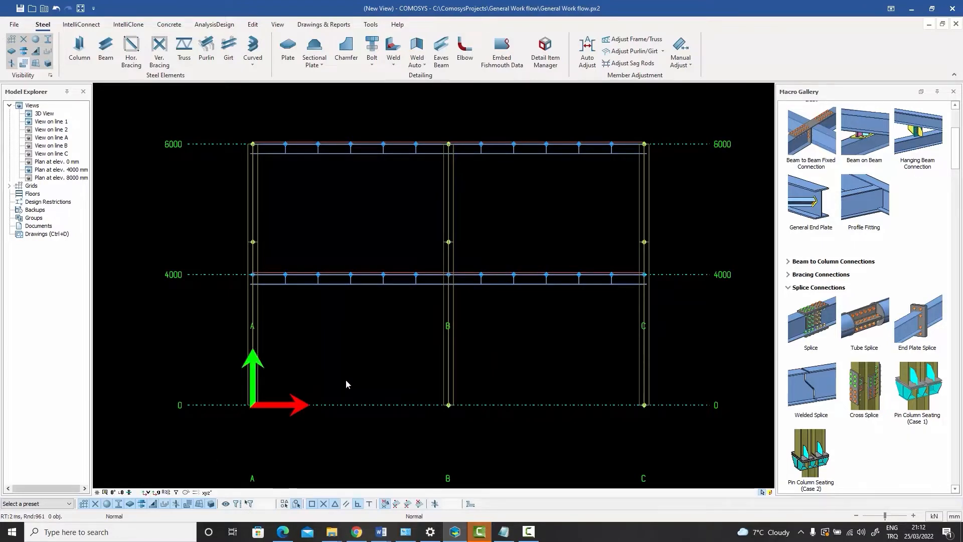
middle_drag(346, 384, 329, 394)
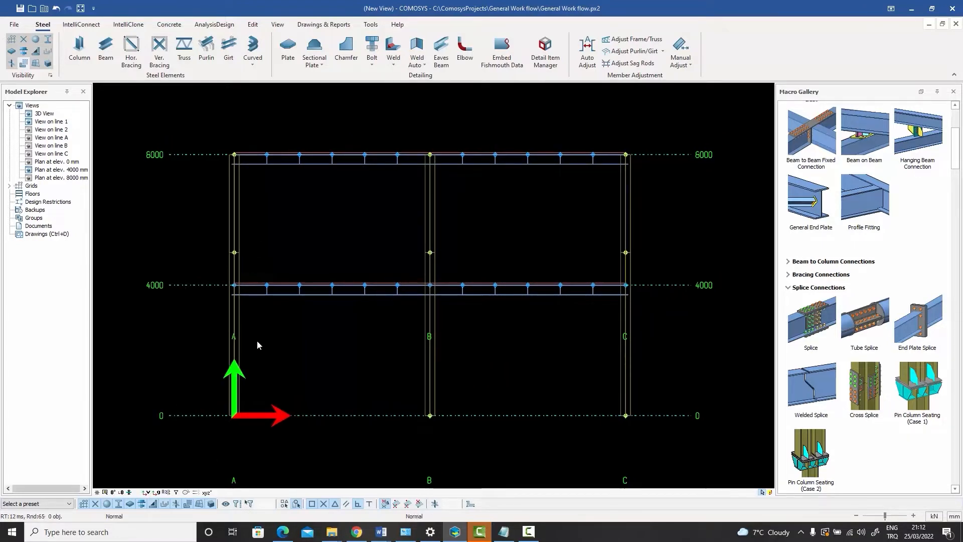
Draw two vertical braces in the lower A–B bay, from the bases of columns A and B to the 4000 mm beam's midpoint.
click(161, 48)
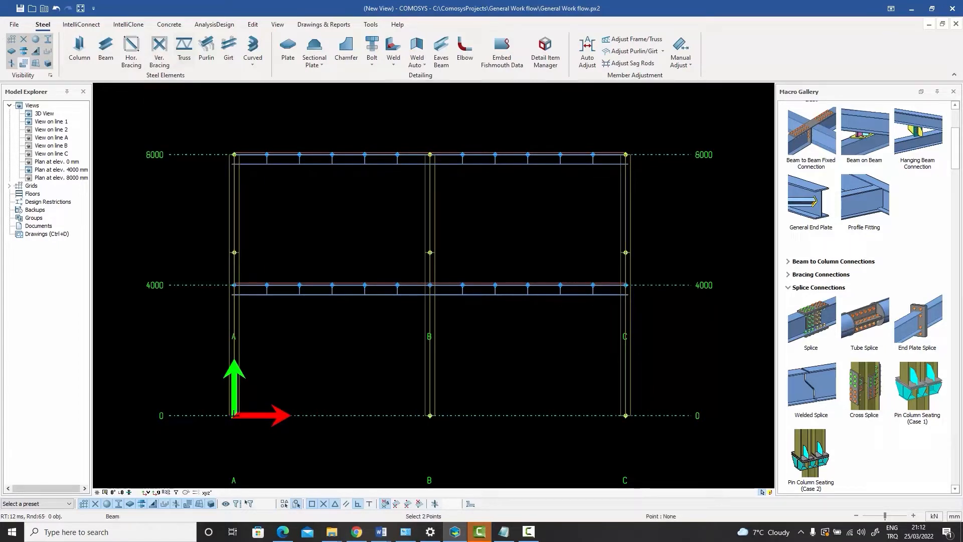
click(234, 415)
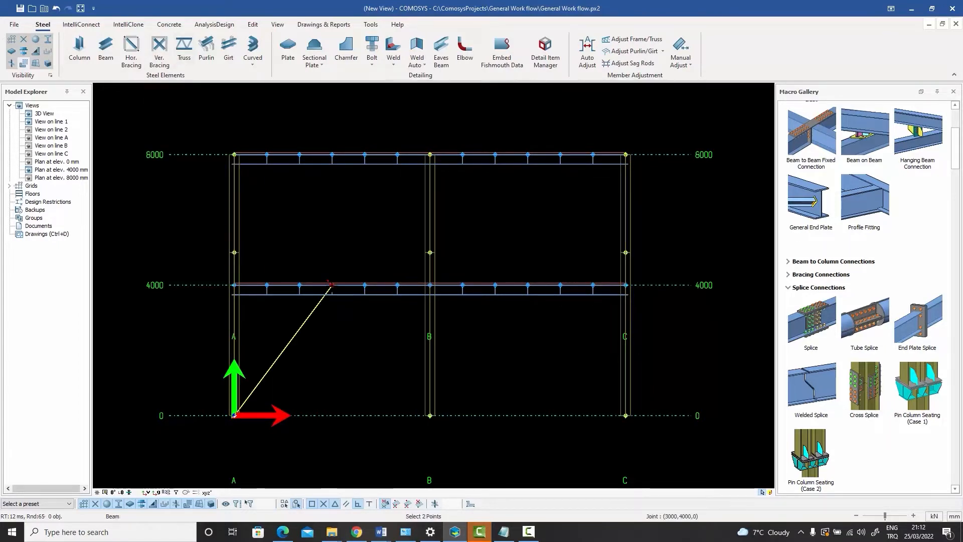
click(330, 284)
click(430, 416)
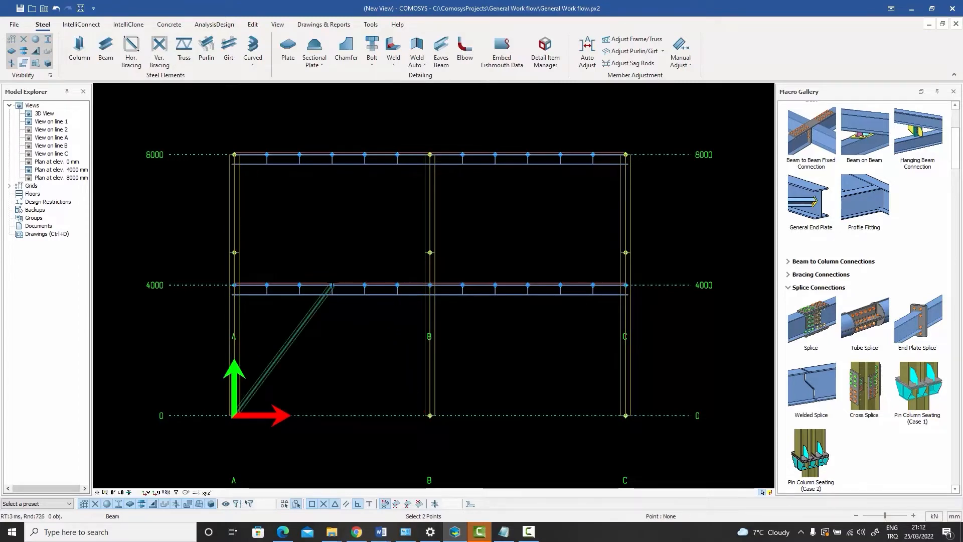
click(331, 284)
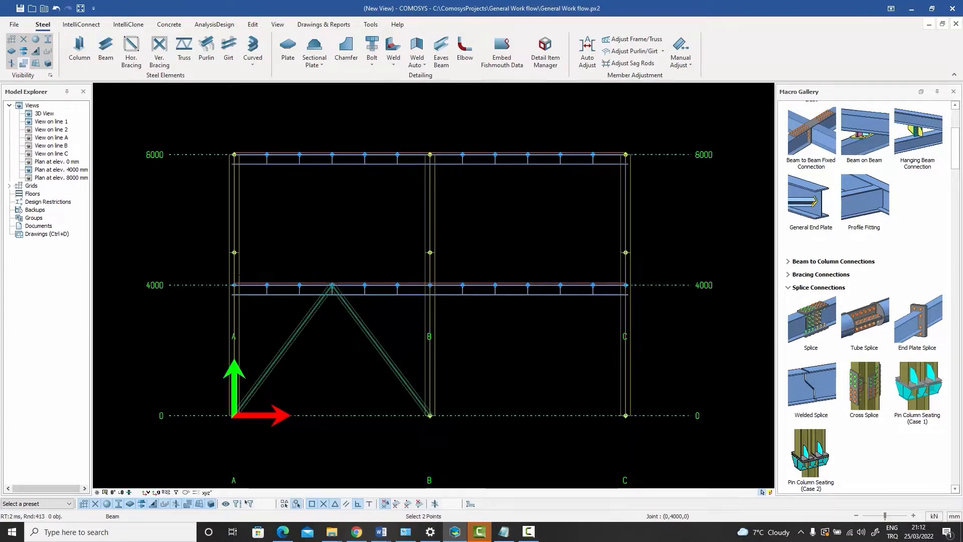
Draw two vertical braces in the upper A–B bay, from columns A and B at 4000 mm to the top beam's midpoint.
click(233, 284)
click(331, 155)
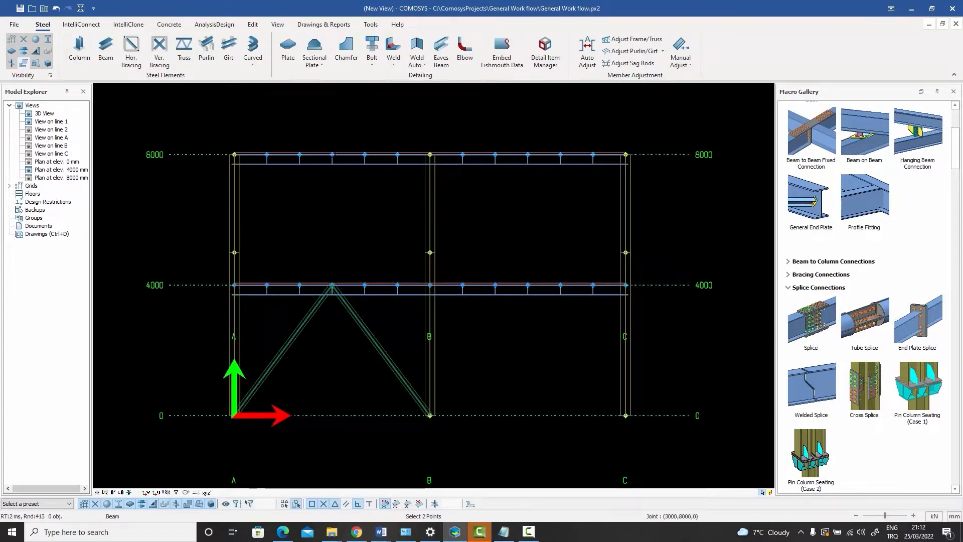
click(430, 284)
click(331, 154)
right_click(320, 210)
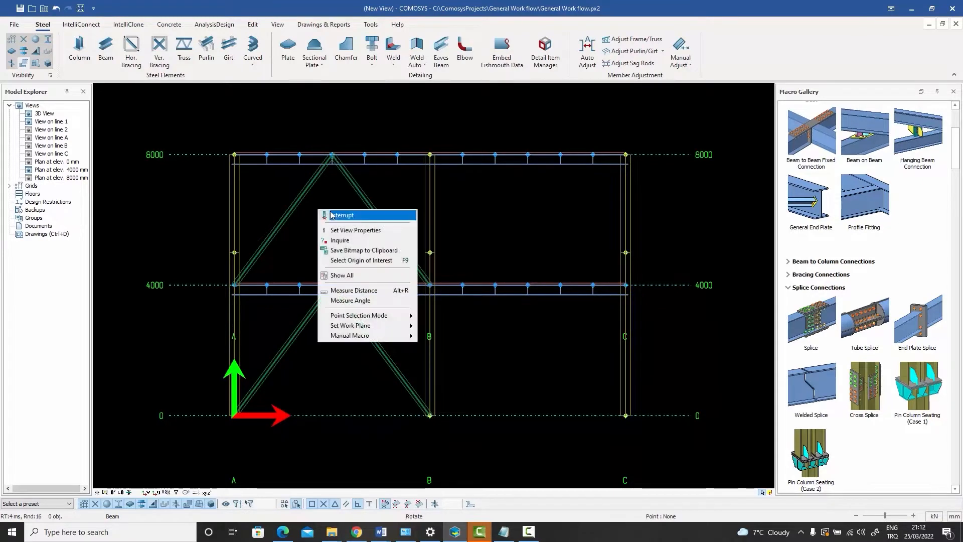
click(331, 215)
Select the four vertical braces and copy them once by 6000 mm in X into the B–C bay.
drag(381, 204, 271, 191)
drag(385, 333, 307, 322)
right_click(307, 322)
mouse_move(357, 164)
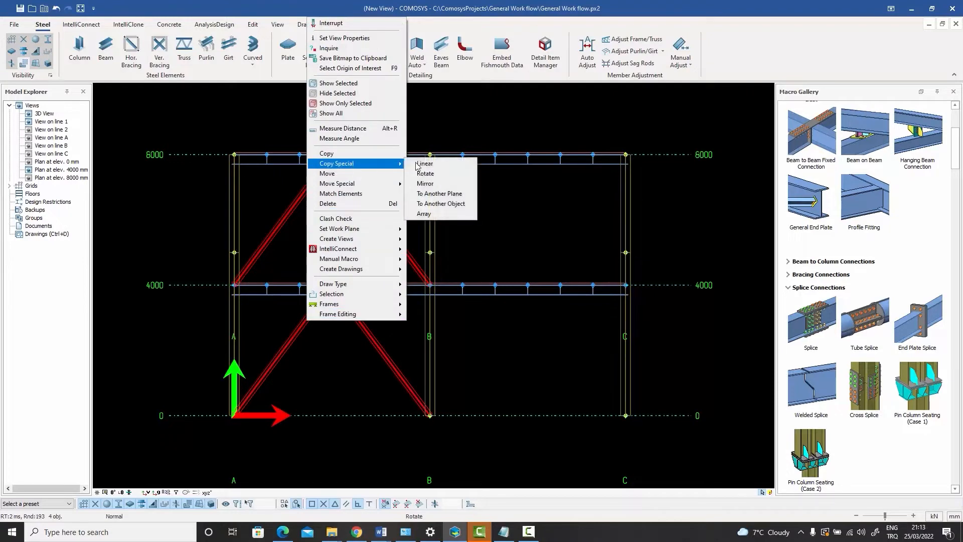
click(424, 164)
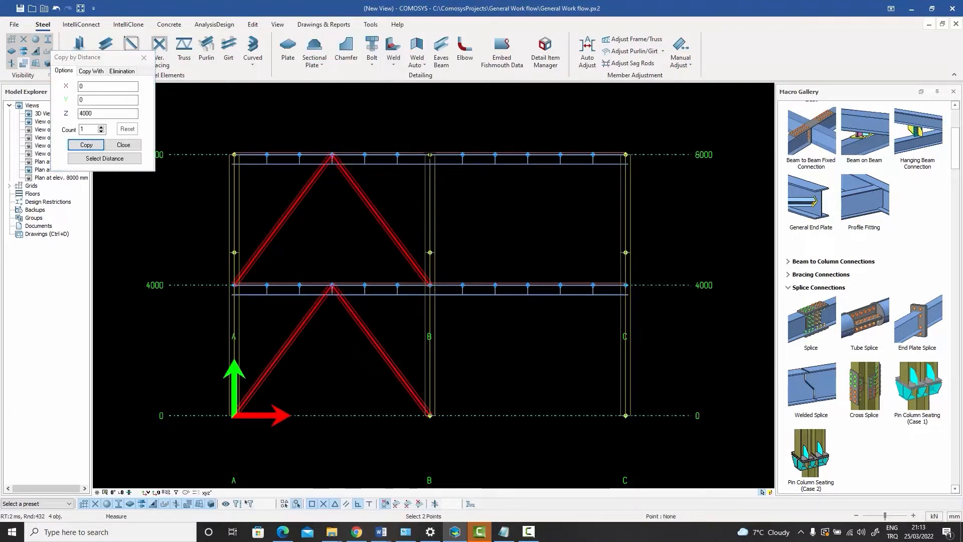
click(429, 155)
click(81, 143)
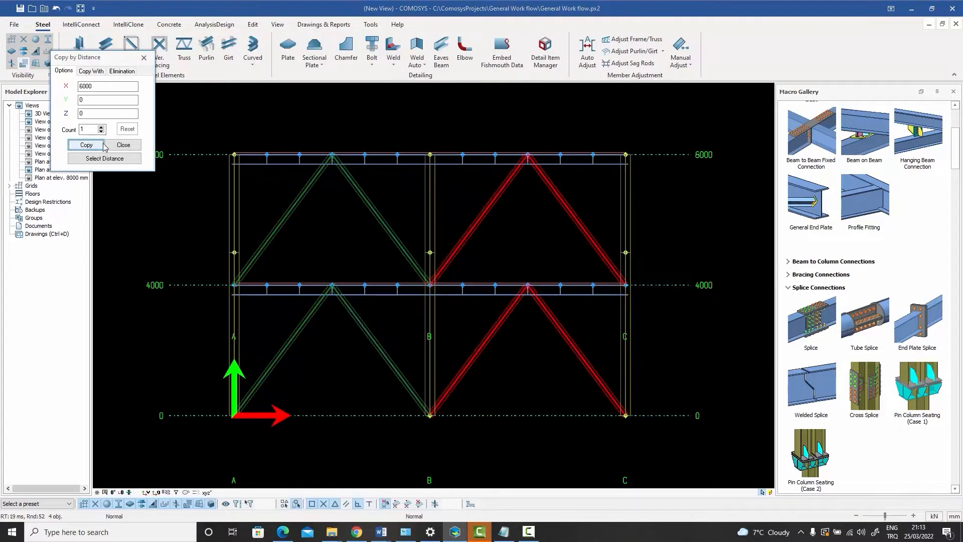
click(124, 144)
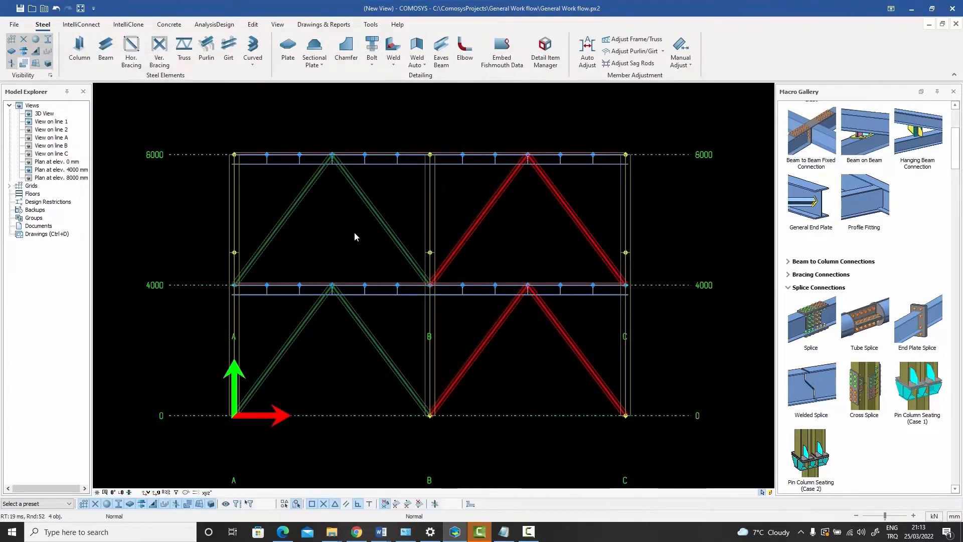
Check the geometry and twin profile settings of the upper A–B bay's vertical brace next to column A.
scroll(315, 183, up, 5)
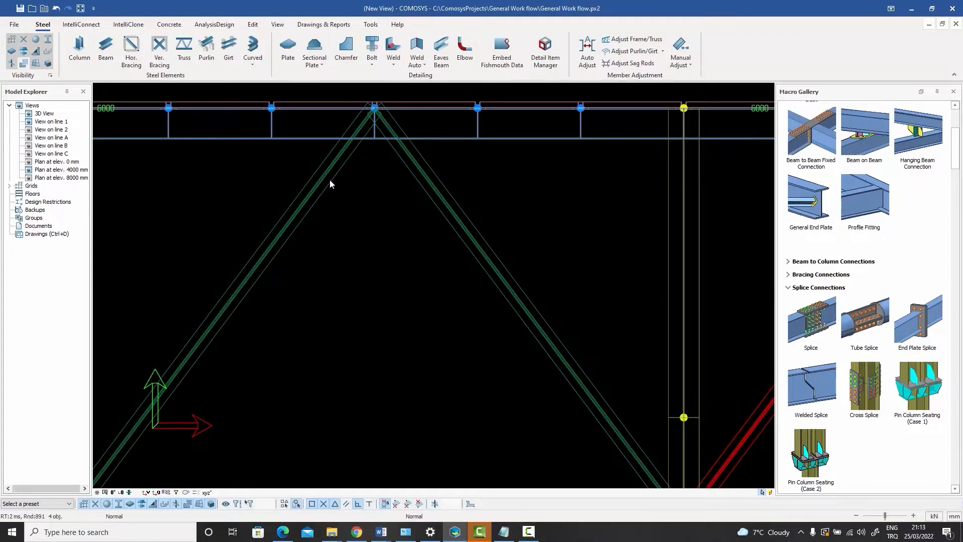
double_click(330, 181)
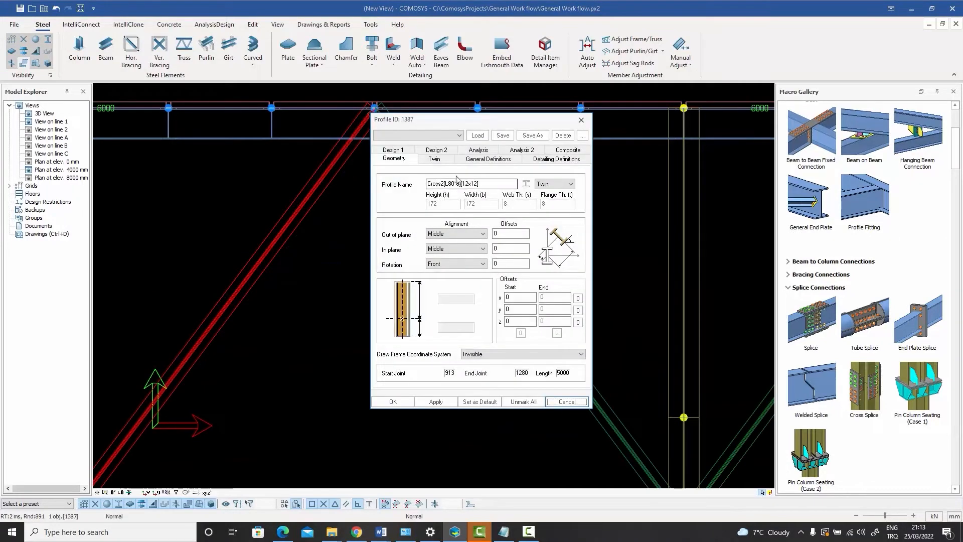
click(436, 160)
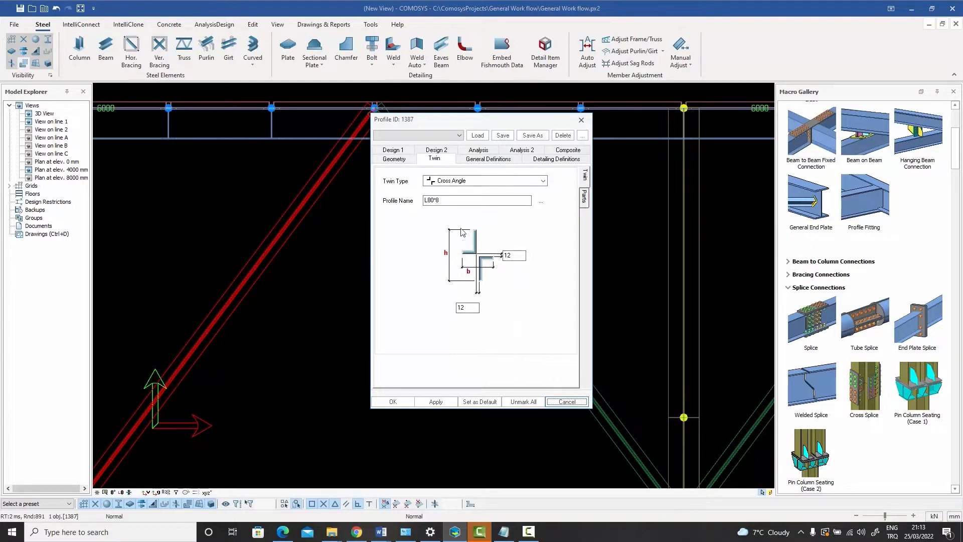
click(397, 160)
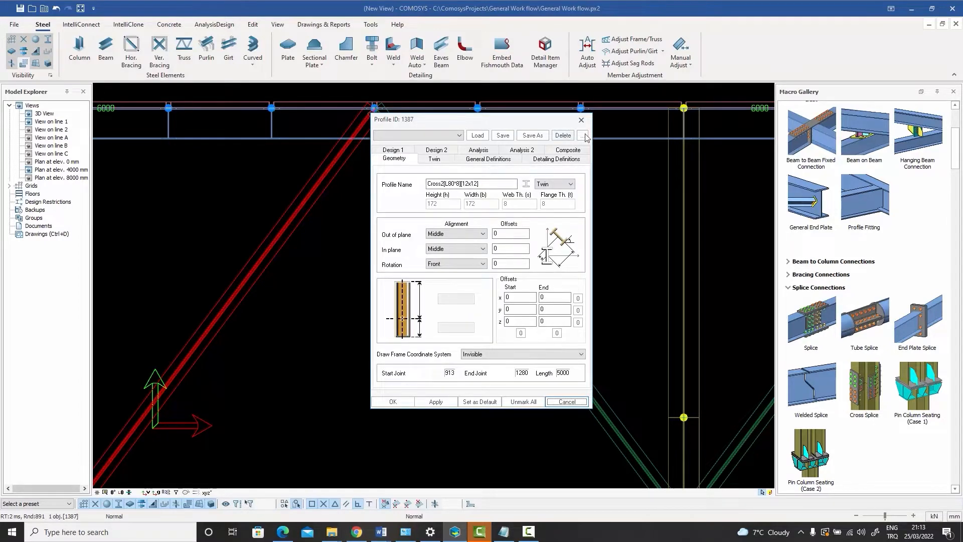
click(580, 119)
scroll(402, 252, down, 5)
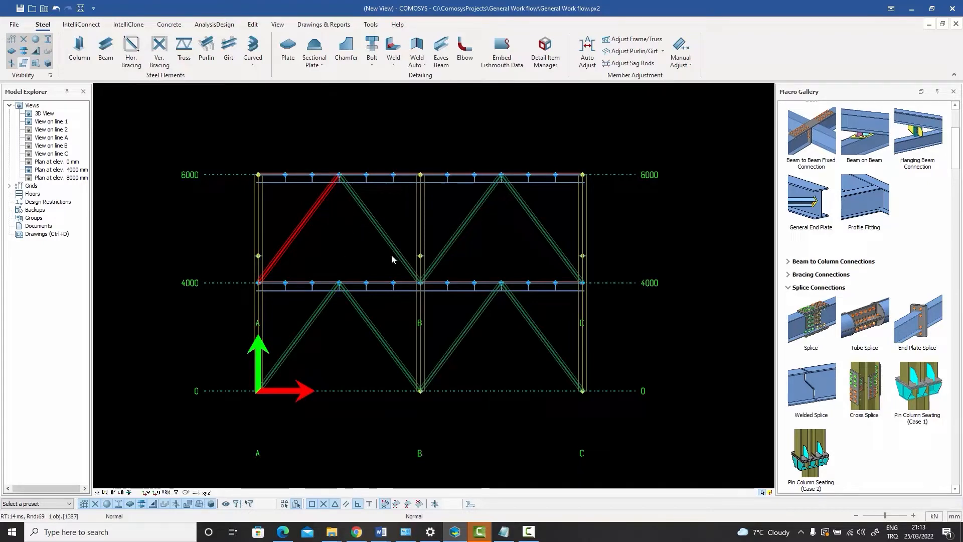
Select the whole frame and narrow the selection to the vertical brace profiles, grouped by section name and beam group.
drag(630, 421, 222, 134)
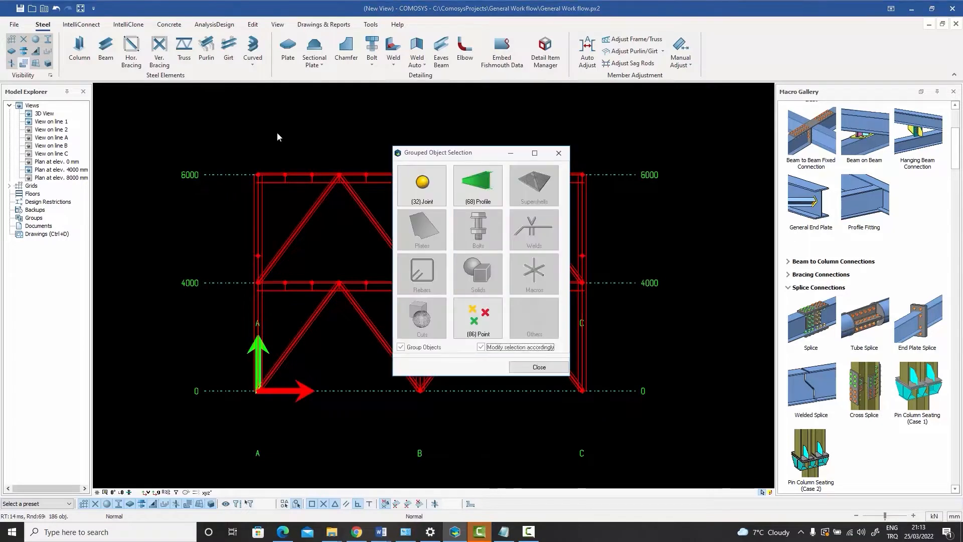
click(462, 180)
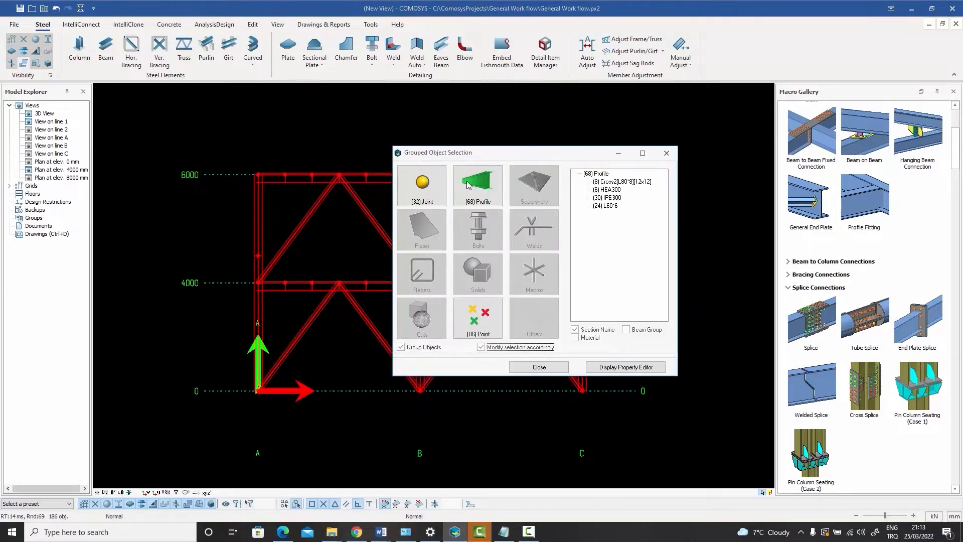
click(632, 331)
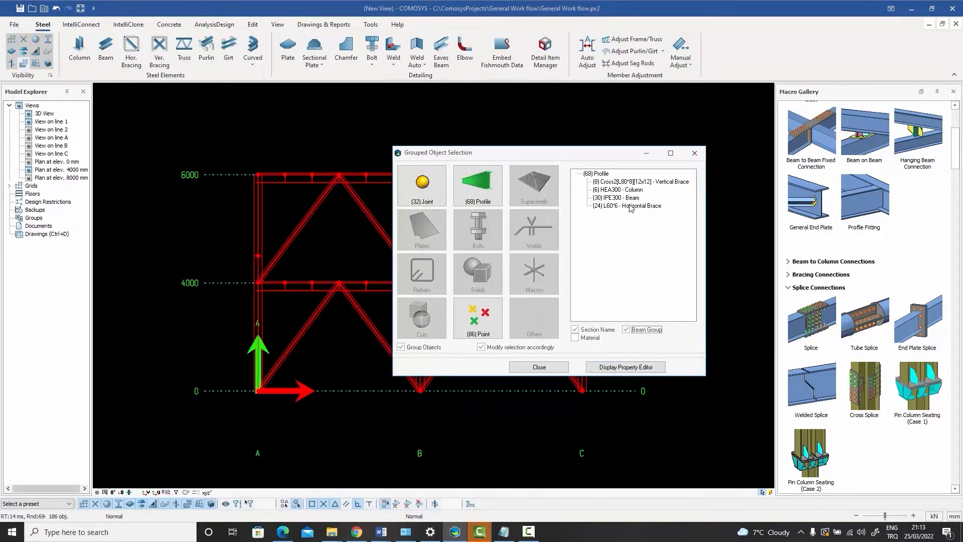
double_click(680, 183)
double_click(354, 229)
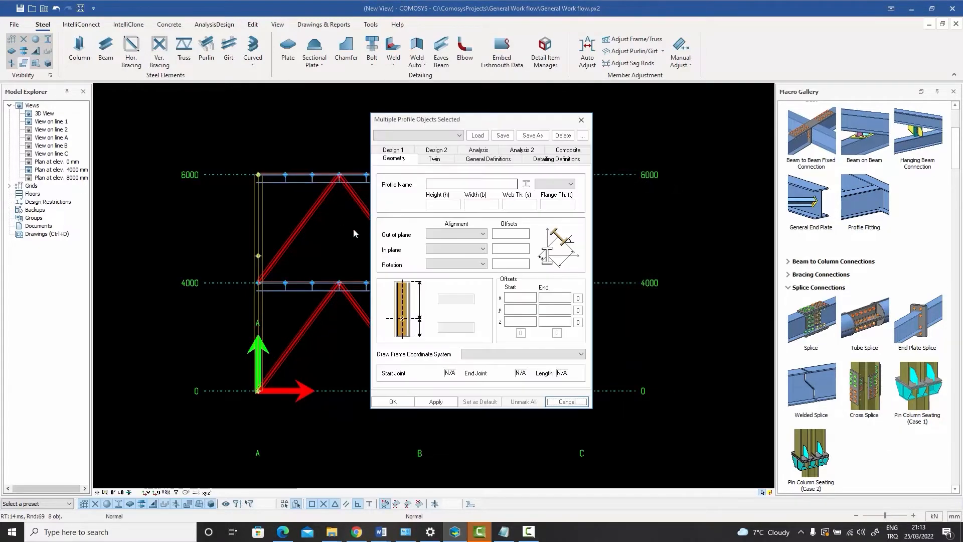
click(580, 121)
Leave the line 1 view and show the frame in the maximized 3D view, keeping the vertical braces selected.
scroll(528, 234, down, 2)
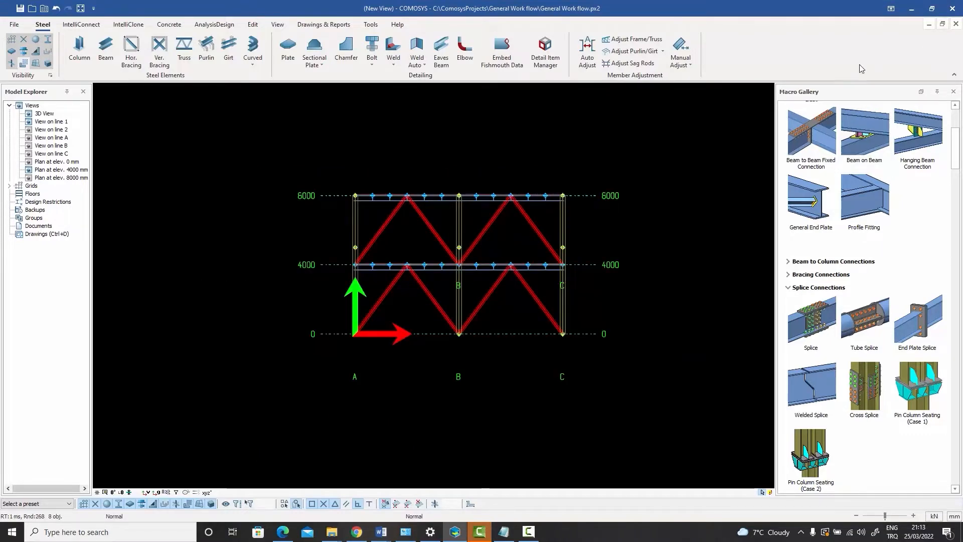
middle_drag(525, 284, 584, 316)
click(943, 24)
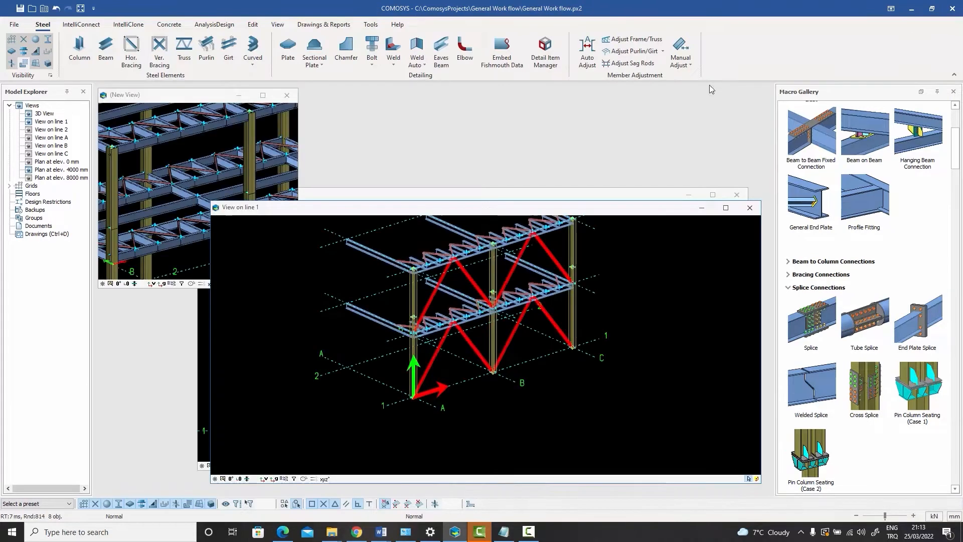
click(262, 96)
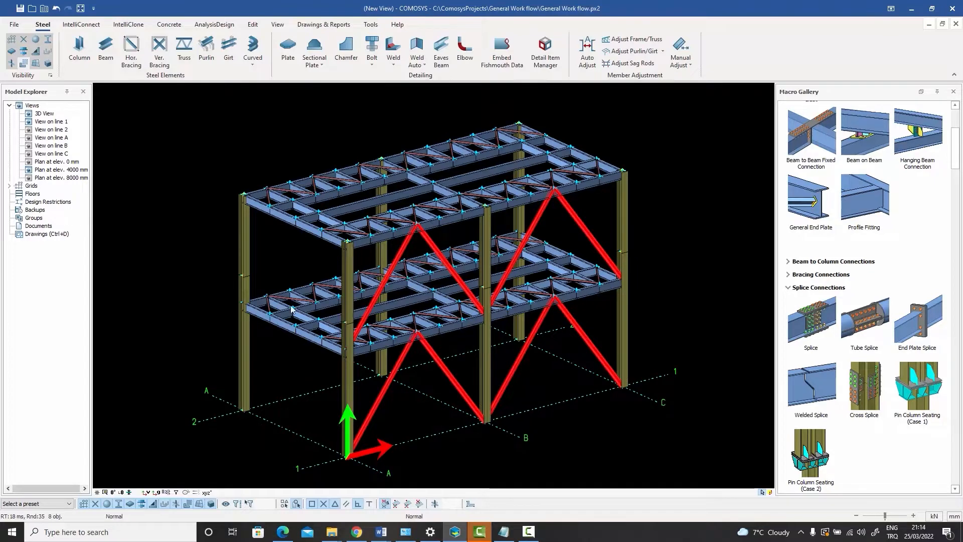
Set the work plane horizontal and copy the selected line 1 vertical braces once by 6000 mm in Y onto line 2.
scroll(331, 247, down, 1)
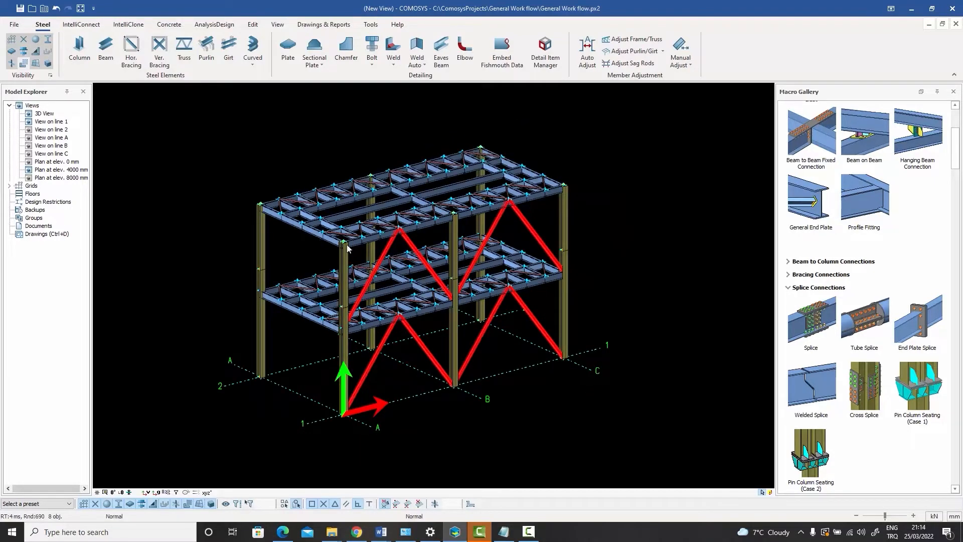
click(158, 493)
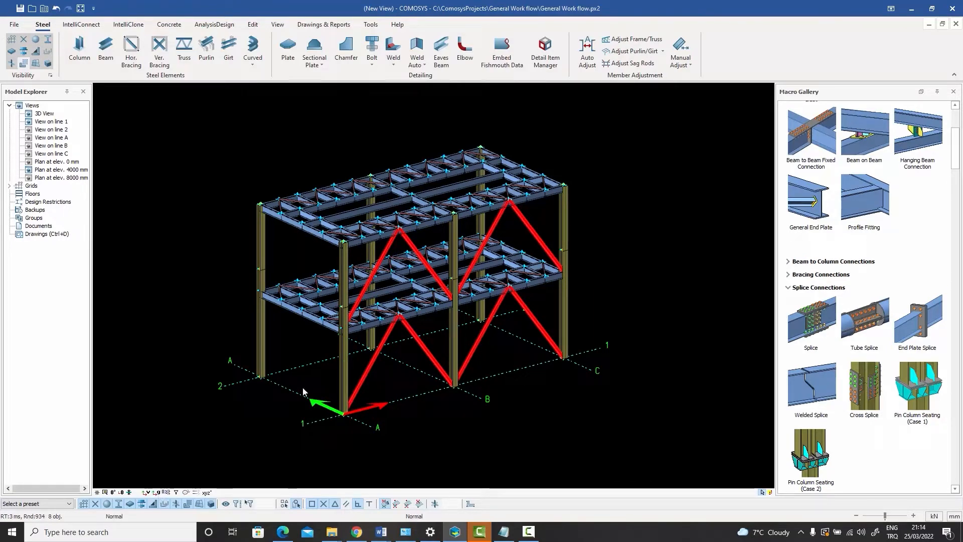
right_click(310, 317)
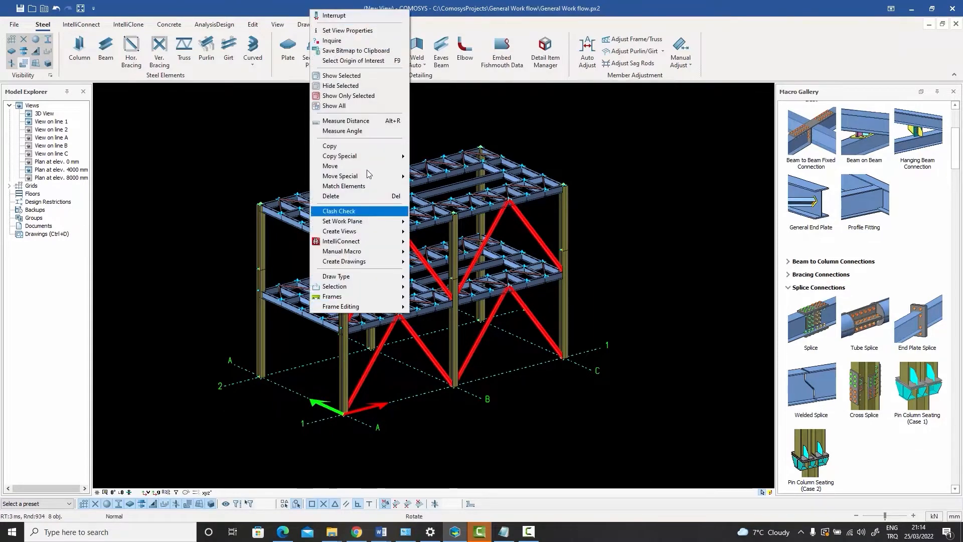
mouse_move(373, 156)
click(445, 161)
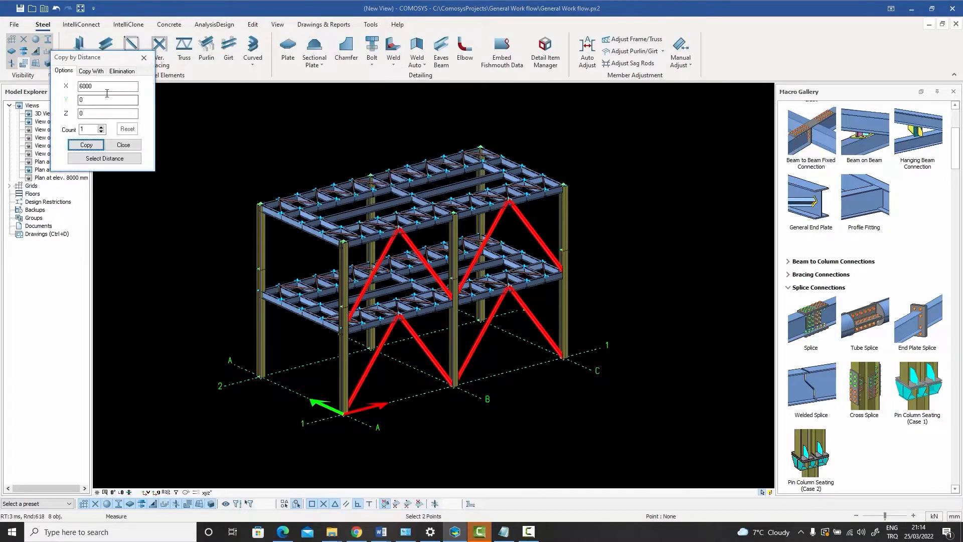
click(127, 129)
click(81, 146)
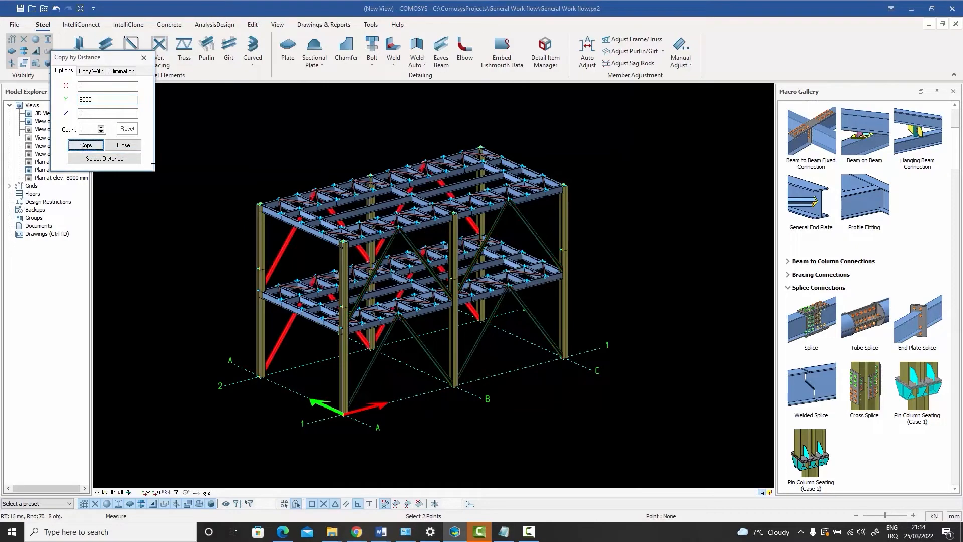
click(124, 145)
Examine the vertical braces on both grid lines and where they meet the top beams in the 3D view.
middle_drag(301, 260, 380, 253)
scroll(379, 253, up, 2)
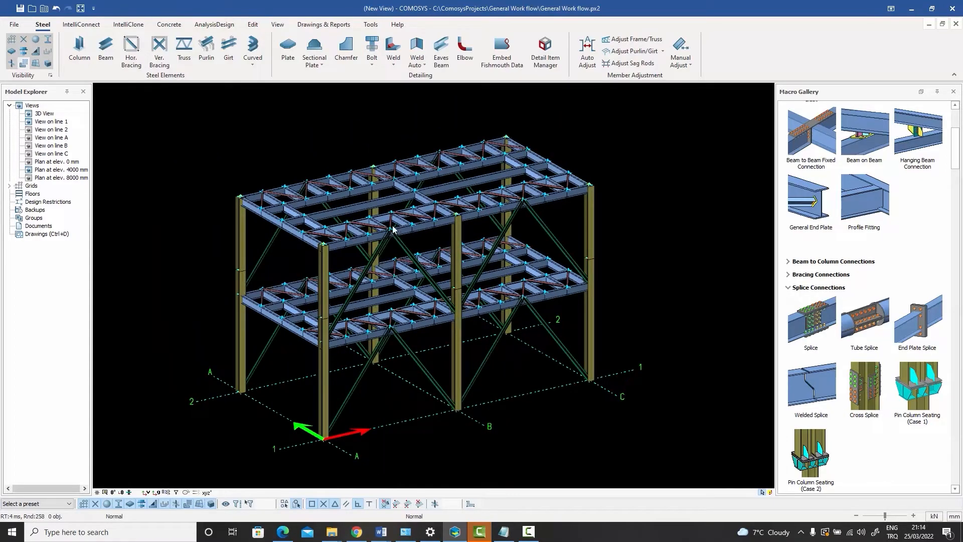
scroll(395, 233, up, 5)
scroll(423, 172, down, 3)
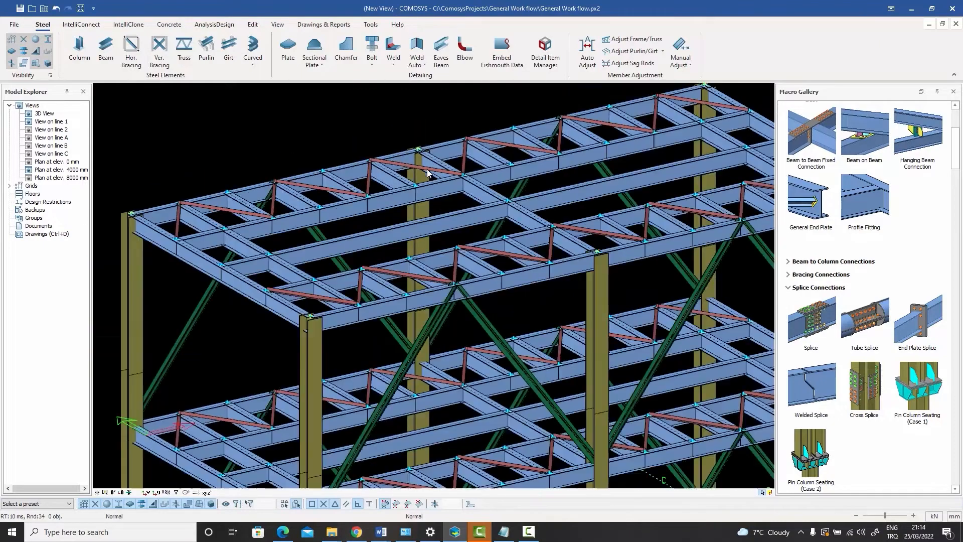
scroll(457, 290, up, 2)
scroll(456, 290, down, 6)
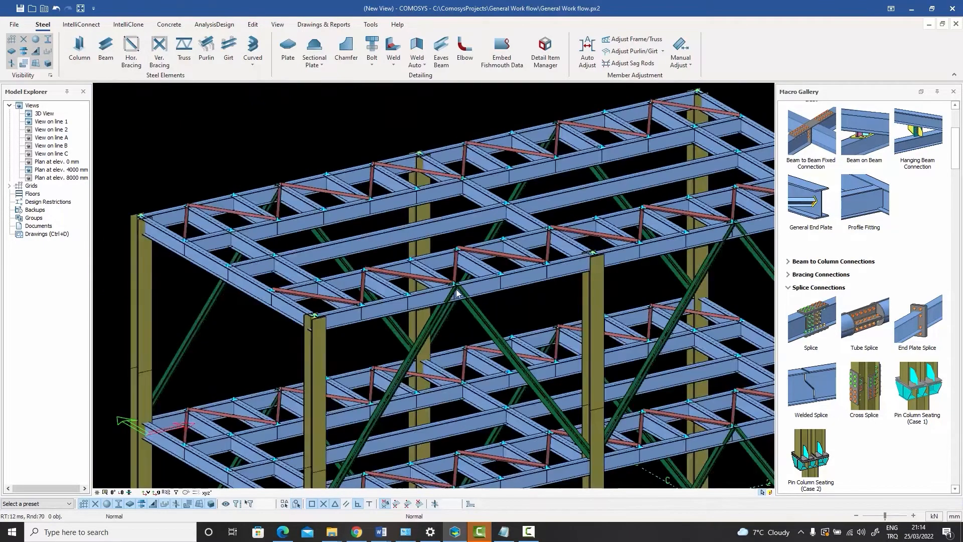
middle_drag(466, 298, 407, 245)
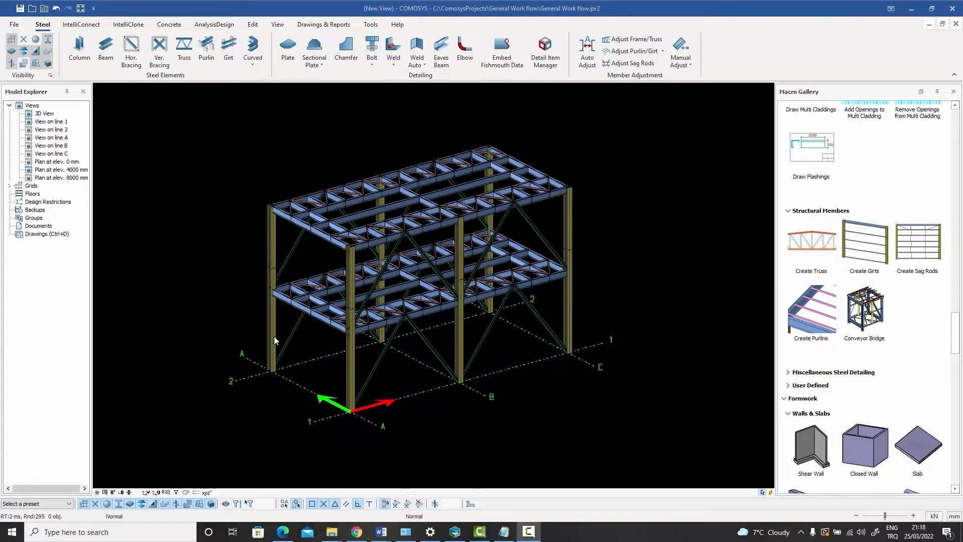
Create girts on line A between the columns at lines 1 and 2, for both the lower and upper column segments.
click(864, 254)
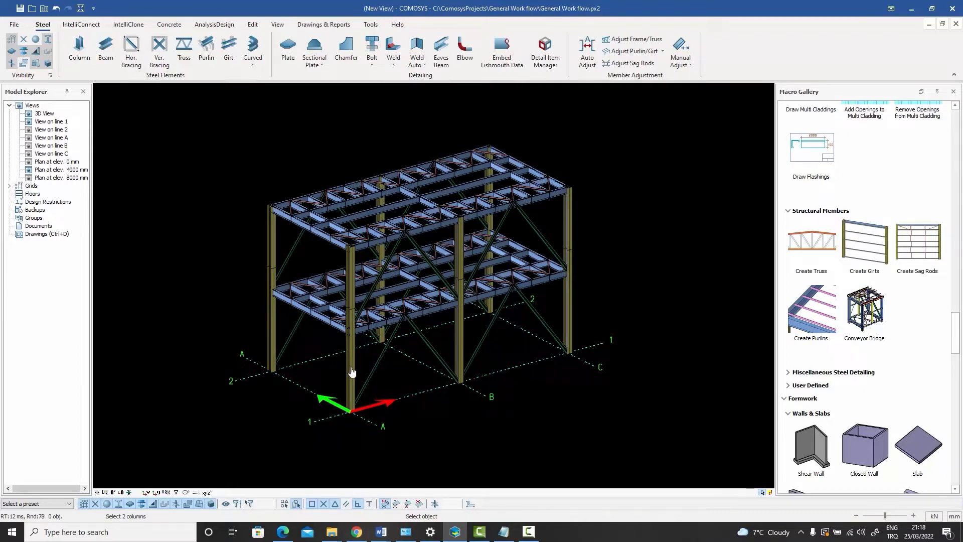
click(351, 371)
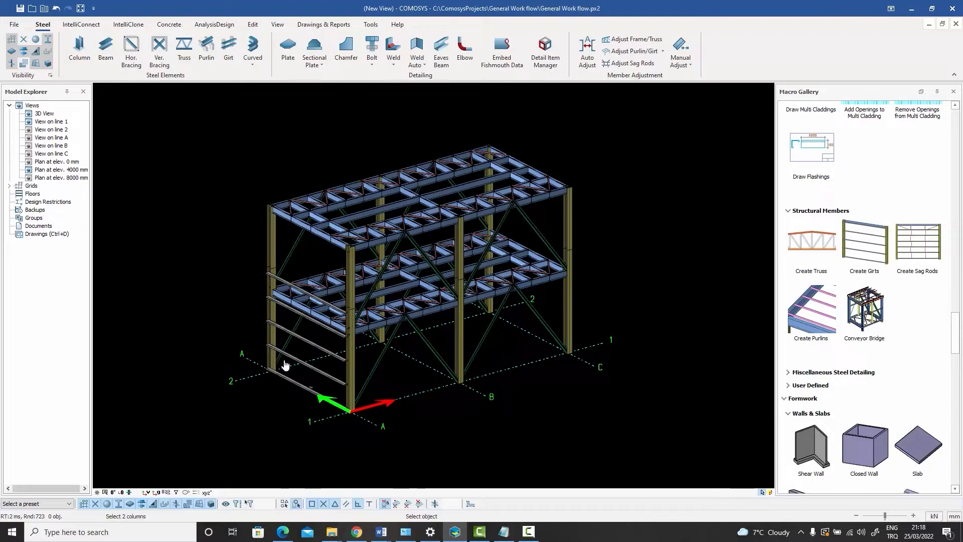
scroll(275, 261, up, 3)
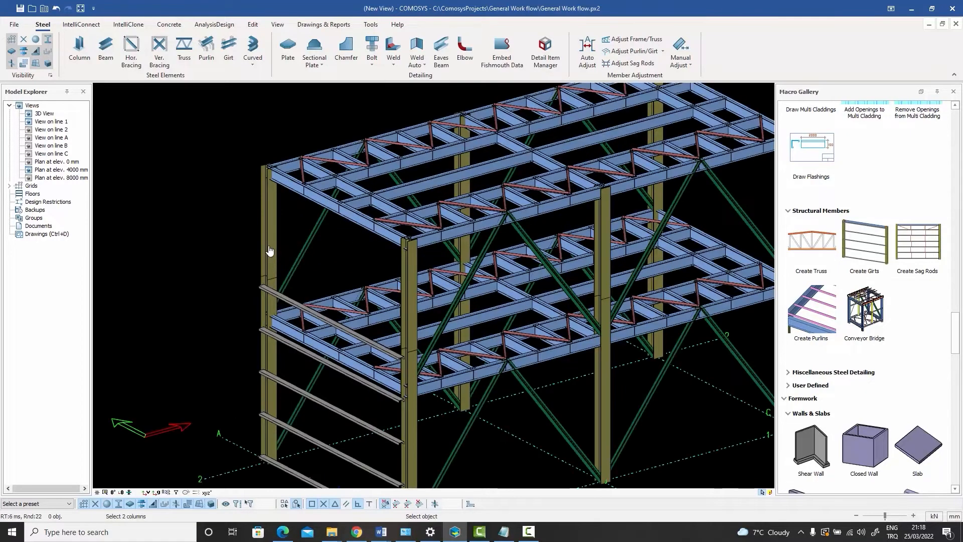
click(410, 292)
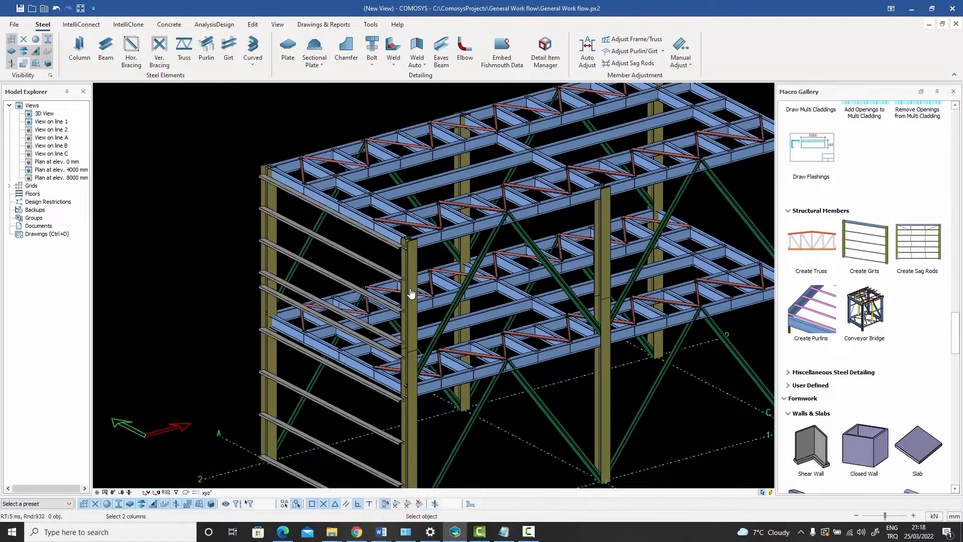
Create girts along line 1 from column A to column C, for both the lower and upper column segments.
scroll(338, 269, down, 3)
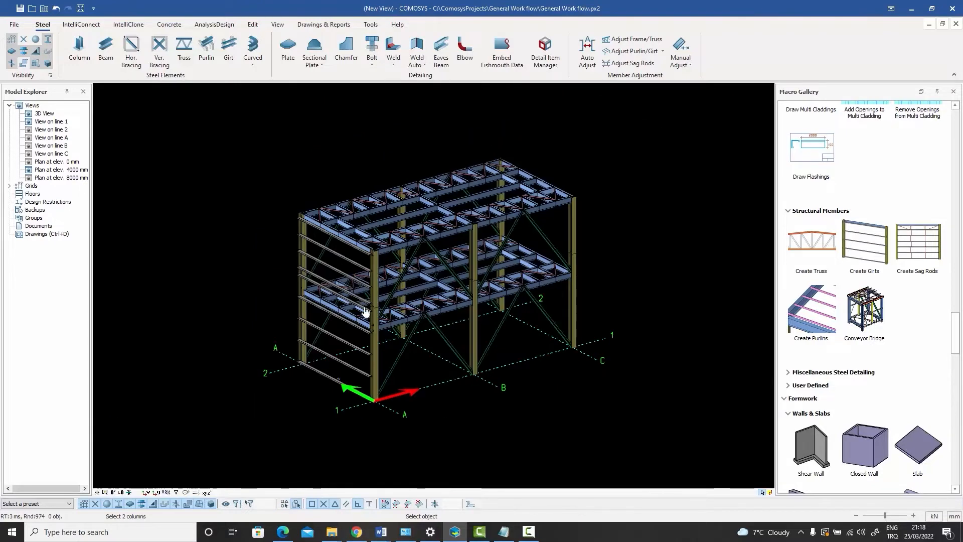
scroll(376, 351, up, 3)
scroll(379, 381, up, 2)
scroll(374, 401, down, 5)
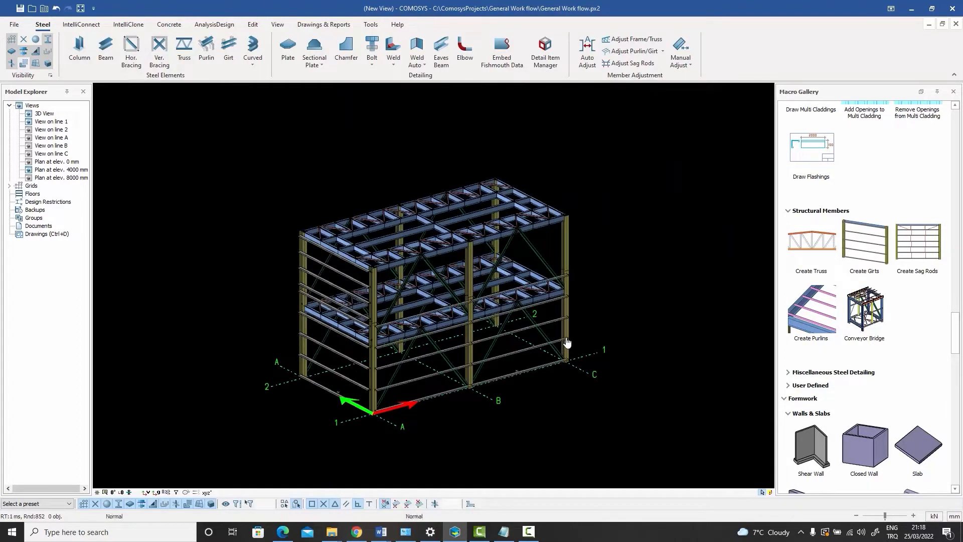
scroll(377, 294, up, 5)
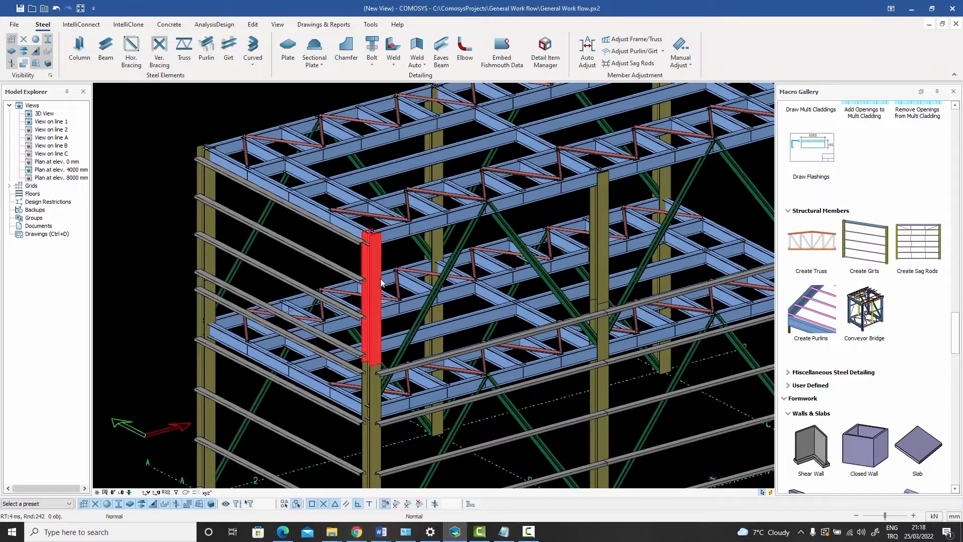
scroll(378, 282, down, 5)
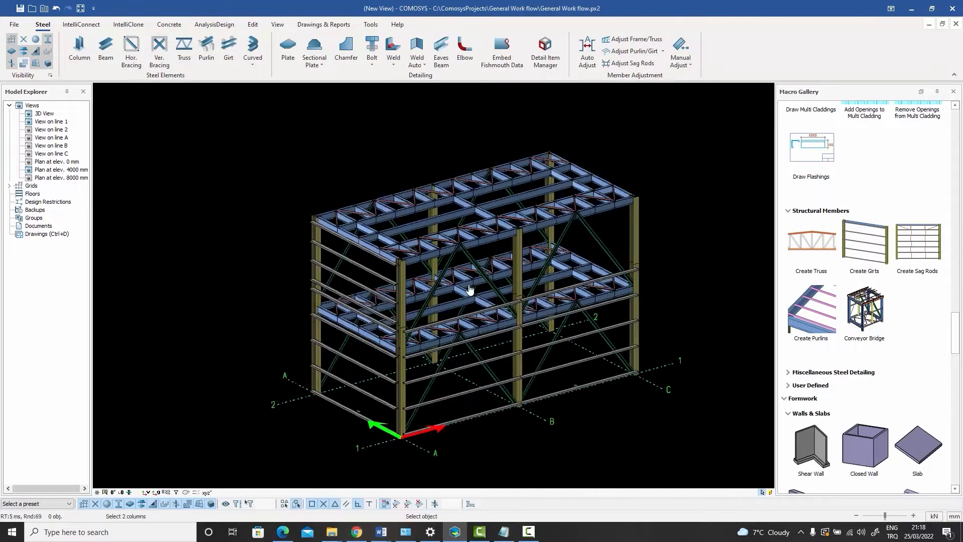
click(638, 236)
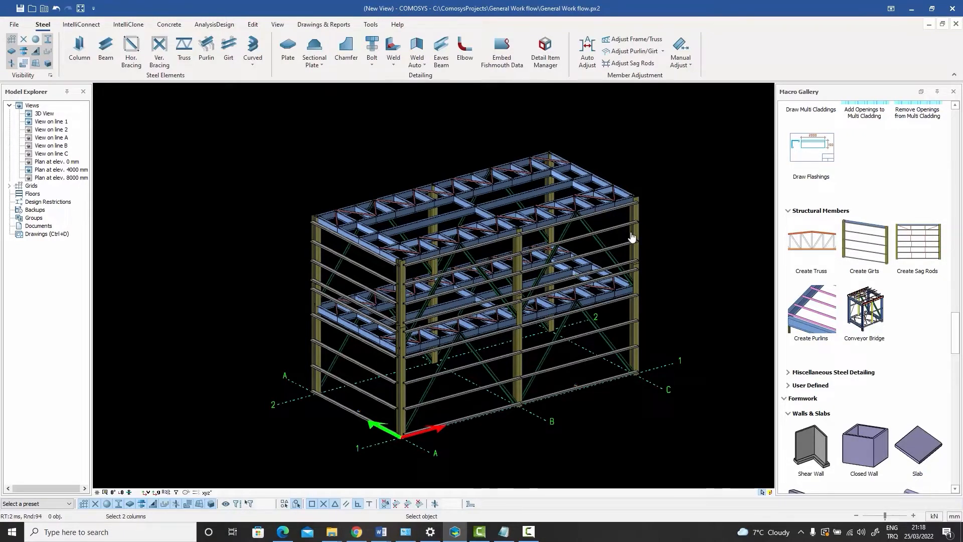
click(550, 250)
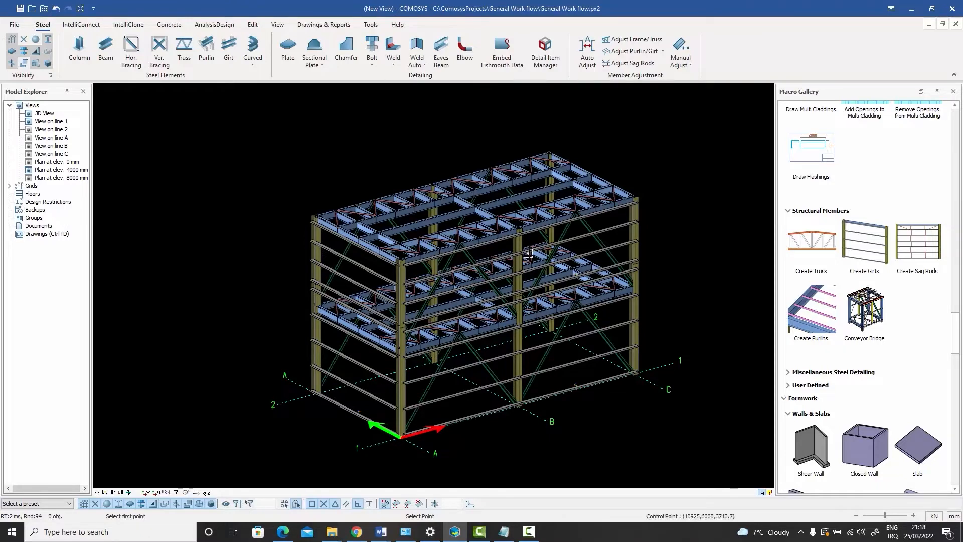
key(Escape)
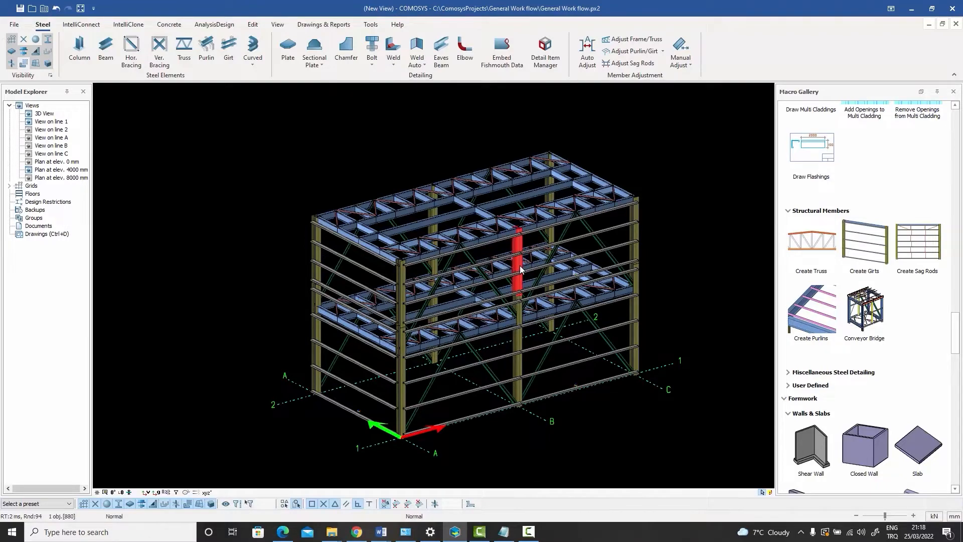
Check how the upper line 1 girts are divided at column B and how the line A girts are spaced near mid-height.
scroll(517, 258, up, 3)
click(520, 254)
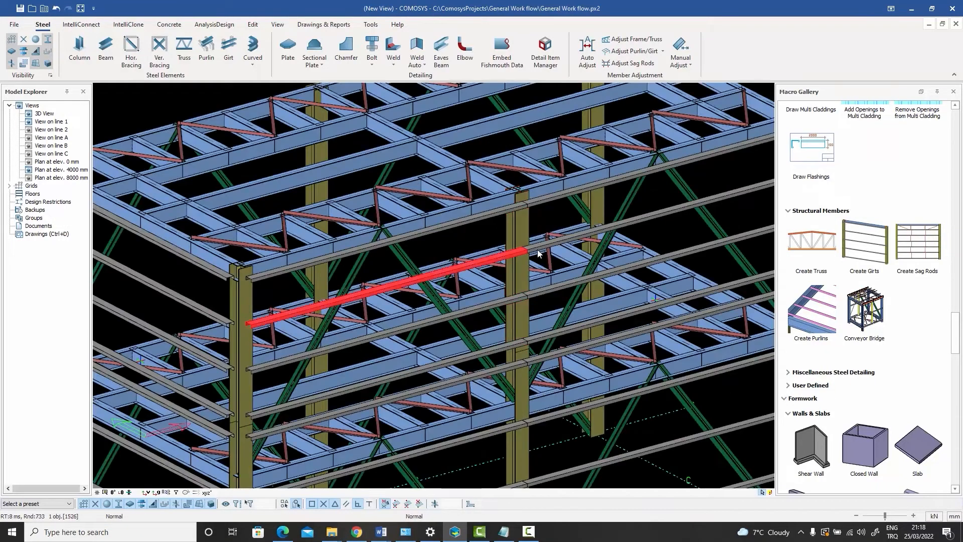
click(532, 250)
scroll(530, 250, down, 5)
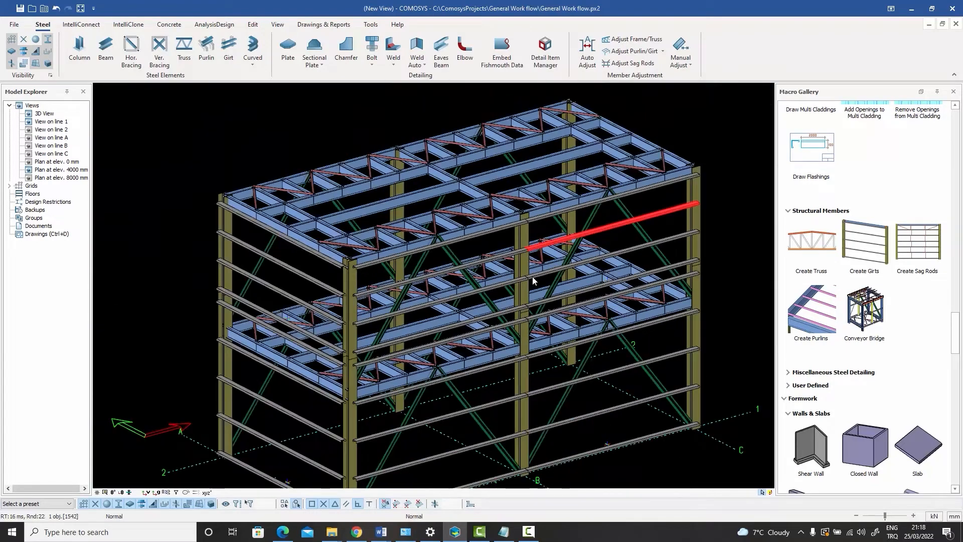
middle_drag(531, 275, 551, 234)
scroll(241, 255, up, 5)
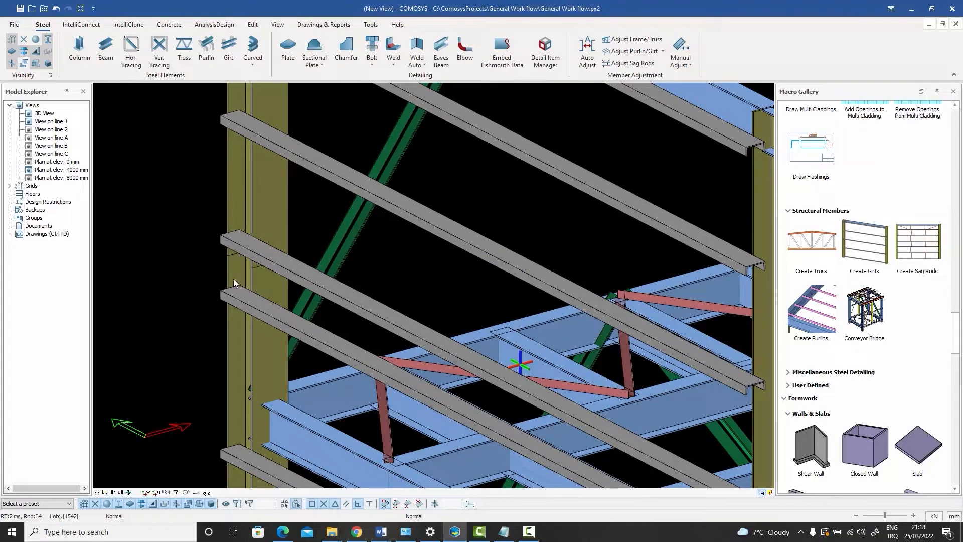
scroll(262, 260, down, 2)
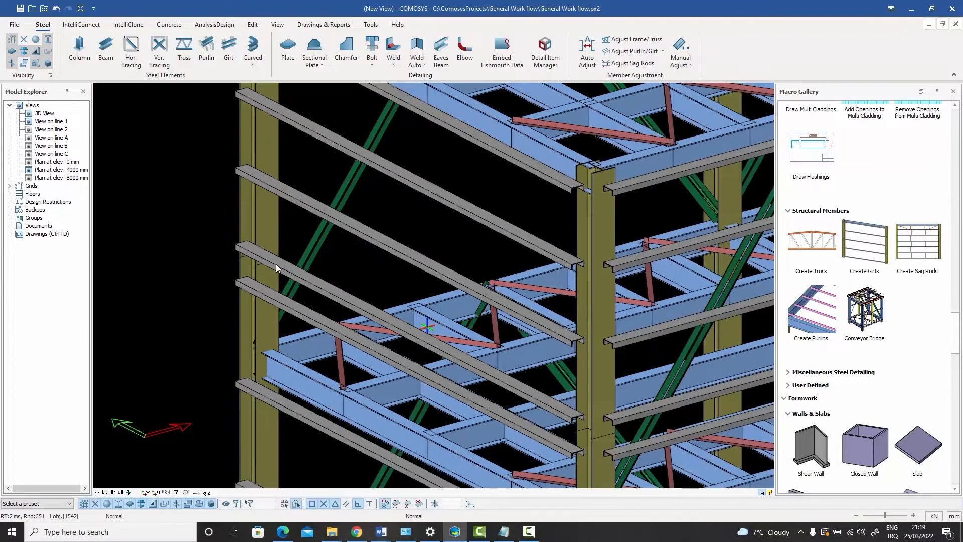
Check the profile geometry settings of the lowest girt in line A's upper set.
click(275, 266)
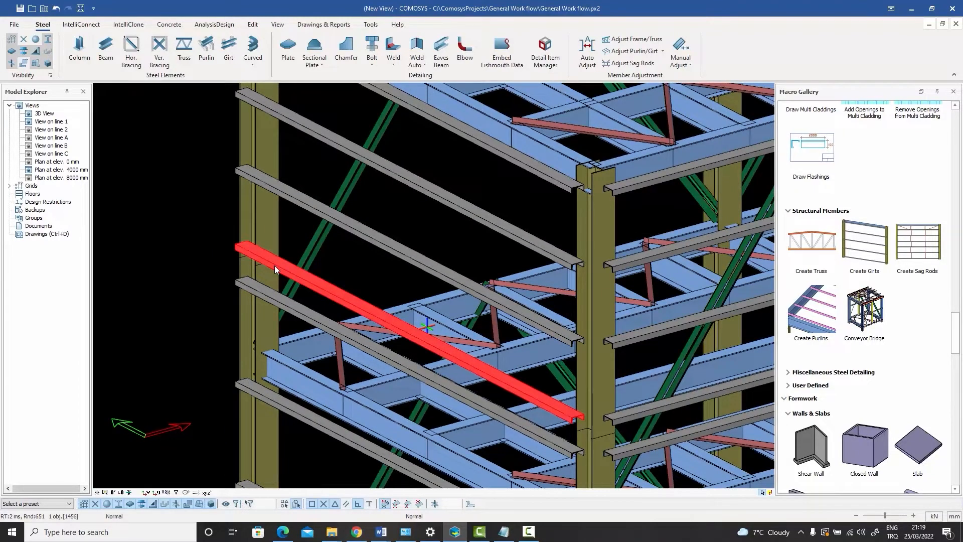
double_click(275, 266)
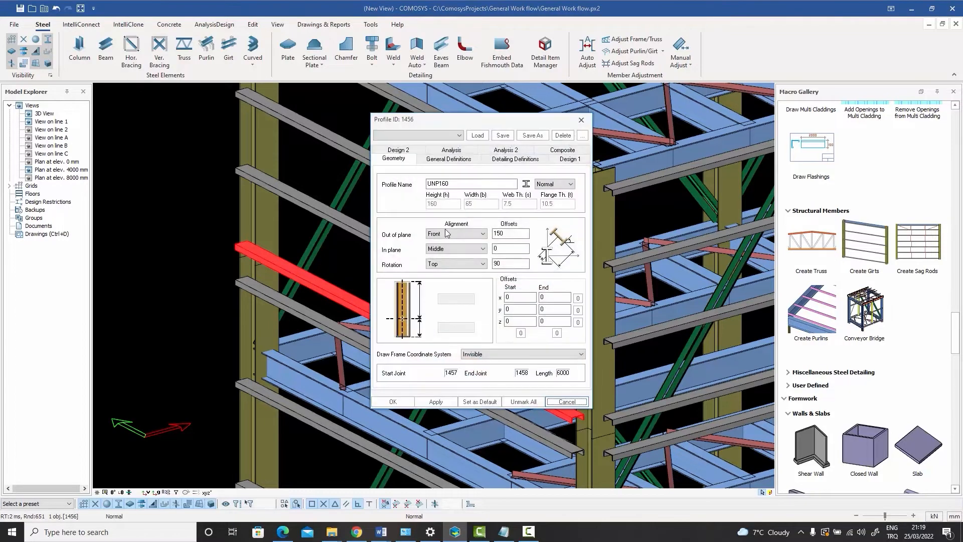
click(571, 404)
Inspect the creation macro properties of the lower girt set on line A.
click(266, 299)
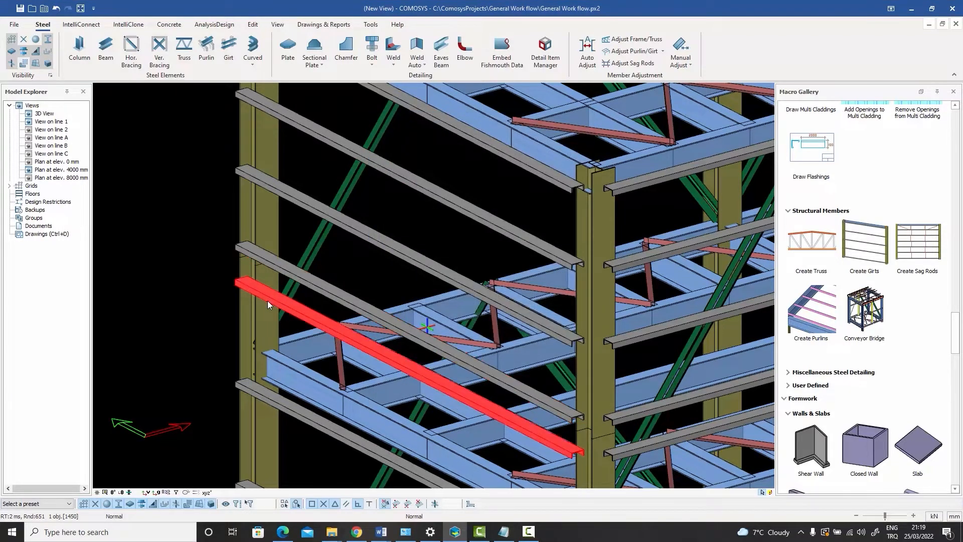
double_click(267, 299)
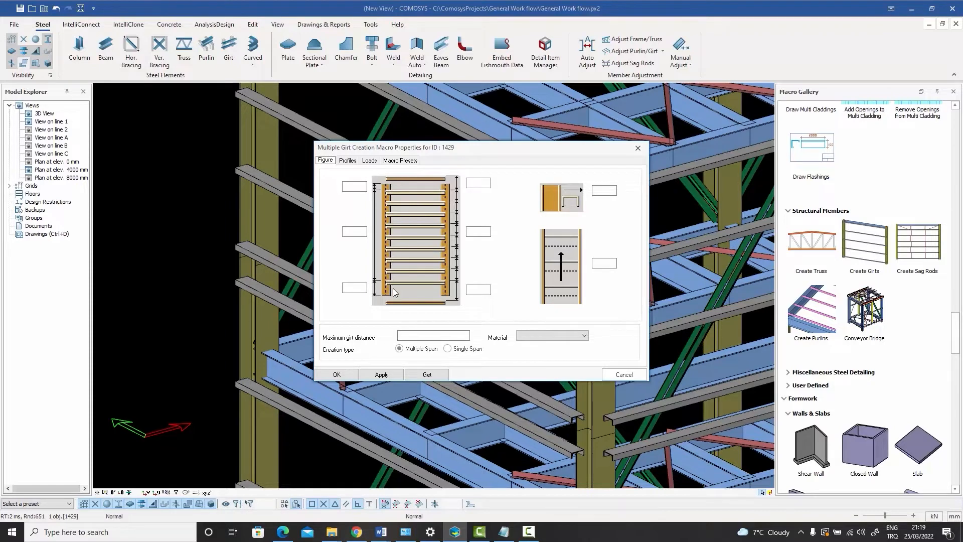
click(617, 374)
scroll(257, 270, down, 4)
middle_drag(272, 263, 402, 284)
scroll(384, 238, up, 5)
scroll(402, 283, down, 3)
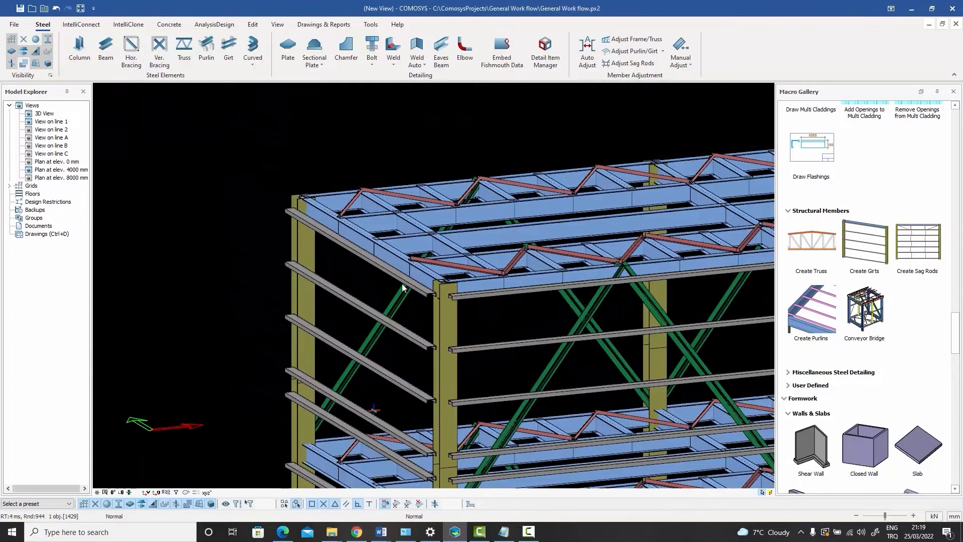
scroll(403, 287, down, 6)
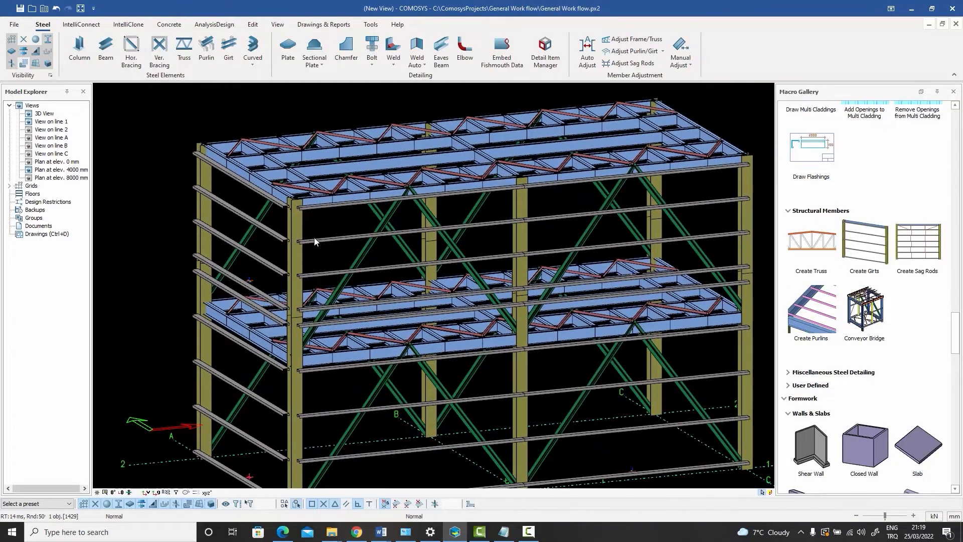
Hide the release symbols and show the joints while the model is displayed as line elements.
middle_drag(315, 241, 327, 245)
key(Page_Down)
key(Page_Down)
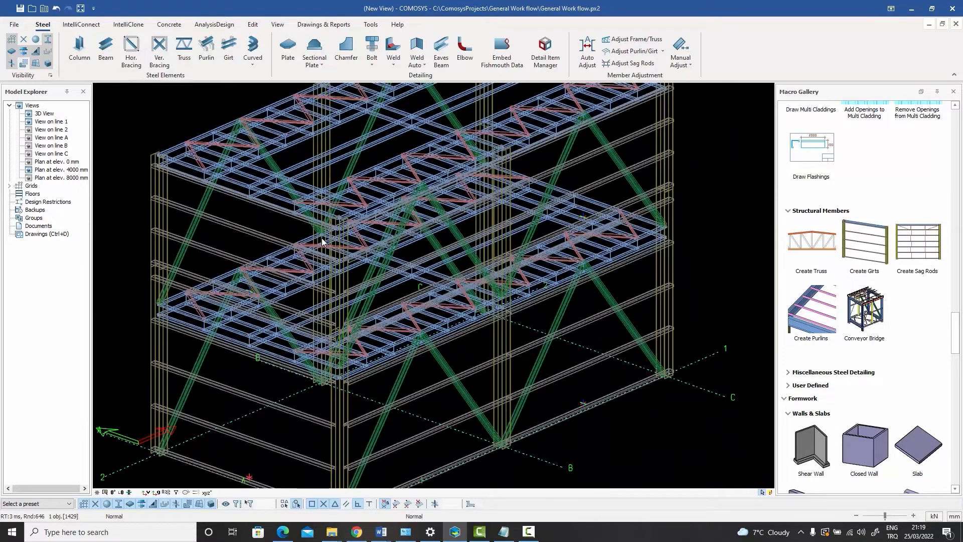
click(50, 75)
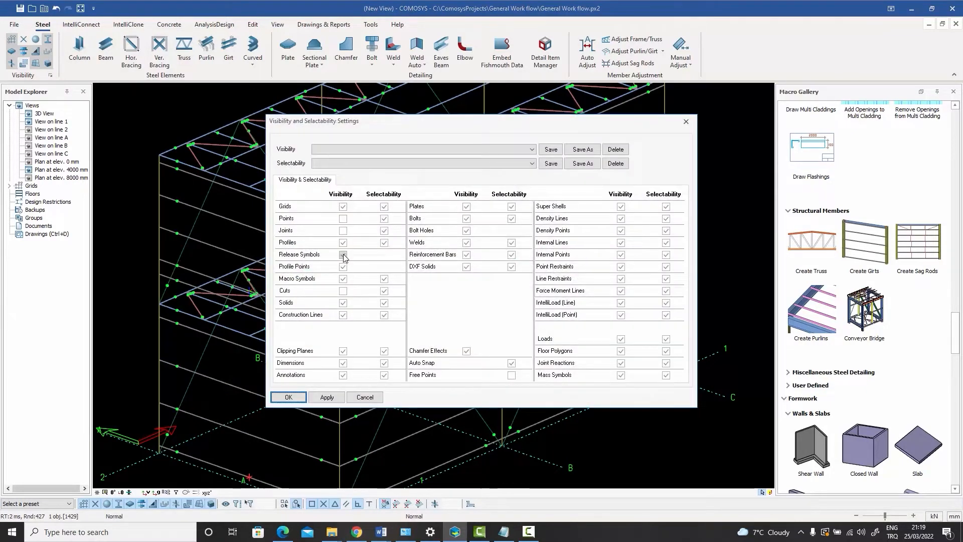
click(343, 254)
click(288, 397)
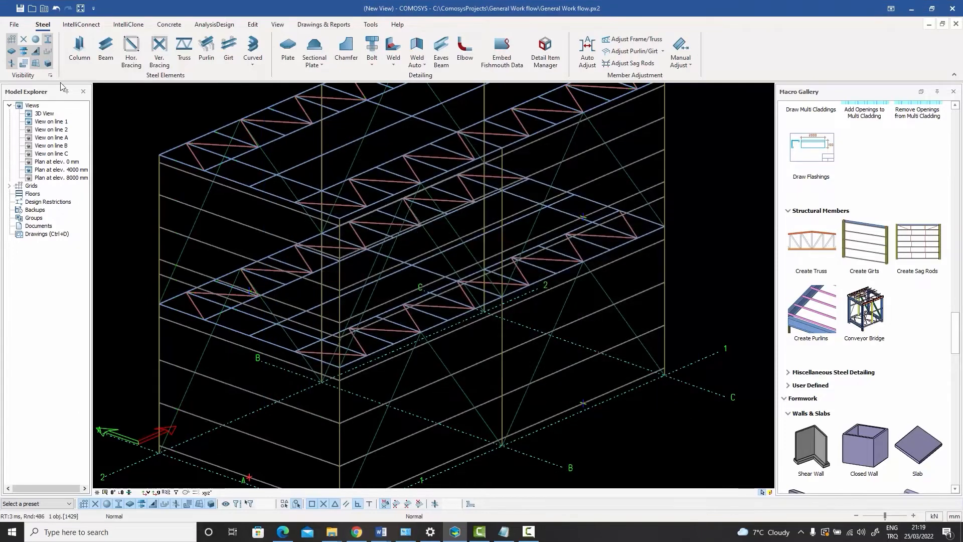
middle_drag(291, 247, 249, 250)
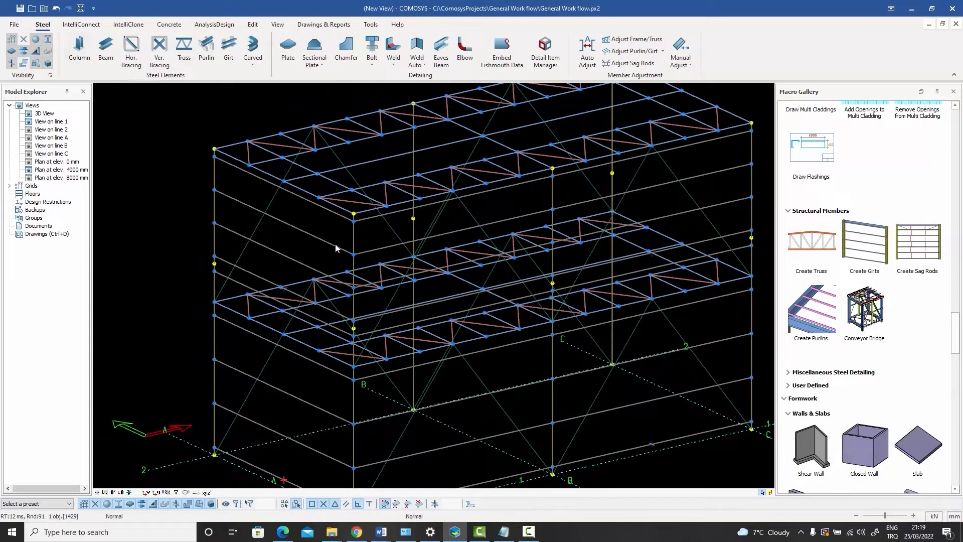
scroll(403, 287, down, 1)
shift+middle_drag(403, 288, 355, 277)
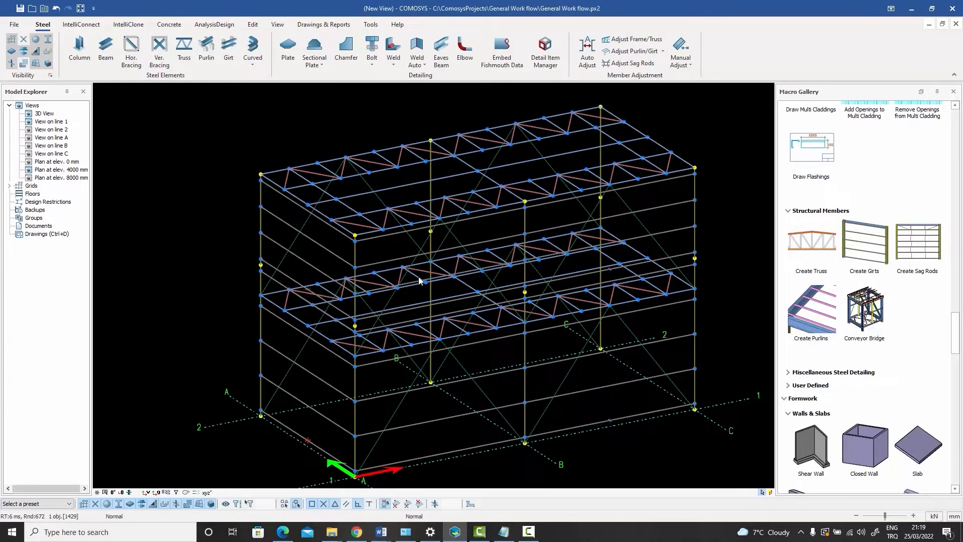
Create girts along line 2 from column A to column C, for both the lower and upper column segments.
scroll(419, 280, down, 5)
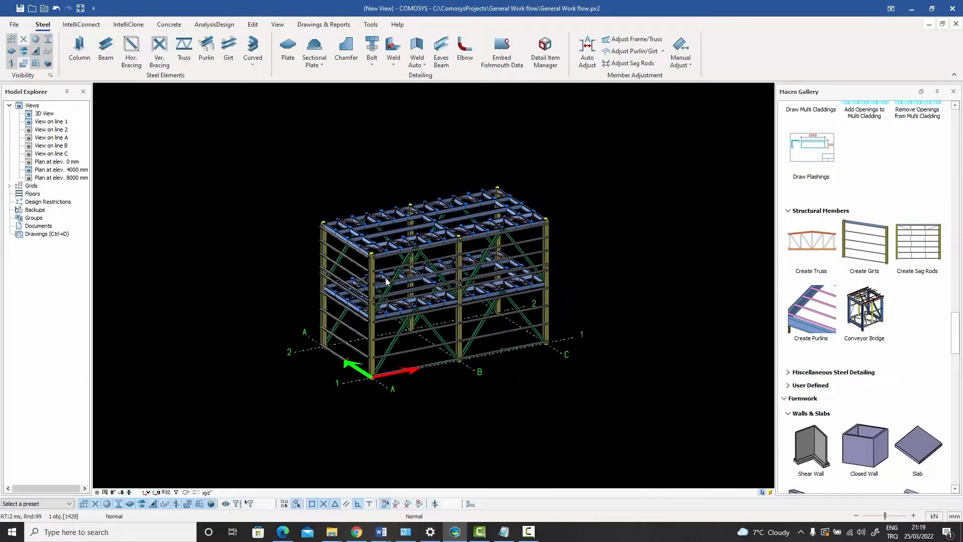
middle_drag(385, 282, 636, 278)
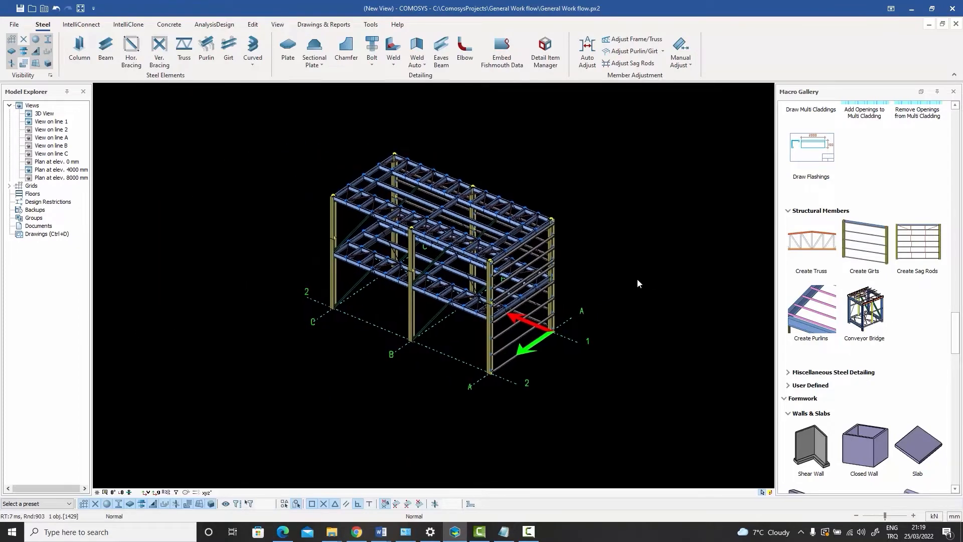
click(866, 250)
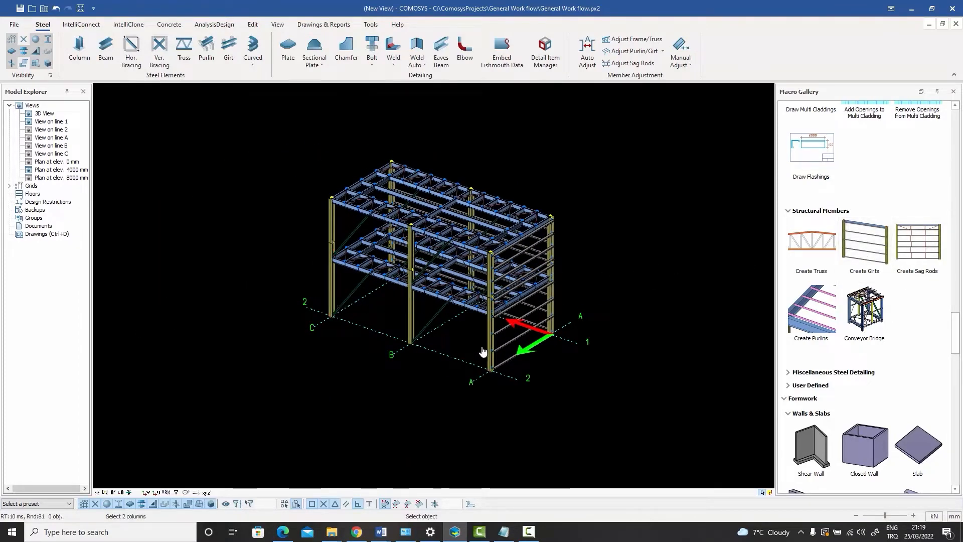
click(491, 365)
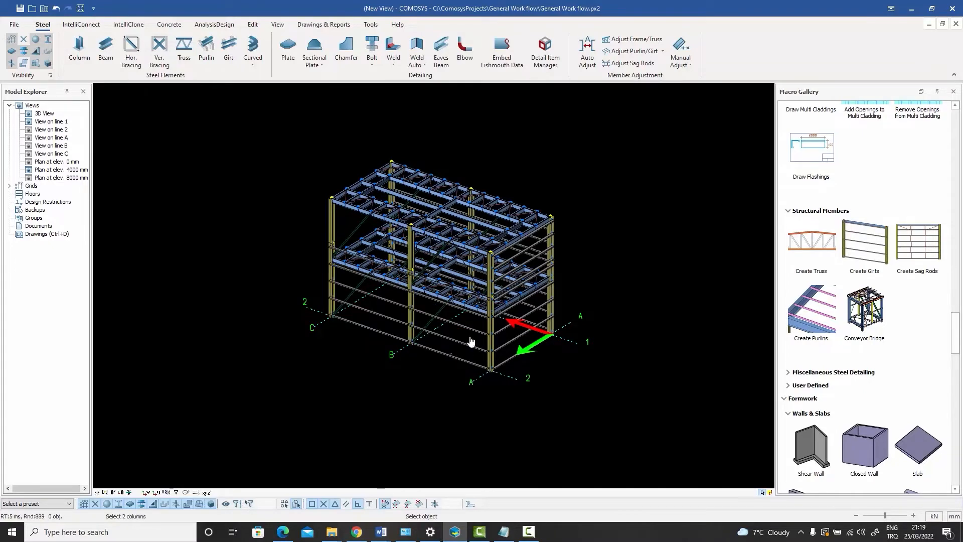
scroll(470, 341, up, 2)
scroll(629, 300, up, 5)
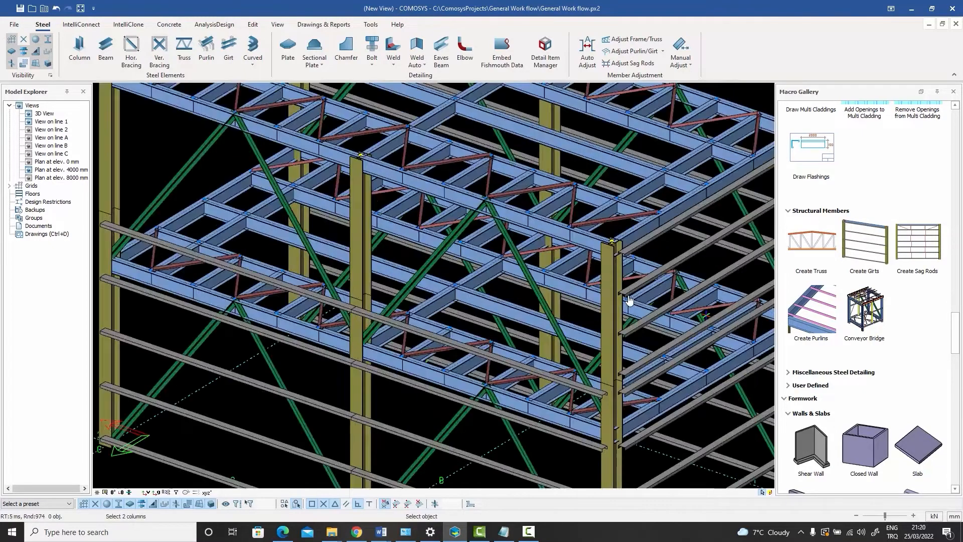
scroll(603, 272, down, 7)
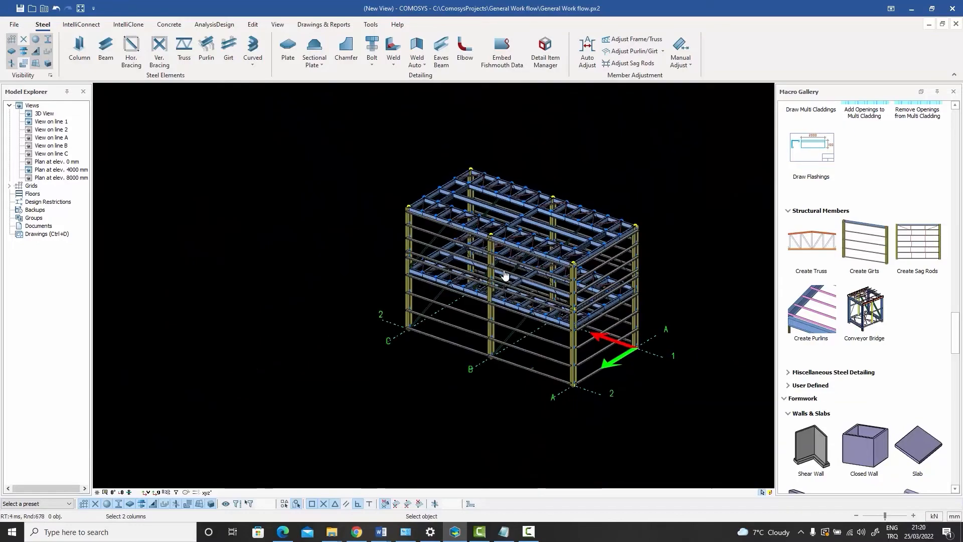
key(Escape)
Review the figure, profile and load settings in the creation macro of the lower line 1 girts.
middle_drag(535, 298, 456, 290)
middle_drag(618, 269, 382, 267)
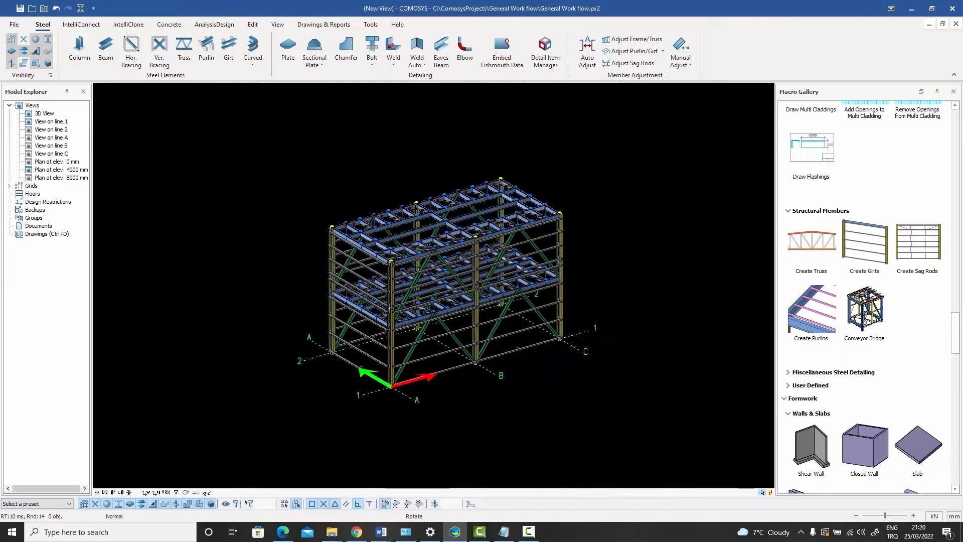
scroll(514, 213, up, 3)
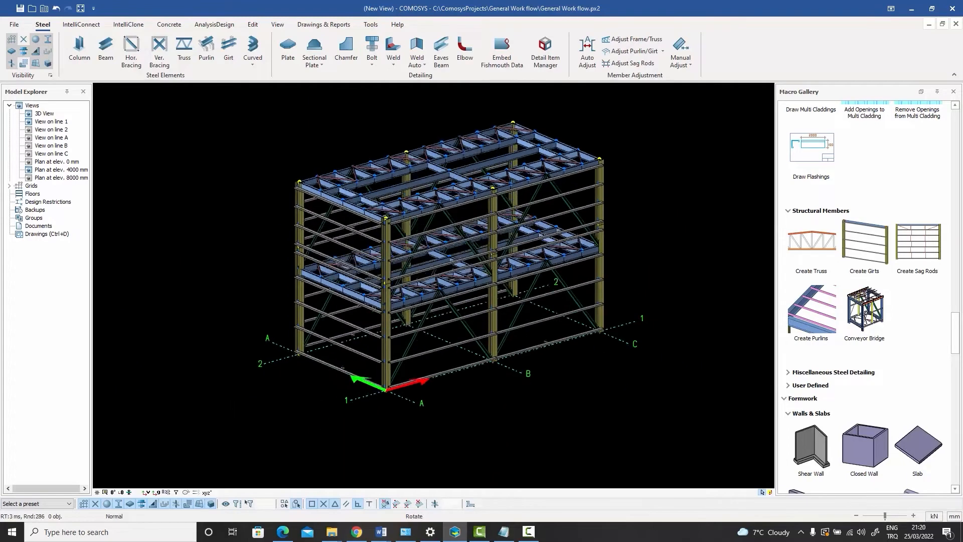
middle_drag(540, 234, 503, 207)
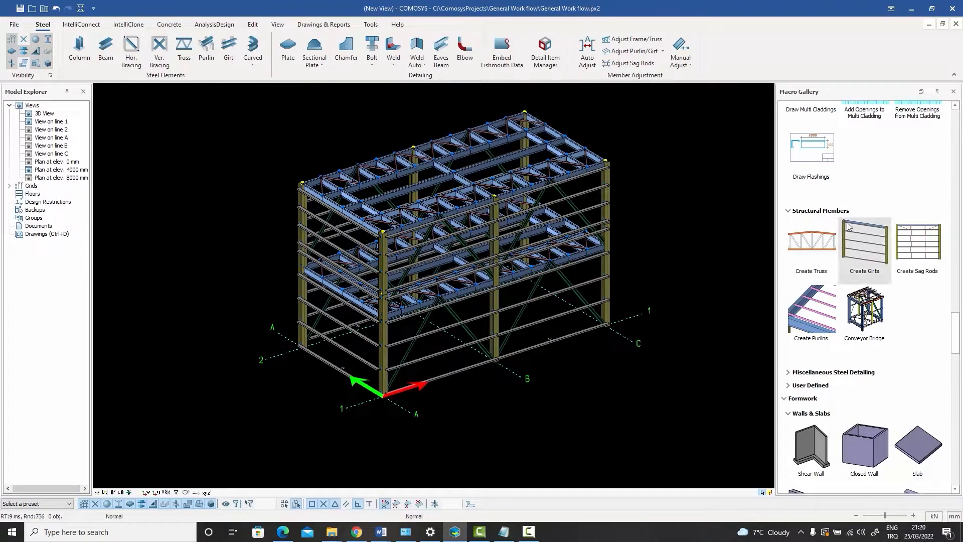
mouse_move(875, 241)
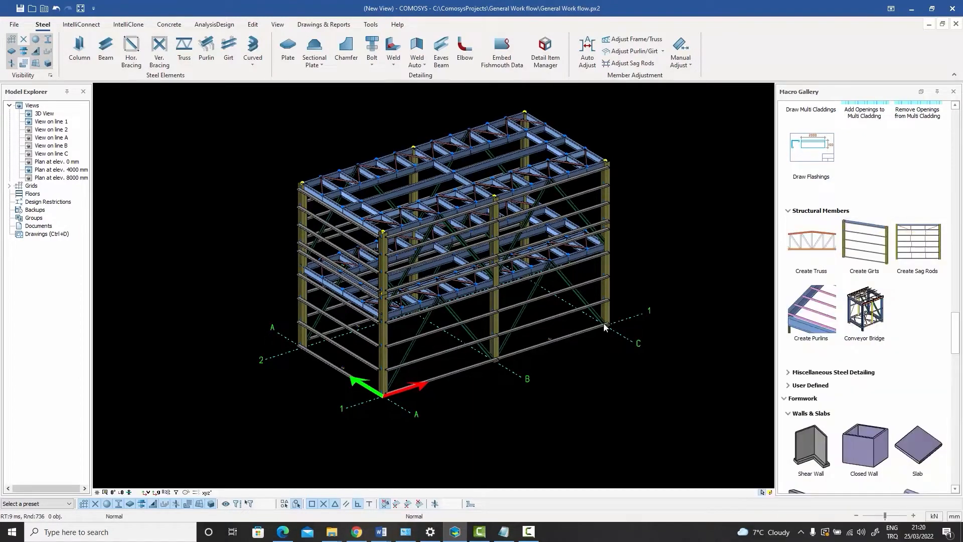
click(556, 319)
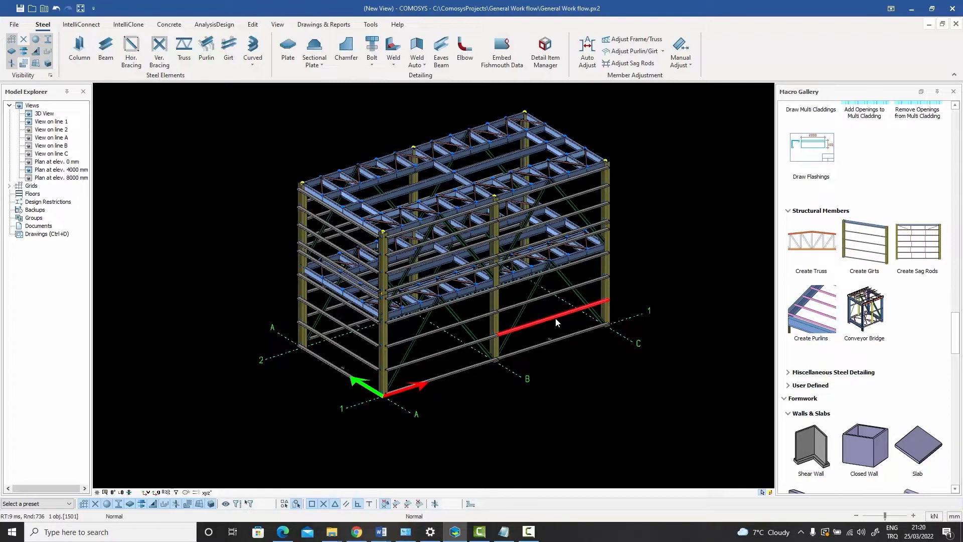
double_click(555, 317)
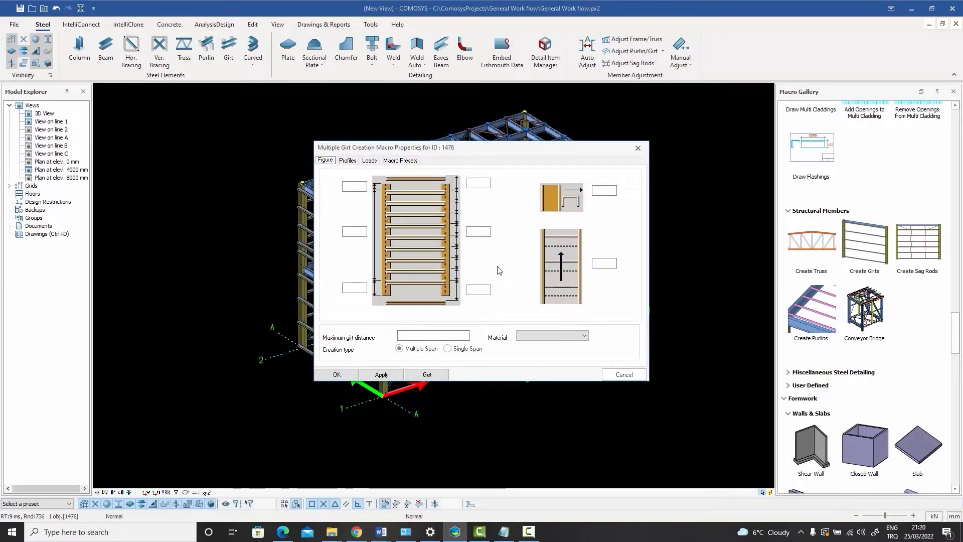
click(347, 161)
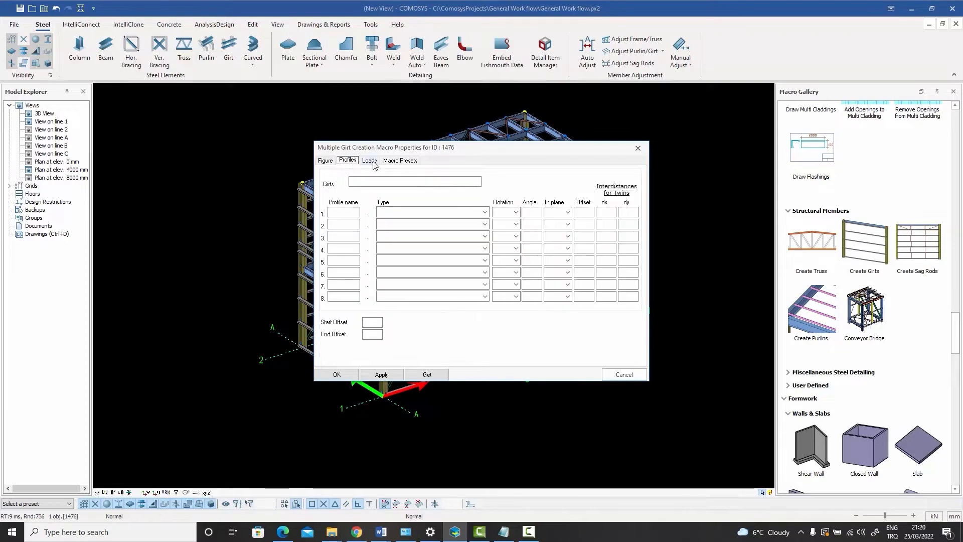
click(369, 160)
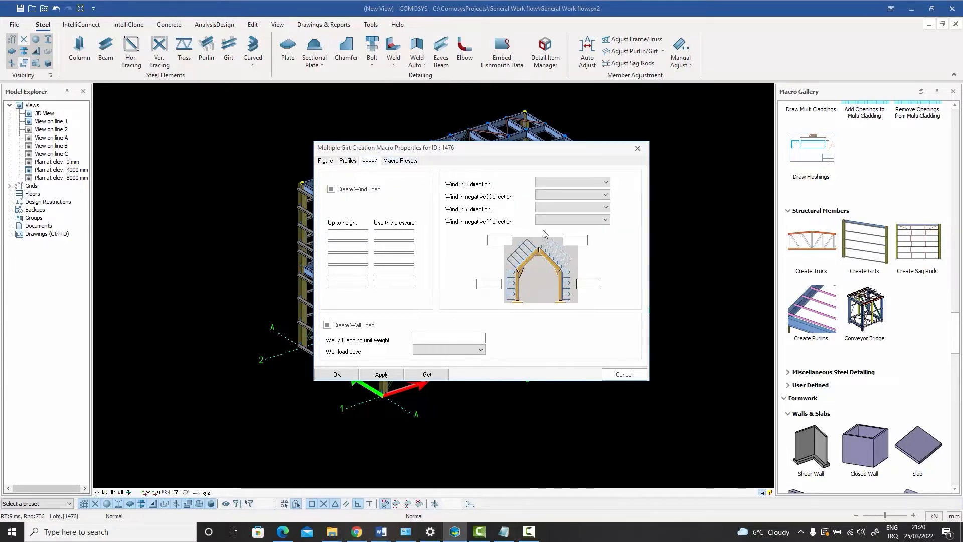
click(638, 149)
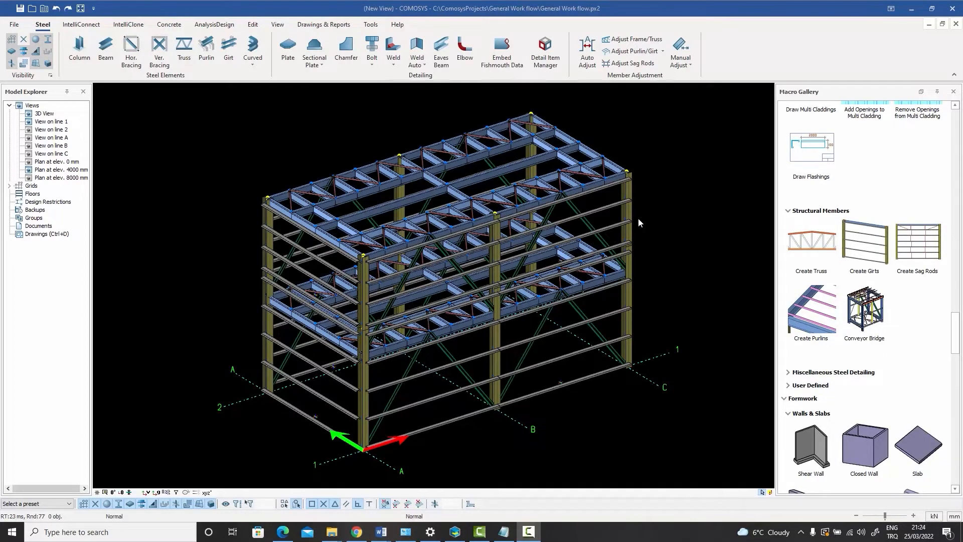
Examine the end position and channel orientation of the upper line 1 girts at column C.
scroll(635, 217, up, 8)
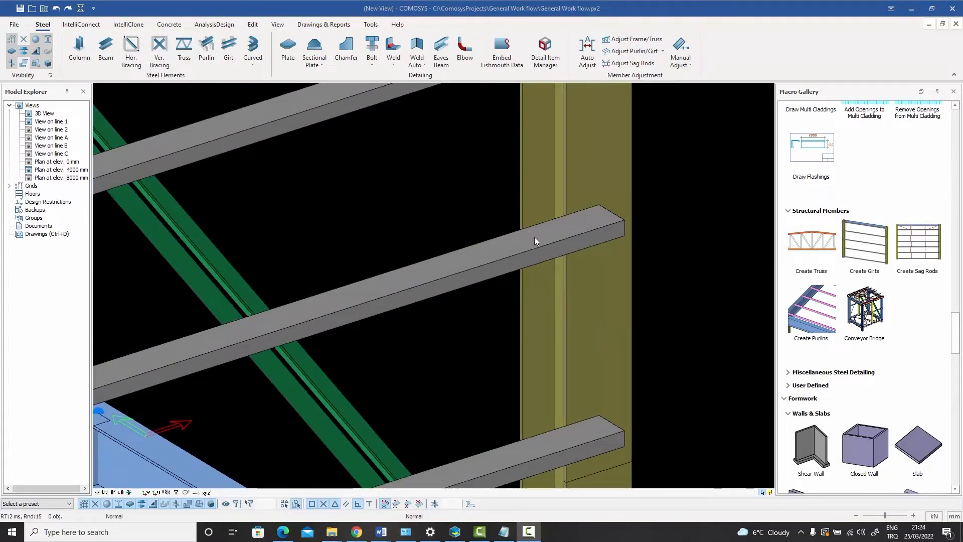
scroll(504, 237, down, 5)
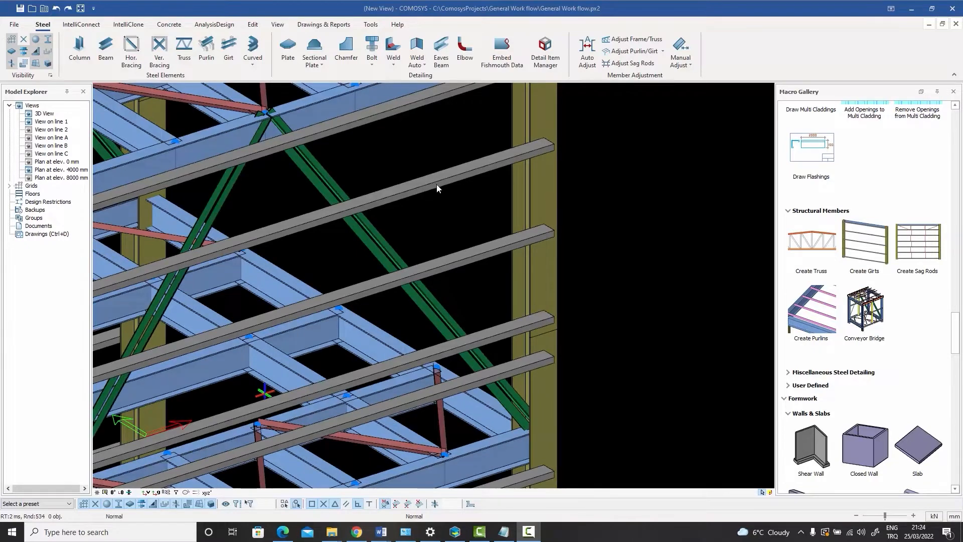
scroll(437, 187, down, 3)
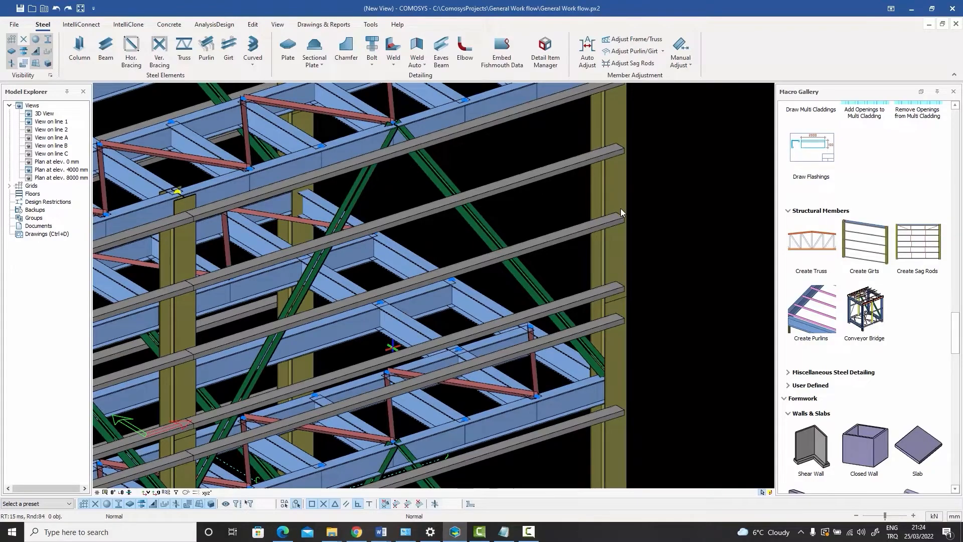
scroll(621, 213, up, 4)
click(617, 224)
scroll(617, 226, down, 4)
middle_drag(618, 228, 555, 396)
scroll(531, 405, up, 6)
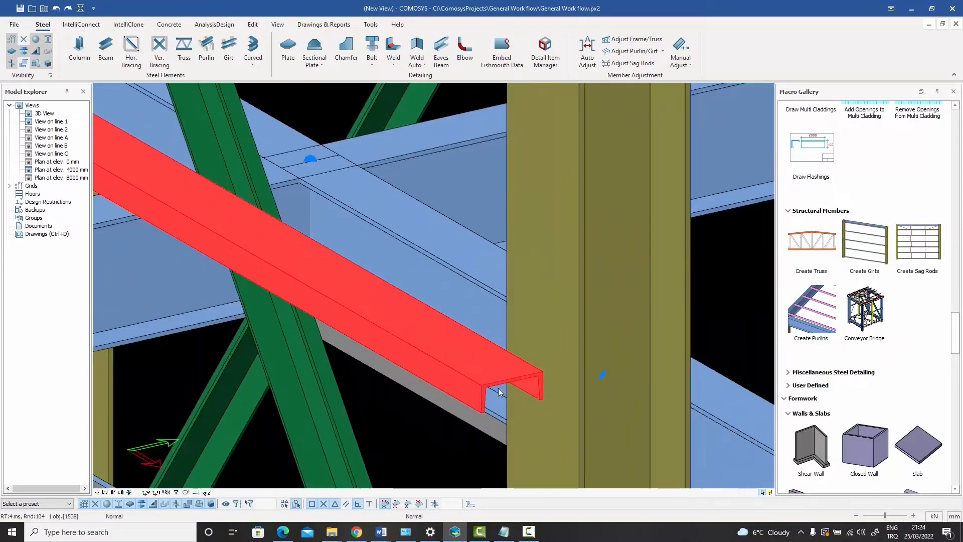
scroll(533, 370, down, 8)
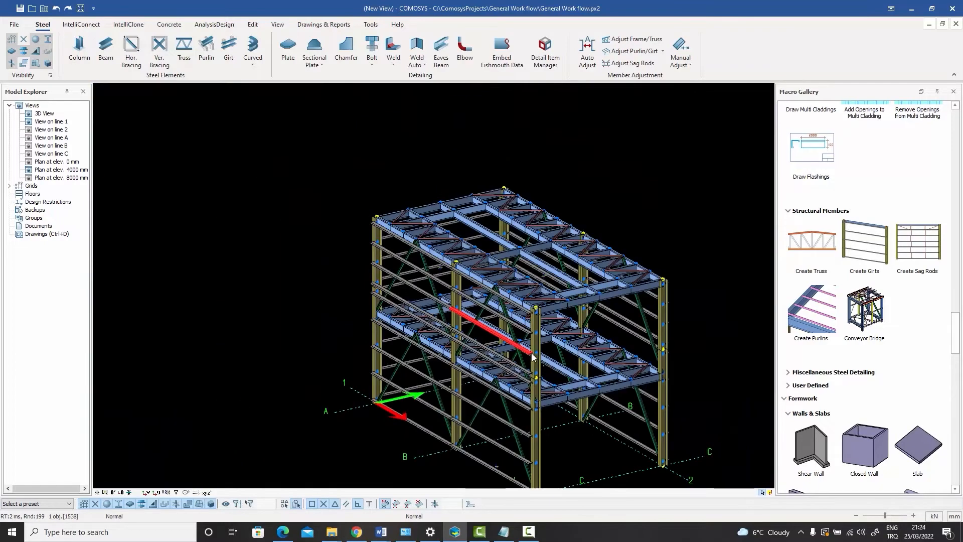
middle_drag(494, 291, 670, 259)
key(Escape)
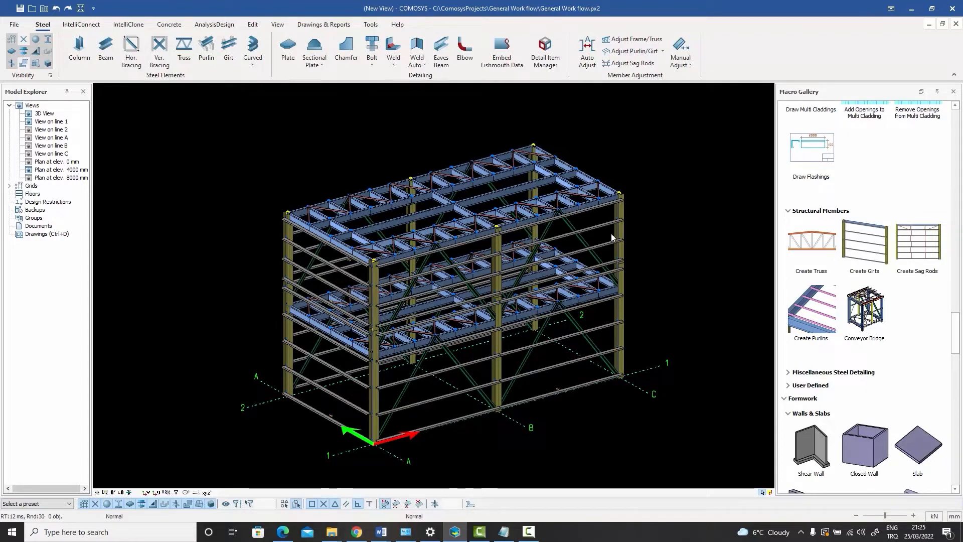
middle_drag(626, 251, 609, 253)
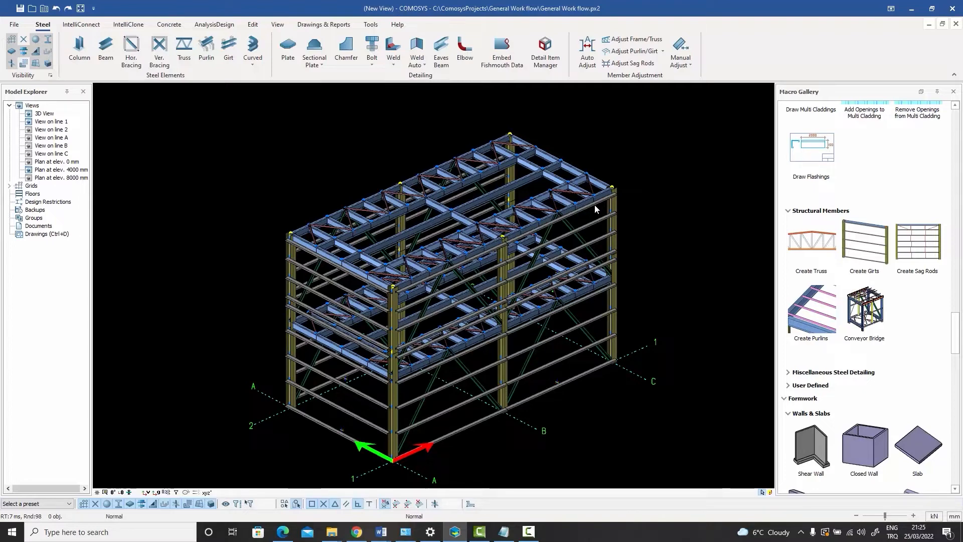
Create sag rods between the lowest and topmost girts of the B–C bay on line 1.
click(914, 240)
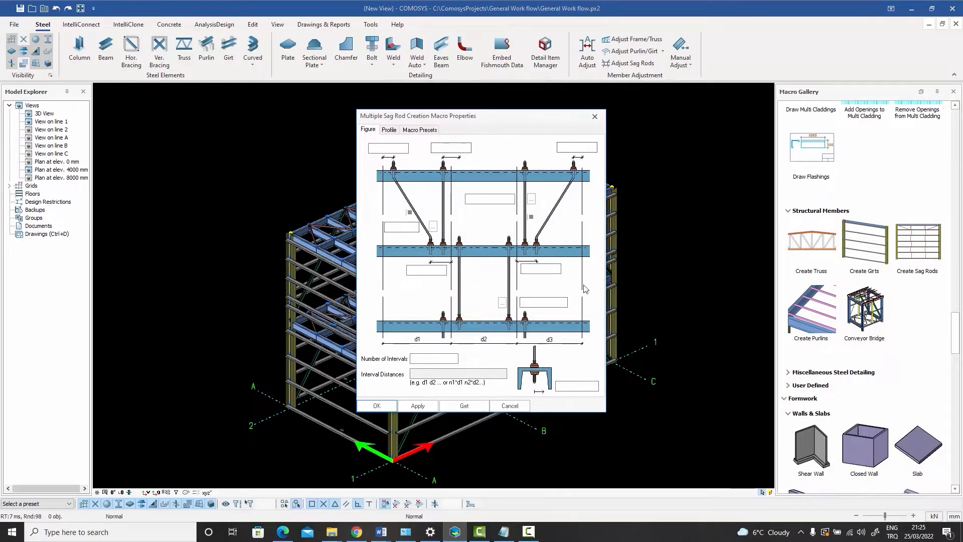
click(595, 117)
click(859, 223)
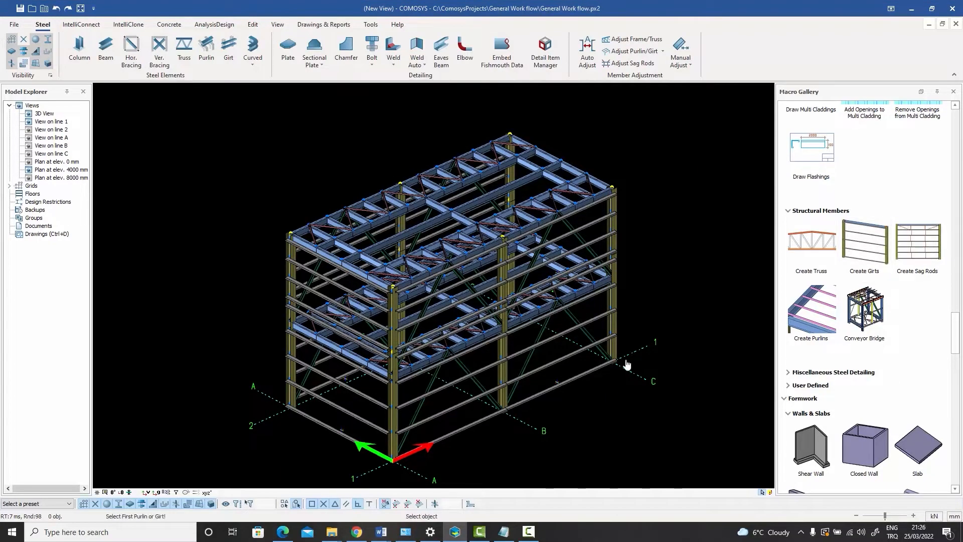
scroll(591, 376, up, 5)
click(592, 375)
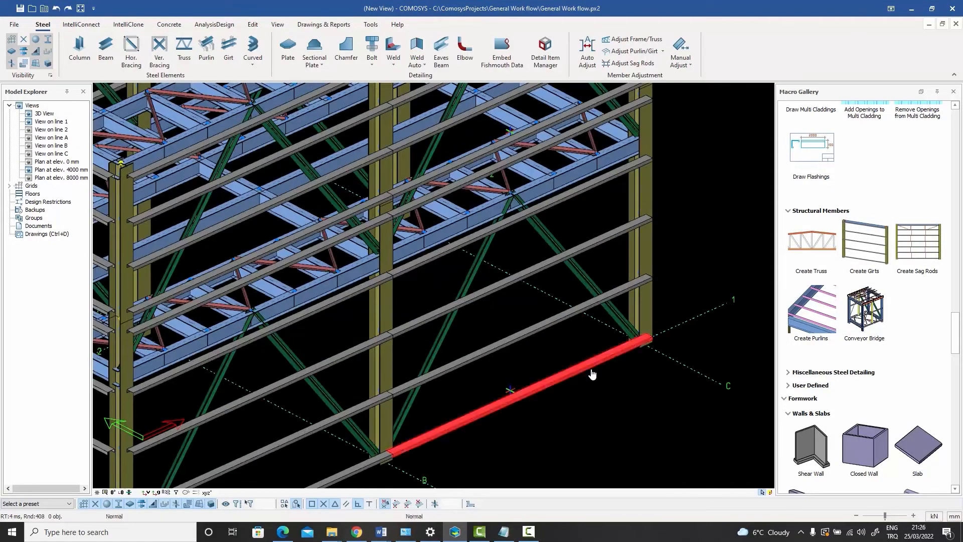
scroll(593, 374, down, 5)
scroll(588, 217, up, 6)
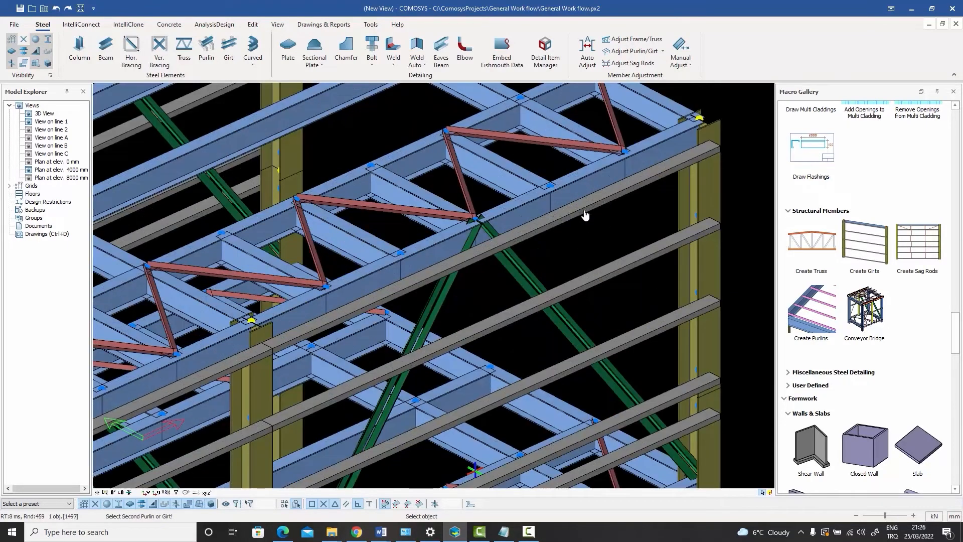
click(585, 214)
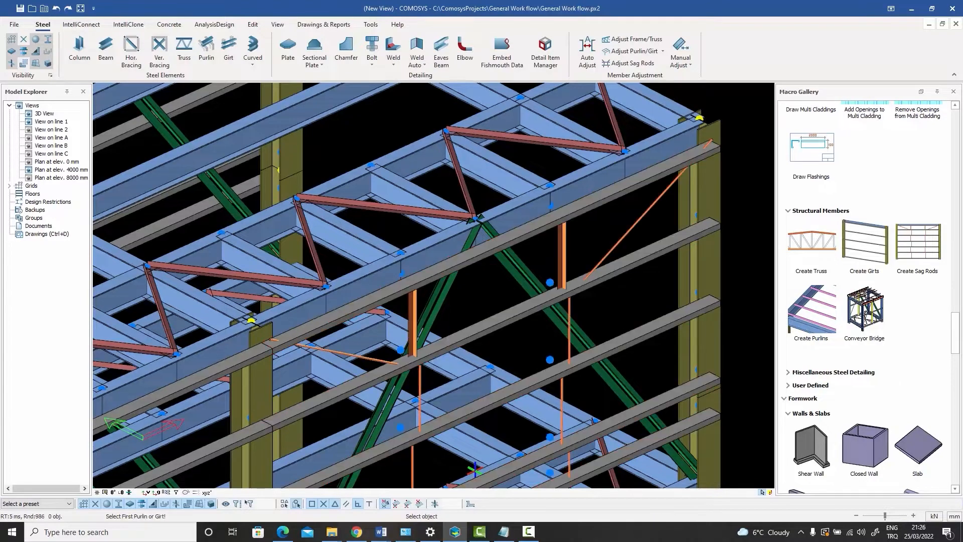
scroll(597, 231, down, 4)
scroll(597, 255, up, 5)
scroll(597, 255, down, 5)
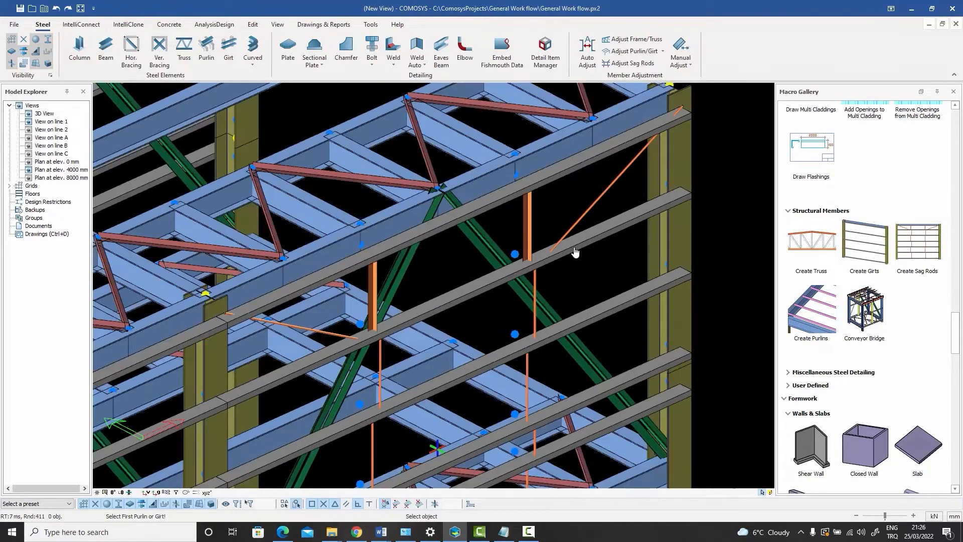
key(Escape)
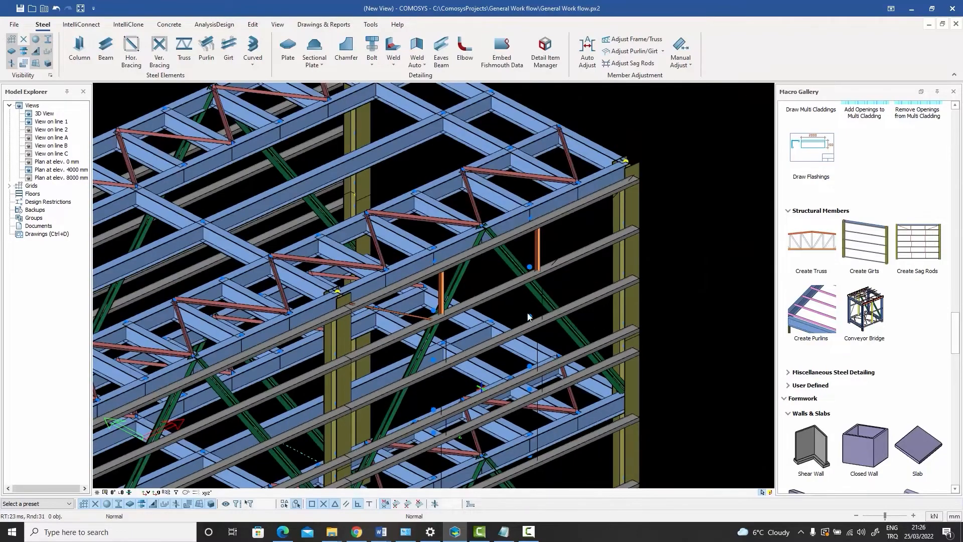
Examine how the line 1 sag rods meet each girt, from the upper girts down to the lowest one.
scroll(526, 311, up, 6)
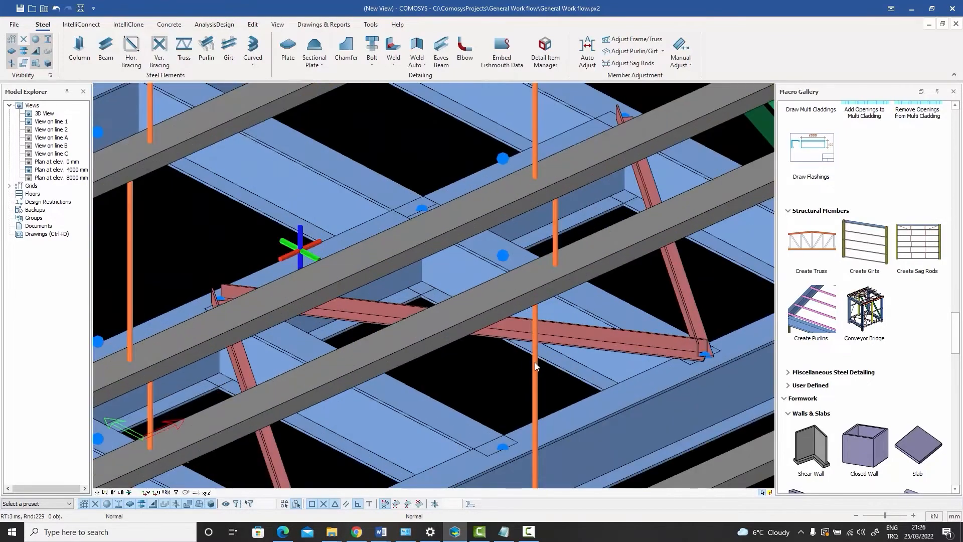
middle_drag(534, 362, 537, 201)
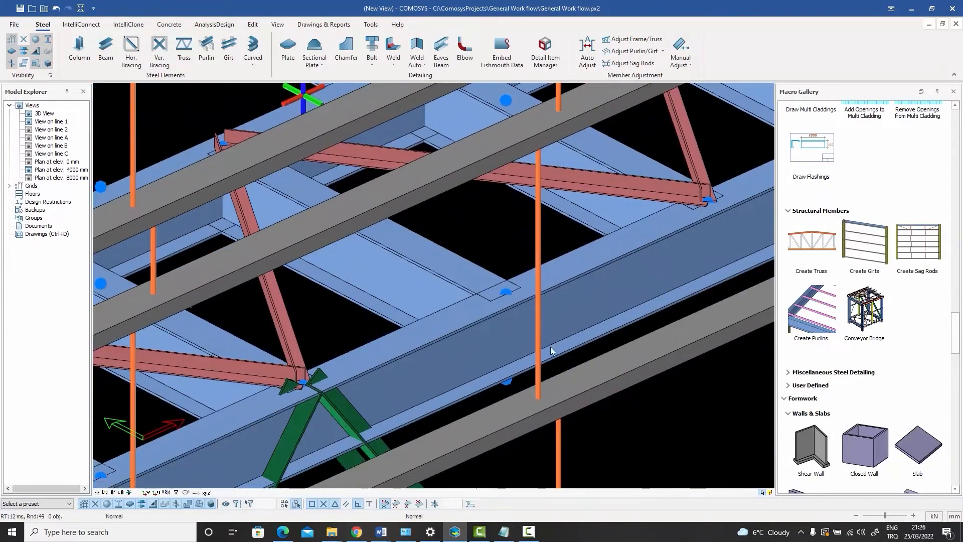
mouse_move(549, 417)
middle_down()
mouse_move(546, 283)
mouse_move(539, 292)
mouse_move(546, 185)
middle_up()
scroll(546, 282, up, 3)
scroll(542, 281, down, 3)
scroll(541, 282, down, 3)
middle_drag(547, 395, 546, 302)
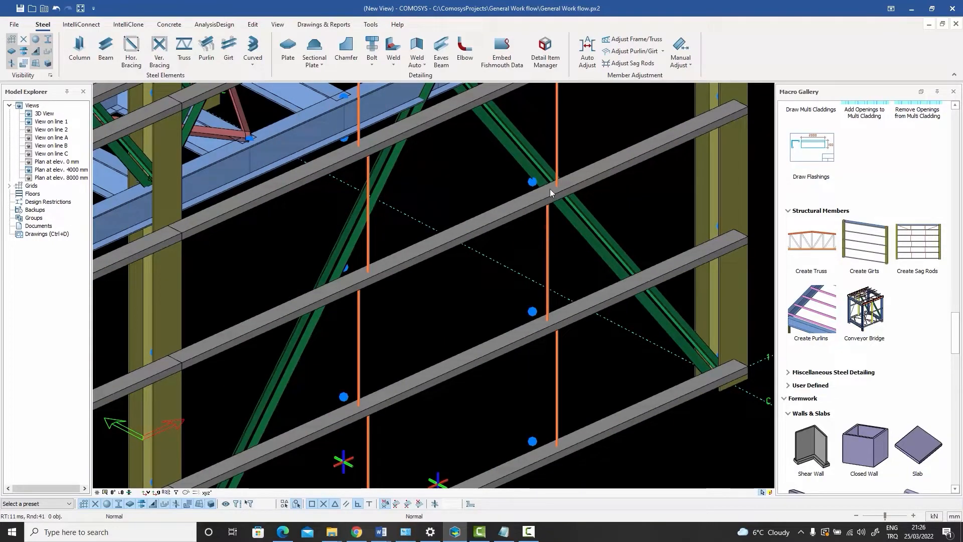
scroll(552, 188, up, 4)
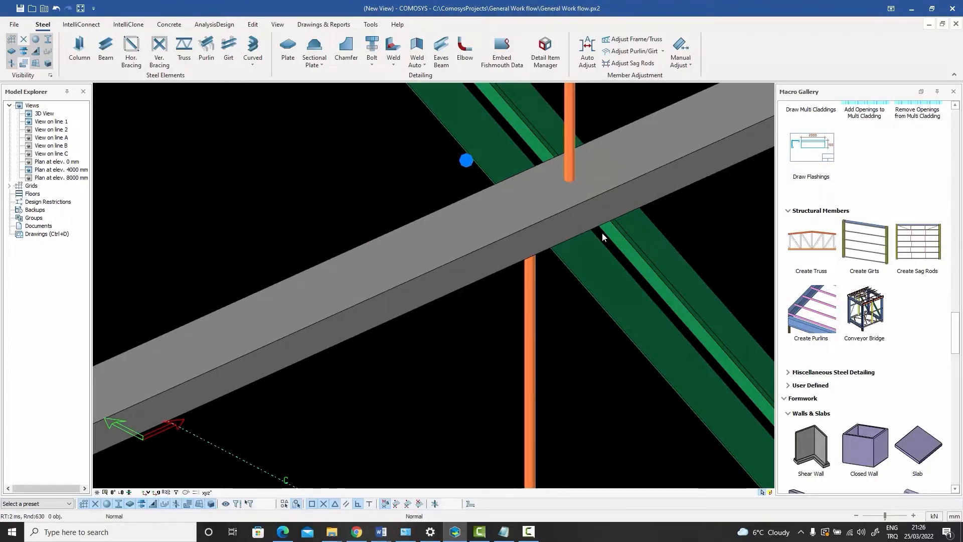
Review the figure settings in the multiple sag rod creation macro properties.
double_click(928, 250)
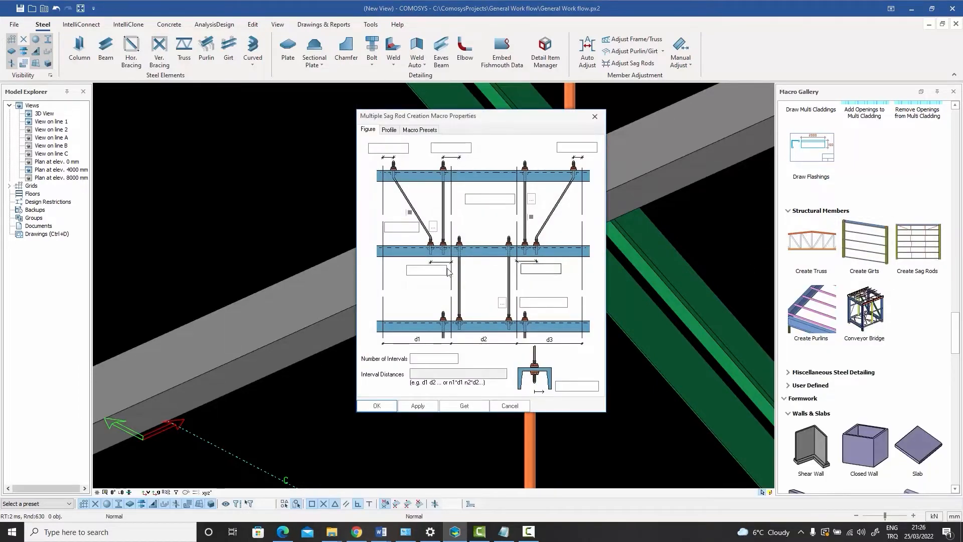
click(595, 115)
scroll(507, 284, down, 5)
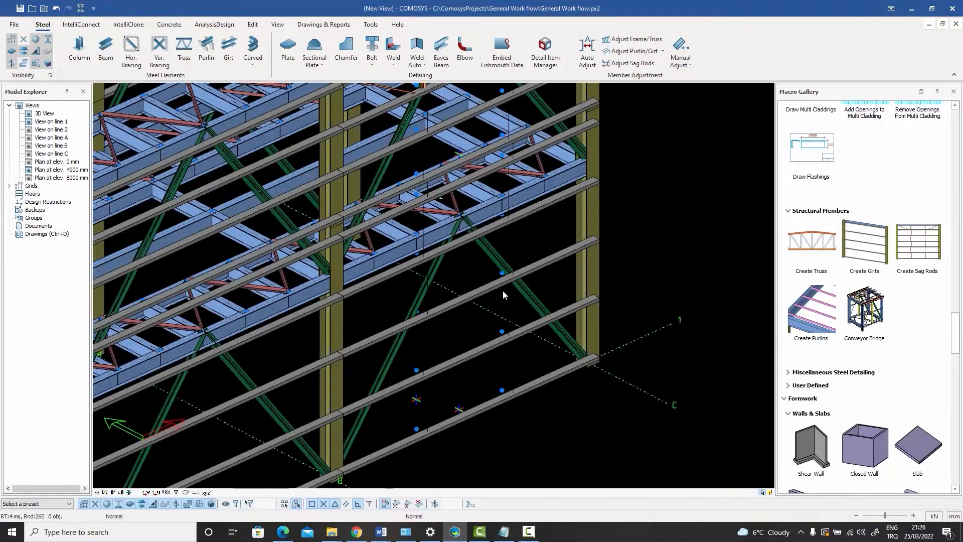
Display the model as line elements and examine the joints where the line 1 sag rods meet the girts.
scroll(509, 296, up, 2)
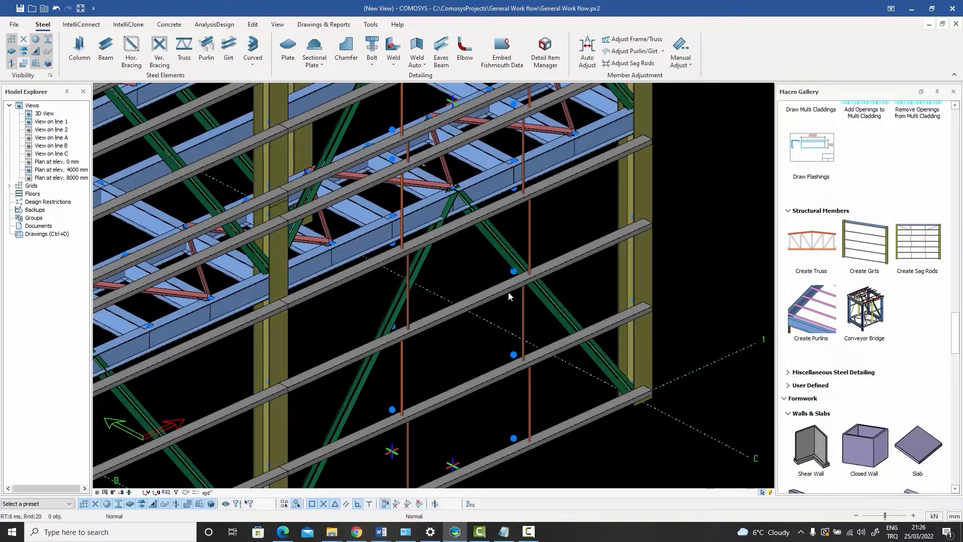
key(Tab)
key(Tab)
scroll(508, 292, down, 4)
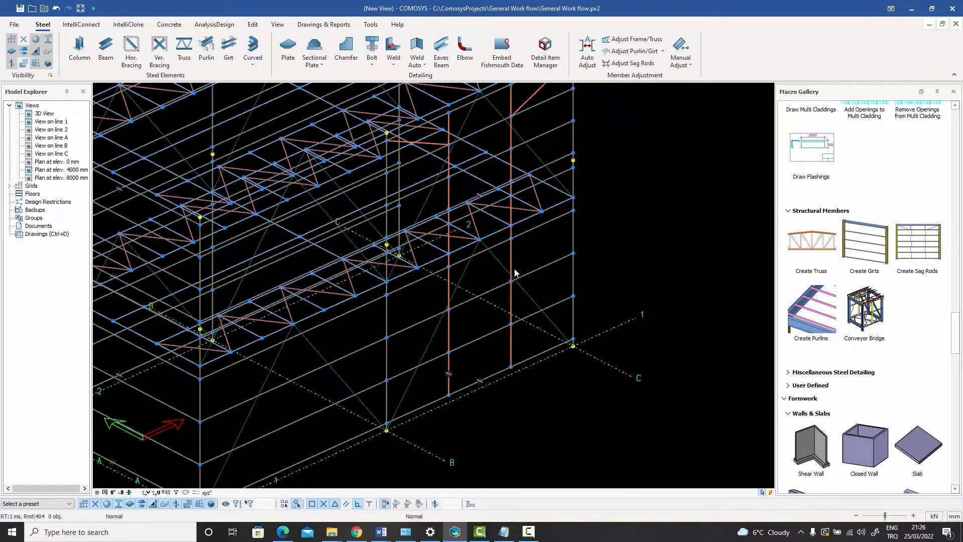
scroll(516, 251, up, 2)
scroll(519, 247, up, 6)
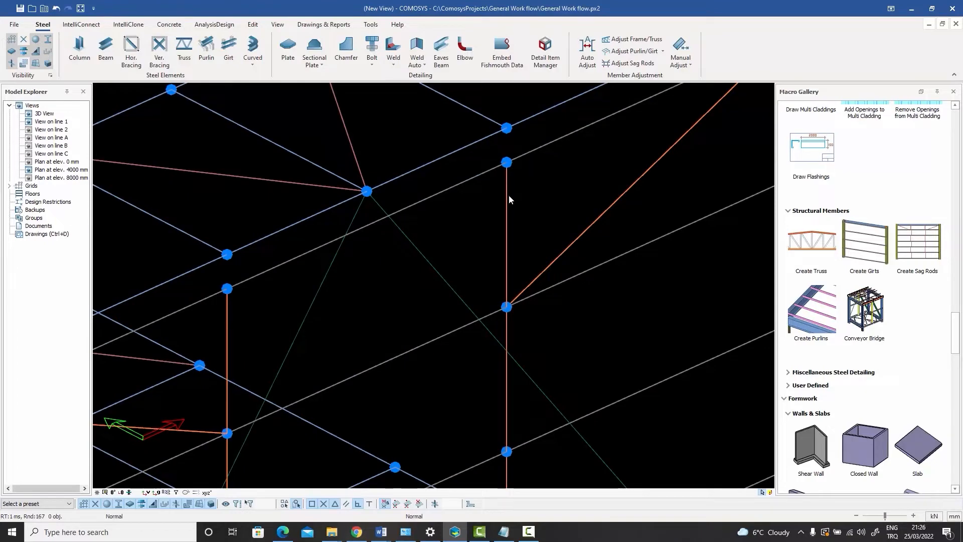
click(507, 162)
click(525, 170)
scroll(525, 170, down, 8)
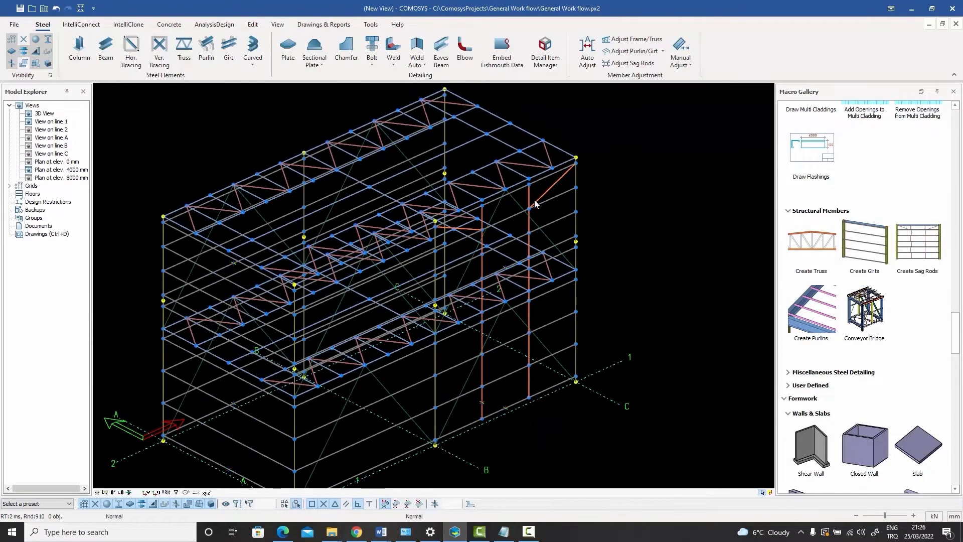
Review the geometry and alignment offsets of a vertical sag rod in the B–C bay on line 1, displayed as solids.
scroll(525, 208, up, 3)
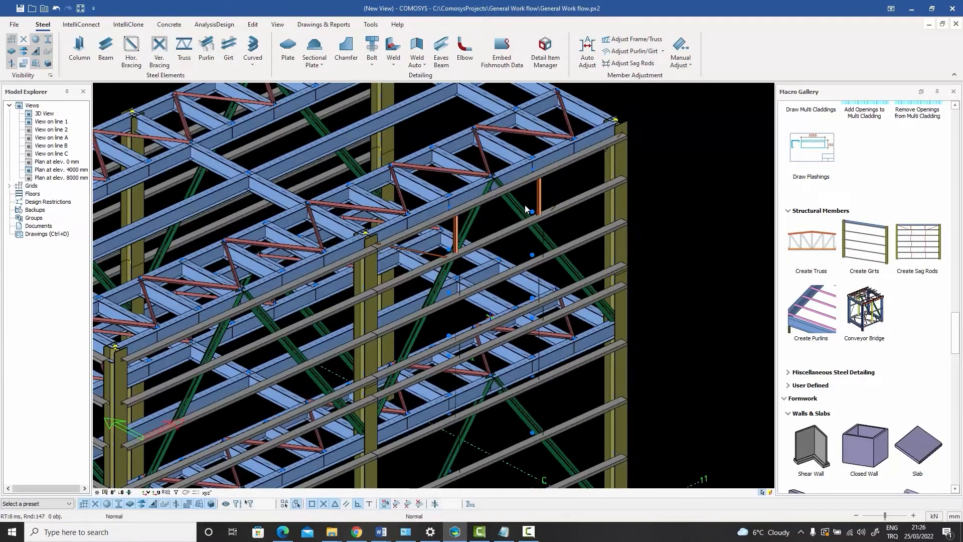
scroll(544, 188, up, 3)
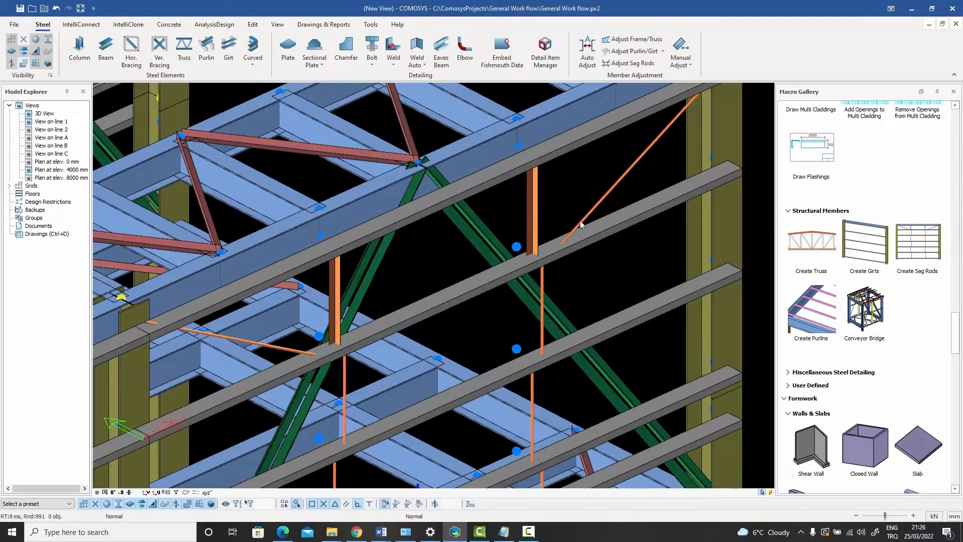
double_click(542, 281)
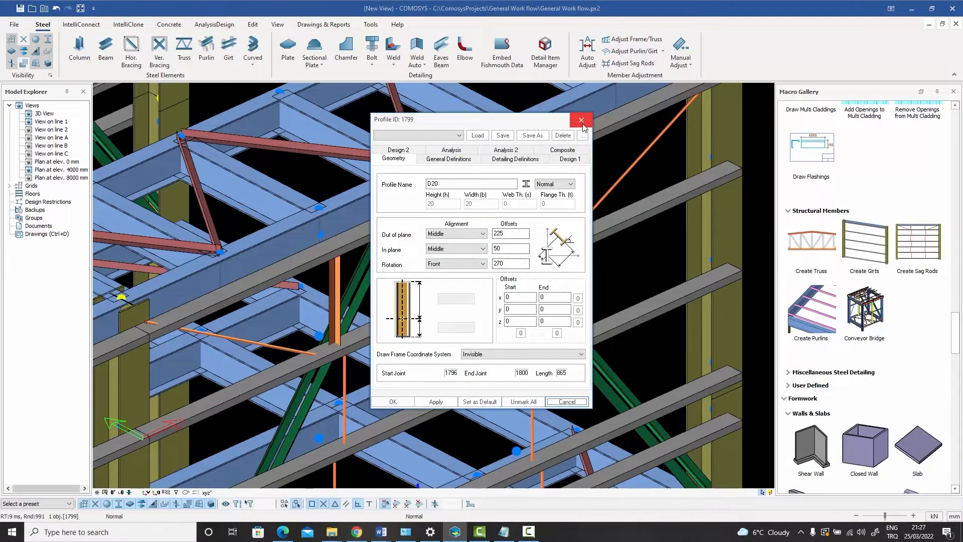
click(581, 120)
scroll(545, 215, down, 5)
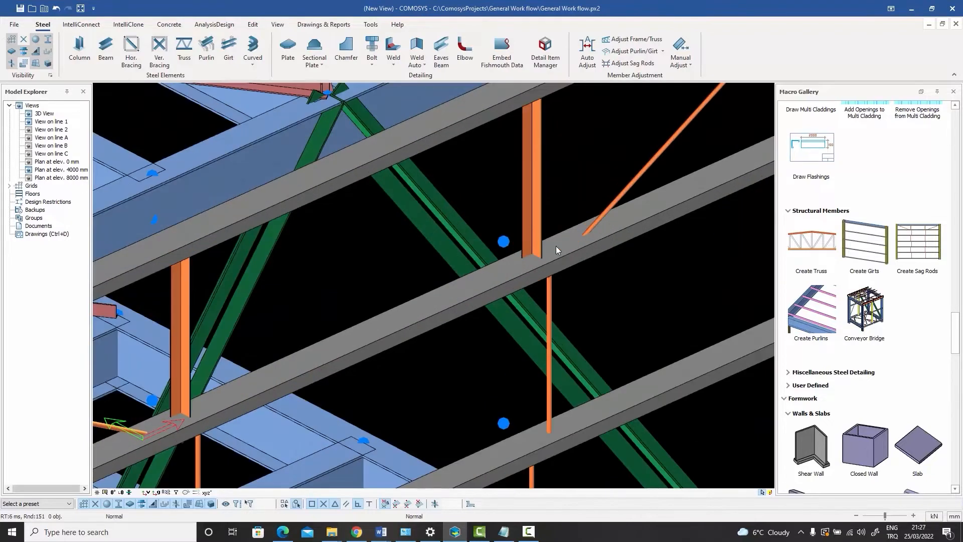
Create sag rods between the lowest and topmost girts of the line A end wall.
scroll(533, 239, down, 6)
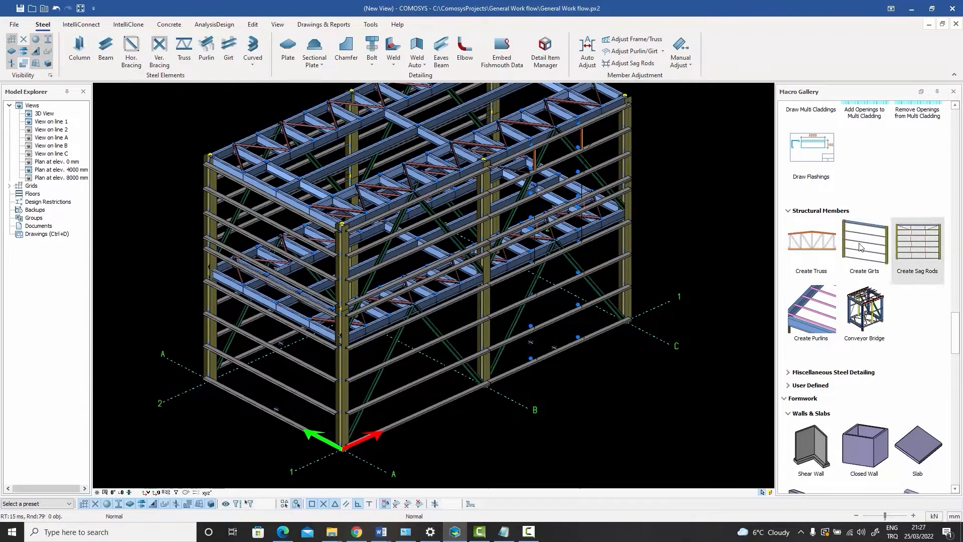
click(917, 248)
click(239, 397)
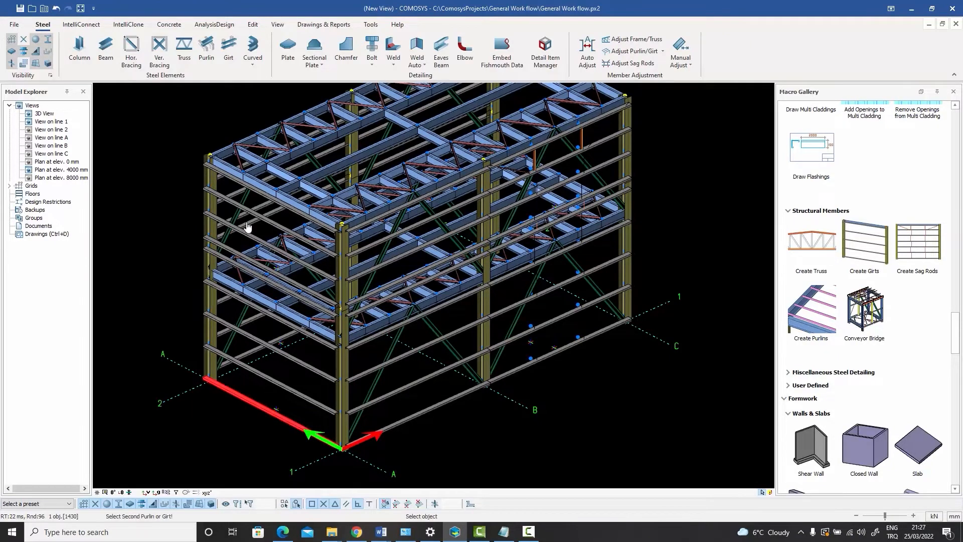
scroll(227, 192, up, 3)
click(230, 174)
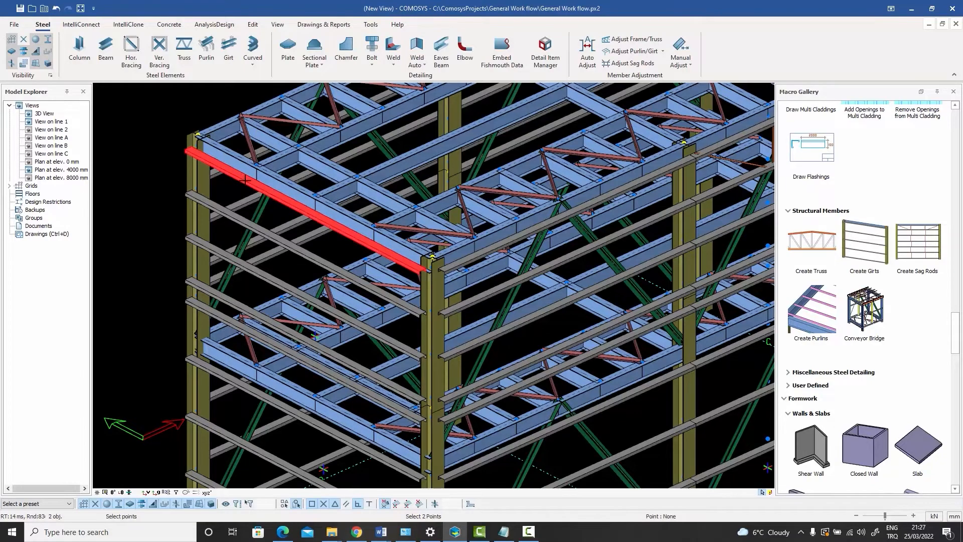
scroll(286, 209, down, 3)
right_click(286, 210)
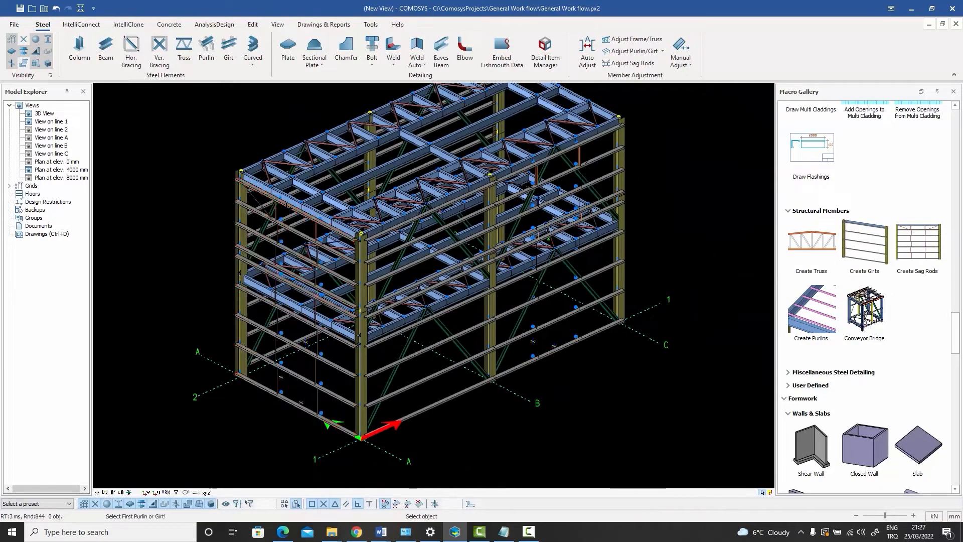
scroll(315, 221, up, 3)
scroll(315, 222, down, 4)
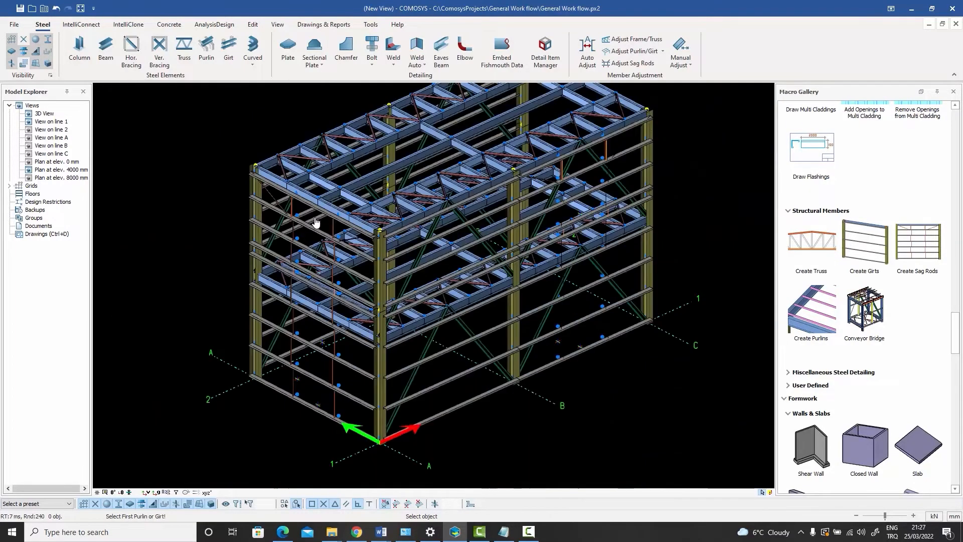
key(Escape)
Create sag rods between the lowest and topmost girts of the B–C bay on line 2.
middle_drag(320, 243, 531, 240)
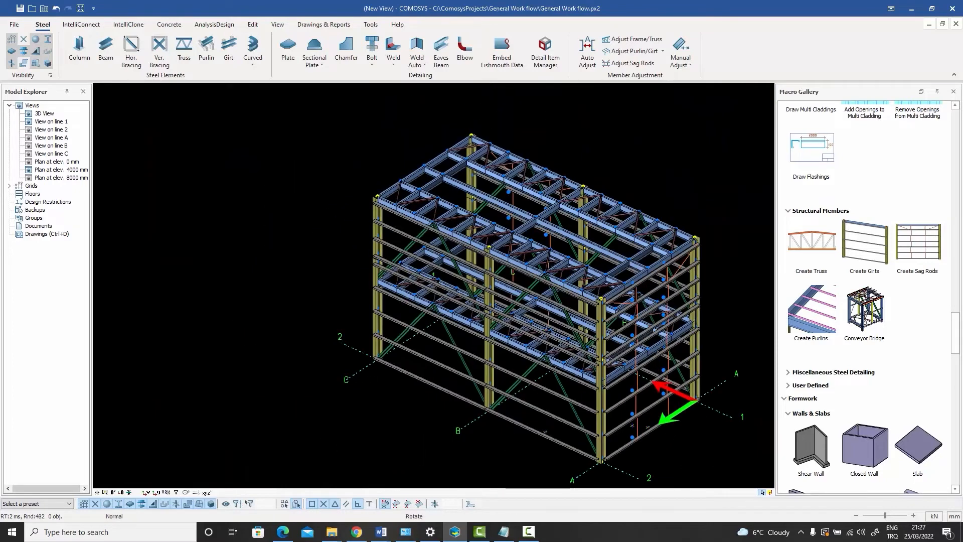
double_click(916, 257)
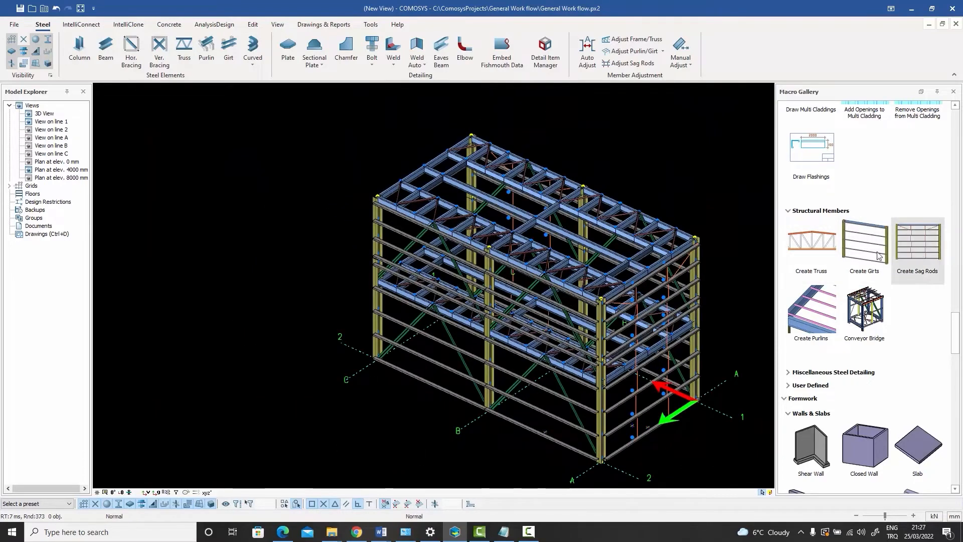
click(433, 386)
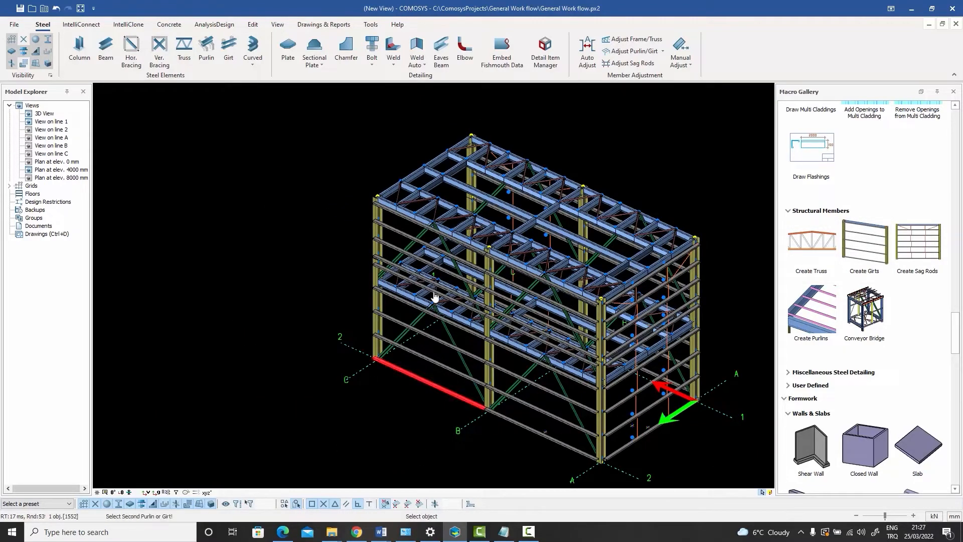
scroll(407, 219, up, 4)
click(399, 219)
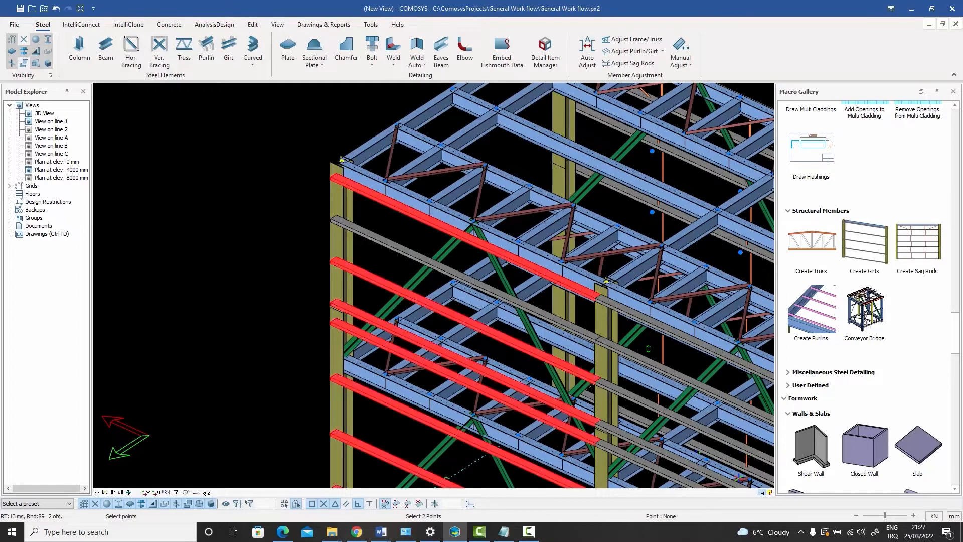
scroll(398, 219, down, 5)
Create sag rods between the lowest and topmost girts of the A–B bay on line 2.
scroll(452, 355, up, 6)
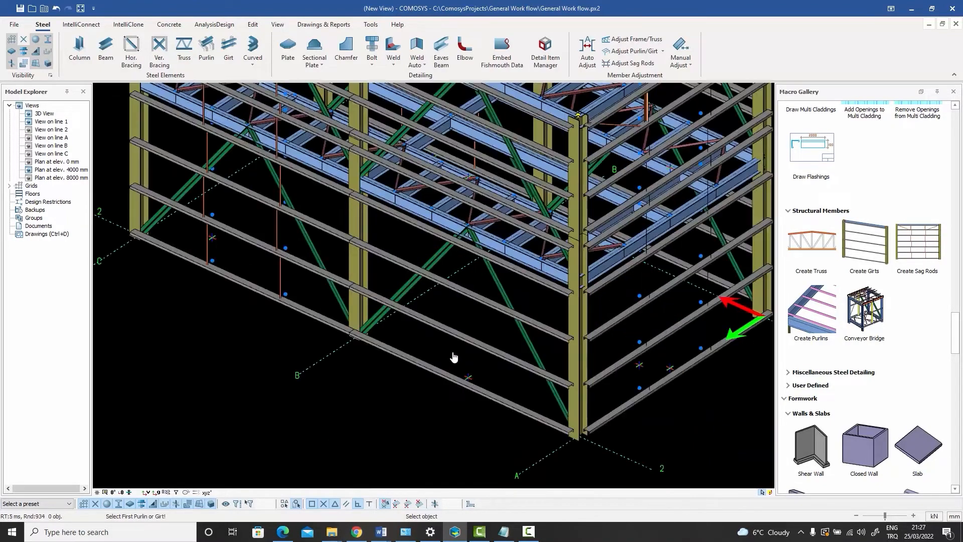
click(418, 382)
scroll(416, 371, down, 6)
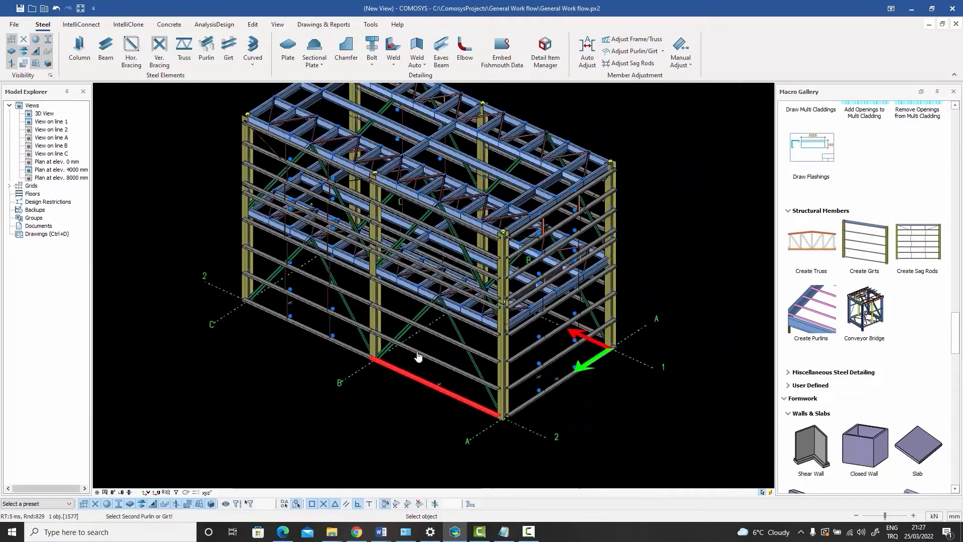
scroll(422, 204, up, 6)
click(401, 211)
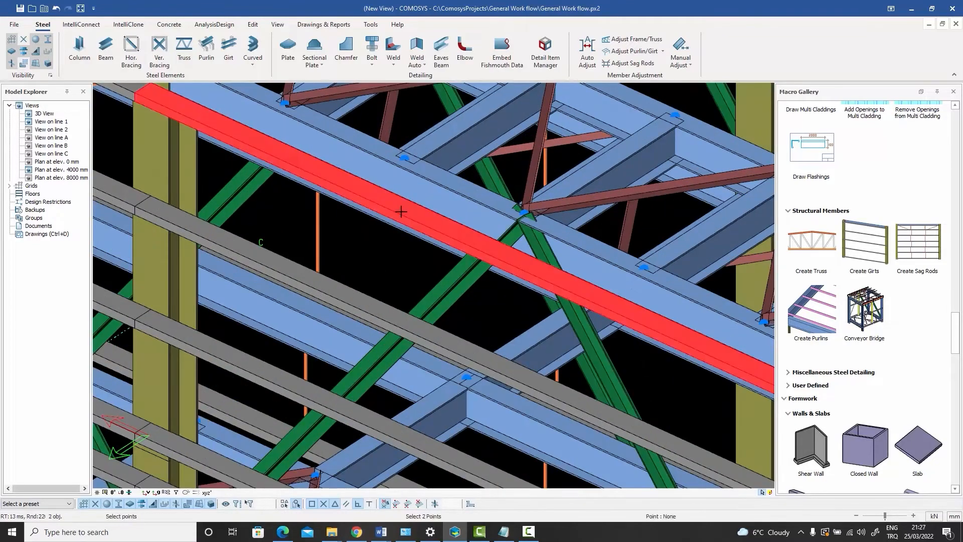
key(Escape)
scroll(401, 215, down, 6)
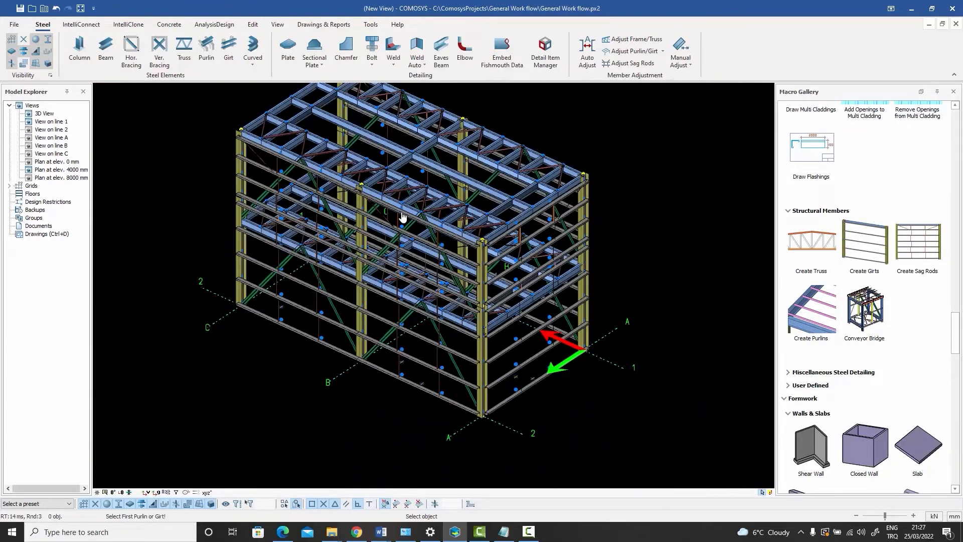
scroll(474, 252, down, 3)
mouse_move(496, 262)
middle_down()
mouse_move(462, 263)
mouse_move(420, 242)
mouse_move(479, 296)
mouse_move(468, 291)
mouse_move(493, 266)
middle_up()
scroll(471, 285, up, 3)
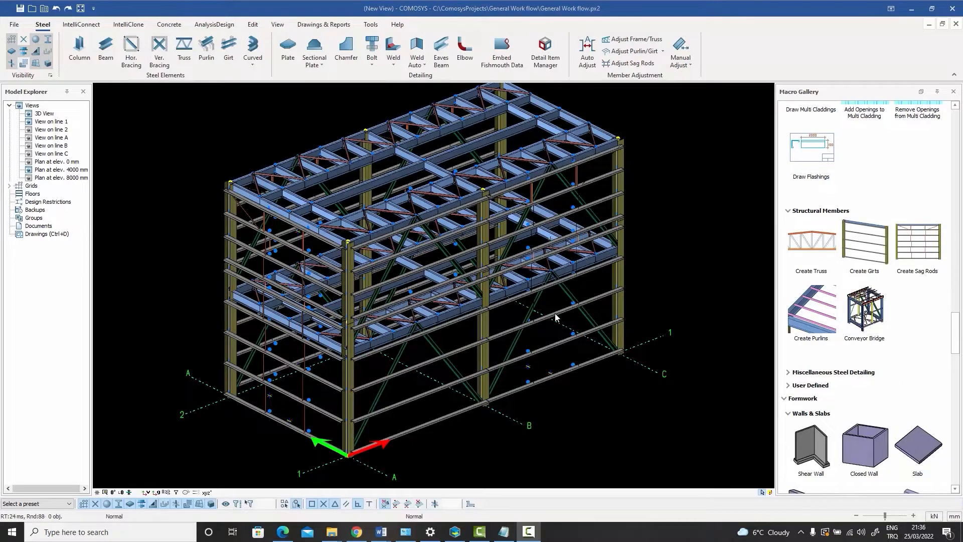
Cycle the alignment of the short horizontal brace near roof corner A-2 to Behind out of plane, Middle in plane and Back rotation.
middle_drag(557, 317, 557, 327)
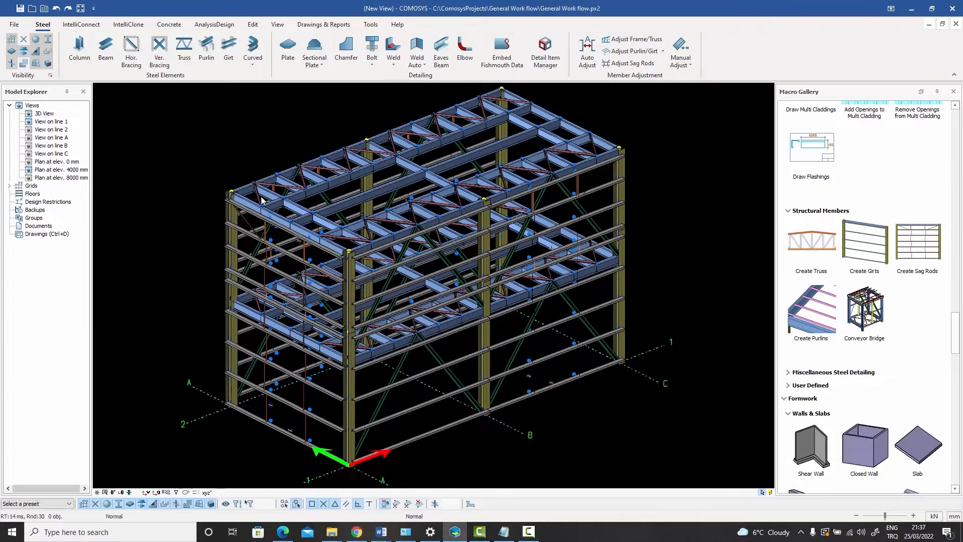
scroll(256, 191, up, 3)
scroll(256, 187, up, 4)
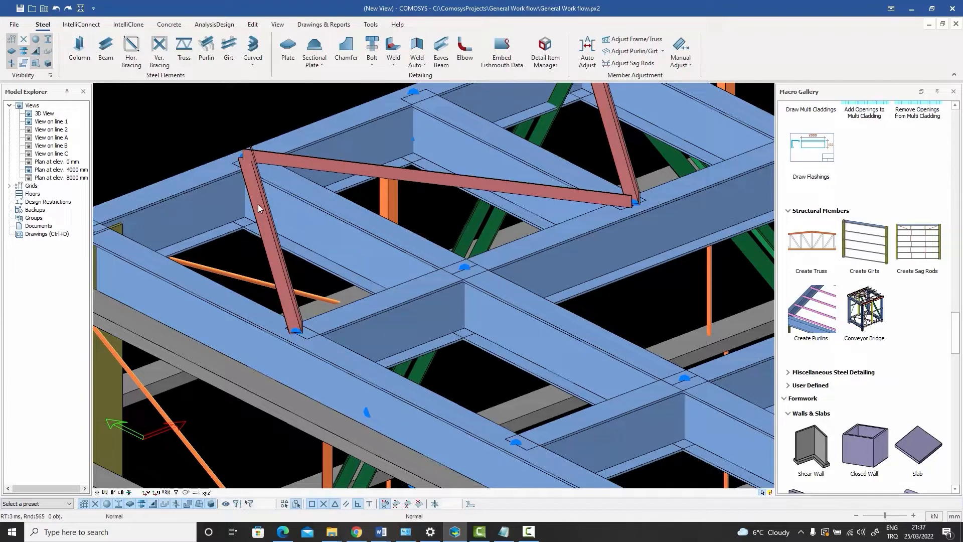
click(258, 204)
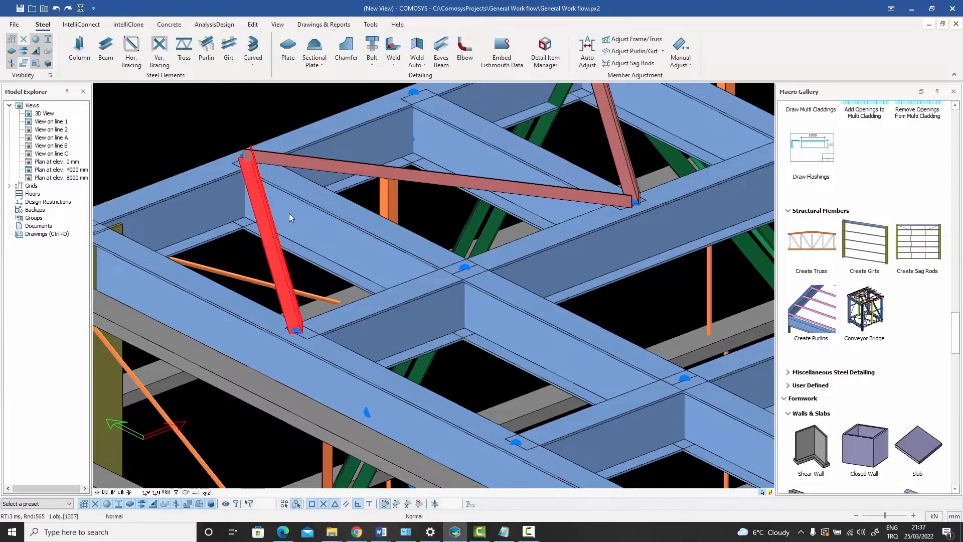
key(space)
key(space)
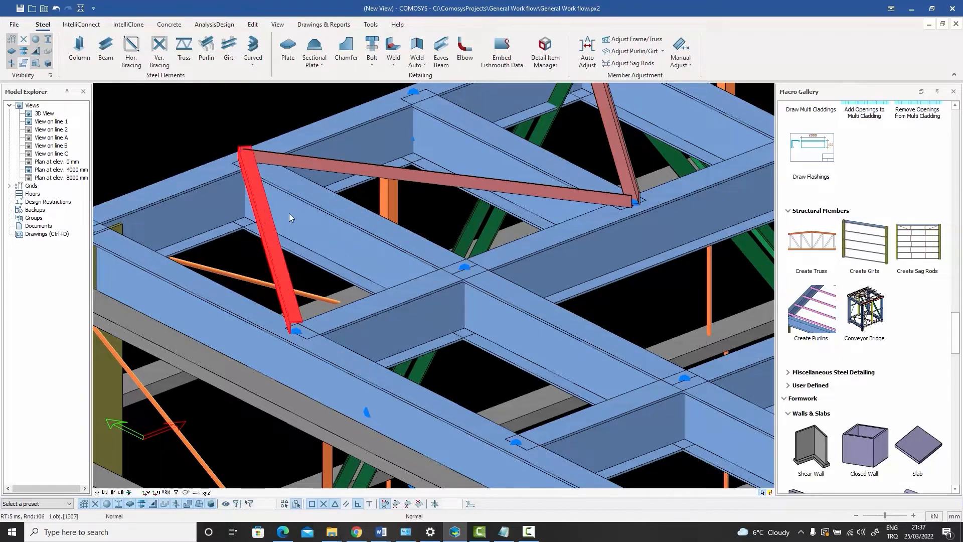
key(Escape)
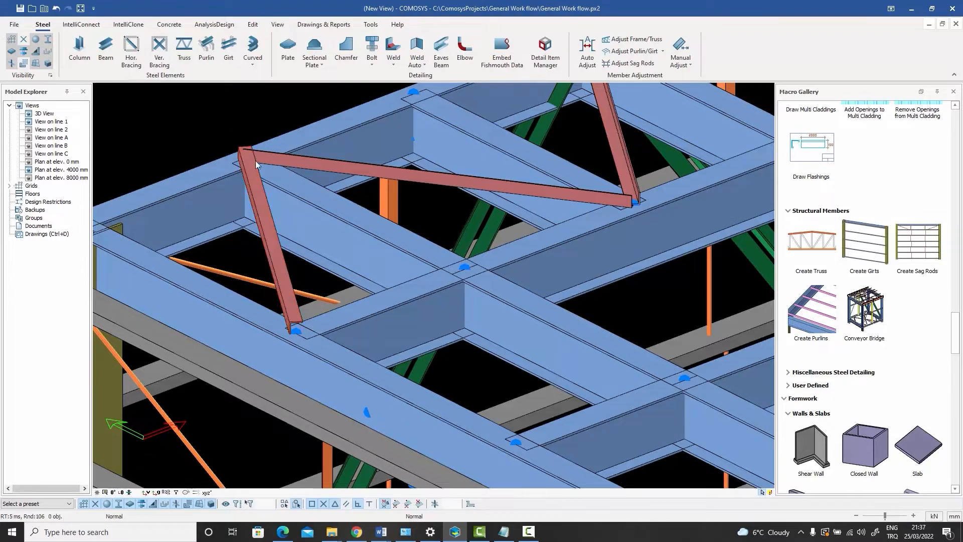
click(252, 191)
key(space)
key(space)
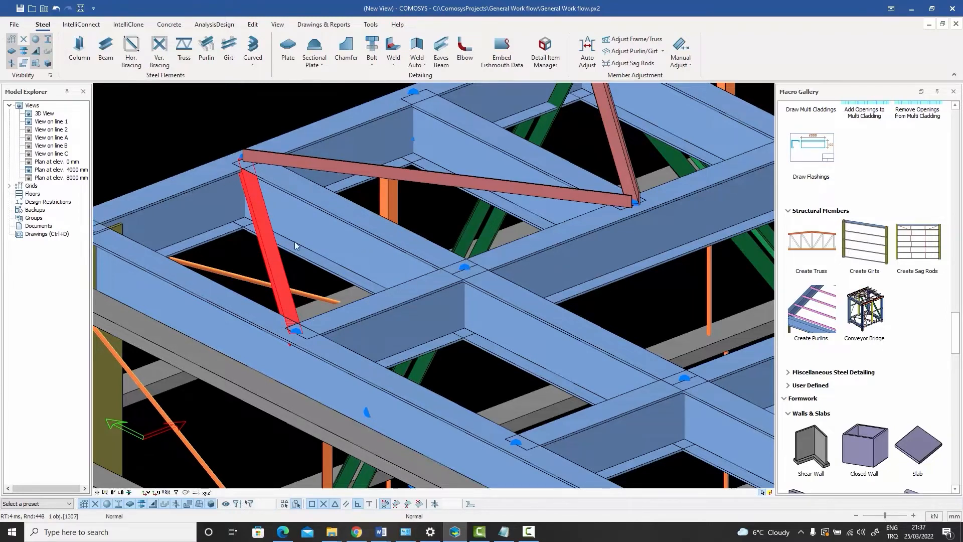
Offset the same L60*6 brace out of plane to lower it below the beams' top flange, and check its end at the joint.
double_click(267, 235)
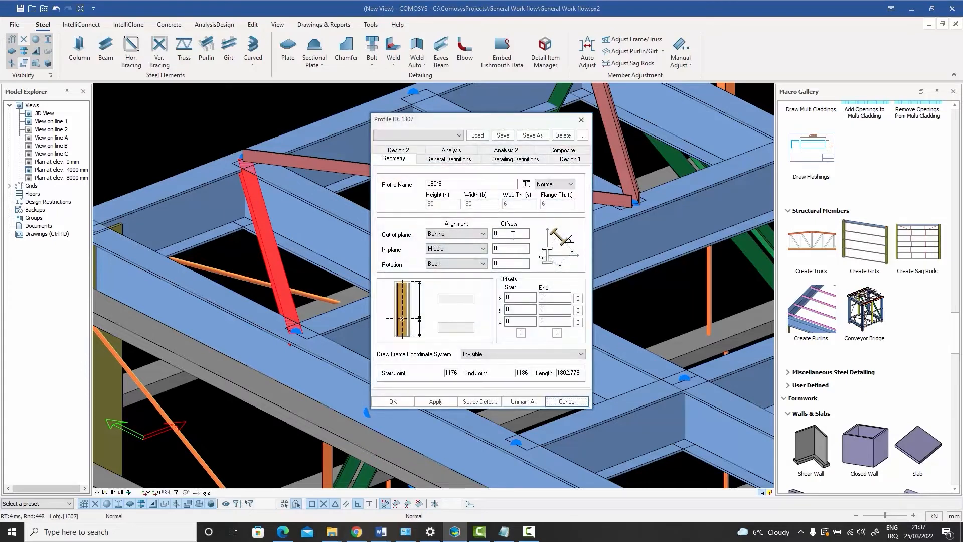
double_click(507, 234)
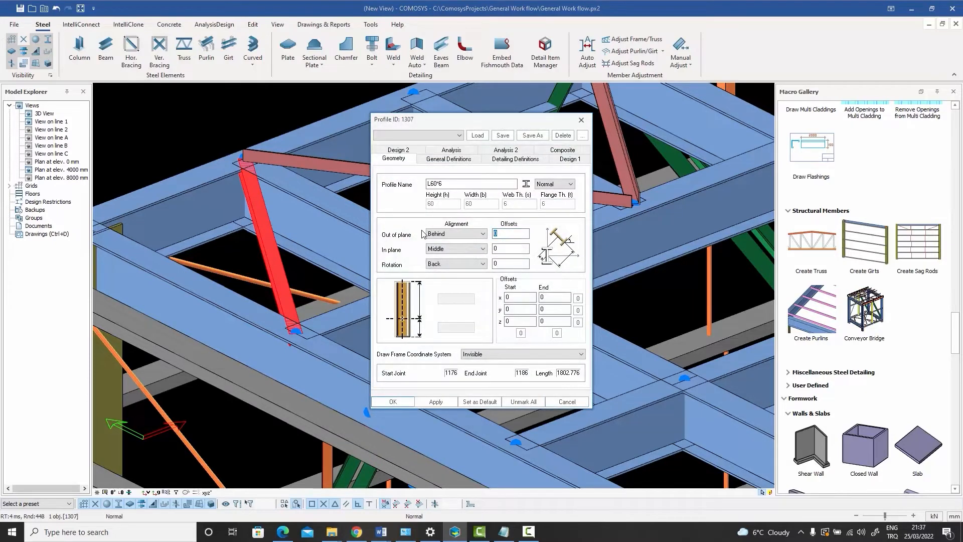
click(393, 401)
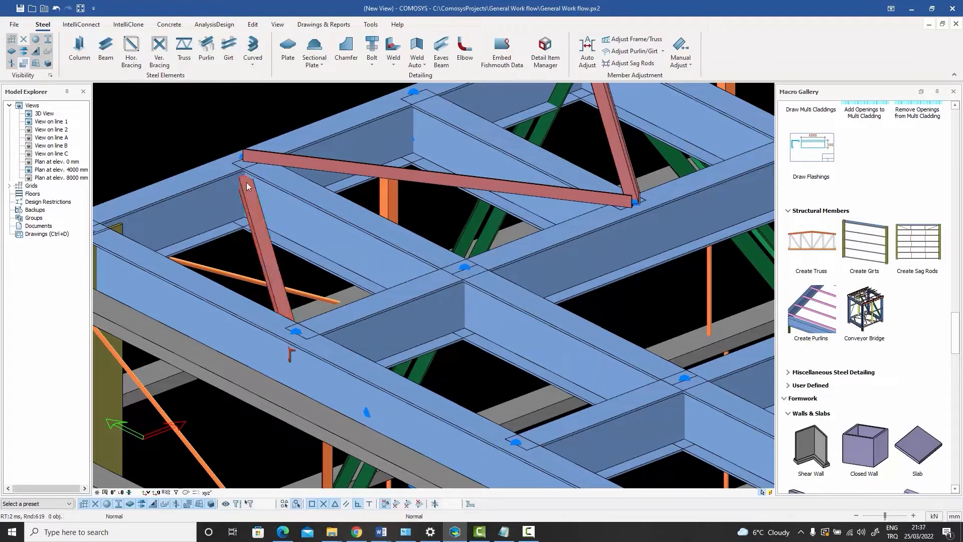
scroll(246, 182, up, 5)
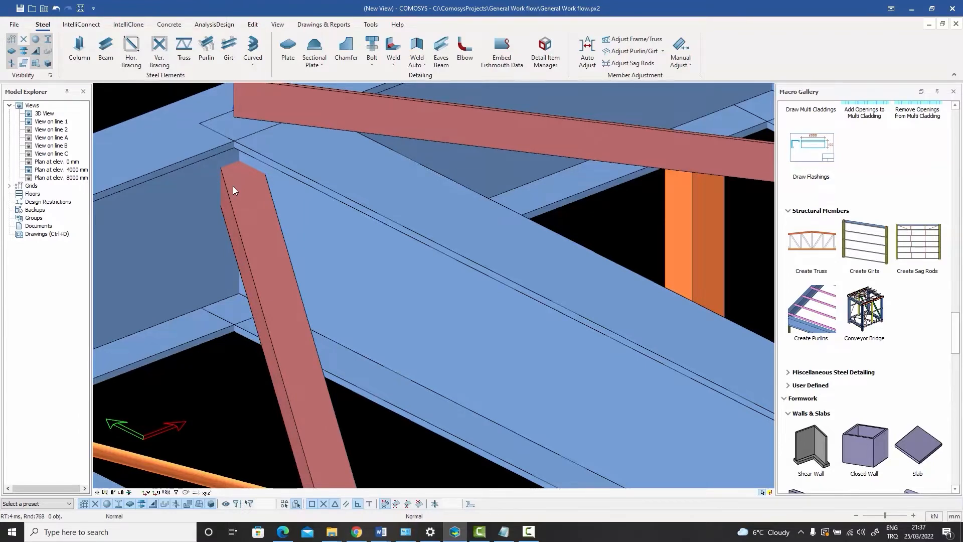
scroll(234, 187, down, 5)
scroll(233, 186, up, 5)
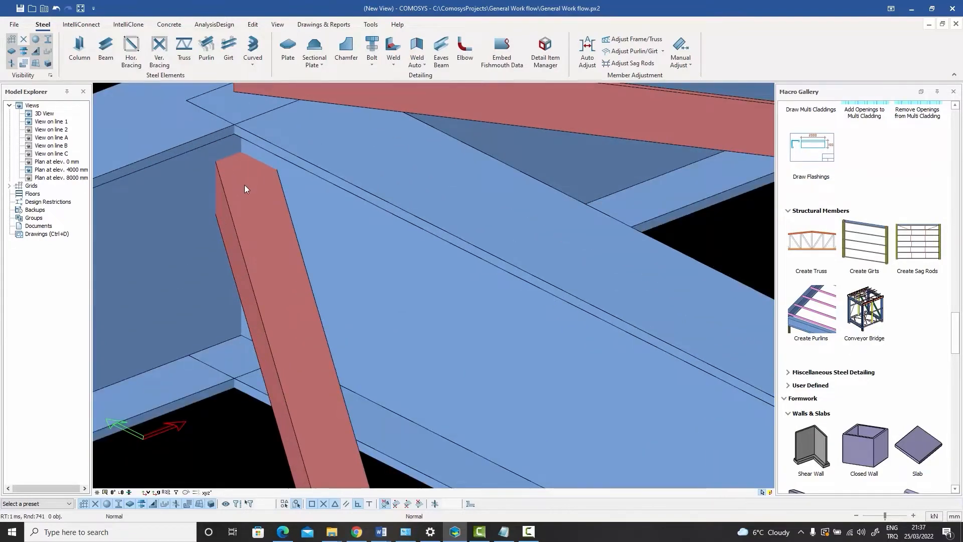
scroll(244, 187, down, 6)
scroll(246, 187, down, 1)
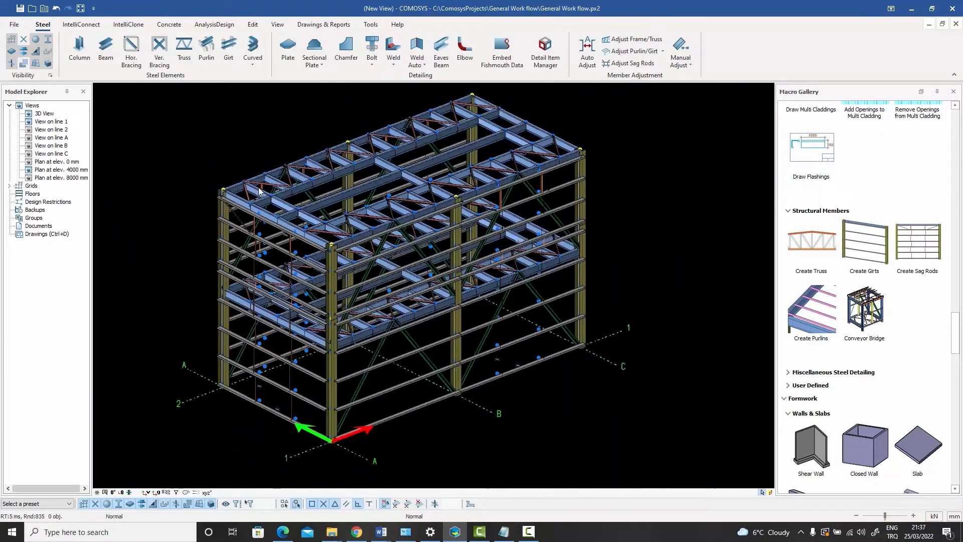
Select only the L60*6 horizontal braces from the whole frame, grouping the profiles by section name and beam group.
middle_drag(285, 194, 332, 207)
scroll(295, 205, down, 1)
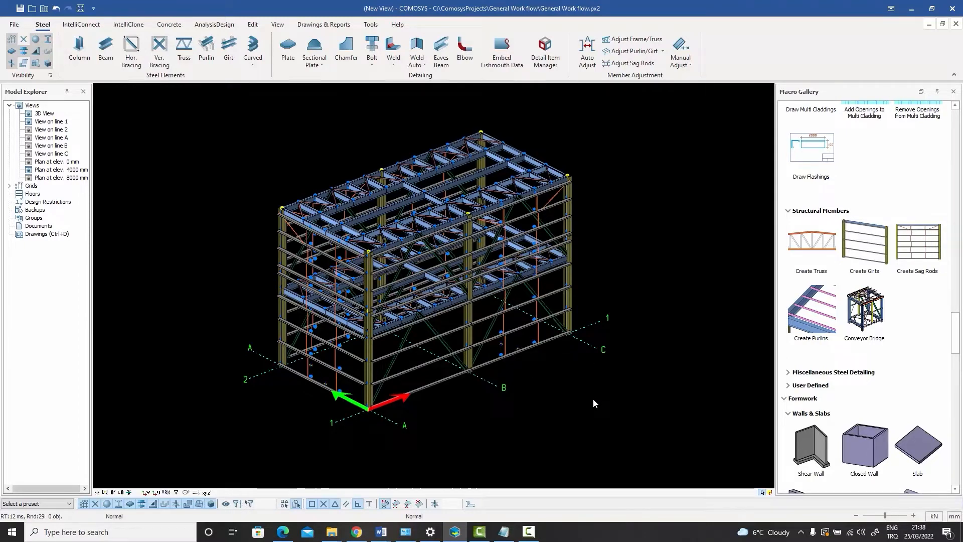
drag(594, 401, 212, 119)
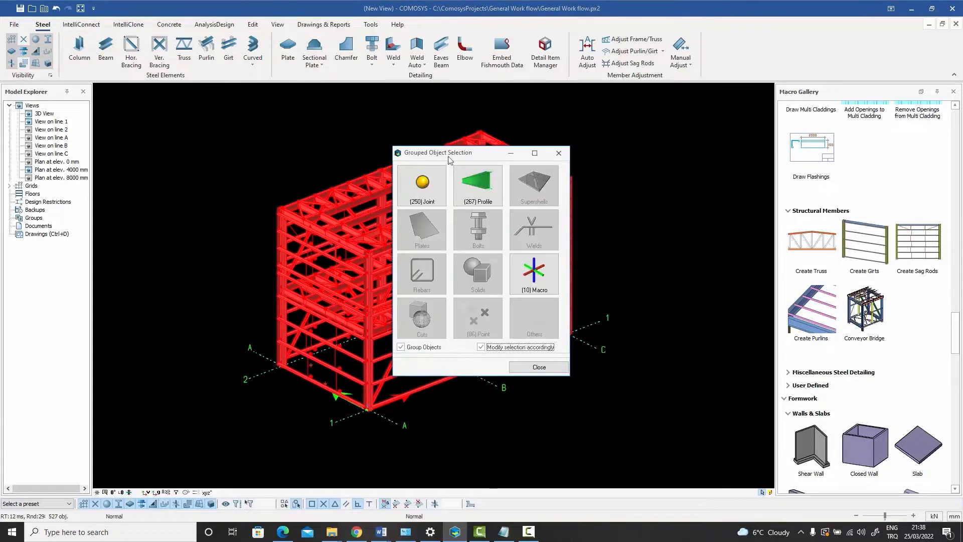
click(476, 188)
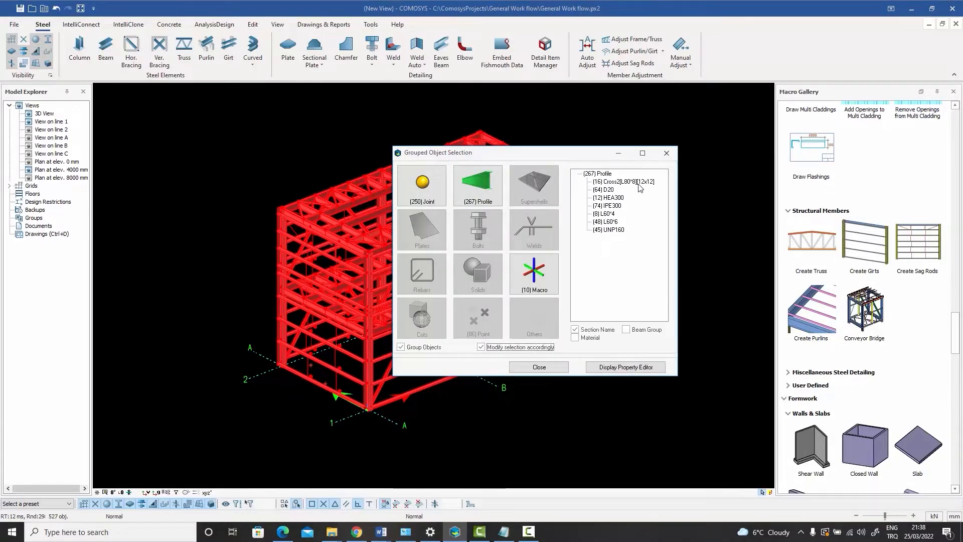
click(627, 331)
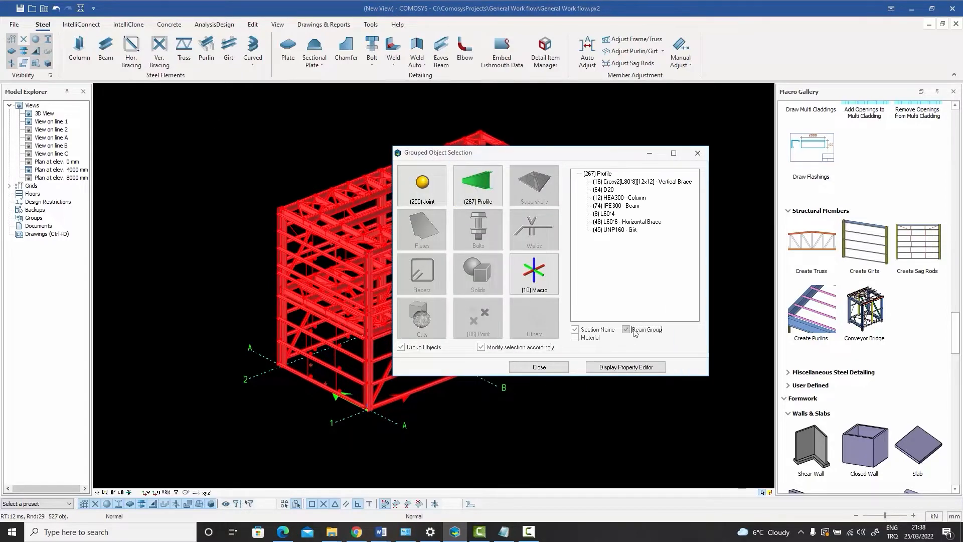
double_click(631, 222)
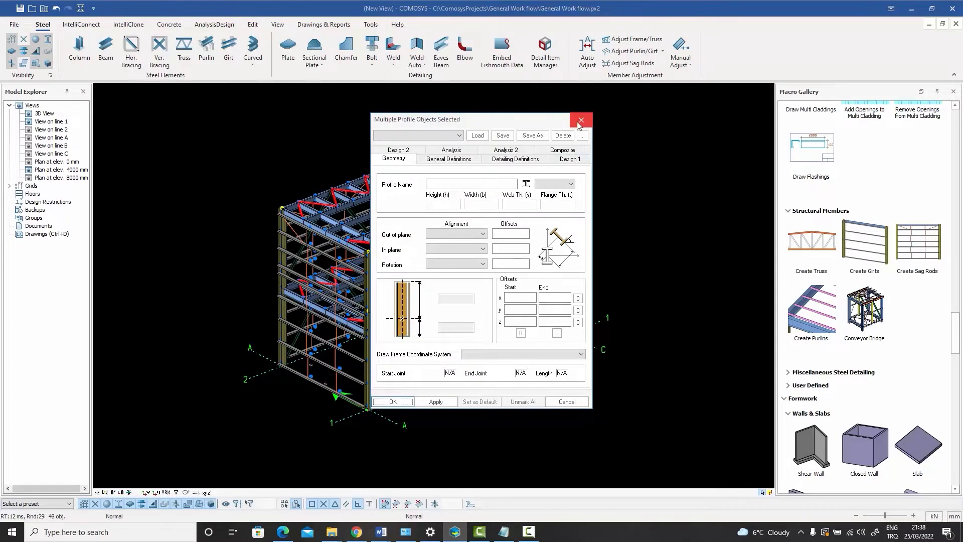
click(580, 121)
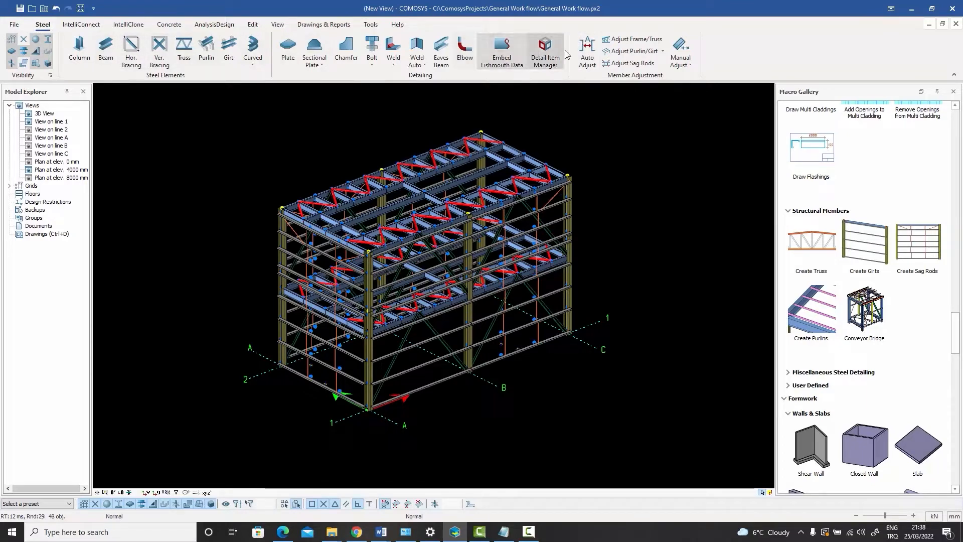
Review the Auto Adjust settings for horizontal and vertical bracing, trusses, column, beam and frame splices, sag rods and twins.
click(589, 52)
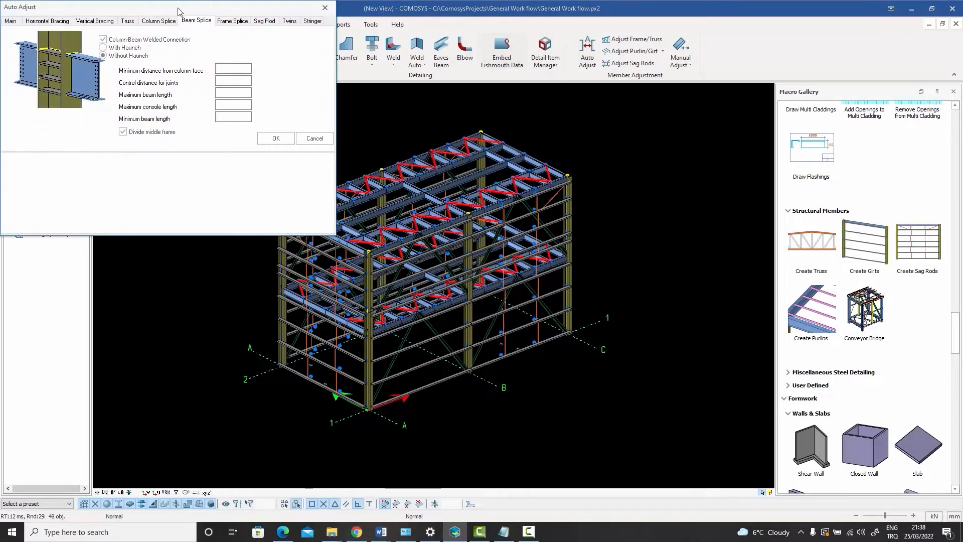
drag(179, 9, 702, 53)
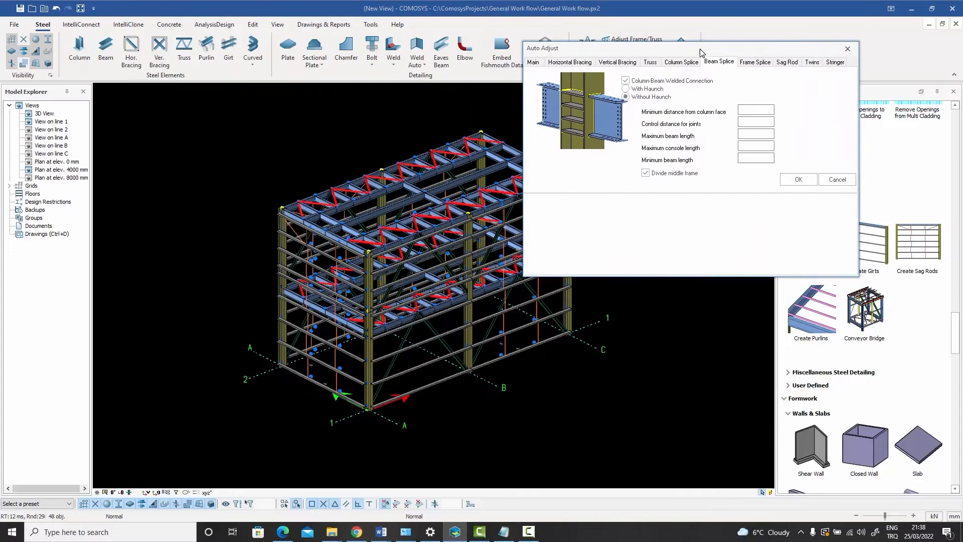
click(575, 67)
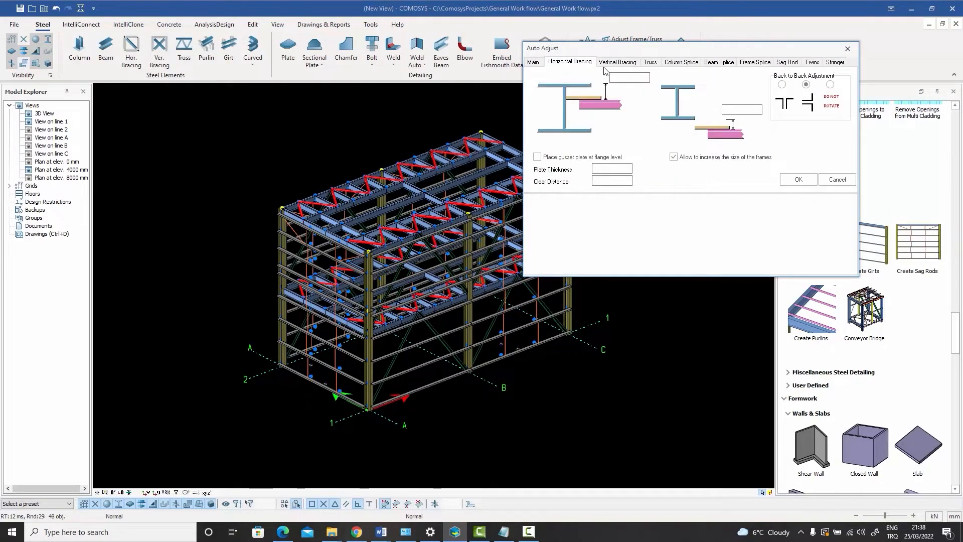
click(621, 64)
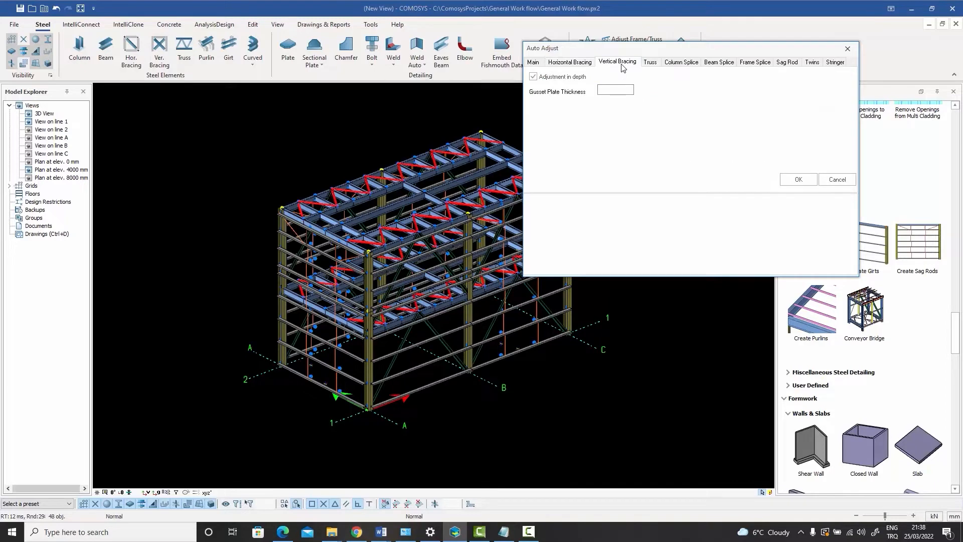
click(650, 63)
click(677, 64)
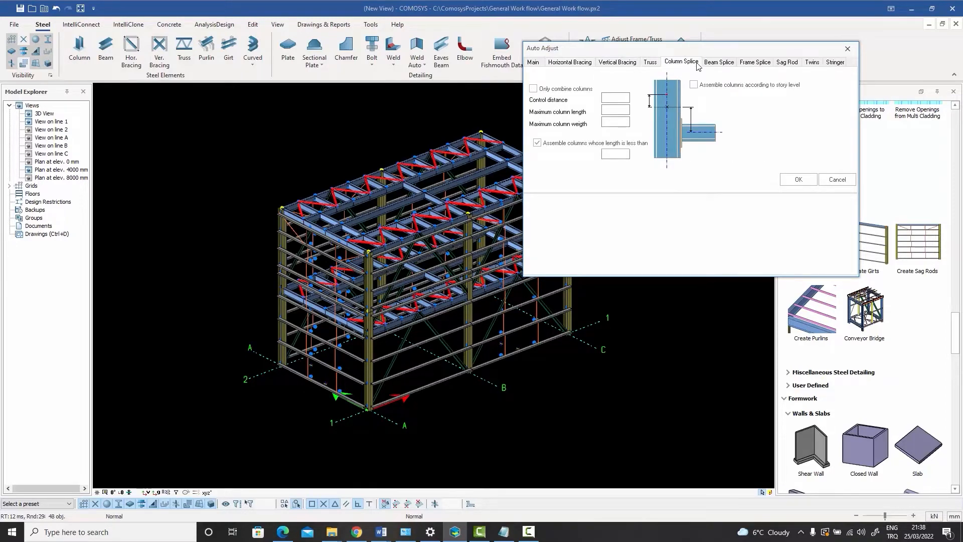
click(718, 63)
click(755, 64)
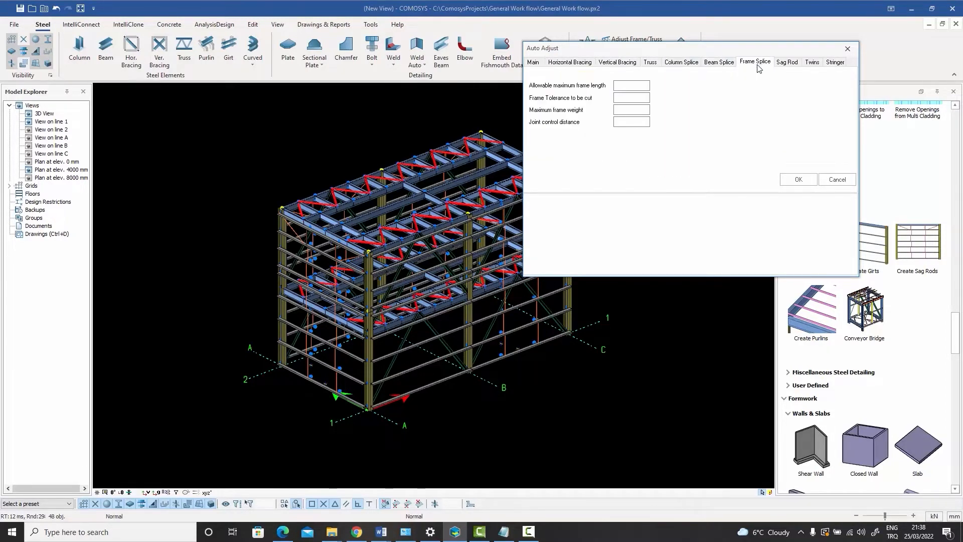
click(786, 65)
click(812, 64)
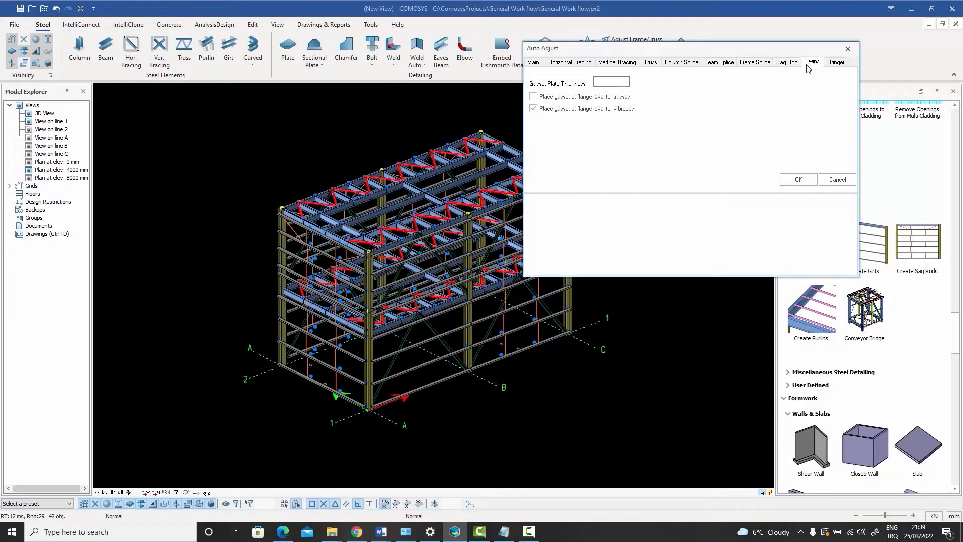
Auto Adjust the selected horizontal braces with a 90 mm vertical distance from the beams' top flange.
click(567, 64)
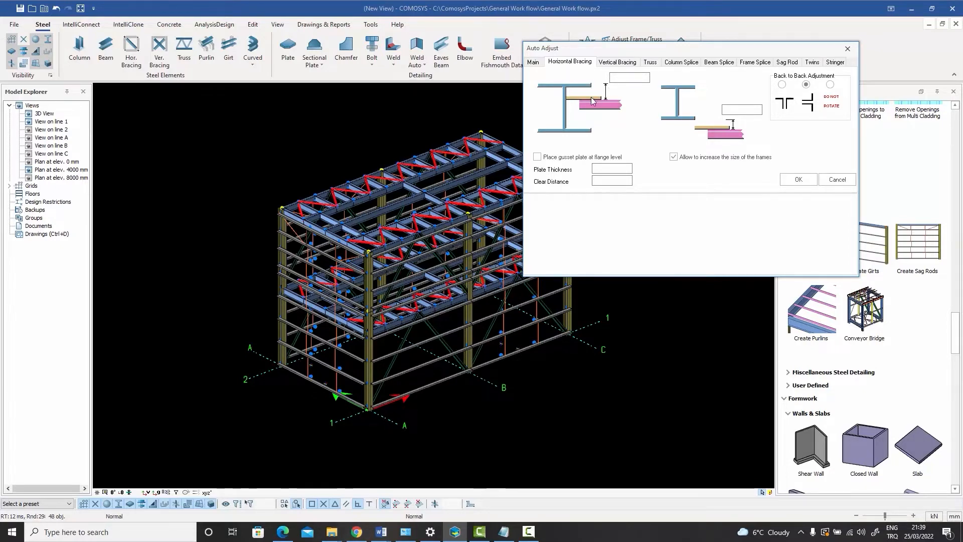
click(639, 81)
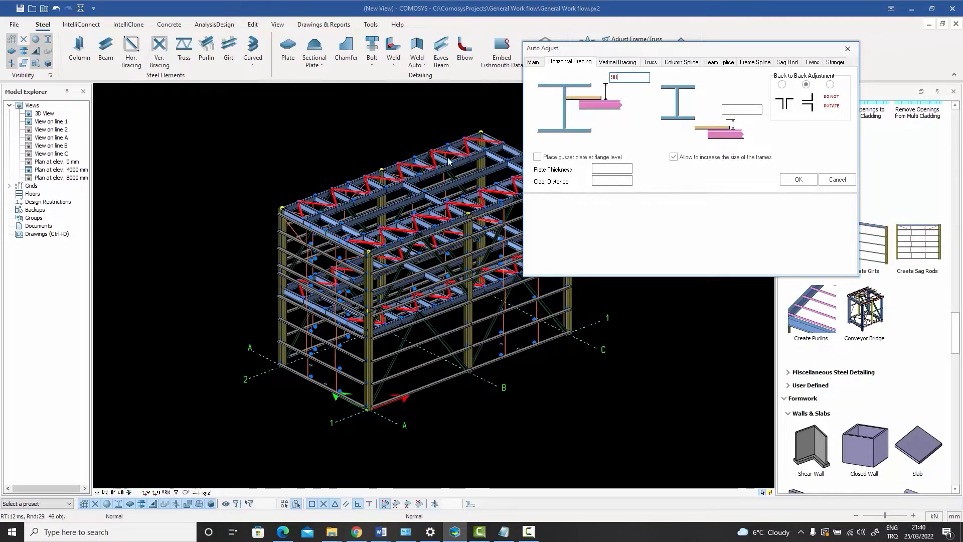
click(797, 180)
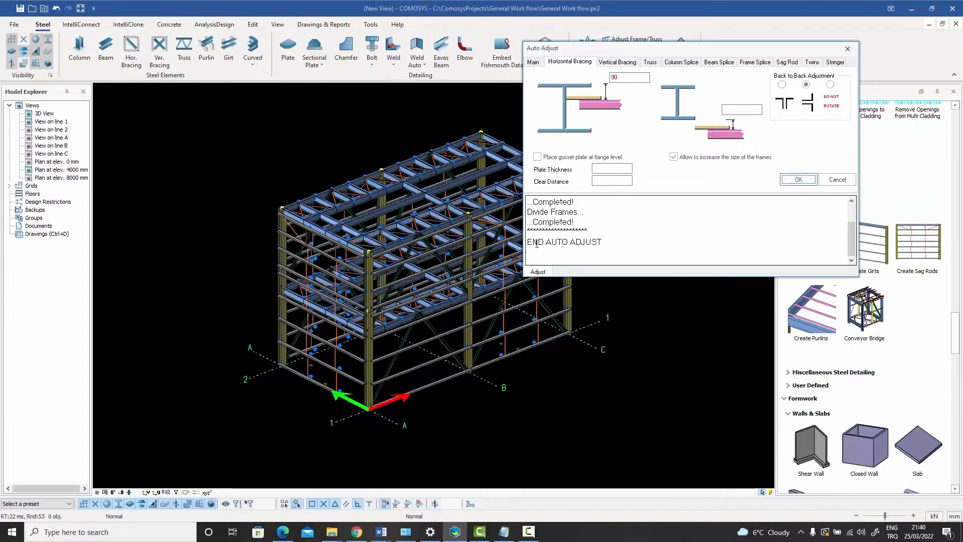
click(848, 48)
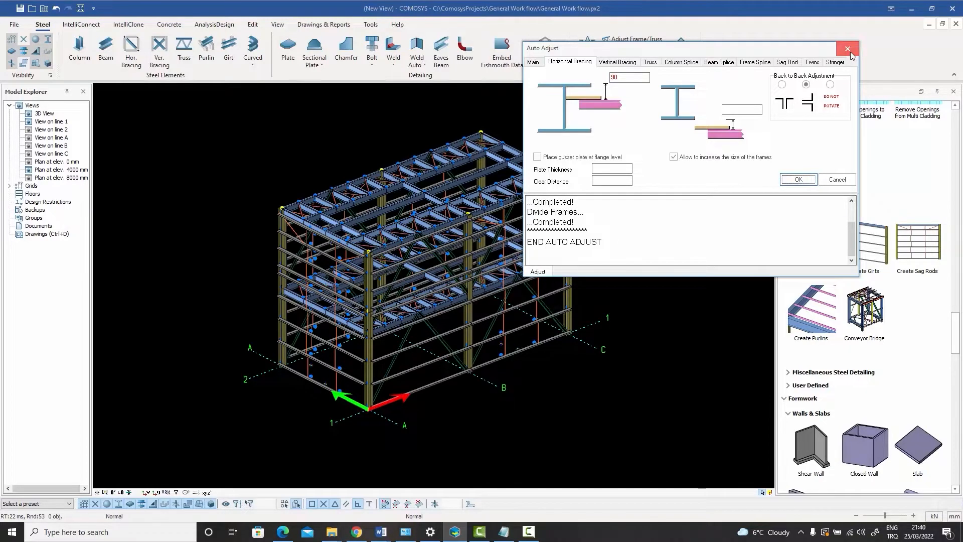
Examine the adjusted horizontal braces and their end positions against the beams on the roof and lower floor.
scroll(335, 191, up, 10)
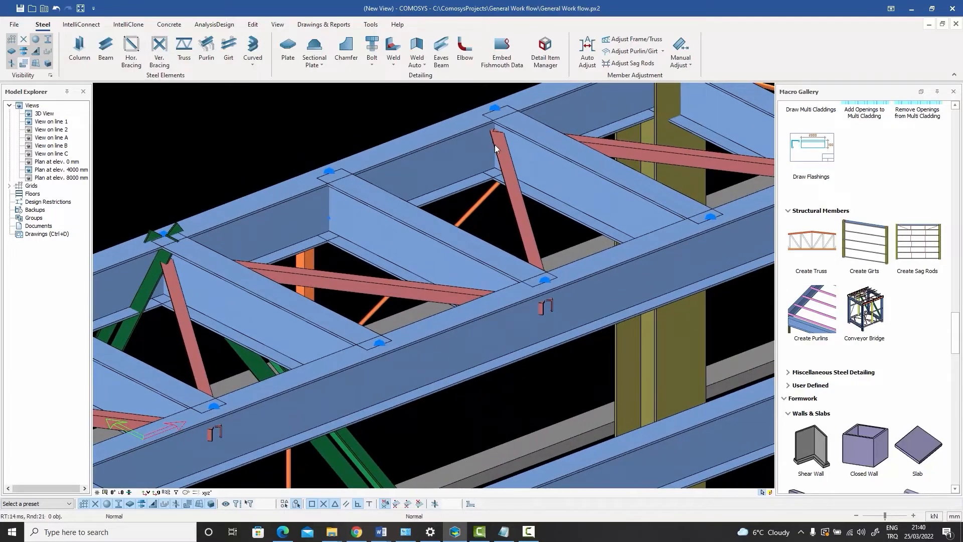
middle_drag(493, 143, 343, 215)
middle_drag(603, 115, 376, 192)
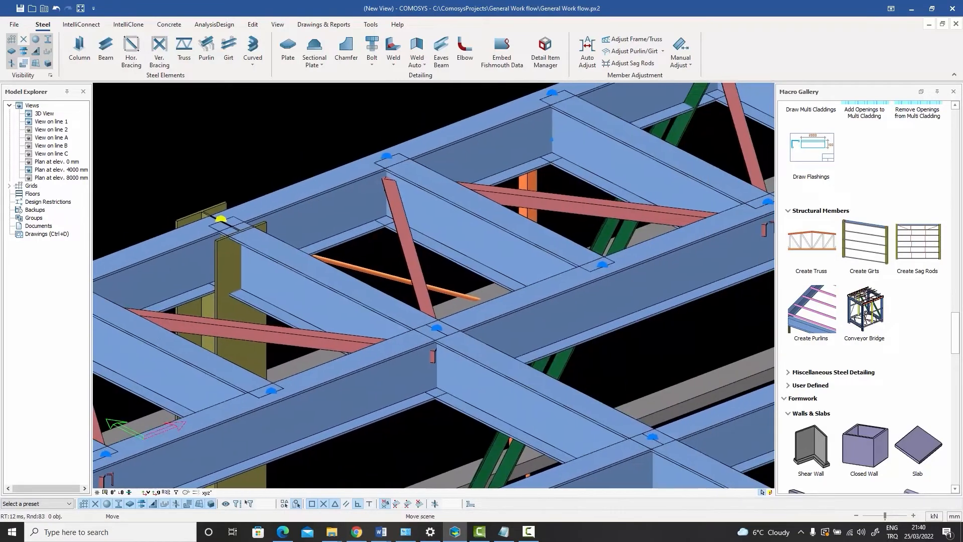
scroll(559, 180, down, 4)
middle_drag(670, 121, 534, 180)
scroll(546, 157, up, 3)
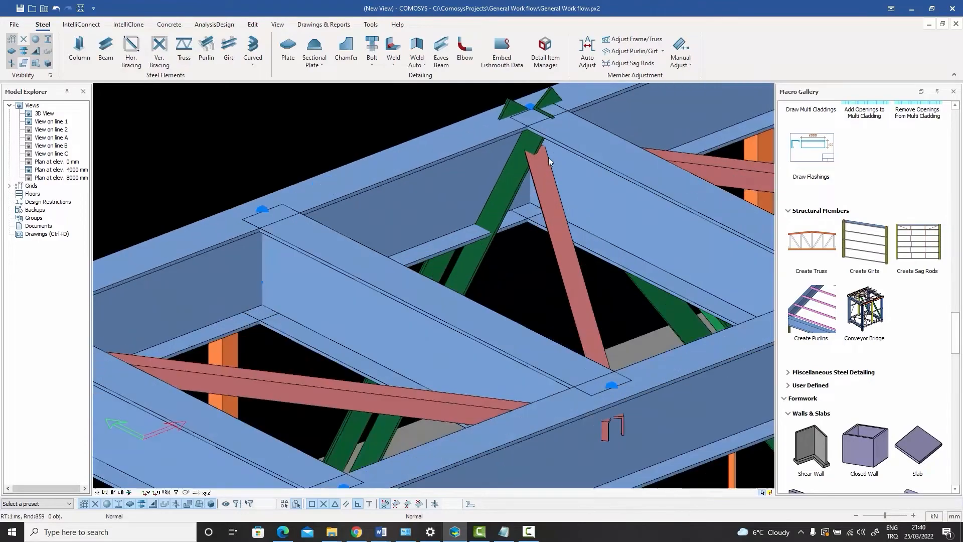
scroll(541, 148, down, 6)
scroll(492, 187, up, 2)
scroll(492, 187, down, 5)
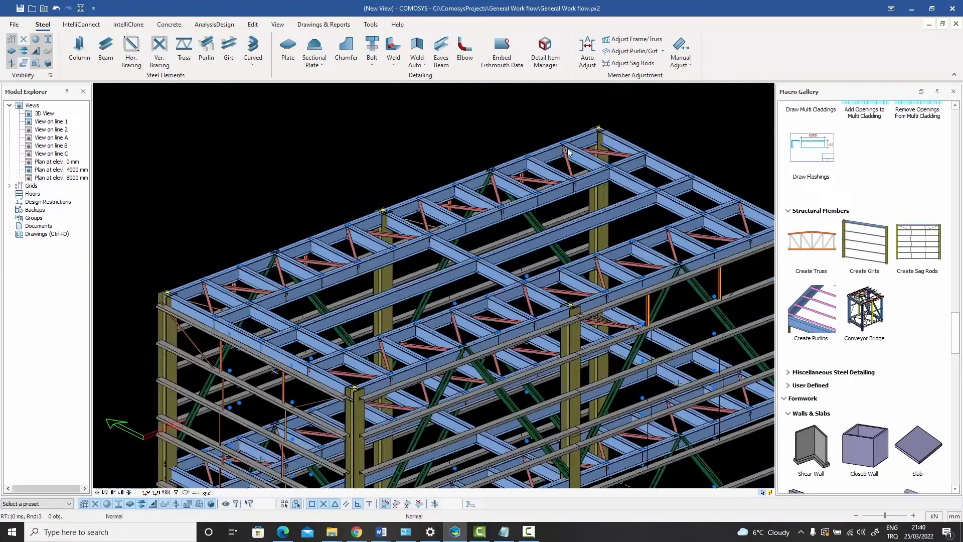
scroll(675, 297, up, 6)
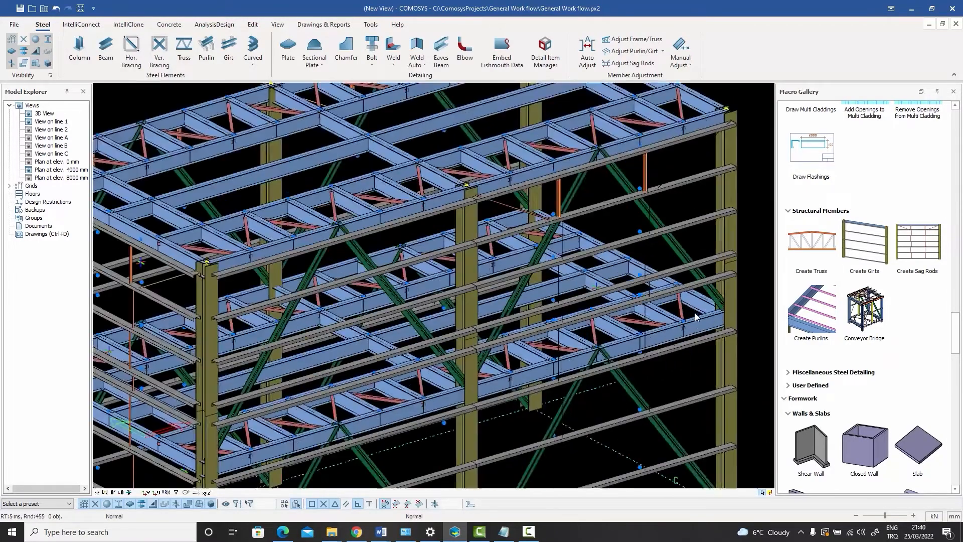
scroll(673, 294, down, 2)
scroll(672, 293, down, 5)
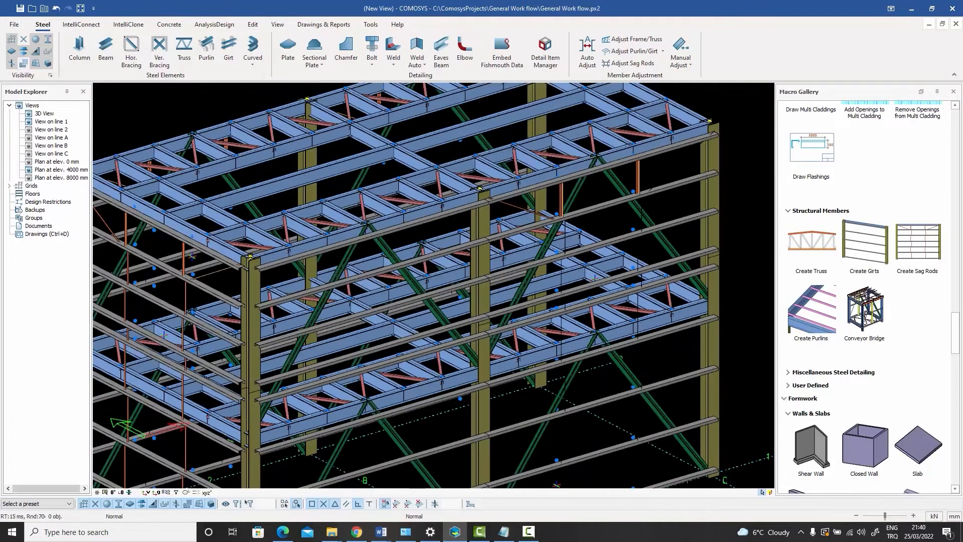
Check the horizontal brace ends in the lower floor's corner bay against the whole frame.
scroll(258, 300, up, 6)
scroll(258, 300, up, 2)
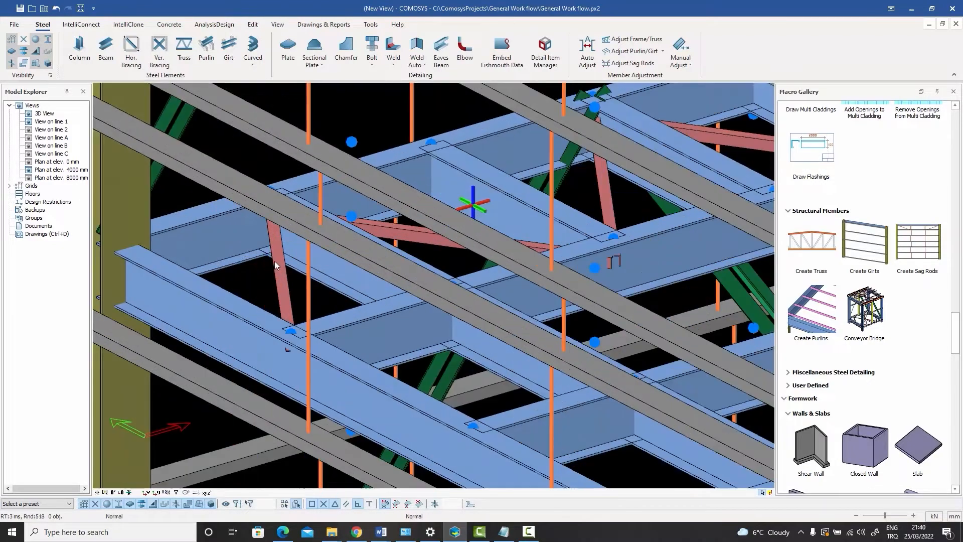
scroll(274, 269, down, 8)
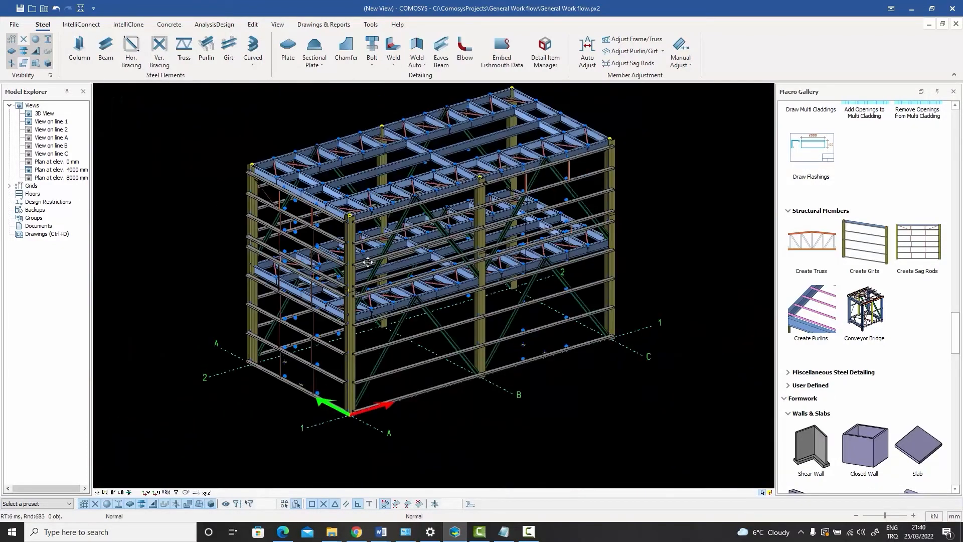
middle_drag(368, 262, 369, 284)
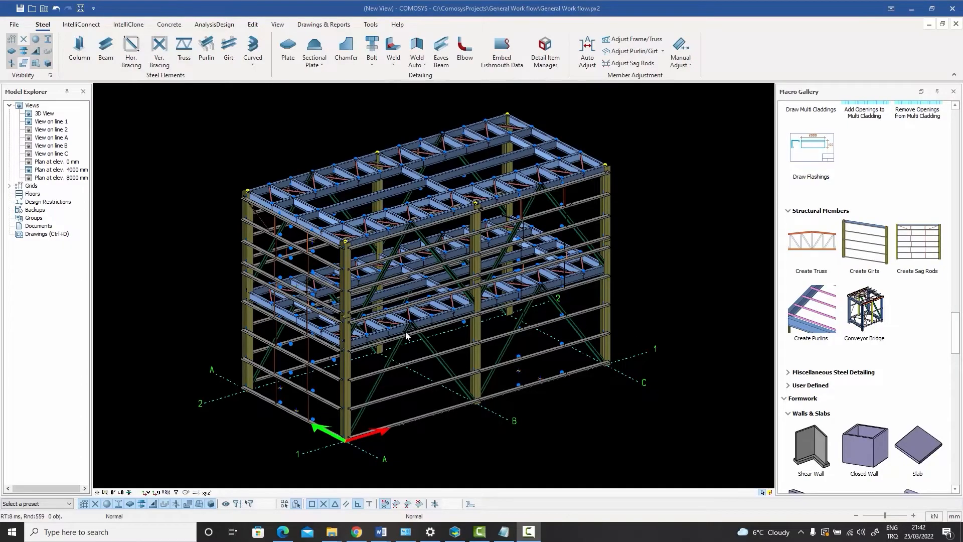
Inspect a vertical brace's upper end at the lower-floor beam joint in solid, wireframe and centreline display.
scroll(423, 326, up, 5)
scroll(421, 325, up, 4)
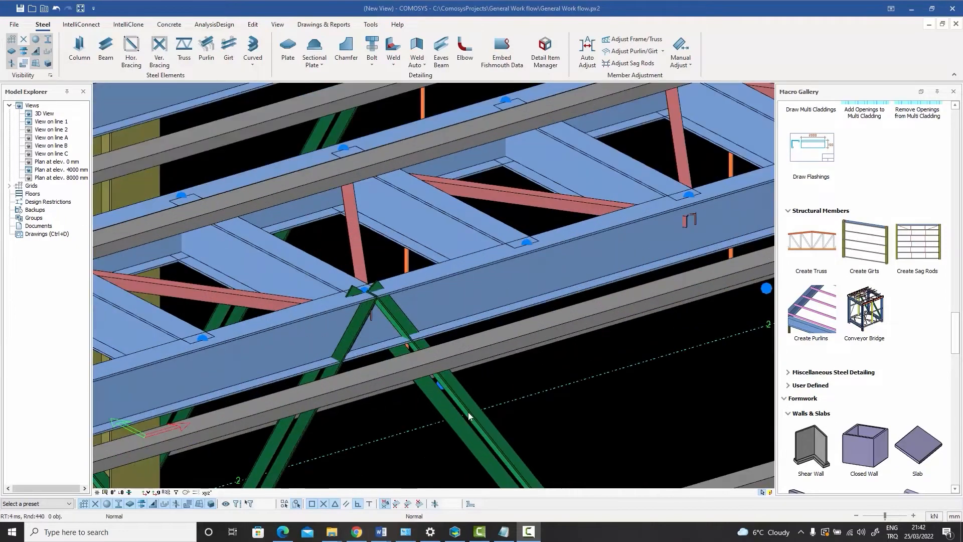
click(426, 346)
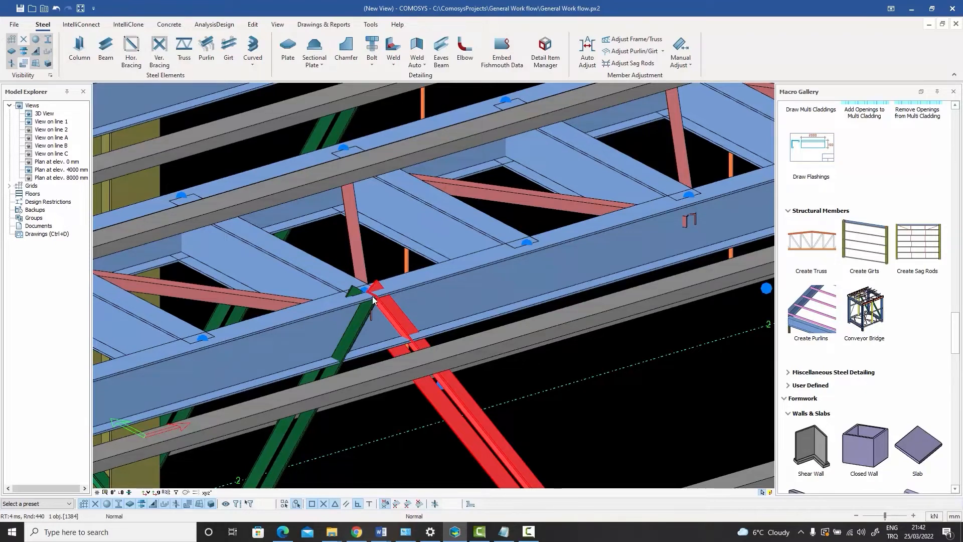
key(ctrl+2)
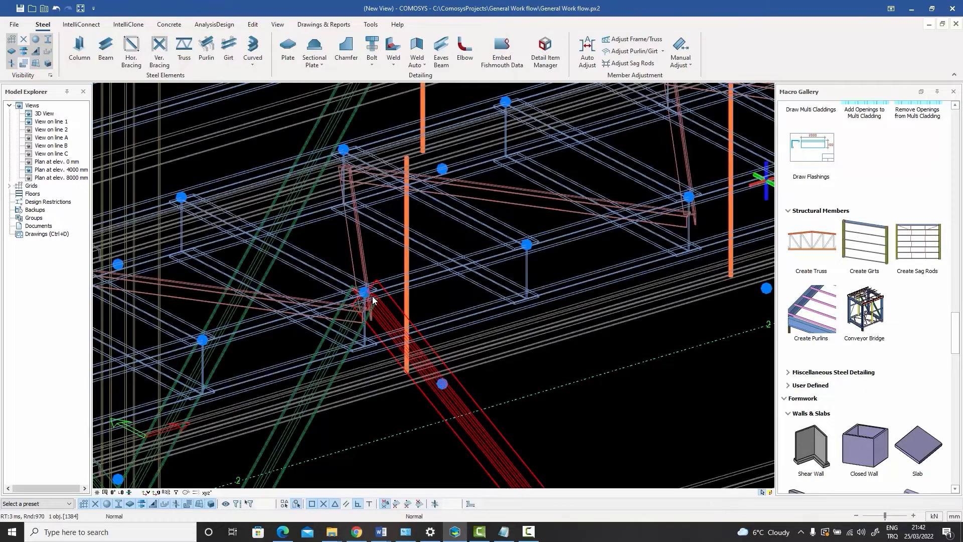
key(ctrl+1)
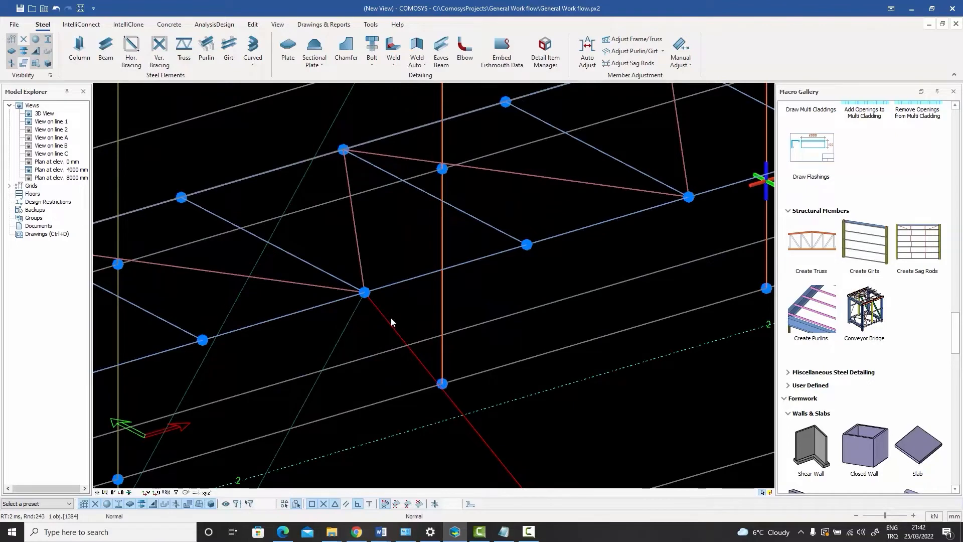
key(ctrl+3)
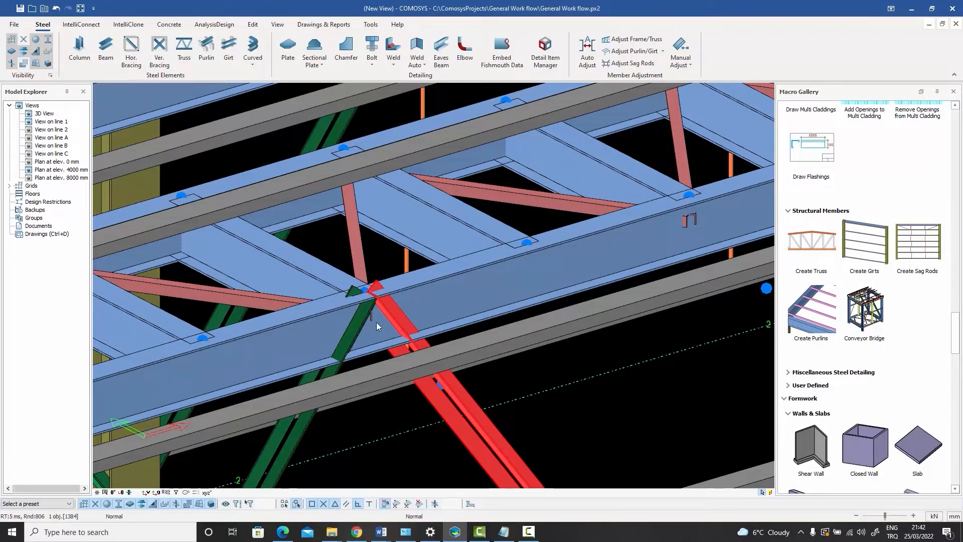
scroll(373, 311, down, 10)
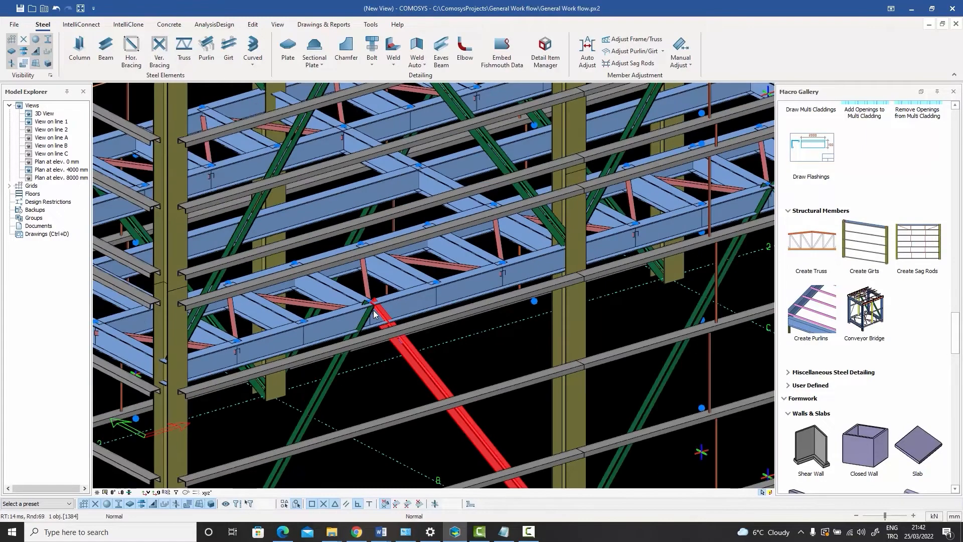
key(Escape)
Select only the Cross2[L80*8][12x12] vertical braces from the whole frame, grouping the profiles by section name and beam group.
middle_drag(585, 338, 614, 338)
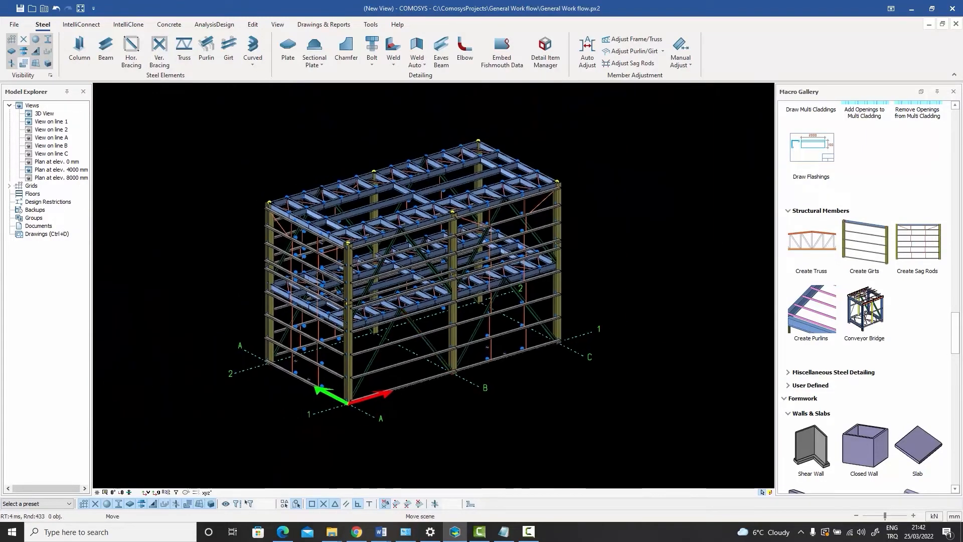
drag(604, 415, 248, 143)
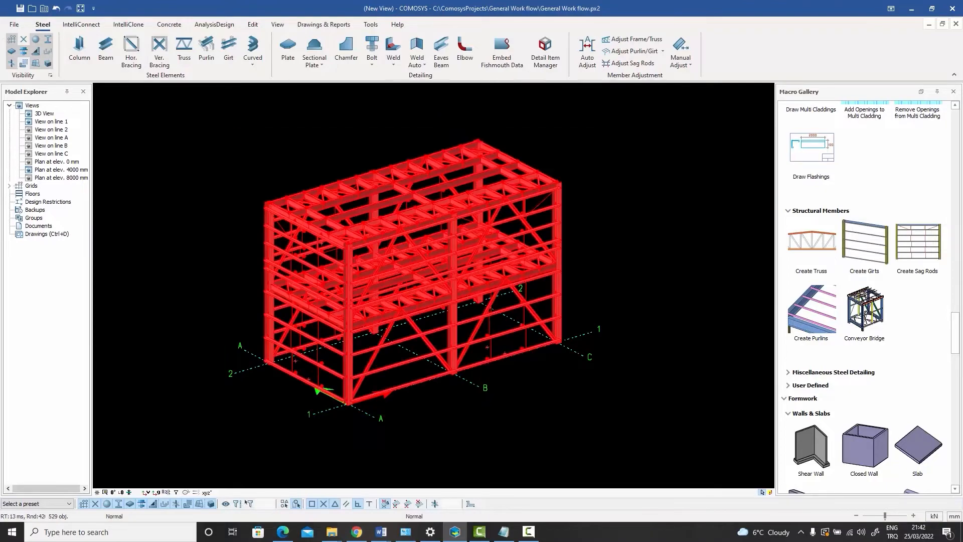
click(477, 183)
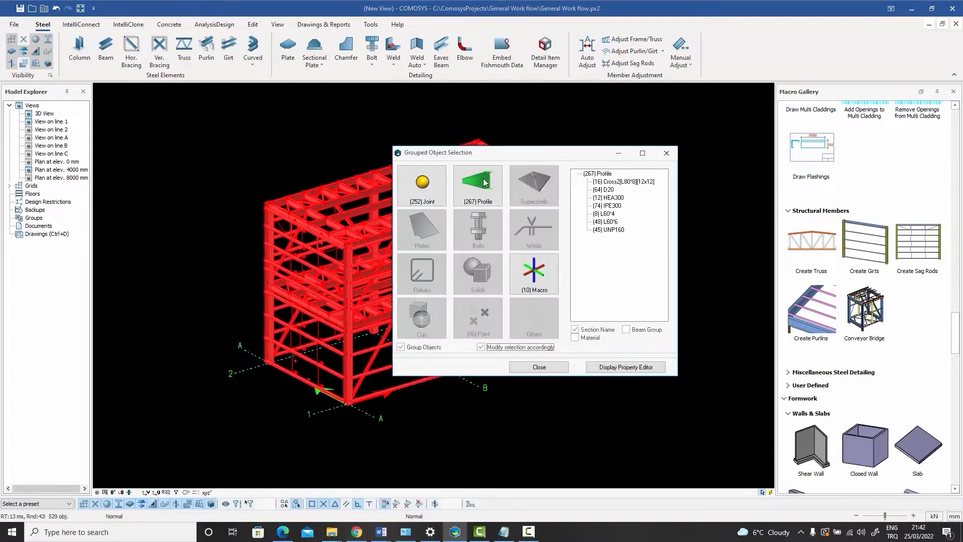
click(626, 329)
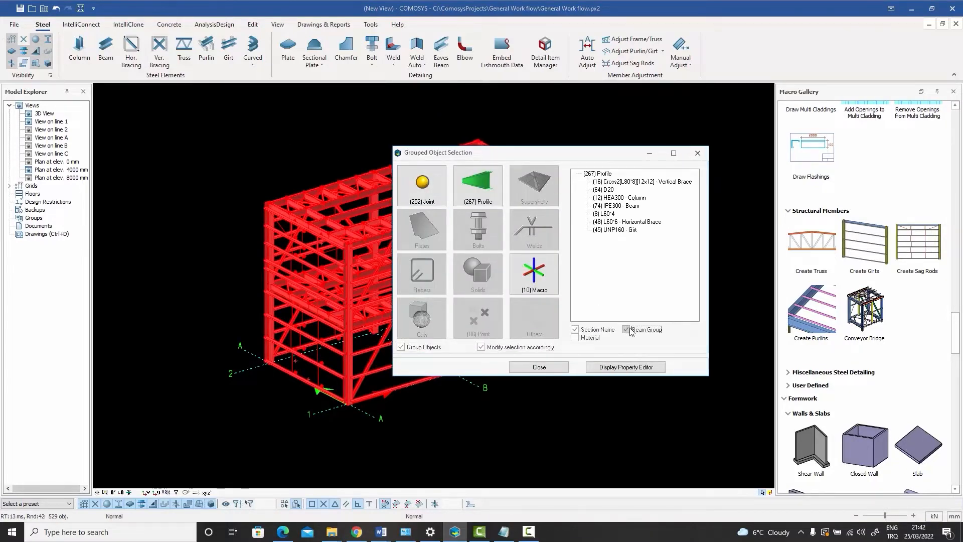
double_click(652, 182)
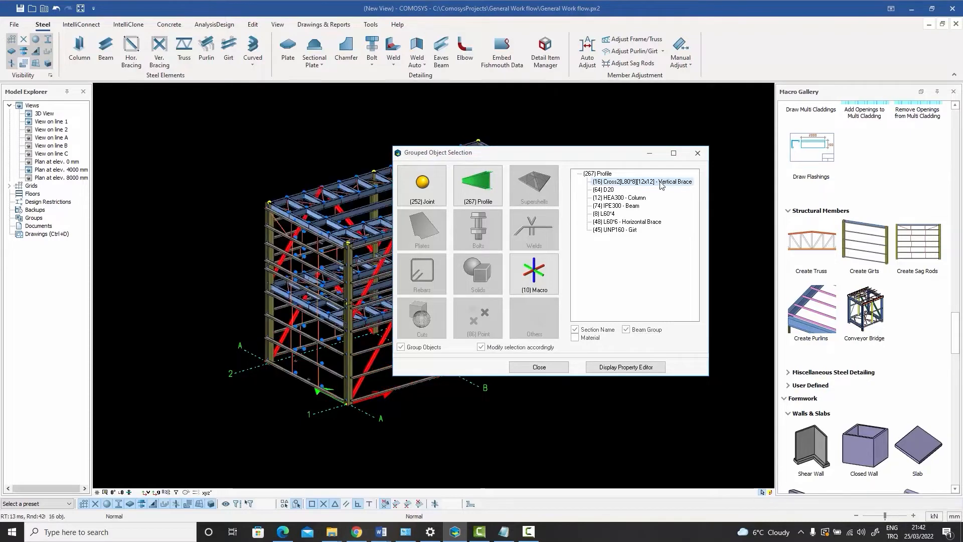
click(581, 119)
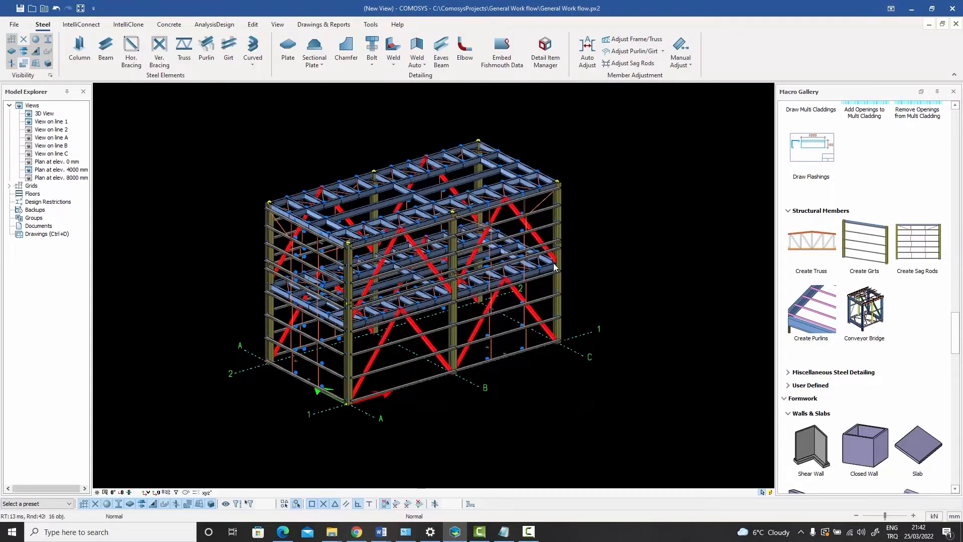
Auto Adjust the selected vertical braces with the current settings and close the adjustment dialog.
click(588, 55)
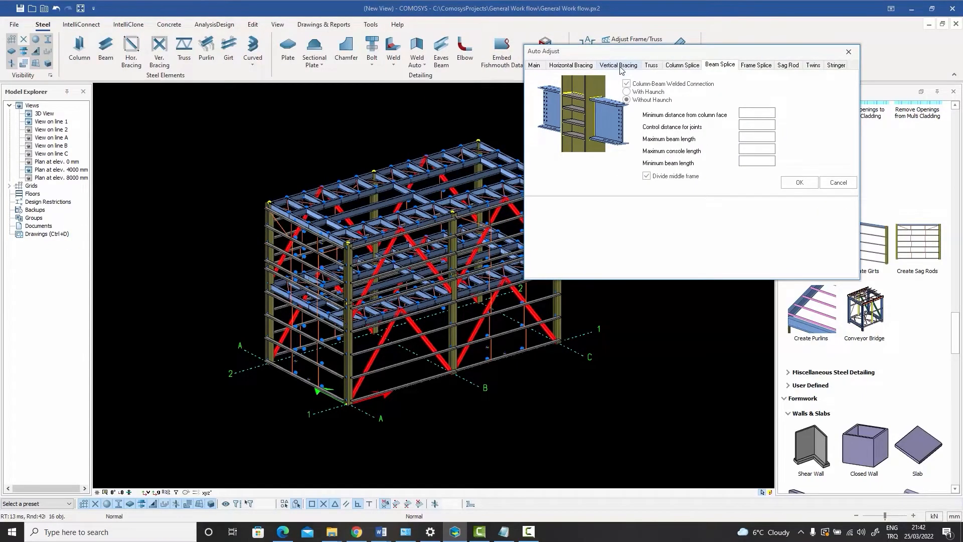
click(799, 183)
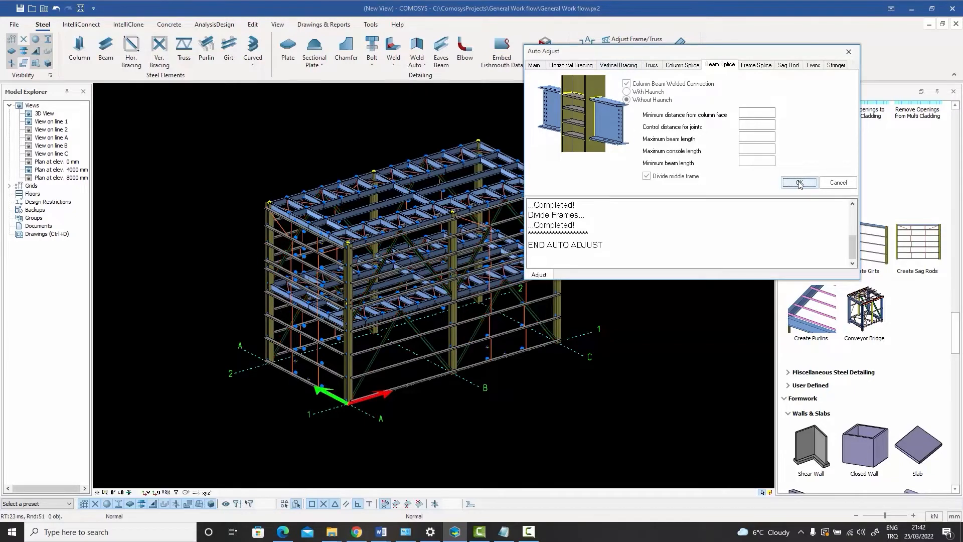
click(848, 52)
Examine the adjusted vertical braces' ends at the lower-floor beams, the corner column and the column base.
scroll(499, 266, up, 10)
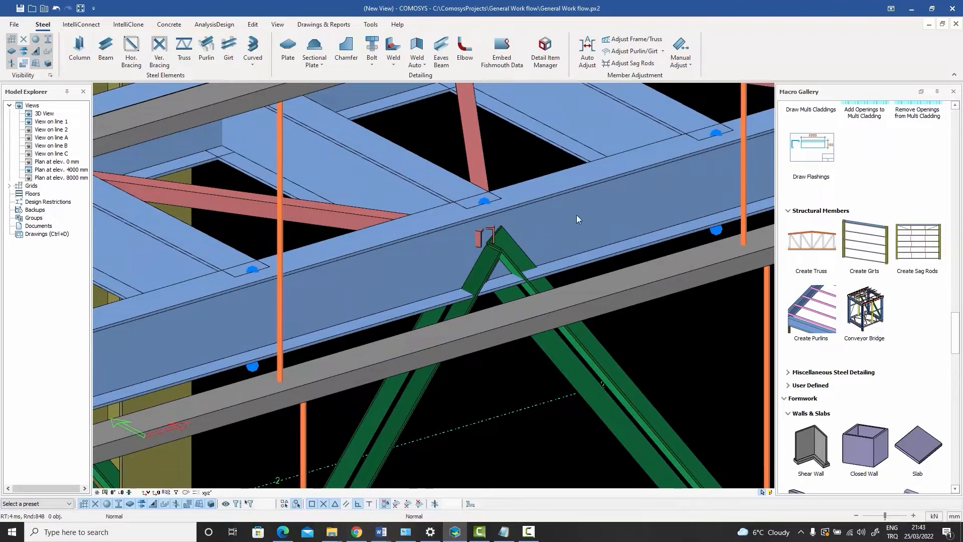
scroll(577, 220, down, 3)
middle_drag(387, 306, 465, 263)
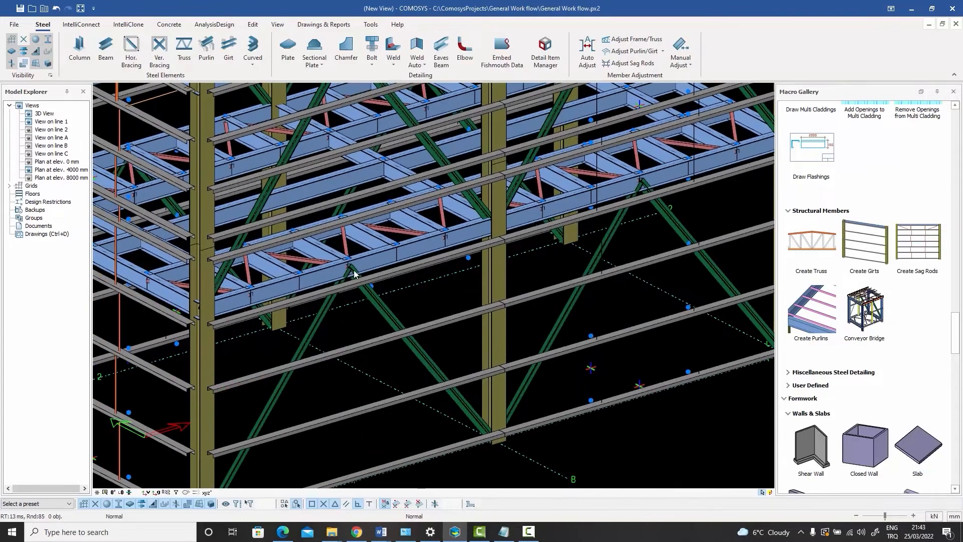
scroll(350, 266, up, 4)
scroll(349, 267, down, 6)
middle_drag(349, 266, 245, 257)
scroll(314, 153, up, 6)
scroll(314, 153, down, 1)
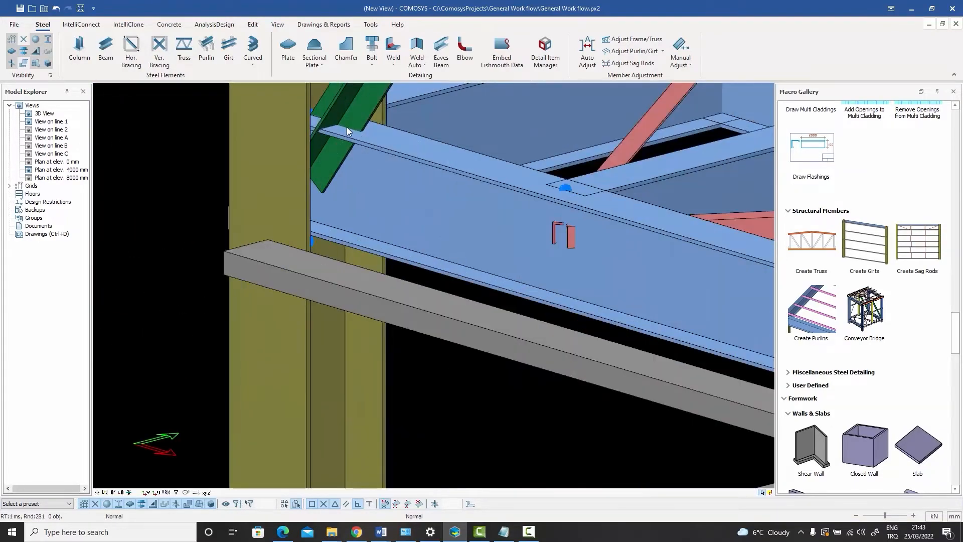
scroll(365, 205, down, 7)
scroll(357, 300, up, 5)
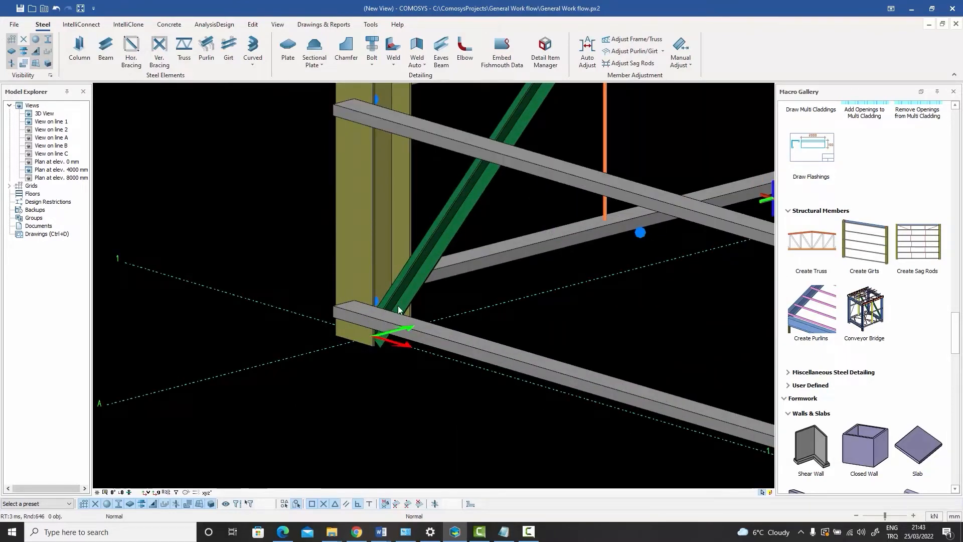
scroll(377, 313, down, 5)
scroll(371, 243, up, 6)
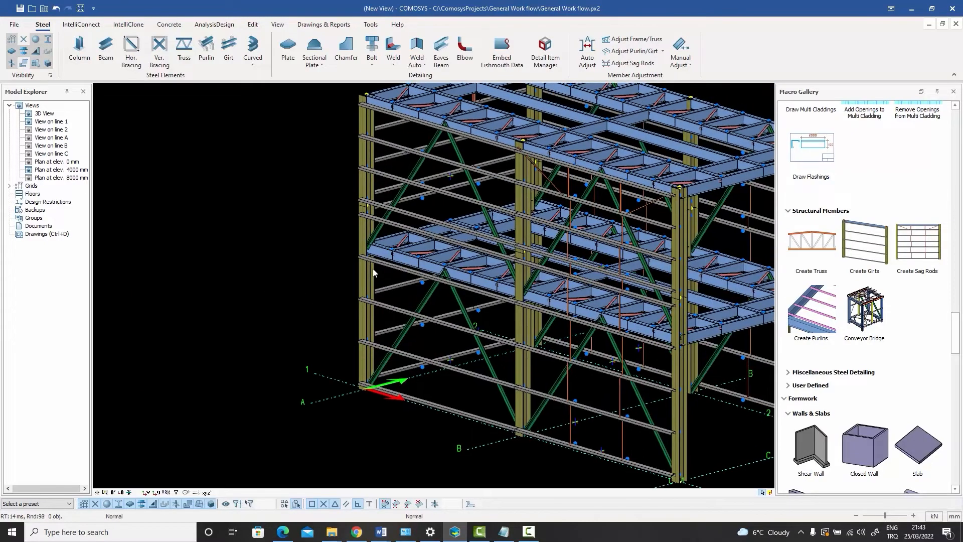
scroll(371, 243, down, 5)
scroll(527, 332, up, 5)
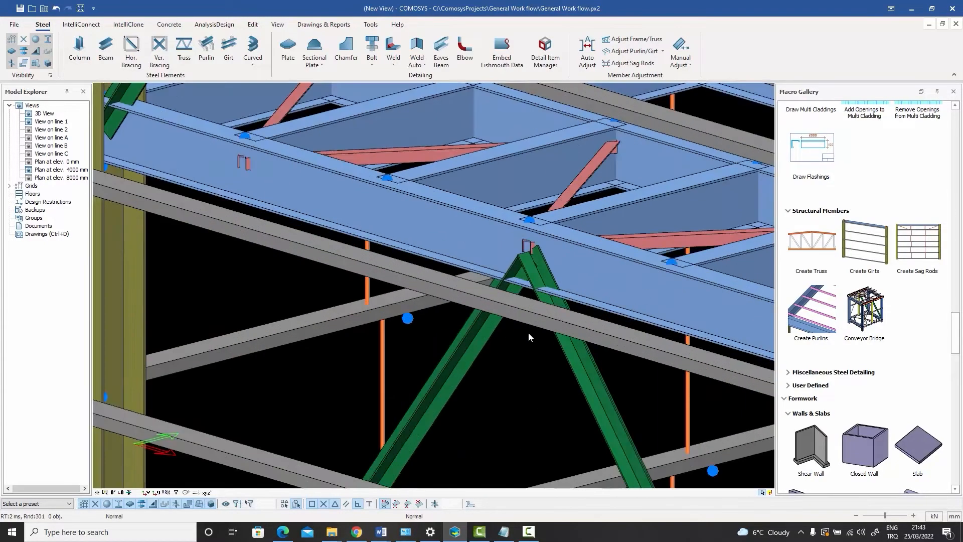
Review the start and end offsets in one adjusted vertical brace's geometry properties, leaving them unmodified.
double_click(486, 340)
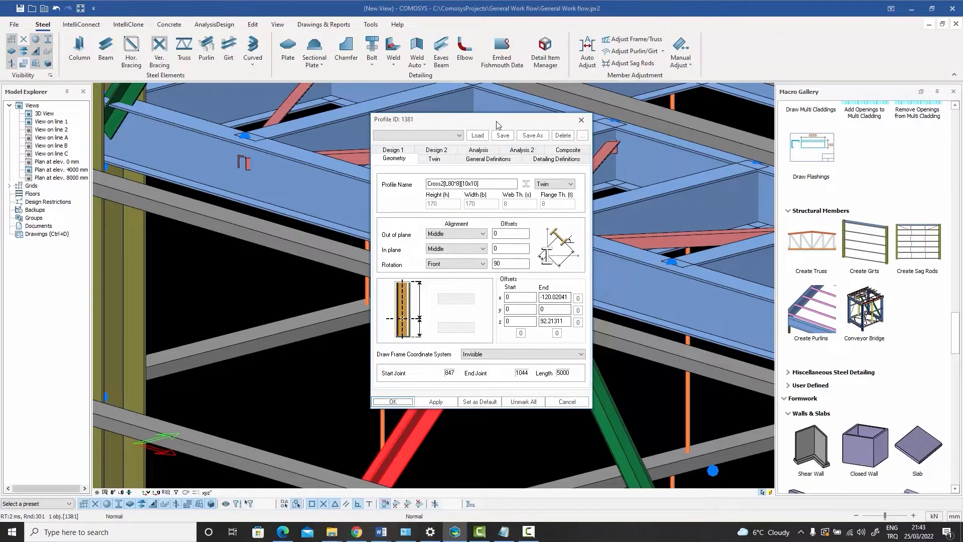
drag(498, 121, 339, 115)
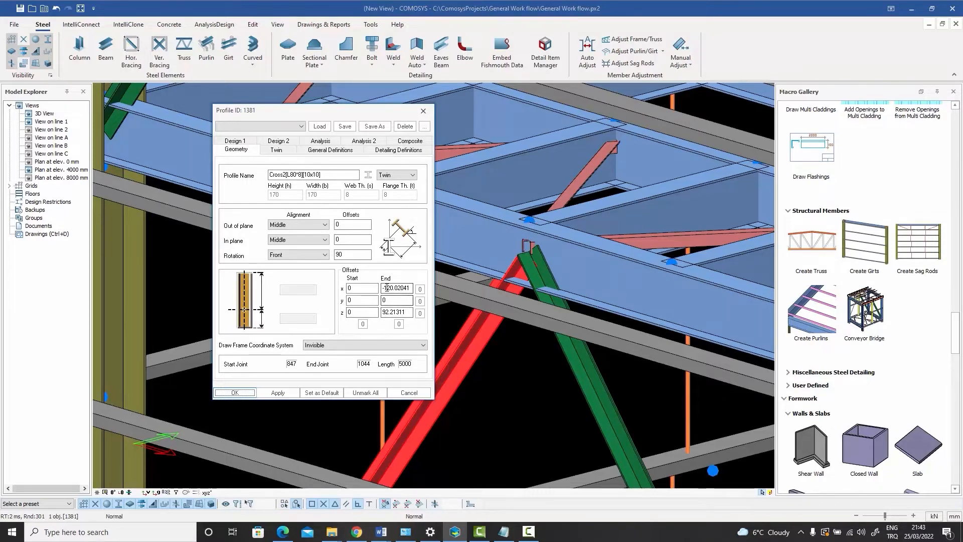
click(424, 111)
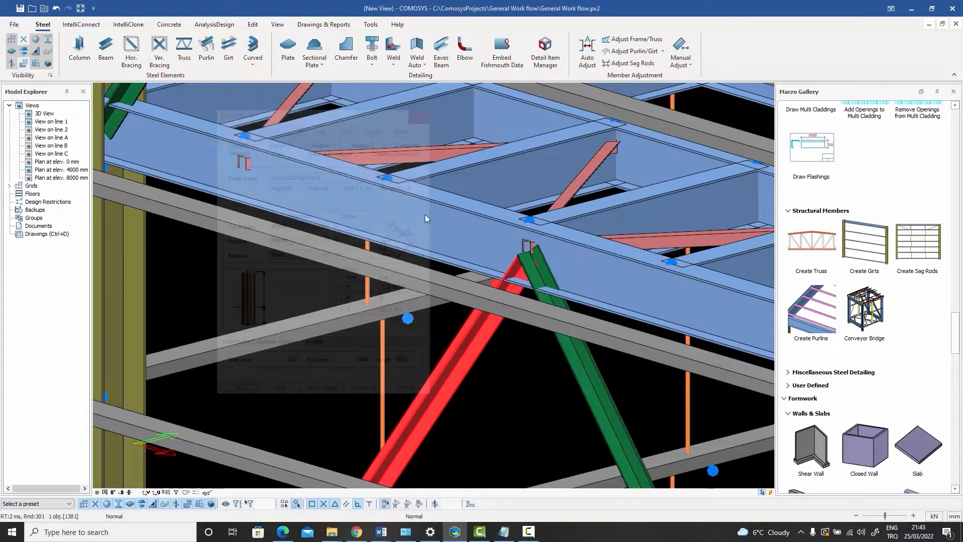
click(413, 336)
Inspect the adjusted bracing across the whole frame, including the roof bays and the lower-floor vertical brace joints.
scroll(432, 318, down, 8)
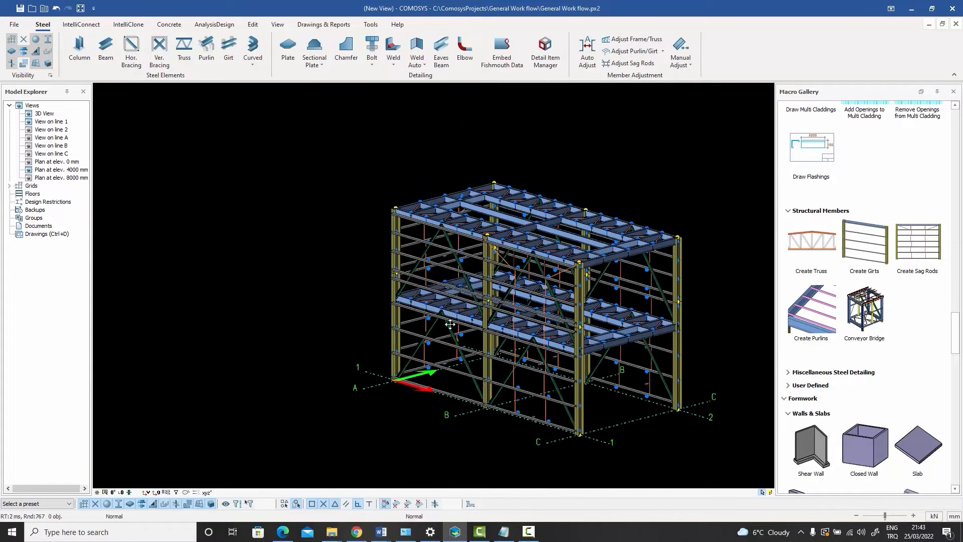
middle_drag(444, 320, 368, 319)
shift+middle_drag(369, 319, 423, 335)
middle_drag(422, 335, 476, 290)
shift+middle_drag(476, 290, 478, 298)
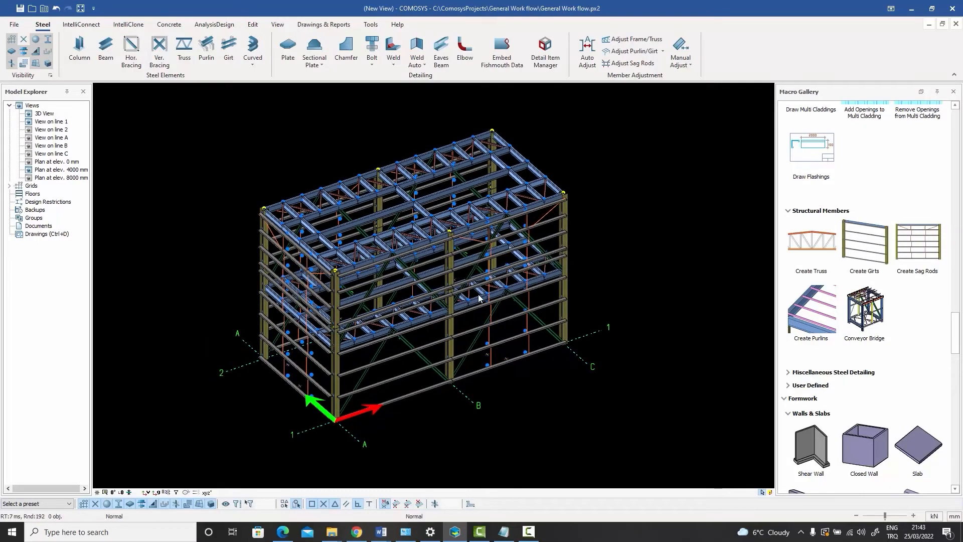
scroll(357, 203, up, 8)
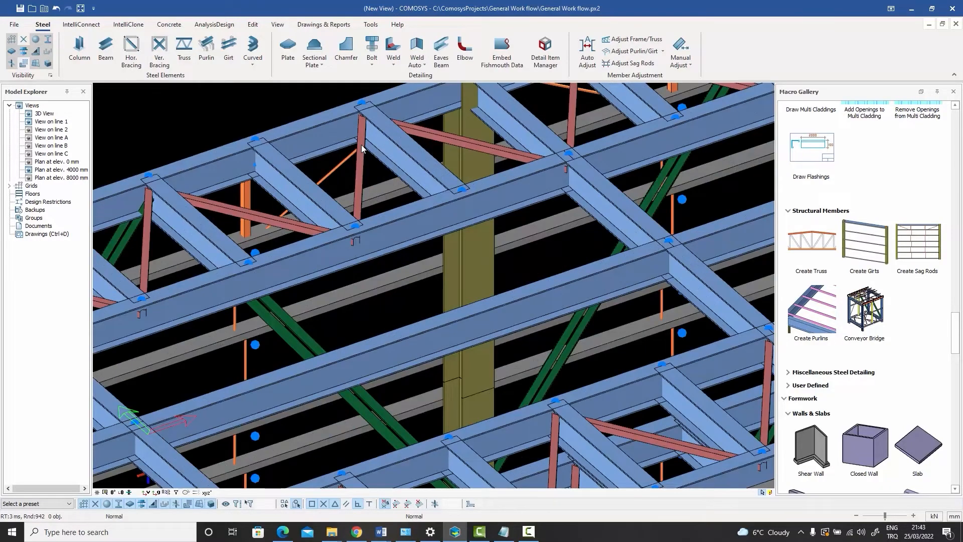
scroll(361, 145, down, 8)
scroll(407, 363, up, 10)
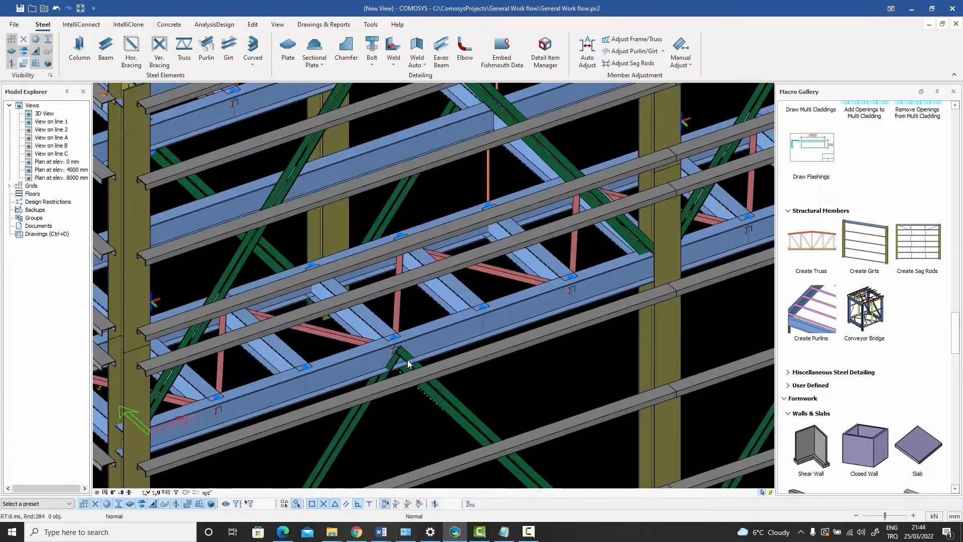
scroll(407, 364, down, 10)
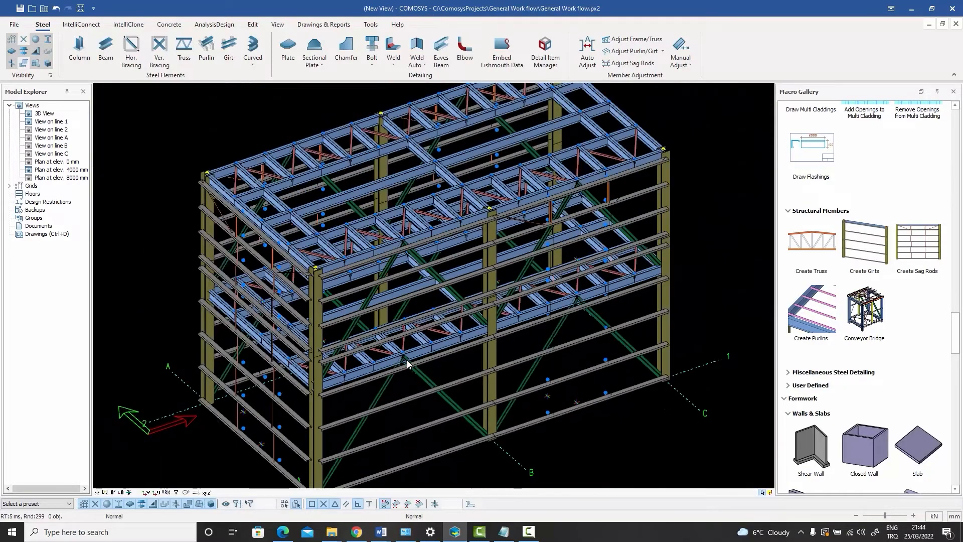
middle_drag(437, 353, 448, 341)
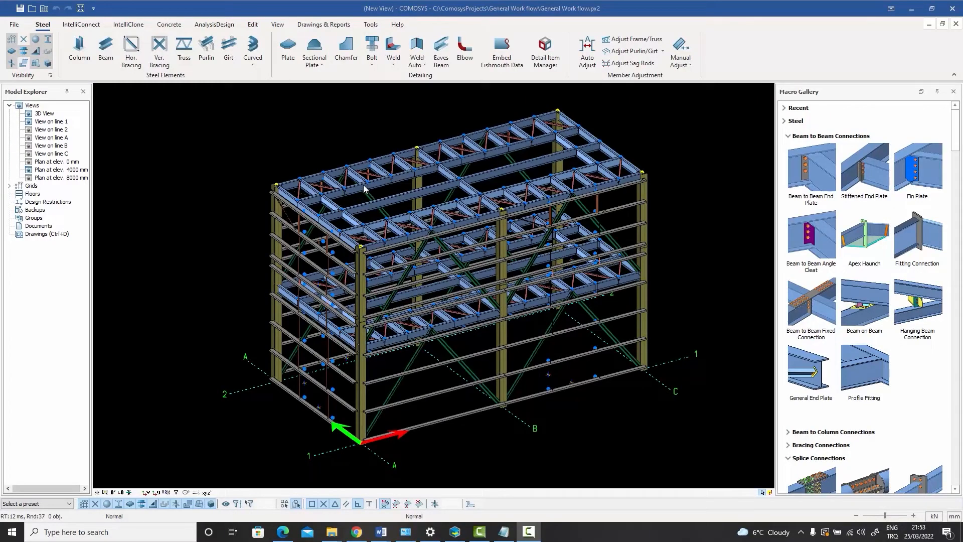
Connect the first intermediate secondary beam to the rear roof edge beam with a Beam to Beam End Plate connection.
scroll(344, 183, up, 10)
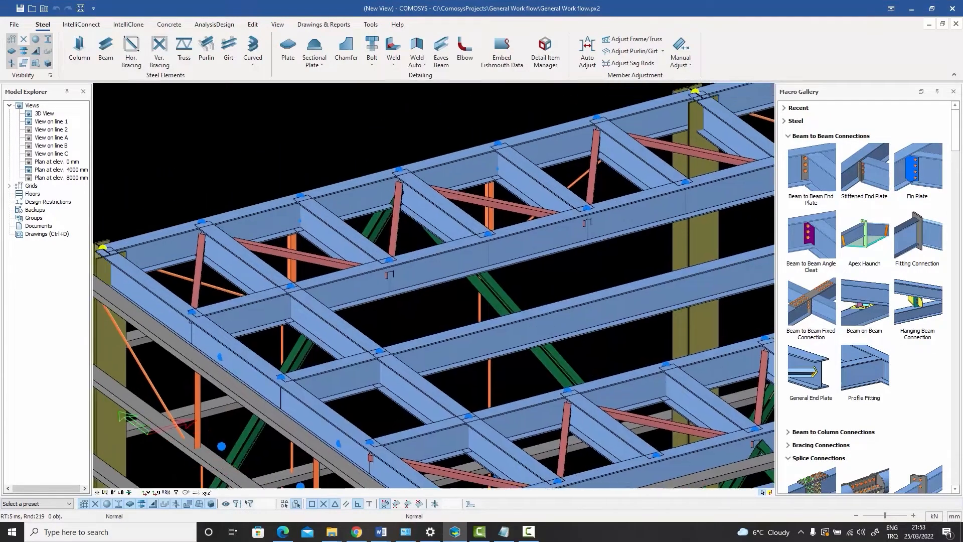
scroll(405, 242, up, 2)
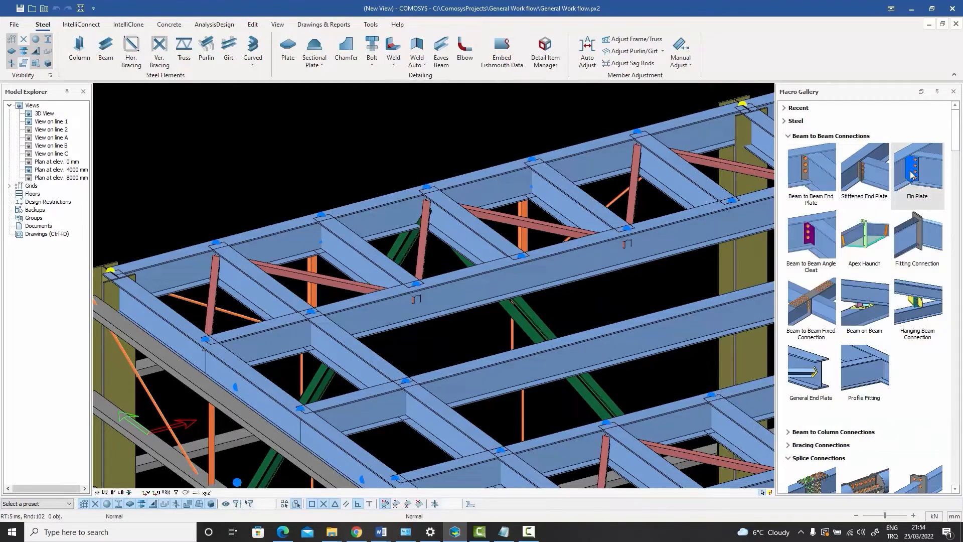
mouse_move(911, 173)
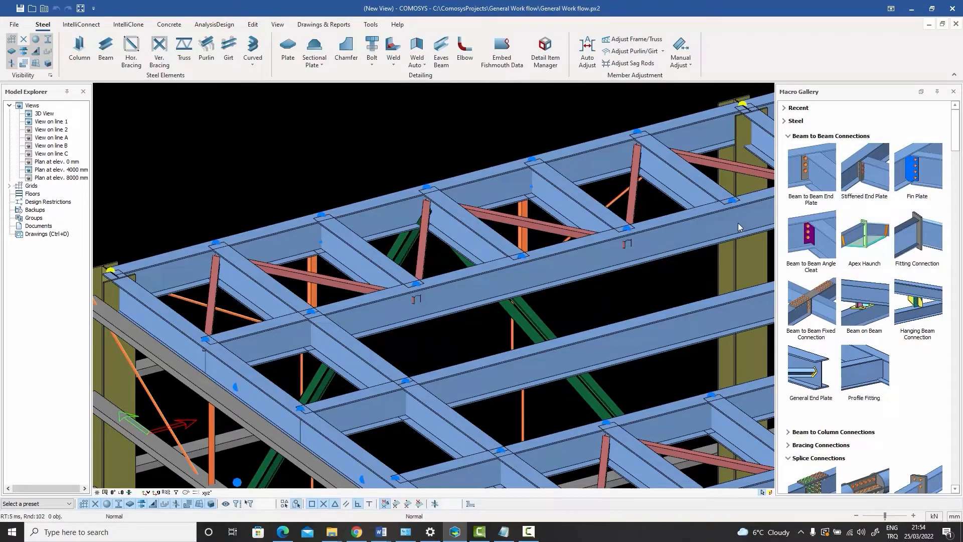
mouse_move(813, 173)
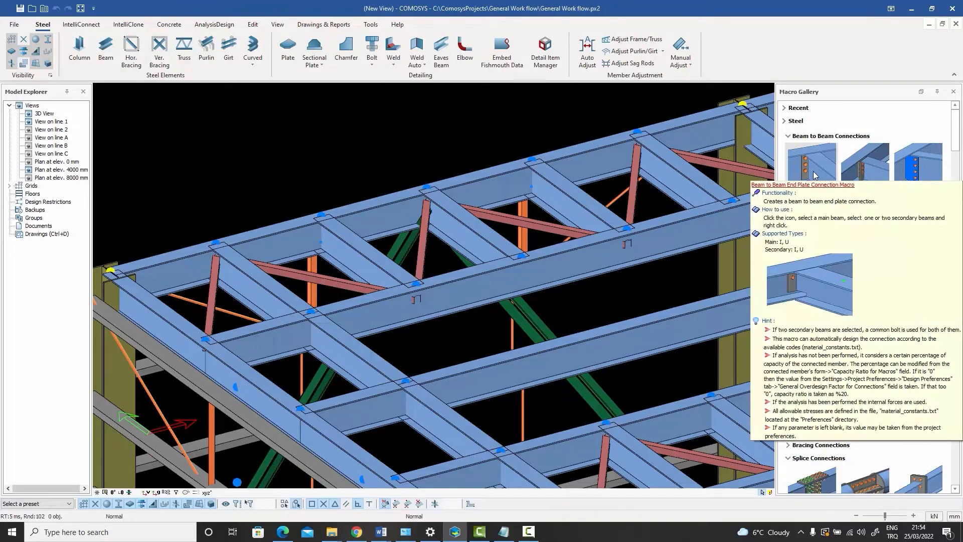
click(804, 204)
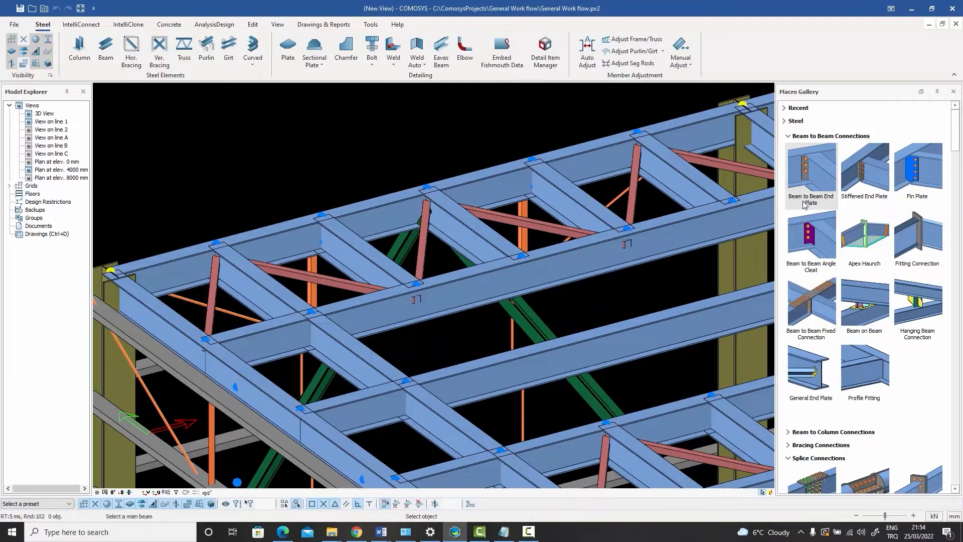
scroll(192, 268, up, 3)
click(198, 253)
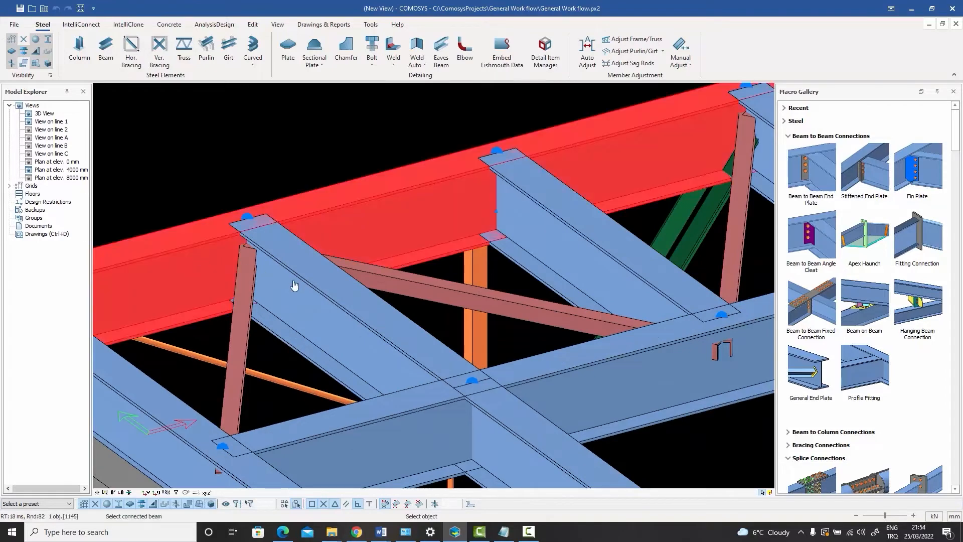
click(295, 285)
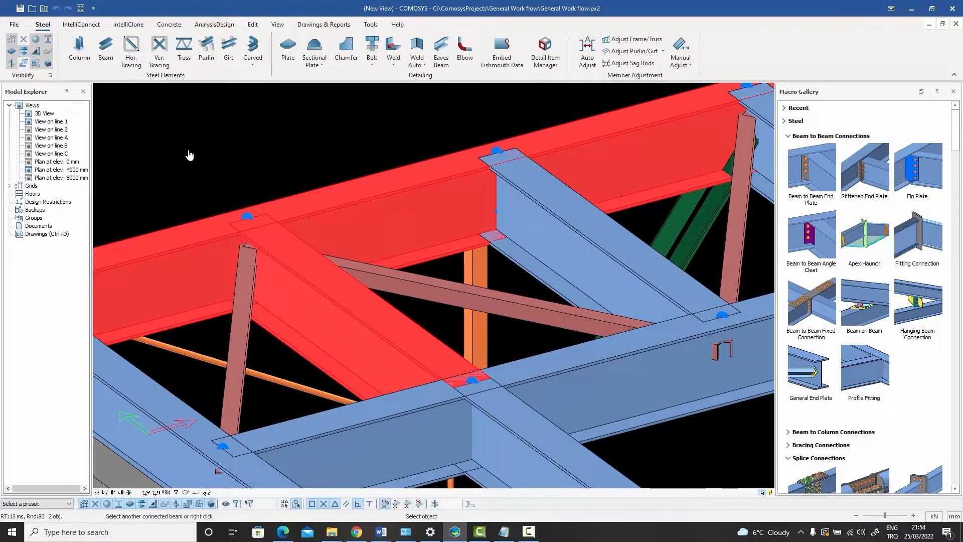
right_click(241, 159)
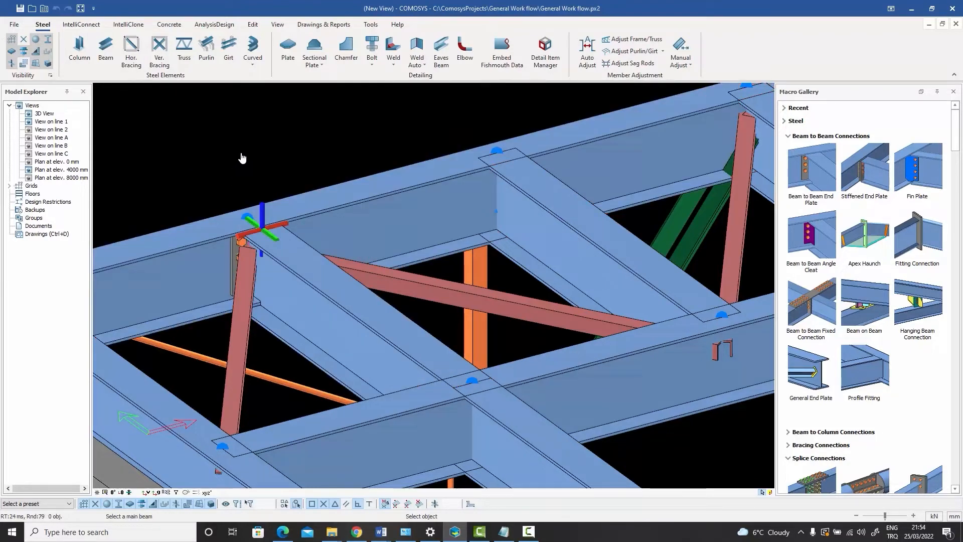
key(Escape)
click(263, 215)
middle_drag(264, 215, 247, 260)
scroll(243, 248, up, 4)
scroll(239, 252, down, 2)
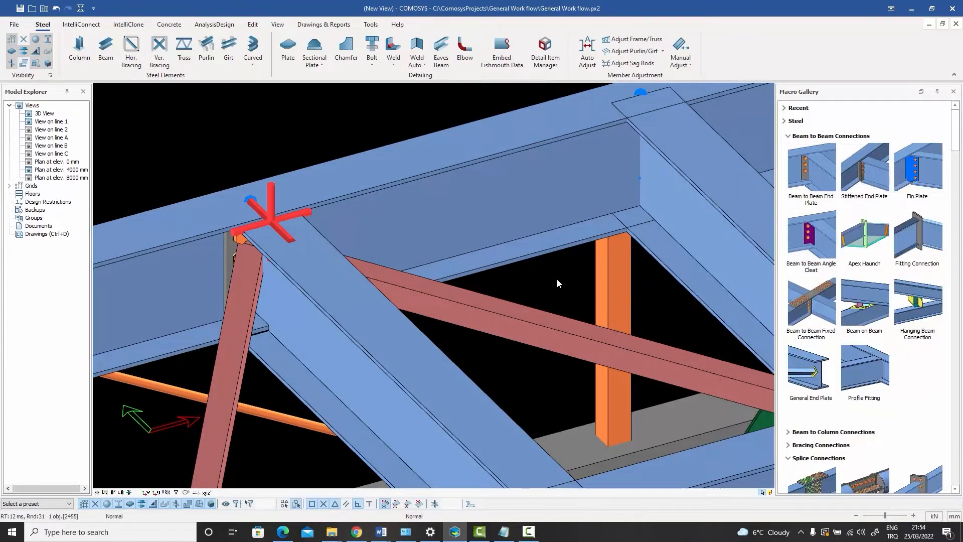
Connect the second intermediate secondary beam to the same roof edge beam with a Stiffened End Plate connection.
middle_drag(557, 278, 522, 266)
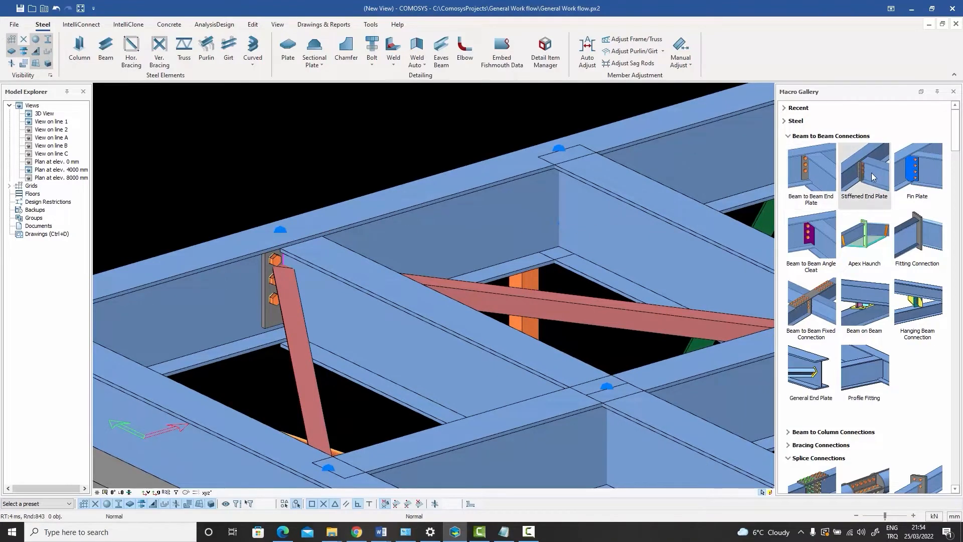
mouse_move(871, 173)
click(864, 202)
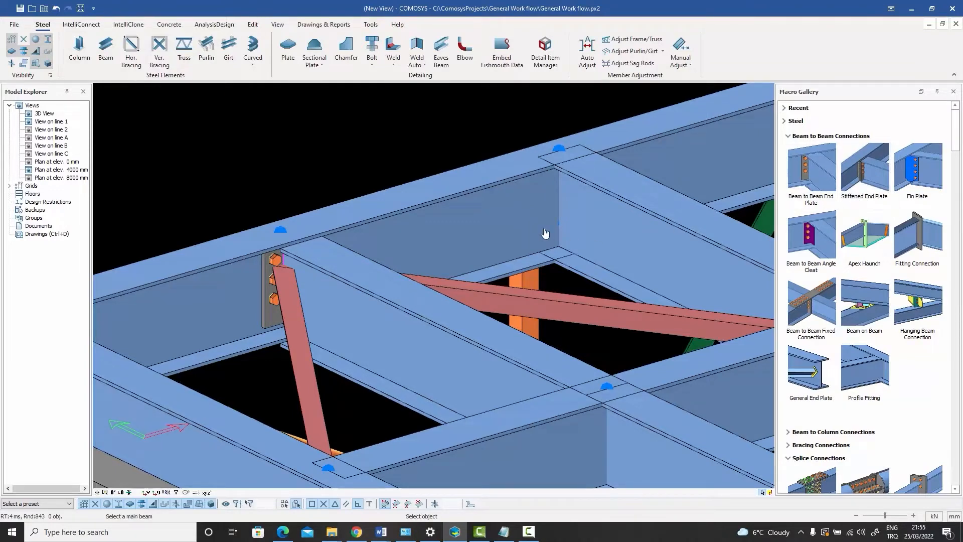
click(517, 209)
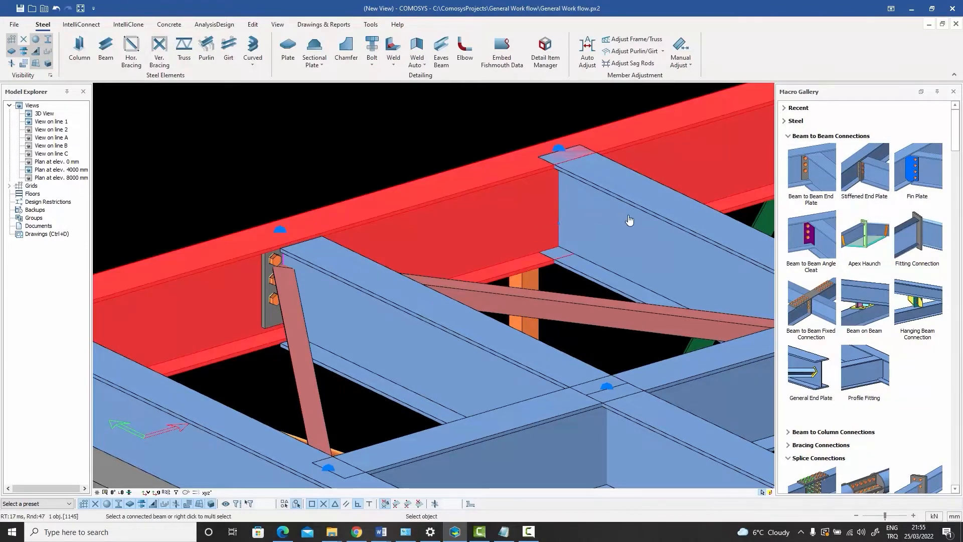
click(631, 219)
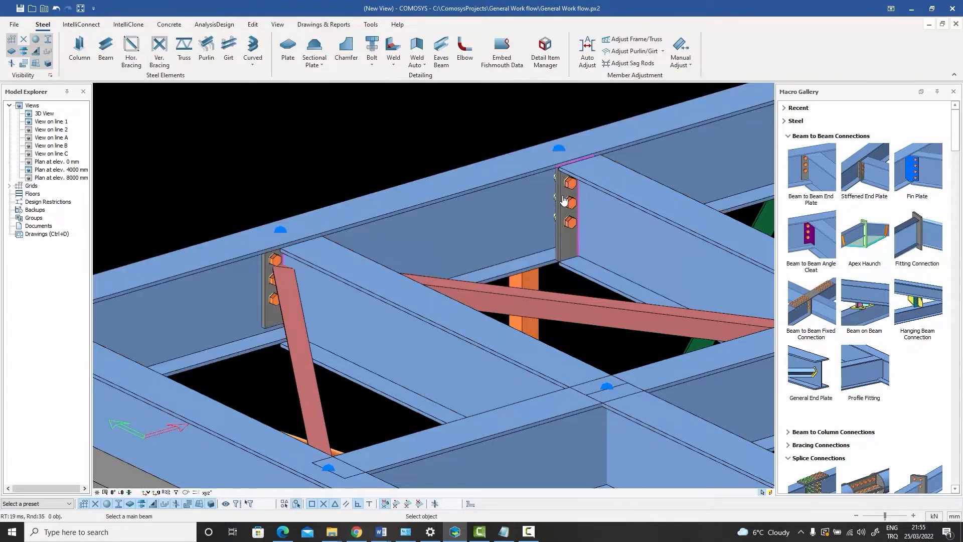
scroll(564, 211, down, 5)
key(Escape)
Connect the third intermediate secondary beam to the roof edge beam with a Fin Plate connection, without selecting any stiffeners.
scroll(525, 161, up, 5)
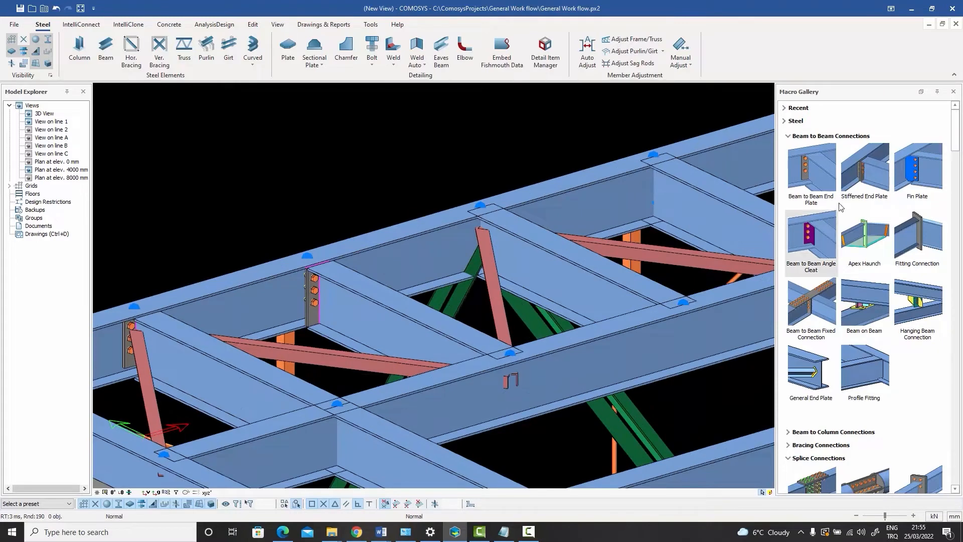
click(911, 201)
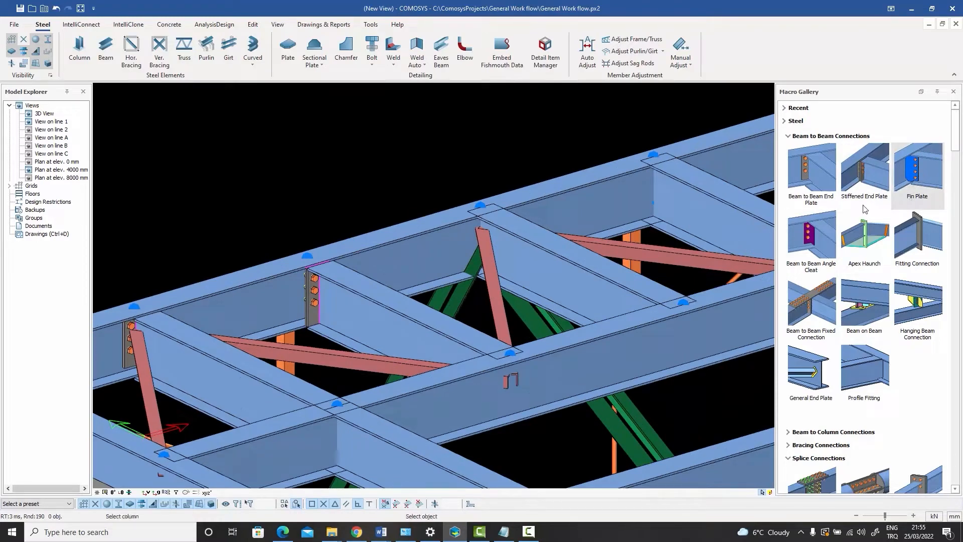
click(444, 248)
click(537, 259)
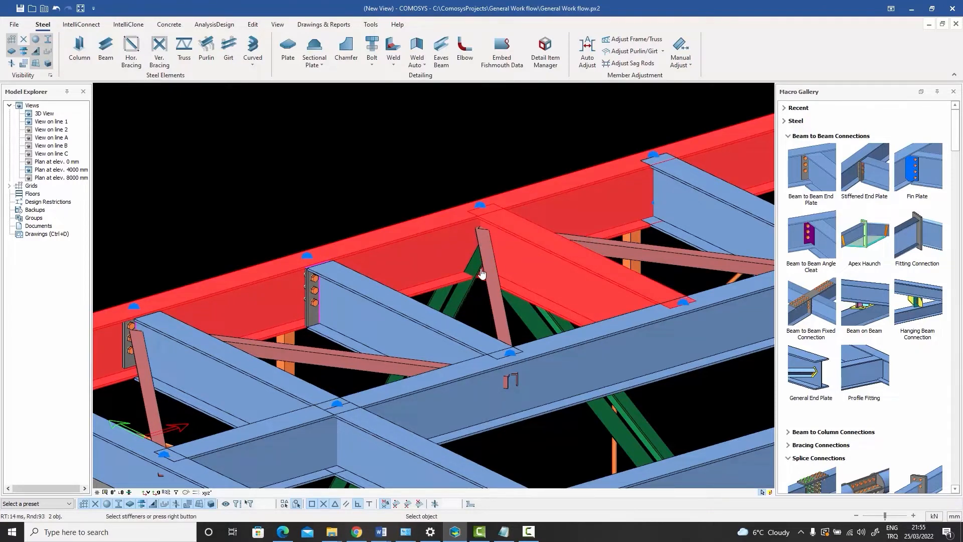
right_click(487, 149)
right_click(488, 149)
right_click(487, 148)
scroll(494, 239, up, 5)
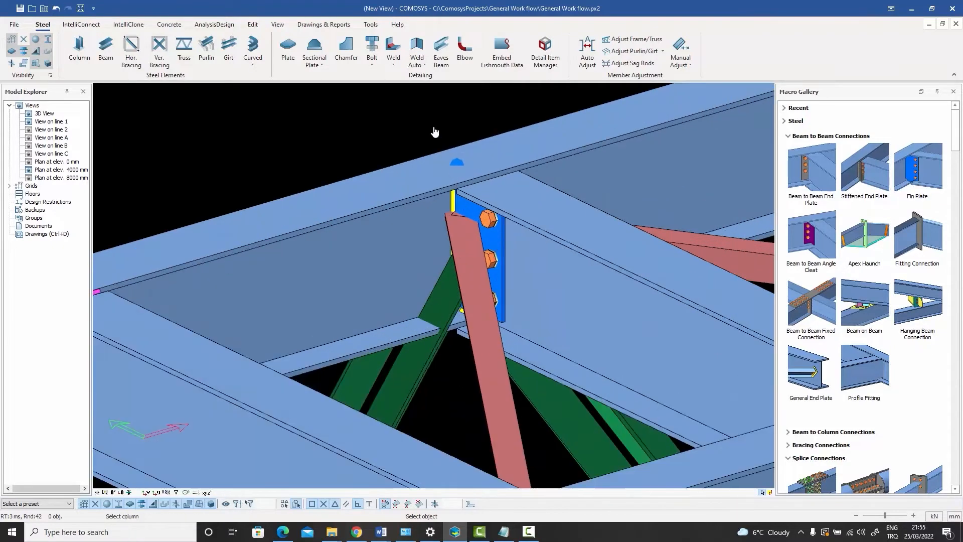
key(Escape)
Connect the fourth intermediate secondary beam to the roof edge beam with a Beam to Beam Angle Cleat connection.
scroll(467, 230, down, 8)
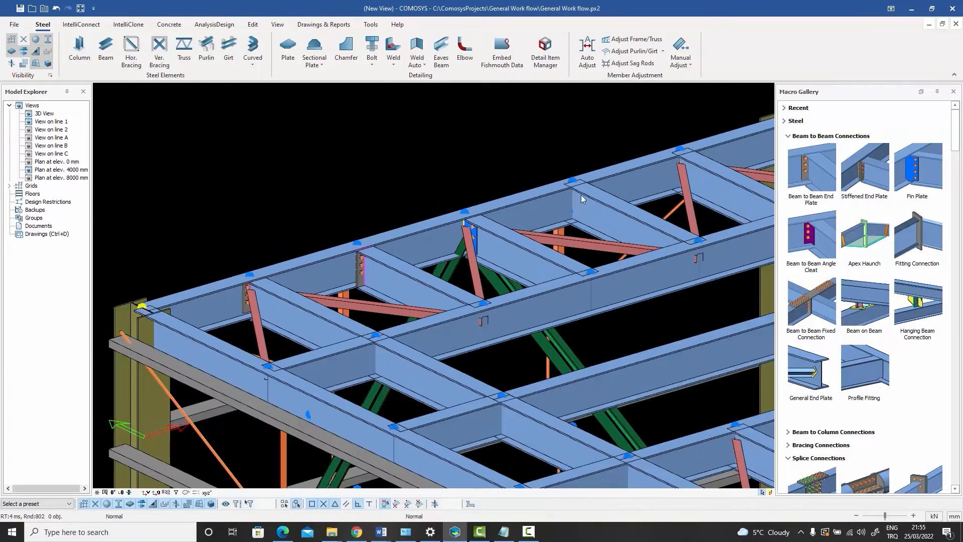
scroll(582, 199, up, 2)
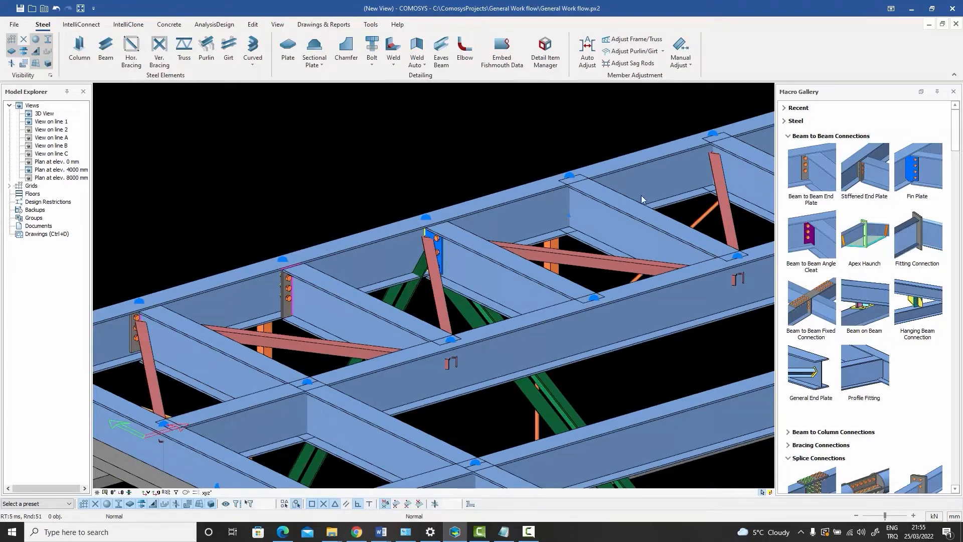
click(812, 241)
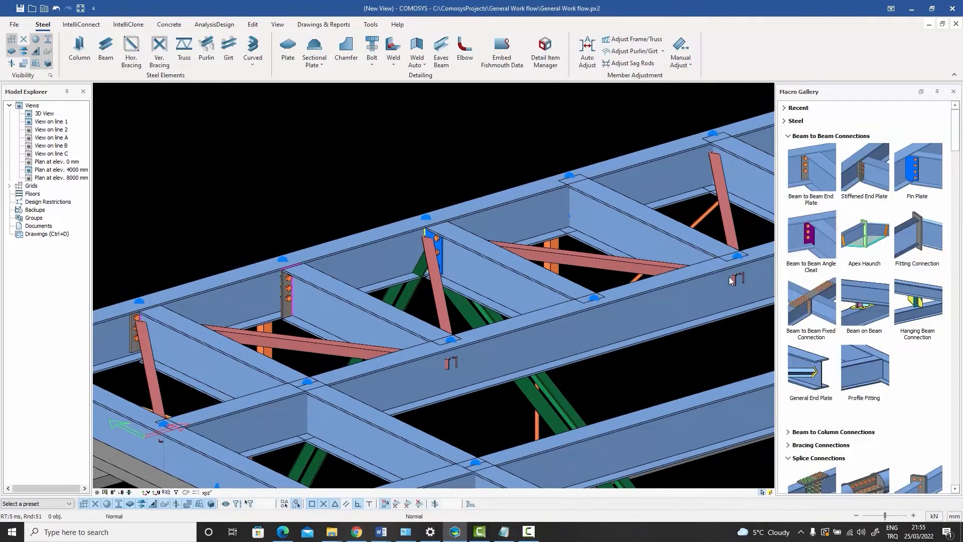
click(554, 211)
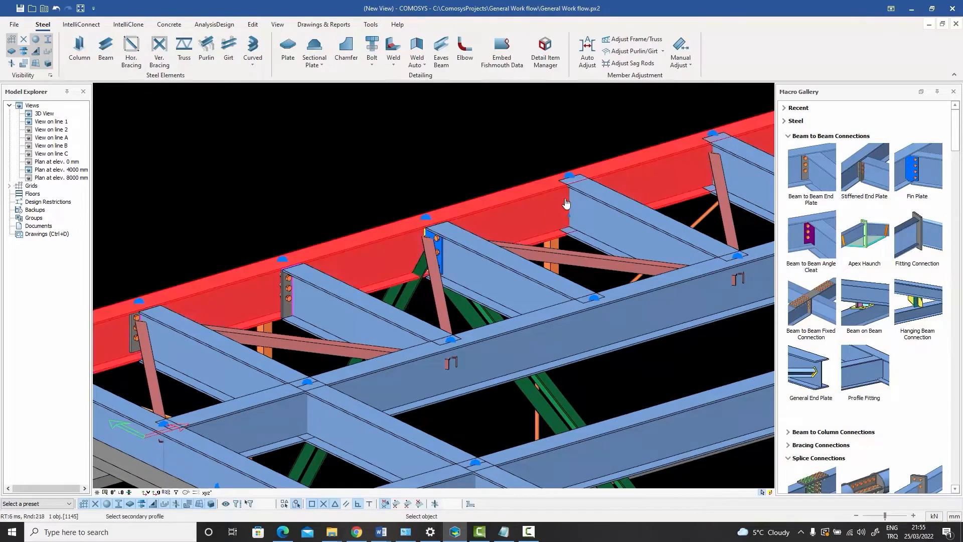
click(594, 213)
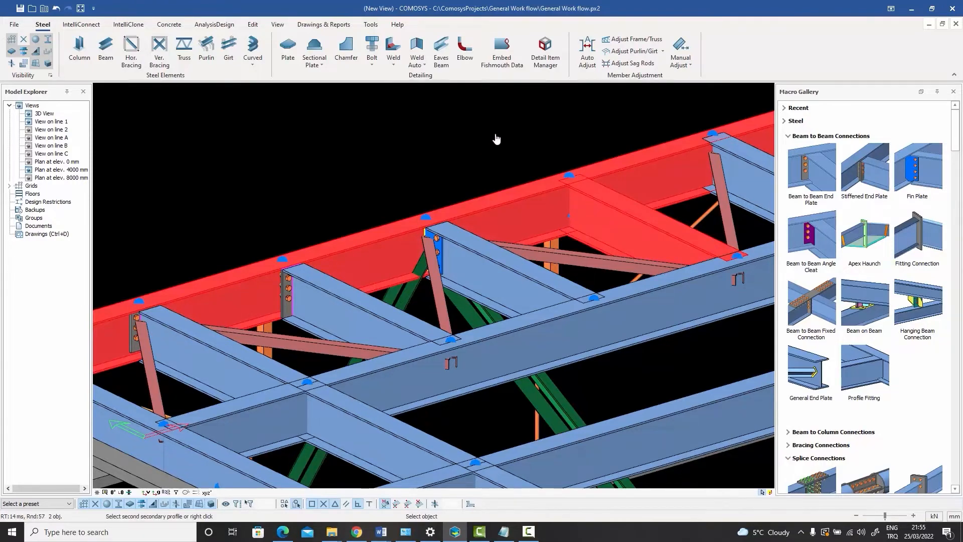
right_click(571, 155)
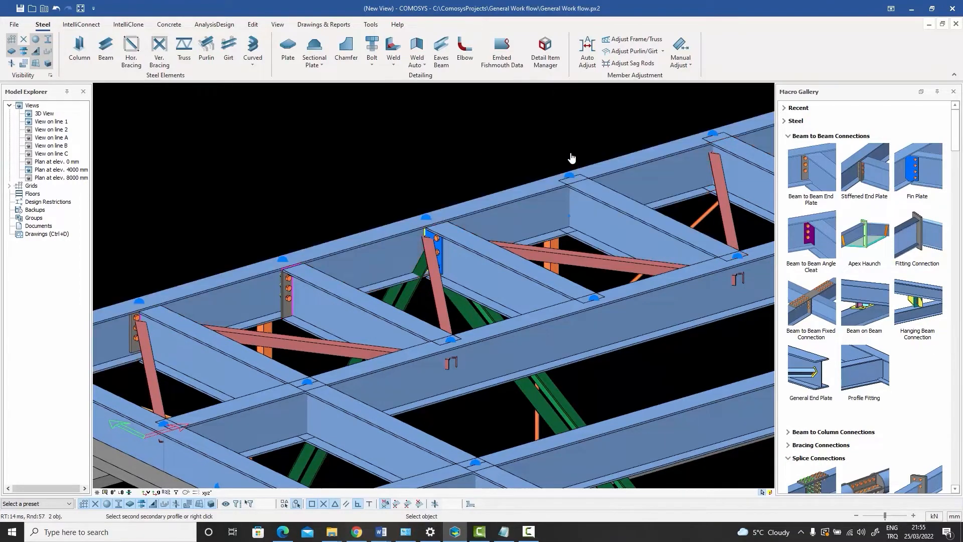
scroll(569, 214, up, 3)
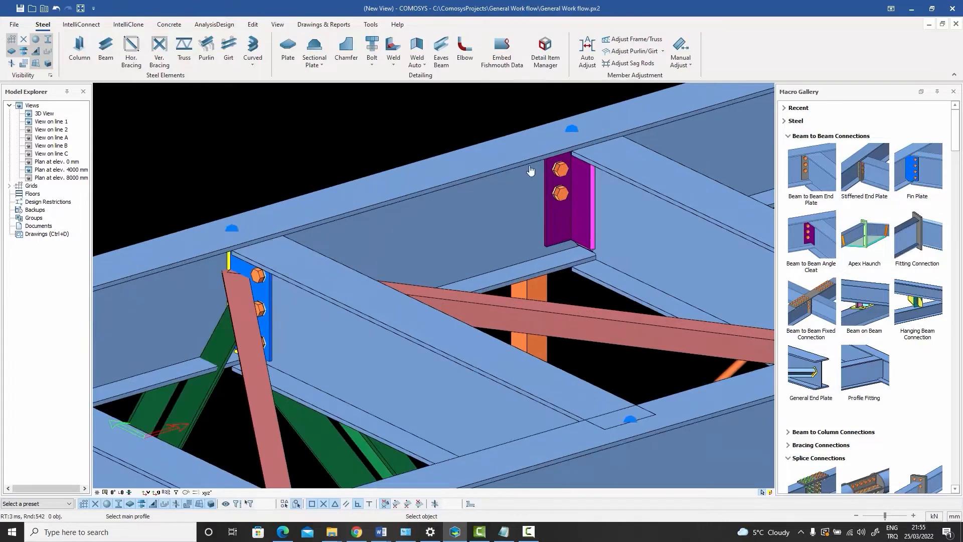
key(Escape)
Examine the four beam-to-beam connections along the roof edge beam and browse the available beam-to-beam and bracing connection macros.
scroll(483, 123, down, 5)
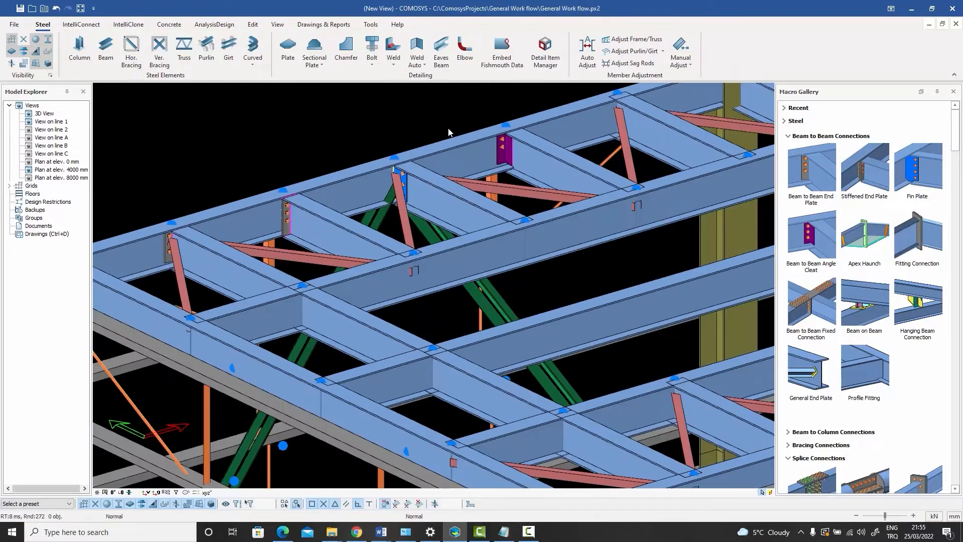
scroll(280, 246, up, 5)
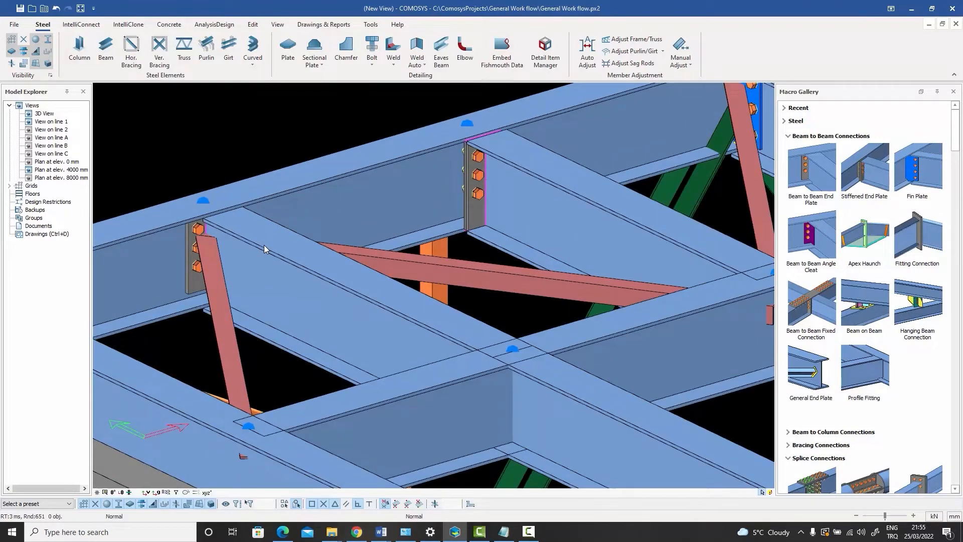
middle_drag(419, 226, 311, 279)
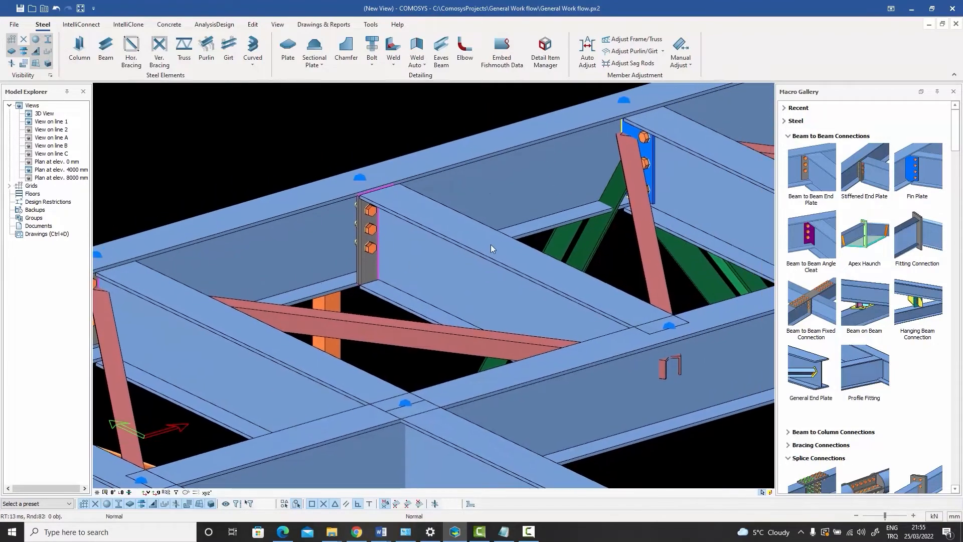
scroll(490, 245, down, 2)
scroll(490, 244, down, 1)
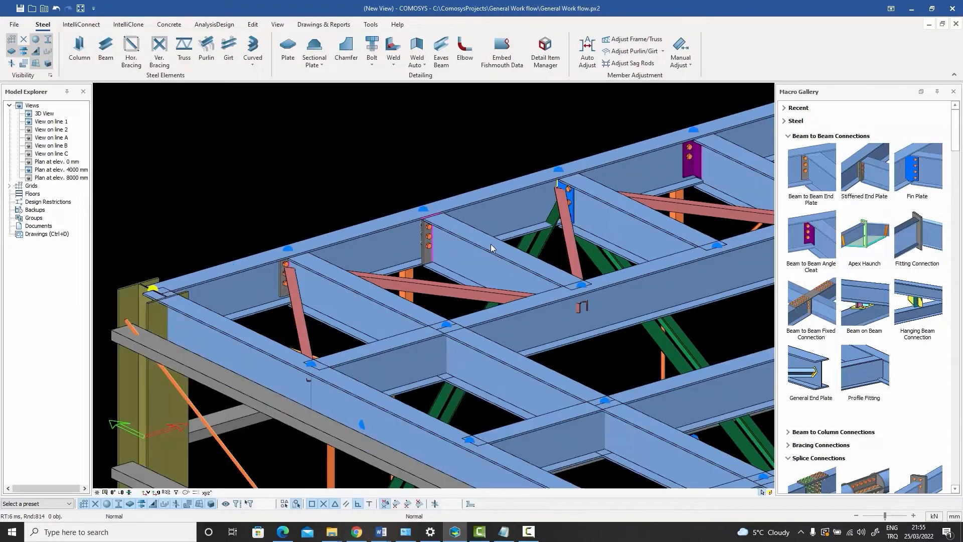
middle_drag(491, 244, 447, 233)
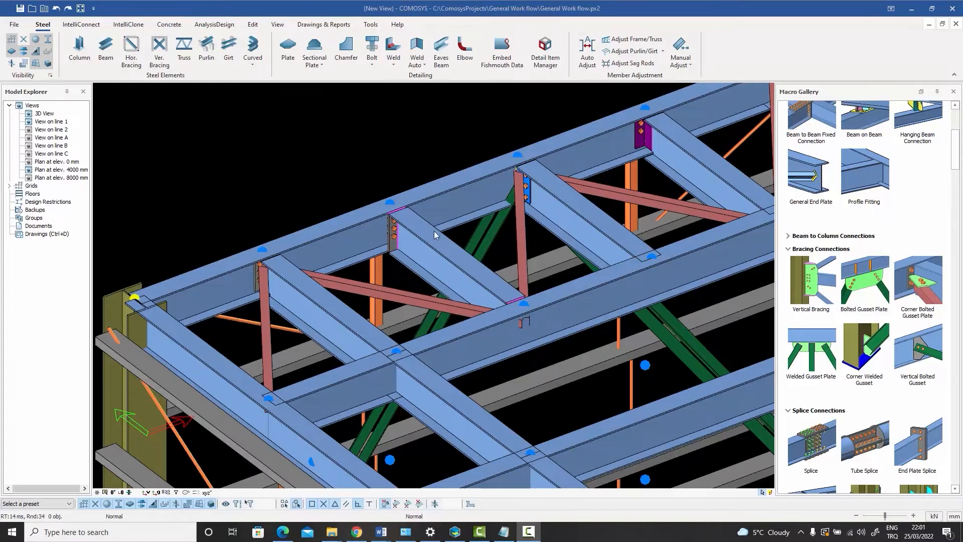
scroll(327, 272, up, 2)
scroll(321, 272, up, 2)
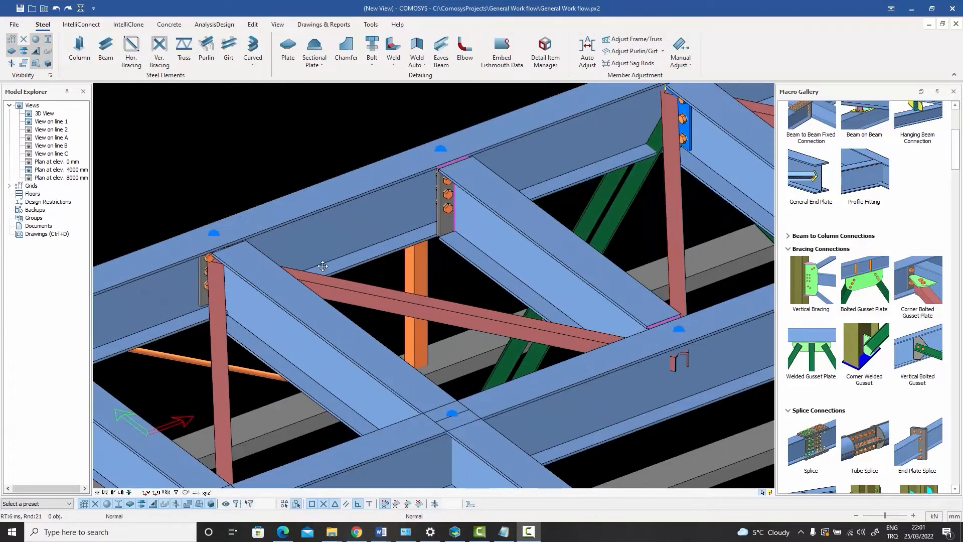
middle_drag(326, 254, 368, 253)
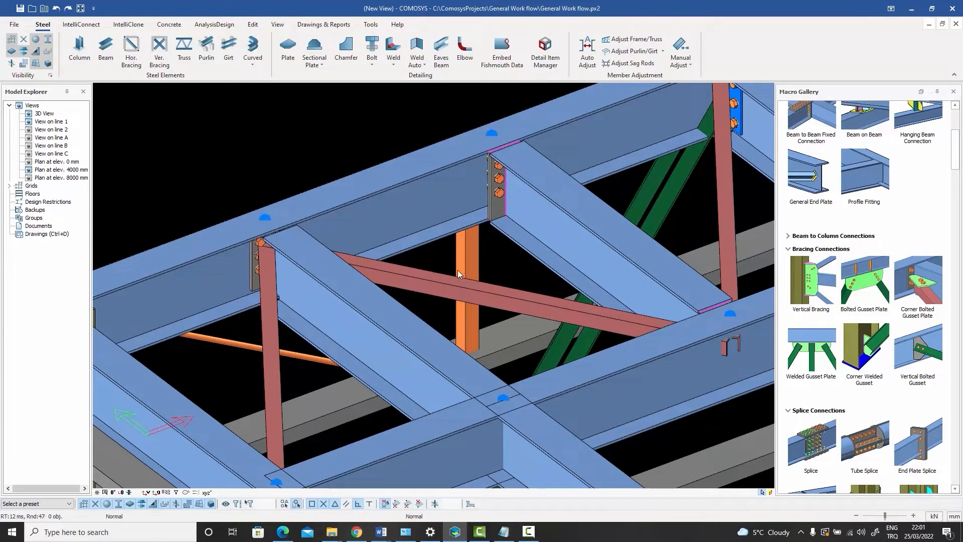
scroll(822, 124, up, 5)
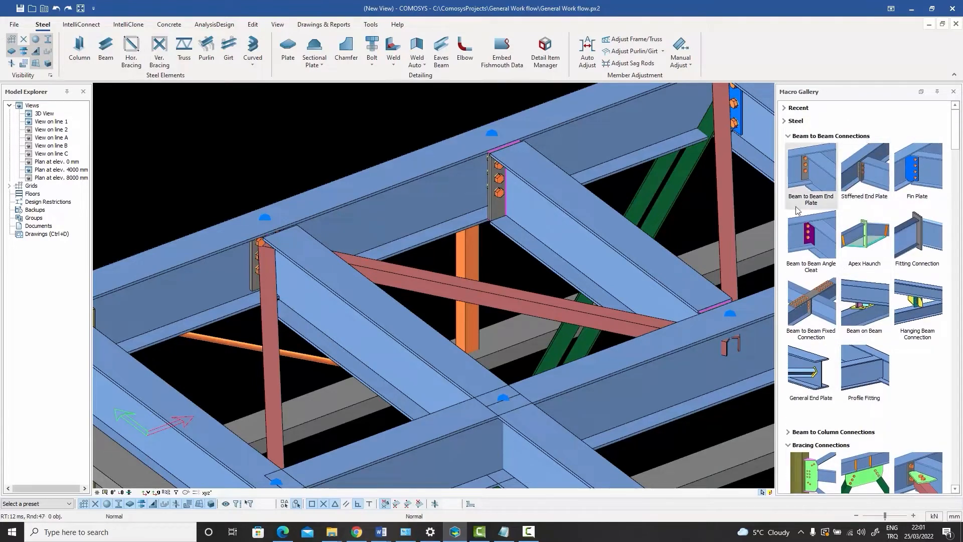
scroll(853, 291, down, 3)
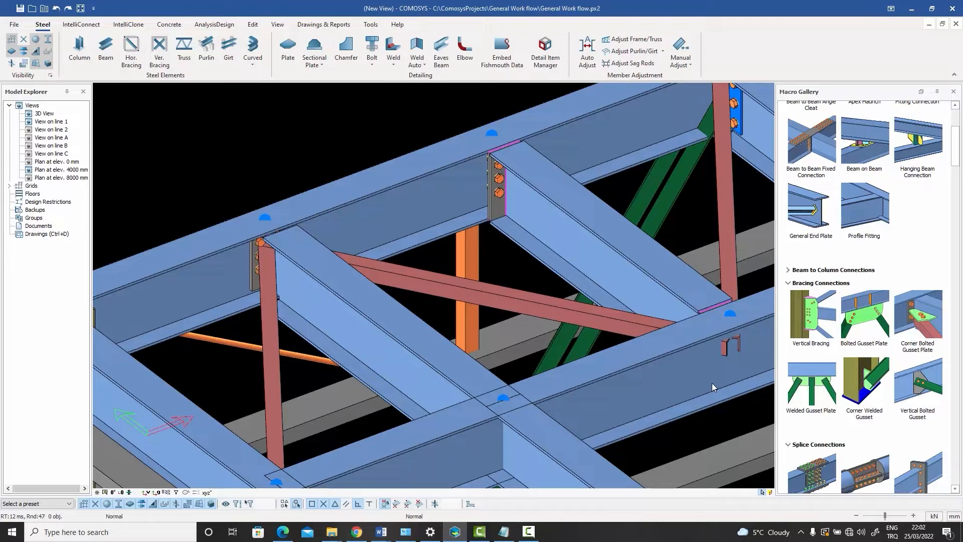
Select the end plate at the first secondary beam and examine it together with the horizontal brace end beside it.
scroll(275, 243, up, 5)
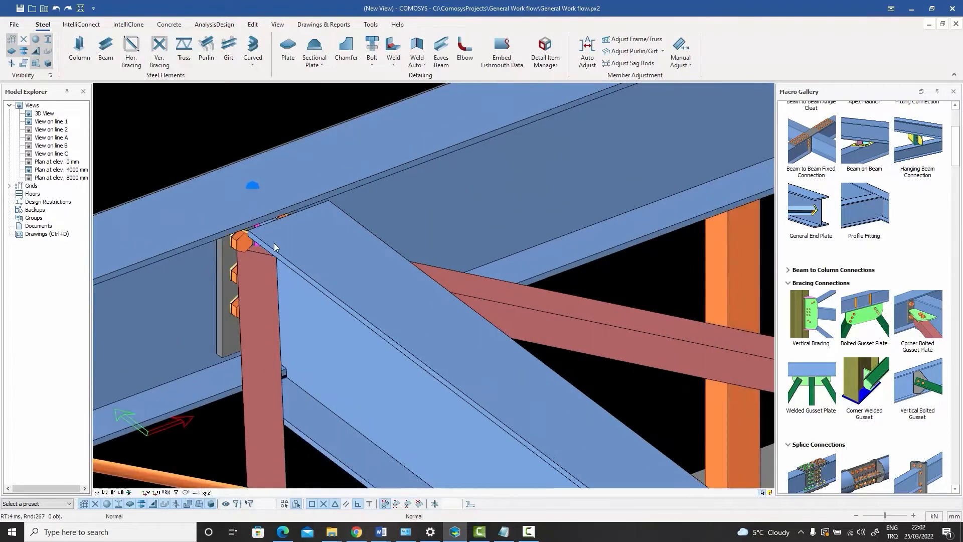
click(294, 252)
middle_drag(293, 253, 300, 234)
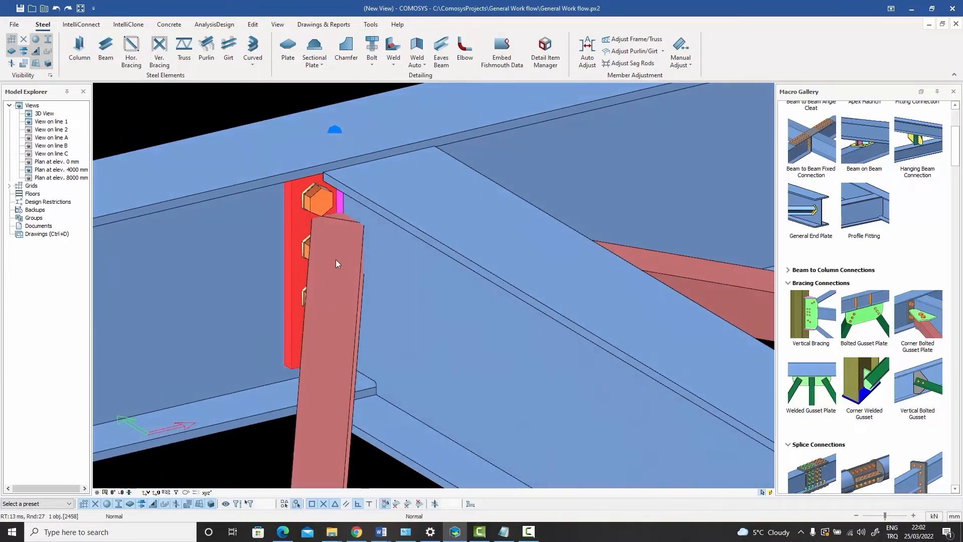
Connect the horizontal brace to the first secondary beam with a Corner Bolted Gusset Plate, using the end plate as the boundary member.
click(254, 98)
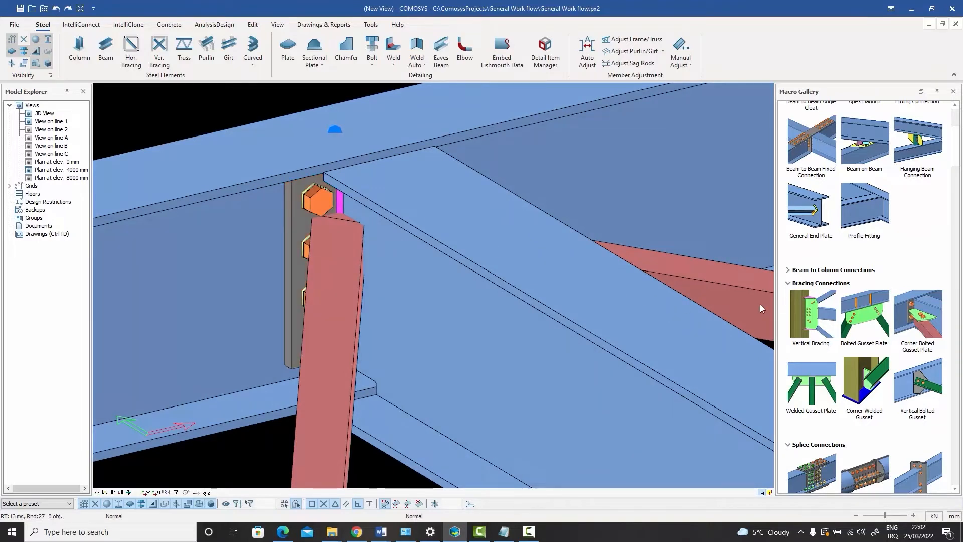
click(925, 342)
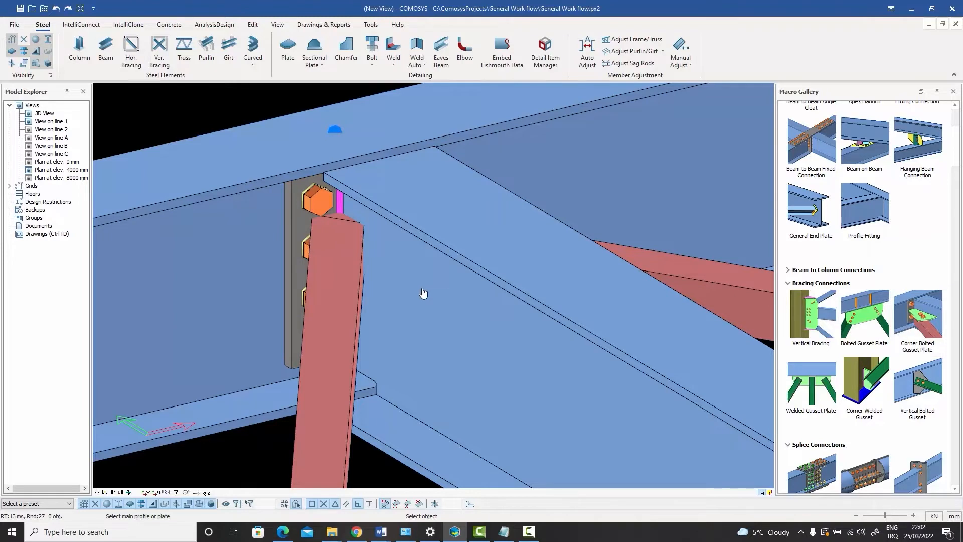
click(442, 303)
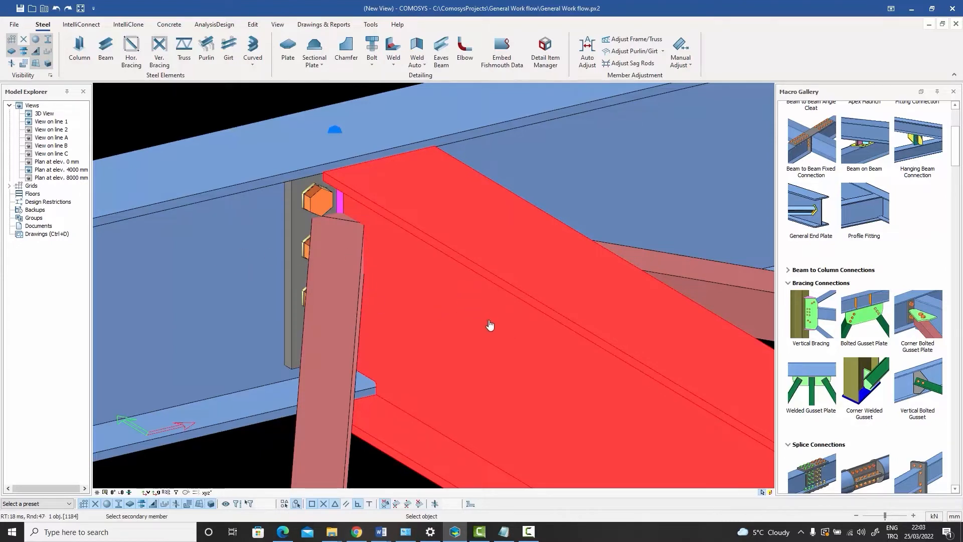
click(327, 320)
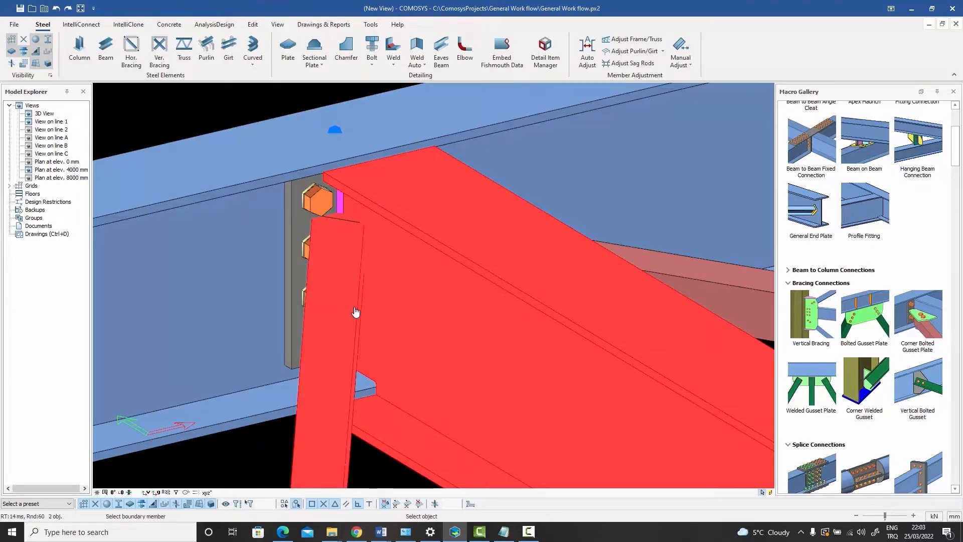
click(293, 230)
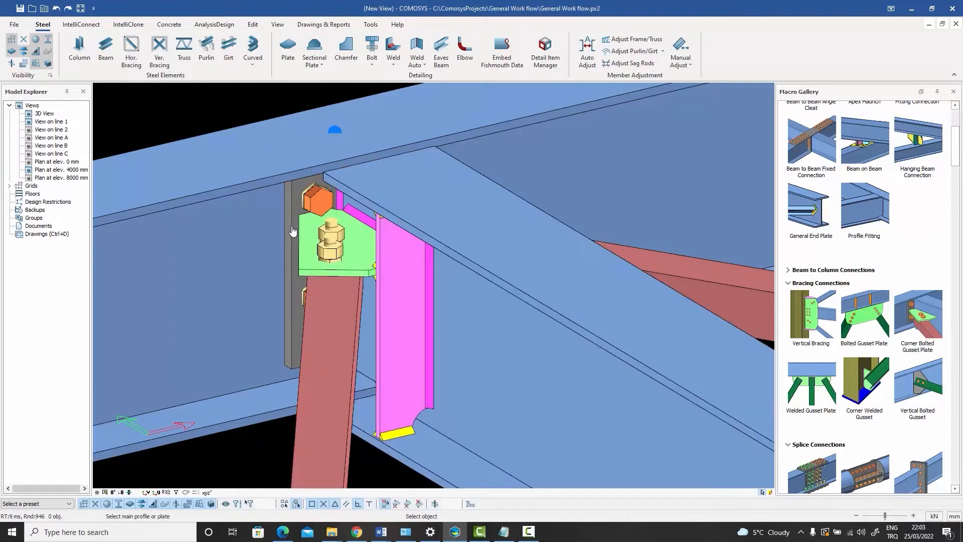
click(335, 258)
middle_drag(335, 259, 337, 257)
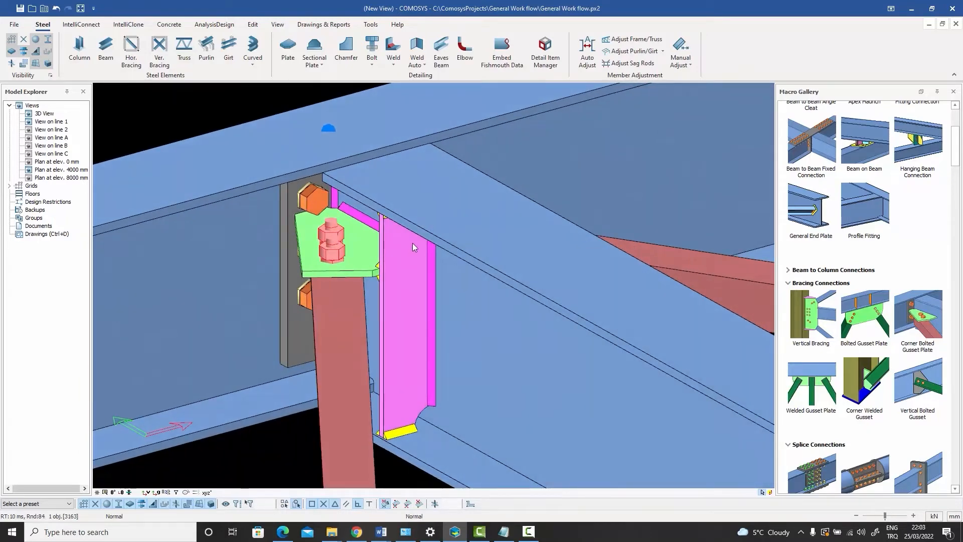
Select the whole assembly of the first secondary beam and show only that assembly.
scroll(413, 243, down, 2)
middle_drag(412, 243, 433, 249)
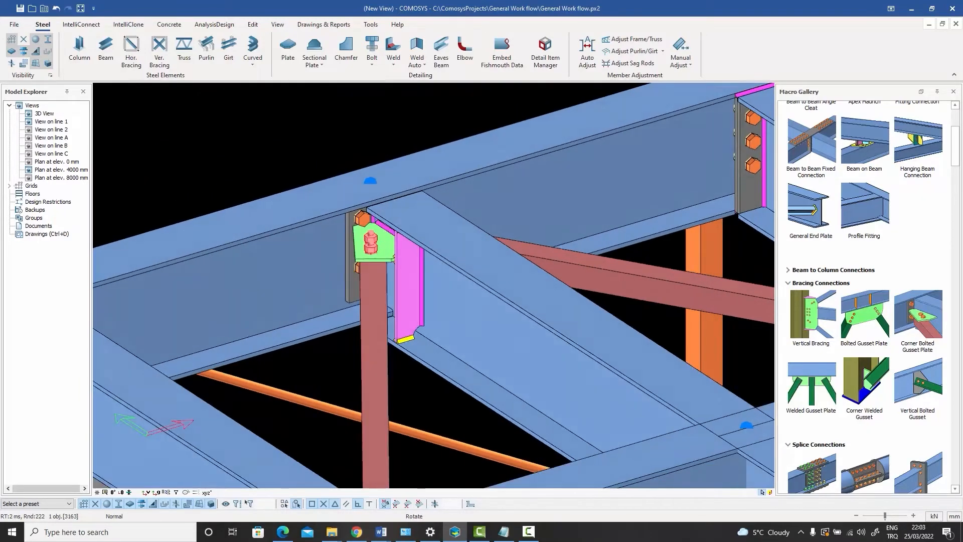
right_click(454, 253)
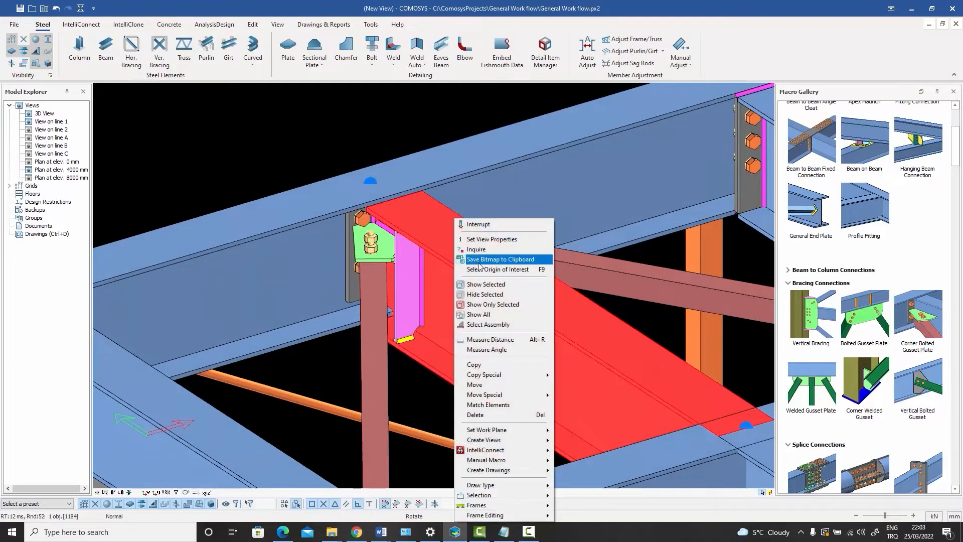
click(496, 325)
right_click(399, 167)
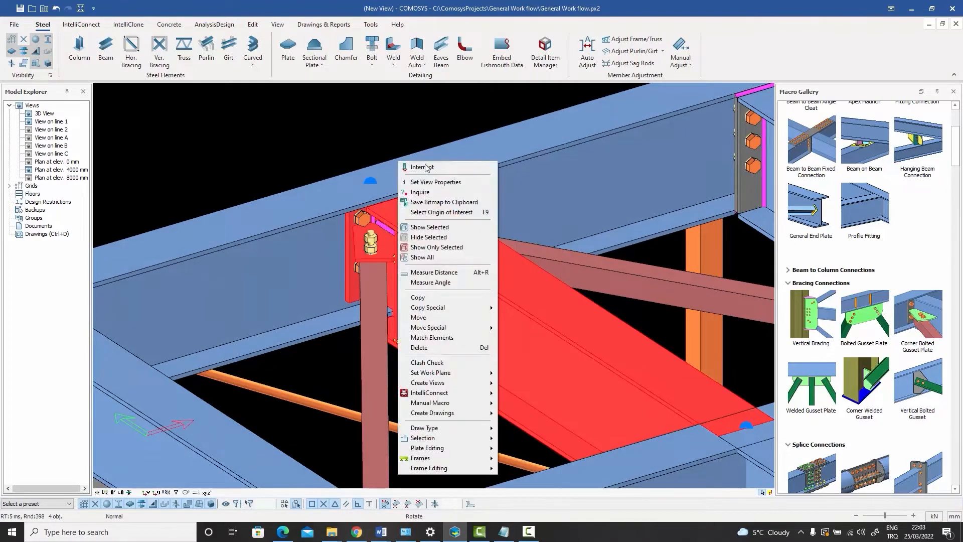
click(439, 247)
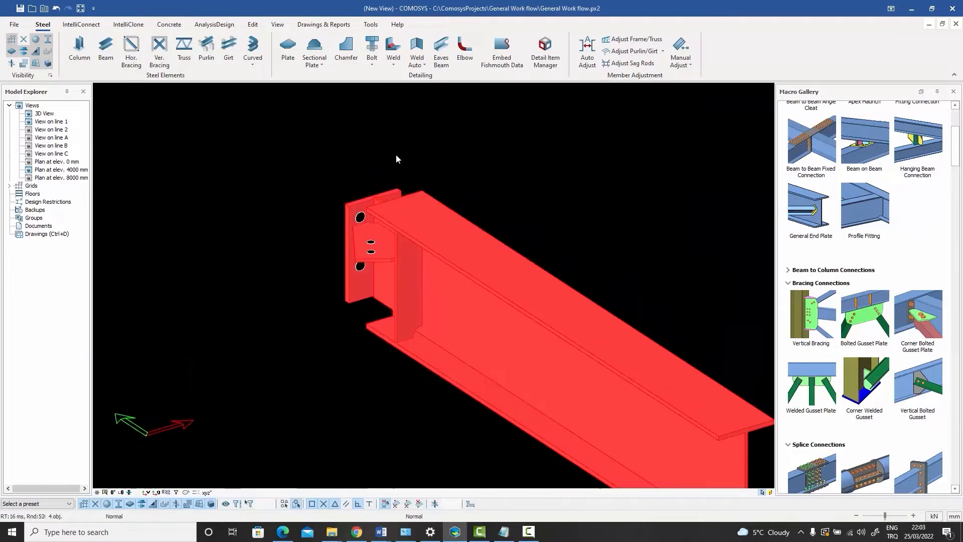
Select the gusset plate on the isolated secondary beam and show all model parts again.
scroll(402, 250, up, 1)
click(374, 259)
mouse_move(374, 258)
middle_down()
mouse_move(405, 232)
mouse_move(351, 276)
mouse_move(386, 248)
middle_up()
right_click(482, 145)
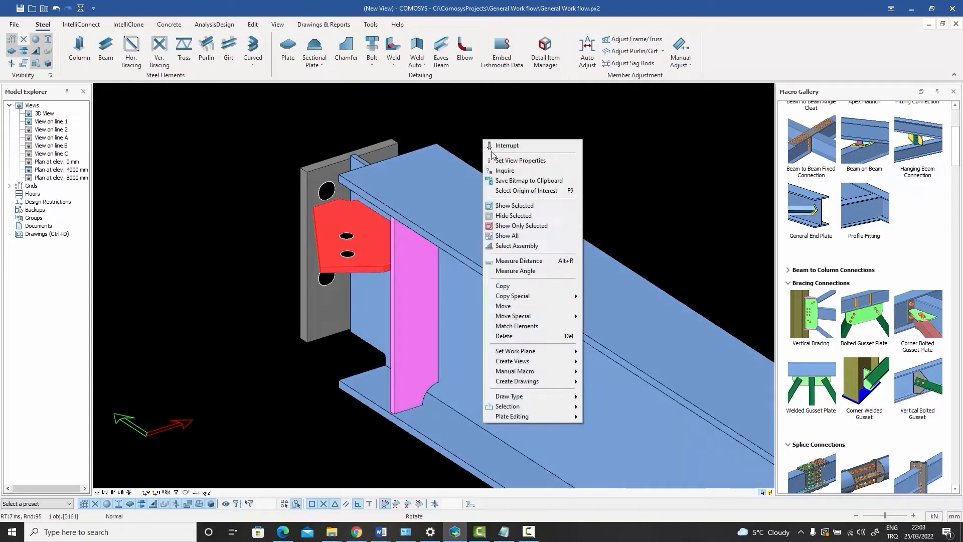
click(483, 227)
scroll(466, 216, down, 2)
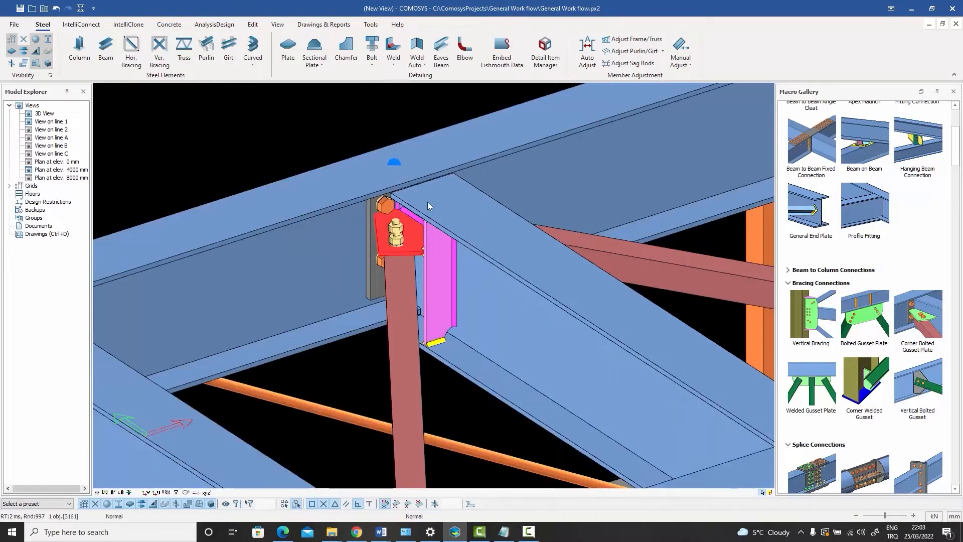
Select the gusset plate's bolts and examine the clearance between the gusset plate and the end plate bolts.
scroll(383, 218, up, 5)
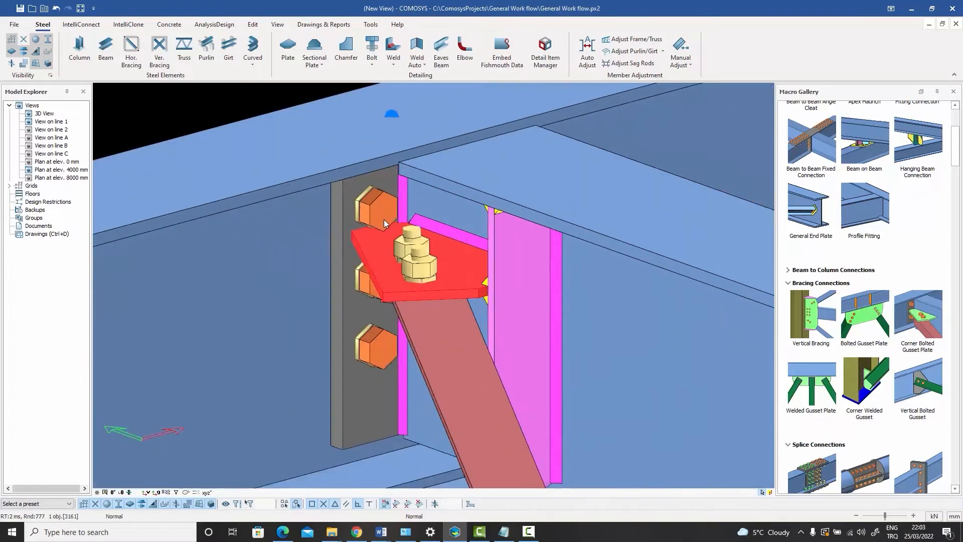
click(426, 259)
middle_drag(425, 260, 367, 271)
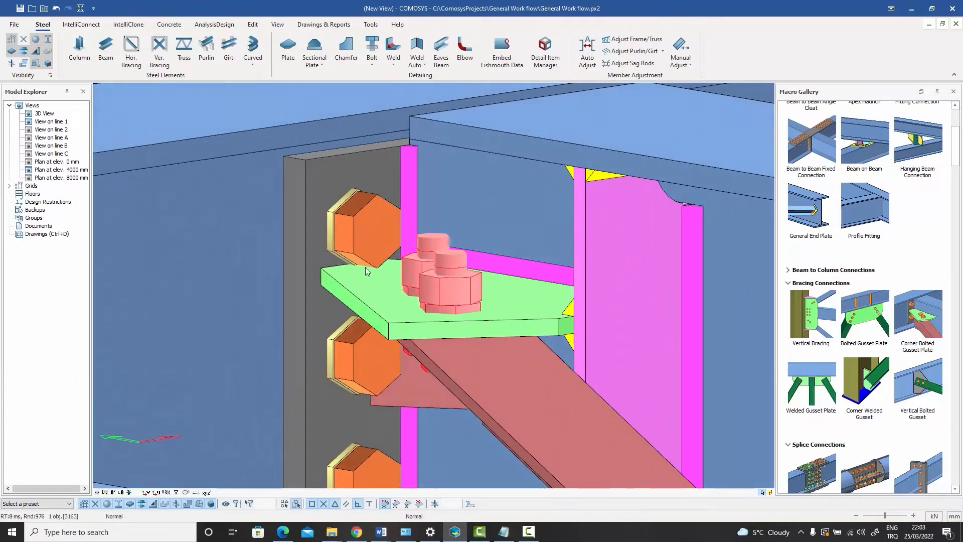
scroll(354, 263, up, 2)
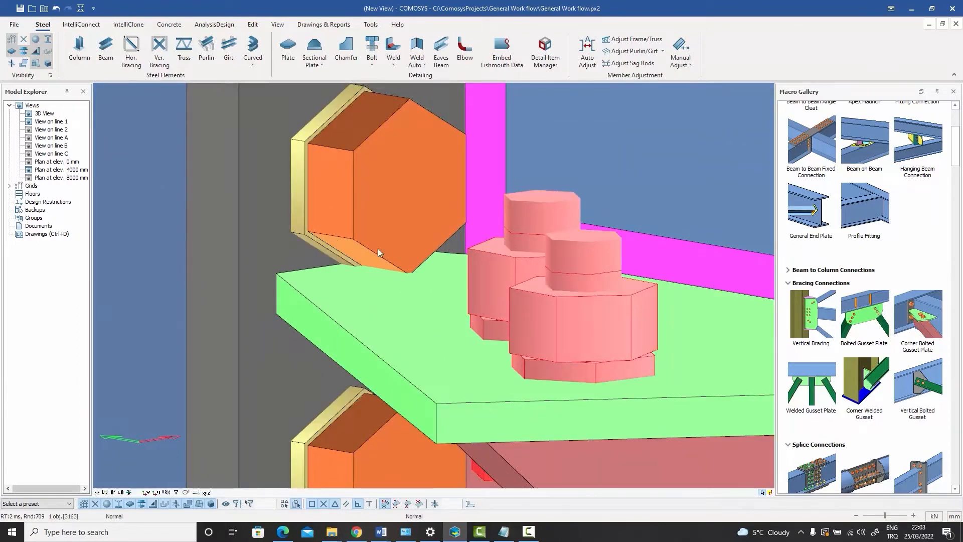
scroll(344, 244, down, 5)
middle_drag(346, 242, 328, 261)
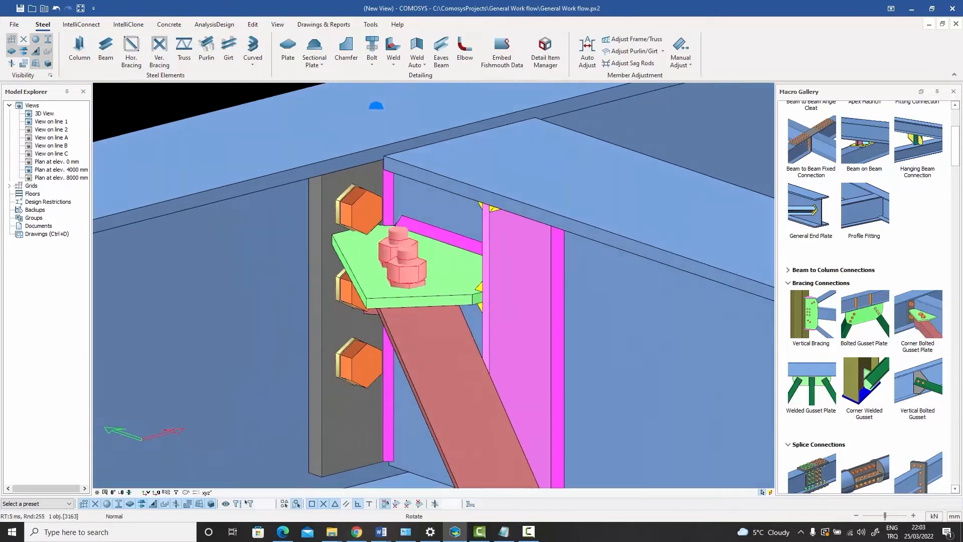
middle_drag(484, 281, 453, 310)
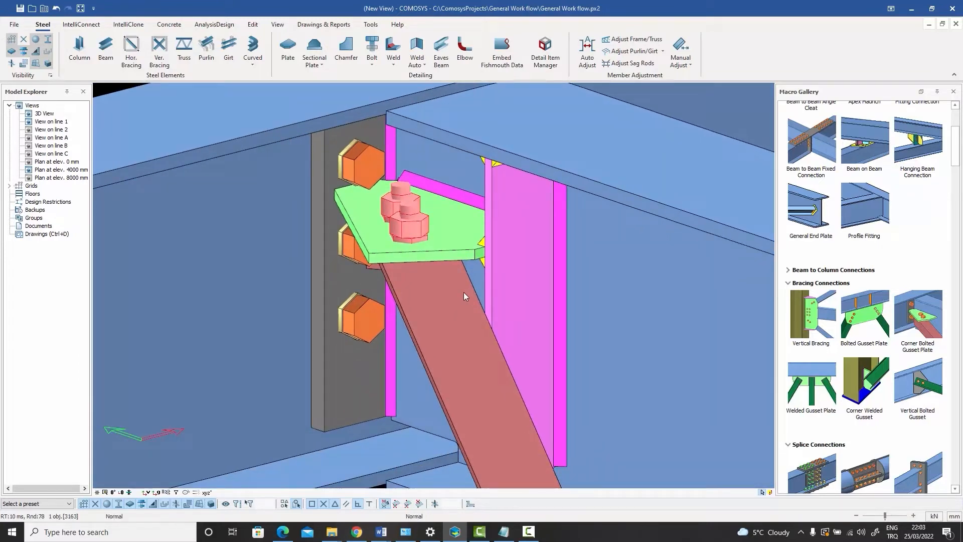
Set the out-of-plane offset of the L60*6 brace at the gusset plate to 100.
double_click(453, 311)
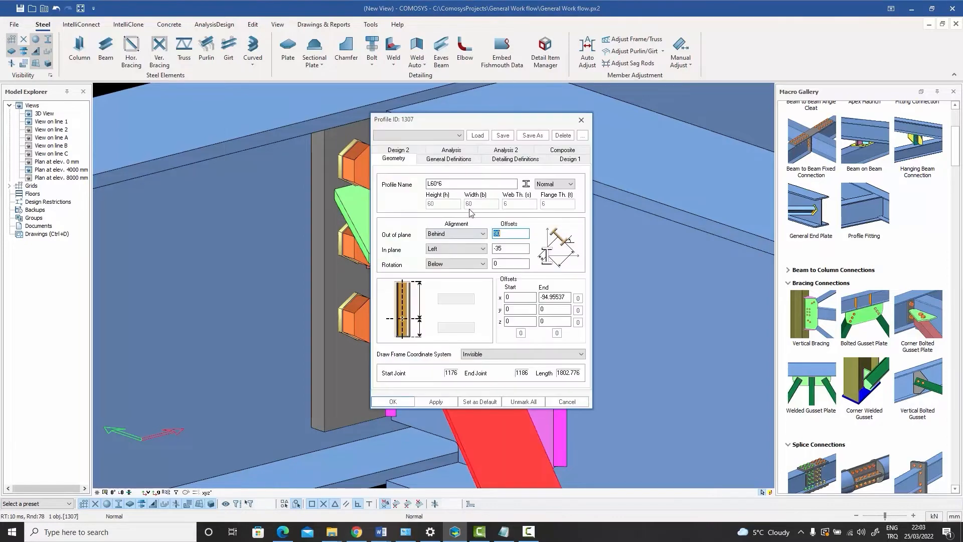
text(90)
drag(482, 121, 692, 111)
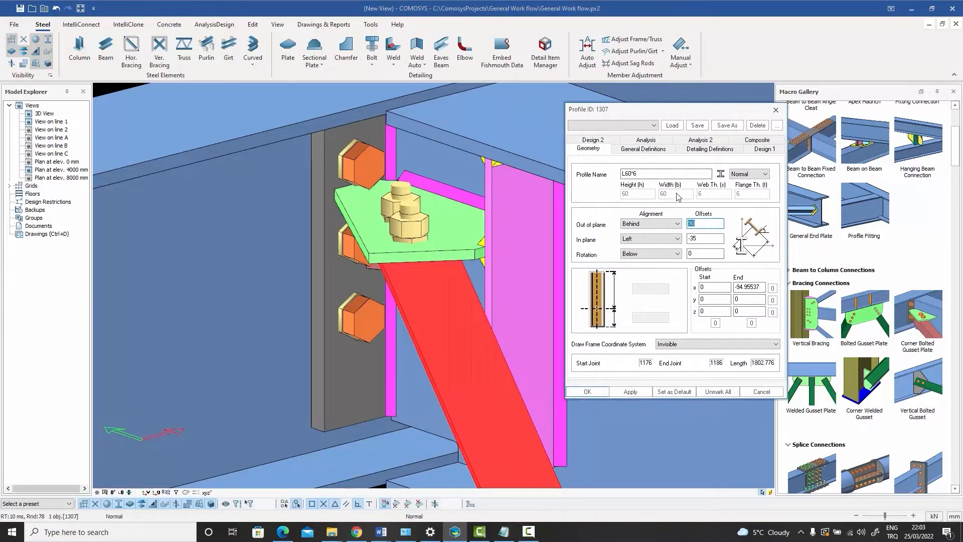
text(100)
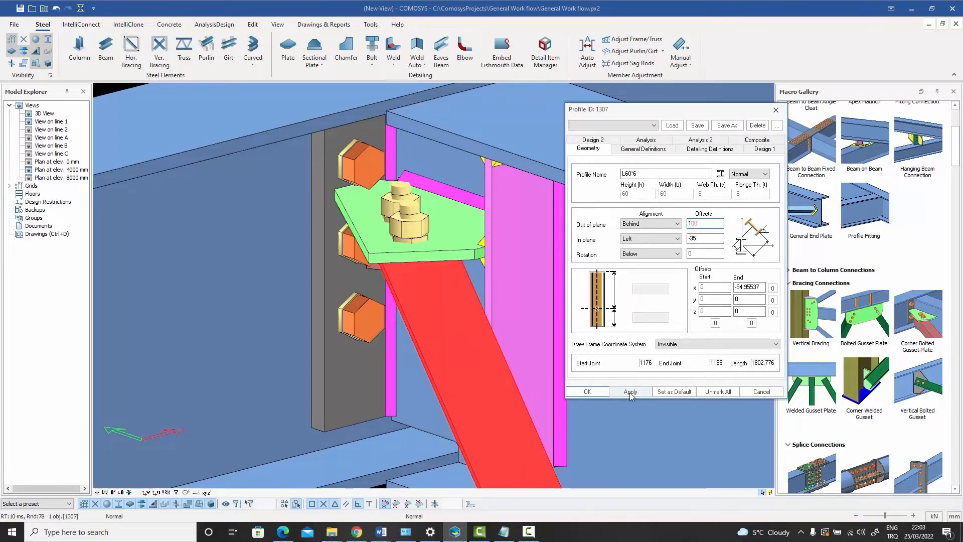
click(630, 392)
click(588, 392)
Clear the selection and examine the position of the brace and gusset plate between the end plate bolts.
scroll(510, 341, down, 2)
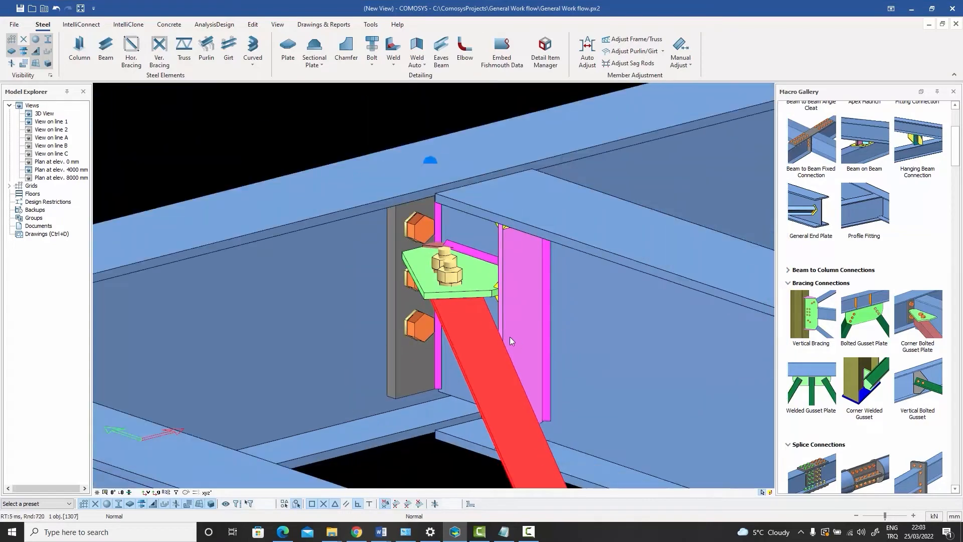
click(321, 119)
scroll(414, 258, up, 6)
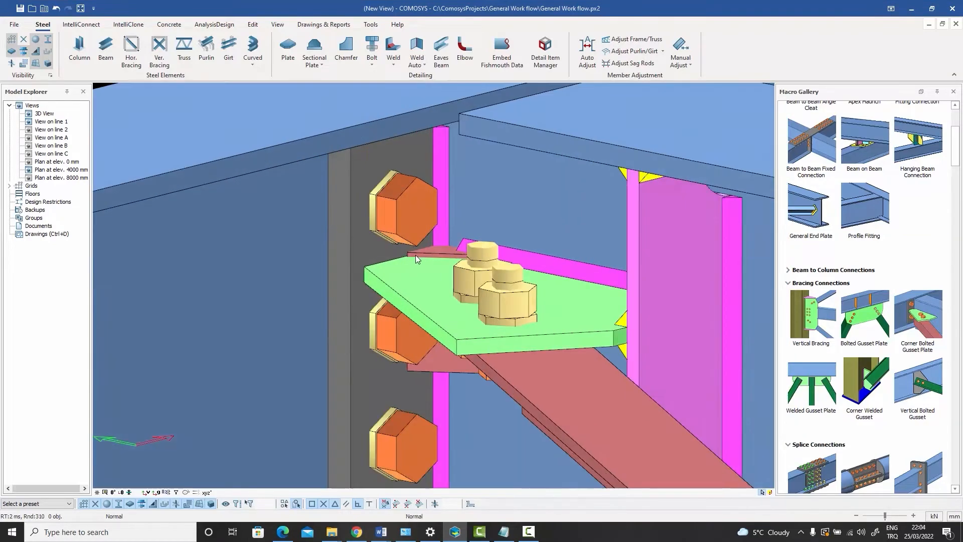
middle_drag(412, 262, 417, 231)
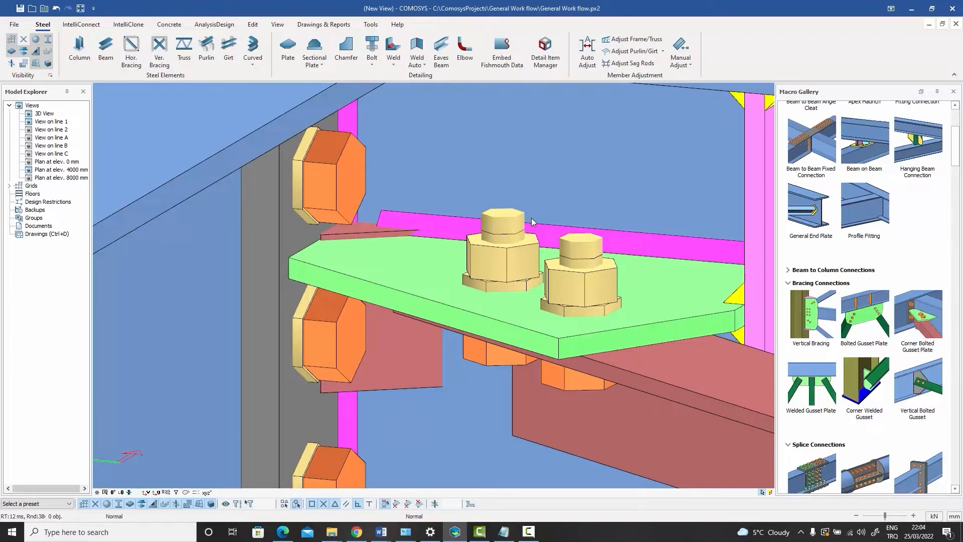
mouse_move(413, 269)
middle_down()
mouse_move(351, 263)
mouse_move(405, 262)
middle_up()
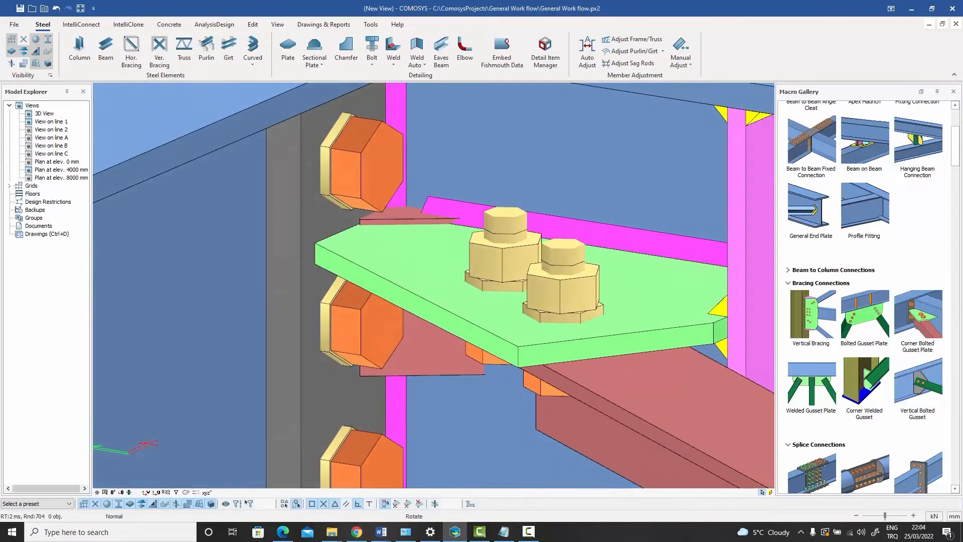
scroll(420, 253, down, 2)
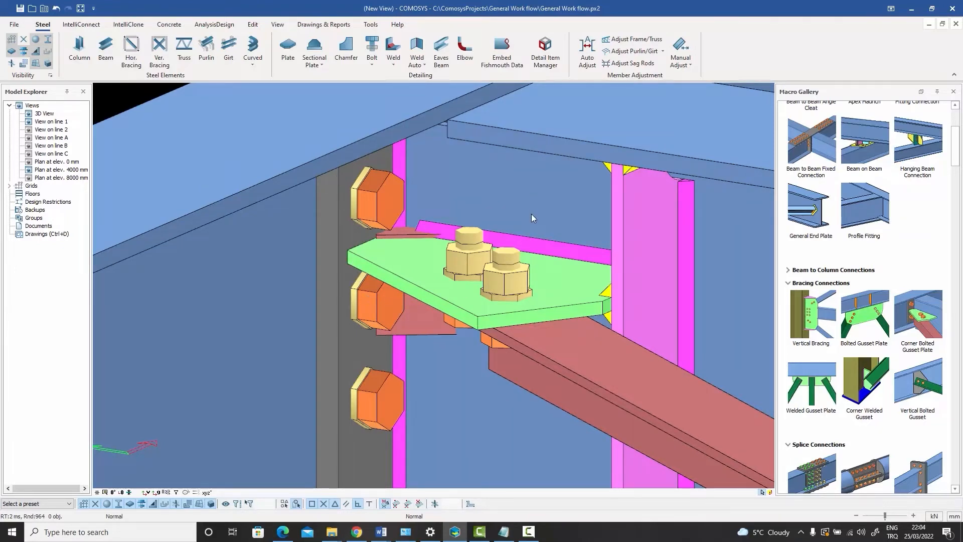
scroll(531, 213, down, 3)
scroll(530, 236, down, 2)
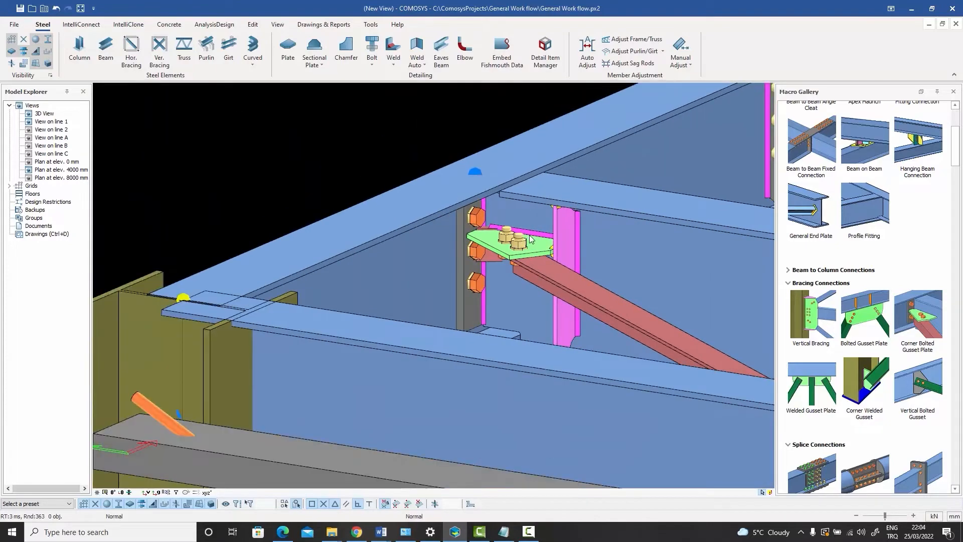
Connect the horizontal brace at the third secondary beam to the roof edge beam with a Corner Bolted Gusset Plate, using the fin plate as boundary.
middle_drag(531, 239, 436, 223)
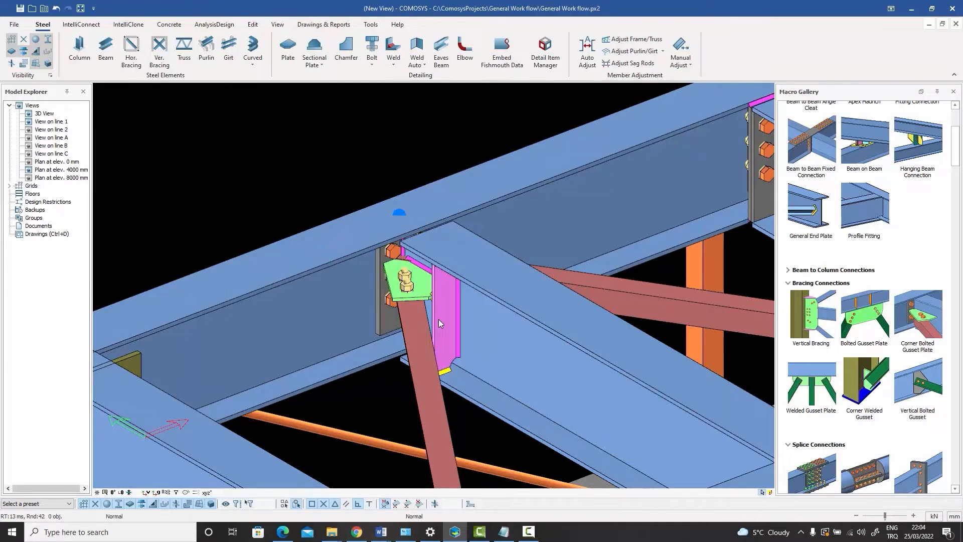
scroll(438, 319, down, 5)
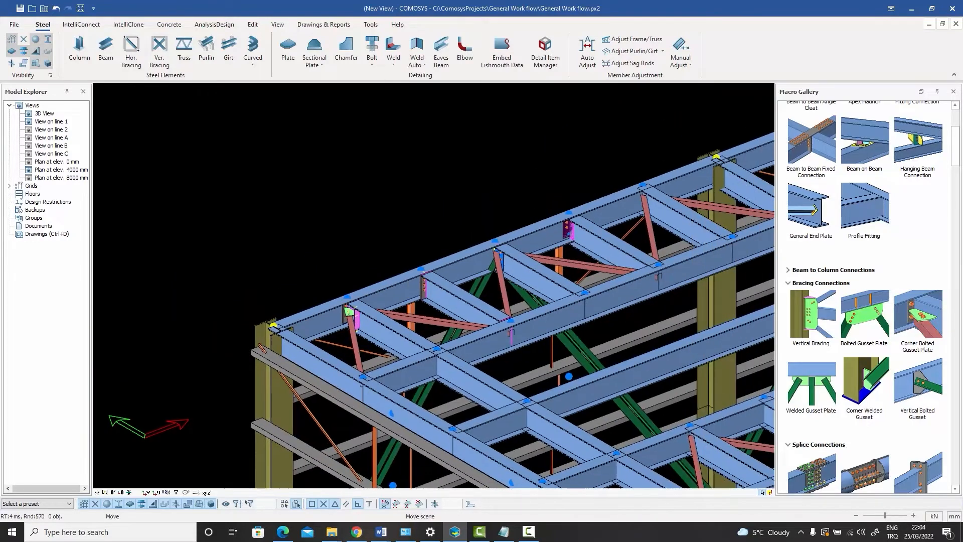
scroll(499, 264, up, 6)
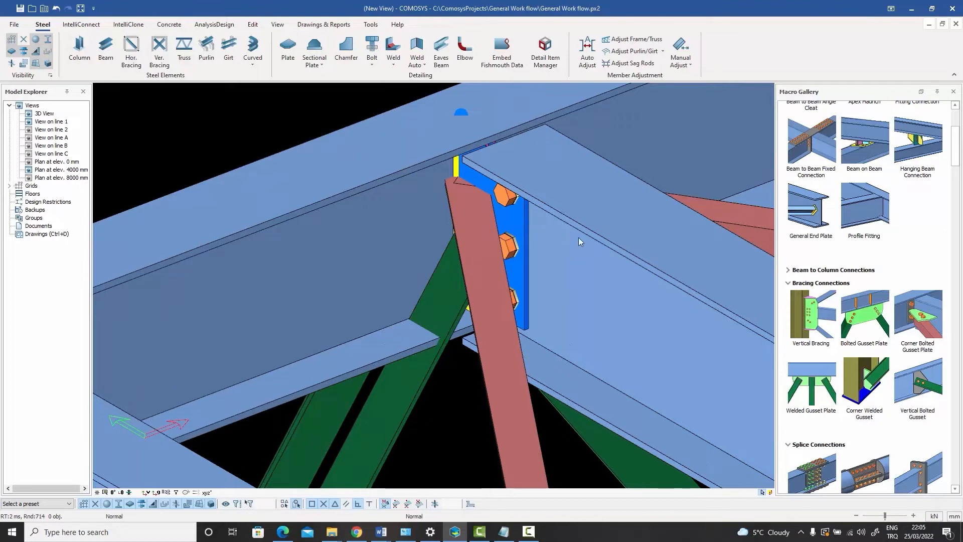
click(921, 349)
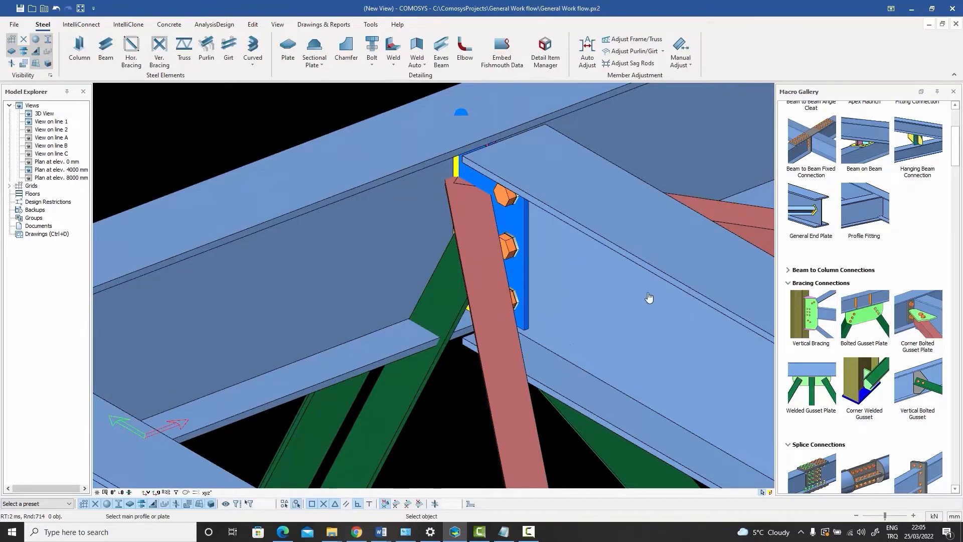
click(359, 235)
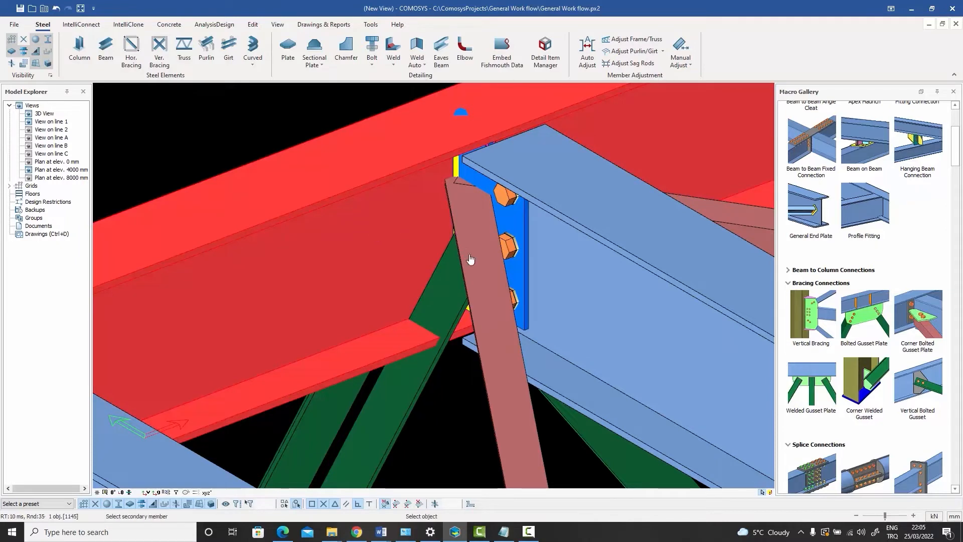
click(477, 271)
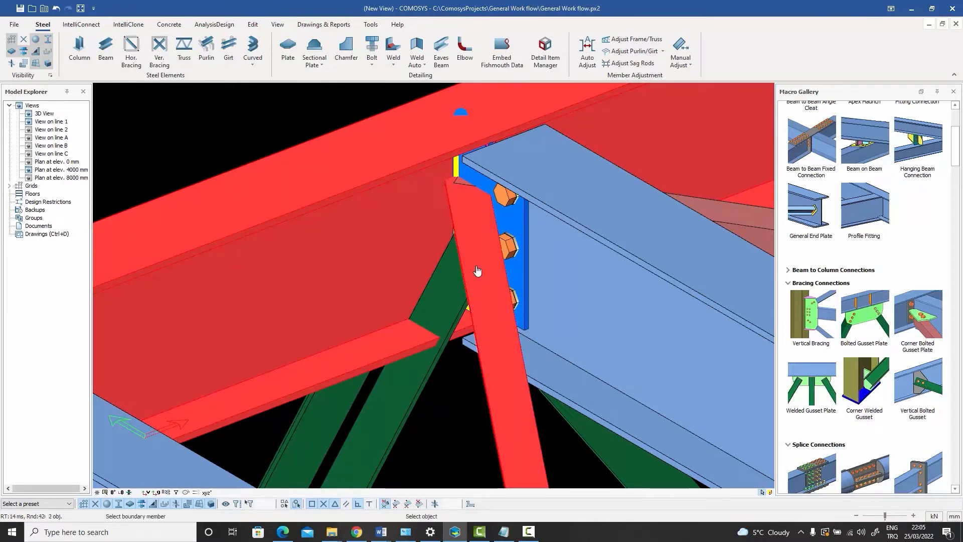
click(514, 226)
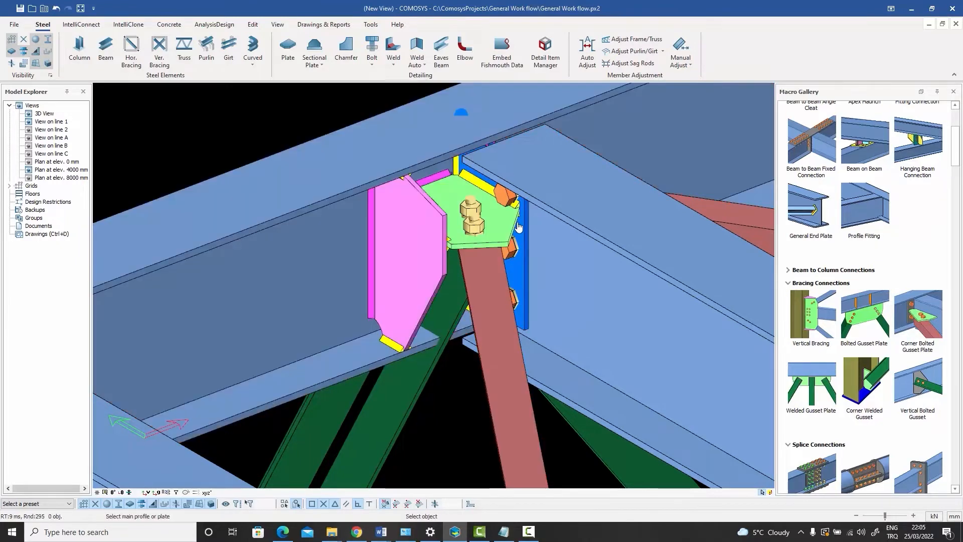
Select the fin plate's bolts and examine their clearance from the new gusset plate.
middle_drag(525, 227, 504, 248)
click(507, 281)
scroll(506, 278, up, 5)
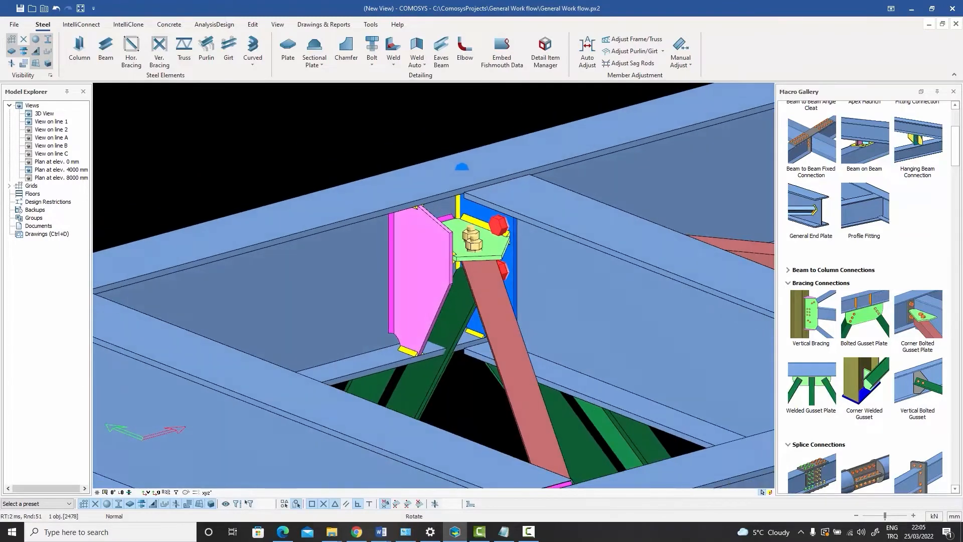
Increase the out-of-plane offset of the L60*6 brace that ends at the corner bolted gusset plate.
scroll(503, 257, down, 2)
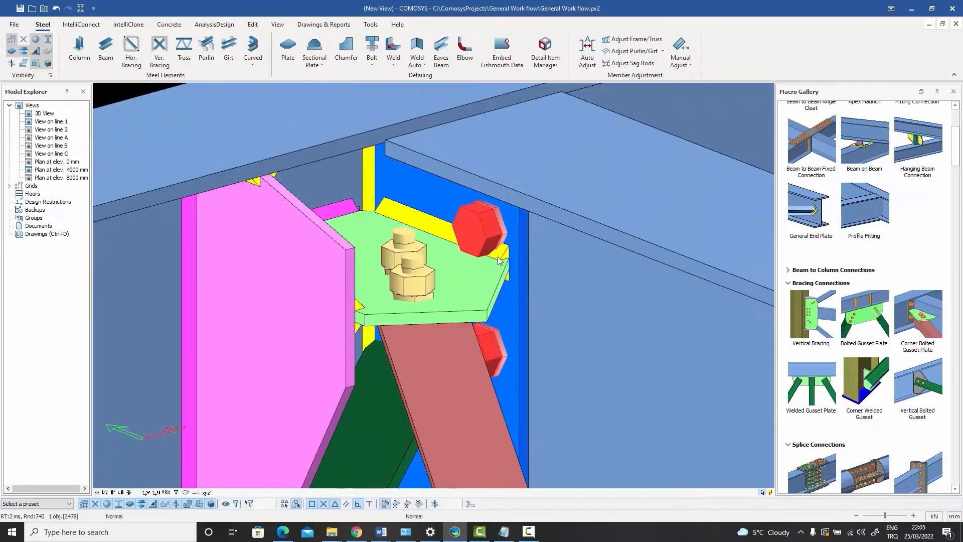
double_click(455, 370)
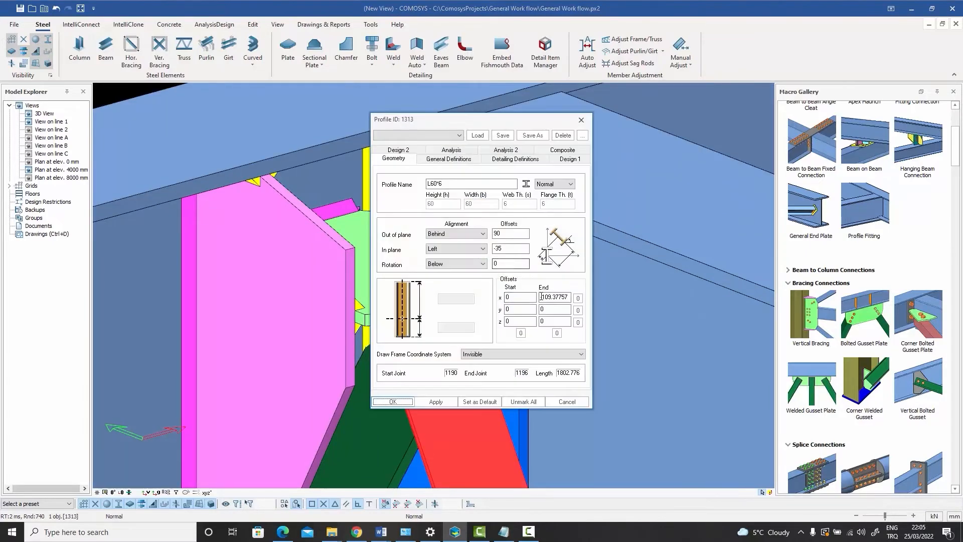
drag(505, 234, 453, 233)
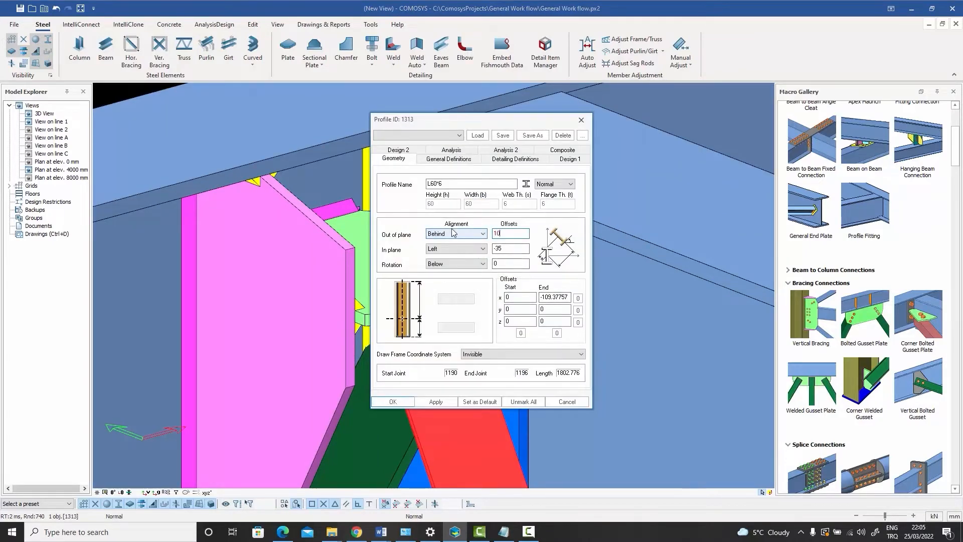
key(Return)
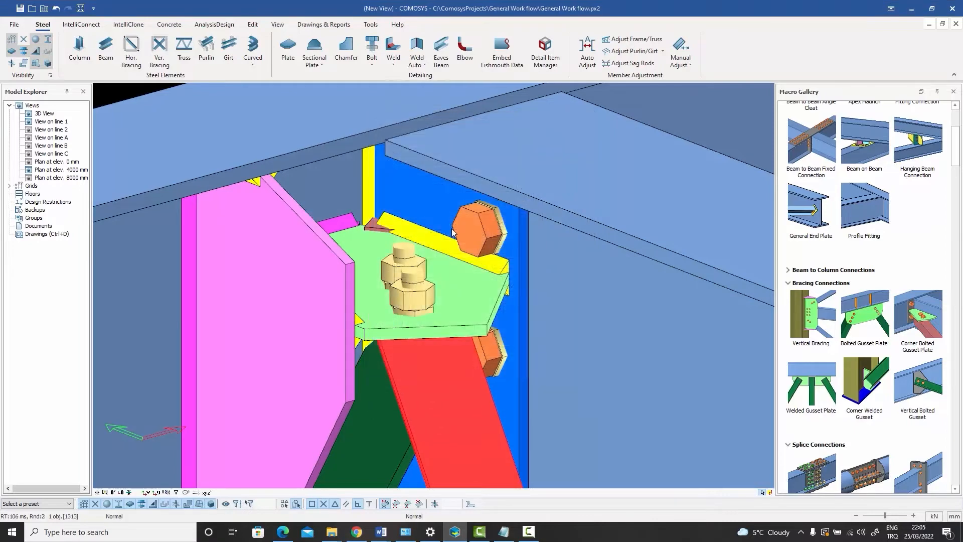
Inspect the neighbouring braces and the unconnected brace end beside the bolted beam connection.
scroll(451, 231, down, 5)
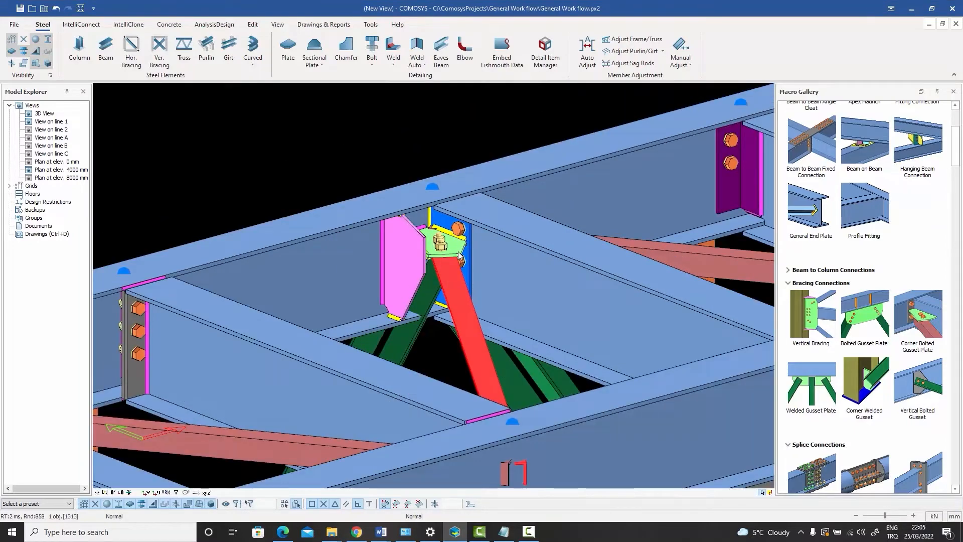
scroll(460, 257, down, 5)
scroll(460, 265, up, 5)
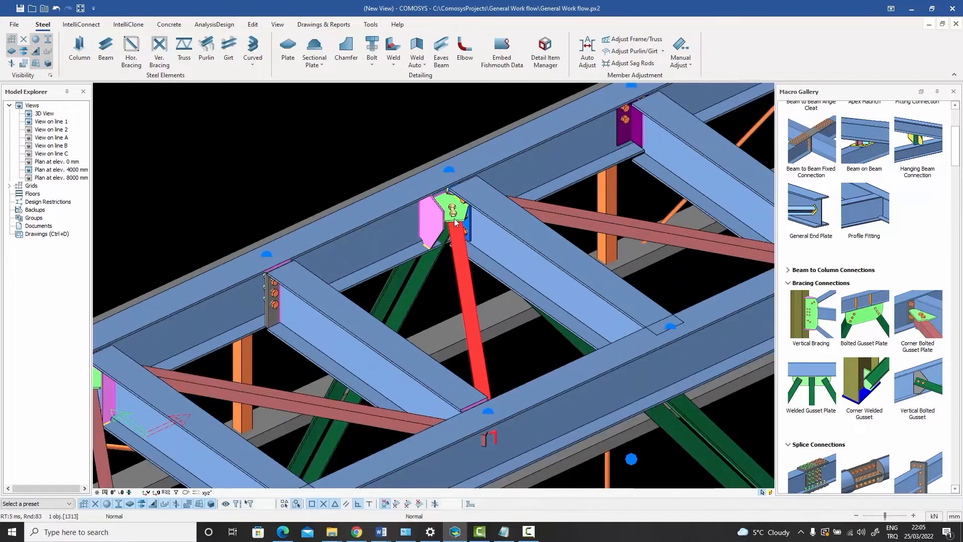
middle_drag(455, 222, 543, 179)
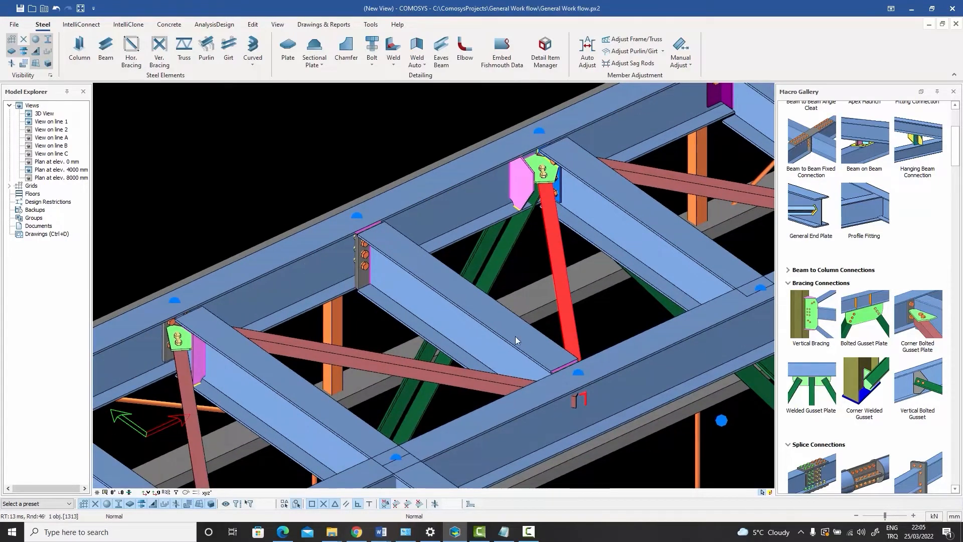
mouse_move(516, 335)
middle_down()
mouse_move(474, 305)
mouse_move(488, 329)
mouse_move(527, 351)
mouse_move(567, 329)
mouse_move(521, 353)
middle_up()
scroll(519, 353, up, 3)
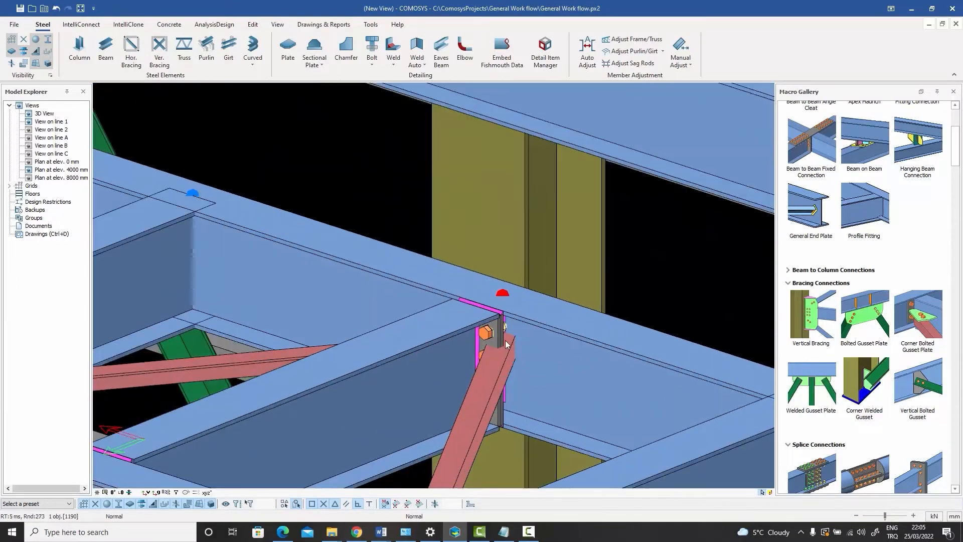
scroll(501, 323, up, 2)
middle_drag(478, 301, 406, 239)
shift+middle_drag(406, 239, 458, 283)
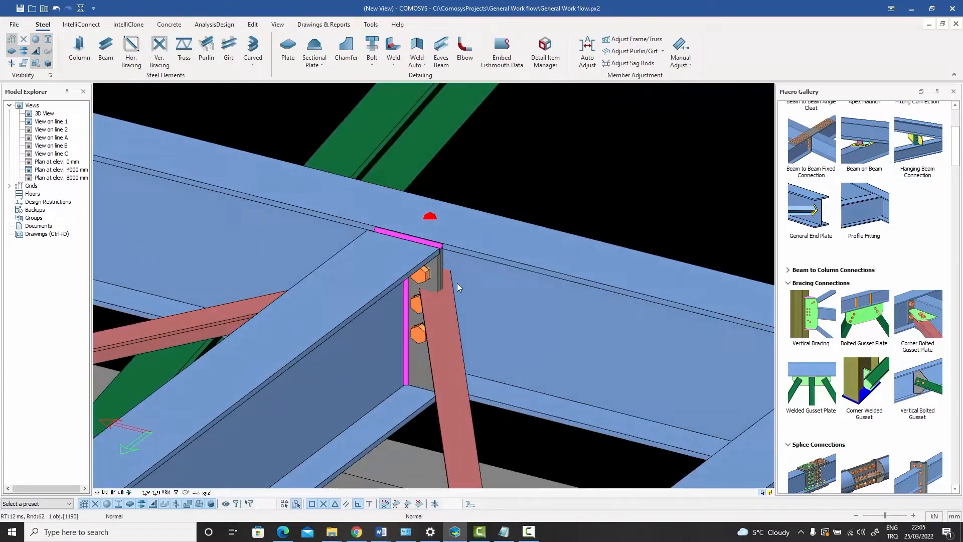
Try a Corner Bolted Gusset Plate with the secondary beam as main, the brace as secondary and the grey end connection plate as boundary.
click(445, 324)
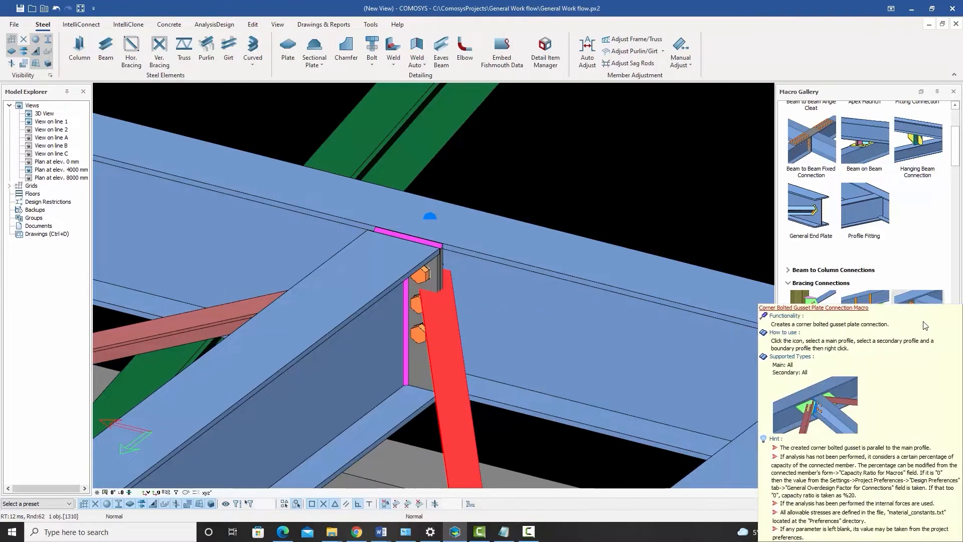
click(918, 349)
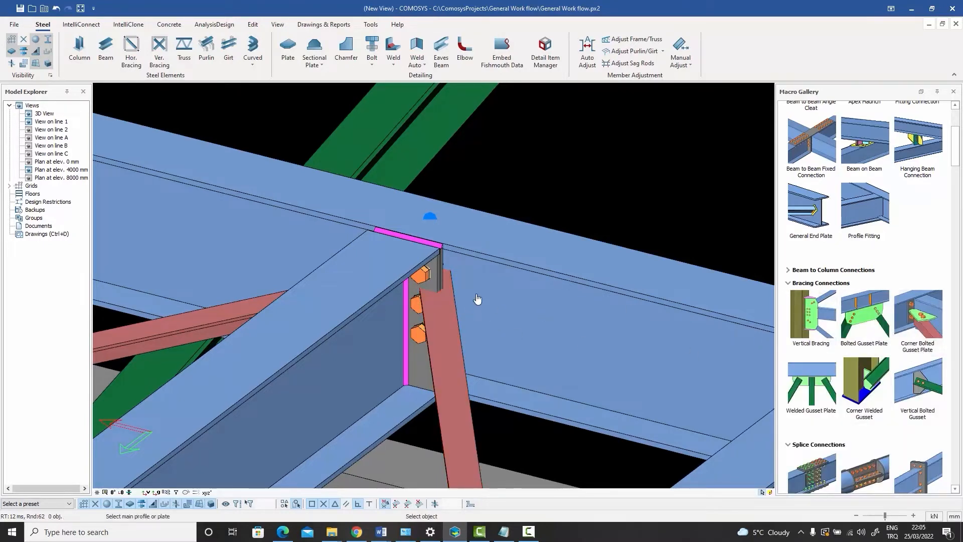
click(319, 382)
click(456, 365)
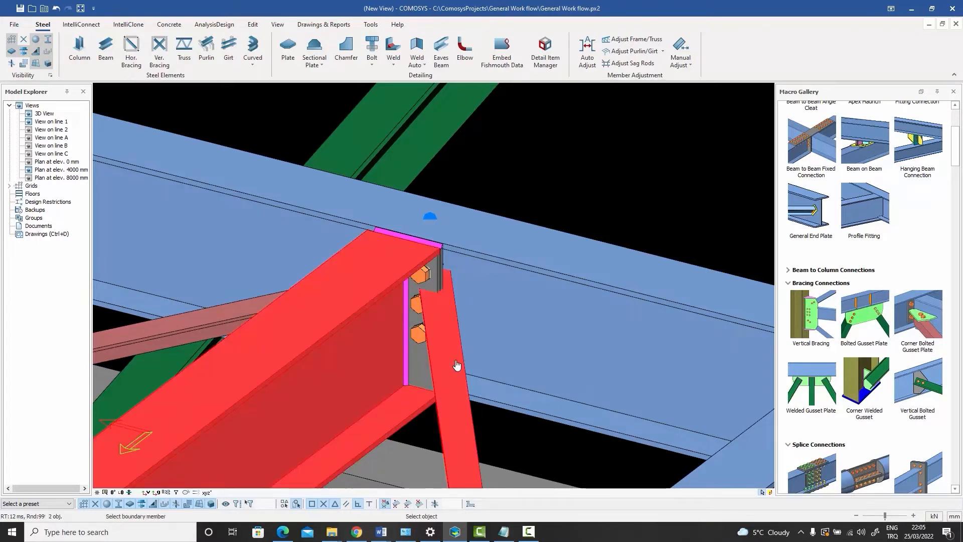
scroll(440, 296, up, 2)
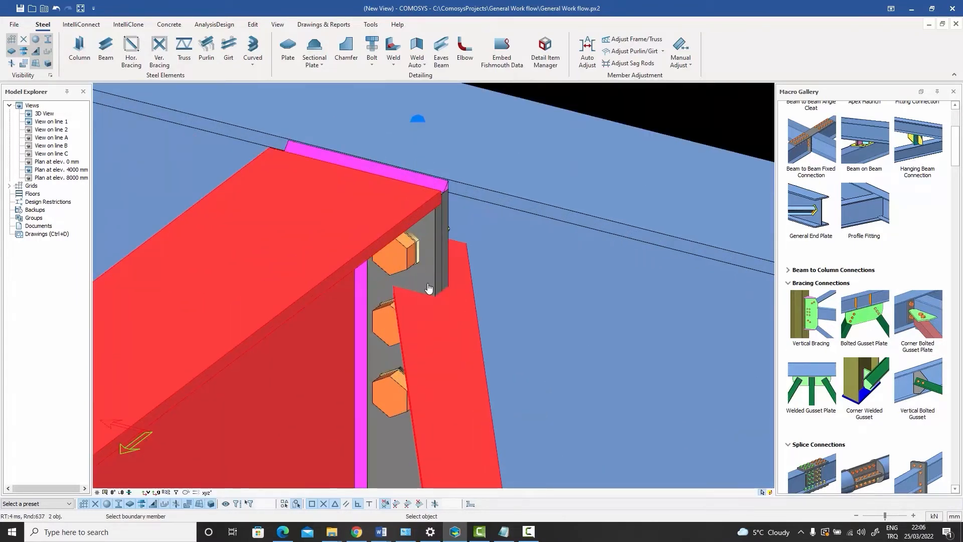
click(427, 287)
scroll(444, 285, down, 2)
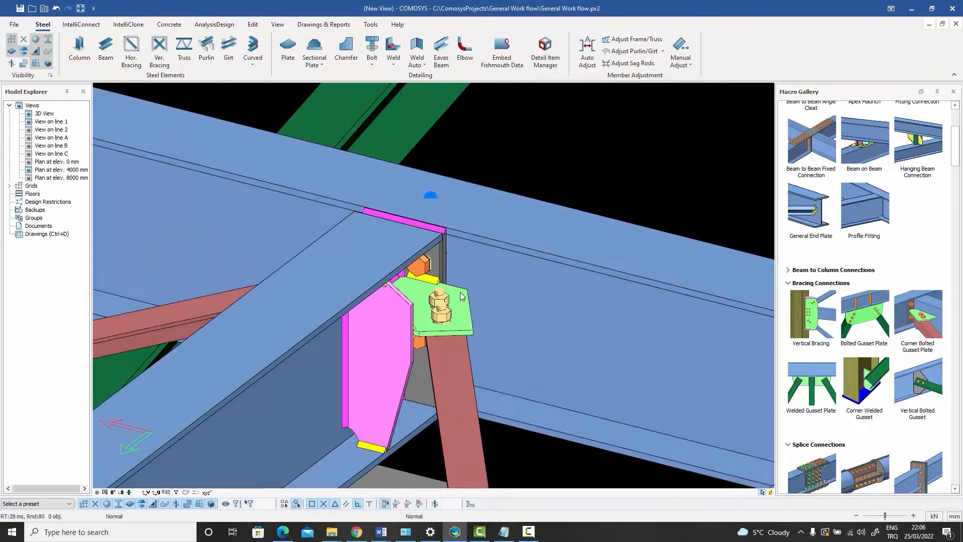
Check the corner gusset plate around the beam's connection bolts and undo its creation.
mouse_move(460, 293)
middle_down()
mouse_move(411, 301)
mouse_move(396, 284)
mouse_move(443, 290)
middle_up()
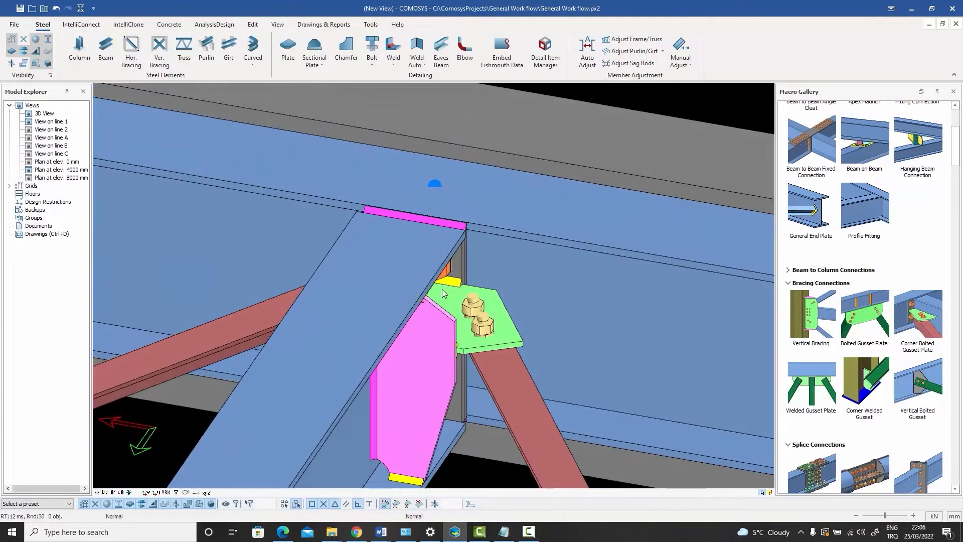
scroll(442, 293, up, 4)
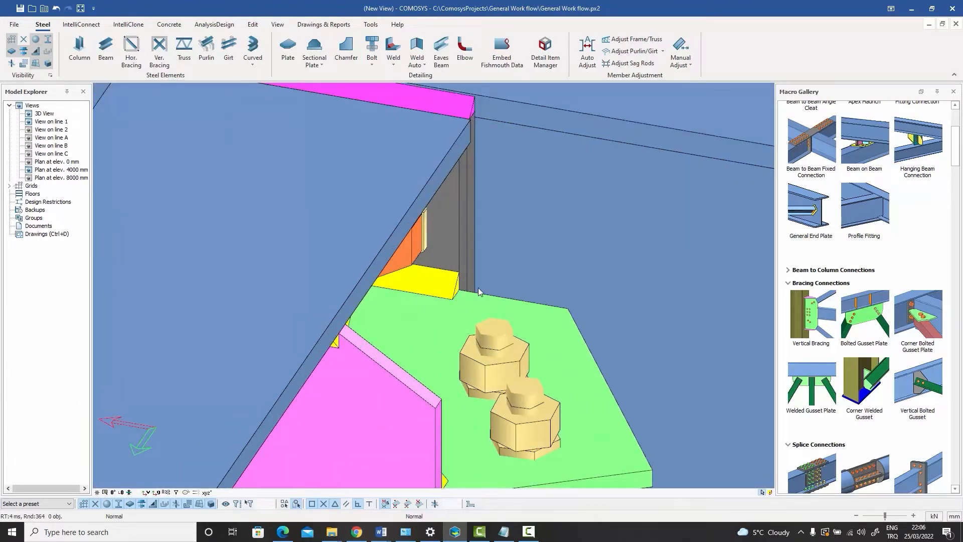
scroll(470, 285, down, 5)
mouse_move(466, 281)
middle_down()
mouse_move(391, 282)
mouse_move(463, 288)
middle_up()
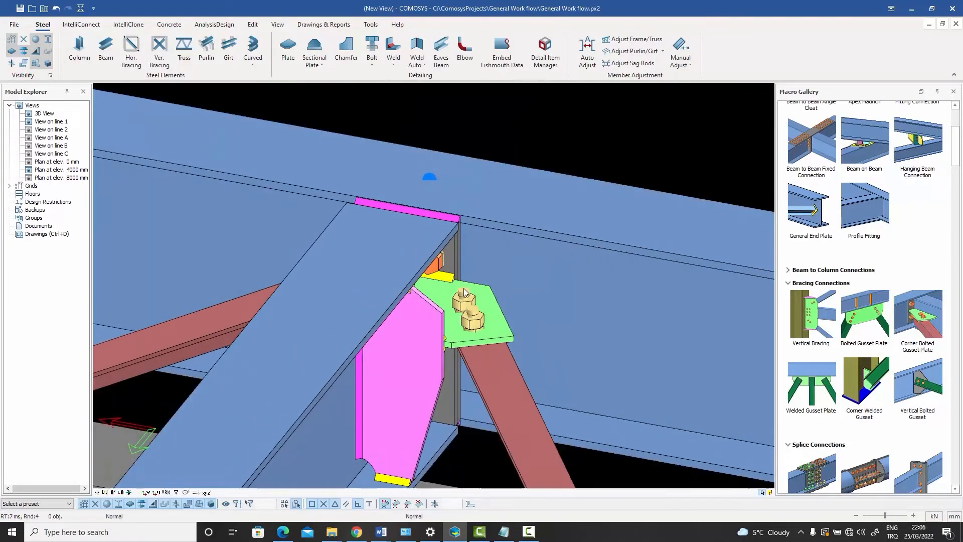
key(ctrl+z)
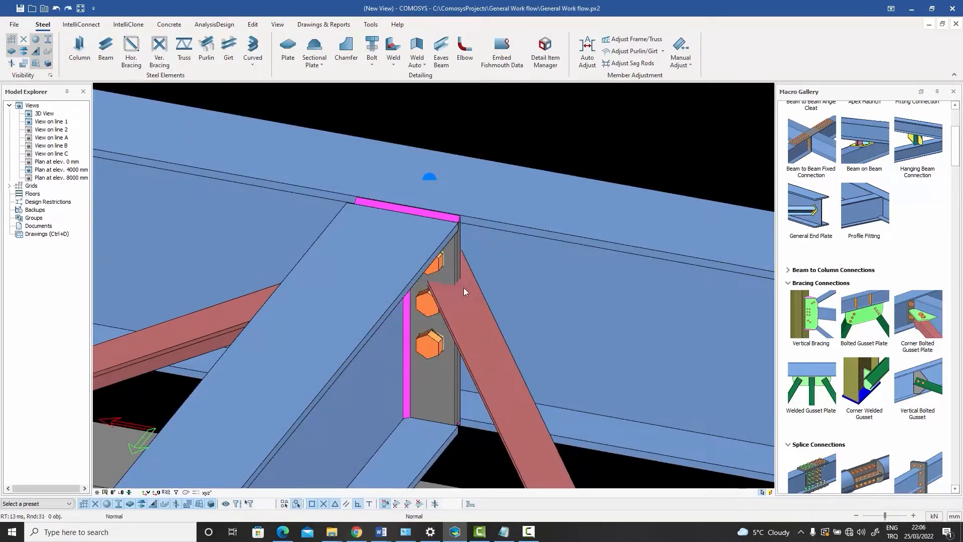
Create a Bolted Gusset Plate connection with the long beam as main profile and the unconnected brace as secondary member.
click(864, 346)
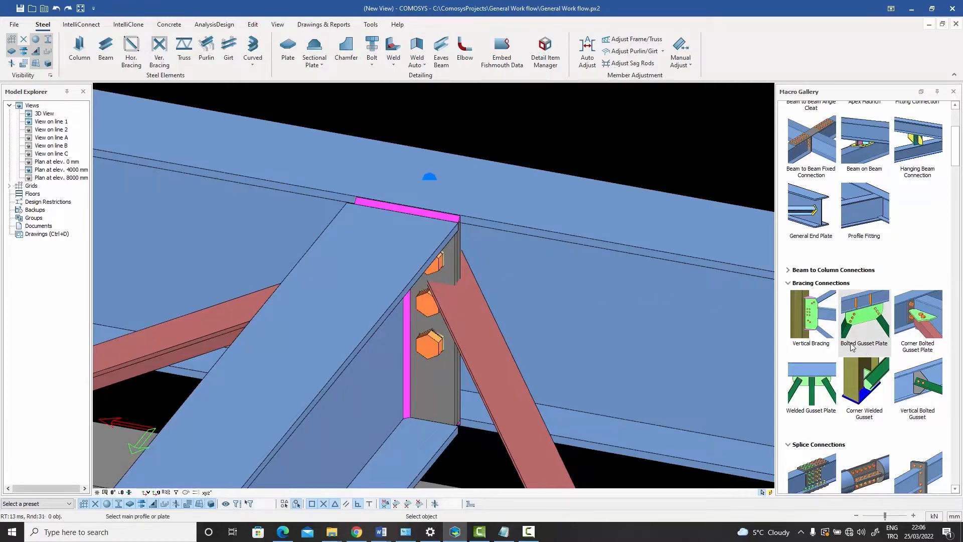
click(562, 292)
click(486, 327)
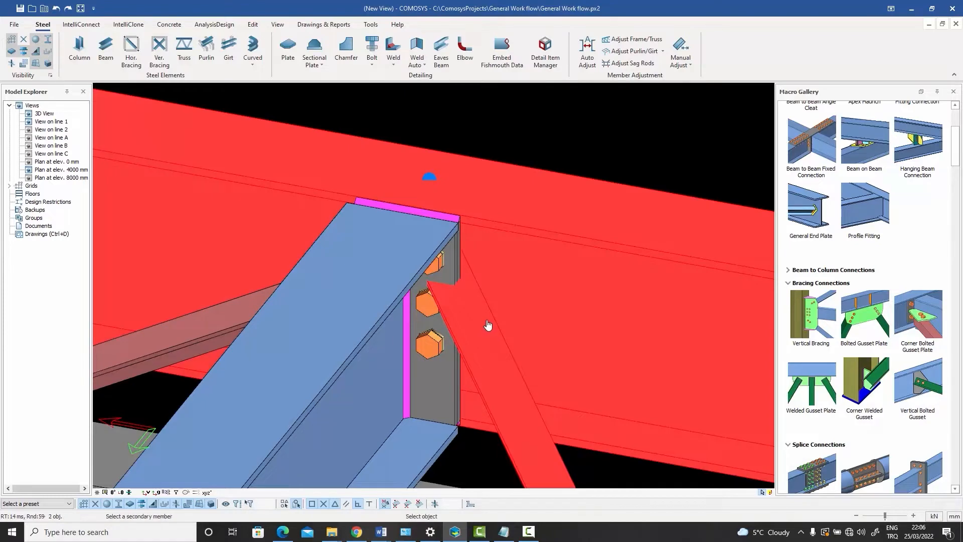
key(Escape)
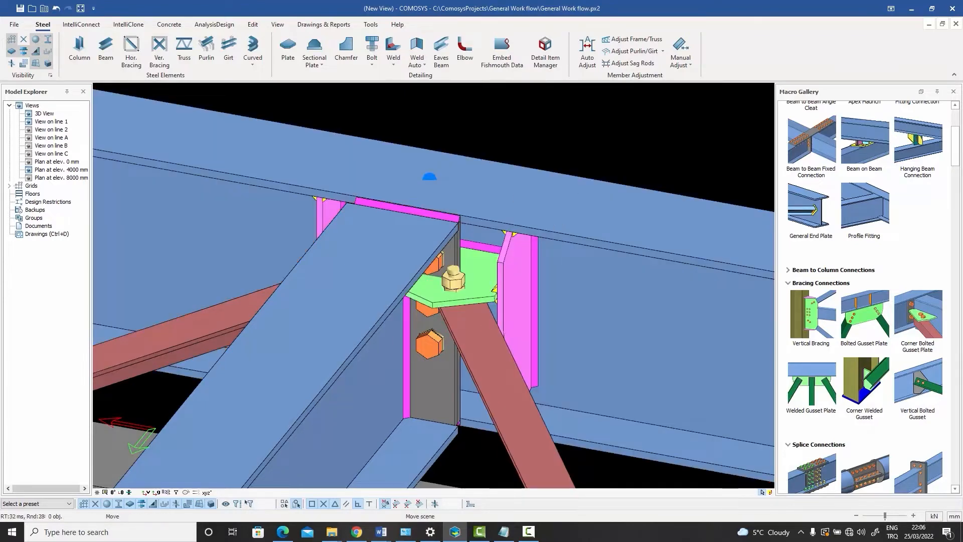
Examine the bolted gusset plate, its bolts and the brace end against the adjacent beam connection.
middle_drag(554, 189, 406, 253)
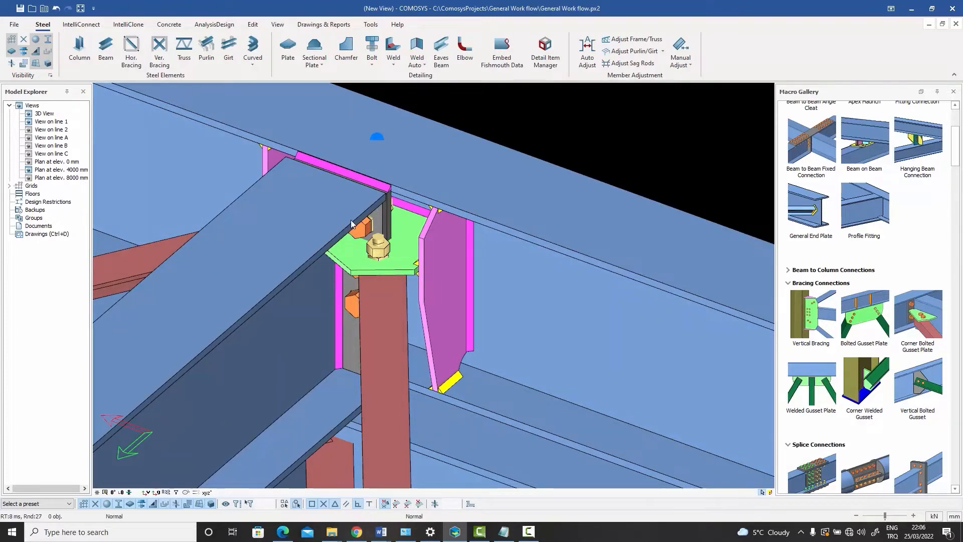
scroll(351, 224, down, 2)
middle_drag(370, 238, 421, 242)
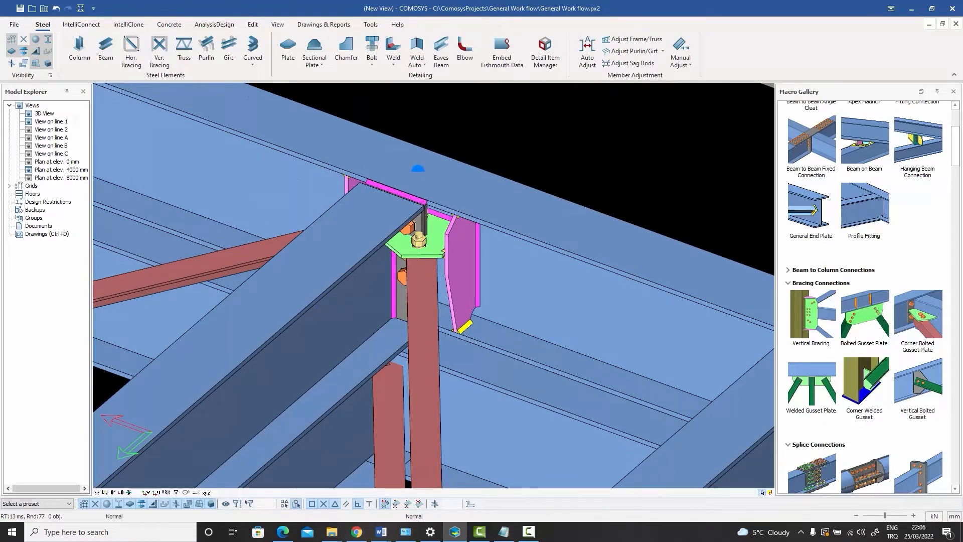
click(419, 243)
ctrl+middle_drag(419, 244, 425, 181)
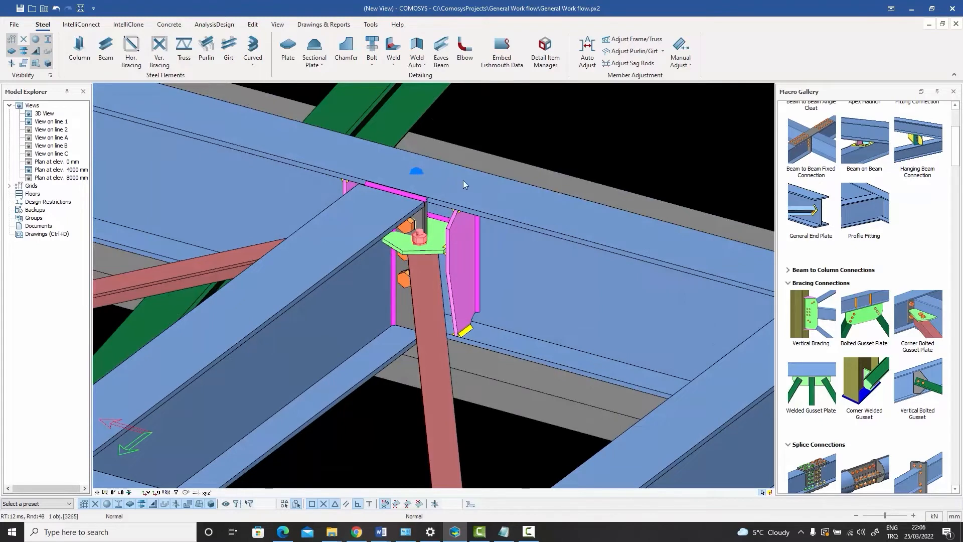
click(431, 311)
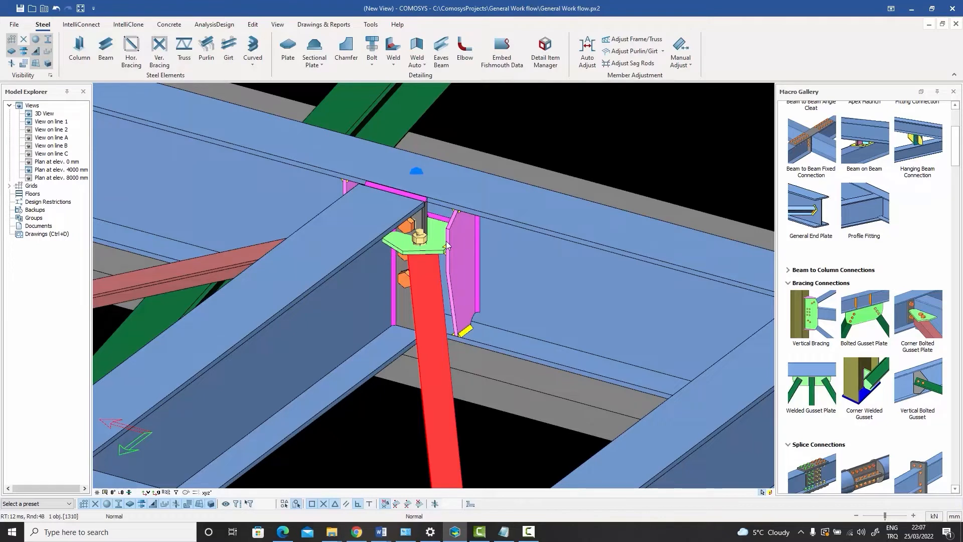
key(Escape)
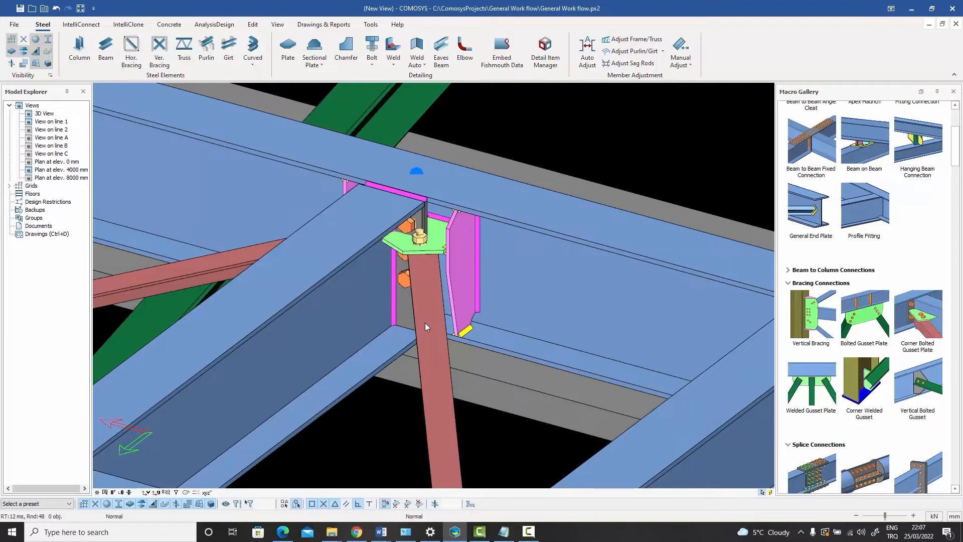
Shift the brace's end 100 mm along the main beam, away from the secondary beam, using Adjust Frame Manually.
click(686, 65)
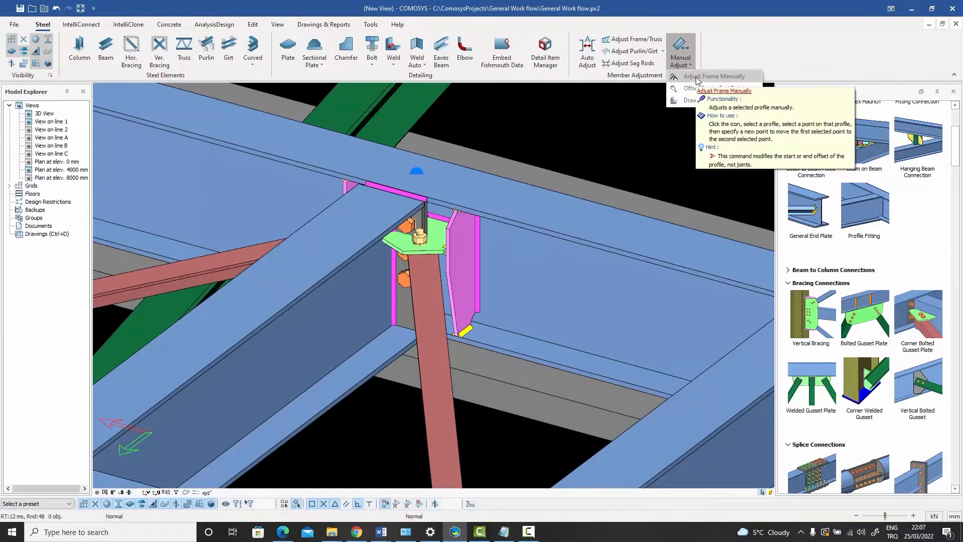
click(712, 76)
click(428, 310)
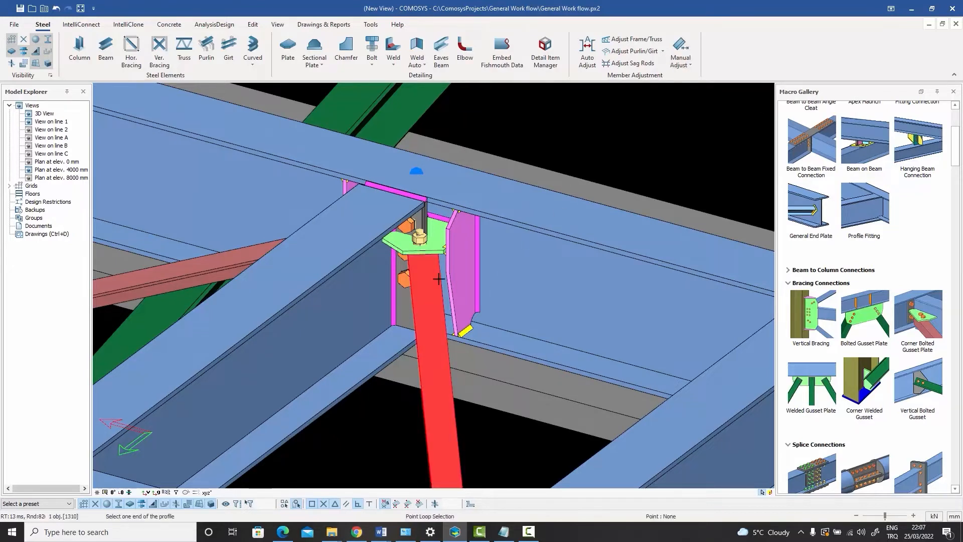
click(415, 171)
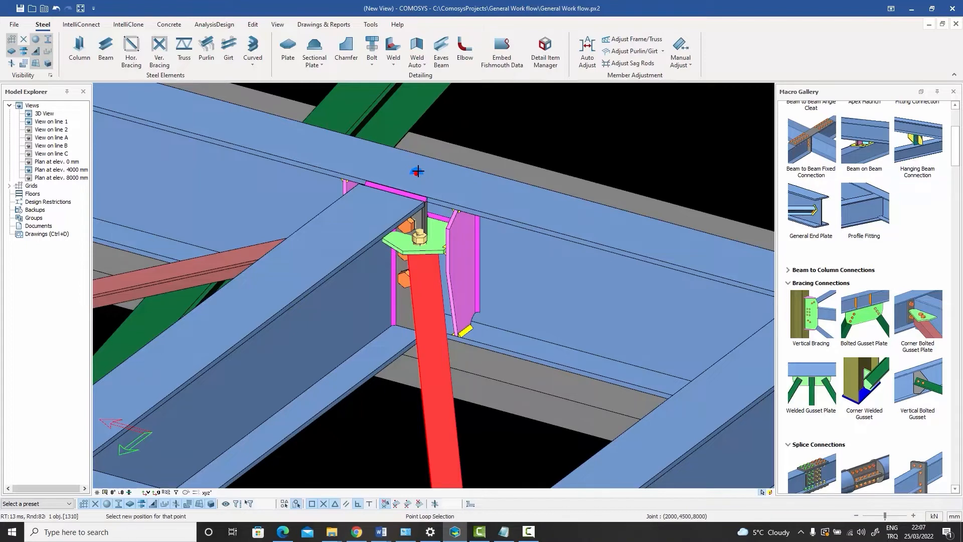
key(Return)
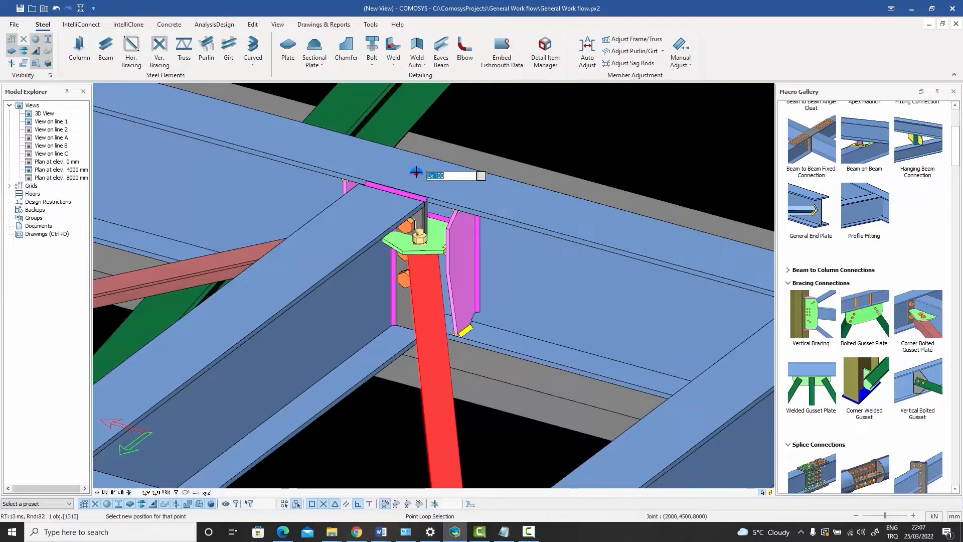
key(Return)
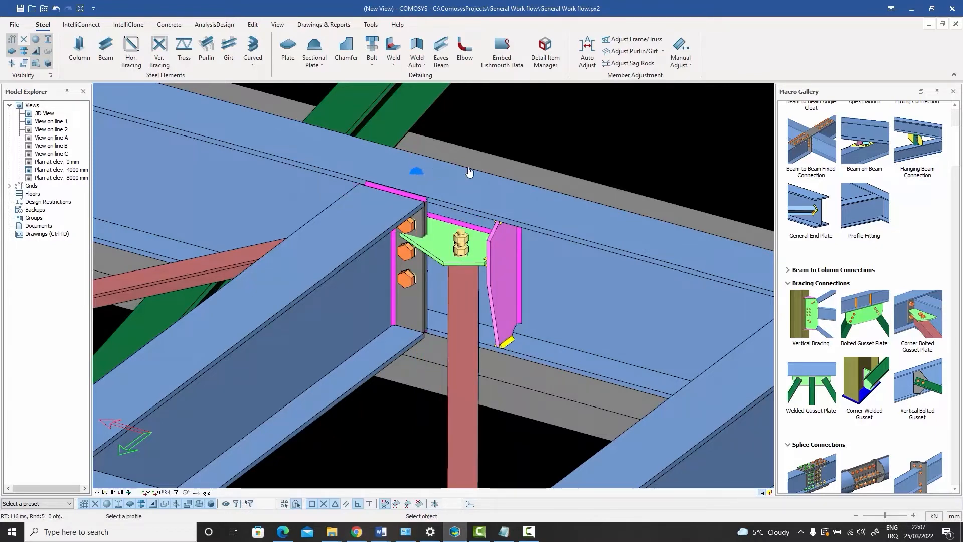
key(Escape)
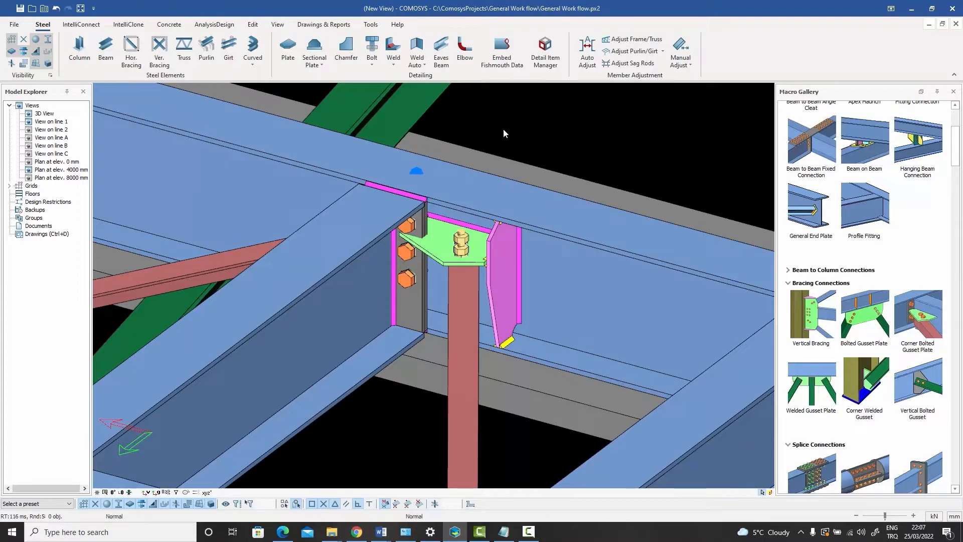
Open the bolted gusset connection's properties, try 50 mm for the plate's edge distance from the brace axis, and apply 40 mm instead.
click(435, 251)
mouse_move(436, 250)
middle_down()
mouse_move(418, 261)
mouse_move(436, 260)
middle_up()
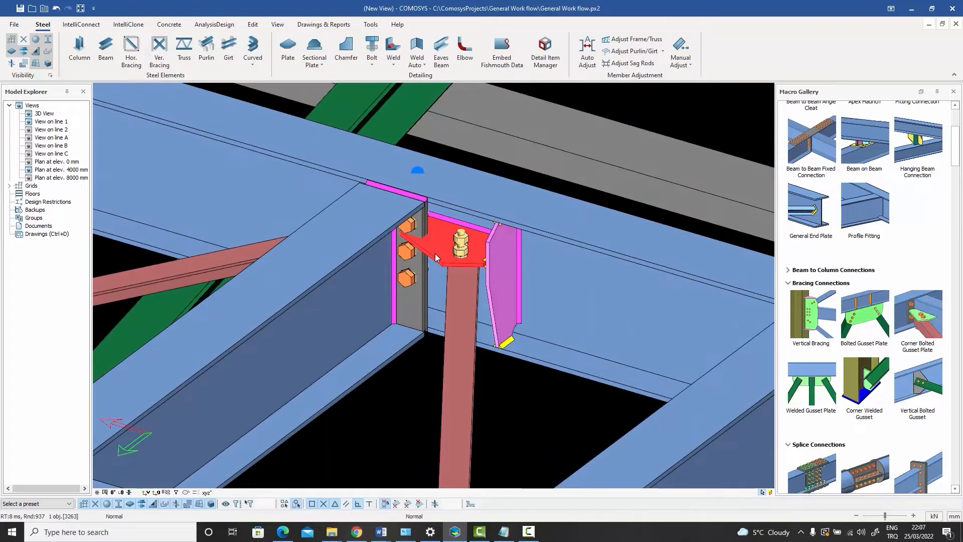
double_click(435, 257)
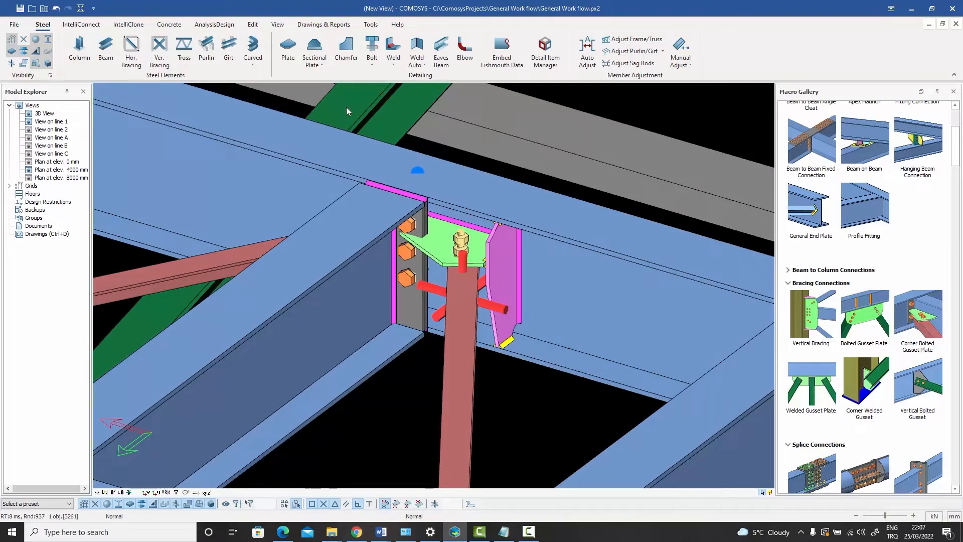
drag(357, 153, 85, 37)
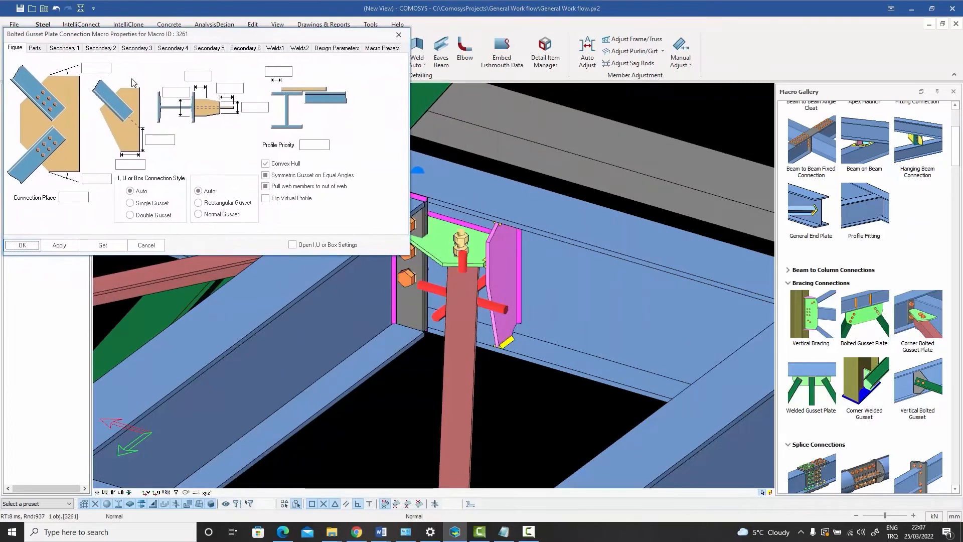
click(161, 140)
text(50)
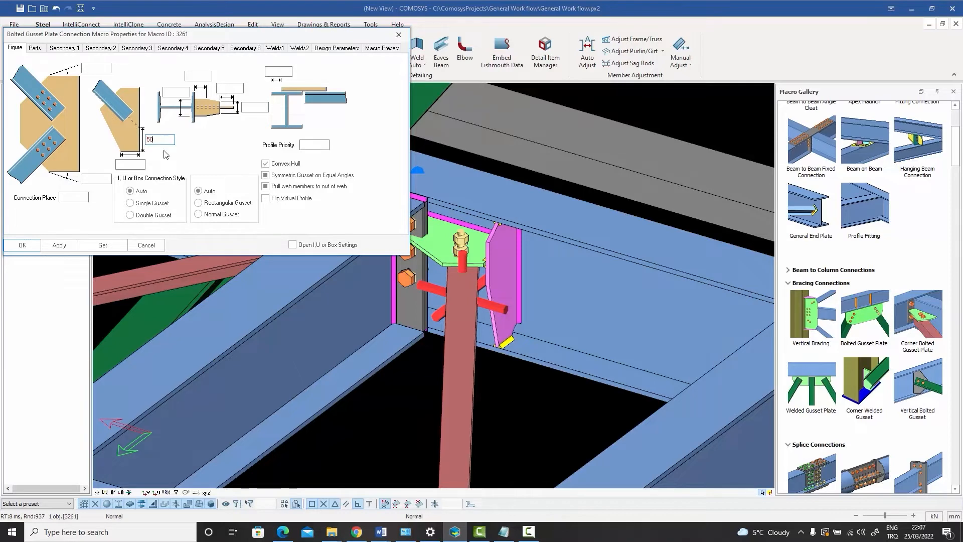
click(66, 246)
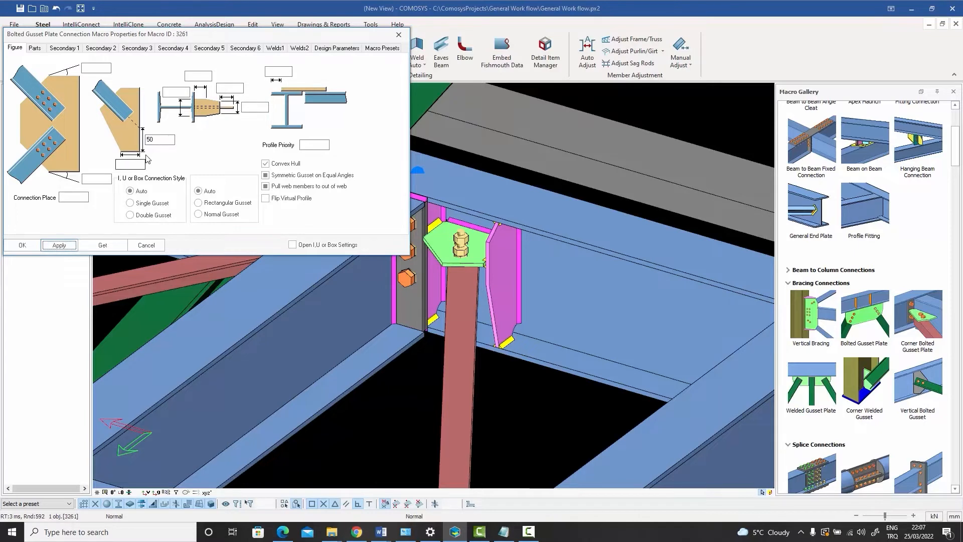
double_click(151, 139)
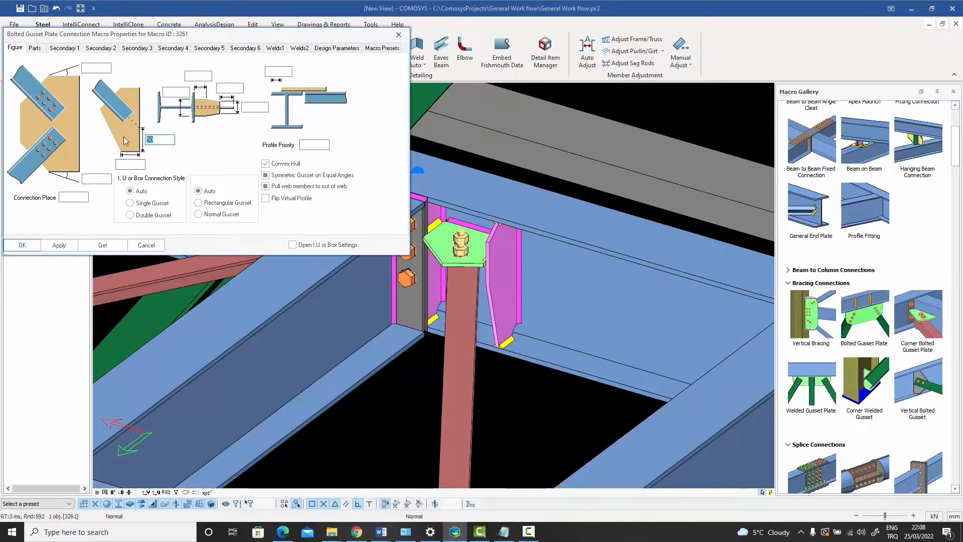
text(40)
click(59, 244)
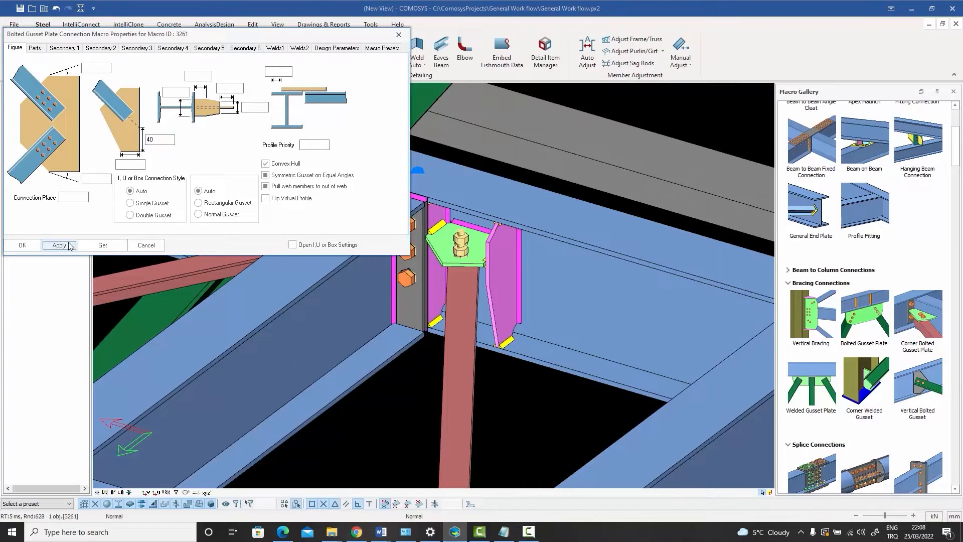
Turn off the left gusset stiffener, keep the right one enabled, and close the connection properties.
click(35, 48)
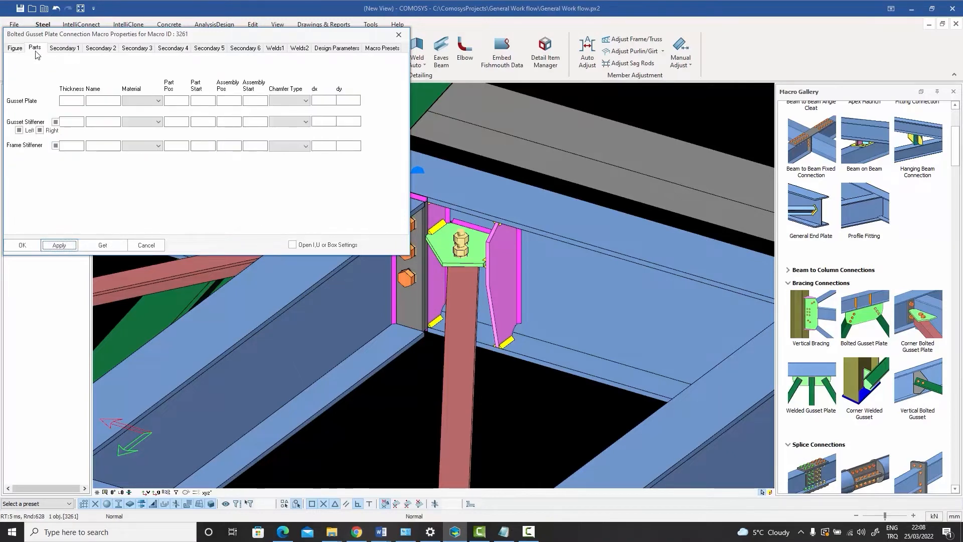
click(39, 130)
click(56, 245)
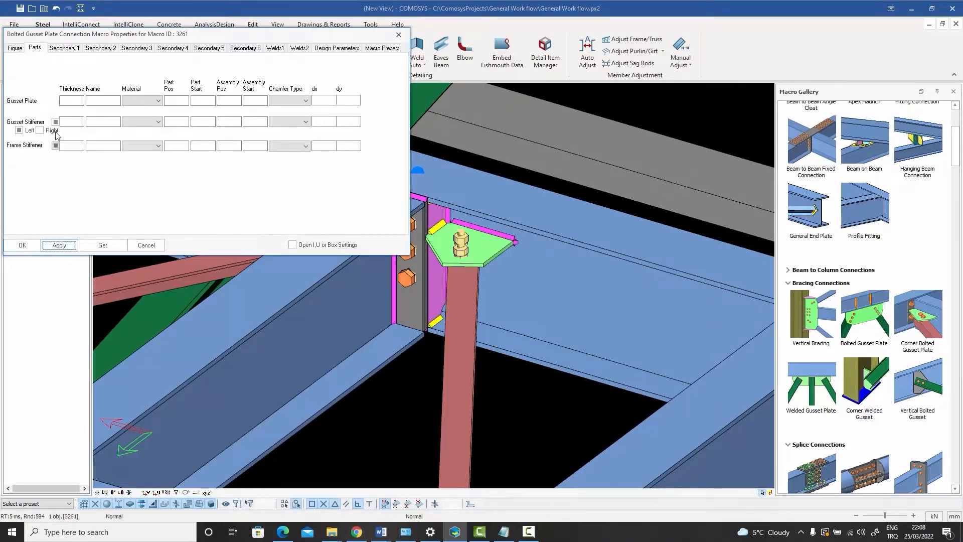
click(39, 130)
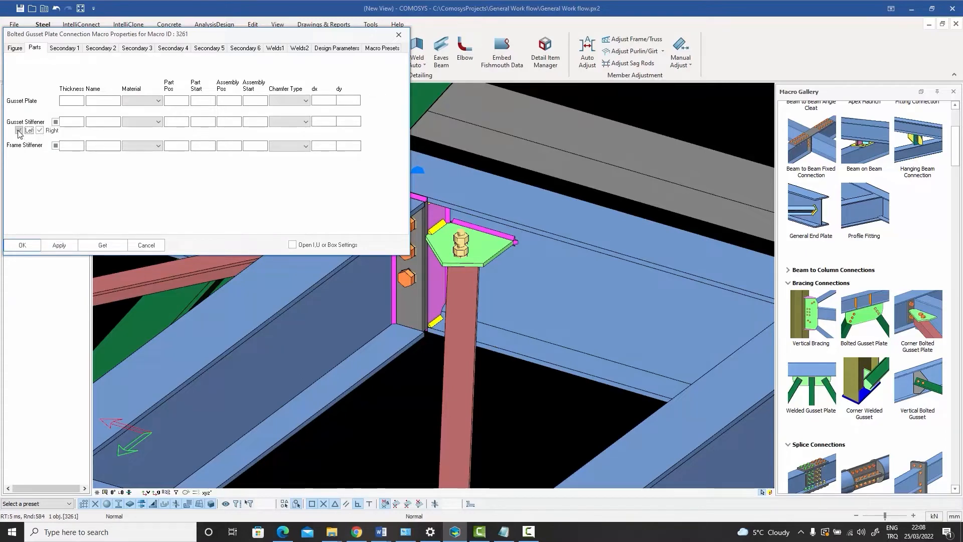
click(58, 245)
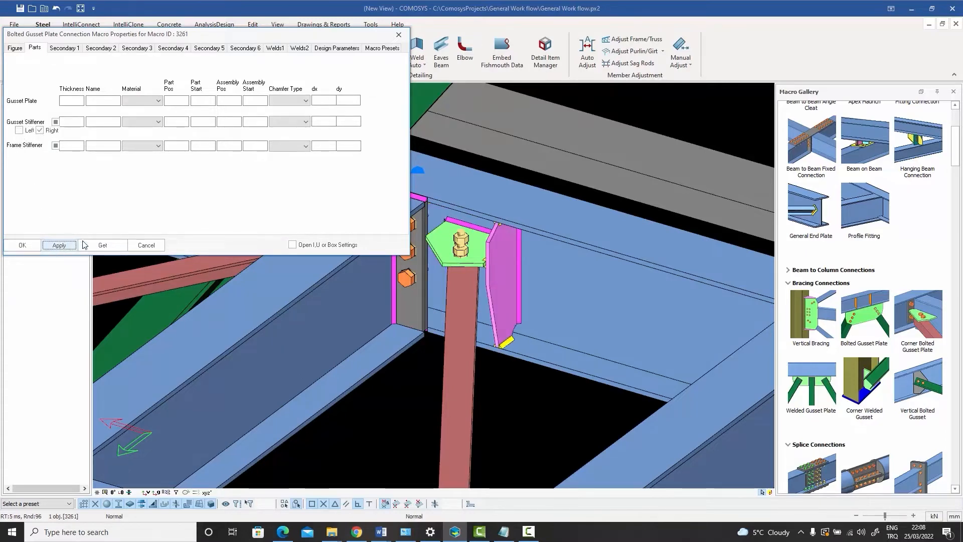
click(146, 244)
Examine the gusset plate's clearance to the neighbouring beam connection and its remaining stiffener from close up and above.
mouse_move(434, 351)
middle_down()
mouse_move(429, 366)
mouse_move(437, 358)
middle_up()
middle_drag(449, 291, 497, 249)
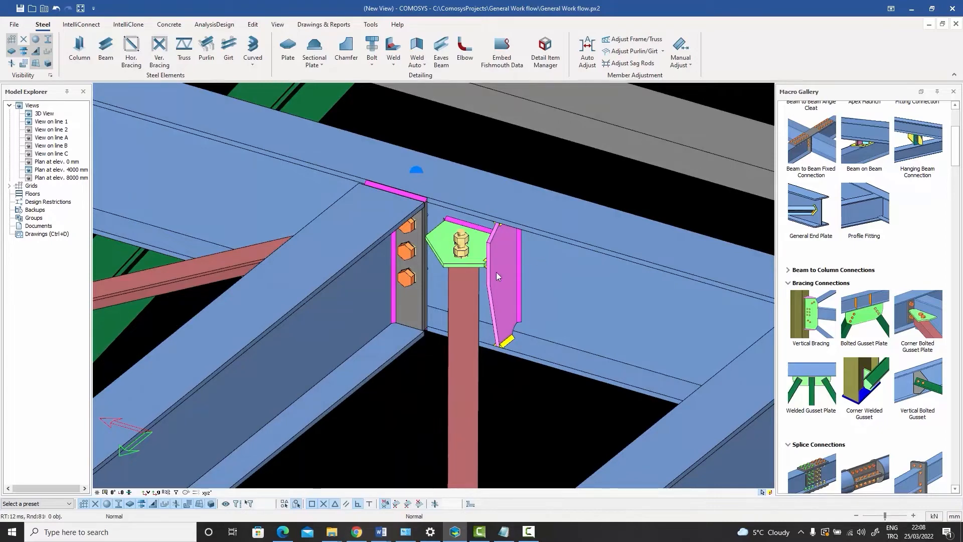
middle_drag(466, 245, 439, 278)
scroll(425, 237, up, 5)
scroll(442, 251, down, 2)
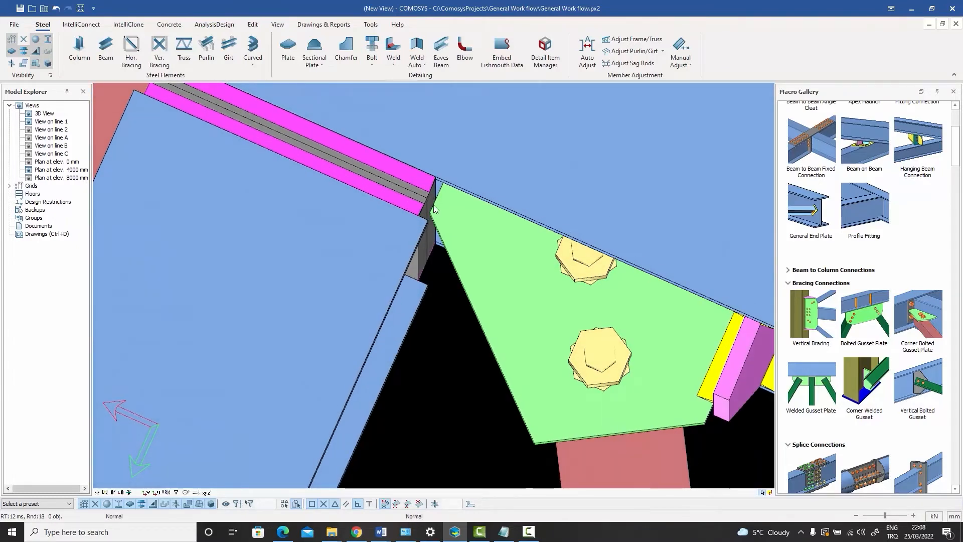
scroll(454, 244, down, 4)
mouse_move(455, 240)
middle_down()
mouse_move(457, 213)
mouse_move(465, 239)
middle_up()
scroll(458, 217, down, 2)
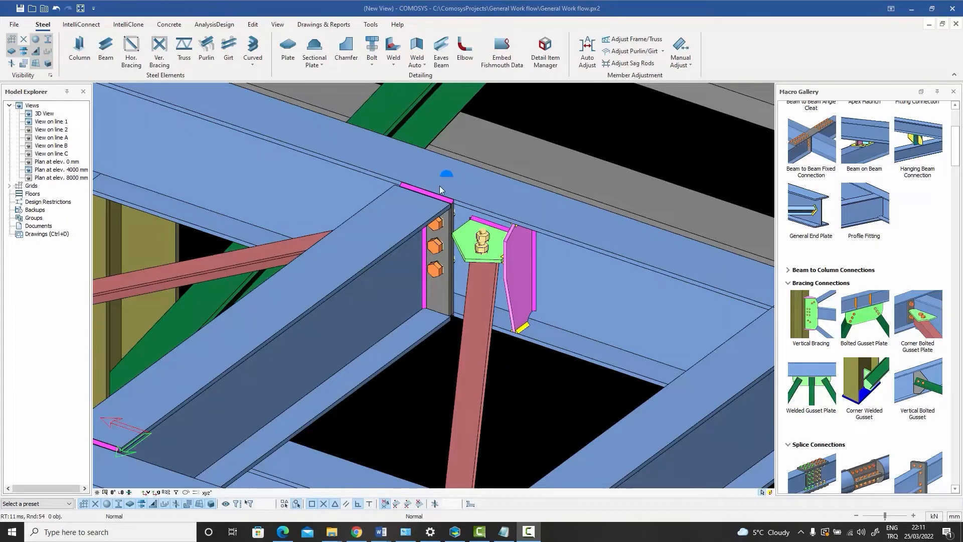
Compare the joint in wireframe and single-line display, and return to the solid display.
key(ctrl+2)
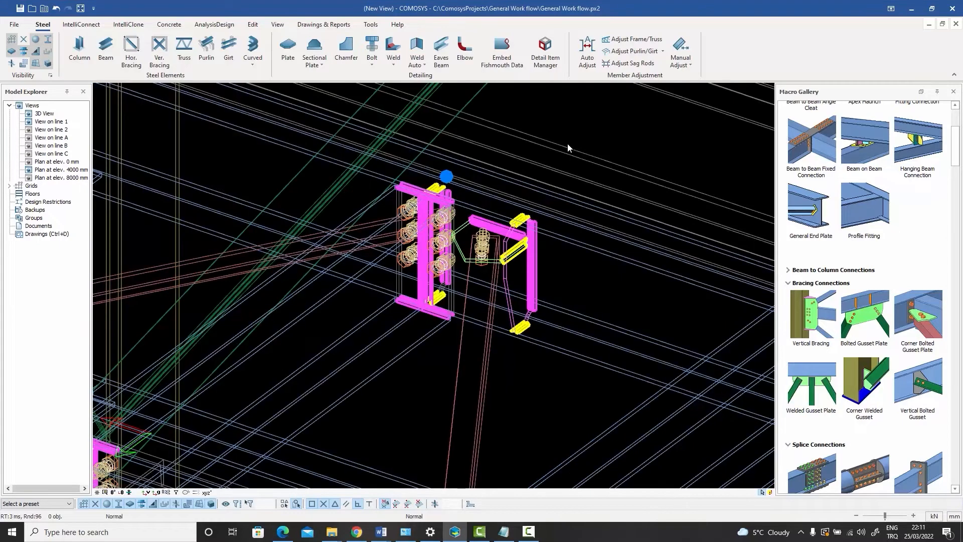
key(ctrl+1)
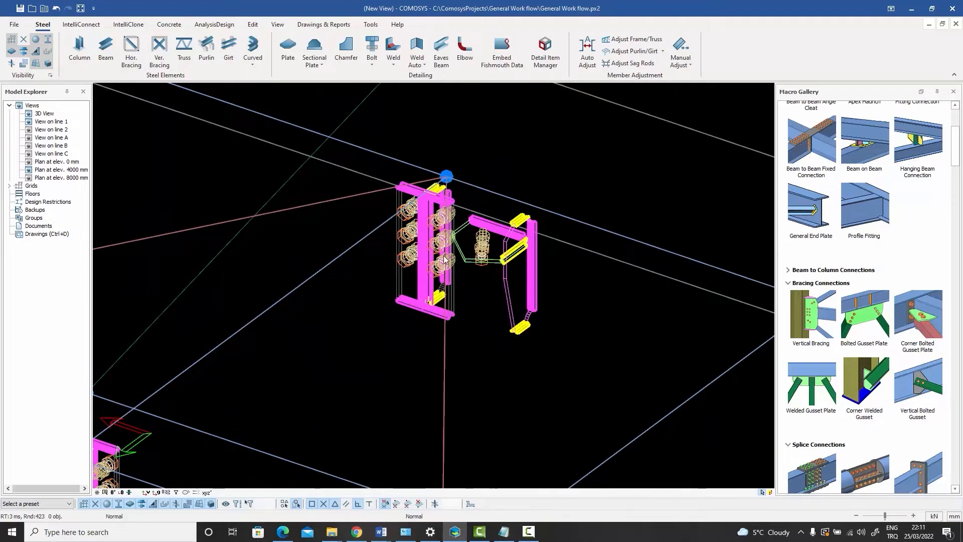
key(ctrl+3)
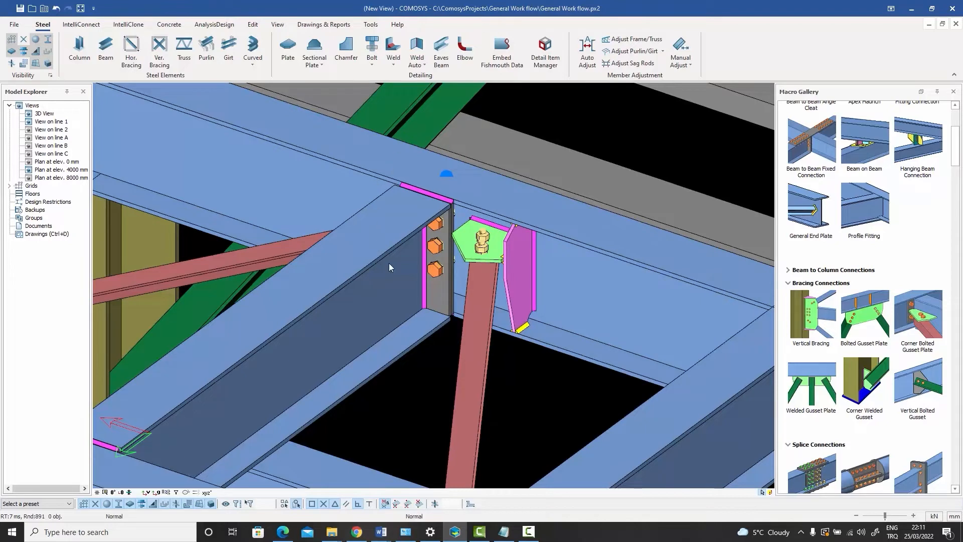
Inspect the gusset stiffener, the gusset plate and the long main beam by highlighting them individually, and clear the selection.
click(515, 259)
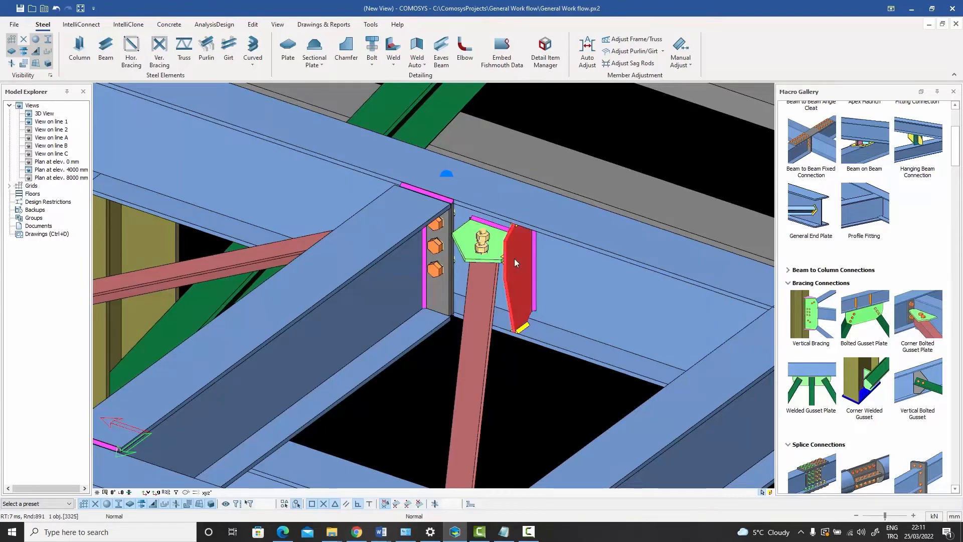
click(466, 257)
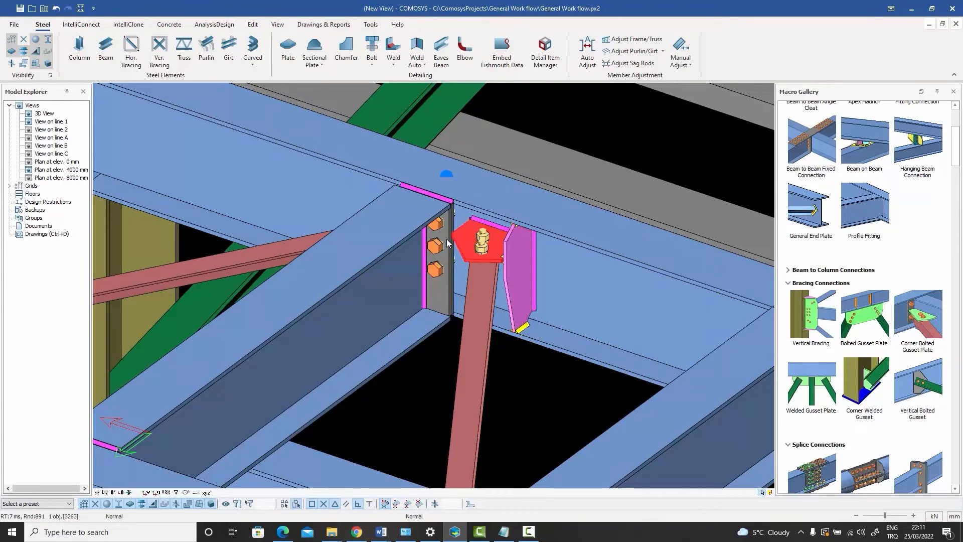
click(449, 243)
click(525, 117)
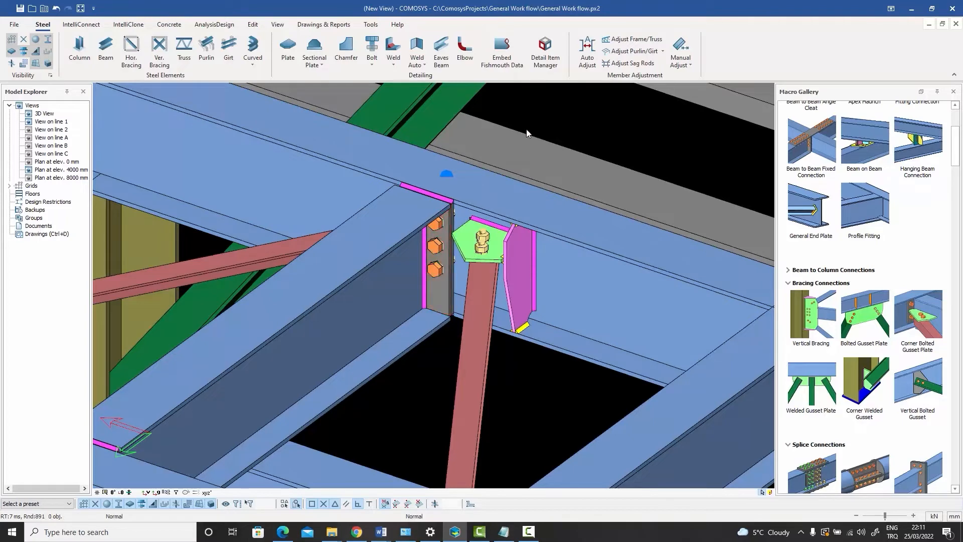
click(580, 245)
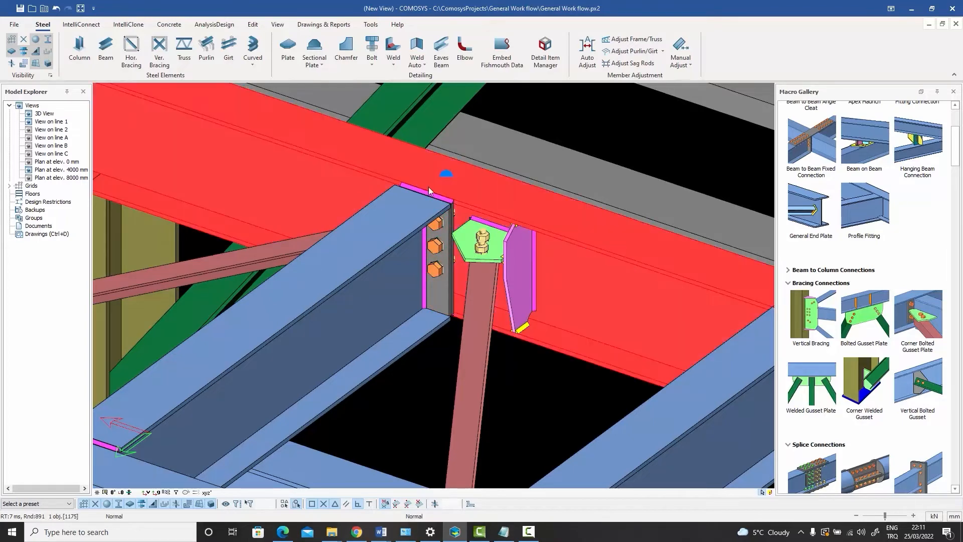
click(521, 115)
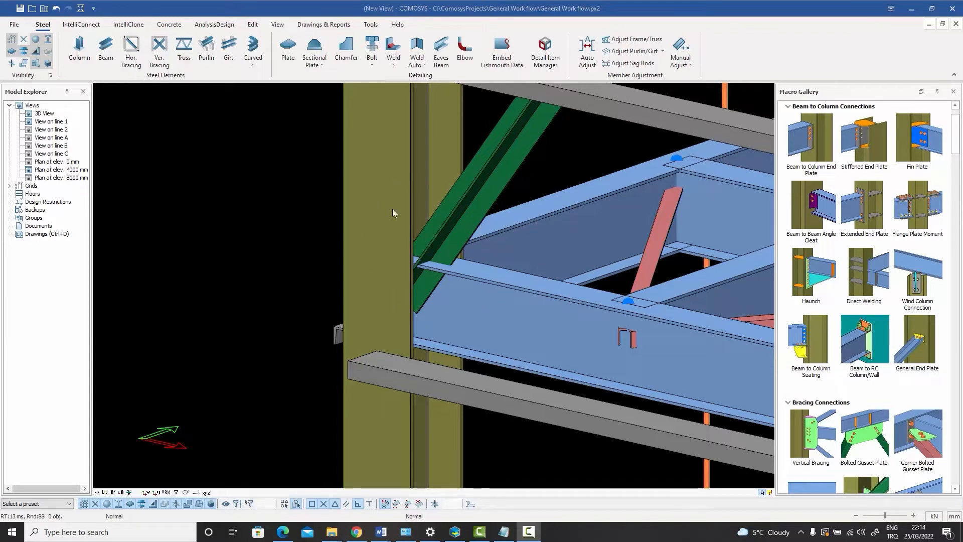
Inspect the corner column, the beams framing into it and the green vertical brace by highlighting each member.
click(399, 181)
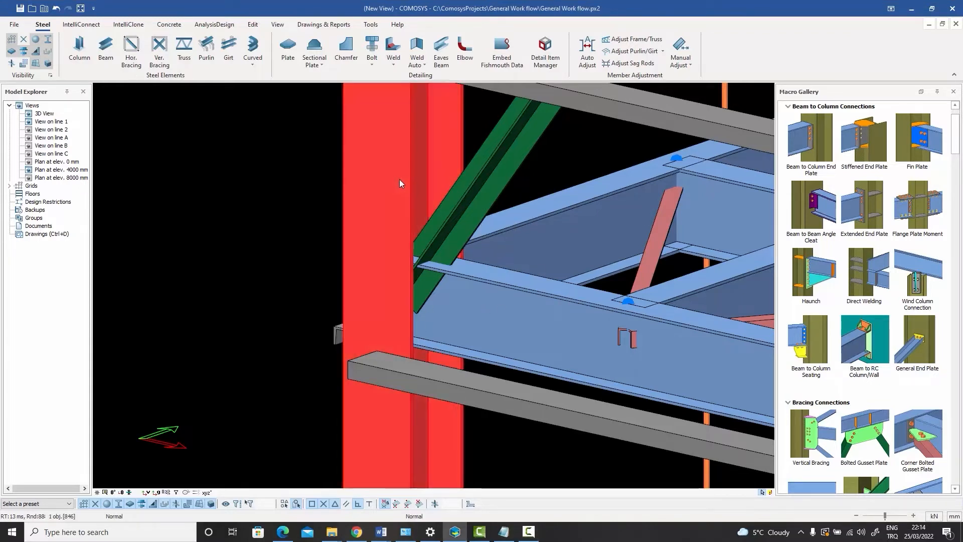
click(511, 305)
click(524, 224)
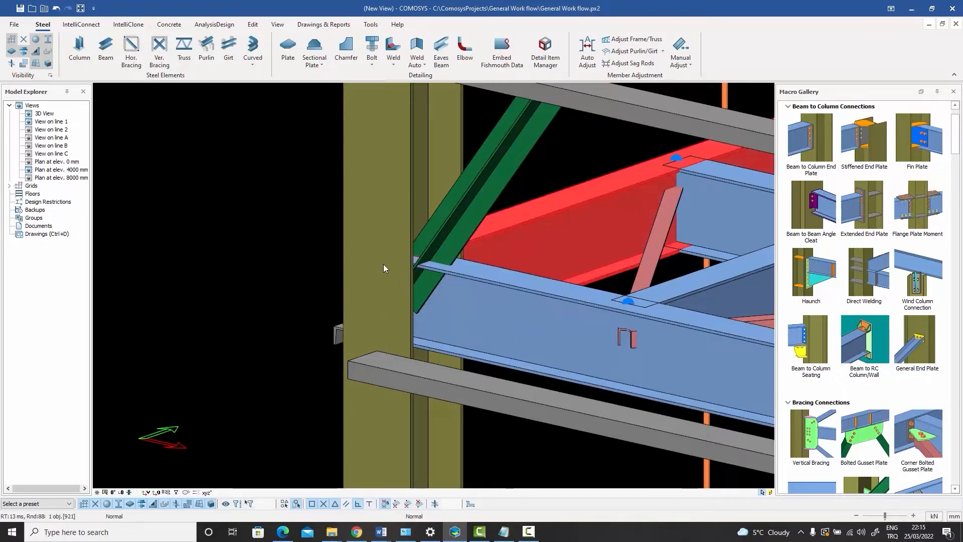
click(463, 214)
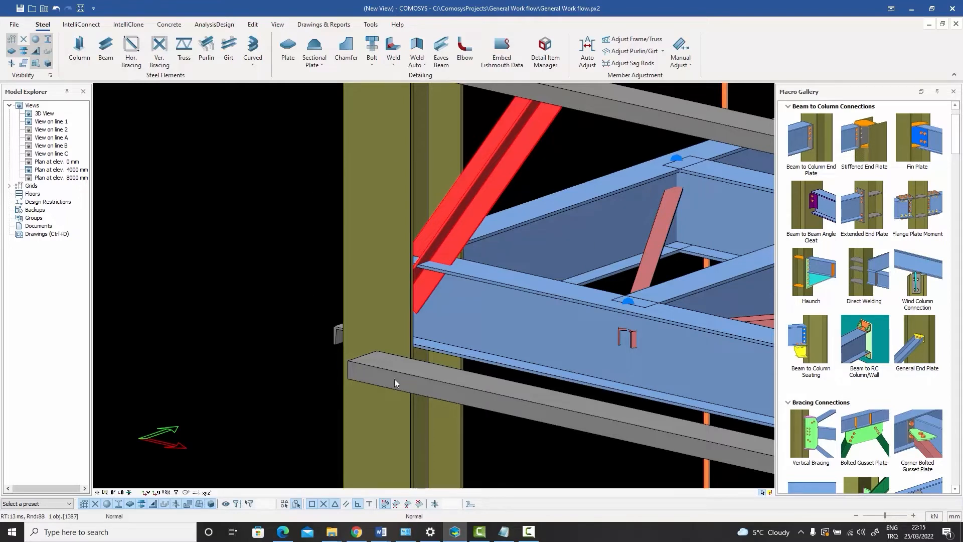
click(306, 220)
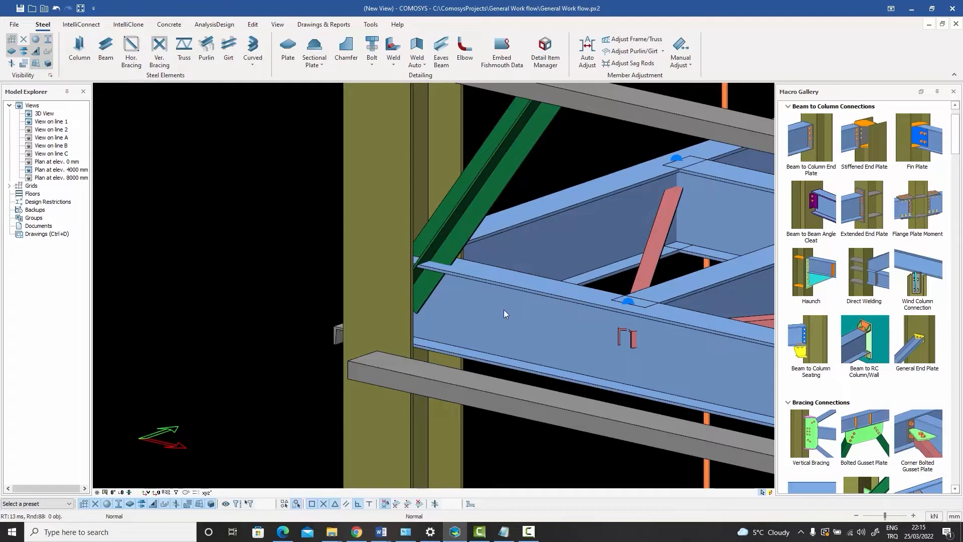
click(452, 240)
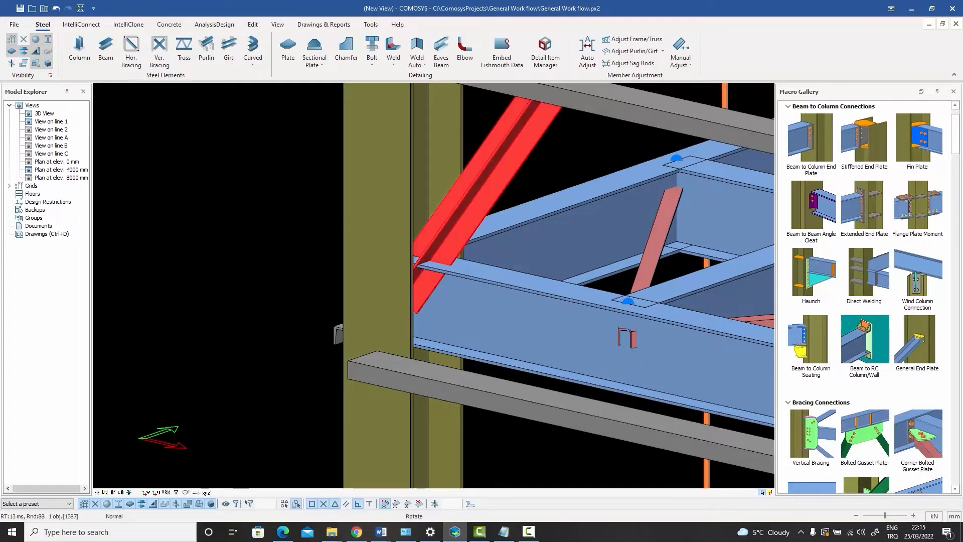
Create an Extended End Plate connection between the corner column and the beam framing into its flange.
scroll(456, 248, down, 4)
middle_drag(462, 255, 503, 276)
middle_drag(647, 337, 434, 281)
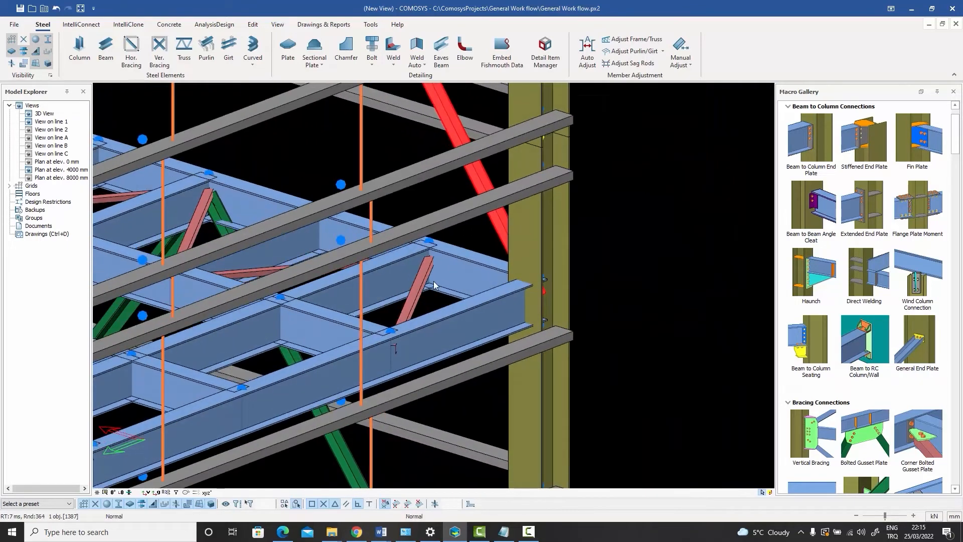
click(600, 287)
scroll(600, 289, up, 3)
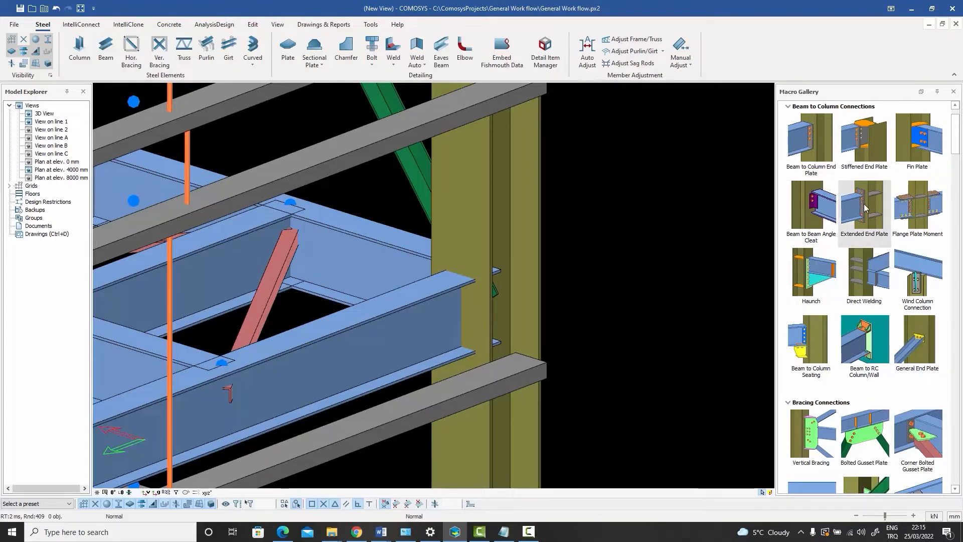
click(868, 242)
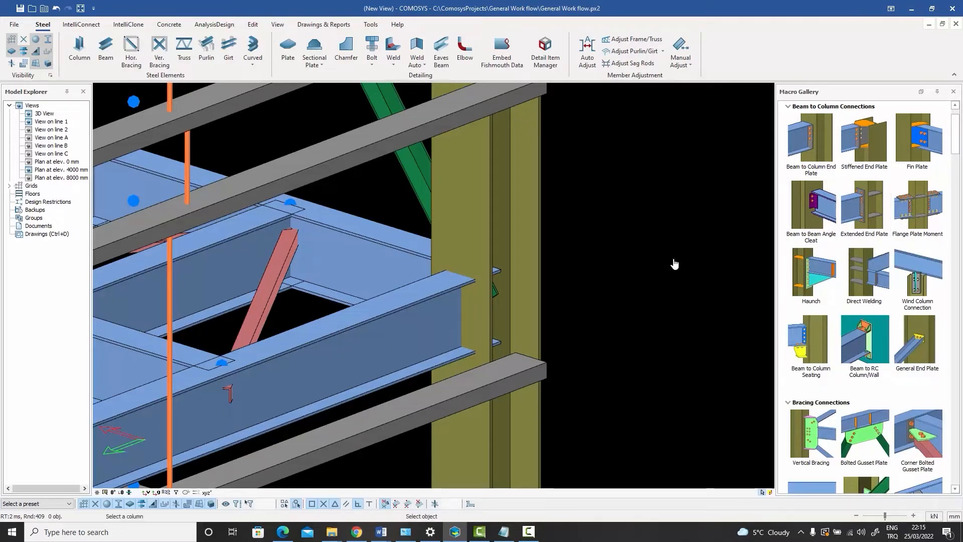
click(478, 314)
click(416, 311)
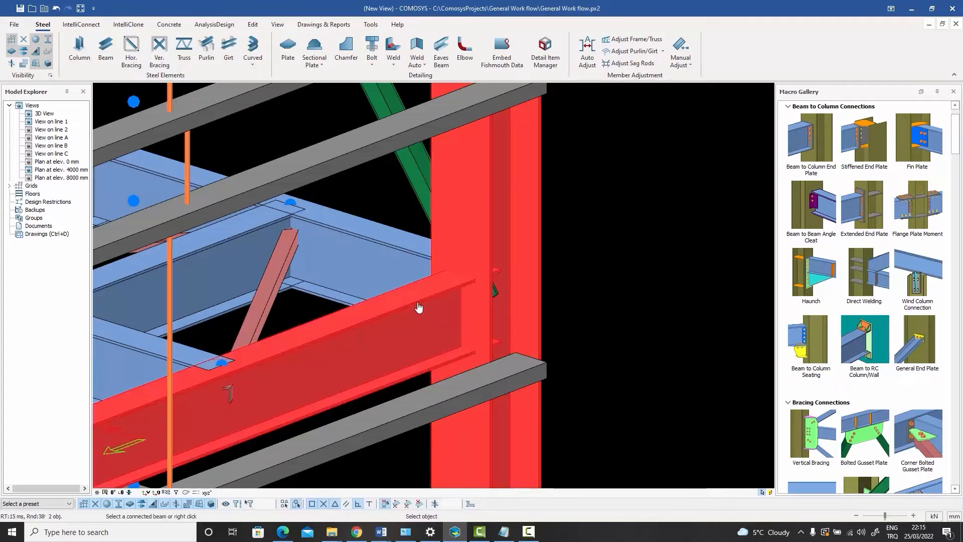
right_click(418, 308)
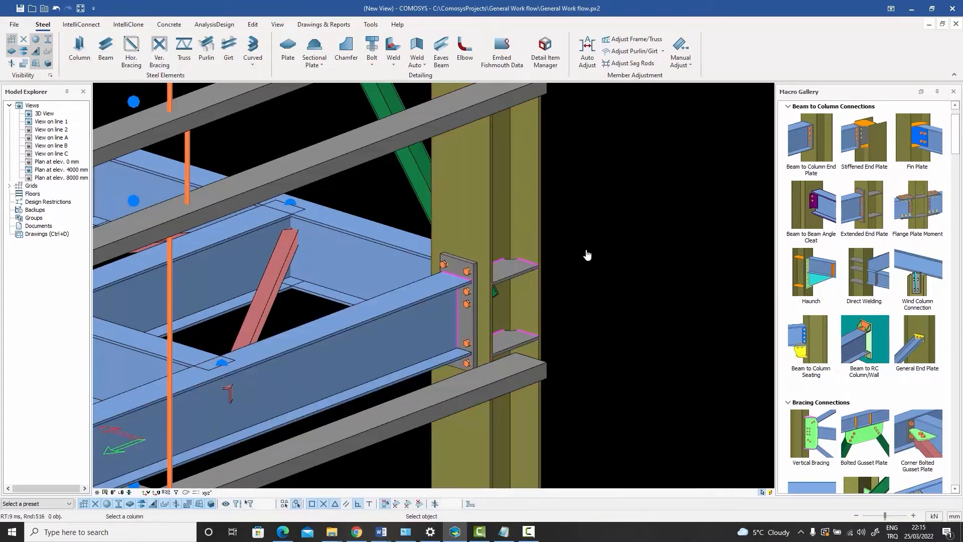
key(Escape)
Examine the extended end plate, its bolts and the column stiffeners up close, highlighting the end plate.
scroll(471, 305, up, 2)
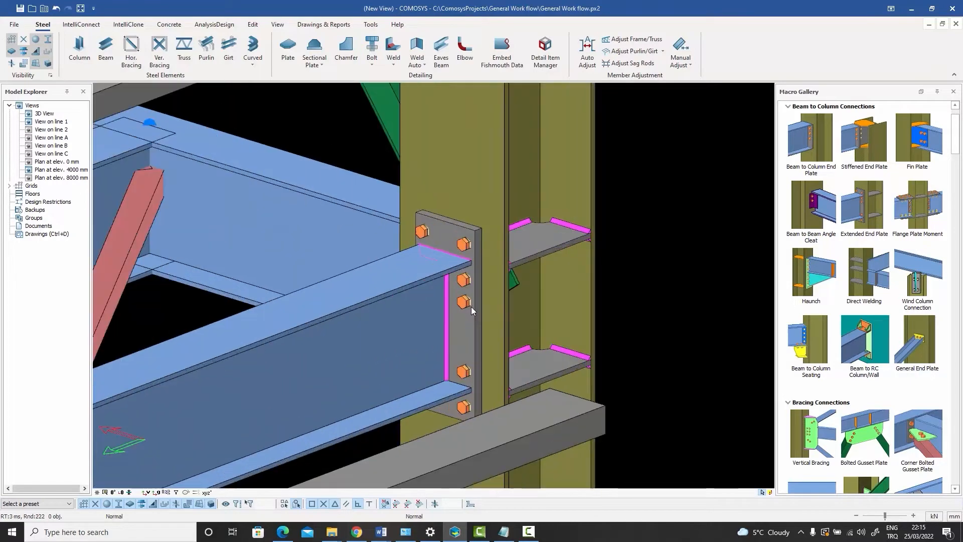
scroll(484, 246, up, 2)
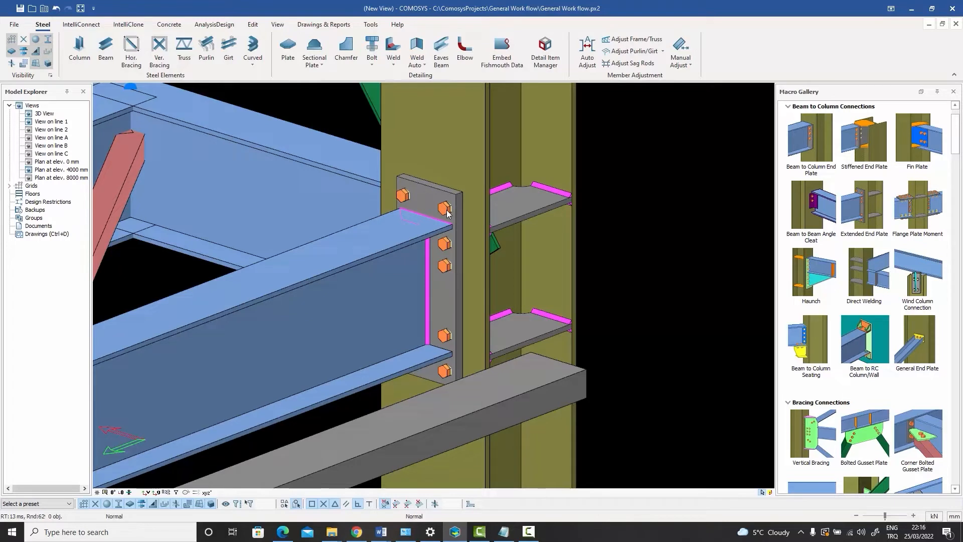
click(450, 296)
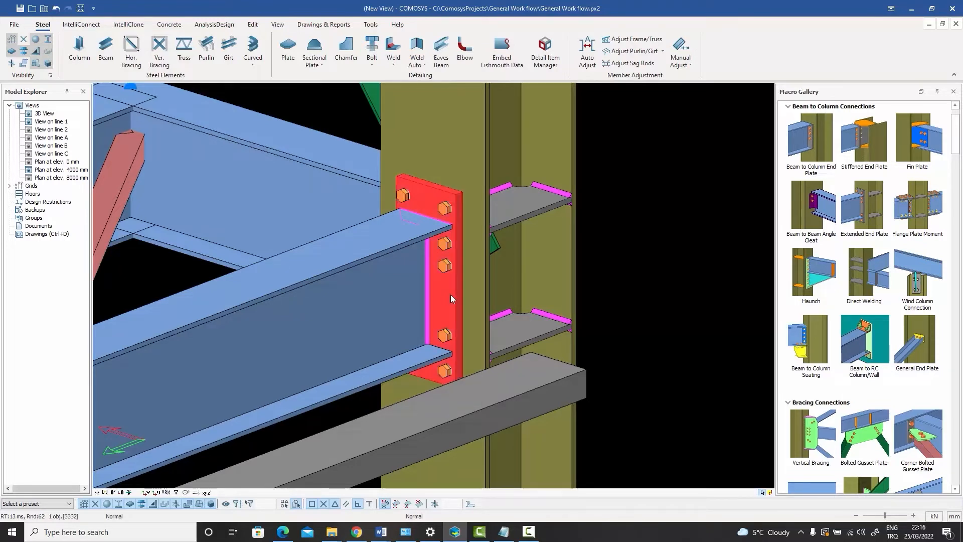
Delete the extended end plate connection between the corner column and the beam framing into its flange.
double_click(451, 295)
key(Delete)
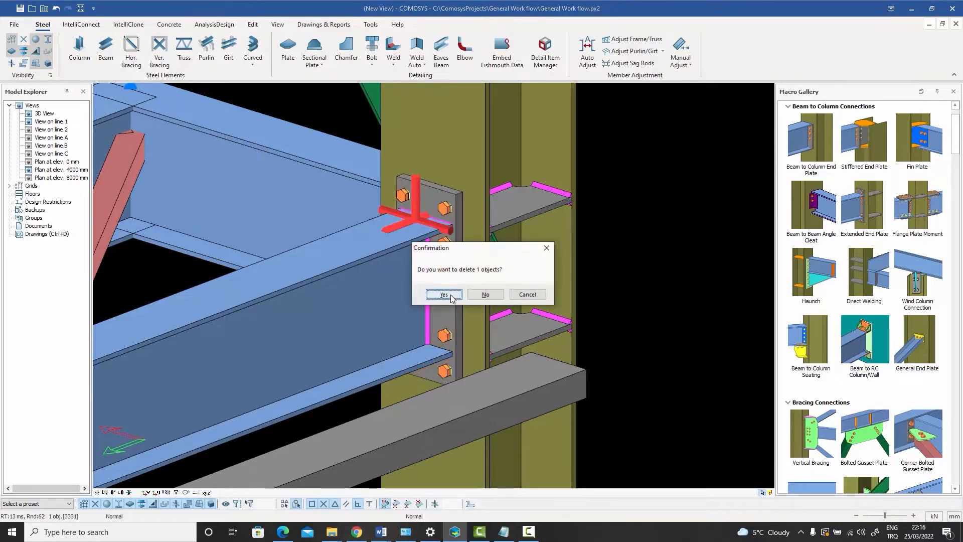
key(Return)
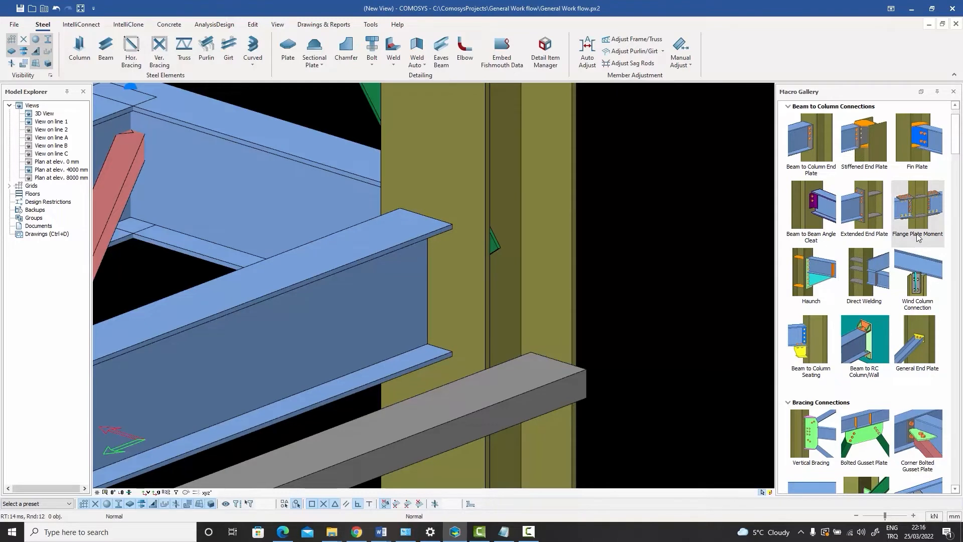
Create a Flange Plate Moment connection between the corner column and the beam framing into its flange.
click(899, 243)
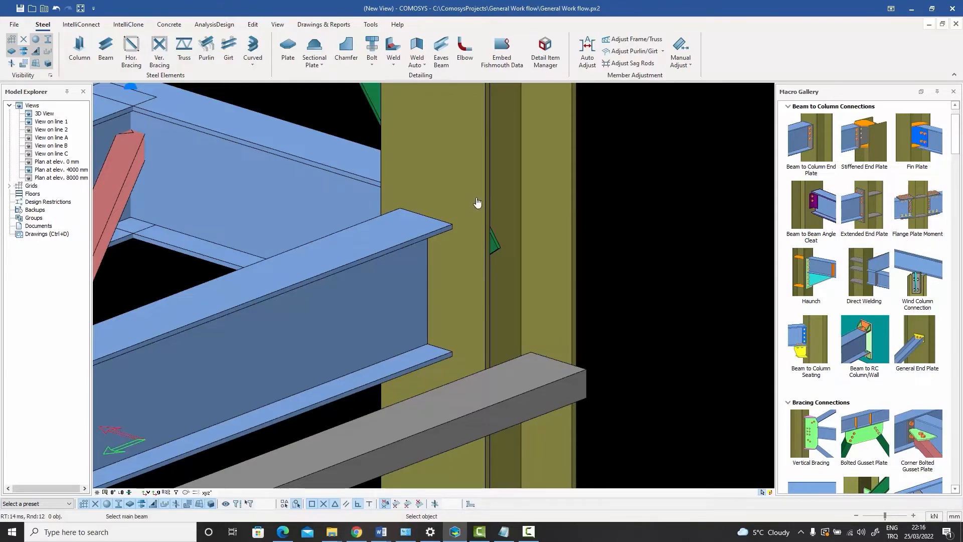
click(471, 191)
click(387, 246)
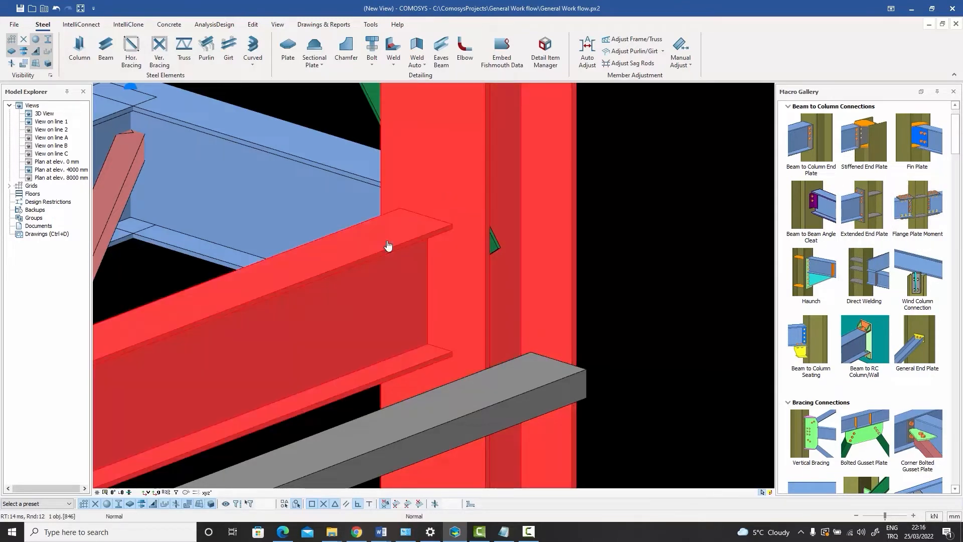
right_click(387, 246)
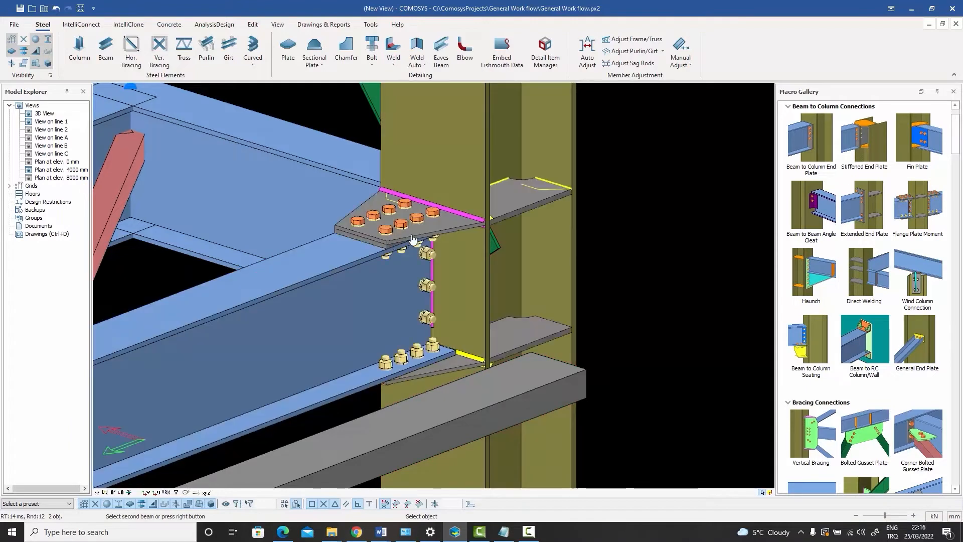
right_click(672, 183)
click(695, 190)
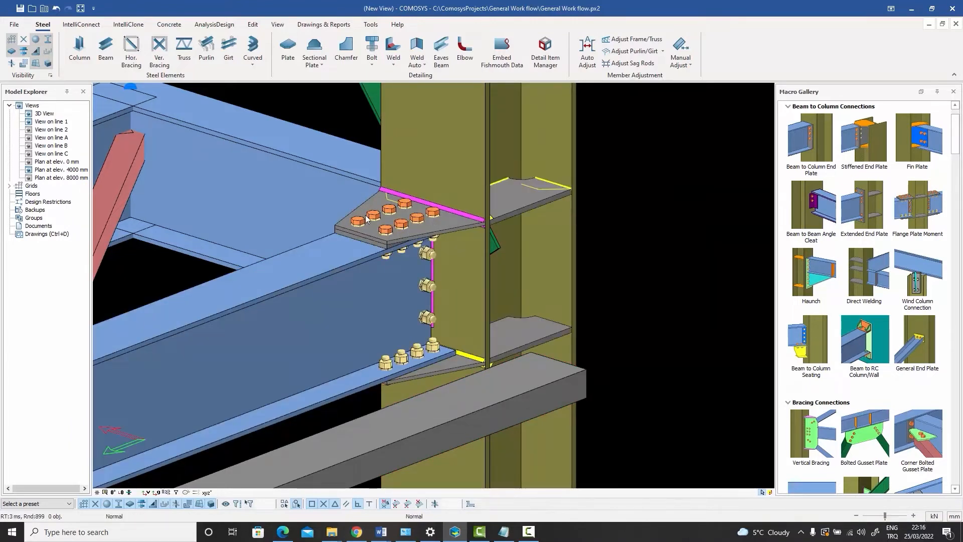
Examine the flange plate connection's bolts and column stiffeners from both sides of the column, highlighting individual parts.
click(434, 210)
click(402, 202)
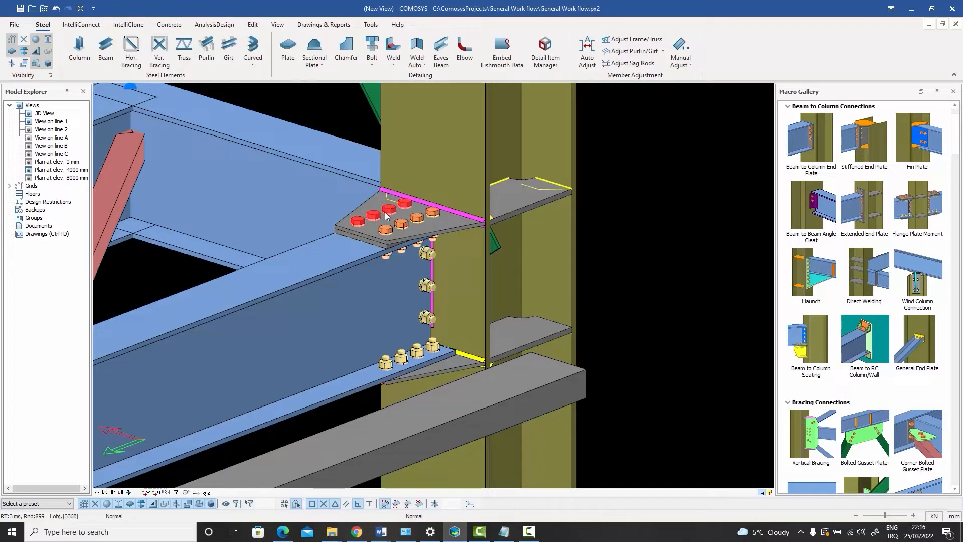
click(669, 219)
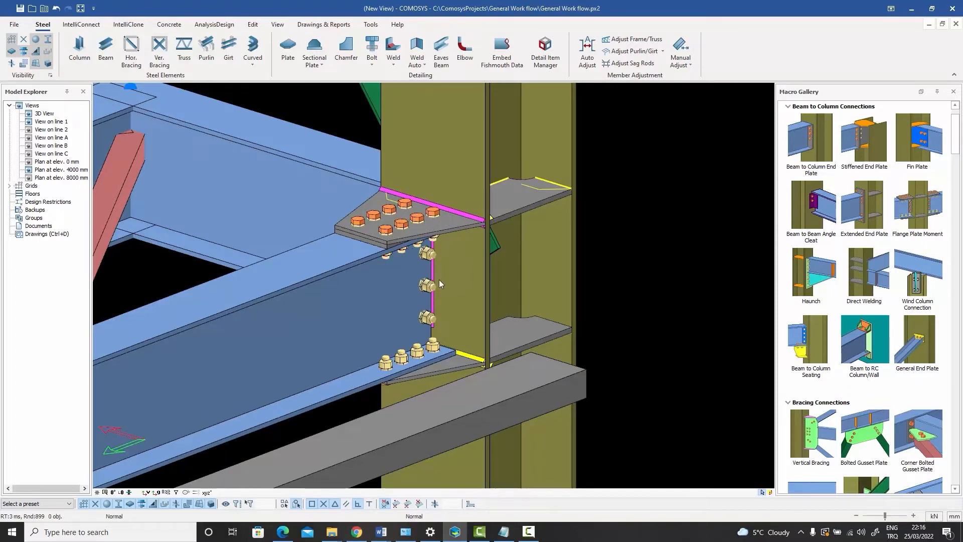
click(520, 210)
click(536, 341)
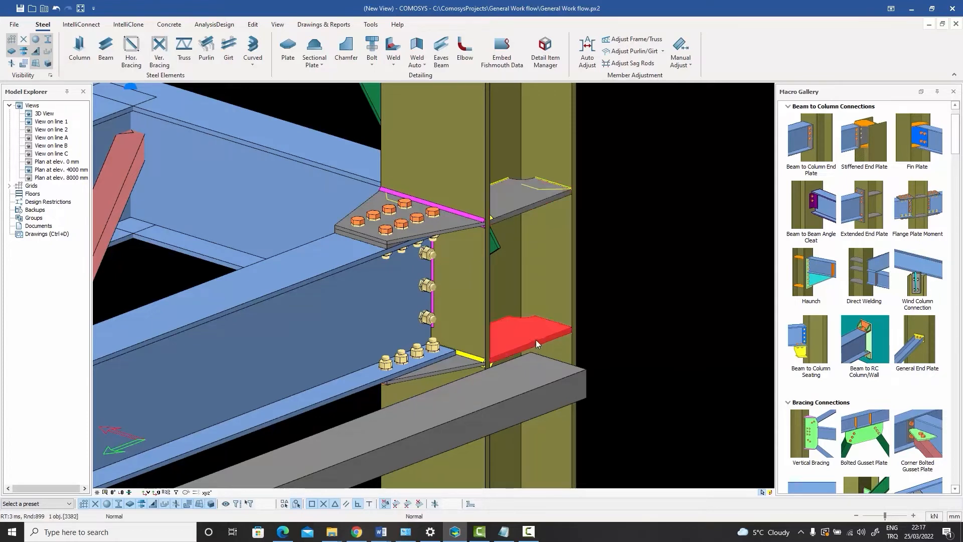
click(617, 293)
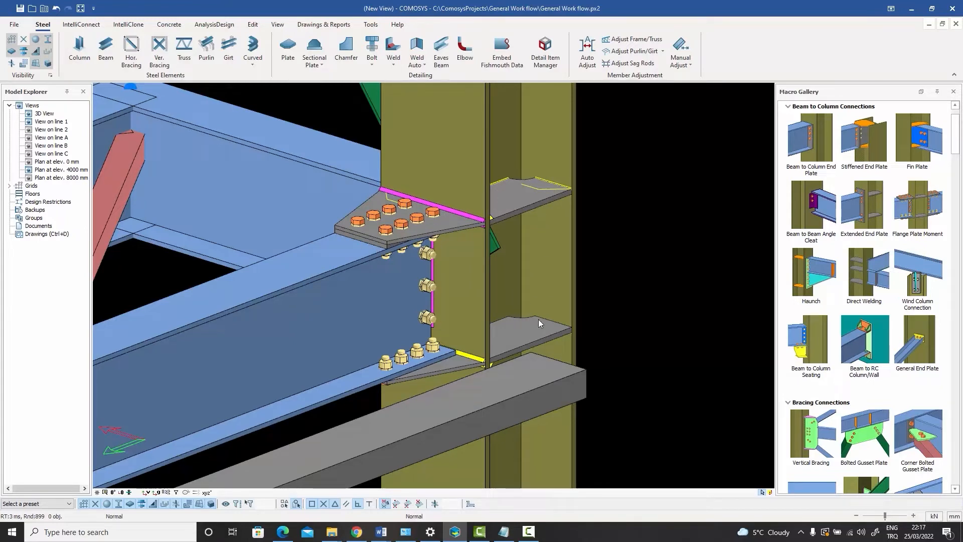
click(521, 206)
middle_drag(540, 206, 346, 204)
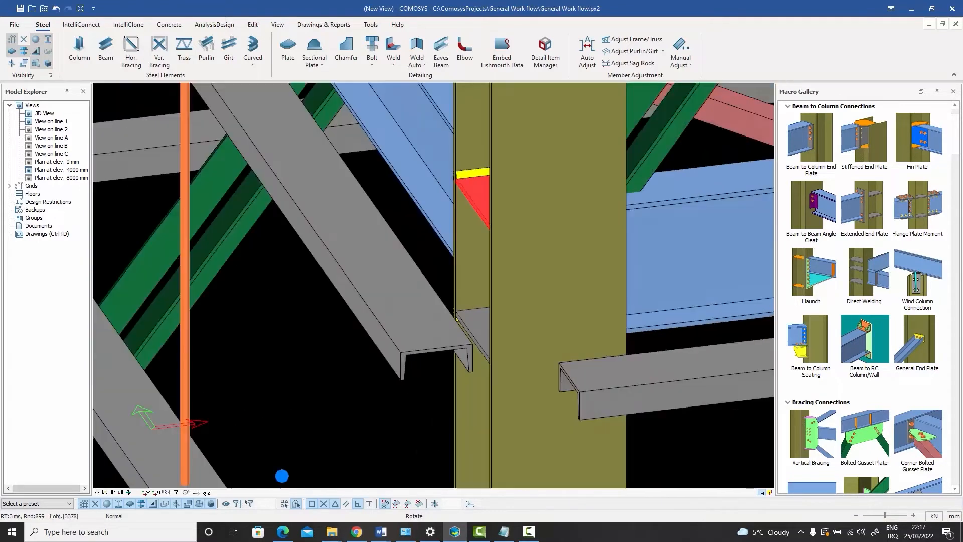
middle_drag(338, 241, 589, 293)
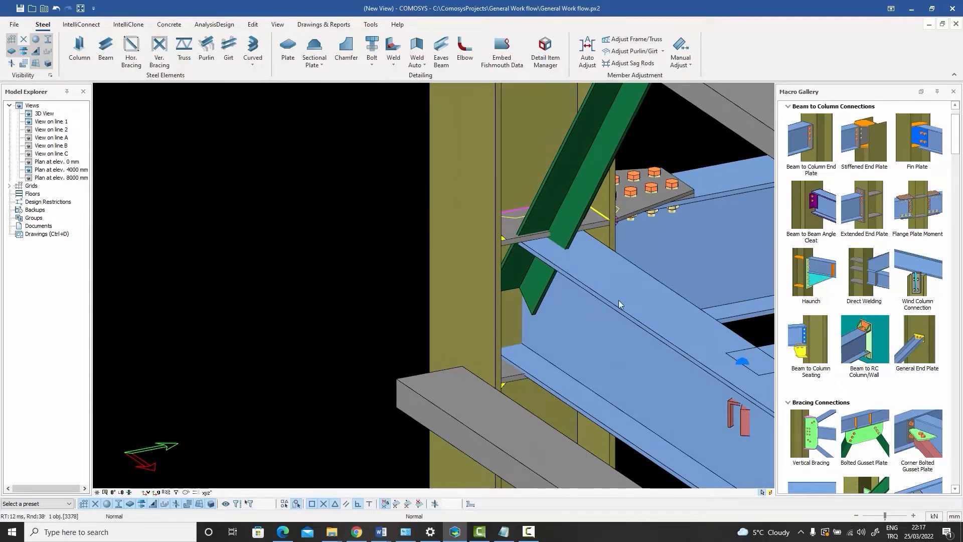
middle_drag(526, 296, 649, 250)
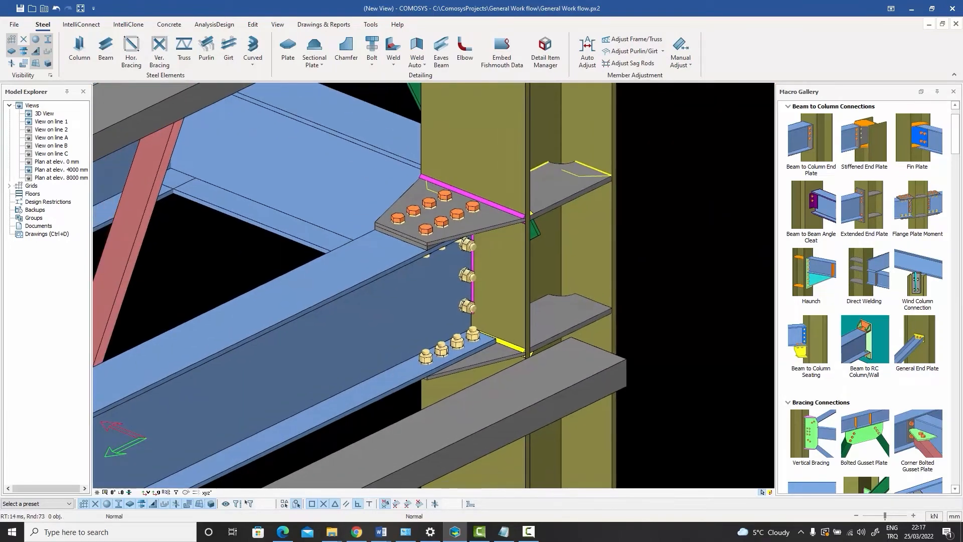
Delete the flange plate moment connection from the beam and the corner column.
click(499, 222)
key(Delete)
click(451, 297)
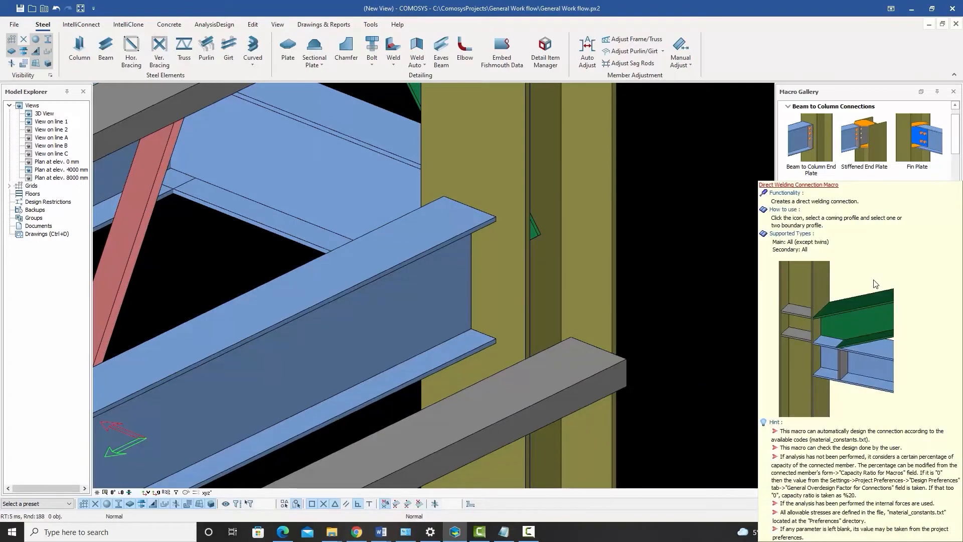
Create a Direct Welding connection from the beam to the corner column's flange.
click(863, 301)
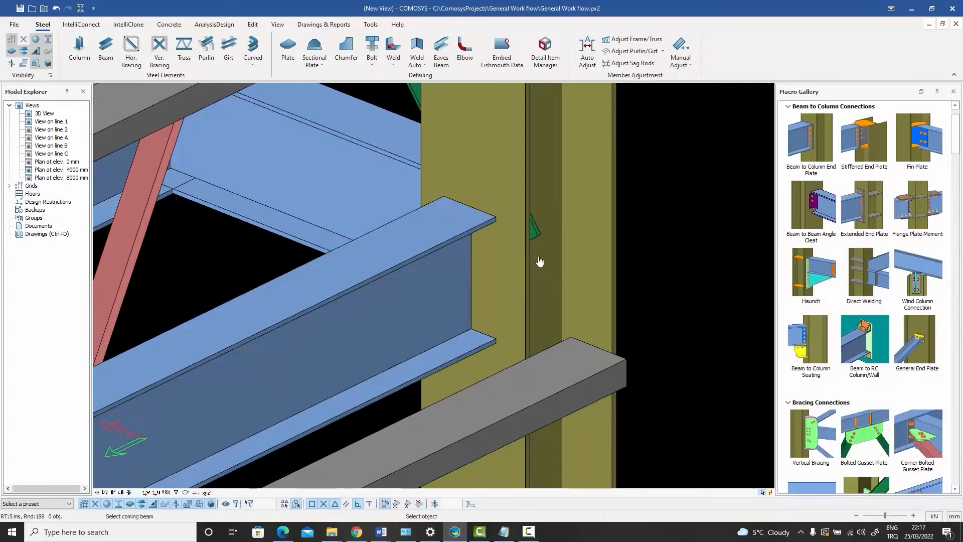
click(423, 279)
click(508, 176)
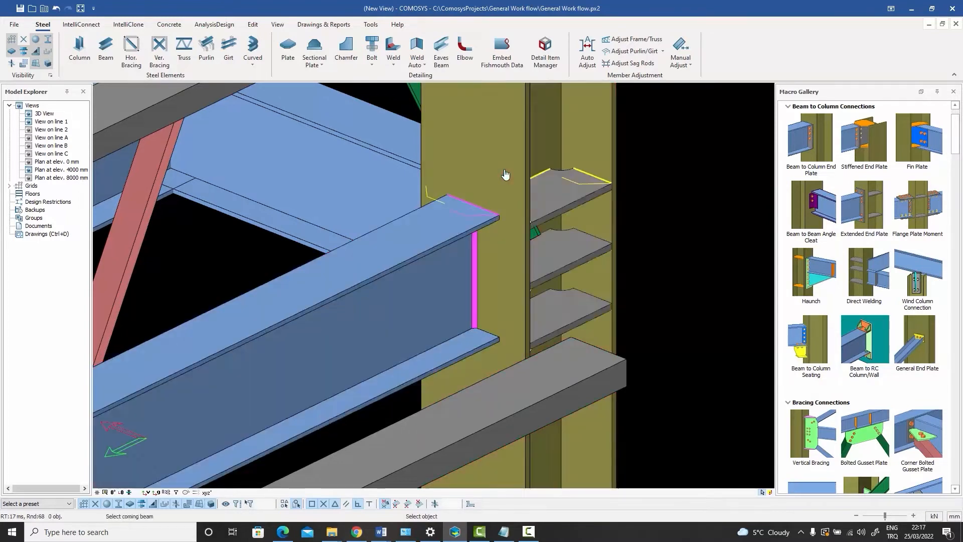
right_click(662, 196)
click(676, 195)
Highlight the corner column, clear the selection and undo the direct welding connection.
click(490, 129)
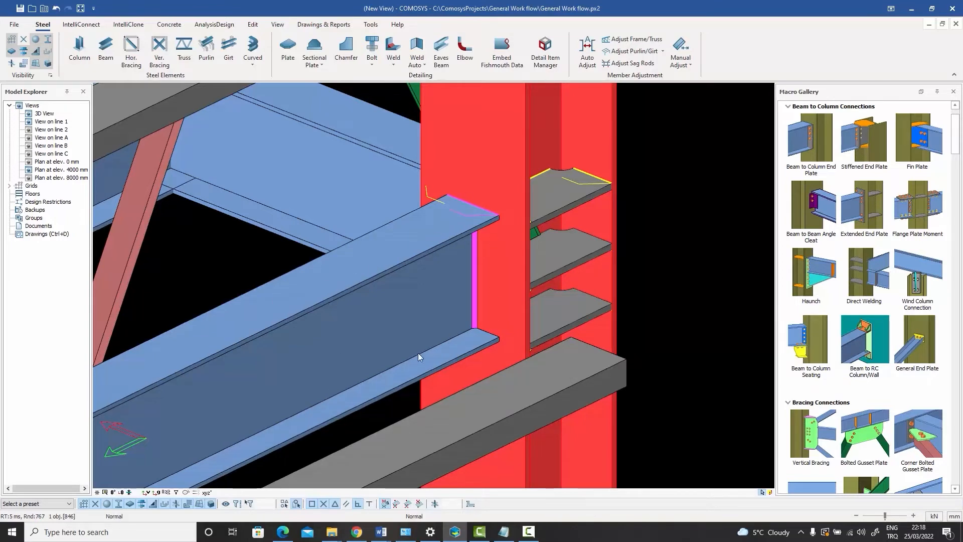
click(672, 258)
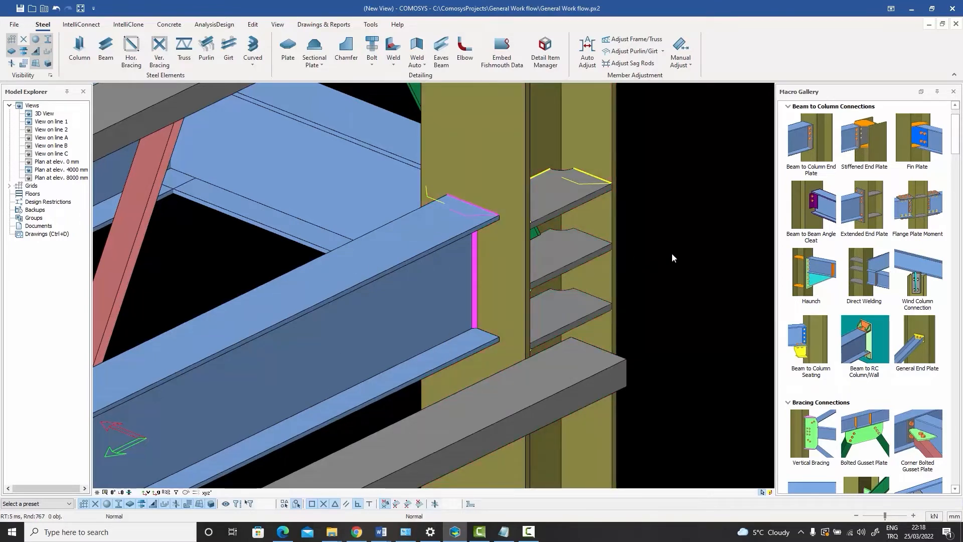
key(ctrl+z)
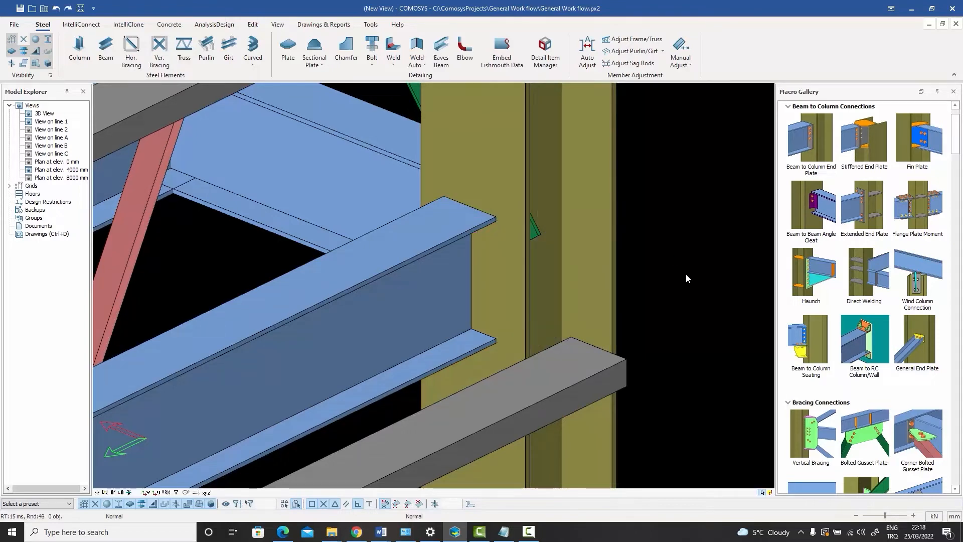
Create a Haunch connection between the corner column and the beam framing into its flange.
click(813, 283)
click(502, 177)
click(399, 260)
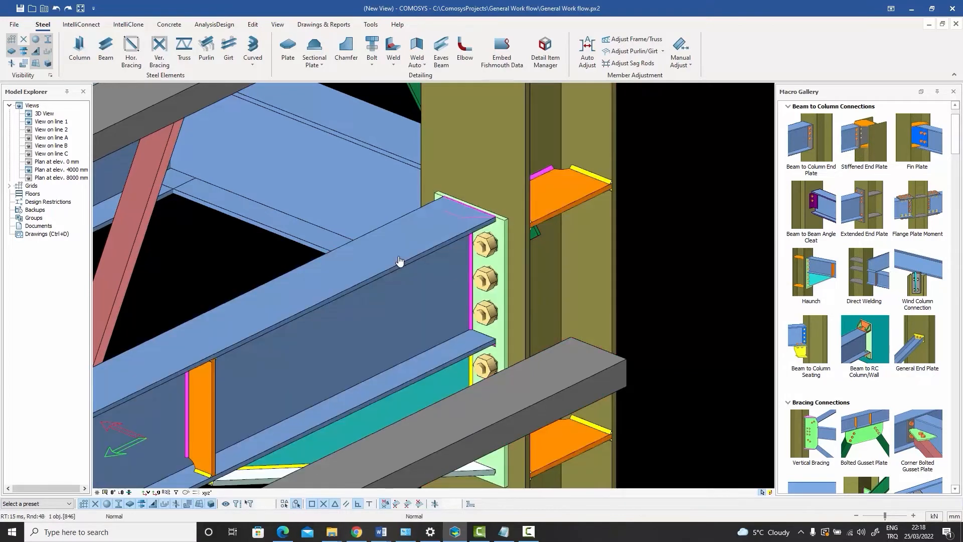
right_click(415, 186)
click(430, 194)
Enable the middle column stiffener B in the haunch connection's properties and apply the change.
click(576, 200)
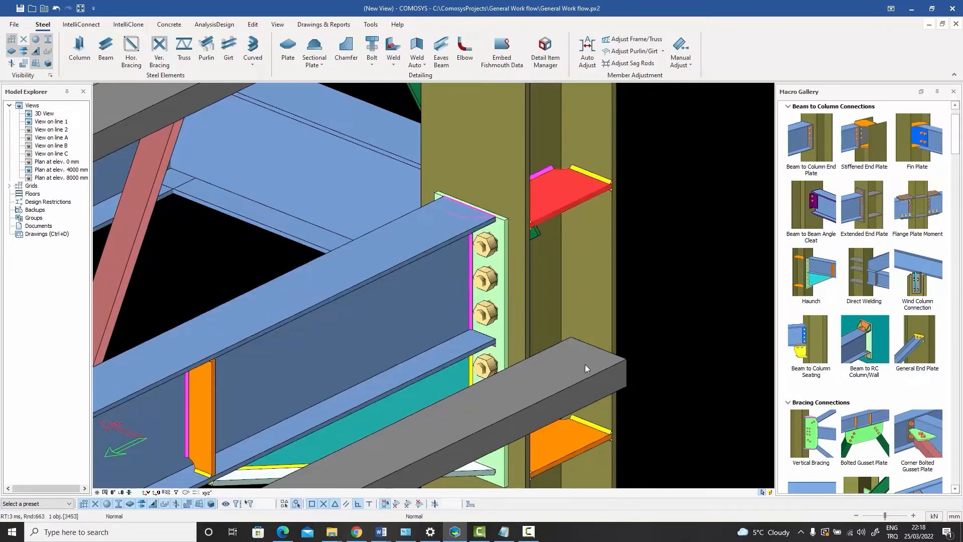
click(583, 445)
click(570, 198)
click(569, 198)
double_click(570, 196)
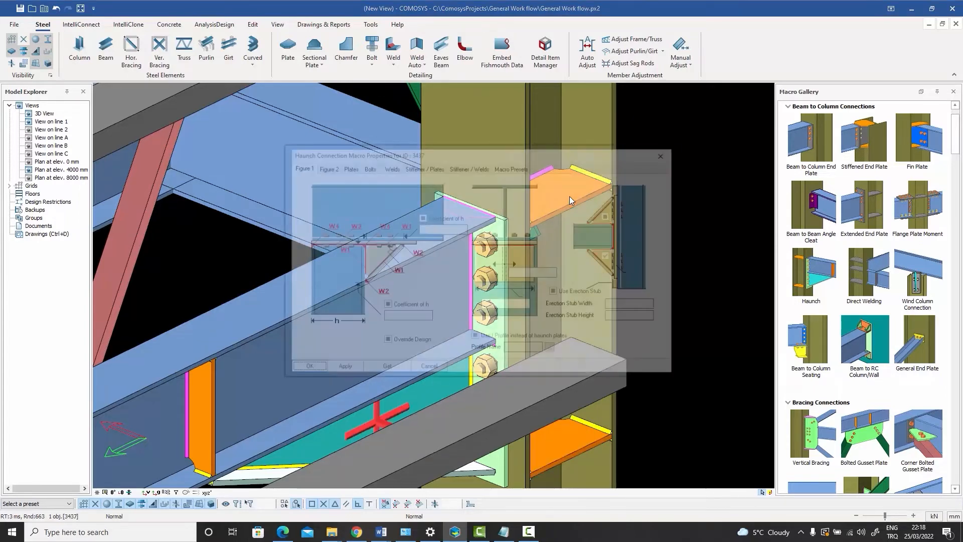
click(324, 167)
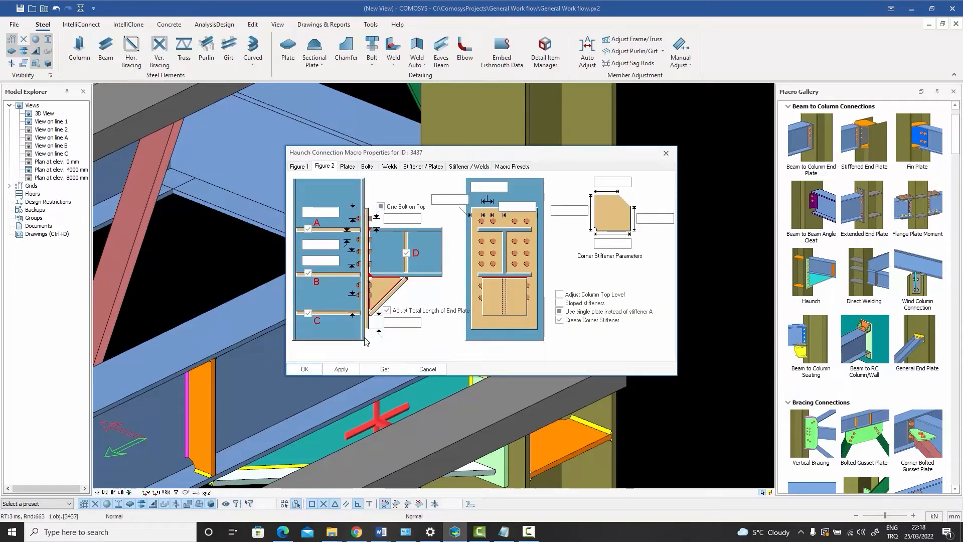
click(305, 369)
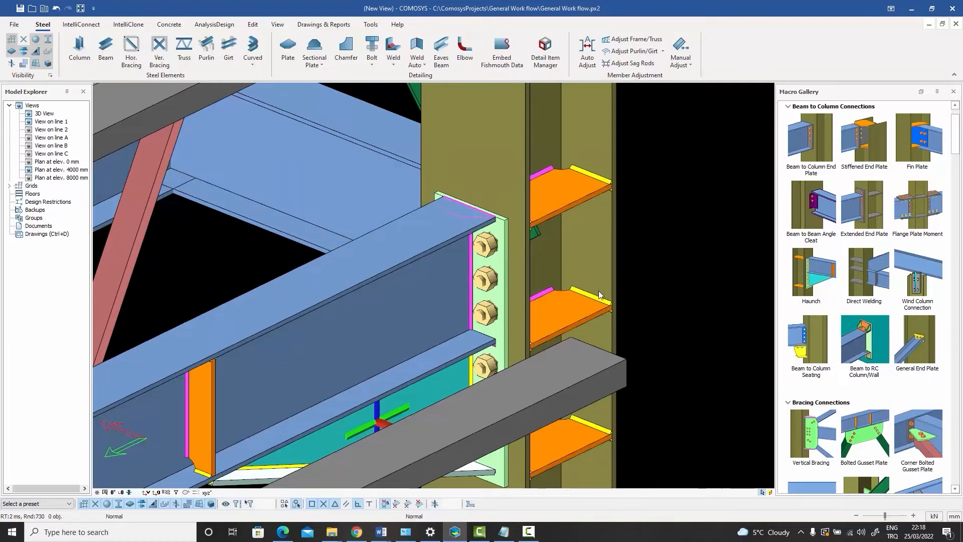
Create a Stiffened End Plate connection between the corner column and the beam framing into its web, using the haunch's upper and middle stiffener plates.
click(574, 203)
middle_drag(610, 222, 450, 194)
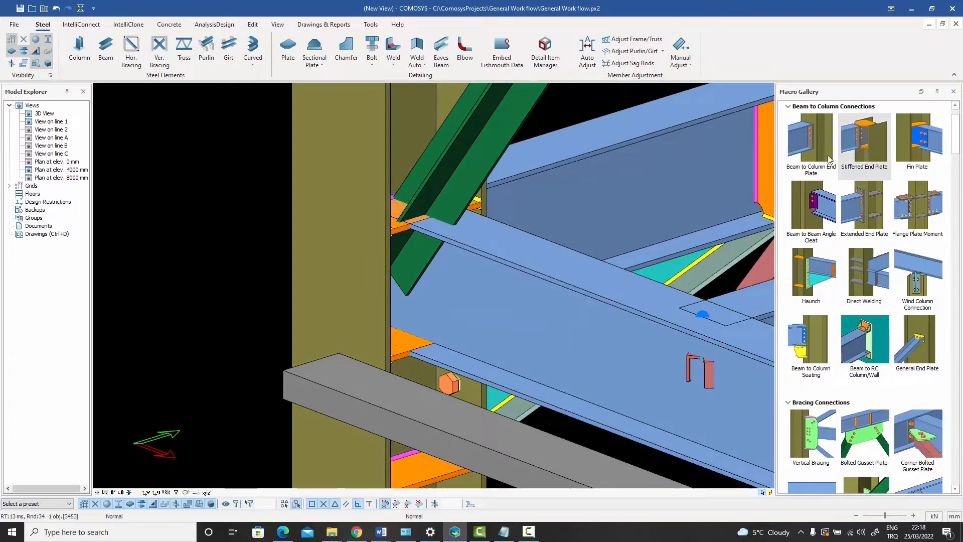
click(869, 171)
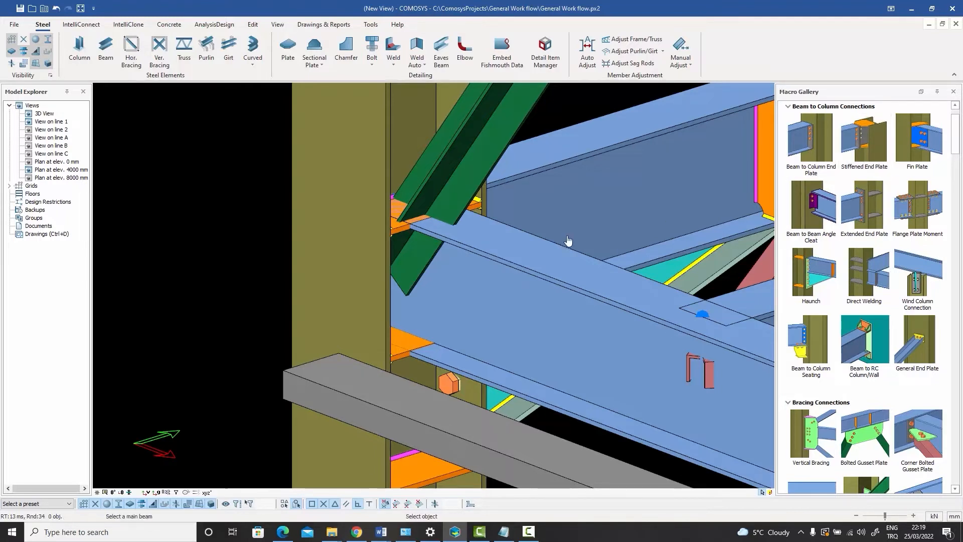
click(365, 150)
click(512, 279)
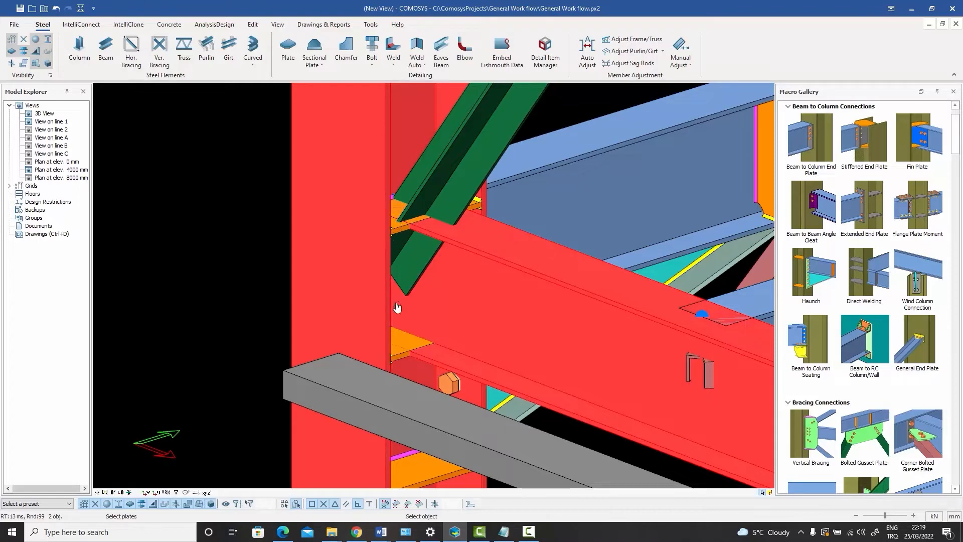
scroll(404, 248, up, 2)
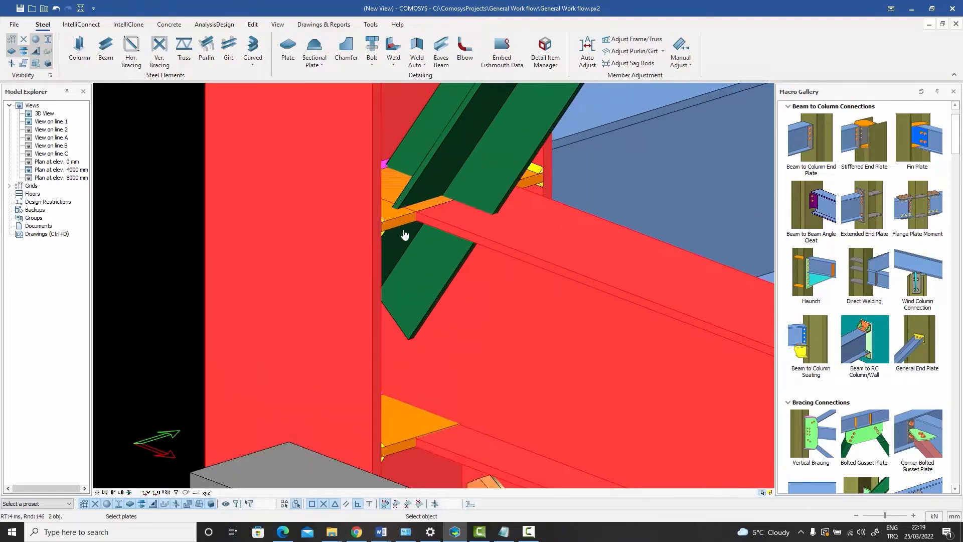
scroll(398, 226, down, 3)
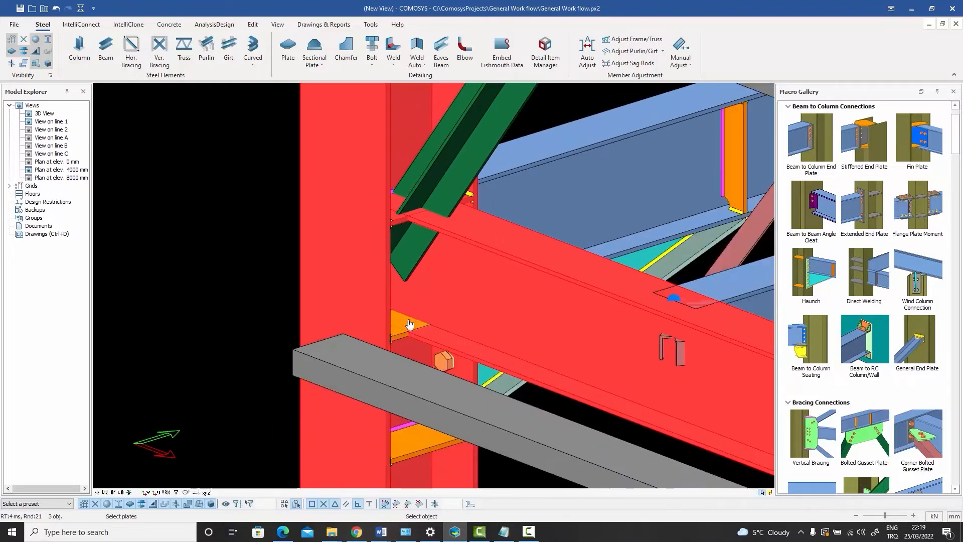
scroll(392, 341, up, 3)
scroll(391, 346, down, 4)
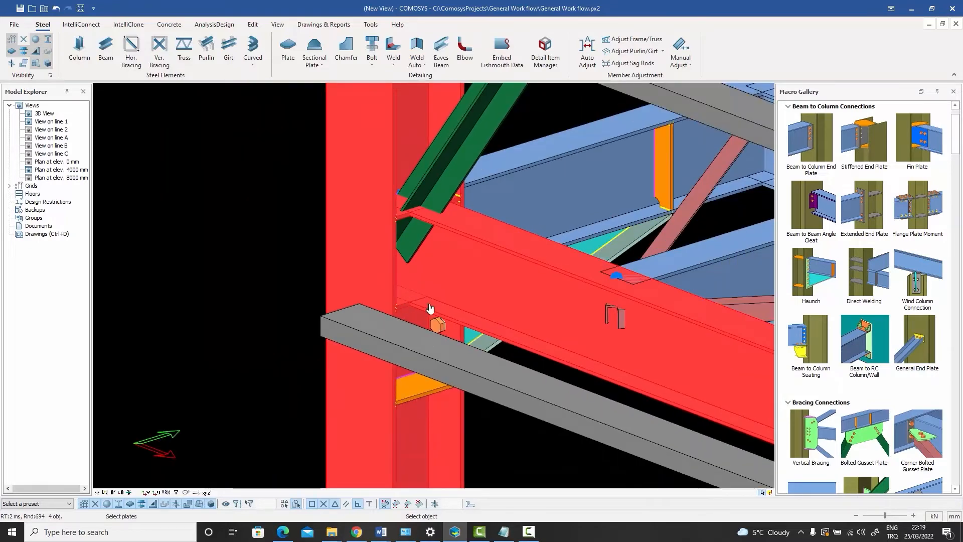
right_click(484, 252)
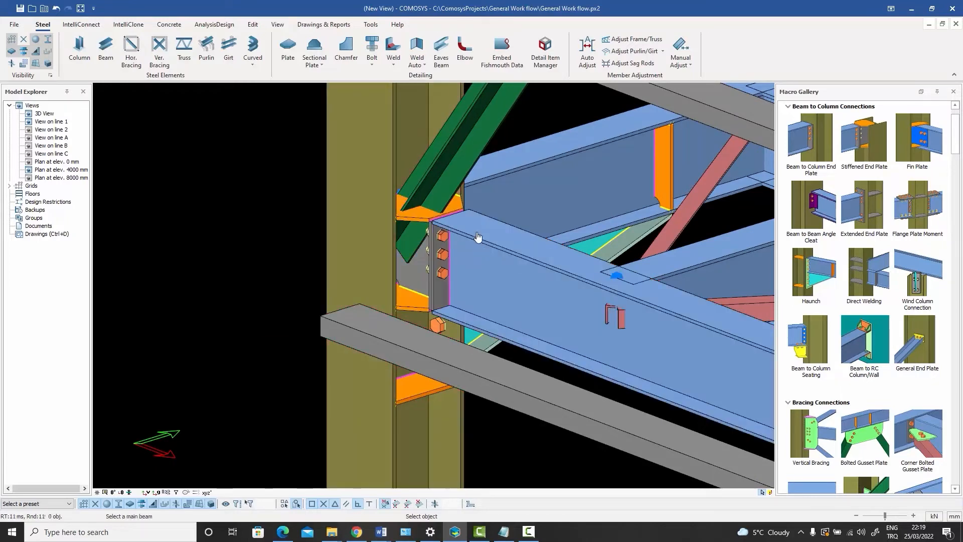
key(Escape)
Examine the stiffened end plate connection and the haunch stiffeners from both sides of the column, highlighting the upper stiffener.
scroll(416, 218, up, 2)
click(408, 215)
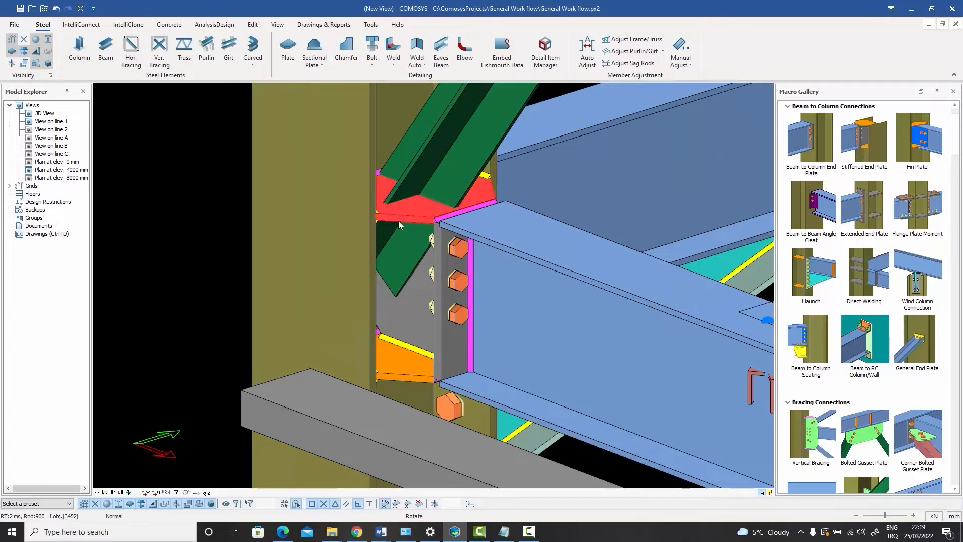
middle_drag(399, 221, 487, 219)
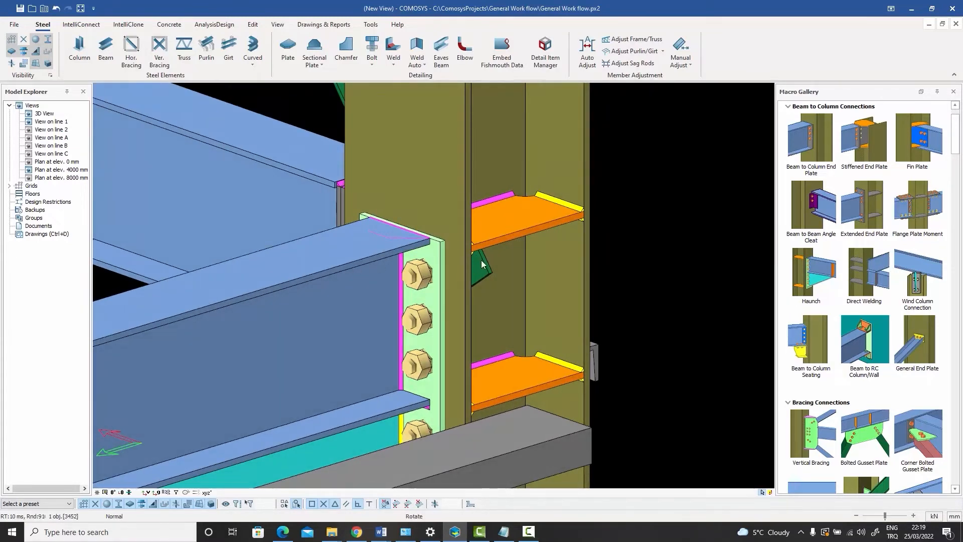
middle_drag(480, 260, 366, 271)
click(189, 218)
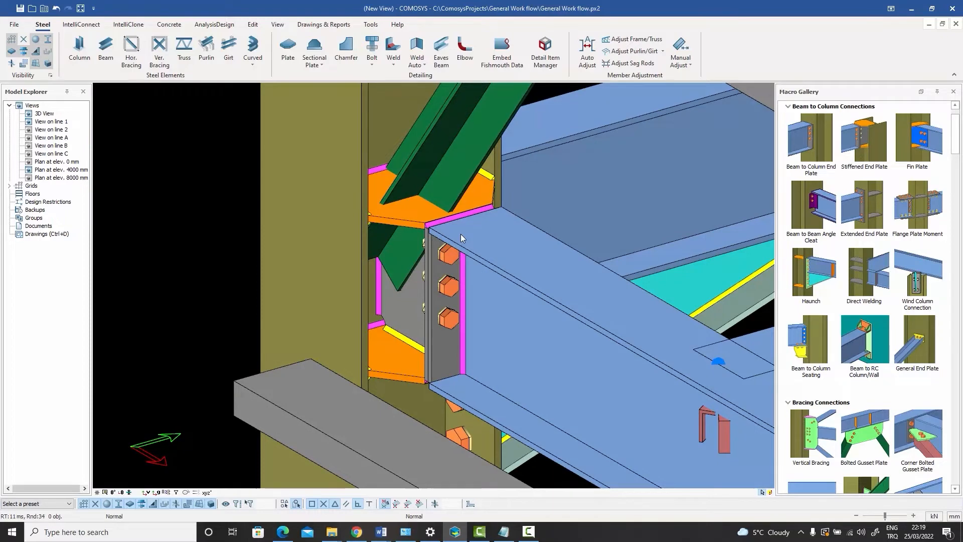
scroll(460, 234, down, 3)
middle_drag(464, 275, 450, 272)
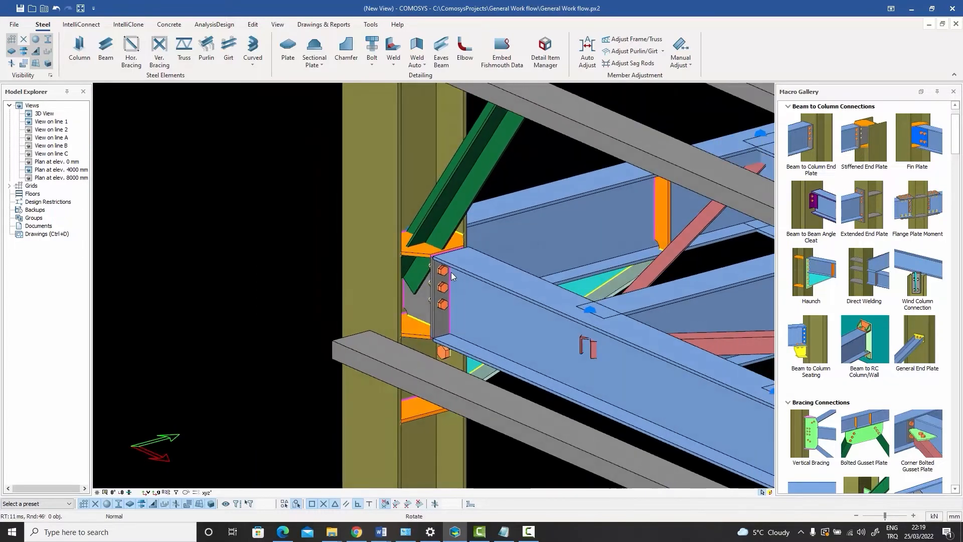
Create a Corner Bolted Gusset Plate connection between the corner column and the upper diagonal brace, bounded by the upper stiffener plate.
click(465, 179)
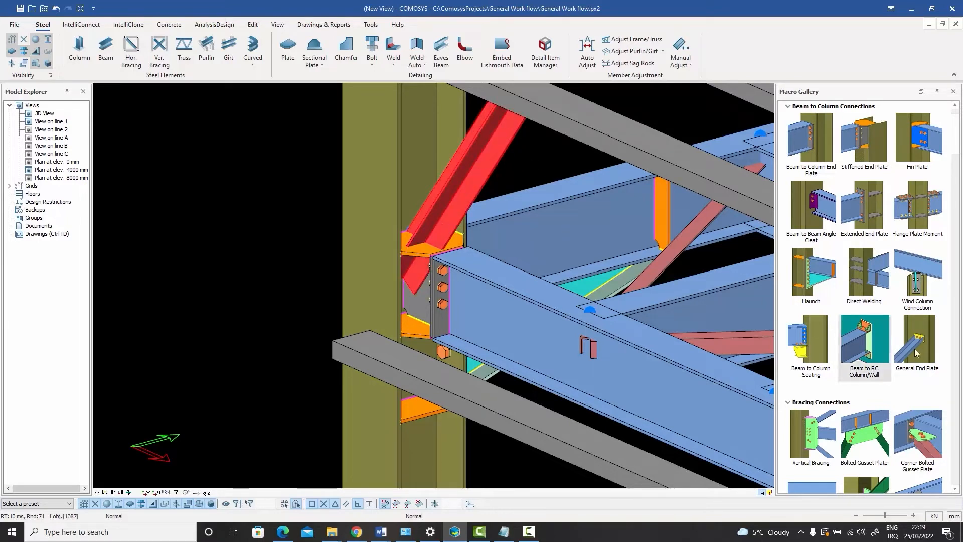
click(915, 475)
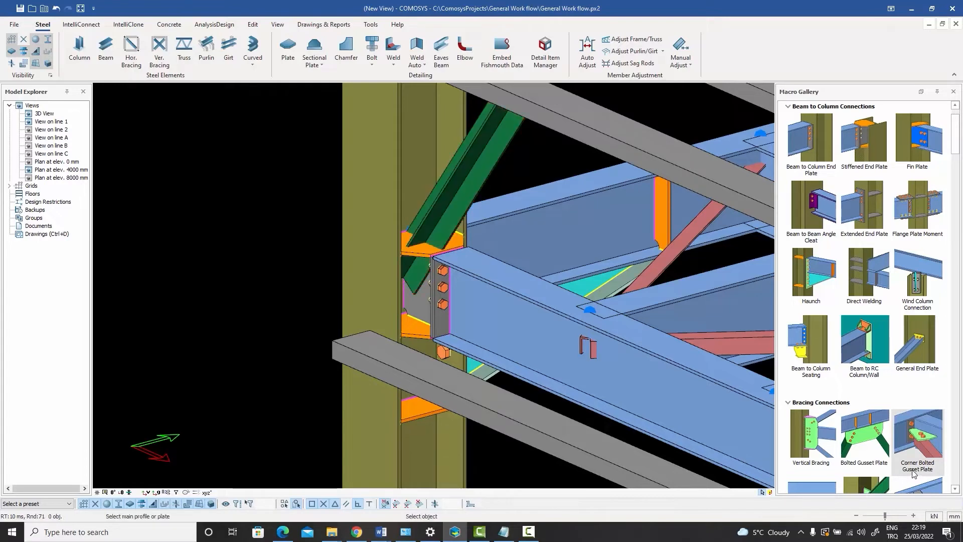
click(413, 130)
click(460, 180)
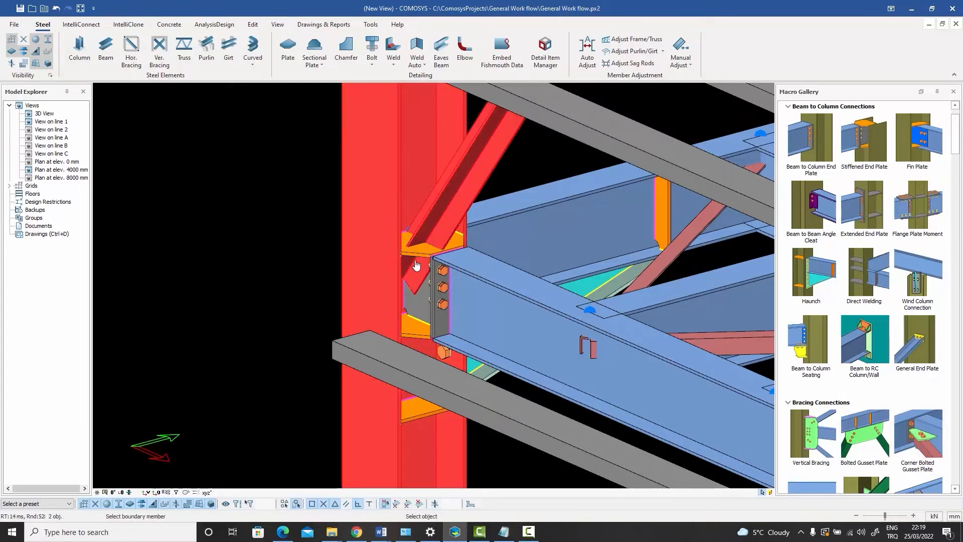
scroll(415, 265, up, 3)
key(Escape)
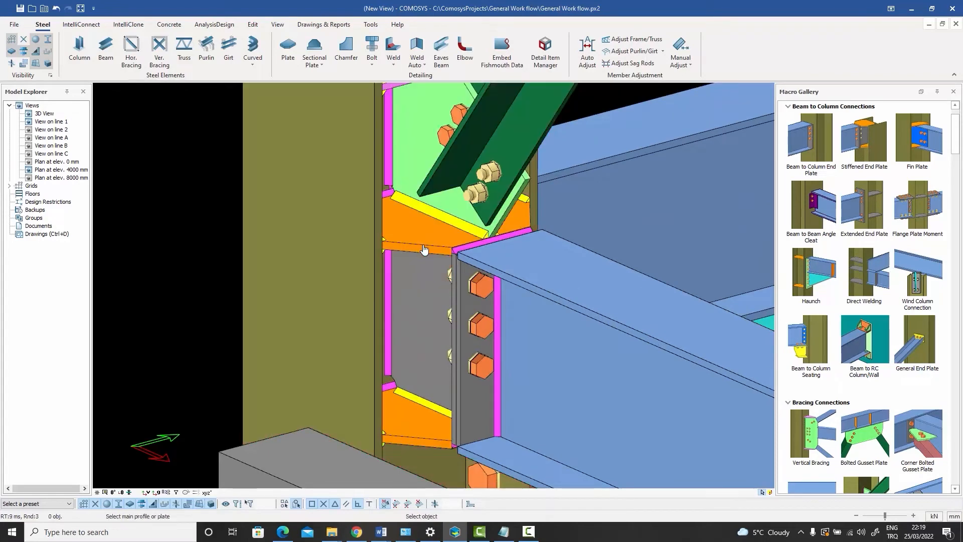
Examine the corner gusset plate together with the haunch and end plate connections around the corner column.
scroll(424, 241, down, 5)
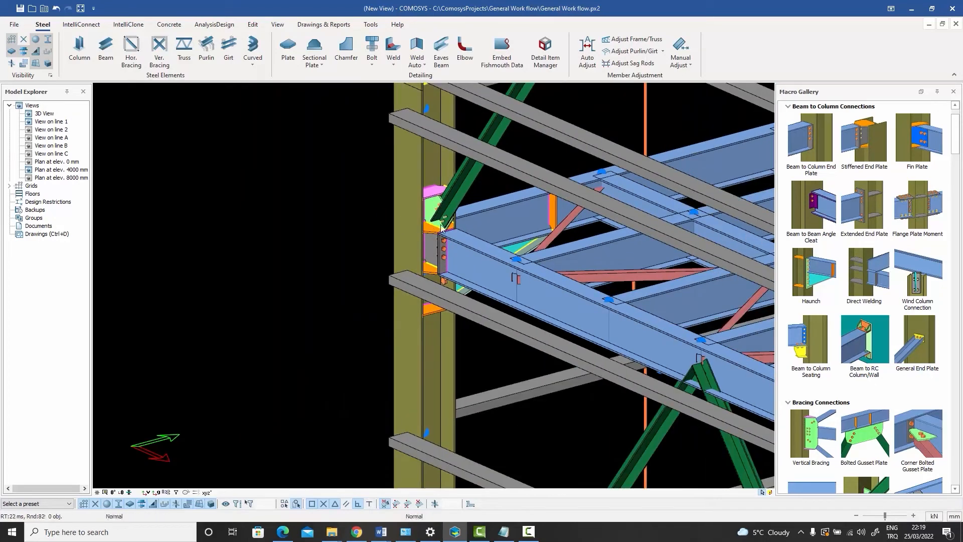
scroll(442, 228, up, 3)
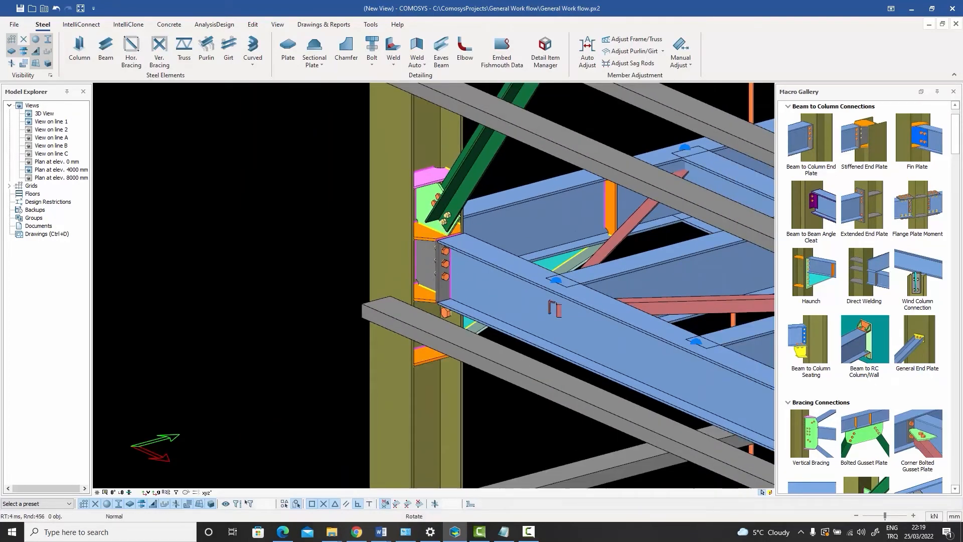
middle_drag(442, 250, 427, 284)
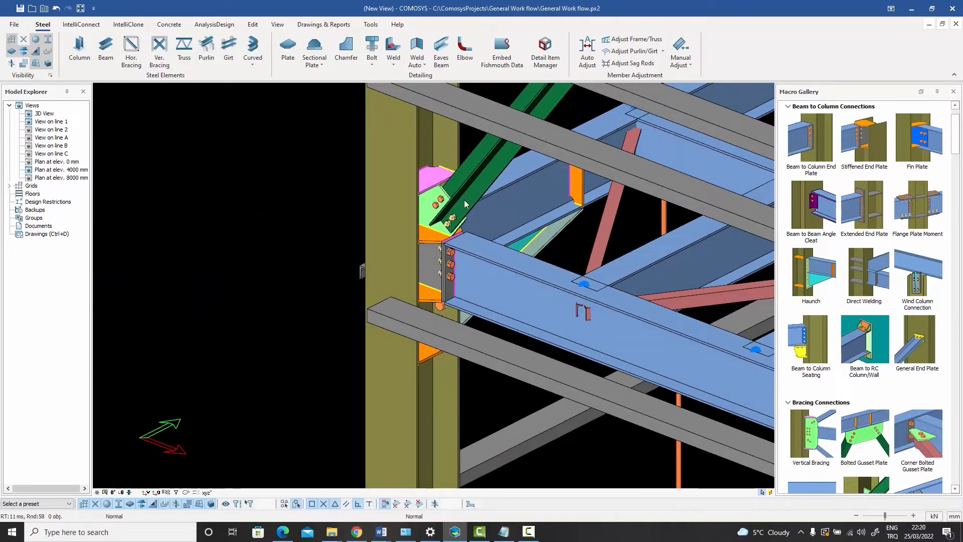
middle_drag(459, 236, 435, 236)
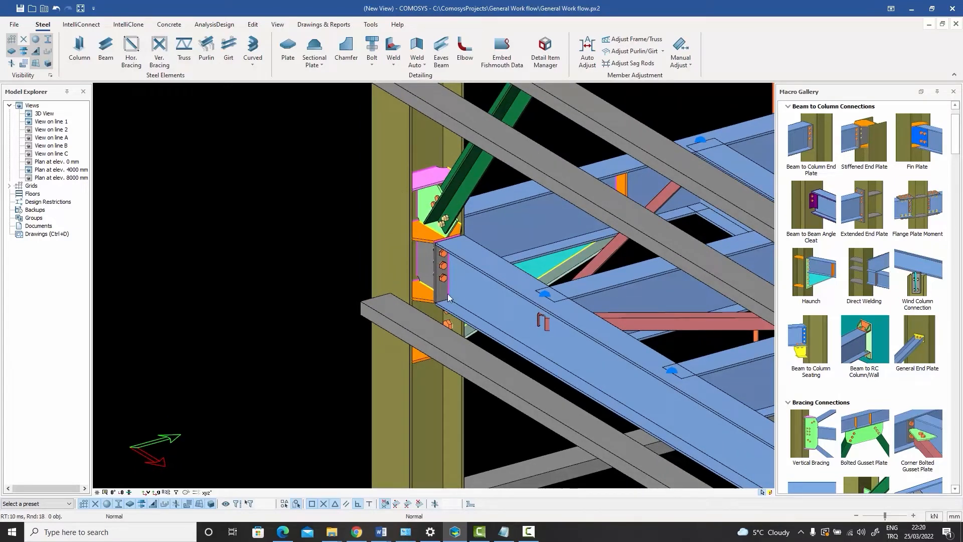
mouse_move(444, 281)
middle_down()
mouse_move(490, 284)
mouse_move(444, 281)
middle_up()
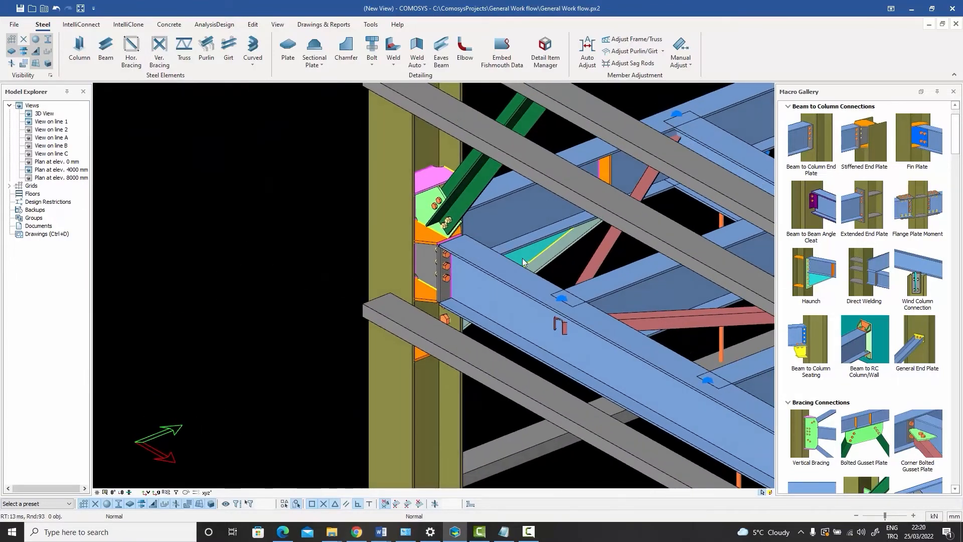
middle_drag(488, 260, 443, 304)
scroll(449, 285, up, 1)
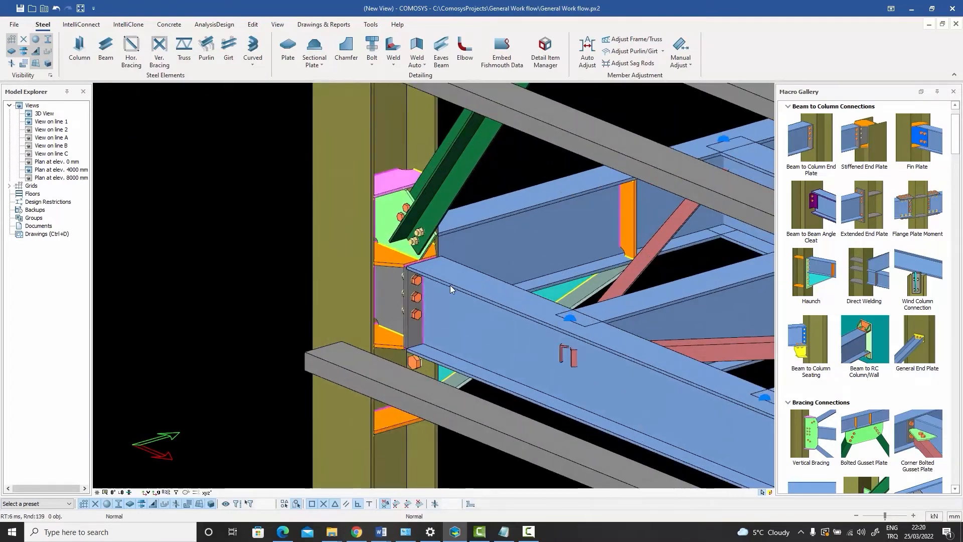
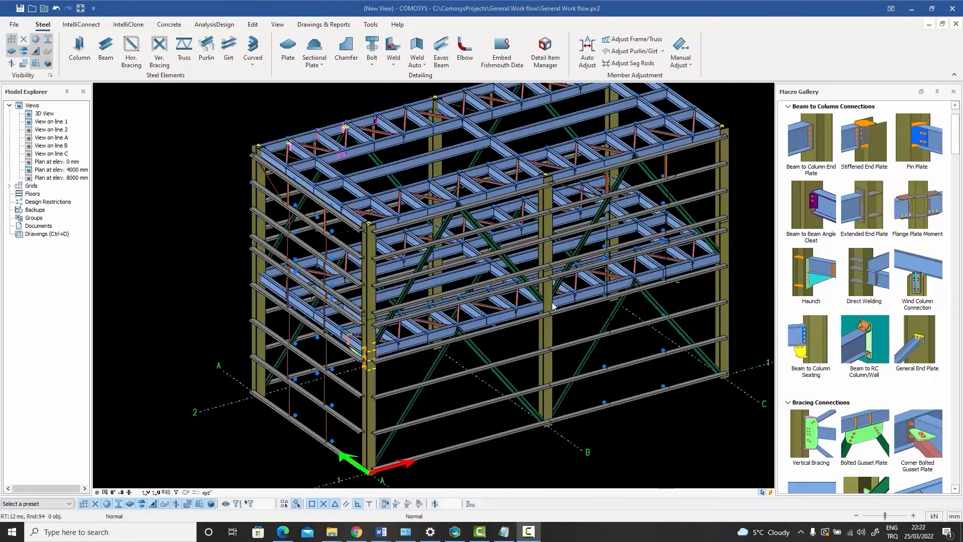
Create a Bolted Gusset Plate connection joining the two diagonal braces to the underside of the edge beam between grids A and B, and inspect it.
scroll(354, 354, up, 5)
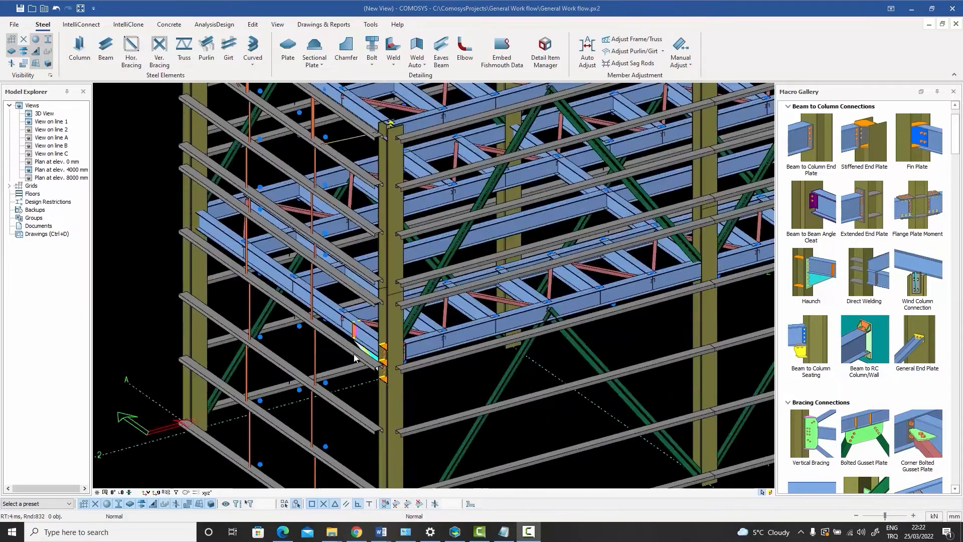
scroll(410, 346, down, 3)
scroll(481, 324, up, 5)
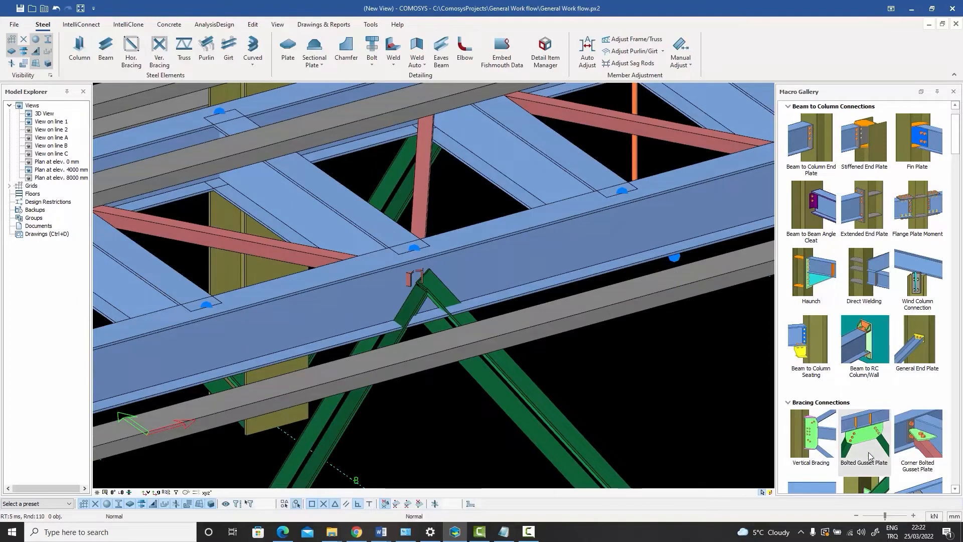
click(811, 433)
click(503, 274)
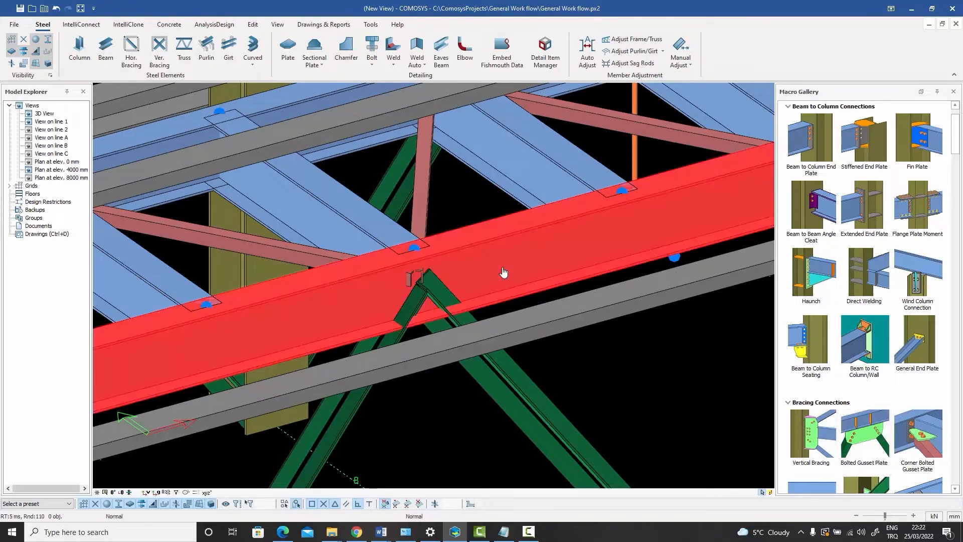
click(353, 410)
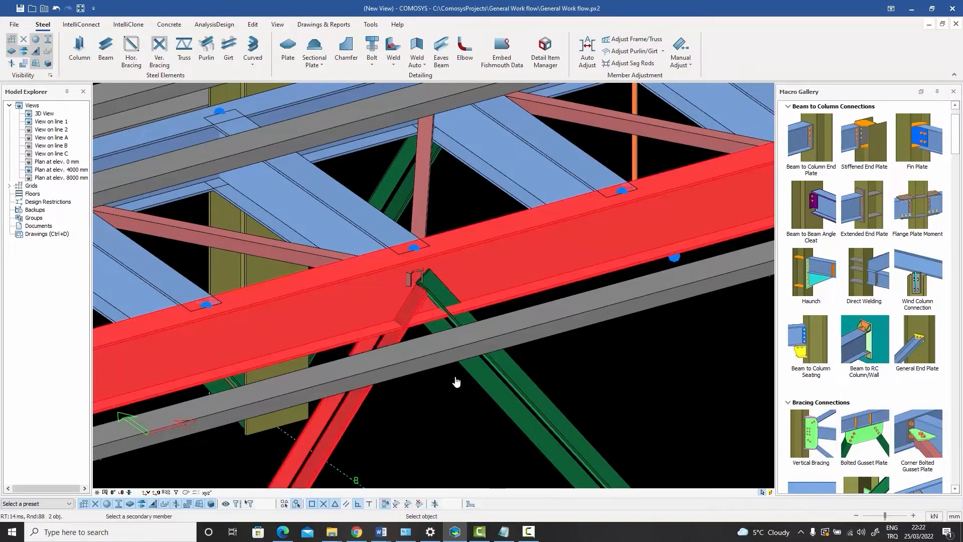
click(485, 376)
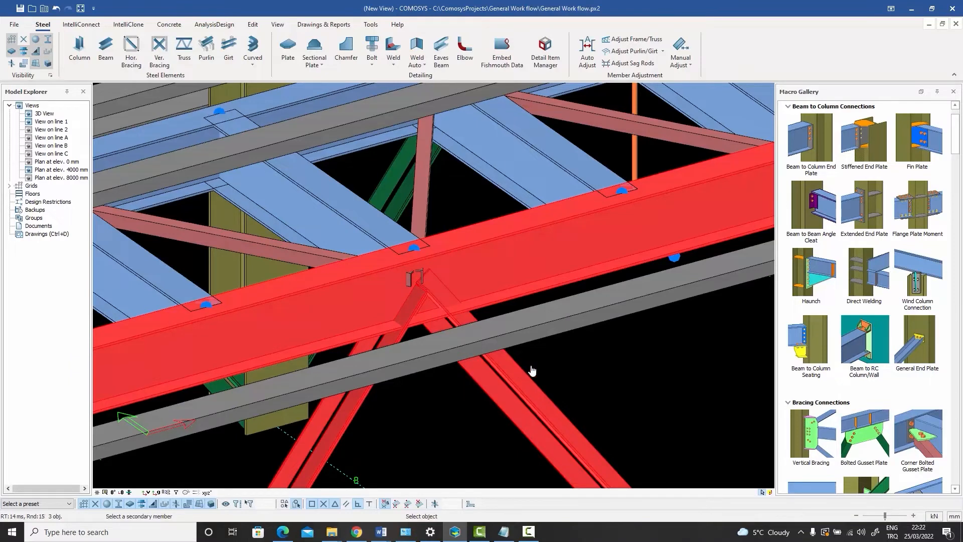
right_click(577, 364)
key(Escape)
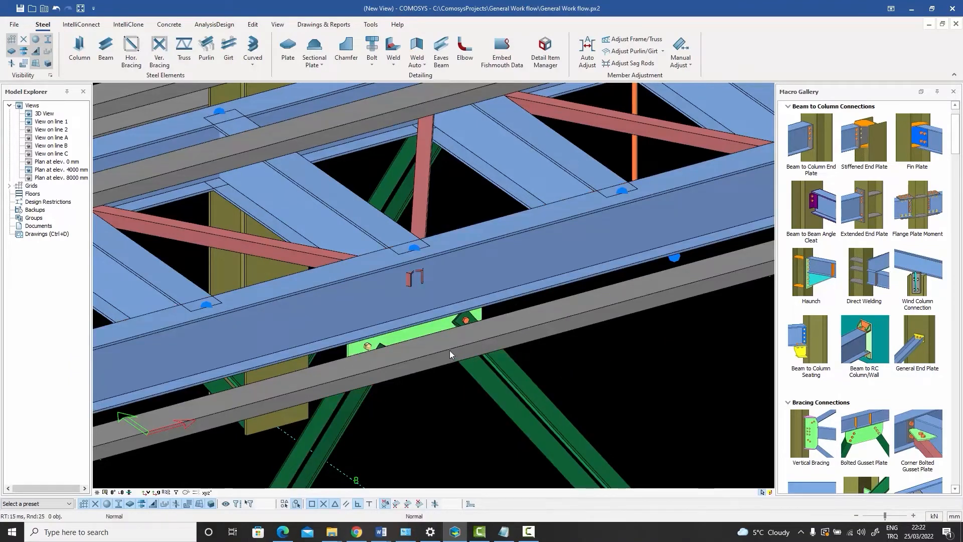
click(426, 328)
middle_drag(453, 362, 442, 329)
Create the same Bolted Gusset Plate connection for the two braces meeting under the edge beam between grids B and C, and inspect it.
scroll(441, 330, down, 5)
middle_drag(677, 288, 433, 347)
middle_drag(636, 302, 510, 335)
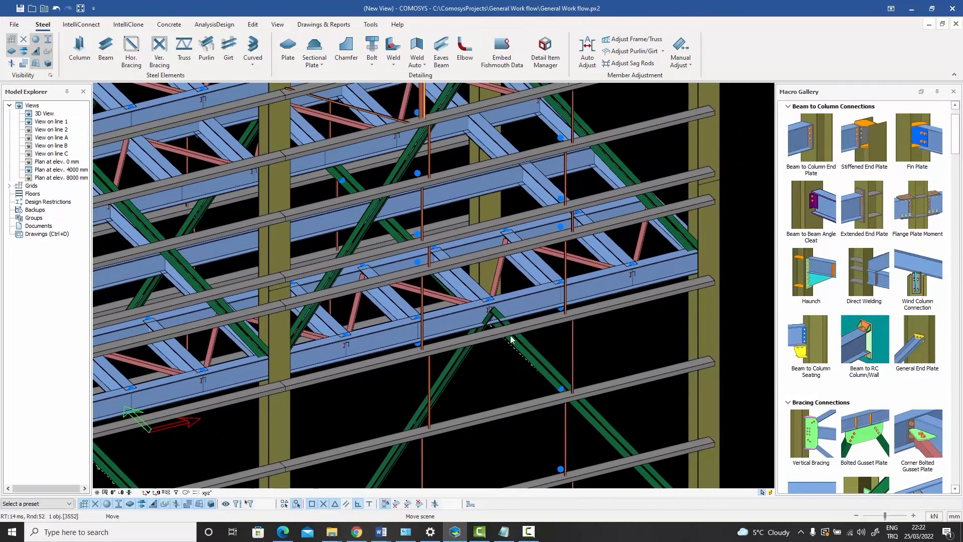
scroll(510, 328, up, 3)
click(866, 438)
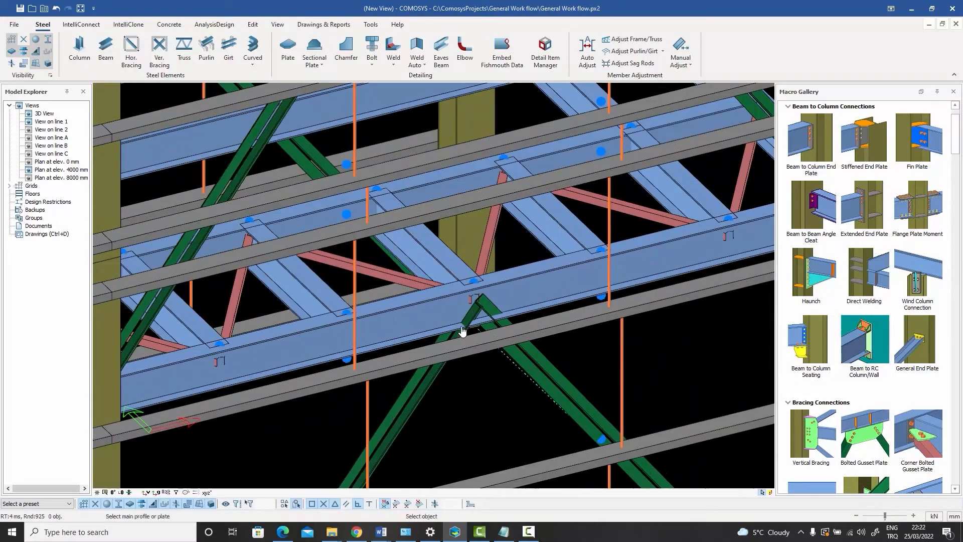
click(432, 317)
click(425, 390)
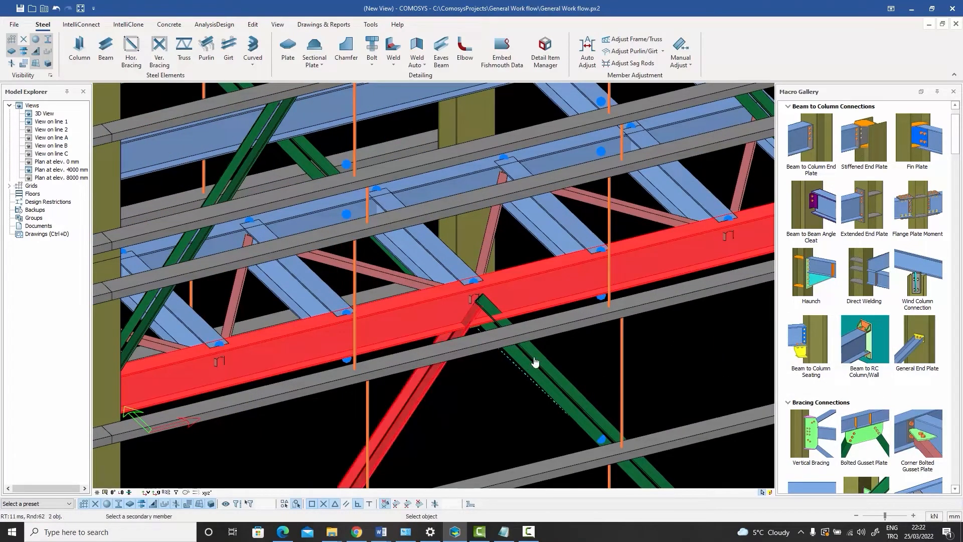
click(535, 361)
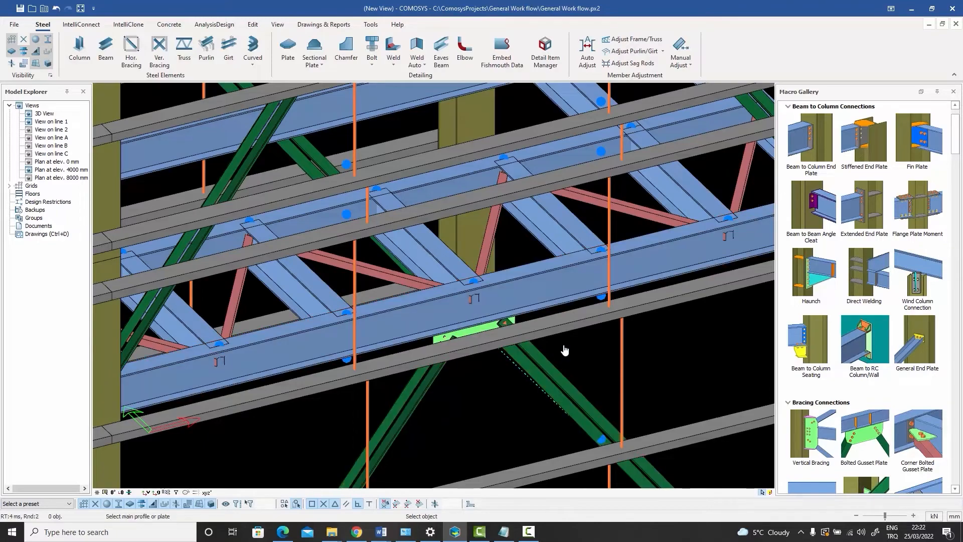
key(Escape)
middle_drag(565, 350, 486, 343)
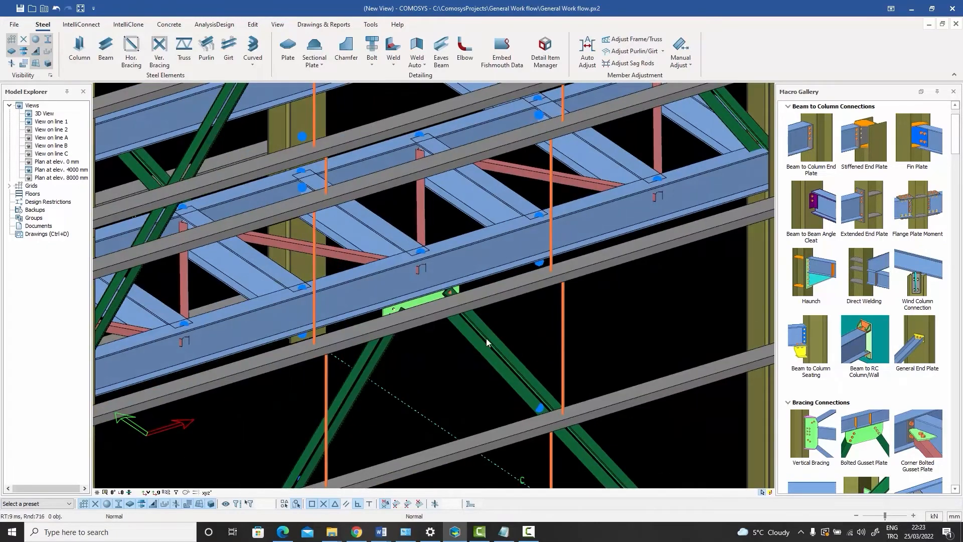
scroll(429, 300, up, 4)
click(432, 291)
mouse_move(431, 290)
middle_down()
mouse_move(385, 253)
mouse_move(376, 213)
mouse_move(431, 285)
middle_up()
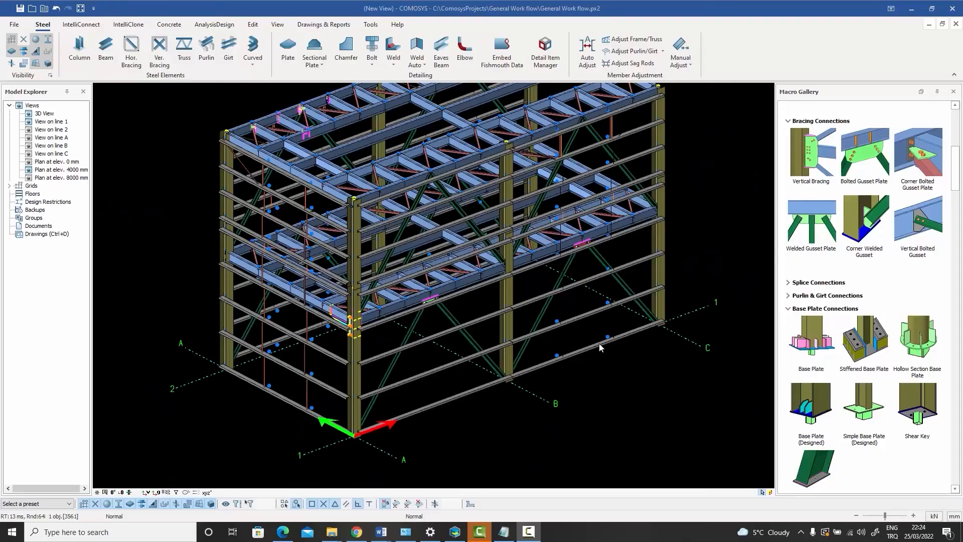
Create a Base Plate connection at the foot of the corner column on grid A-1.
middle_drag(521, 373, 562, 337)
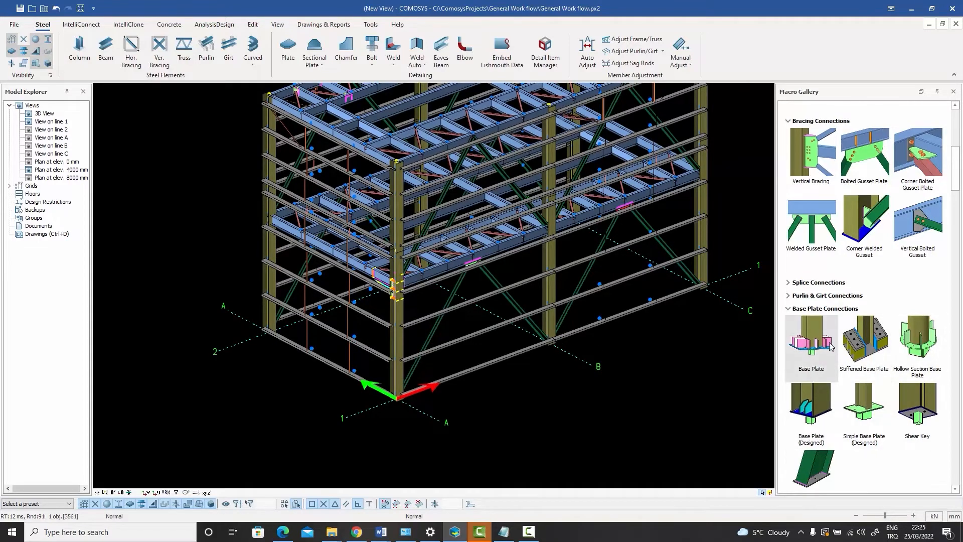
scroll(522, 350, up, 2)
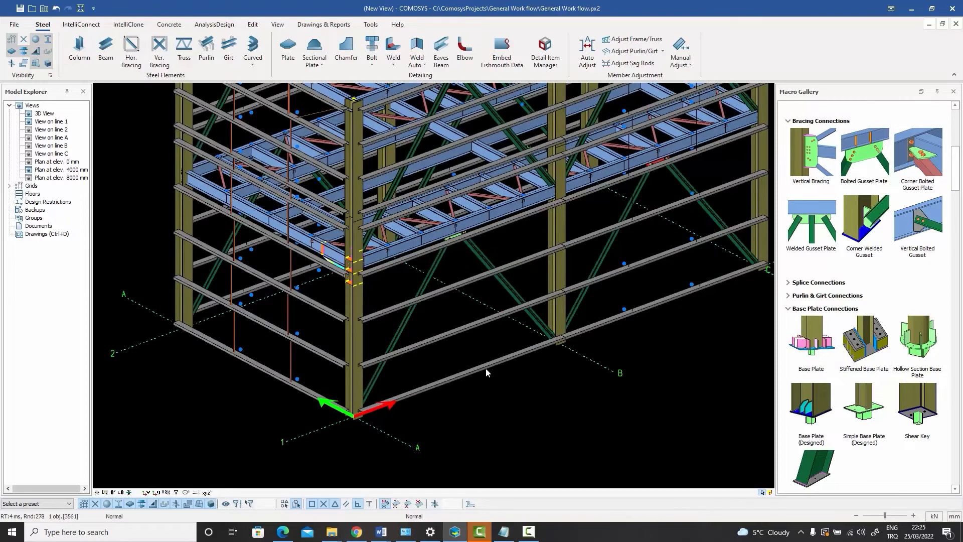
click(810, 337)
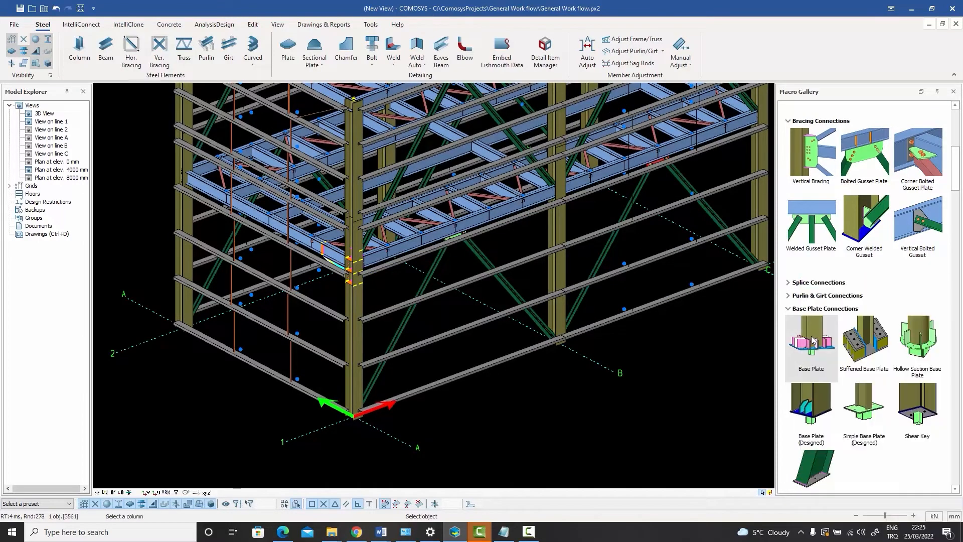
scroll(357, 400, up, 3)
click(357, 401)
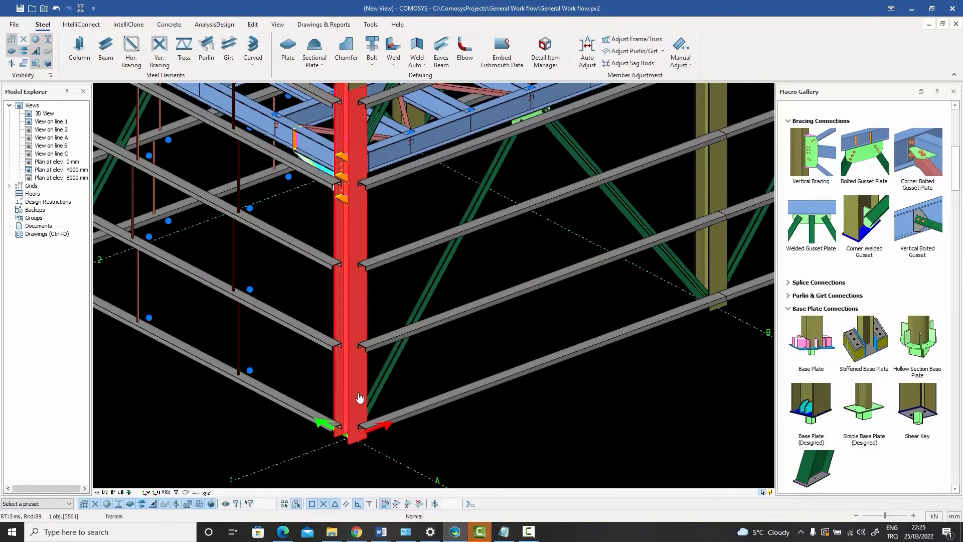
scroll(365, 442, up, 3)
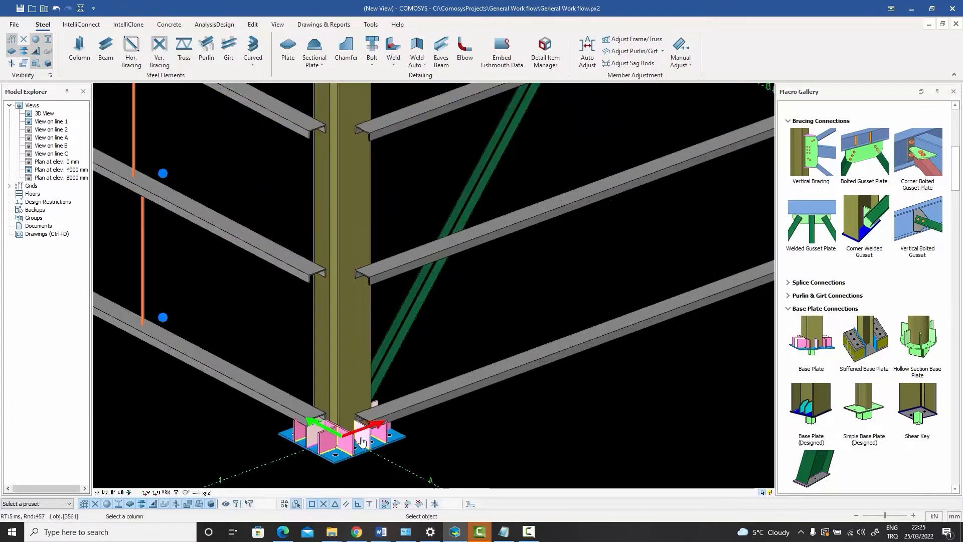
Add the same Base Plate connection to the columns on grids B-1 and C-1, and end the command.
scroll(353, 422, down, 3)
scroll(451, 391, down, 5)
scroll(475, 351, up, 6)
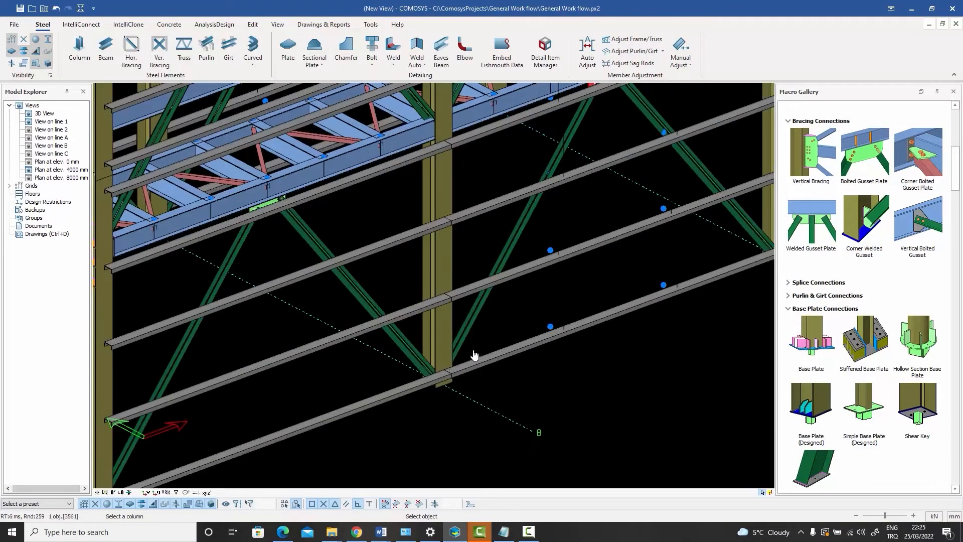
click(442, 345)
scroll(479, 359, down, 5)
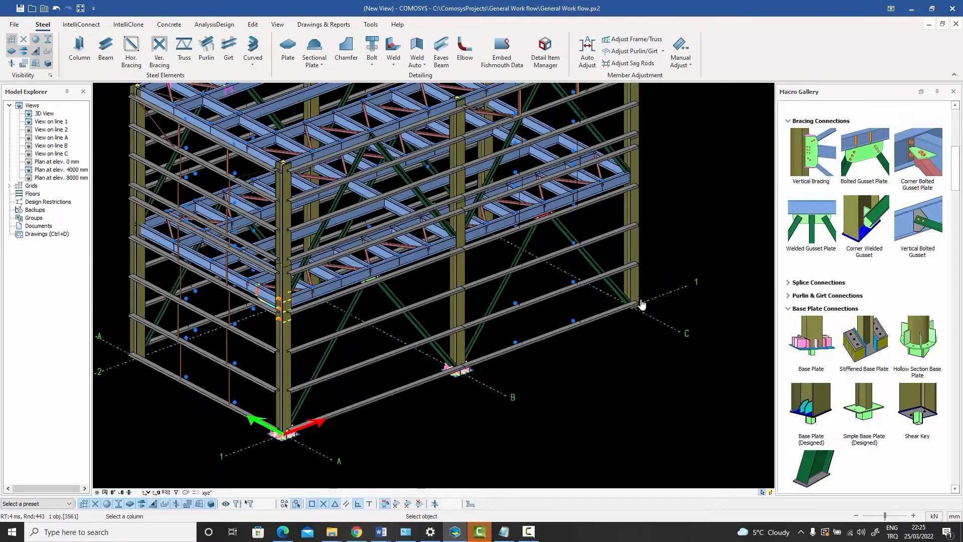
scroll(633, 289, up, 5)
click(632, 285)
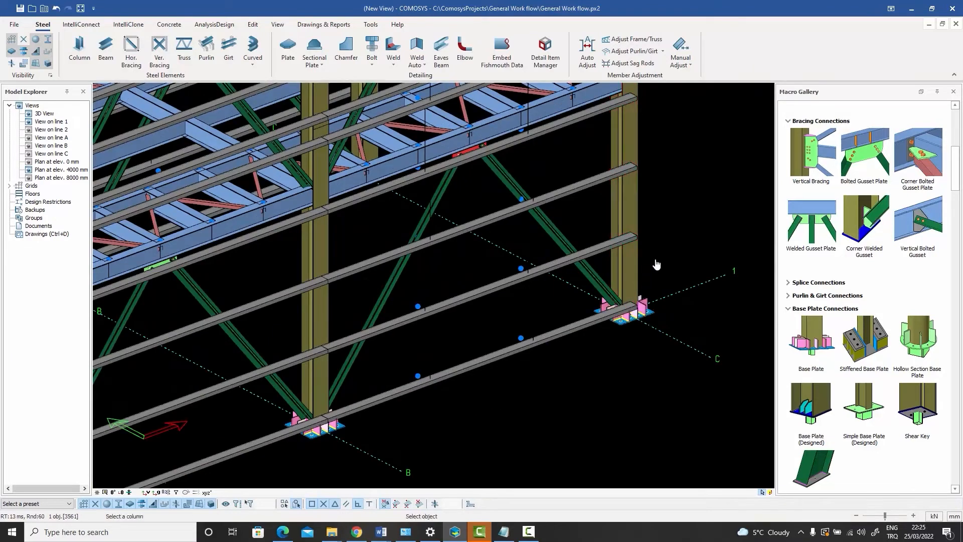
scroll(664, 268, down, 5)
scroll(505, 326, up, 3)
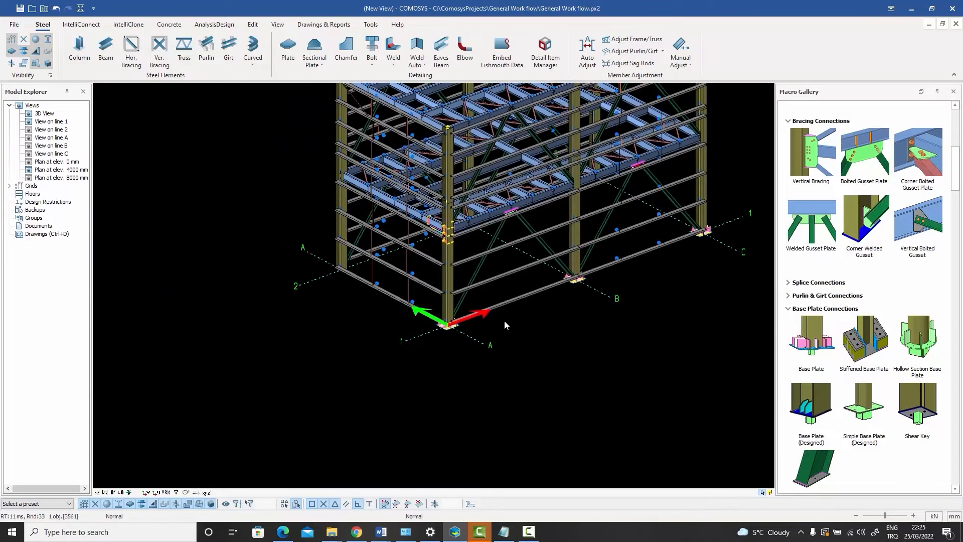
Hide the lowest horizontal girt running past the foot of the corner column on grid A-1.
scroll(456, 311, up, 3)
click(456, 308)
middle_drag(473, 319, 433, 326)
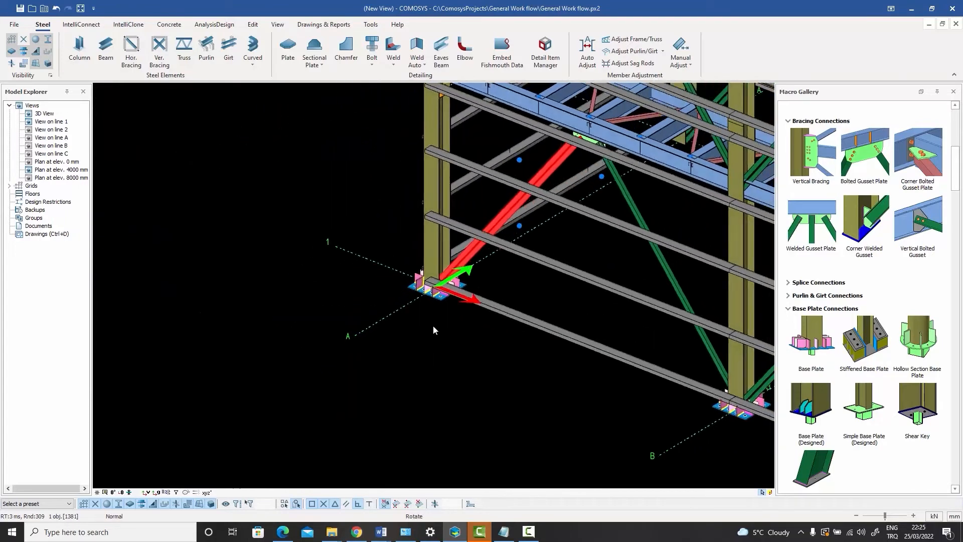
scroll(433, 330, up, 6)
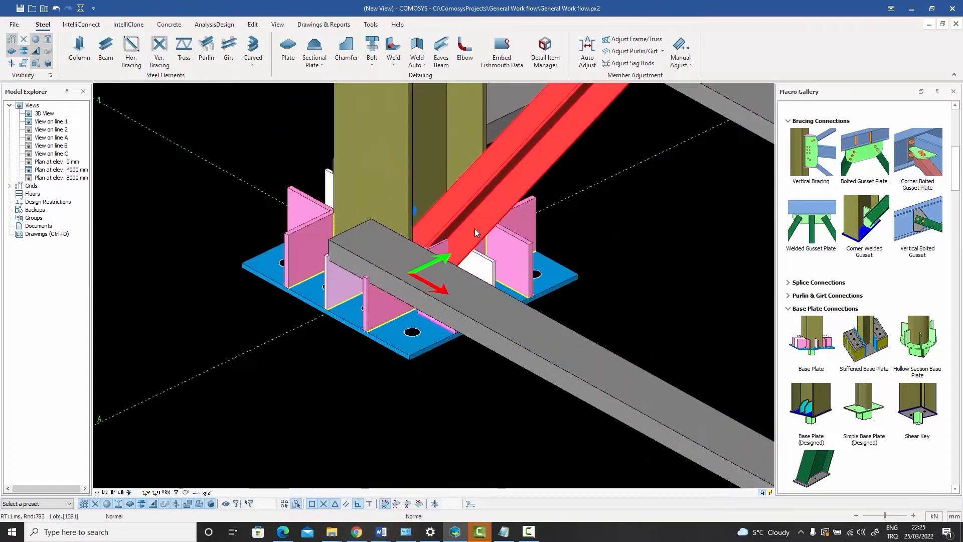
right_click(485, 311)
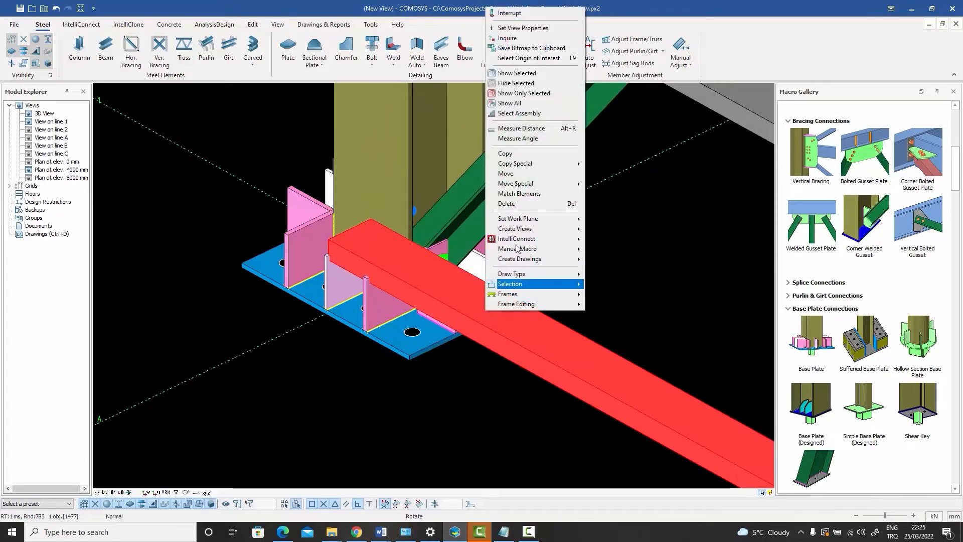
click(535, 83)
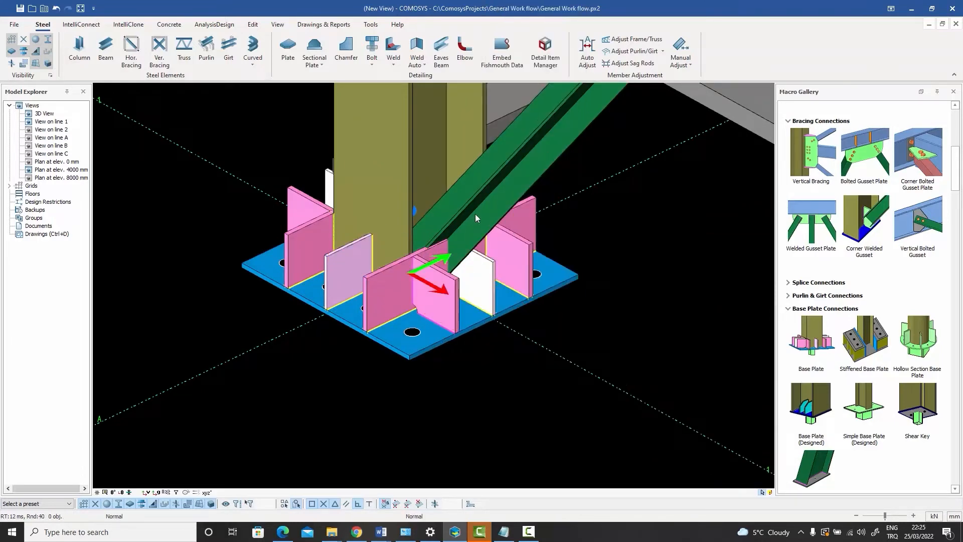
Turn off the P2 stiffeners in the Base Plate connection of the corner column on grid A-1.
scroll(456, 233, up, 2)
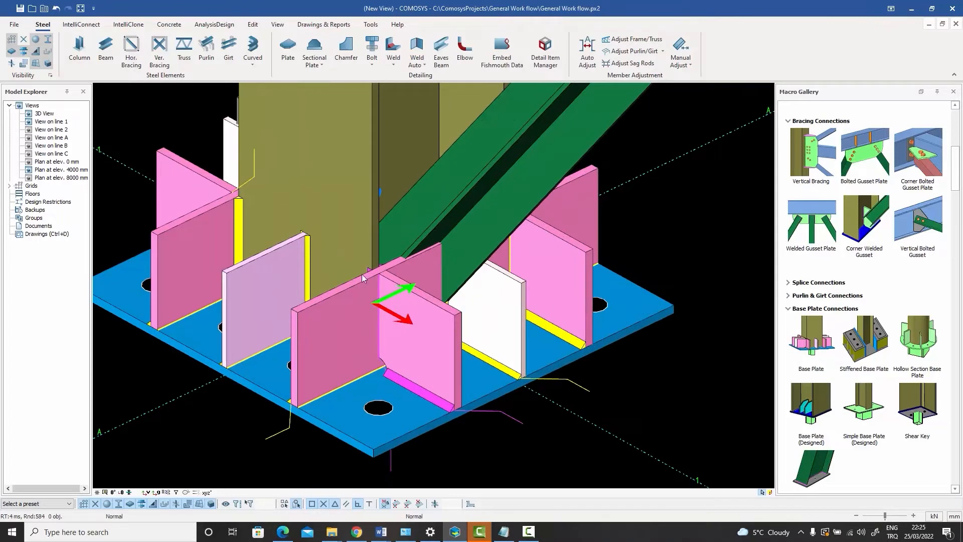
click(346, 289)
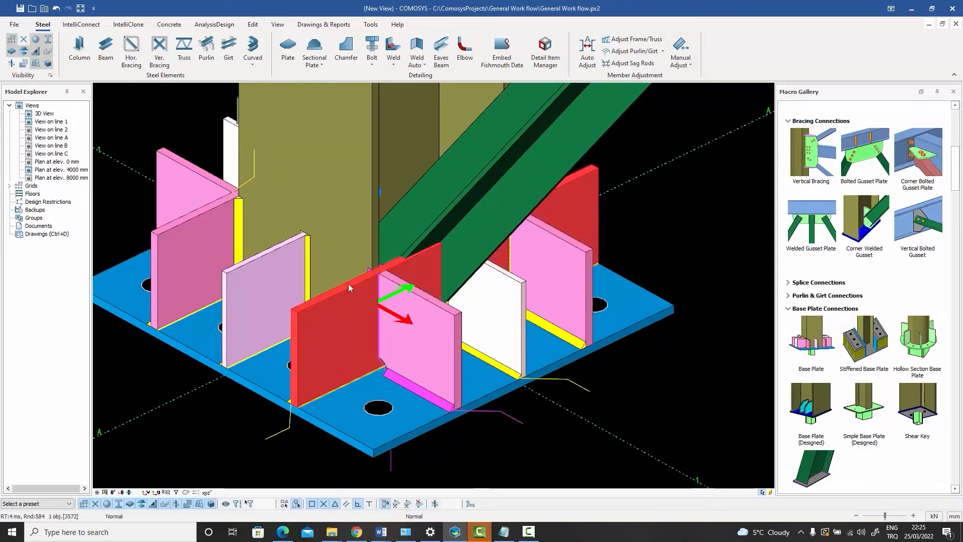
click(503, 289)
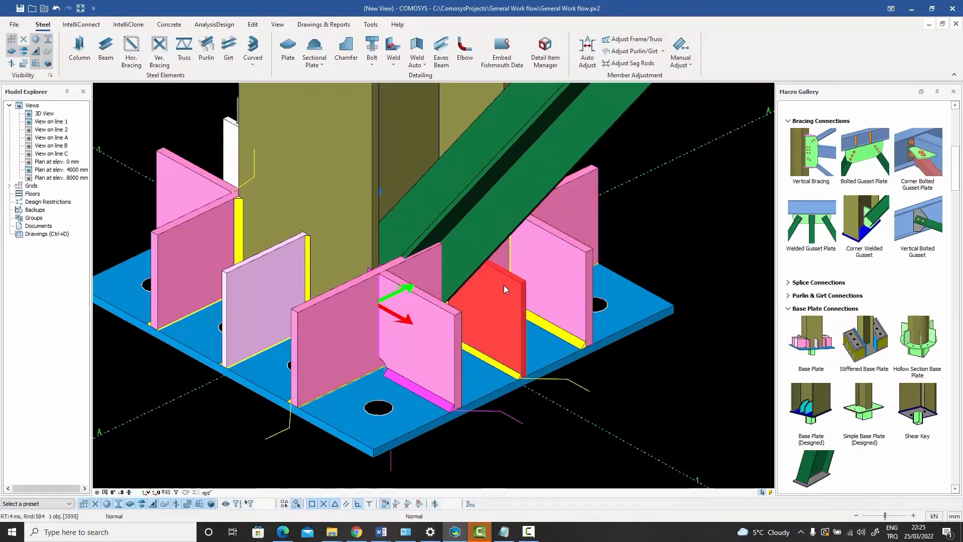
click(344, 290)
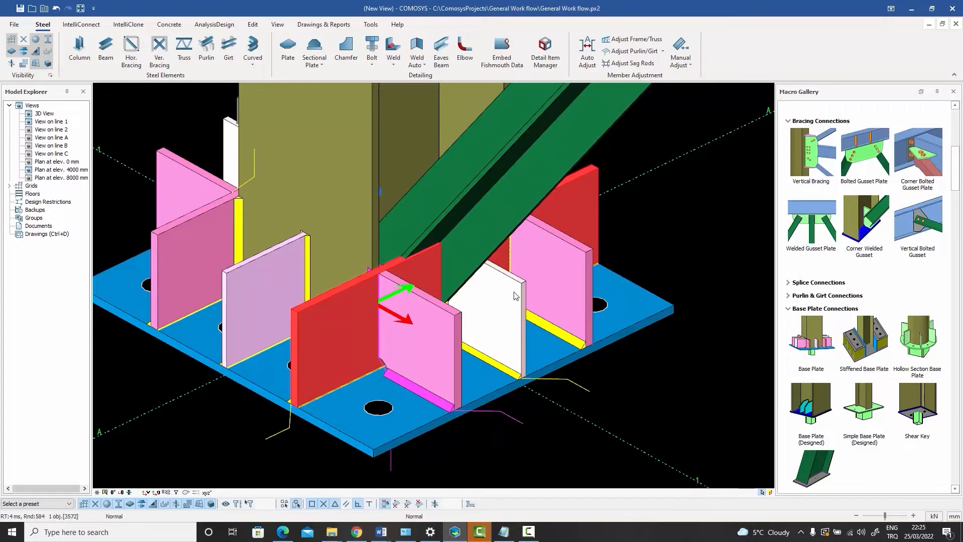
click(517, 311)
click(517, 326)
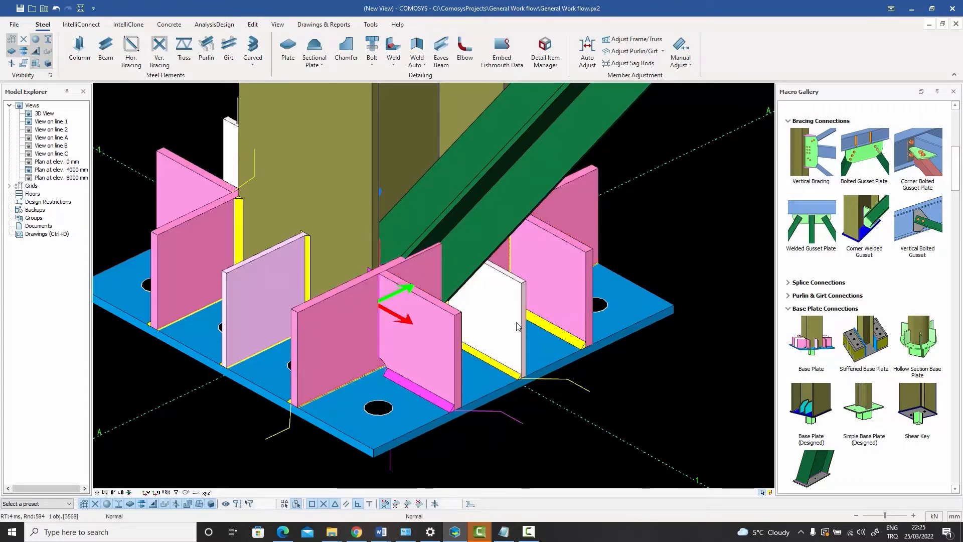
double_click(517, 326)
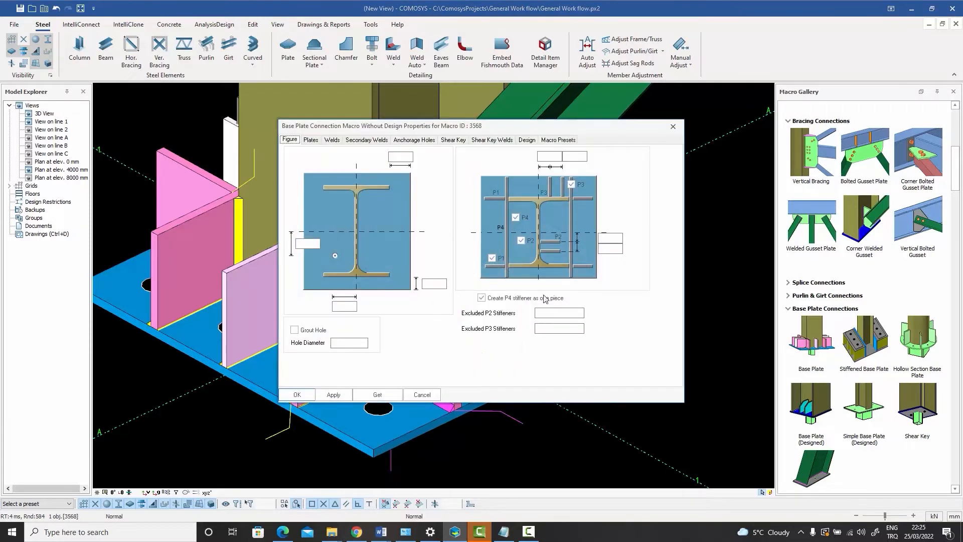
click(520, 241)
click(297, 394)
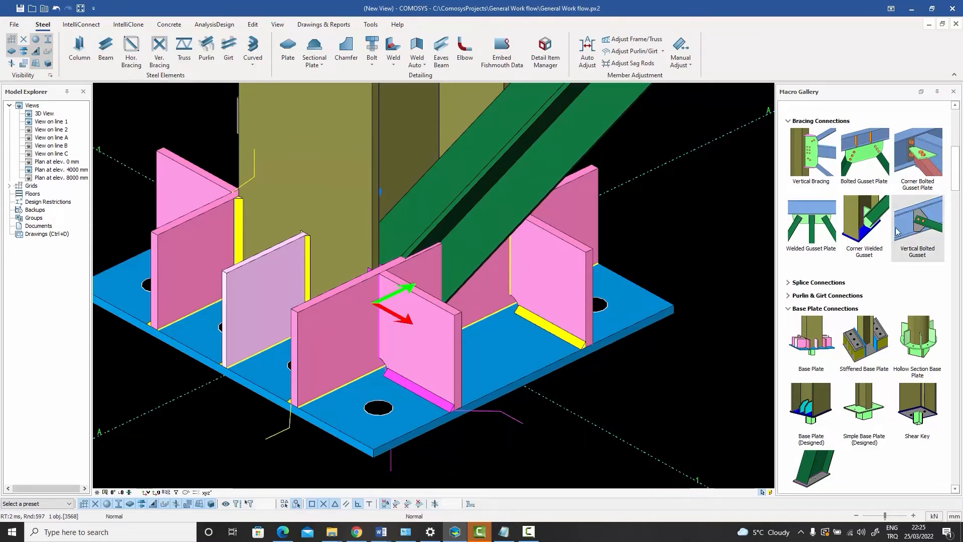
Create a Corner Bolted Gusset Plate connection between the column and the diagonal brace, with the base plate as boundary member.
click(917, 187)
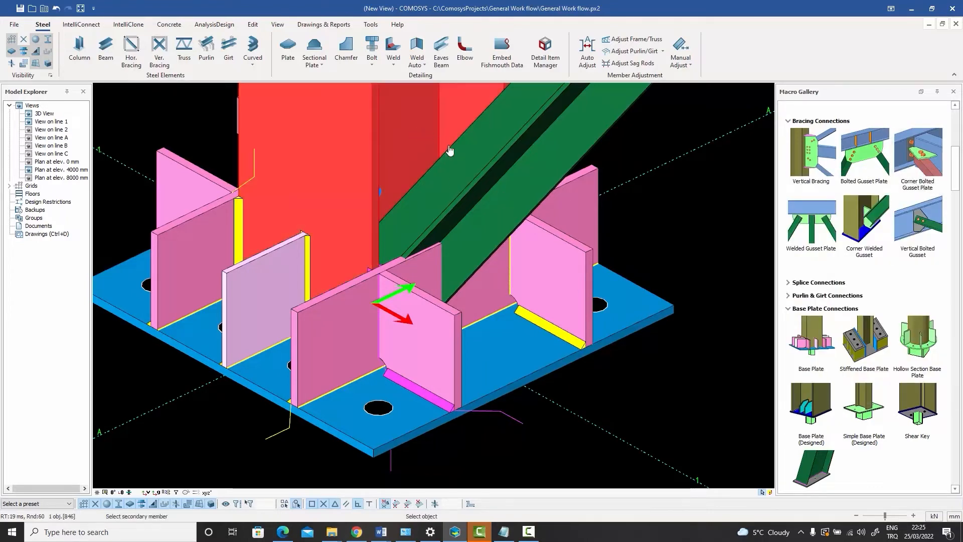
click(473, 162)
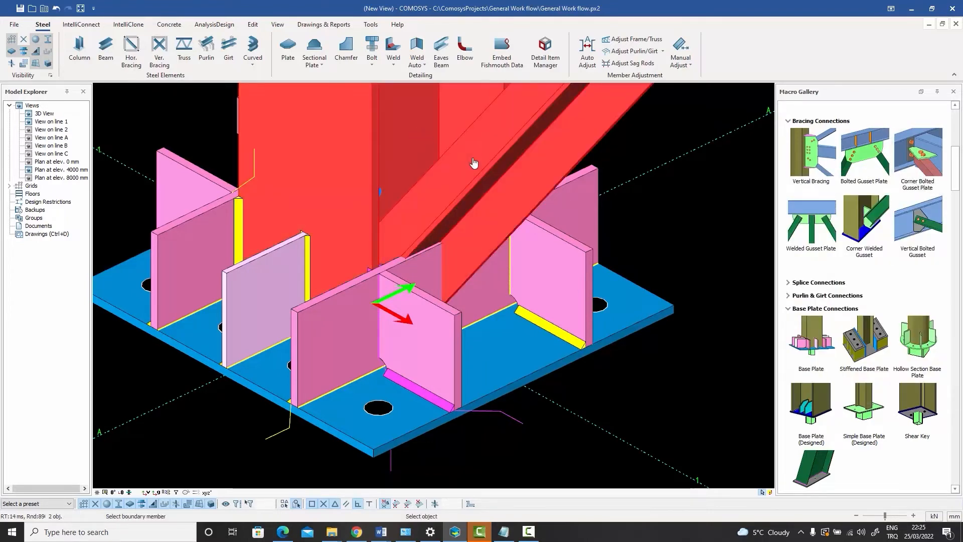
click(513, 356)
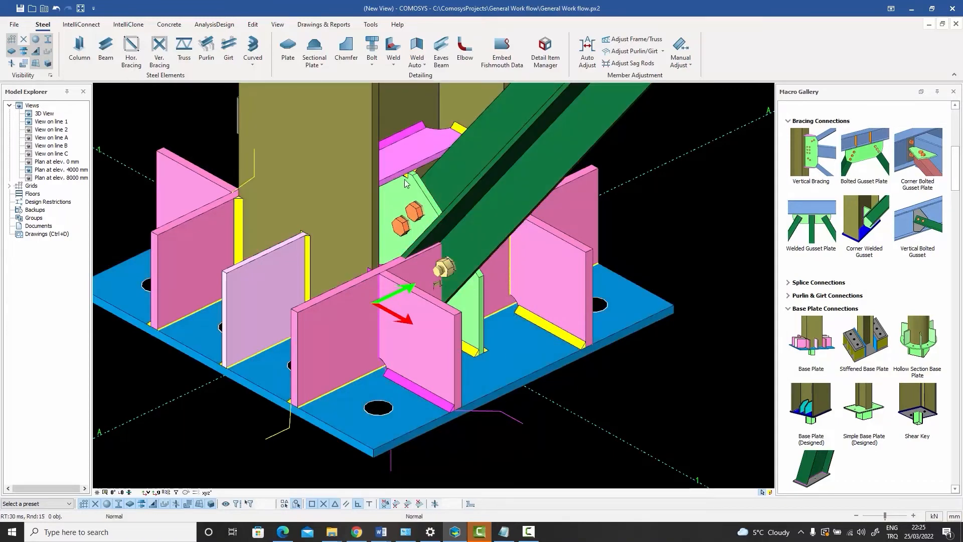
Set the brace's end clearance to 100 mm in the bolt settings of the Corner Bolted Gusset Plate connection and apply it.
double_click(478, 310)
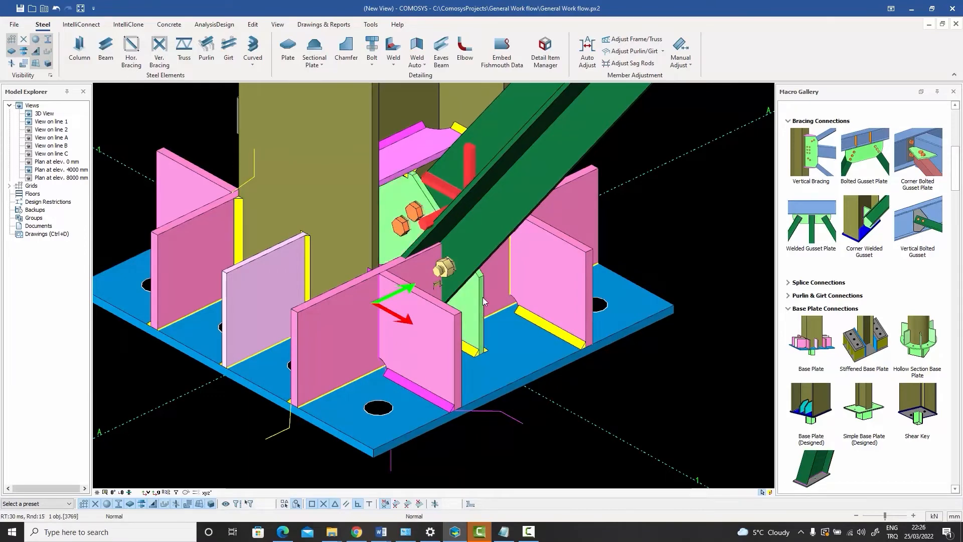
drag(382, 153, 109, 41)
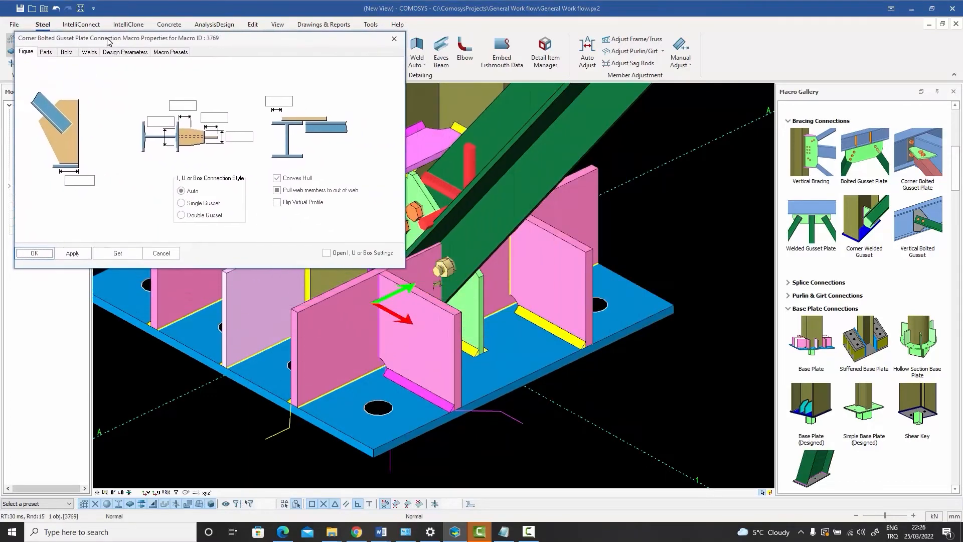
click(46, 53)
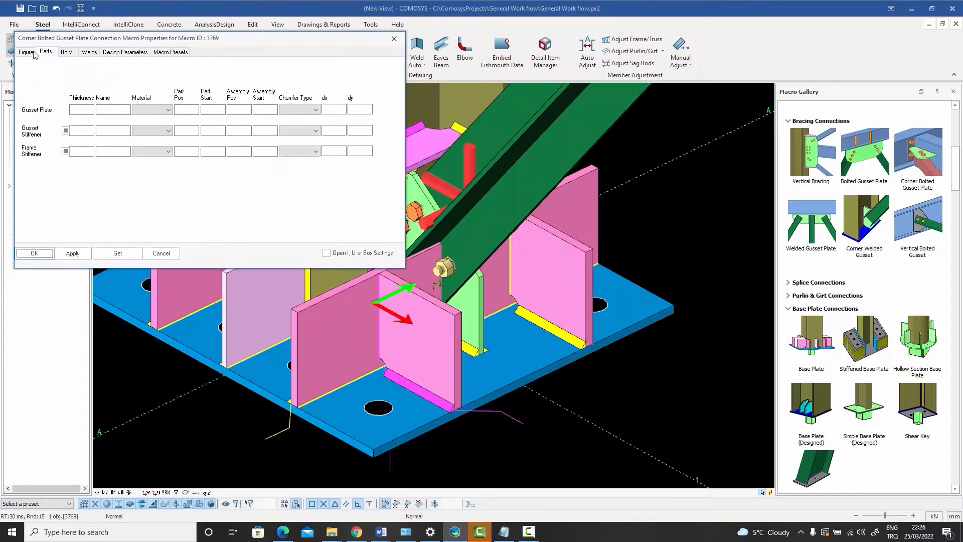
click(27, 53)
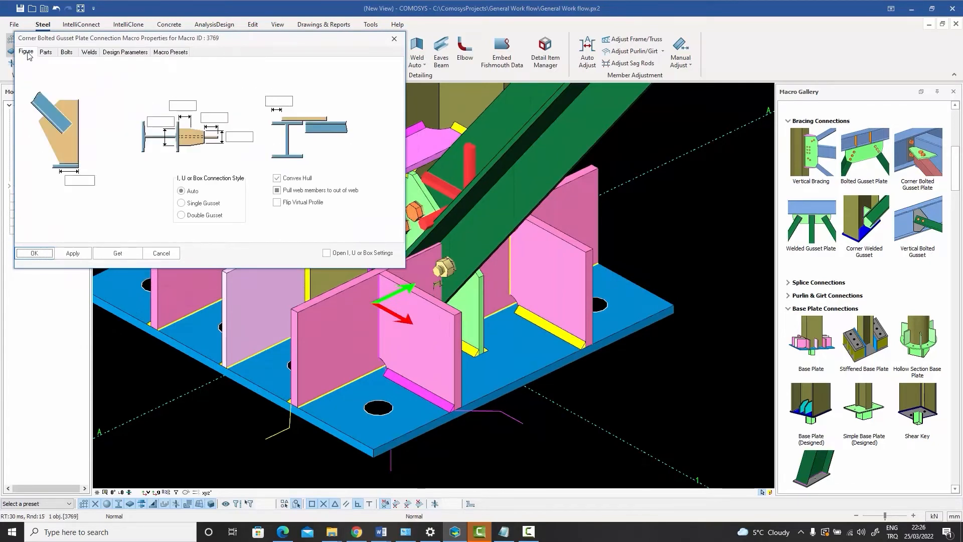
click(66, 52)
click(164, 98)
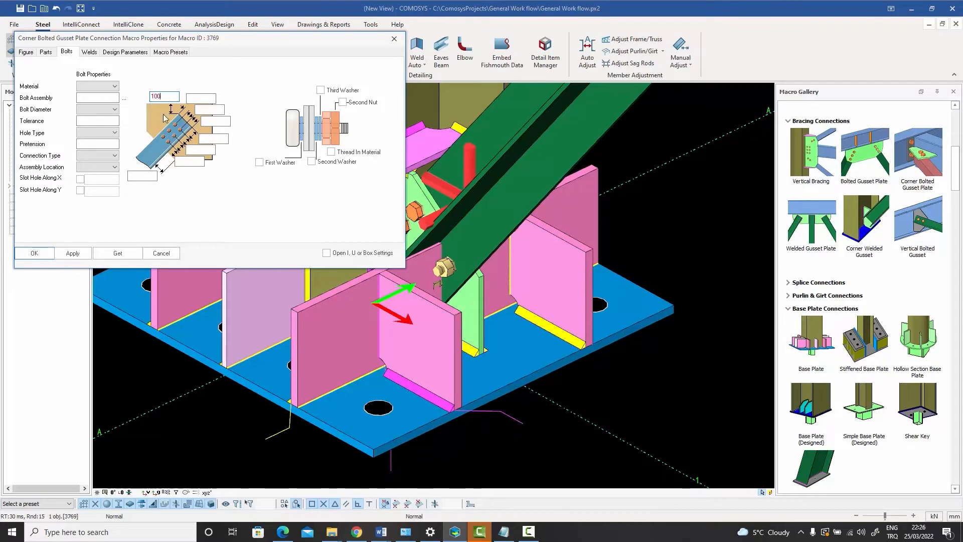
click(73, 253)
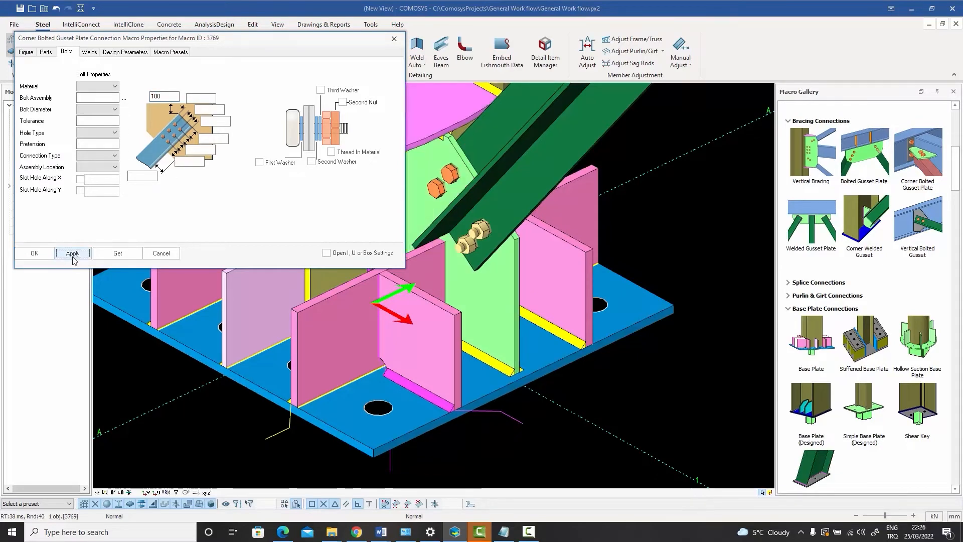
click(170, 257)
Examine where the corner gusset plate meets the long one-piece stiffener of the base plate.
middle_drag(467, 349, 469, 321)
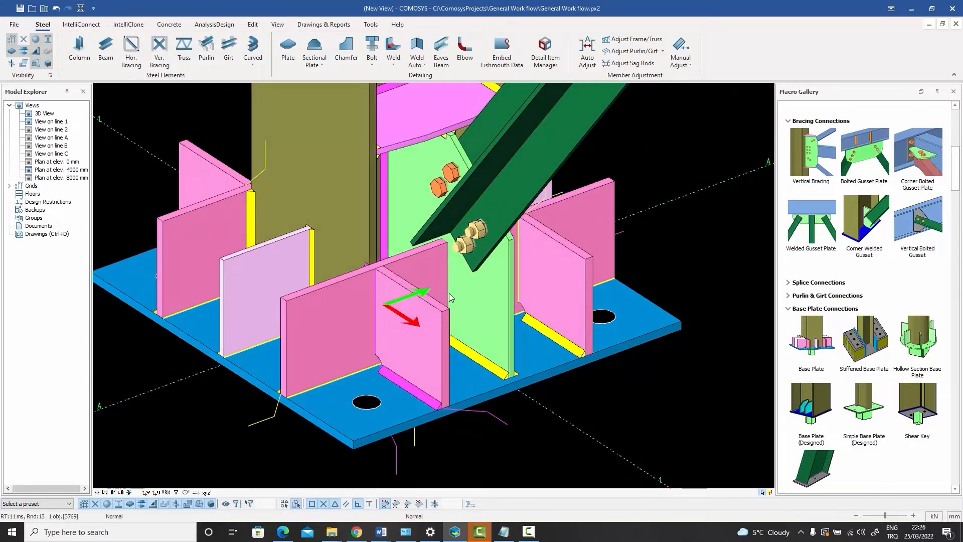
click(477, 290)
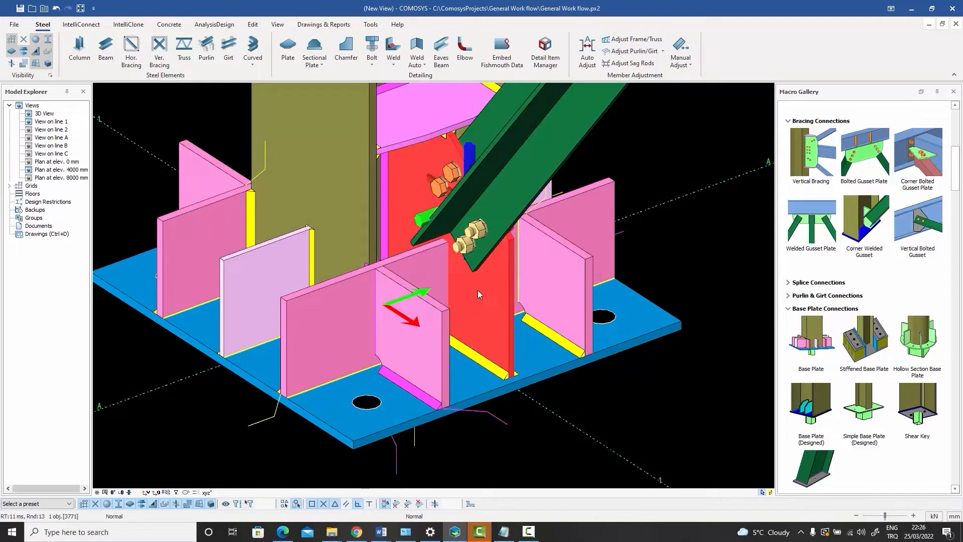
click(426, 255)
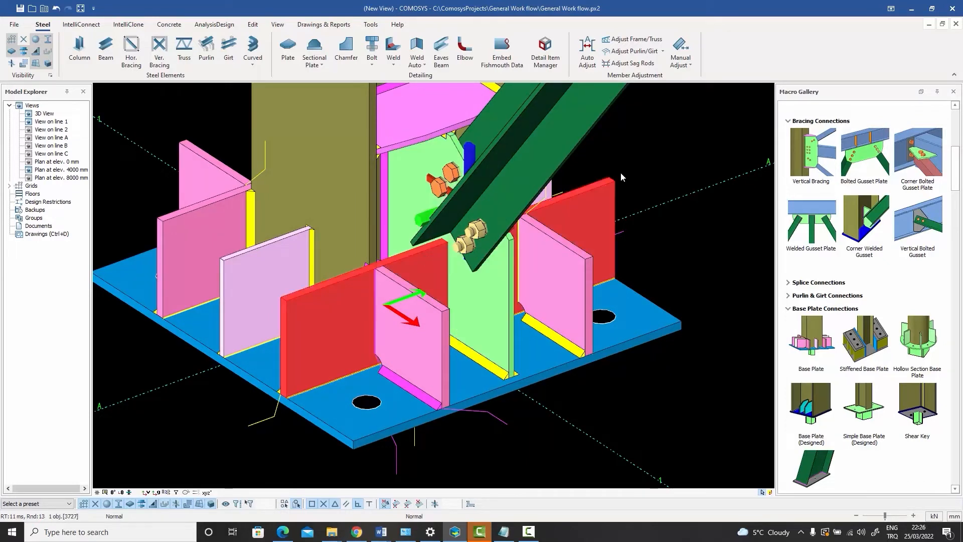
click(661, 148)
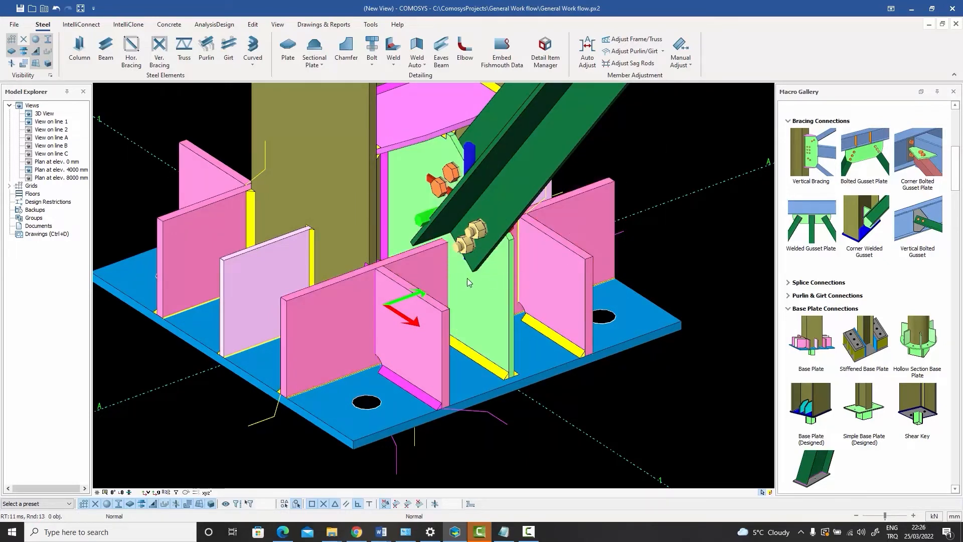
click(345, 303)
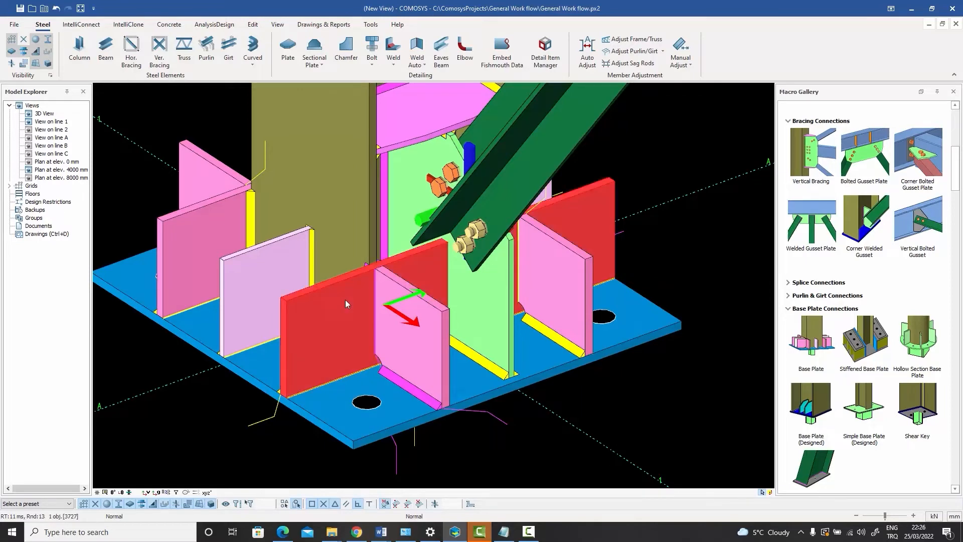
mouse_move(344, 303)
middle_down()
mouse_move(372, 306)
mouse_move(362, 301)
middle_up()
click(662, 191)
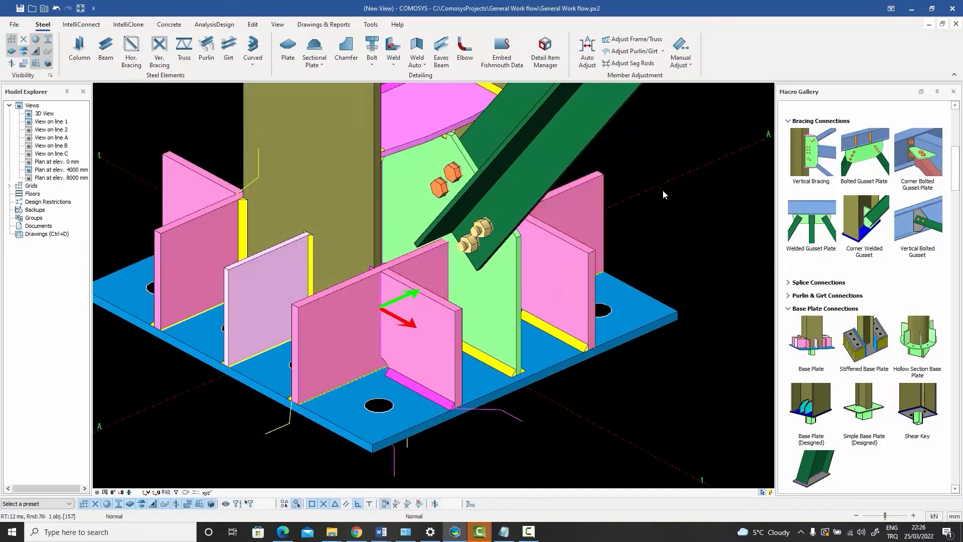
click(643, 143)
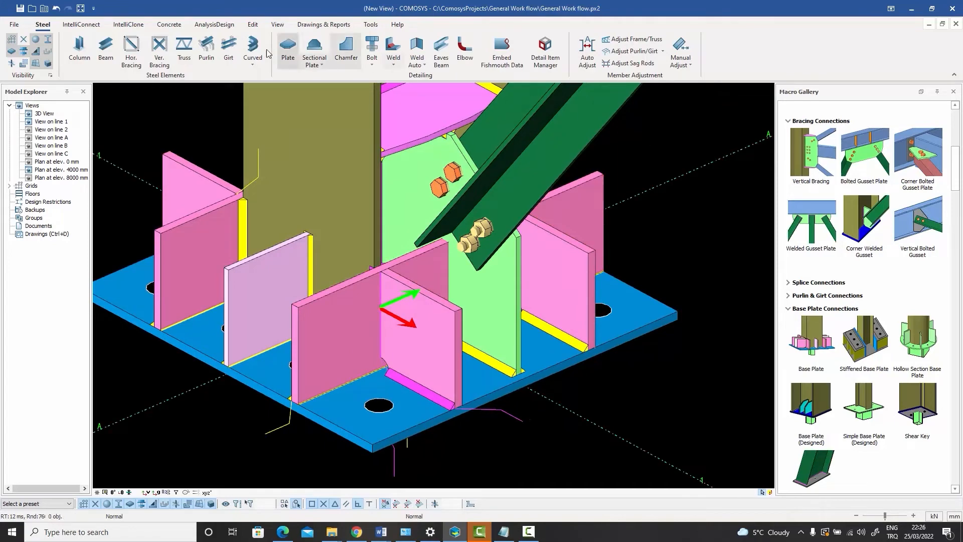
Apply a Plate vs. Plate Adjustment with the corner gusset as main plate and the long base plate stiffener as secondary plate.
click(253, 25)
click(661, 66)
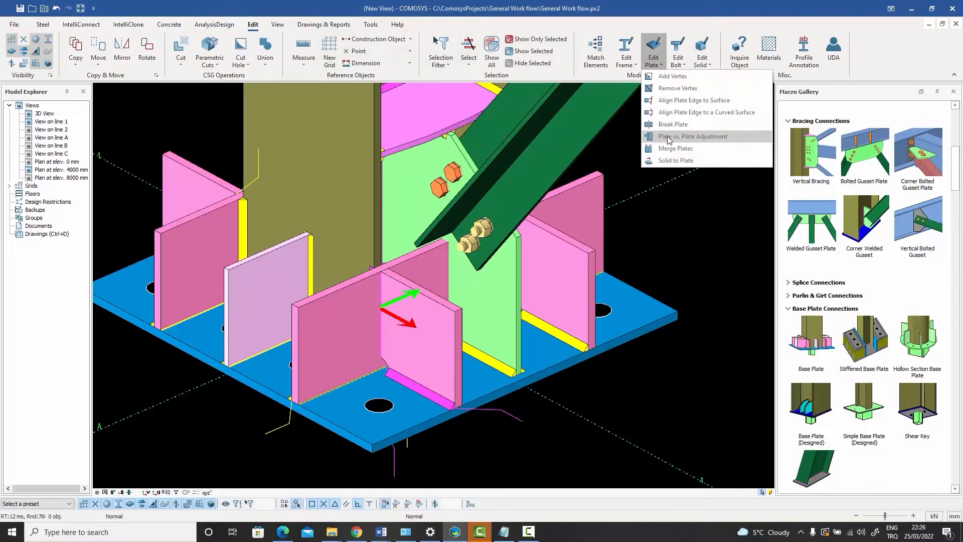
click(707, 137)
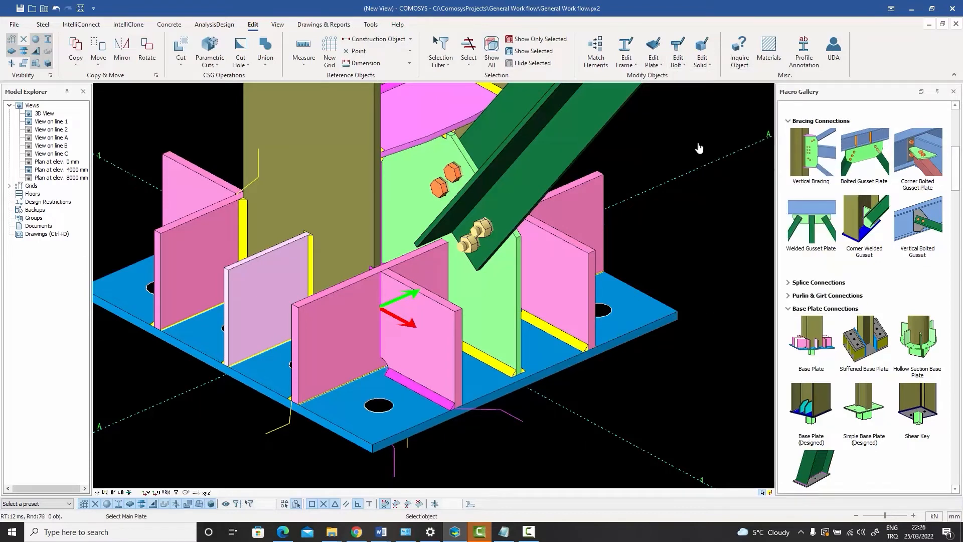
click(517, 274)
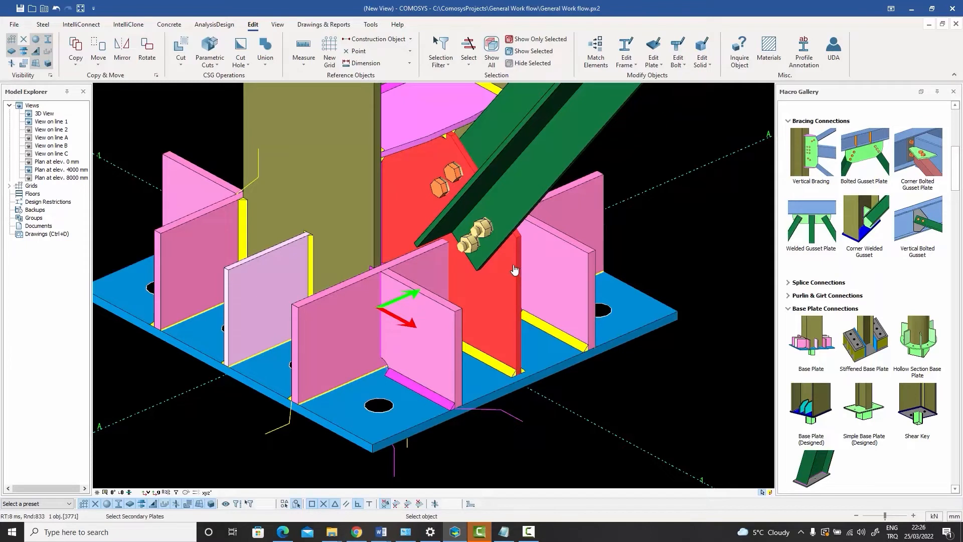
click(575, 189)
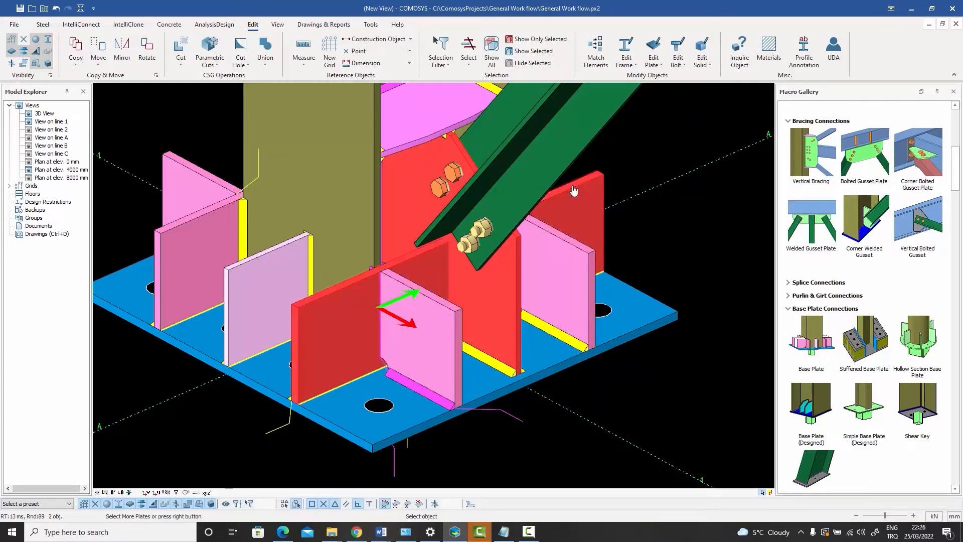
right_click(574, 190)
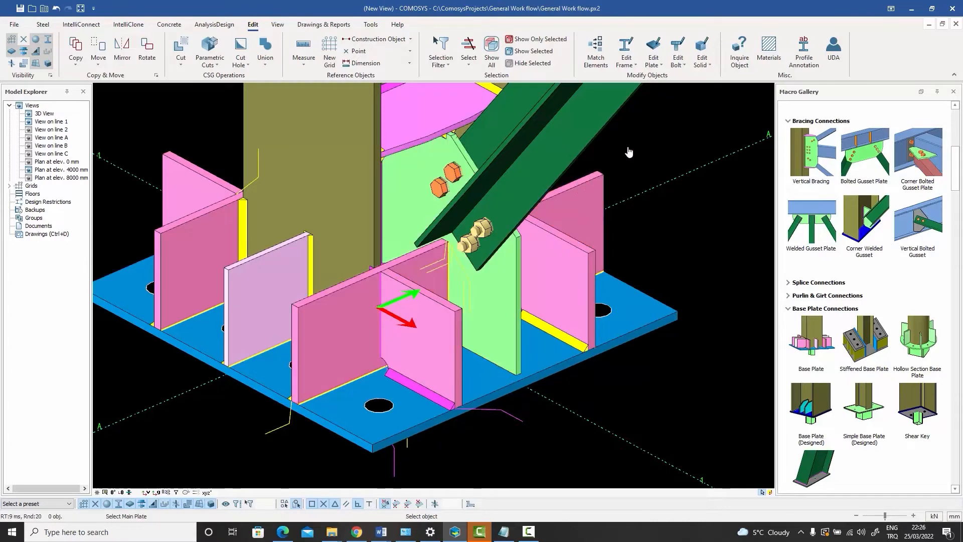
key(Escape)
middle_drag(629, 152, 542, 231)
scroll(449, 351, up, 3)
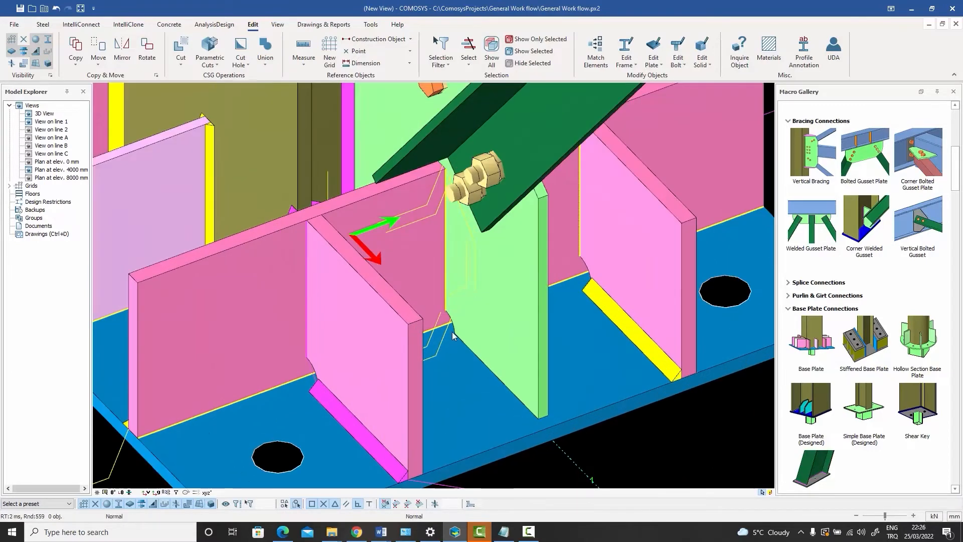
Isolate the adjusted corner gusset plate to examine its shape, and restore the display of all objects.
middle_drag(488, 280, 492, 281)
scroll(492, 281, down, 5)
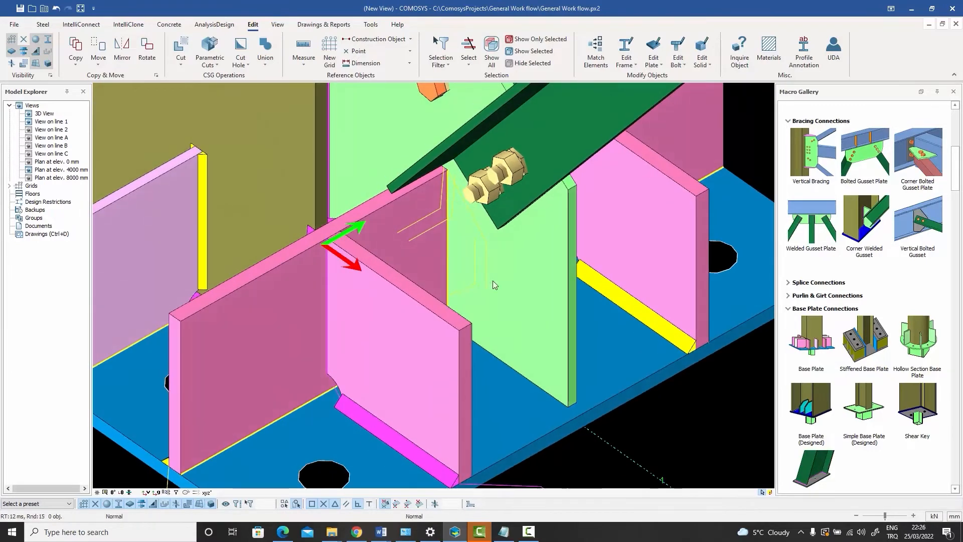
click(515, 277)
right_click(515, 275)
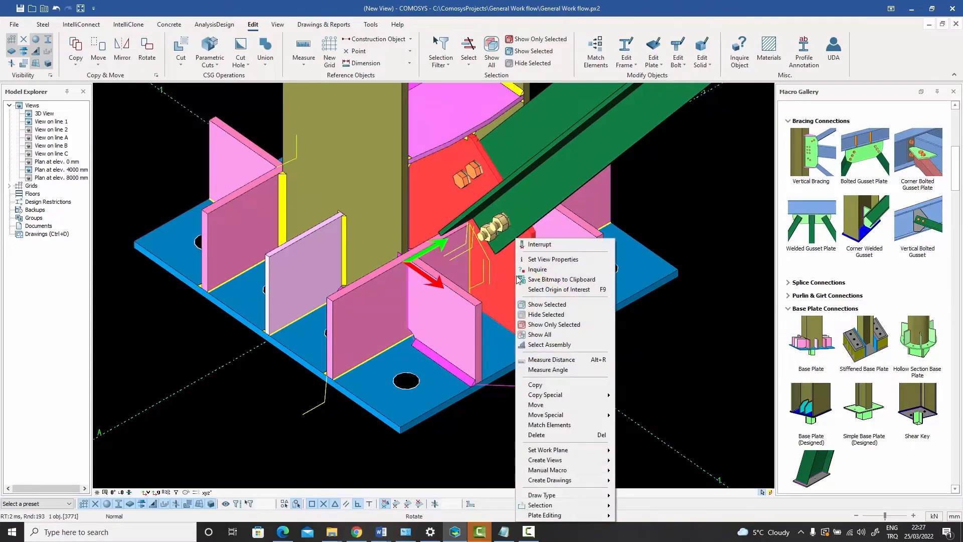
click(550, 324)
click(627, 224)
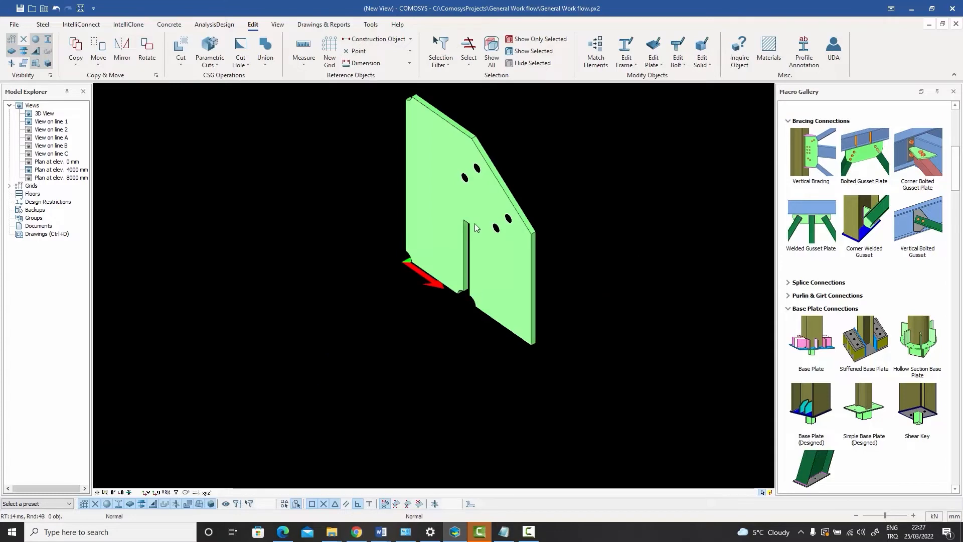
right_click(542, 177)
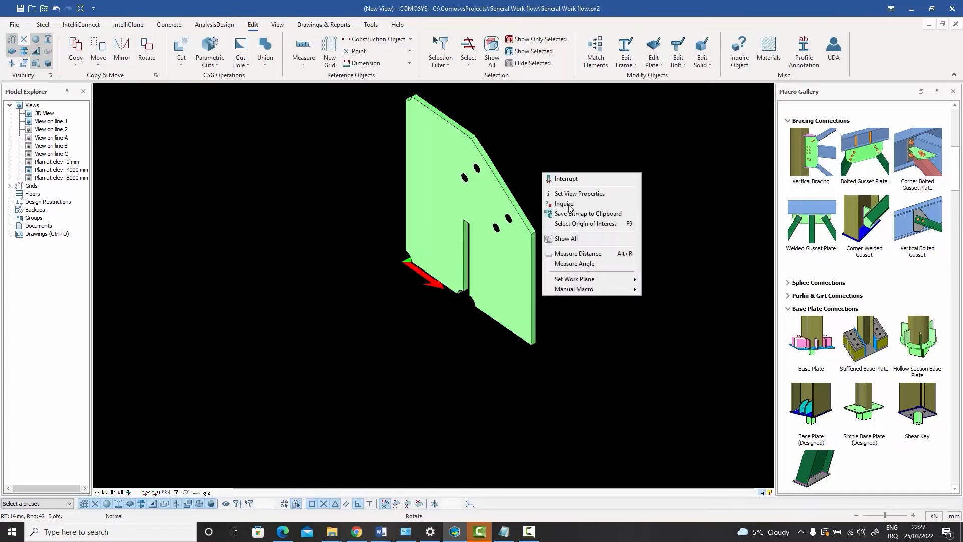
click(552, 238)
Examine the column bases and the whole steel frame from several sides.
middle_drag(536, 246, 471, 258)
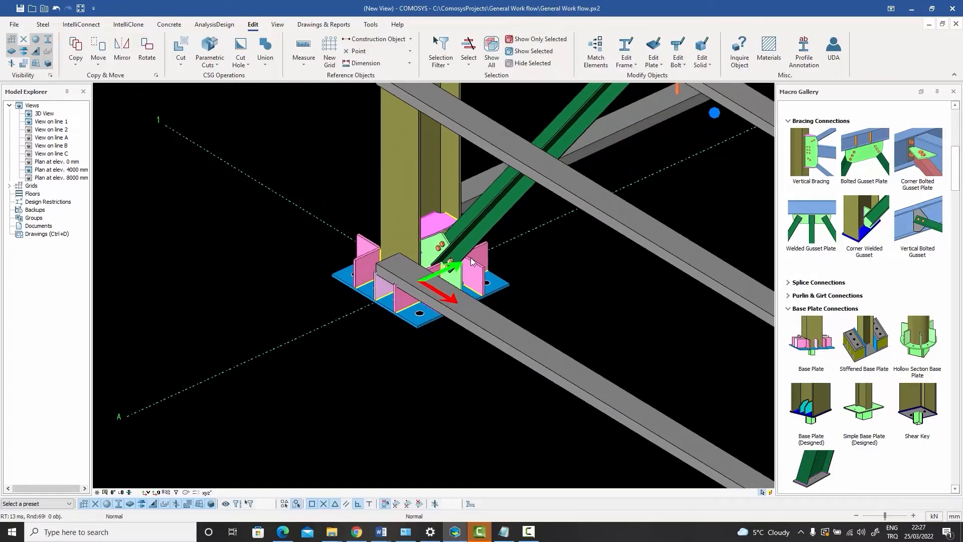
scroll(471, 258, down, 5)
scroll(543, 326, up, 4)
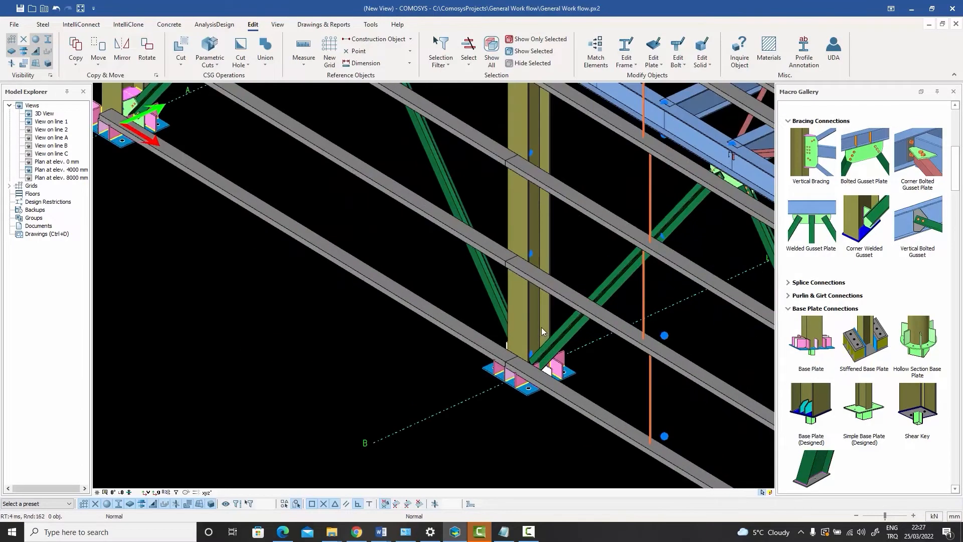
scroll(543, 325, down, 4)
middle_drag(674, 338, 523, 375)
scroll(562, 335, down, 1)
scroll(562, 336, down, 2)
scroll(509, 211, up, 6)
scroll(449, 254, down, 5)
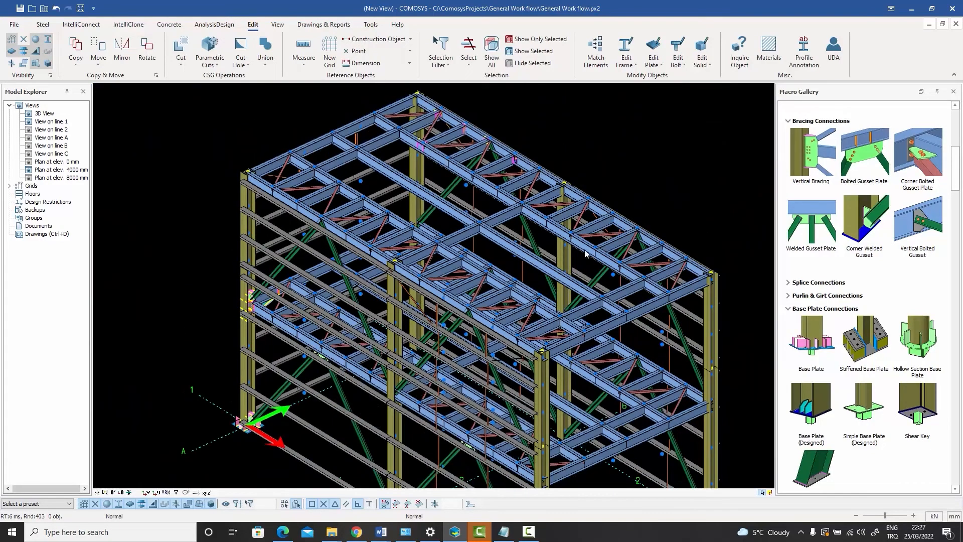
scroll(502, 207, down, 4)
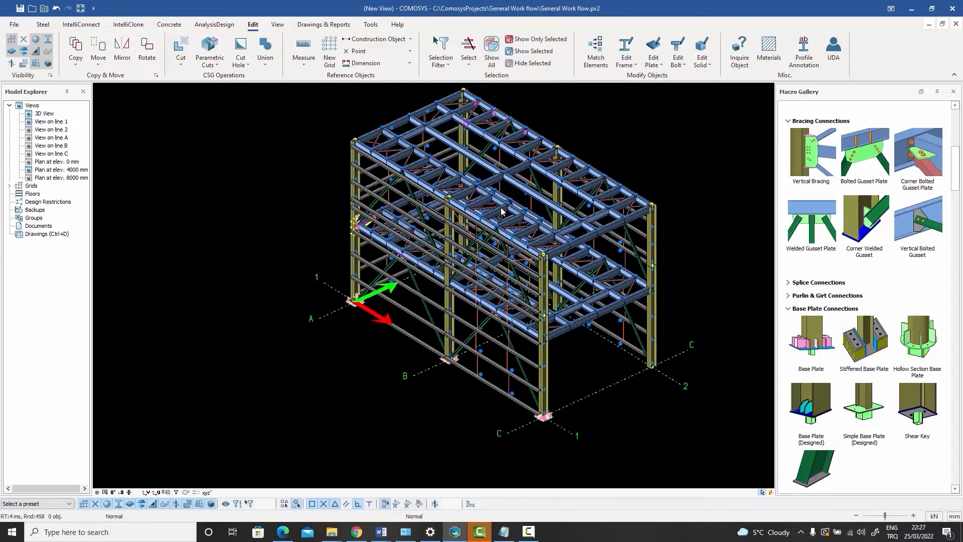
middle_drag(475, 254, 470, 296)
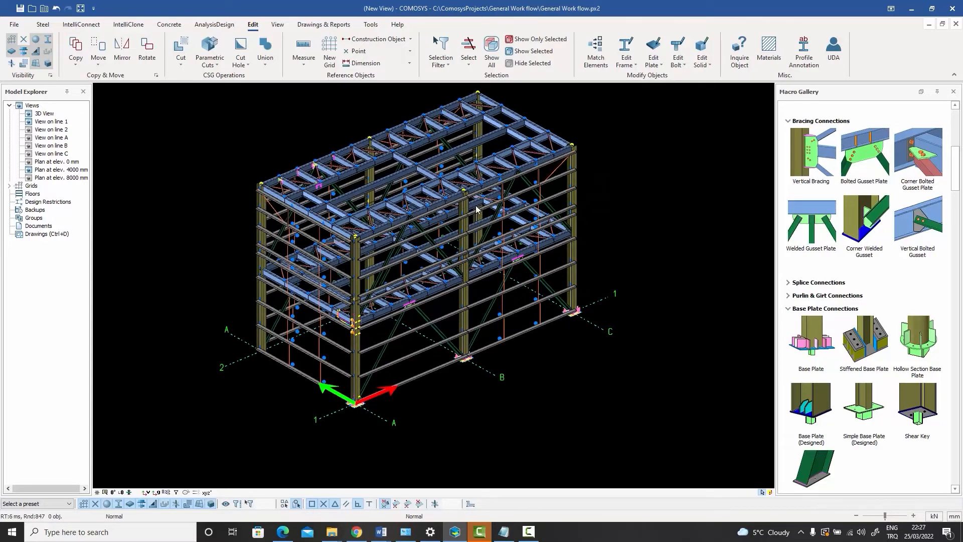
middle_drag(459, 267, 486, 291)
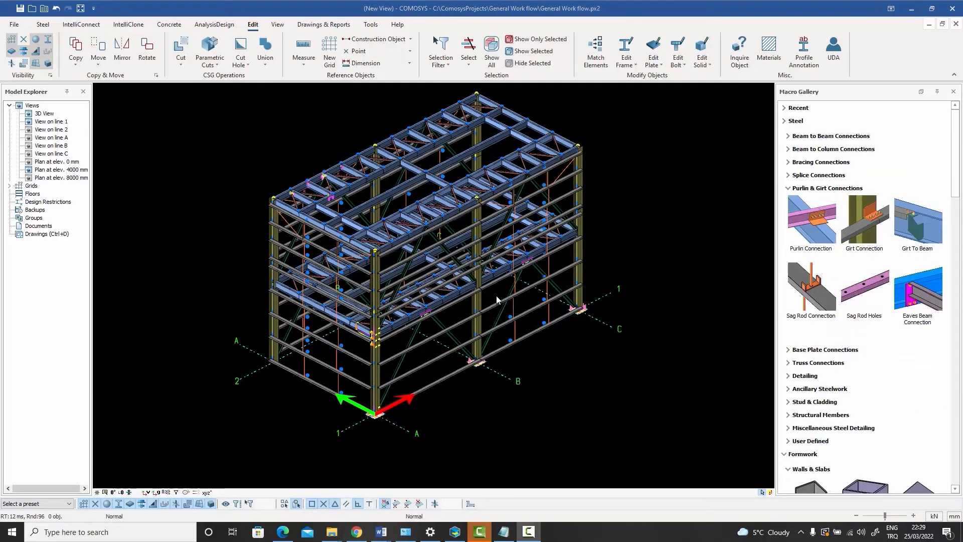
Create a Girt Connection between the middle column on grid B and the two girts meeting in front of it.
scroll(483, 285, up, 5)
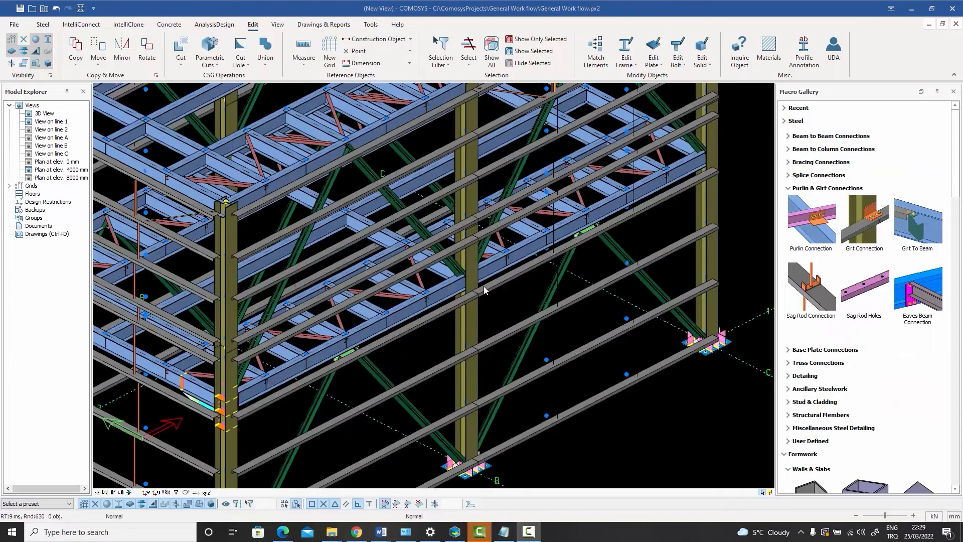
scroll(481, 291, up, 4)
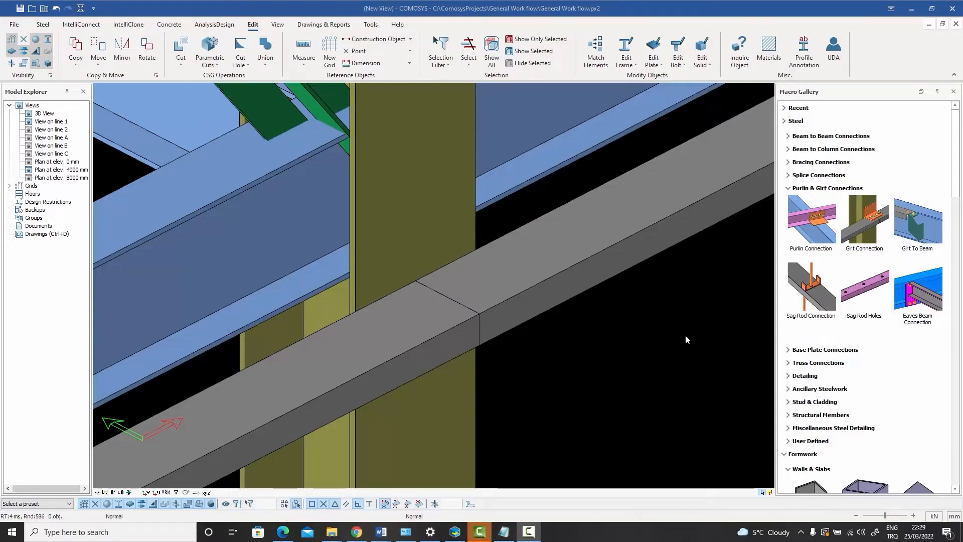
click(864, 249)
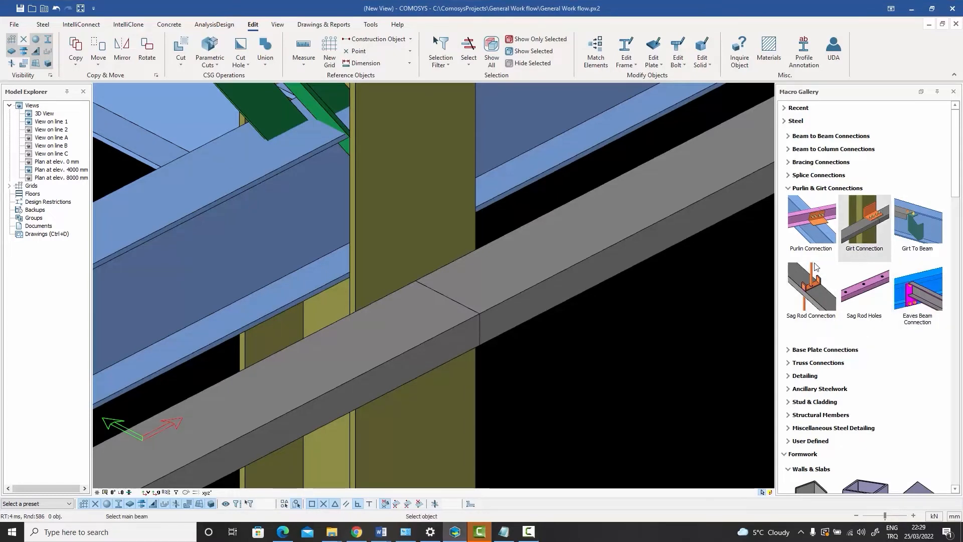
click(411, 210)
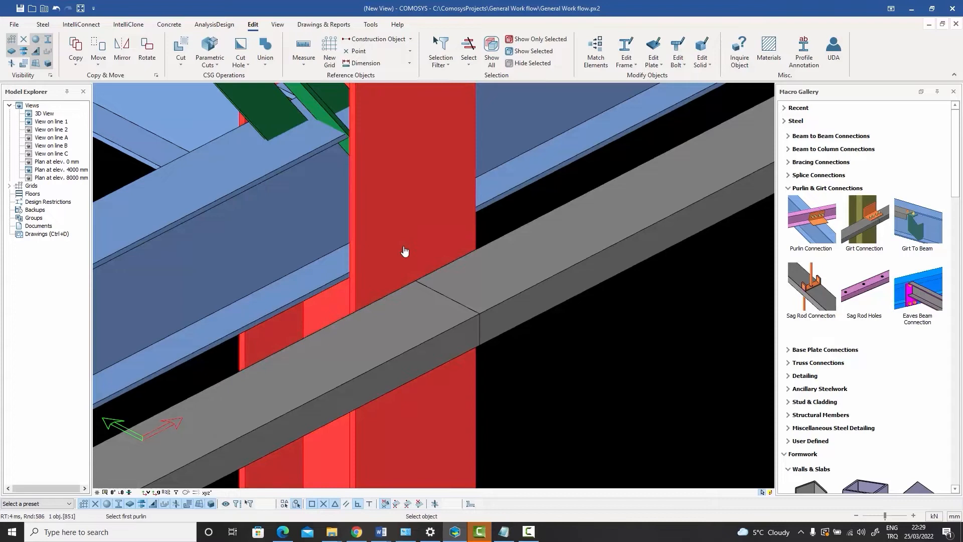
click(395, 339)
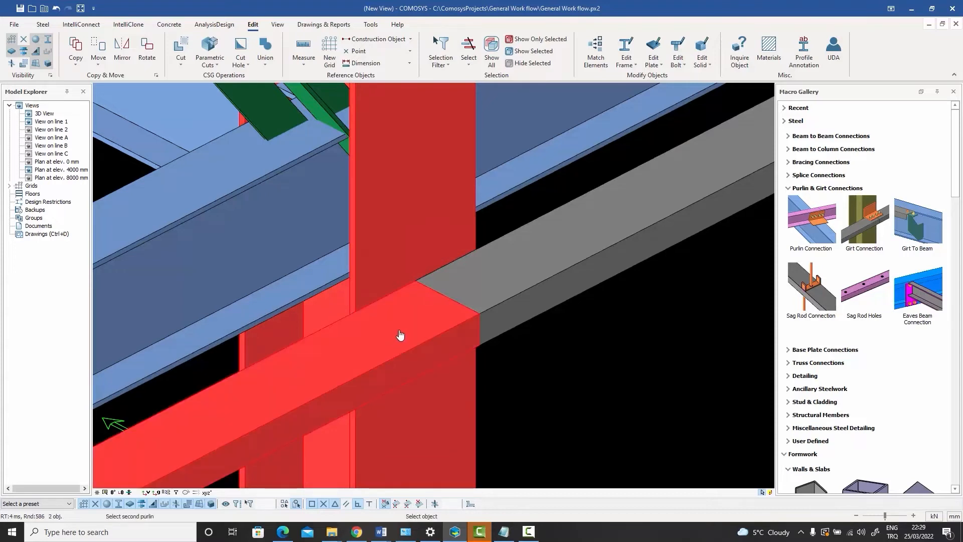
click(504, 283)
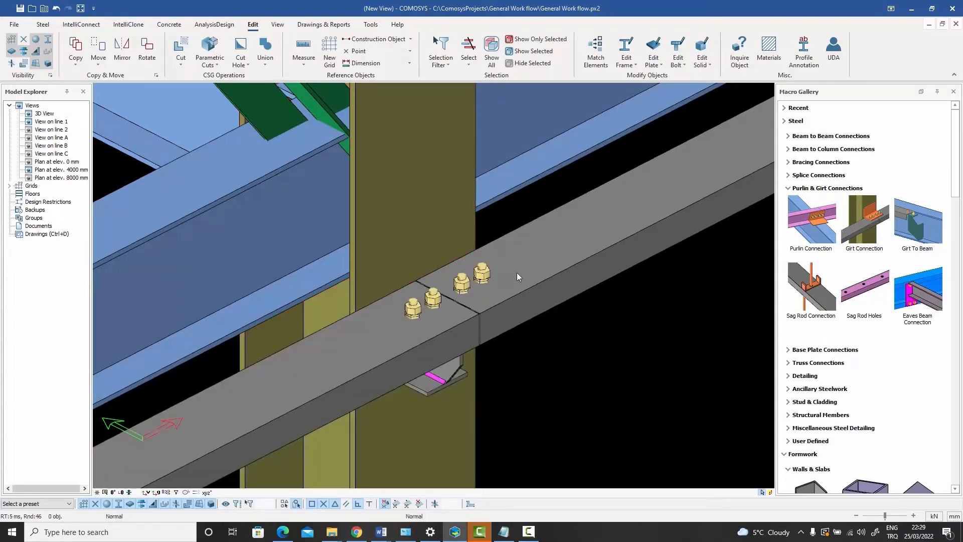
Open the macro properties of the new girt connection from its bracket plate beneath the girts.
click(481, 274)
middle_drag(482, 274, 461, 316)
scroll(468, 302, up, 1)
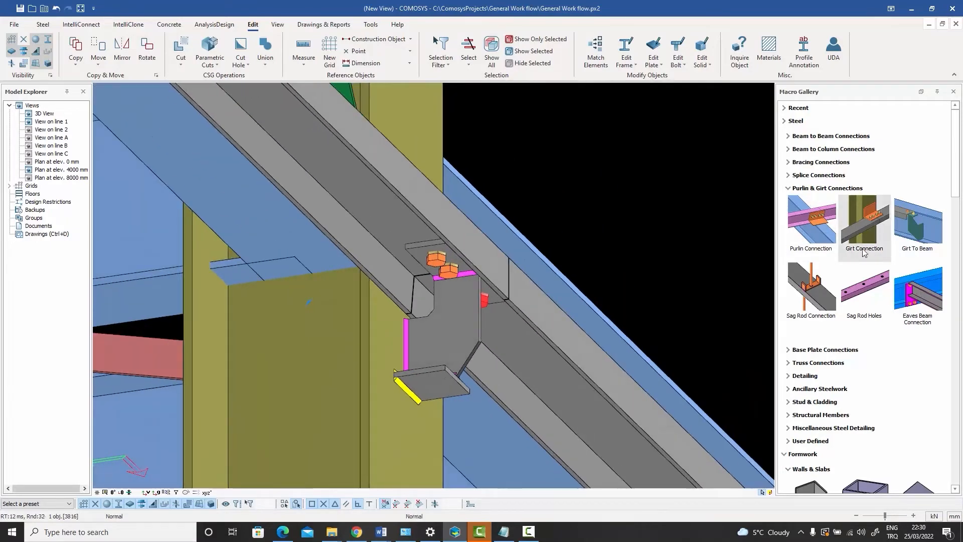
click(465, 331)
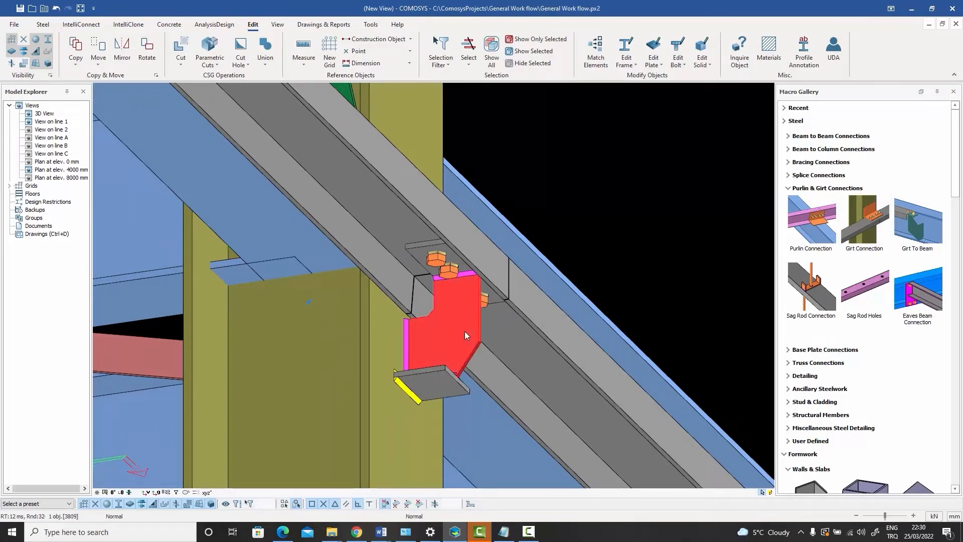
click(465, 331)
double_click(464, 330)
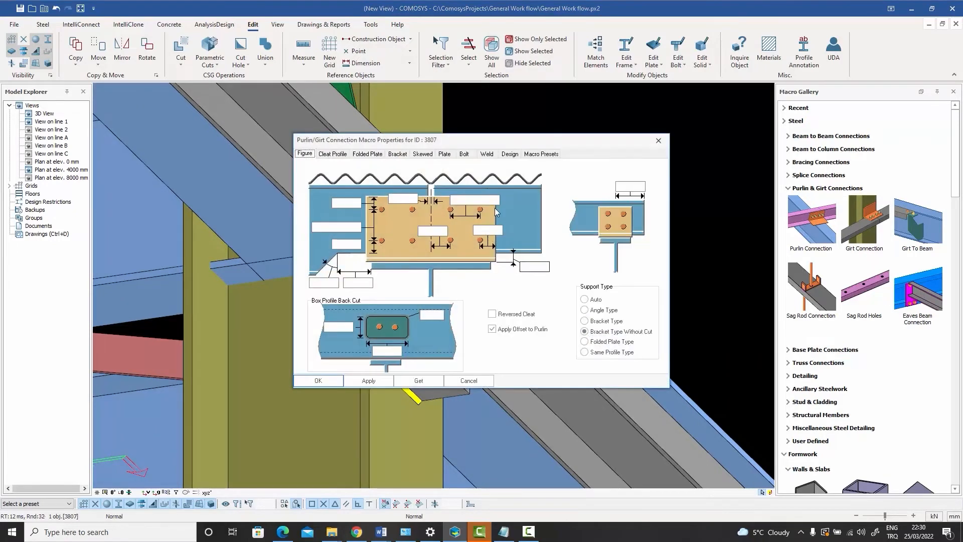
drag(469, 142, 717, 92)
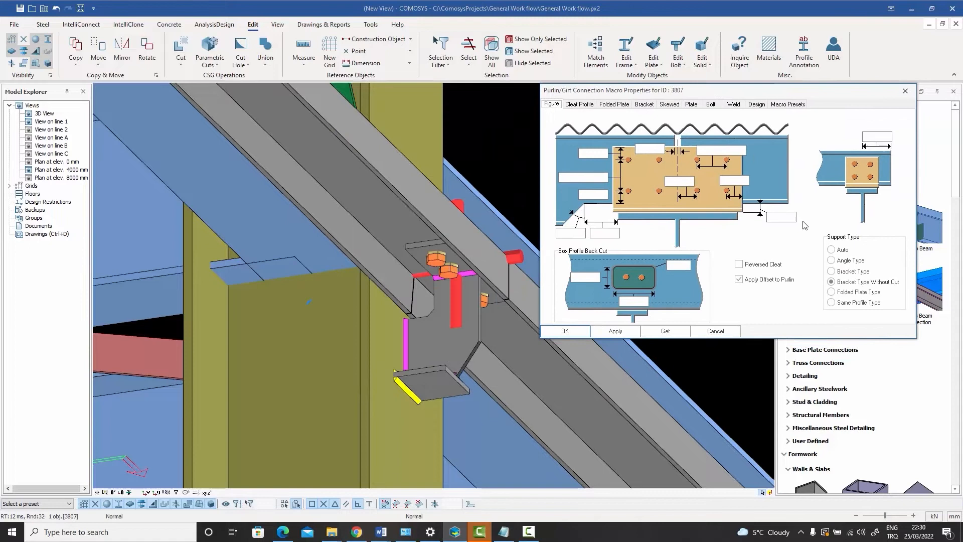
Try the support types Angle Type, Bracket Type and Bracket Type Without Cut on the girt connection, applying each one.
click(849, 261)
click(623, 334)
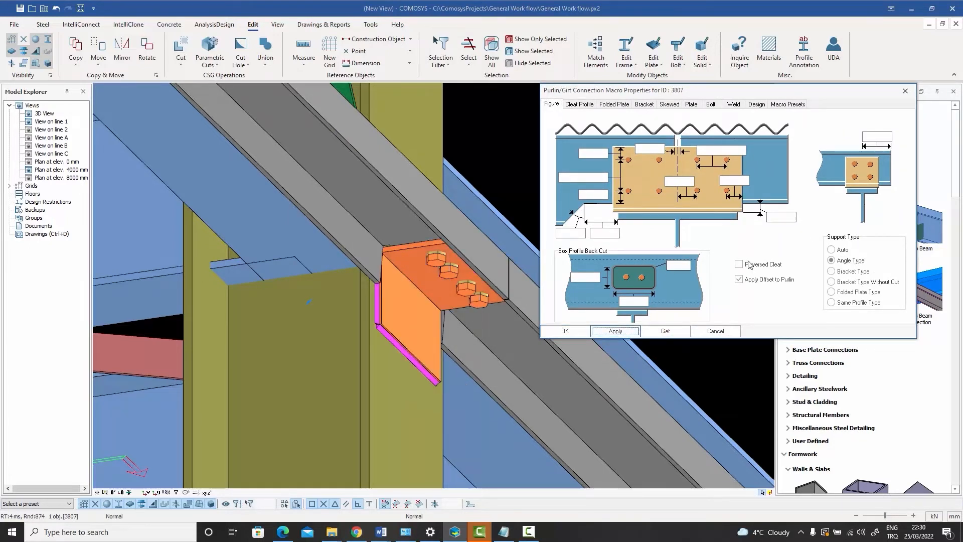
click(849, 271)
click(615, 329)
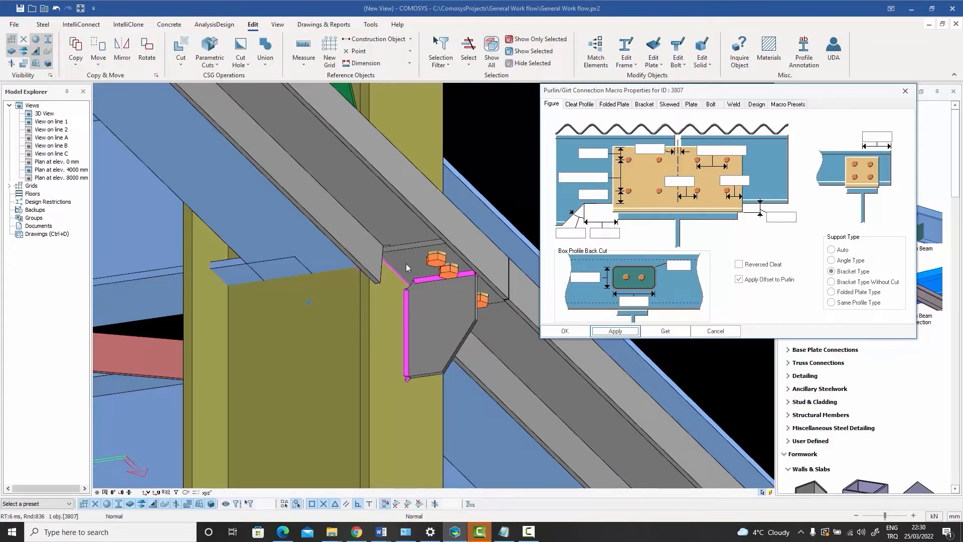
click(832, 282)
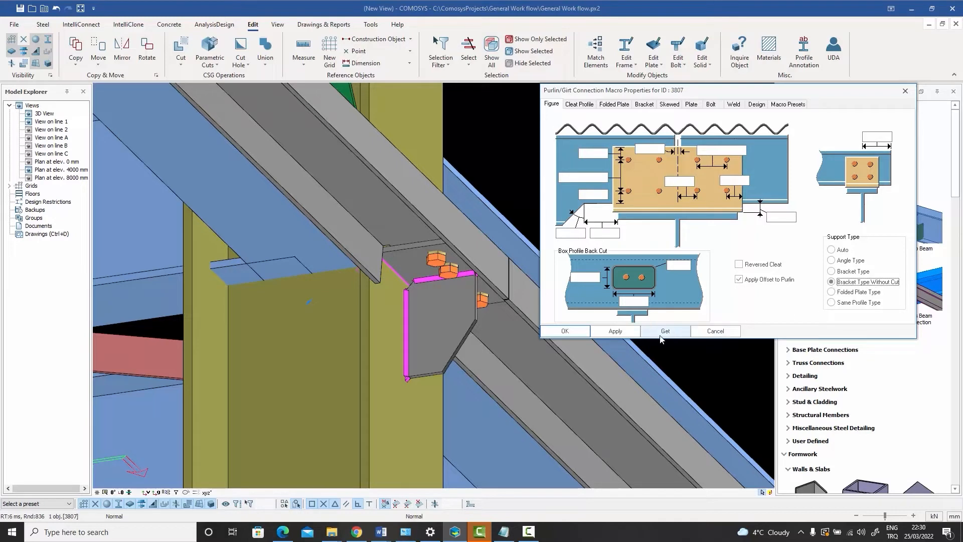
click(616, 332)
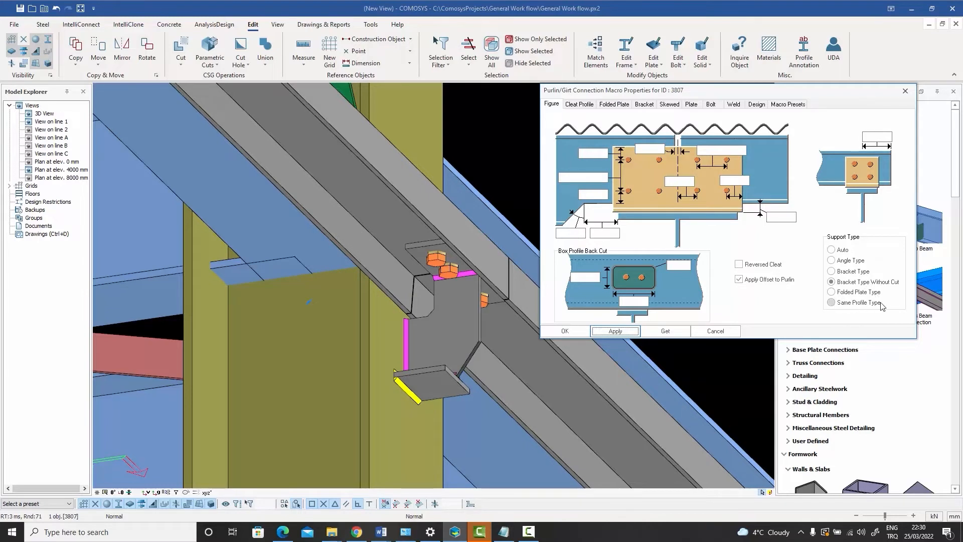
Apply the Same Profile Type support to the girt connection, close its properties and inspect the connection at the column.
click(855, 303)
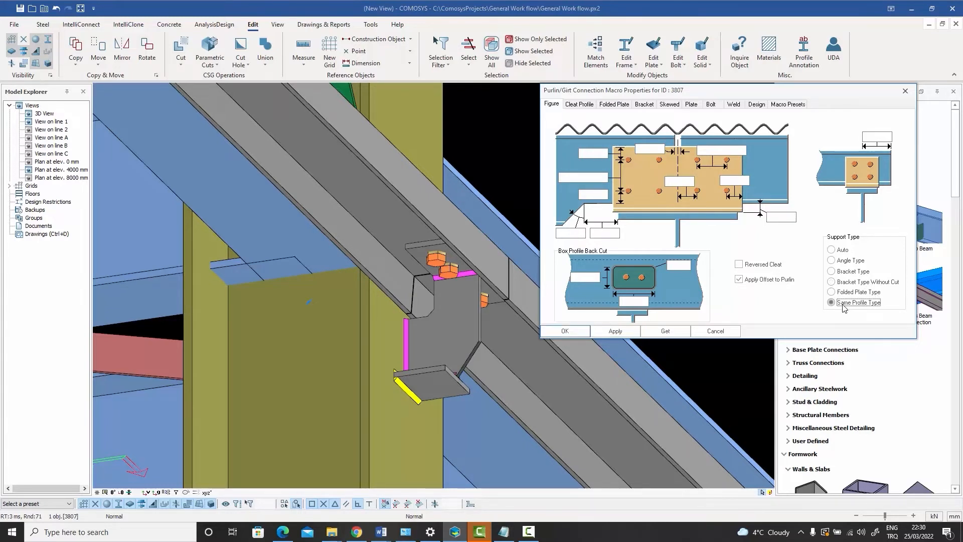
click(614, 333)
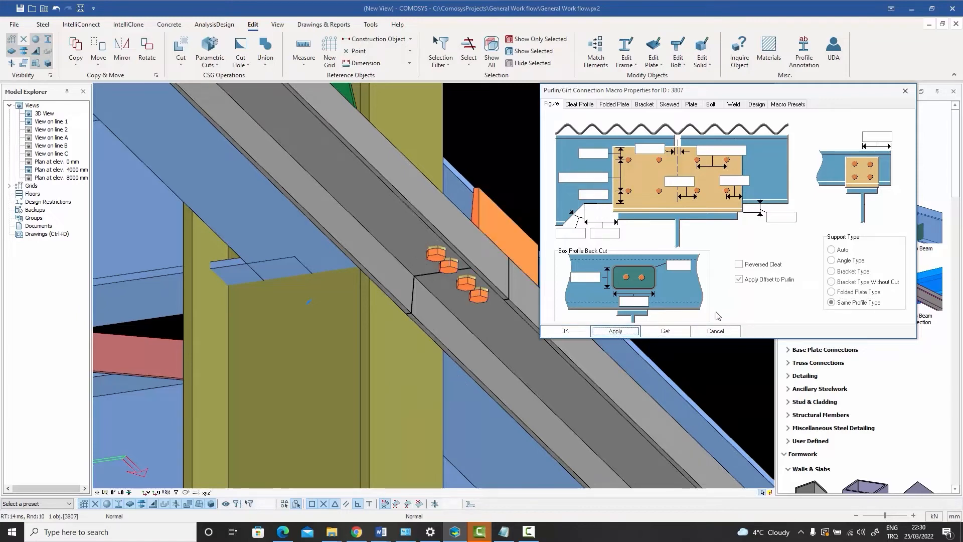
click(712, 329)
middle_drag(671, 234, 644, 269)
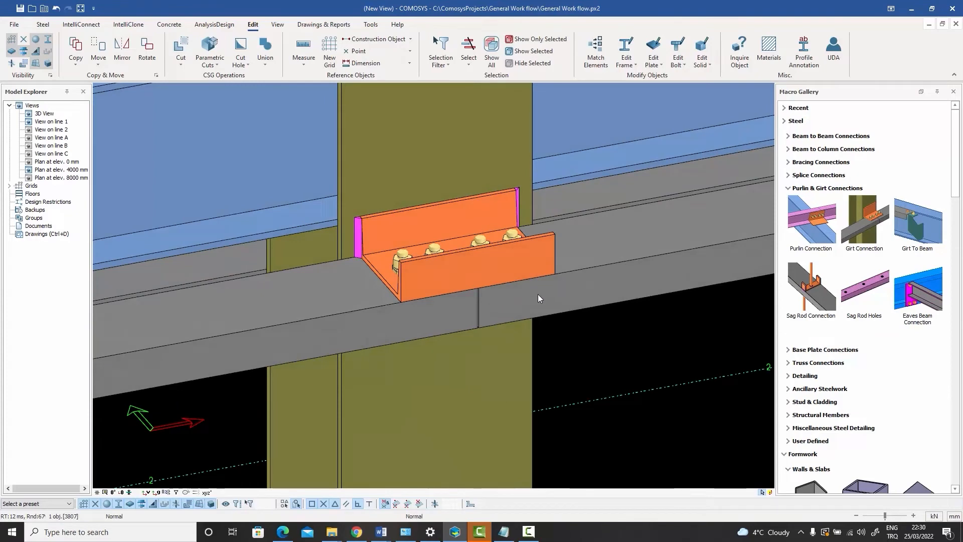
mouse_move(534, 293)
middle_down()
mouse_move(527, 307)
mouse_move(561, 288)
mouse_move(539, 287)
middle_up()
scroll(538, 272, down, 5)
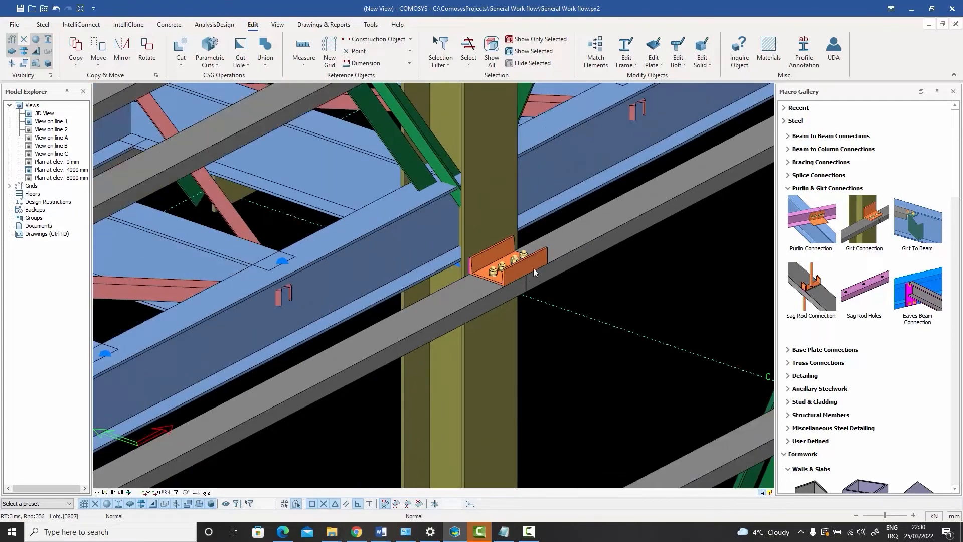
Create a Girt Connection between the end column and the single girt ending in front of it.
scroll(544, 255, down, 8)
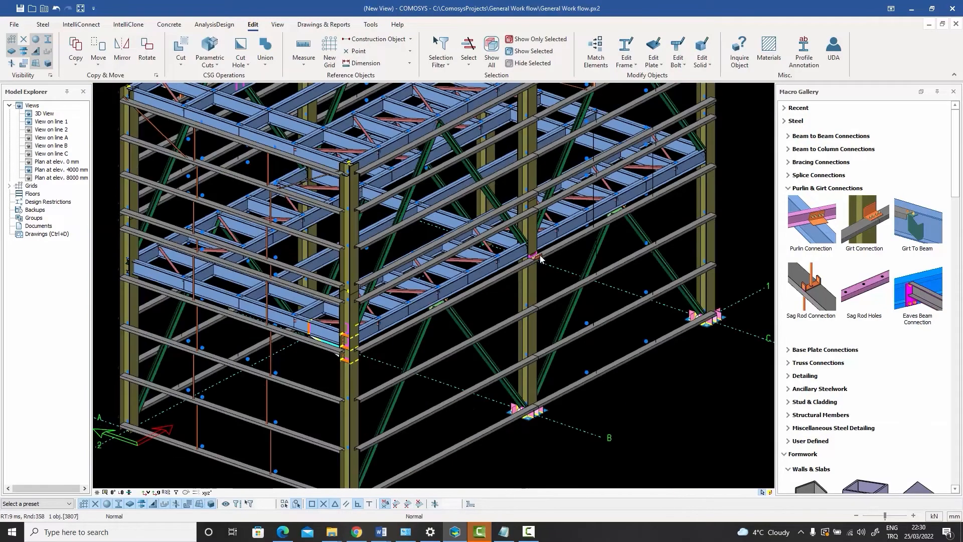
scroll(677, 191, up, 10)
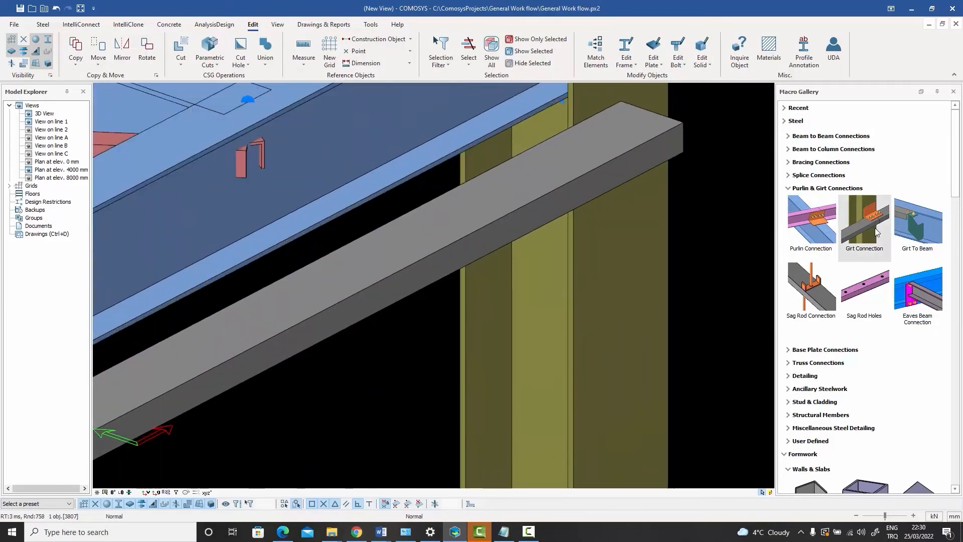
click(864, 221)
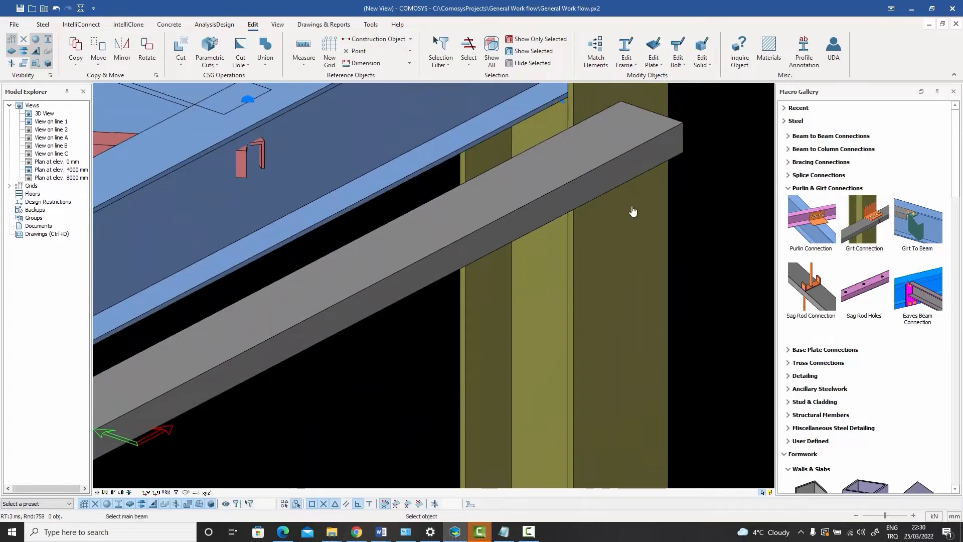
click(618, 167)
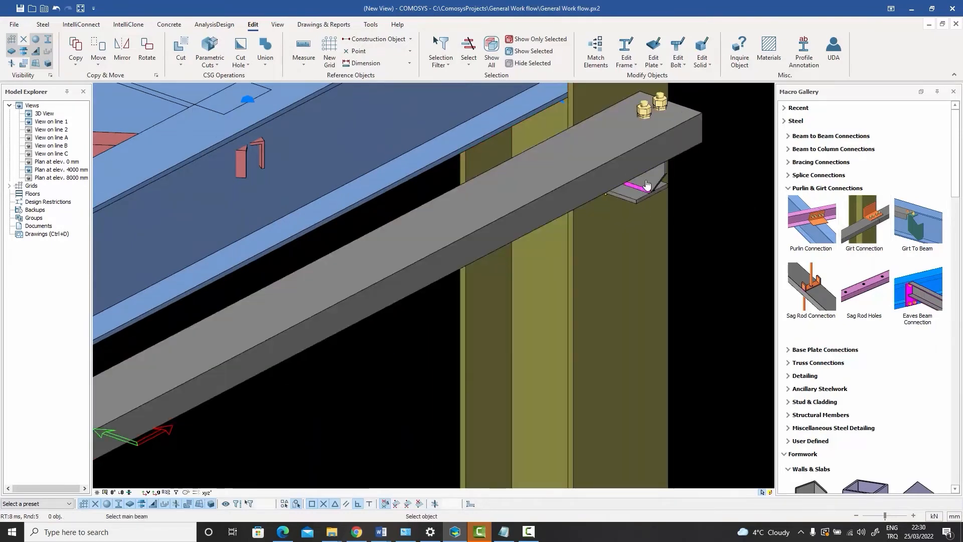
click(654, 180)
mouse_move(654, 180)
middle_down()
mouse_move(582, 123)
mouse_move(652, 180)
middle_up()
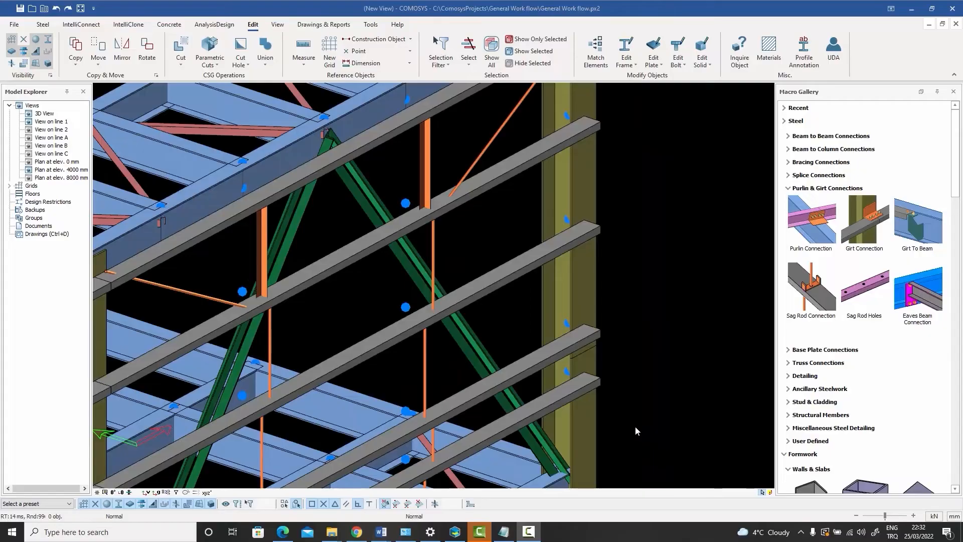
middle_drag(528, 322, 551, 307)
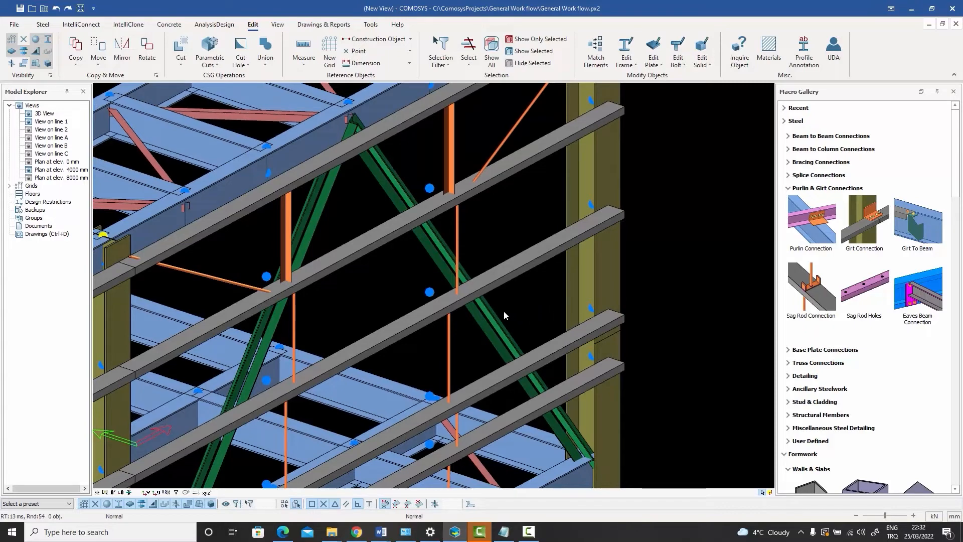
middle_drag(504, 299, 481, 326)
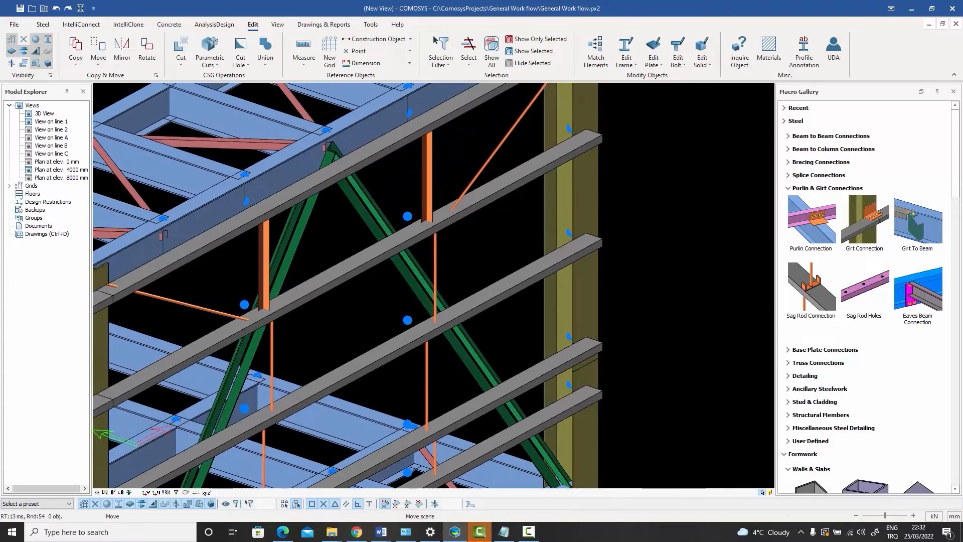
Create a Sag Rod Connection between the second girt below the beam and the vertical sag rod reaching it from above.
click(426, 372)
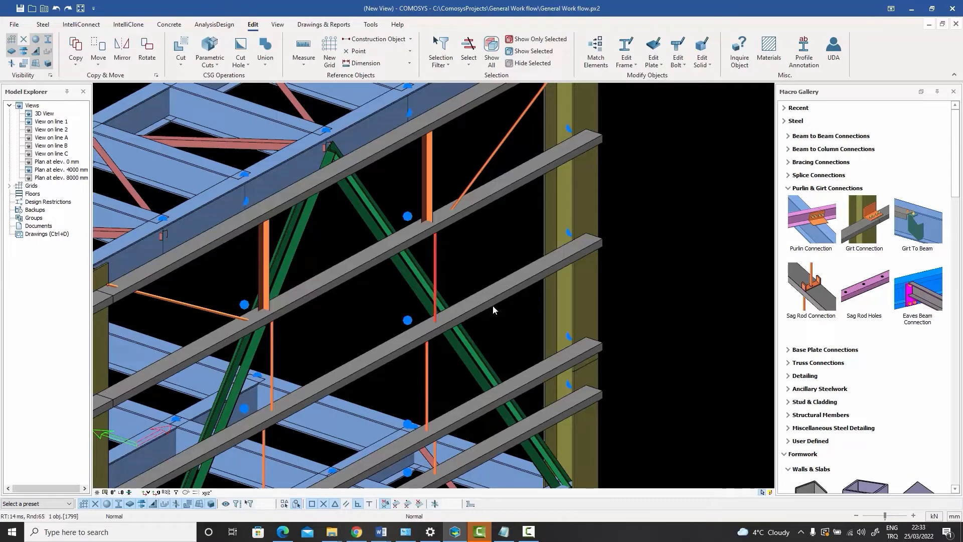
click(445, 332)
scroll(441, 331, up, 5)
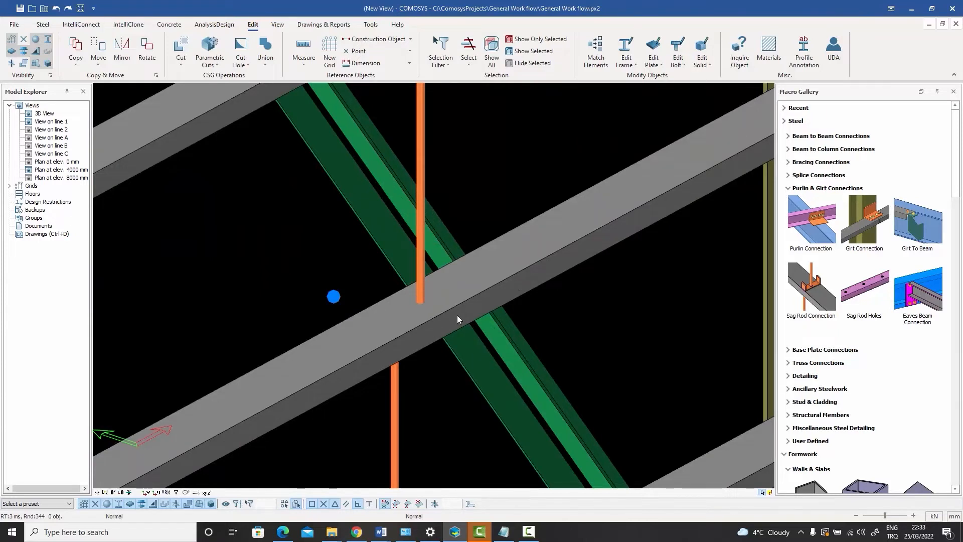
click(808, 321)
key(Escape)
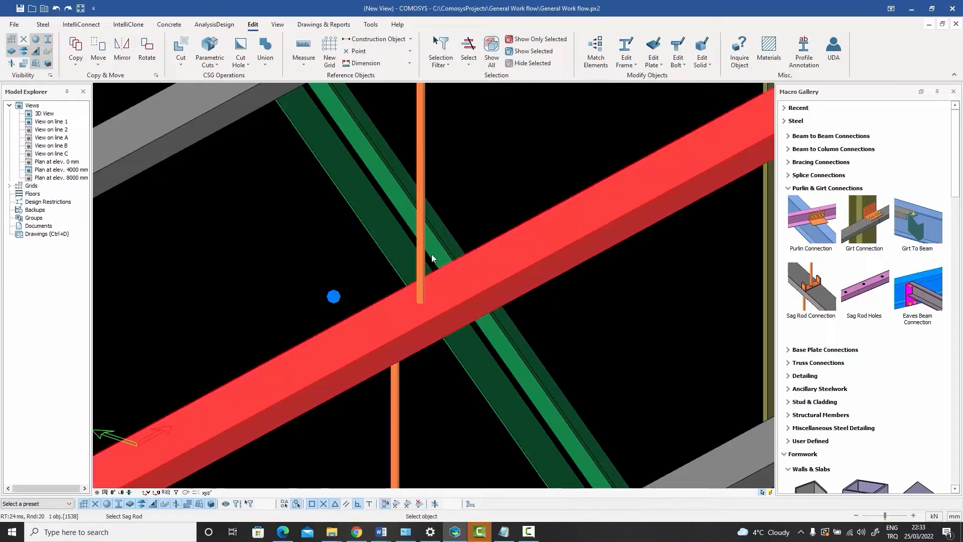
key(Escape)
Add a Sag Rod Connection between the same girt and the vertical sag rod below it.
scroll(424, 304, up, 5)
scroll(425, 304, down, 5)
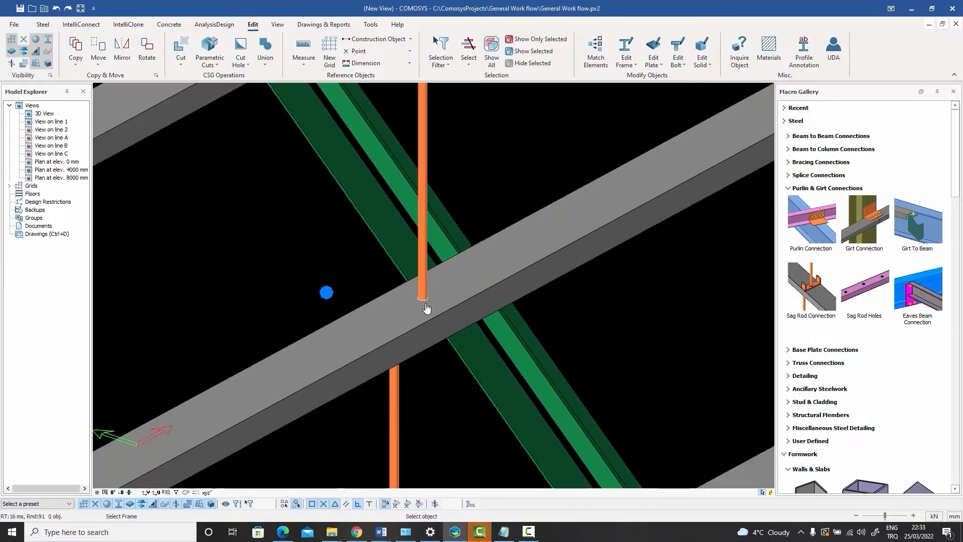
click(410, 350)
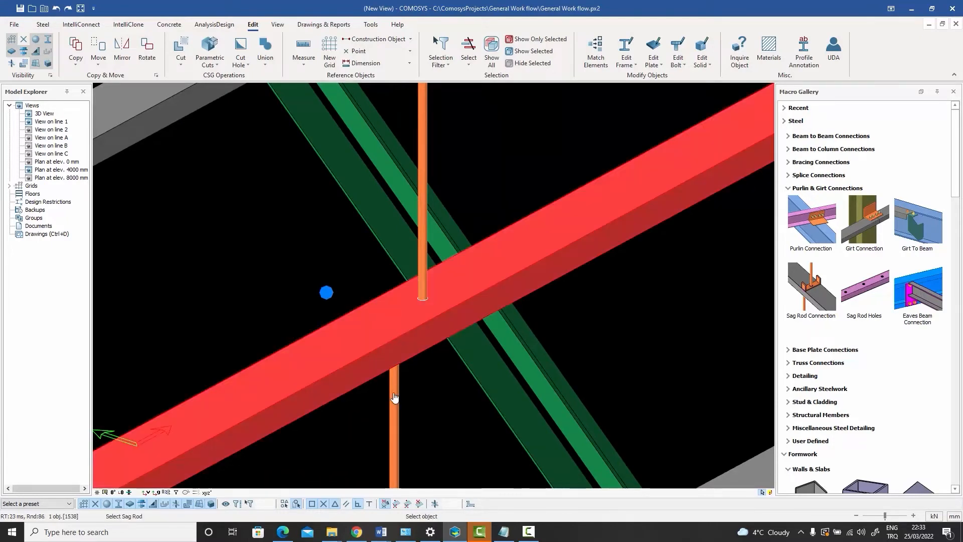
key(Escape)
scroll(409, 321, down, 5)
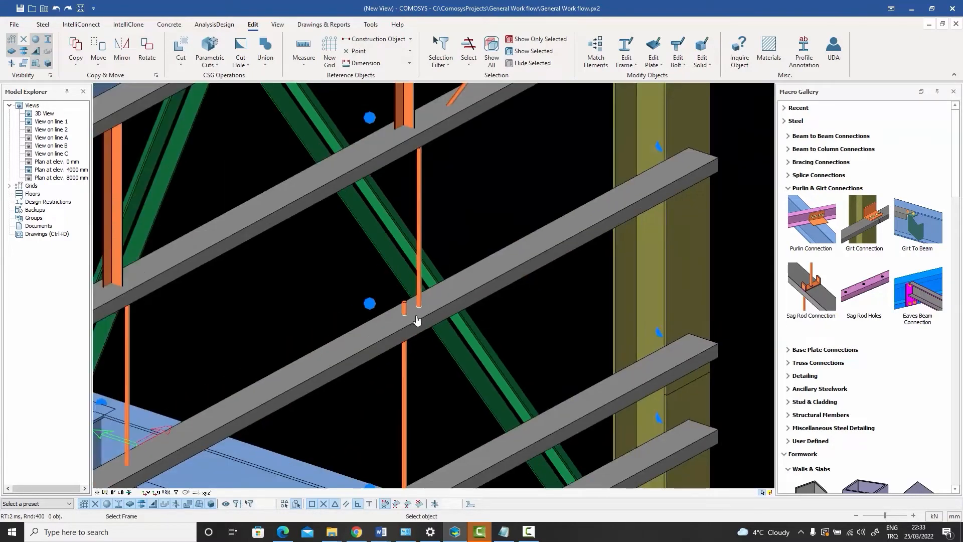
Create a Sag Rod Connection between the girt below the top one and the lower end of the diagonal sag rod.
scroll(468, 255, down, 4)
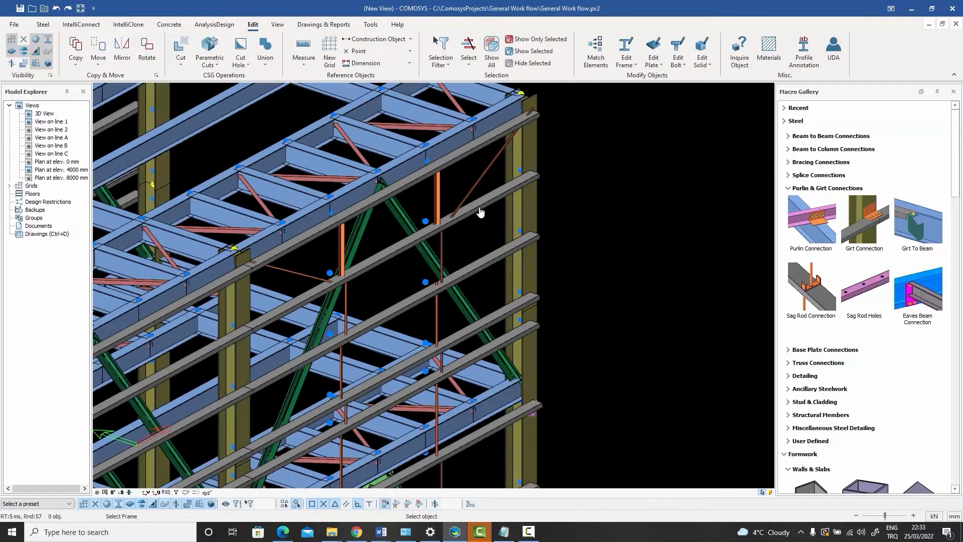
scroll(469, 214, up, 5)
scroll(468, 214, up, 2)
scroll(443, 309, down, 3)
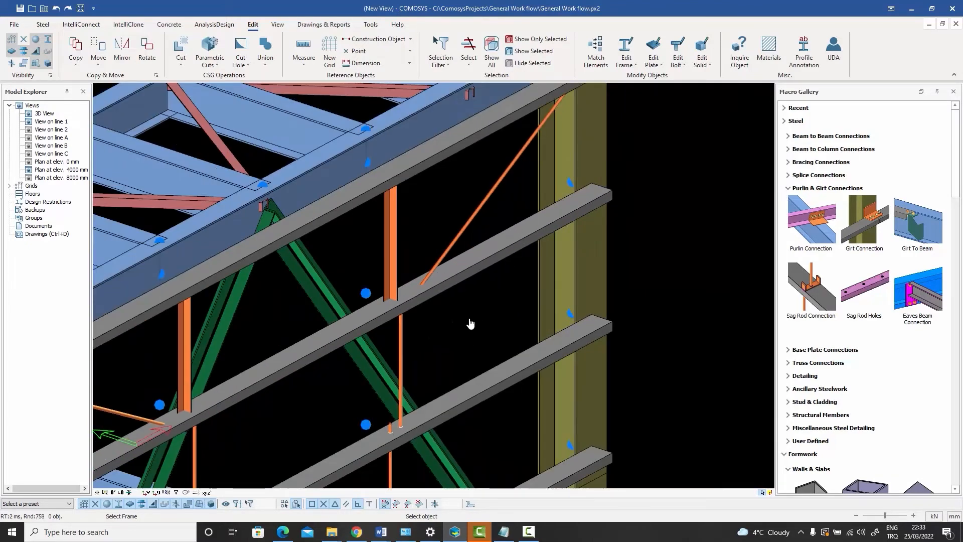
scroll(466, 321, down, 5)
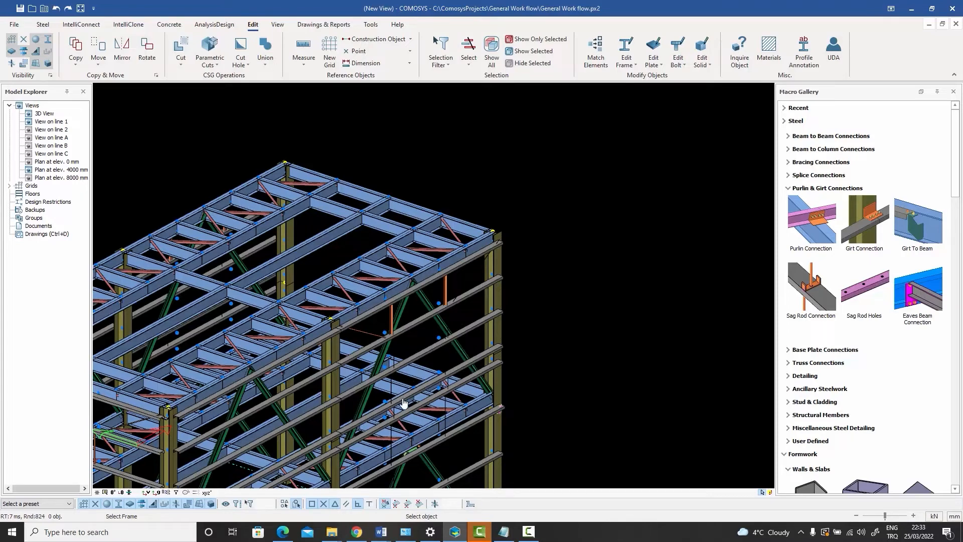
scroll(458, 318, up, 5)
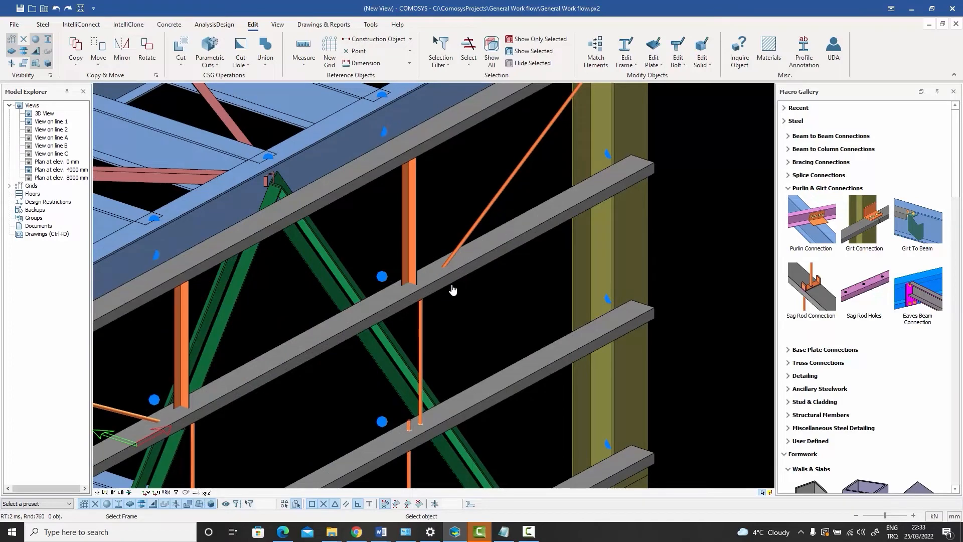
scroll(453, 287, down, 3)
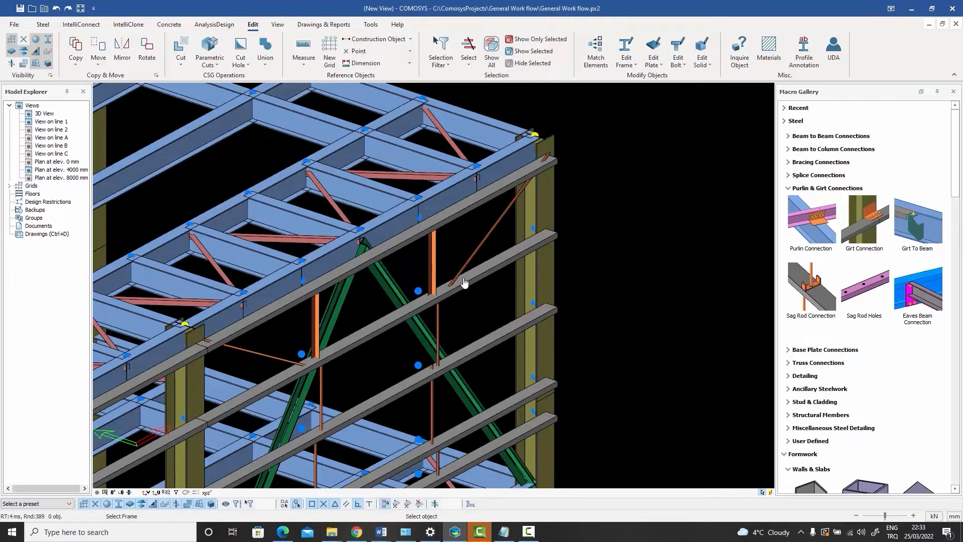
scroll(464, 282, up, 3)
click(451, 317)
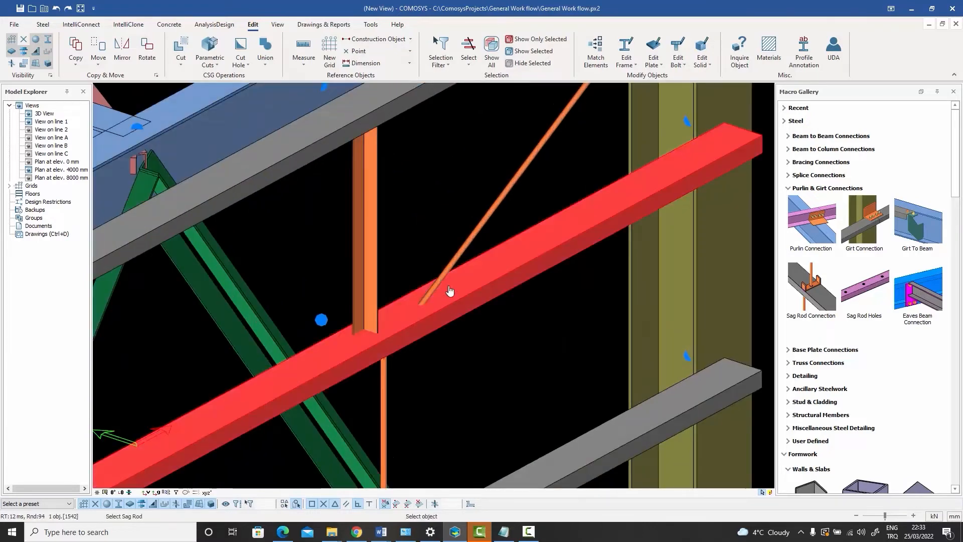
click(462, 256)
scroll(448, 301, up, 3)
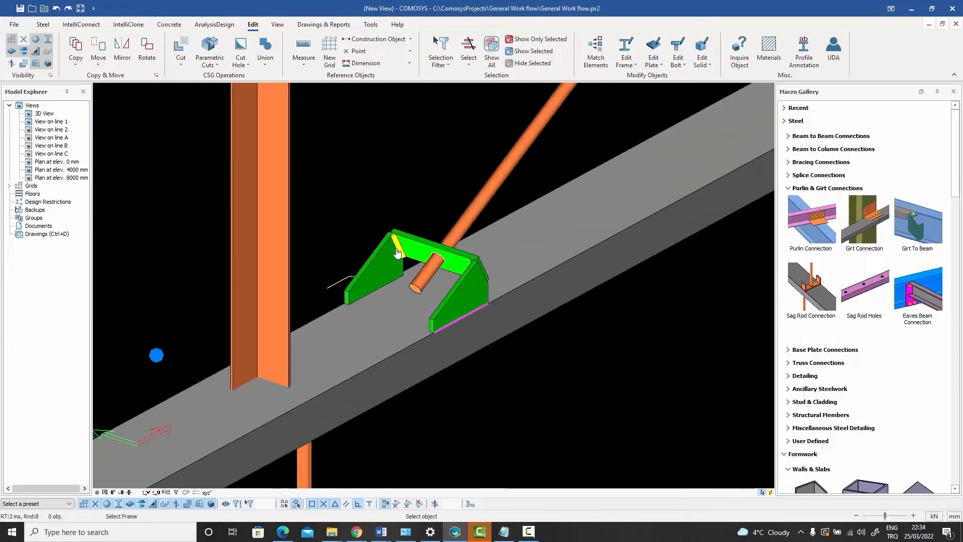
Create a Sag Rod Connection between the top girt and the upper end of the diagonal sag rod at the end column.
scroll(457, 301, down, 5)
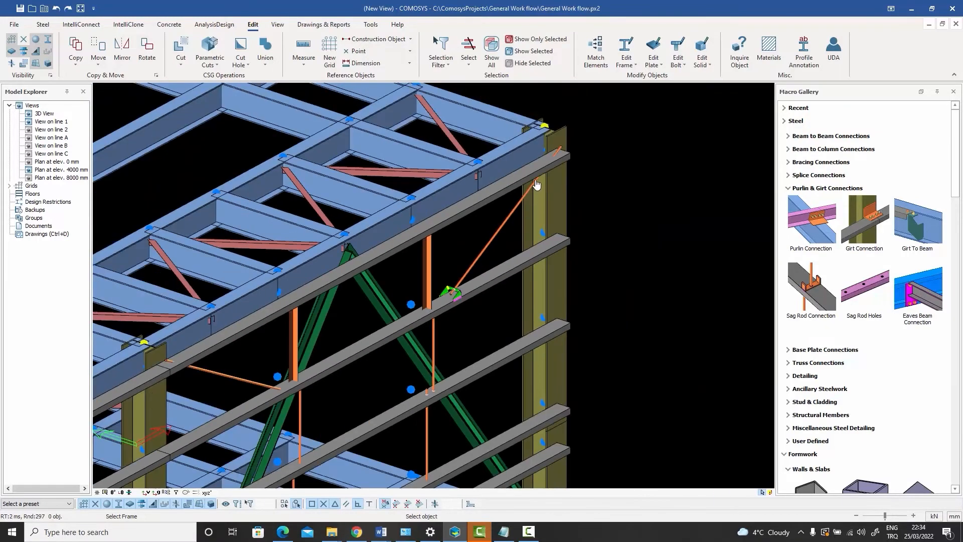
scroll(535, 185, up, 3)
click(545, 164)
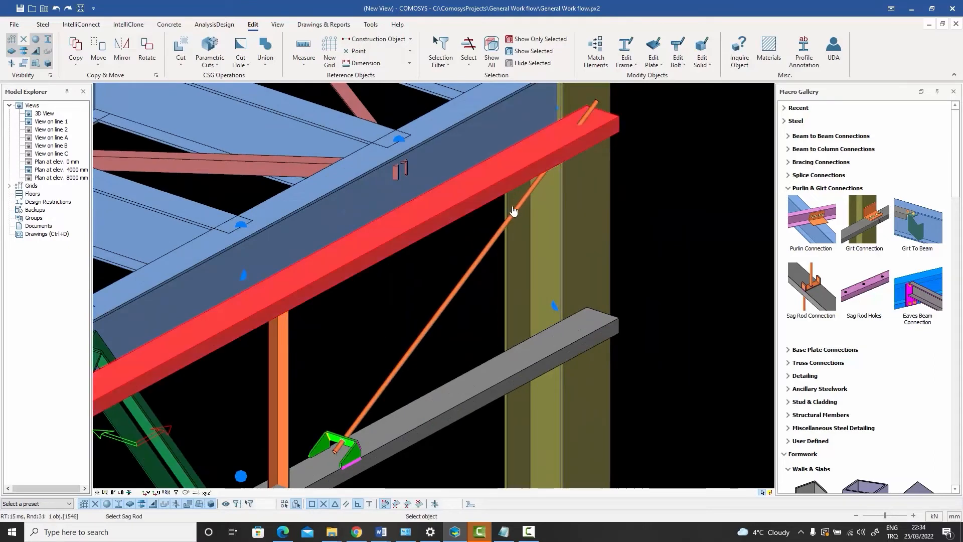
click(514, 214)
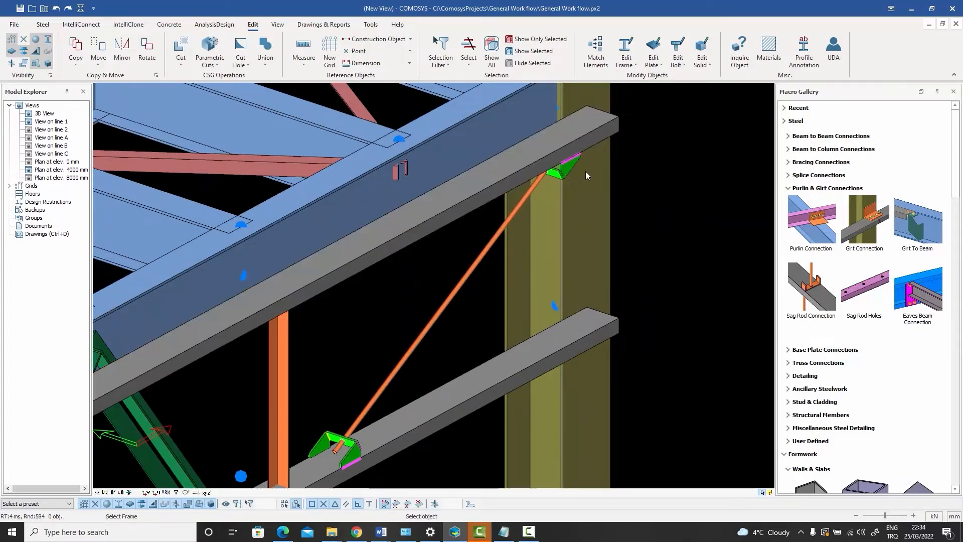
mouse_move(551, 181)
middle_down()
mouse_move(502, 175)
mouse_move(466, 186)
mouse_move(519, 168)
mouse_move(544, 180)
middle_up()
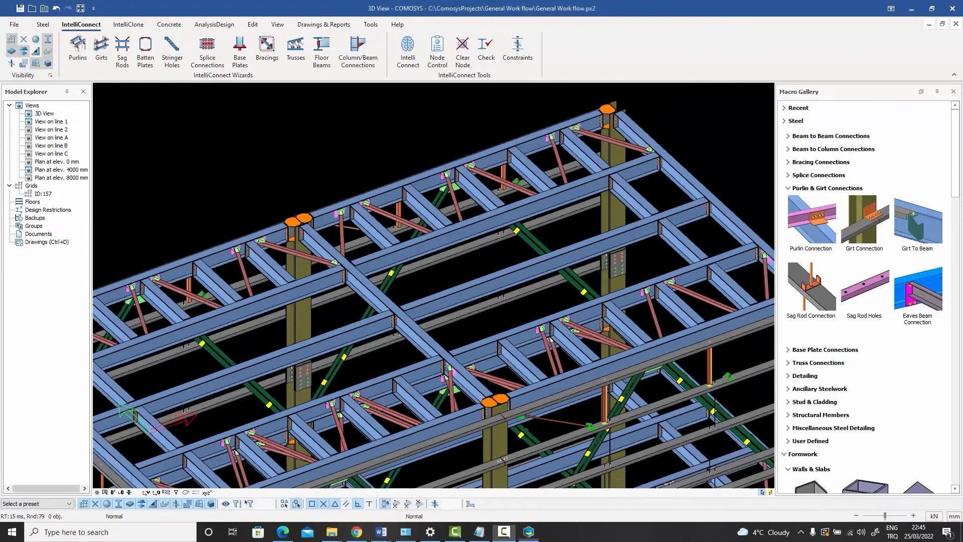
Examine the roof beam and bracing connections of the fully detailed frame, and the walls down to the column bases.
middle_drag(511, 342, 436, 258)
scroll(429, 278, down, 4)
scroll(430, 278, up, 5)
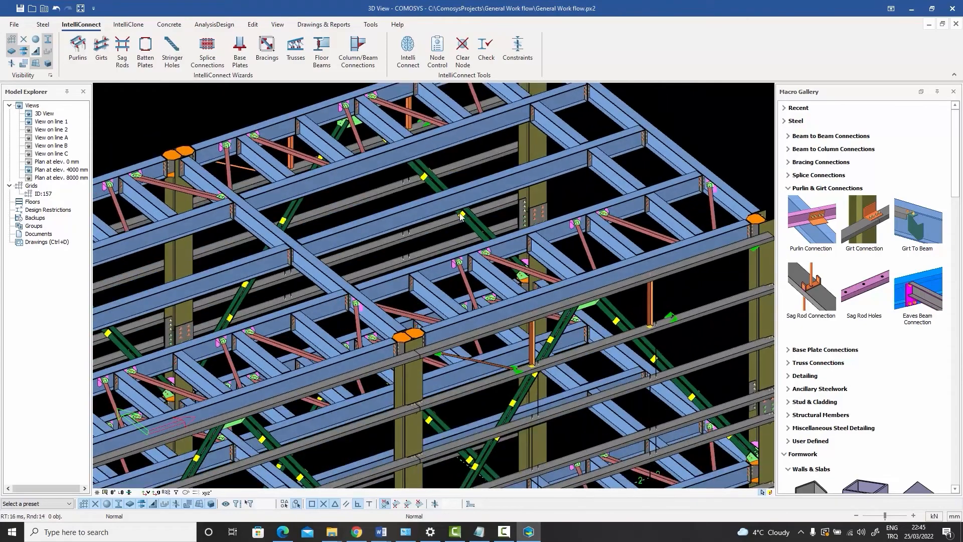
scroll(447, 196, up, 5)
scroll(448, 196, down, 5)
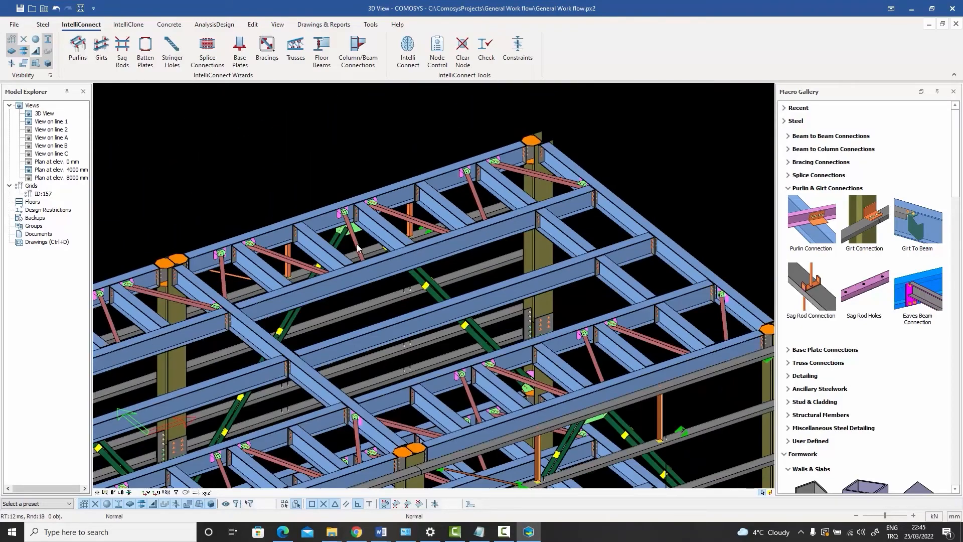
scroll(370, 207, up, 2)
scroll(370, 208, down, 3)
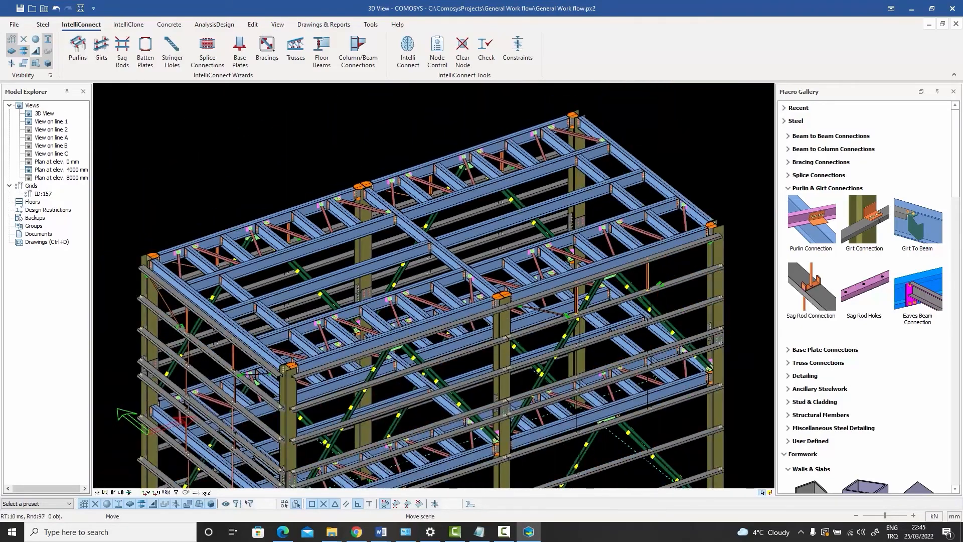
middle_drag(451, 301, 454, 217)
scroll(506, 358, up, 1)
scroll(507, 355, down, 2)
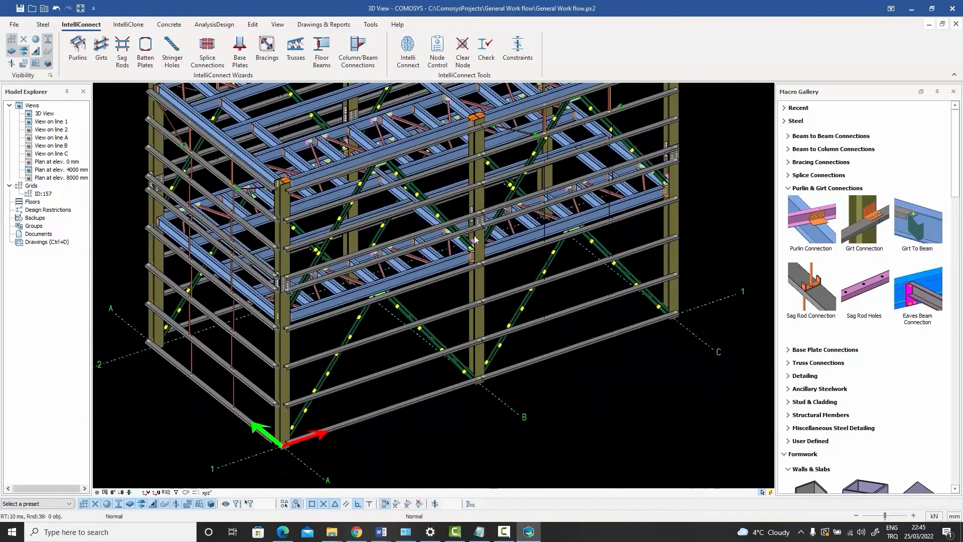
Examine the girt, sag rod and diagonal rod connections at the corner column, and the roof bracing gussets and column splices.
scroll(617, 331, up, 6)
scroll(617, 331, down, 4)
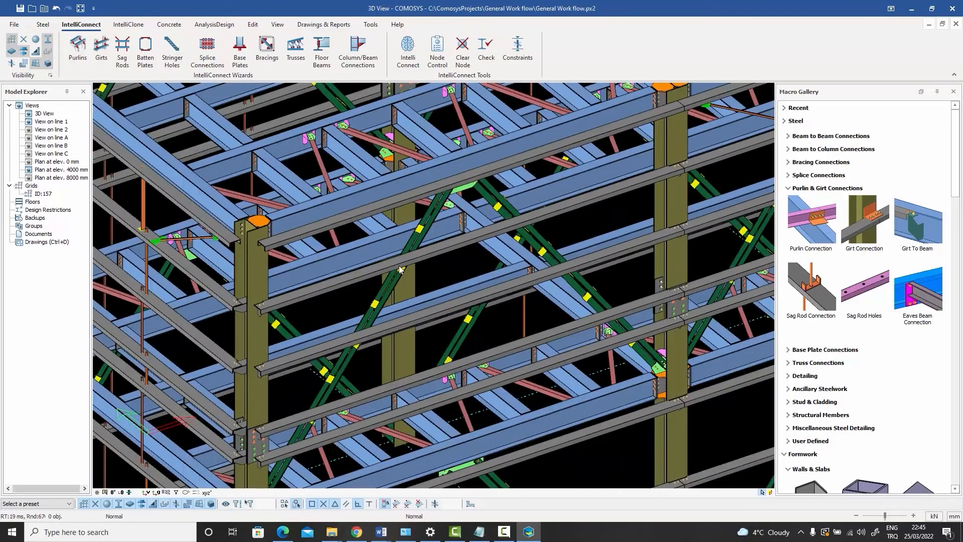
scroll(523, 311, up, 2)
scroll(311, 316, up, 3)
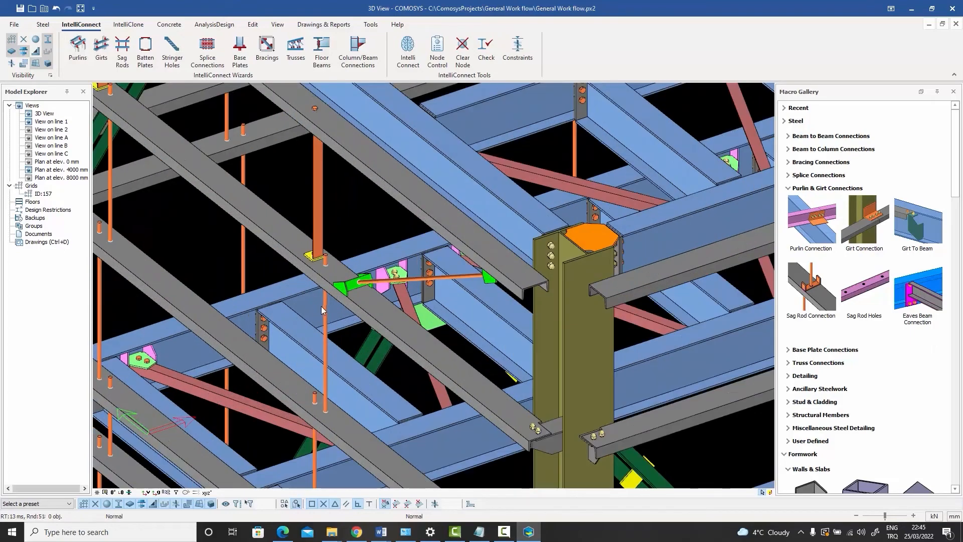
scroll(325, 307, down, 4)
middle_drag(325, 306, 291, 350)
scroll(379, 301, up, 5)
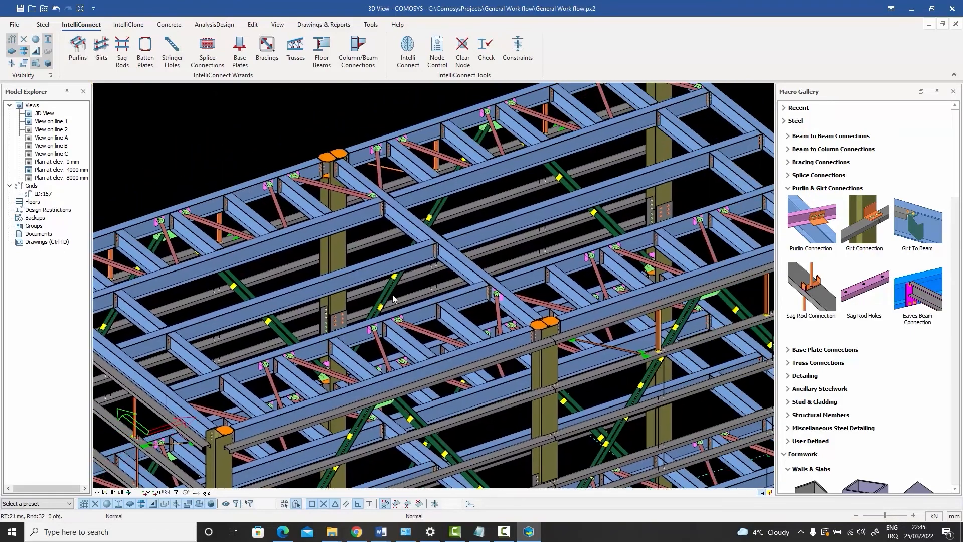
scroll(522, 325, up, 3)
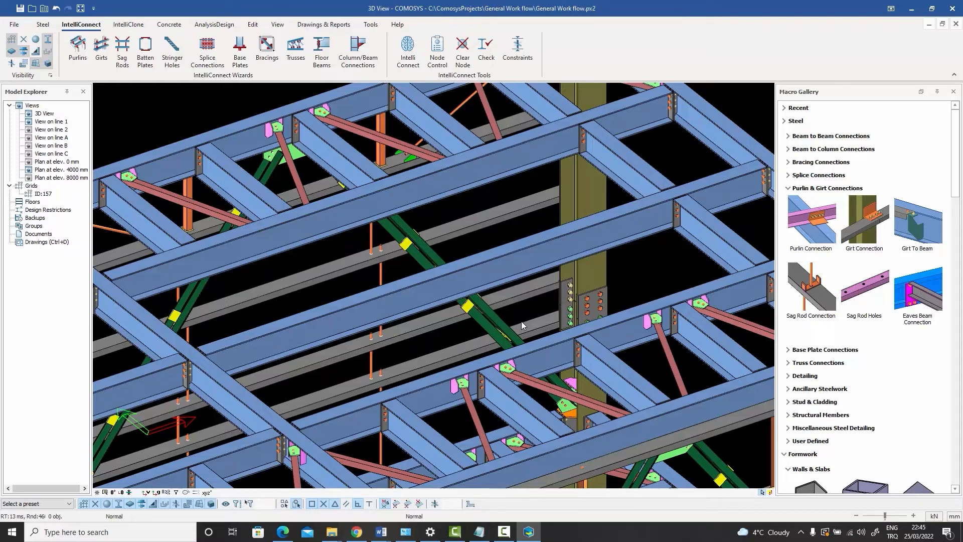
middle_drag(503, 272, 587, 321)
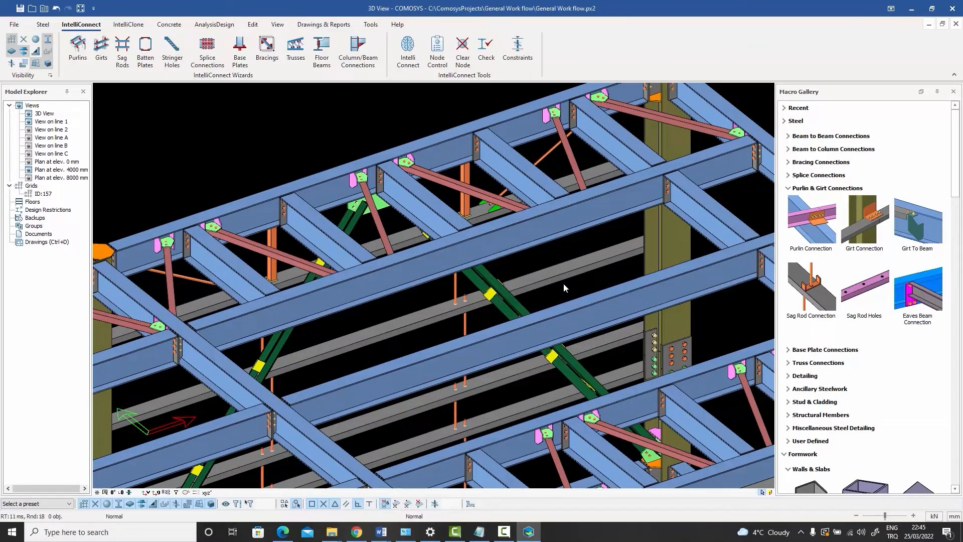
scroll(563, 283, down, 5)
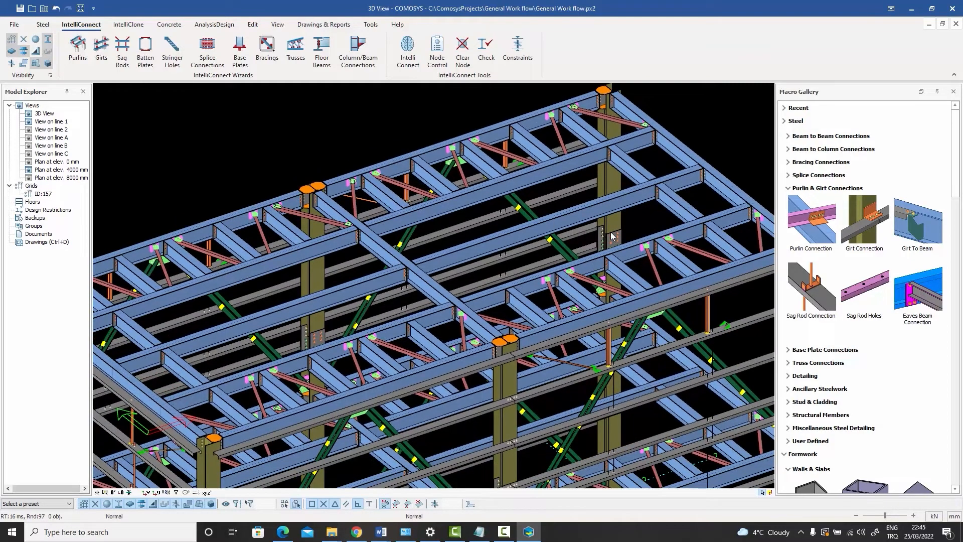
middle_drag(611, 235, 642, 205)
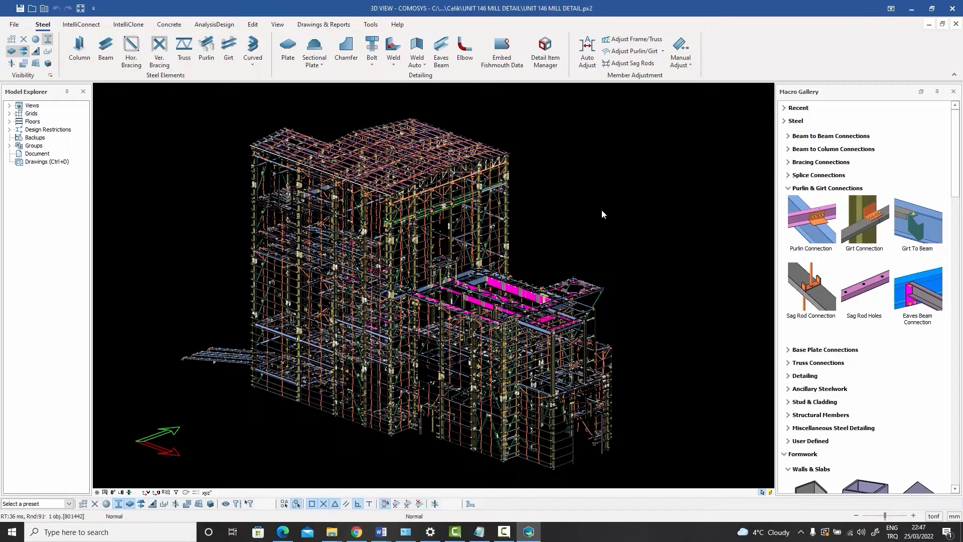
Examine the lower wall of the UNIT 146 MILL DETAIL model, focusing on the gusset connection where the vertical braces meet the beam.
middle_drag(588, 232, 592, 188)
scroll(530, 408, up, 8)
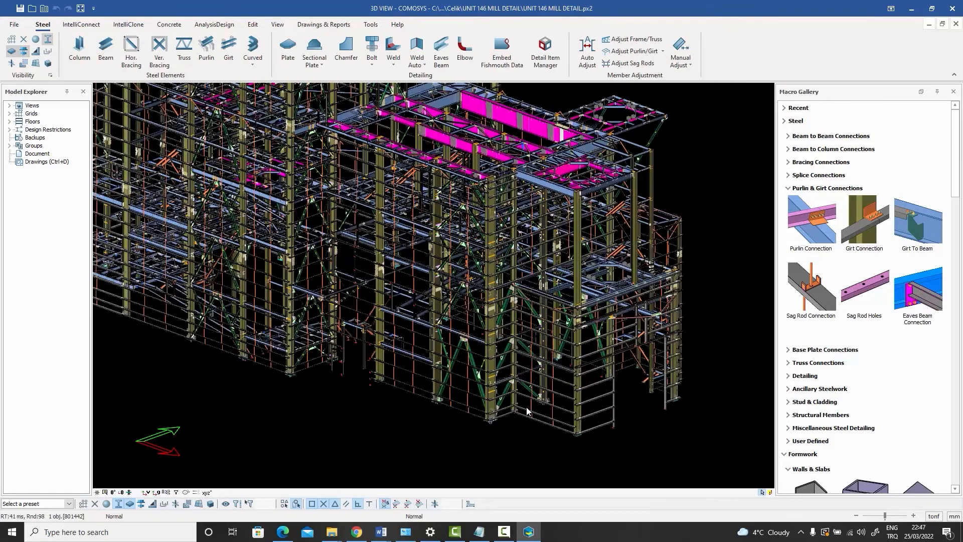
scroll(498, 393, up, 6)
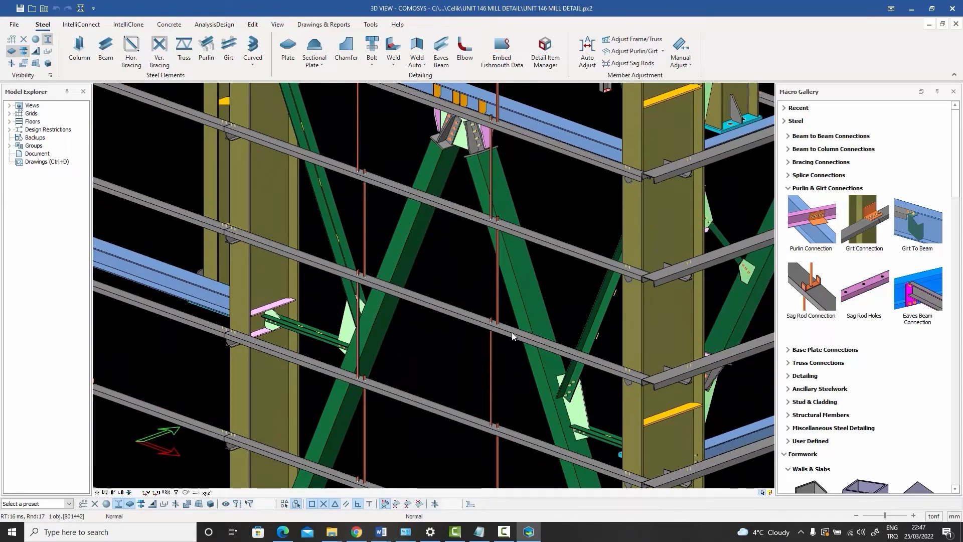
middle_drag(474, 134, 513, 264)
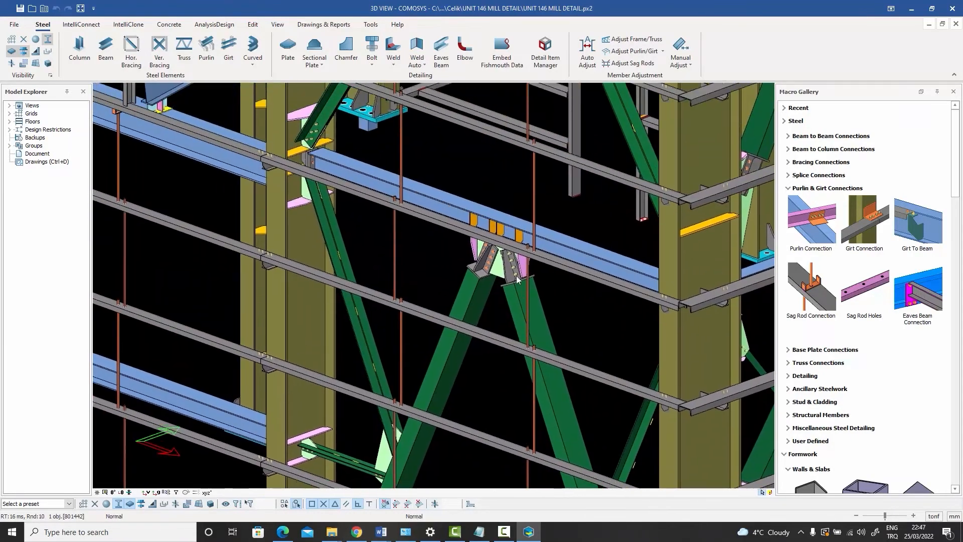
scroll(512, 263, up, 6)
scroll(509, 284, down, 7)
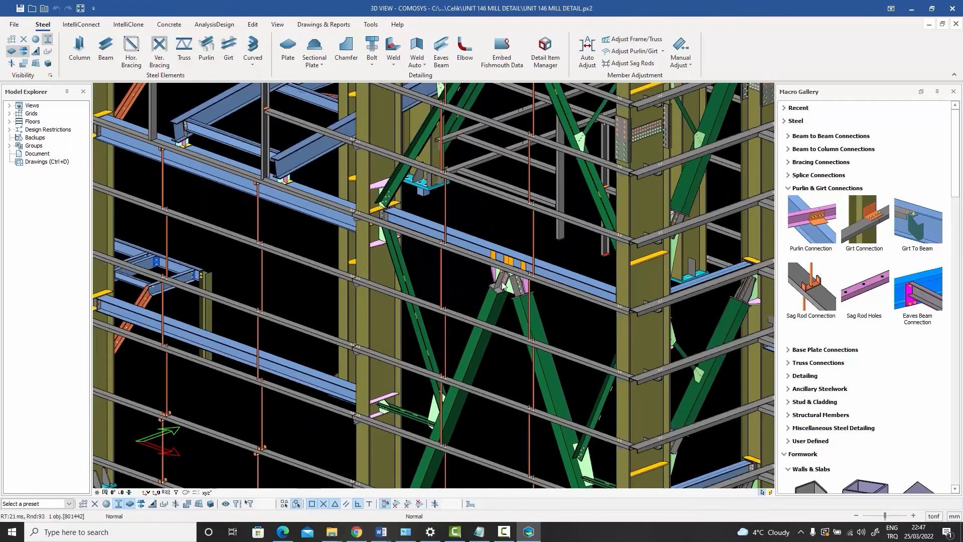
middle_drag(454, 219, 460, 294)
scroll(450, 292, up, 2)
scroll(445, 283, down, 3)
Examine the mill model's upper floors, focusing on the brace gussets, beam connections and column bases above the deep plate girders.
drag(454, 156, 506, 272)
drag(503, 120, 520, 259)
scroll(521, 260, up, 1)
middle_drag(520, 259, 517, 296)
scroll(516, 296, down, 5)
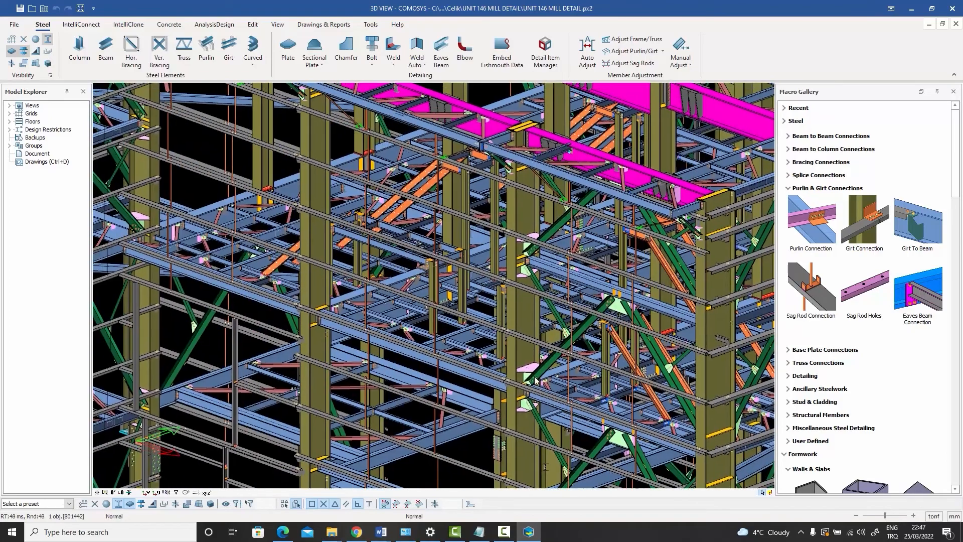
middle_drag(452, 188, 453, 315)
scroll(460, 276, up, 8)
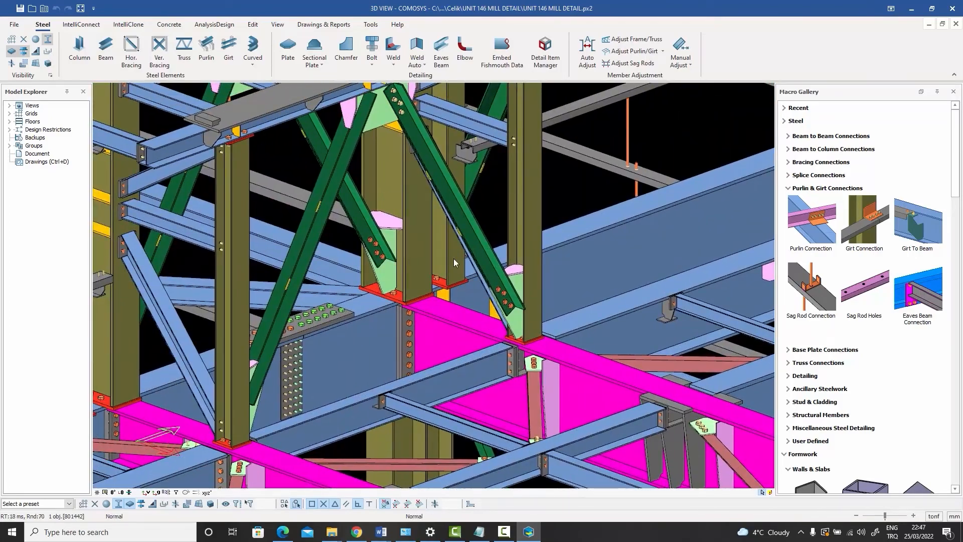
middle_drag(454, 258, 501, 404)
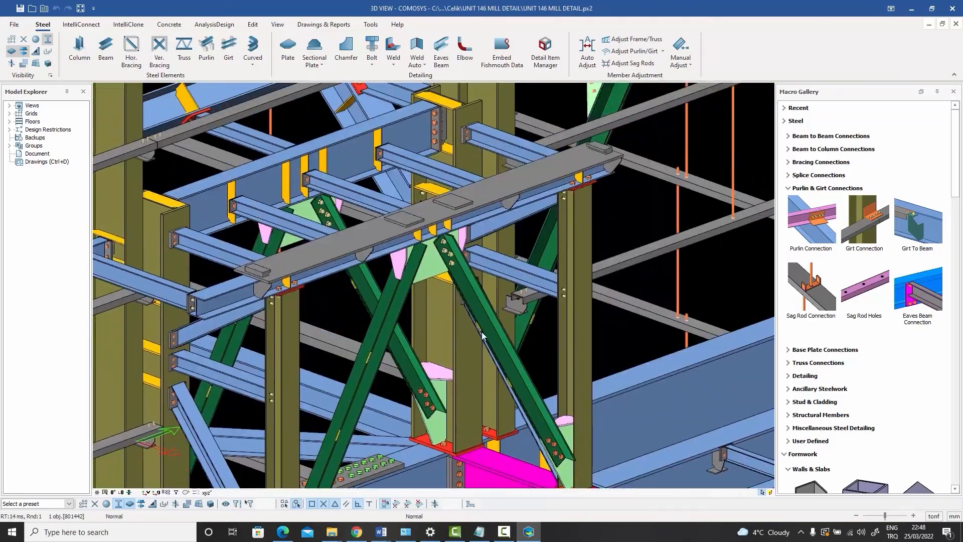
Examine the mill model's hanging platform braces, wall girts and the tapered plate on the deep plate girder, then the whole structure.
click(472, 295)
shift+middle_drag(472, 295, 491, 307)
scroll(469, 291, down, 5)
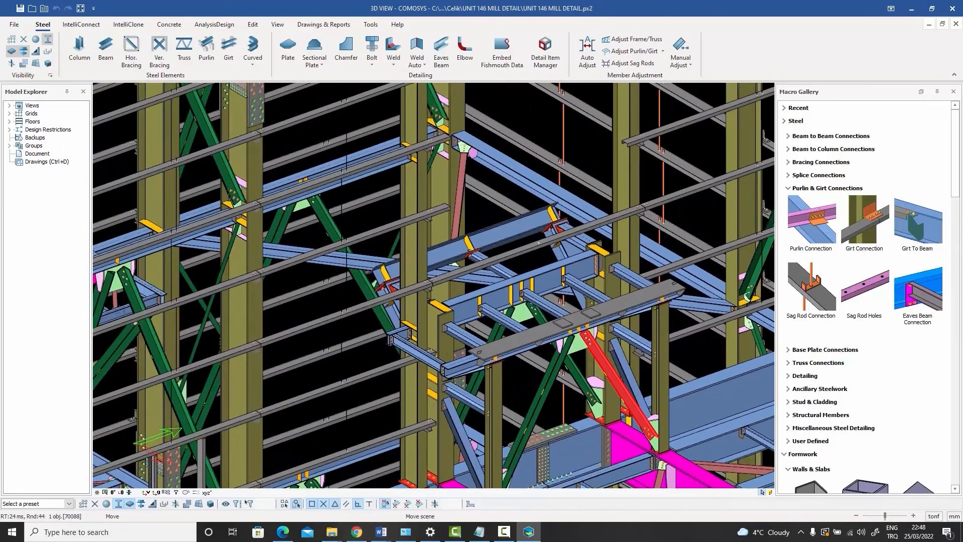
middle_drag(369, 274, 478, 365)
scroll(410, 350, down, 8)
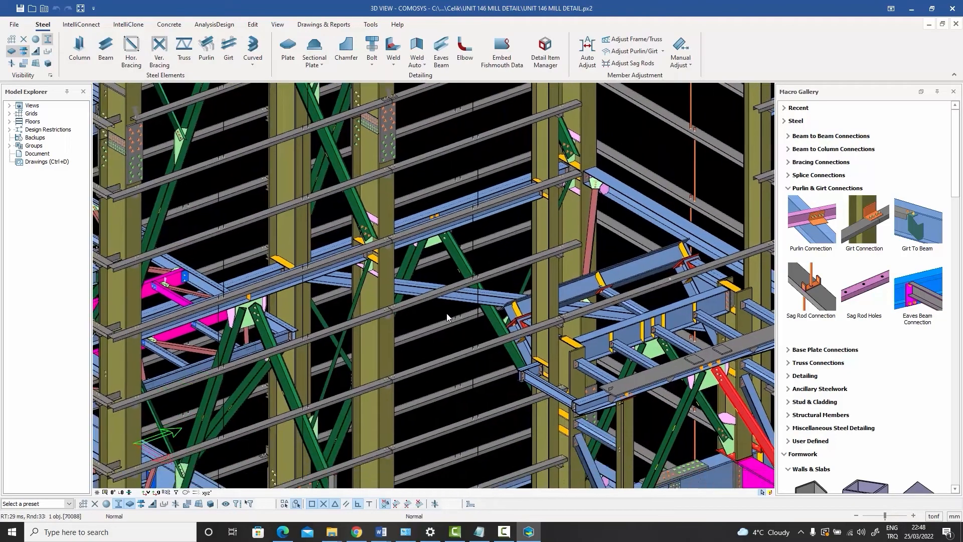
scroll(596, 319, up, 10)
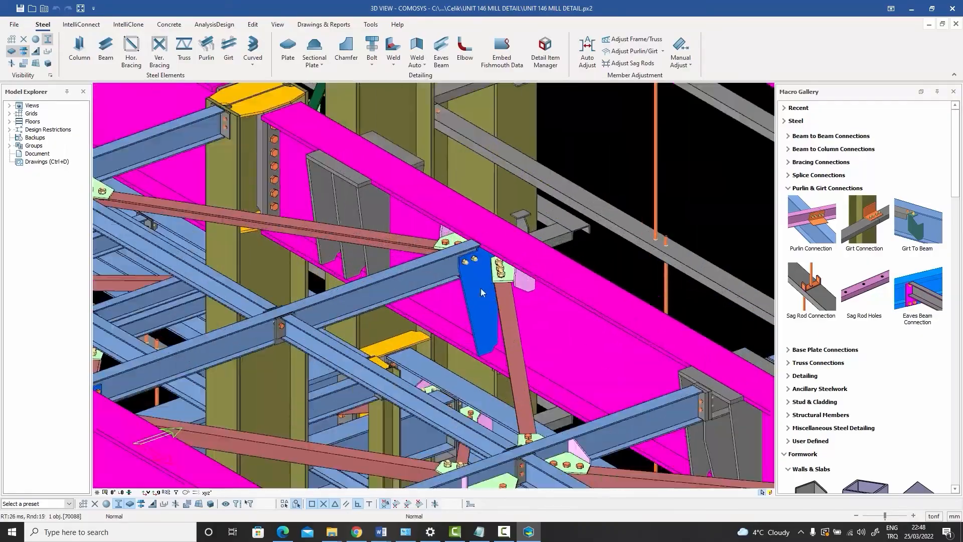
click(481, 292)
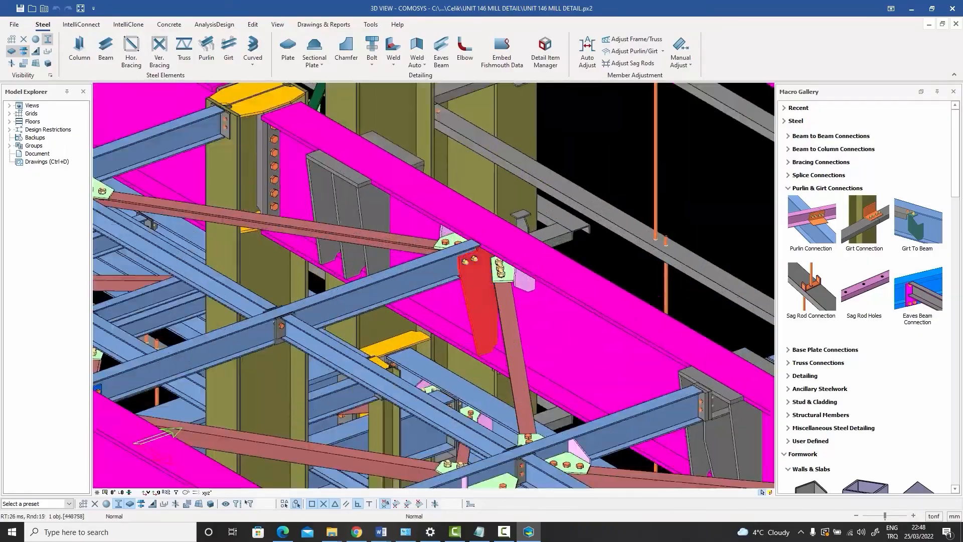
scroll(480, 293, down, 4)
scroll(481, 289, down, 5)
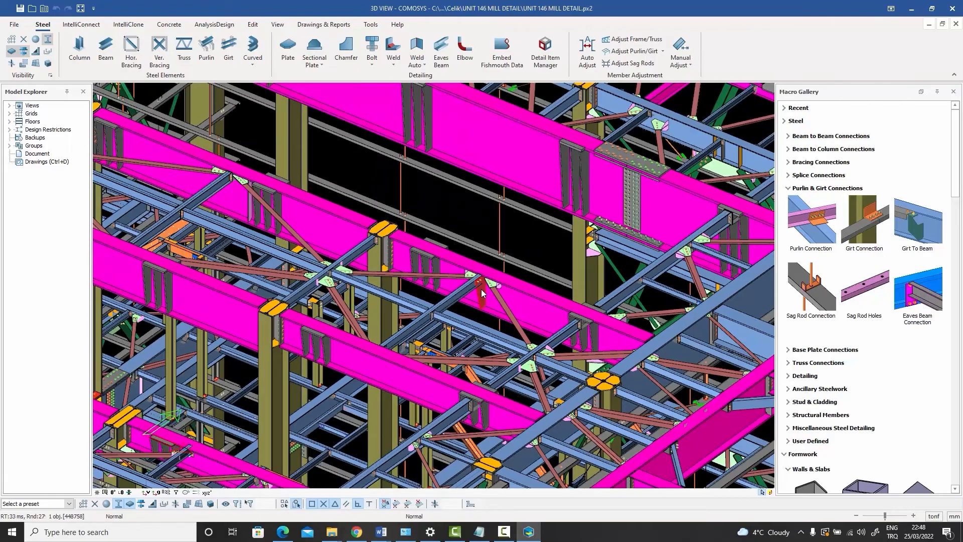
middle_drag(514, 308, 462, 321)
scroll(481, 321, down, 10)
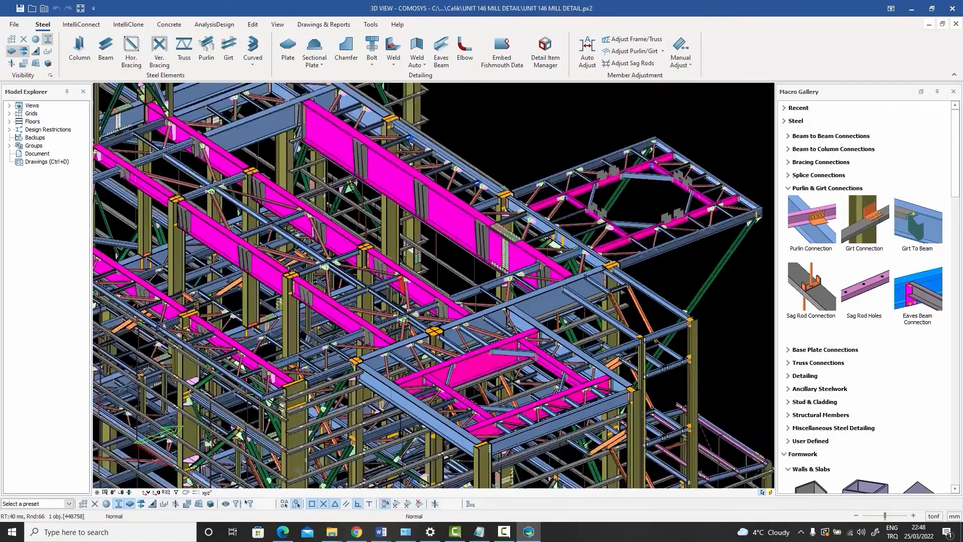
middle_drag(542, 347, 521, 349)
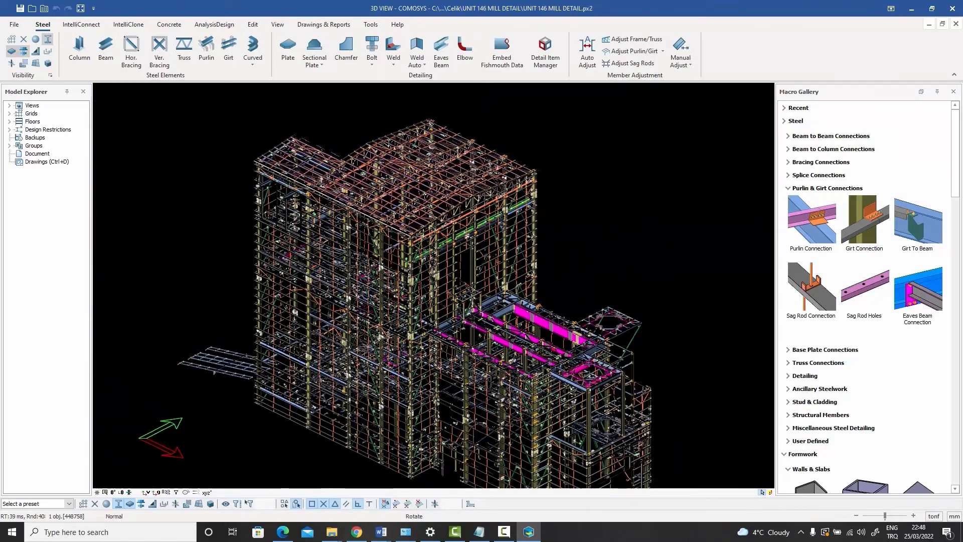
Examine the mill model's roof purlin and bracing connections, wall framing between floors, and the beams joining the deep plate girders.
scroll(355, 212, up, 10)
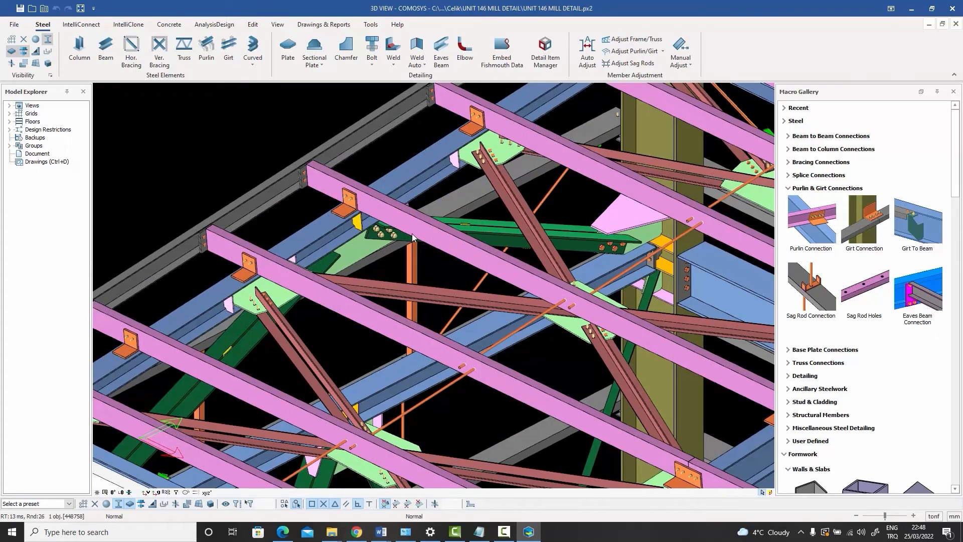
scroll(412, 236, down, 3)
scroll(309, 306, down, 6)
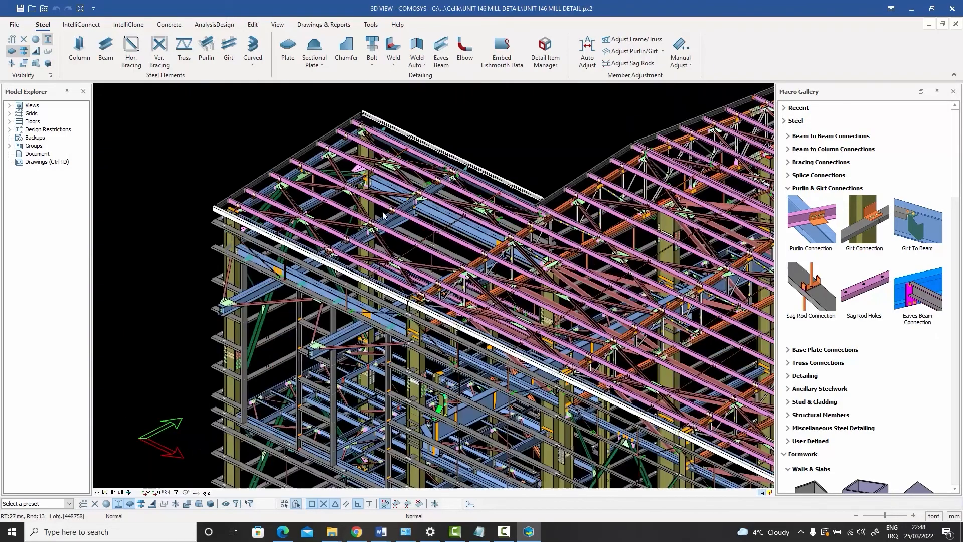
scroll(306, 300, up, 5)
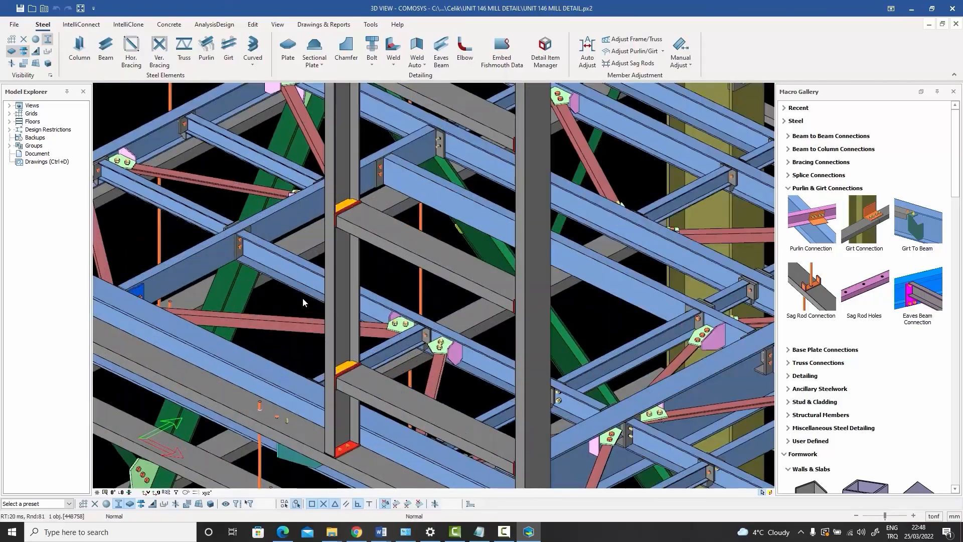
scroll(302, 297, down, 8)
scroll(385, 276, up, 5)
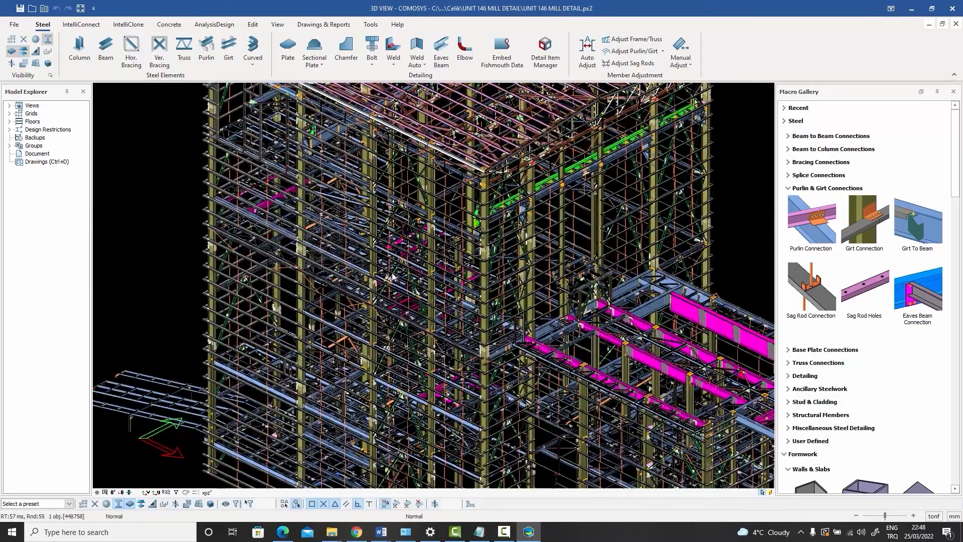
scroll(385, 276, down, 6)
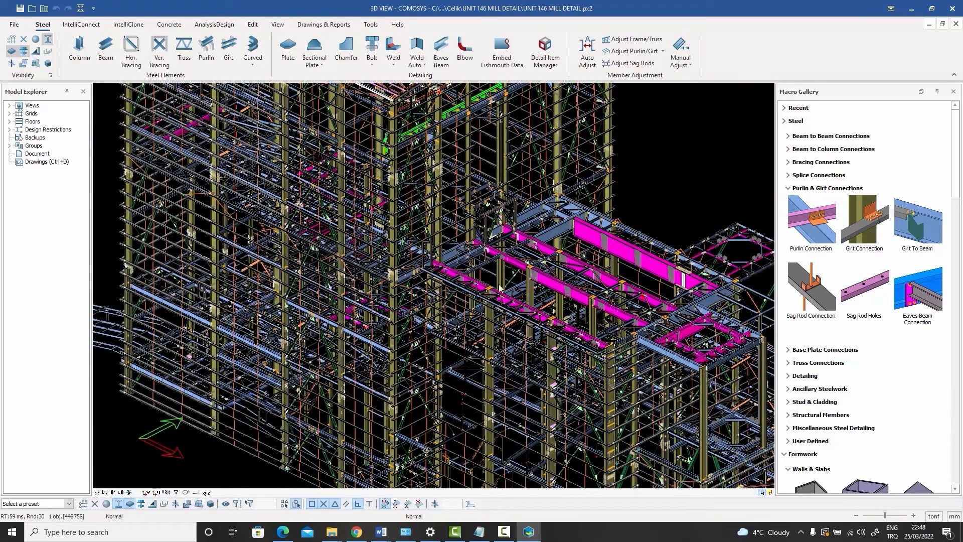
scroll(499, 287, up, 5)
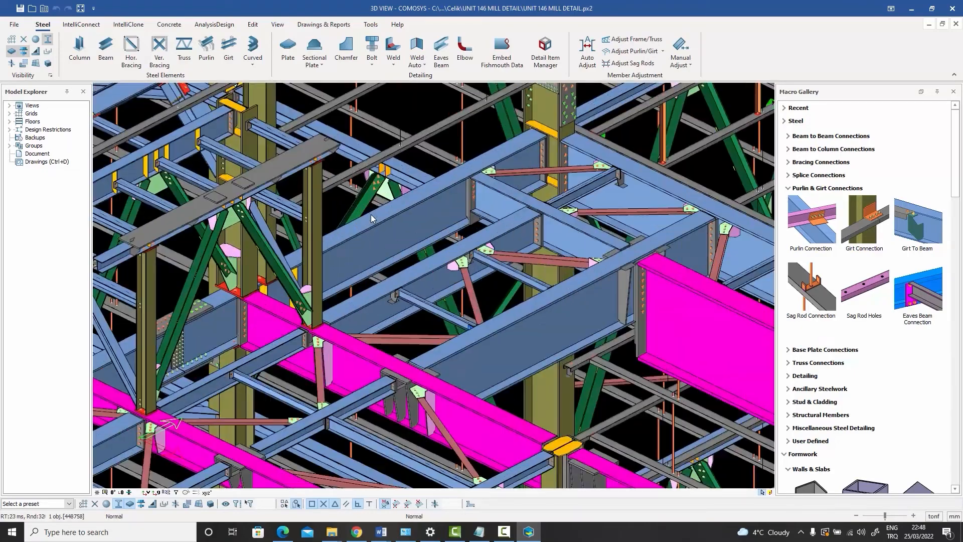
middle_drag(371, 217, 345, 283)
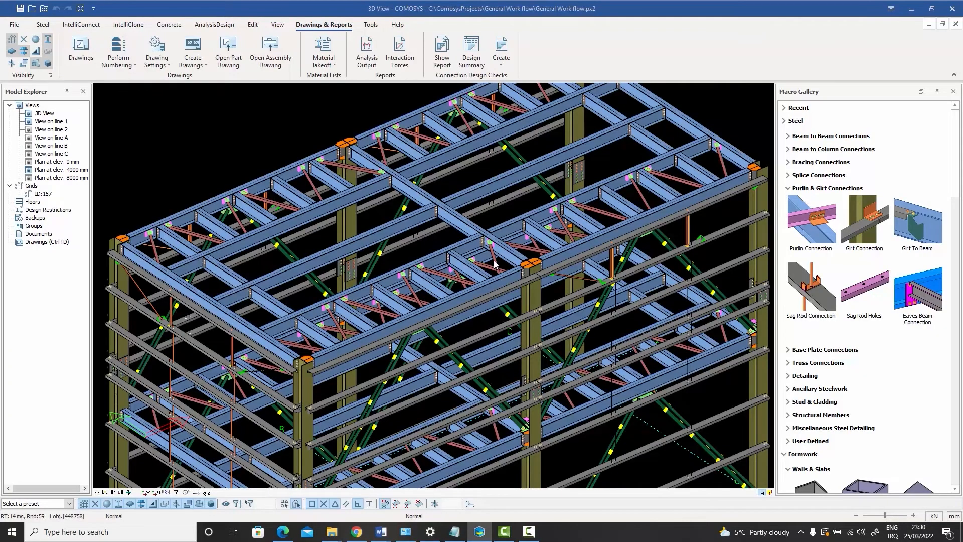
Run part and assembly numbering on the General Work flow frame with the existing numbering options.
scroll(493, 263, up, 2)
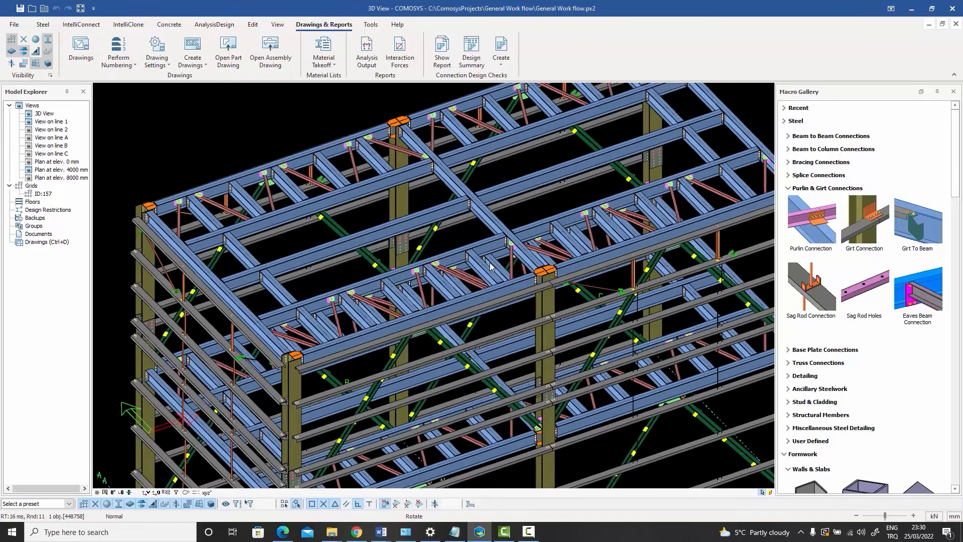
middle_drag(490, 263, 466, 305)
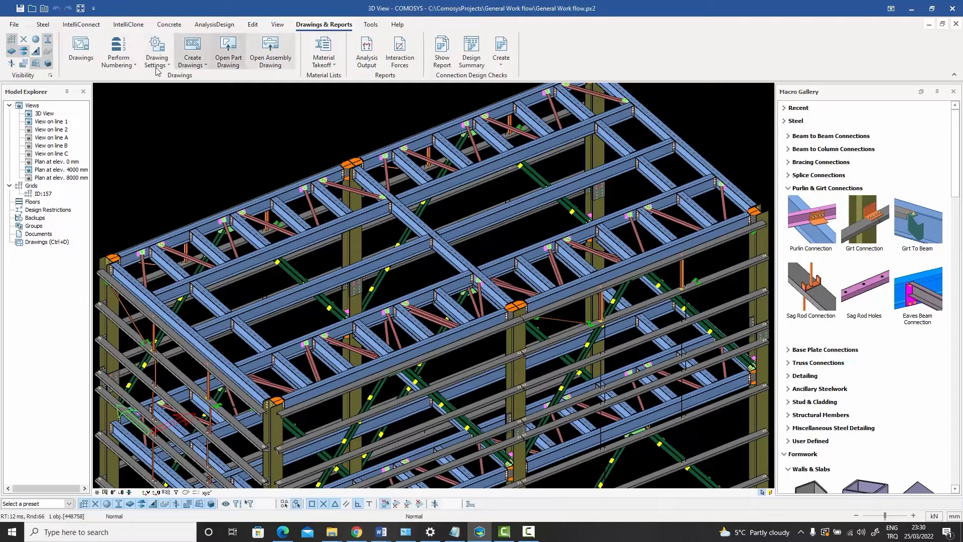
click(135, 66)
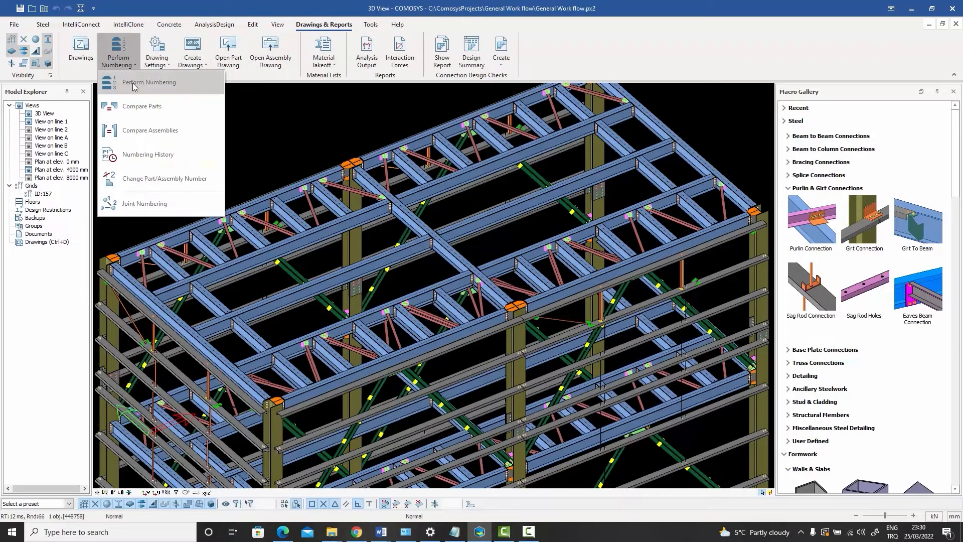
click(157, 89)
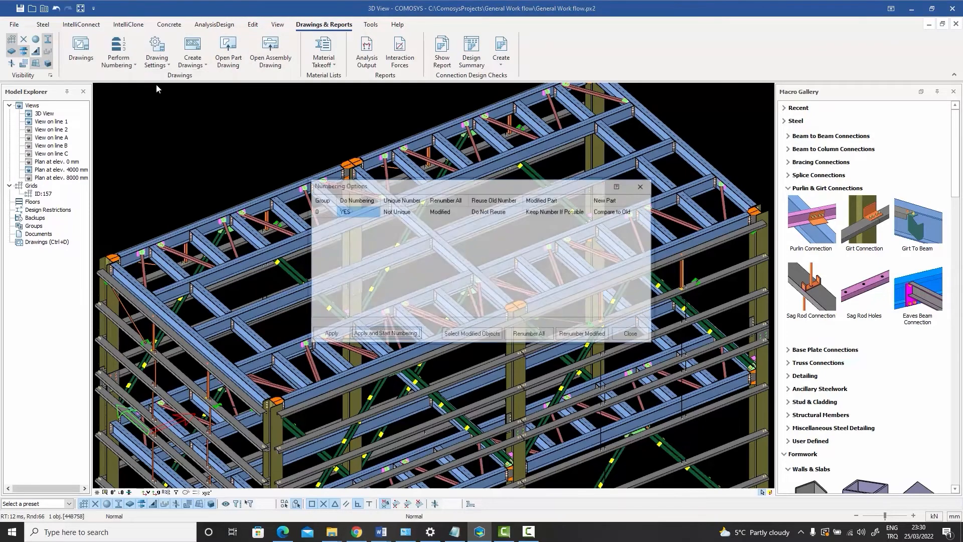
drag(385, 188, 224, 109)
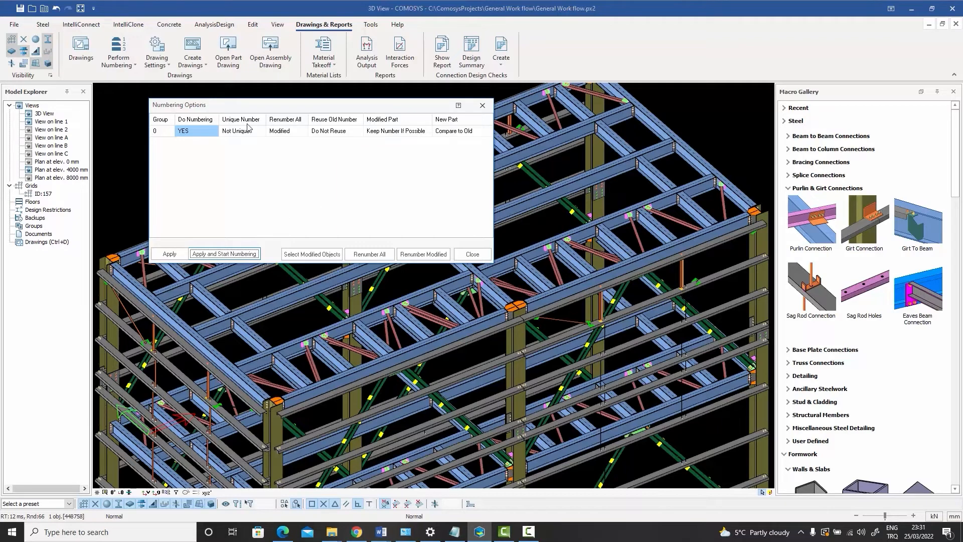
click(223, 254)
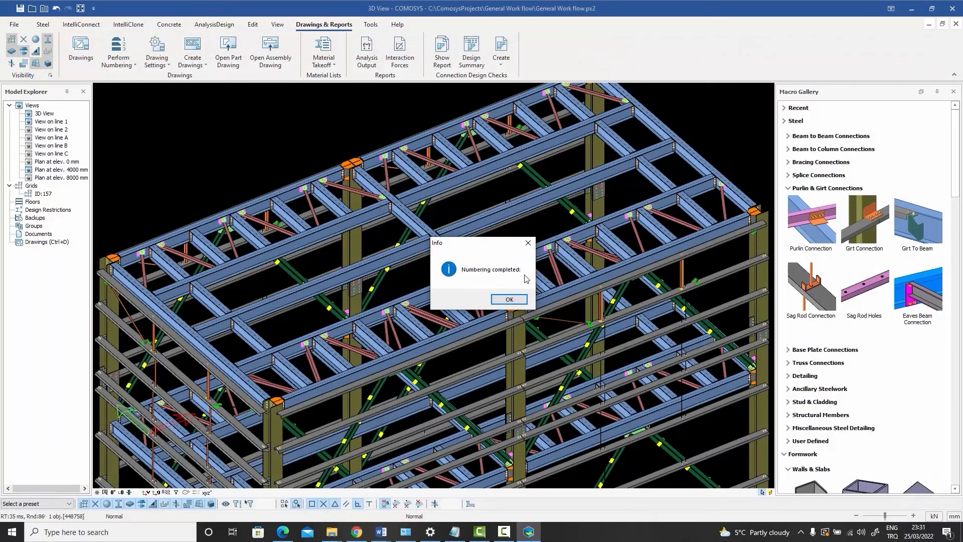
click(509, 299)
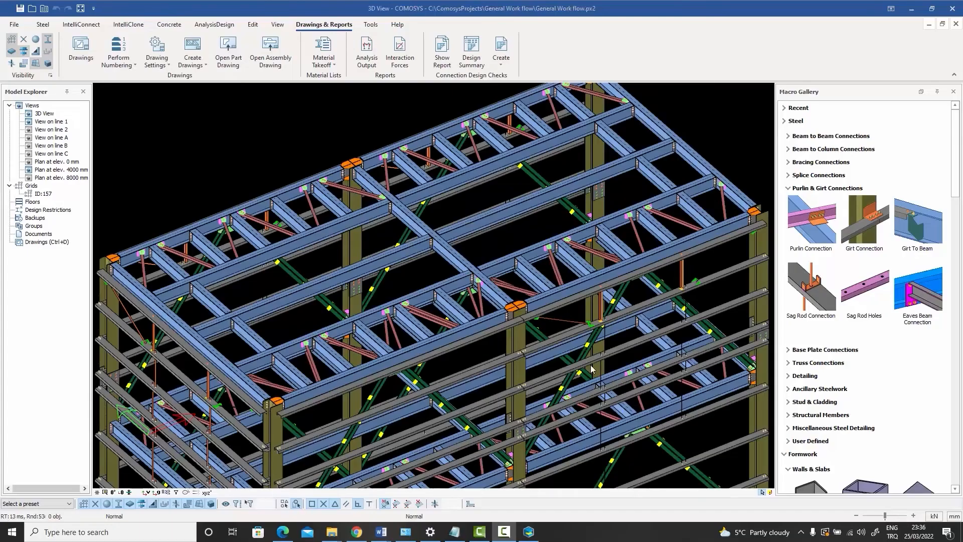
Check the part and assembly numbers in the detailing definitions of the roof's rear edge beam.
scroll(464, 339, up, 3)
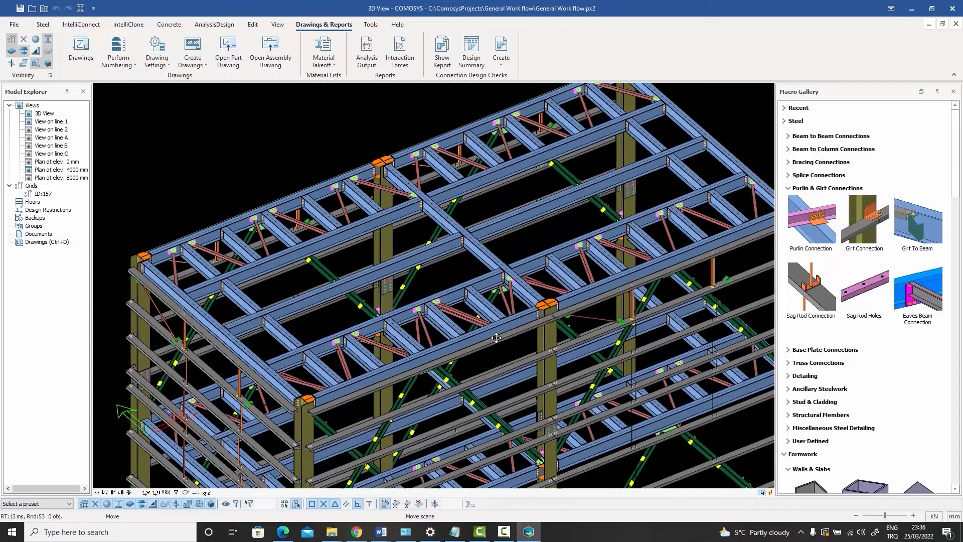
scroll(295, 237, up, 3)
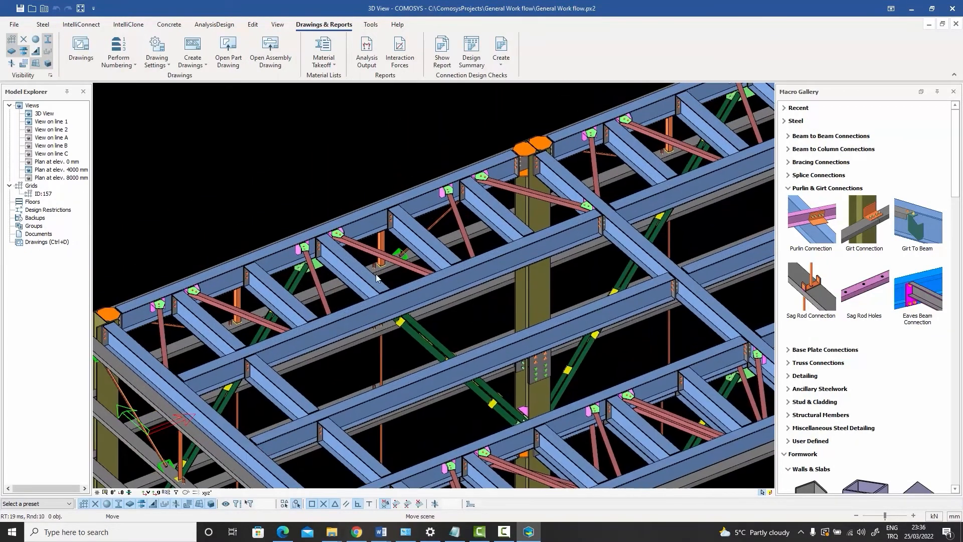
double_click(364, 226)
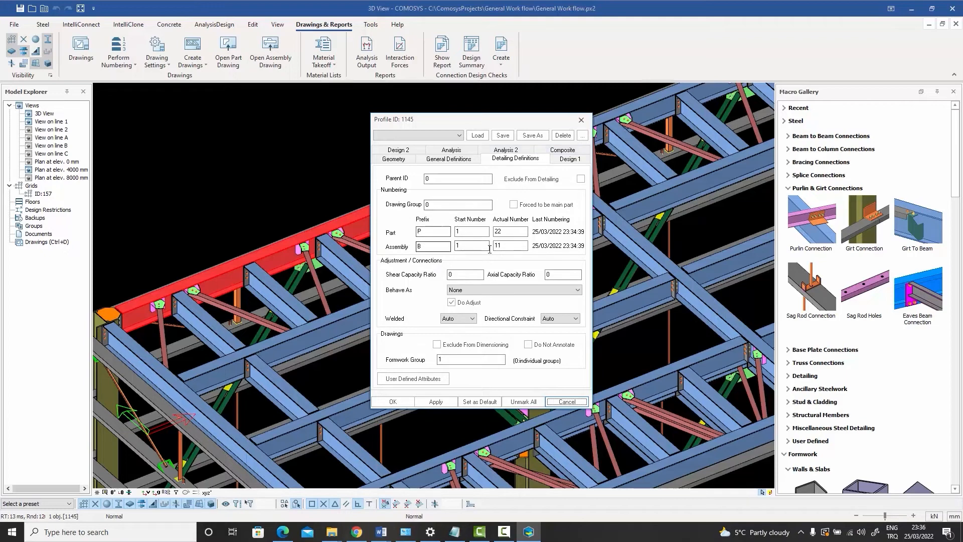
click(581, 119)
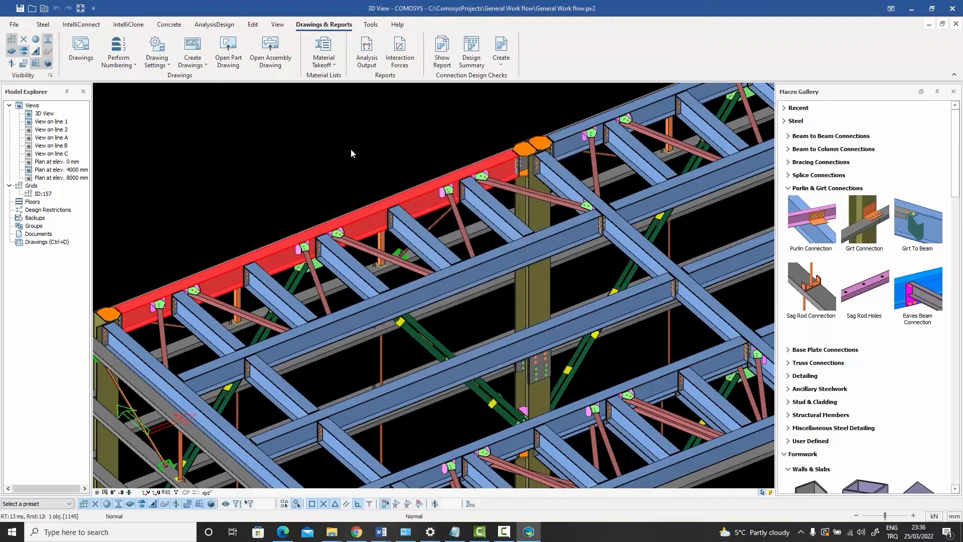
click(351, 153)
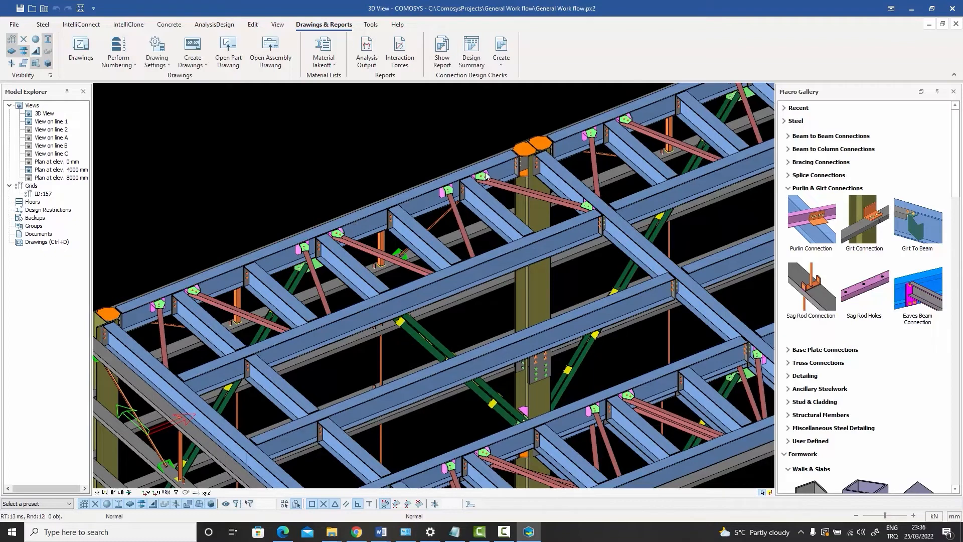
Select the rear roof edge beam's complete assembly and show only its parts in the 3D view.
click(275, 258)
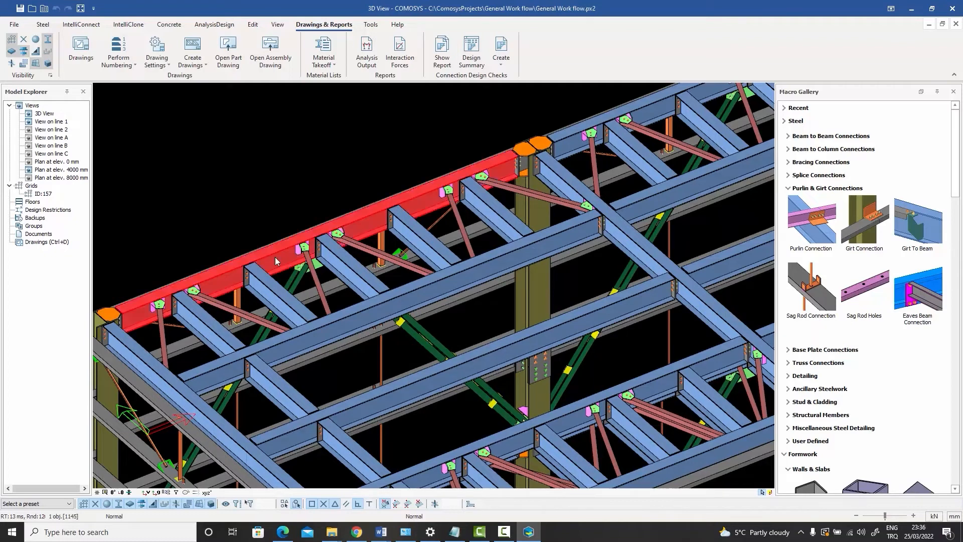
right_click(275, 257)
click(299, 324)
scroll(306, 246, up, 5)
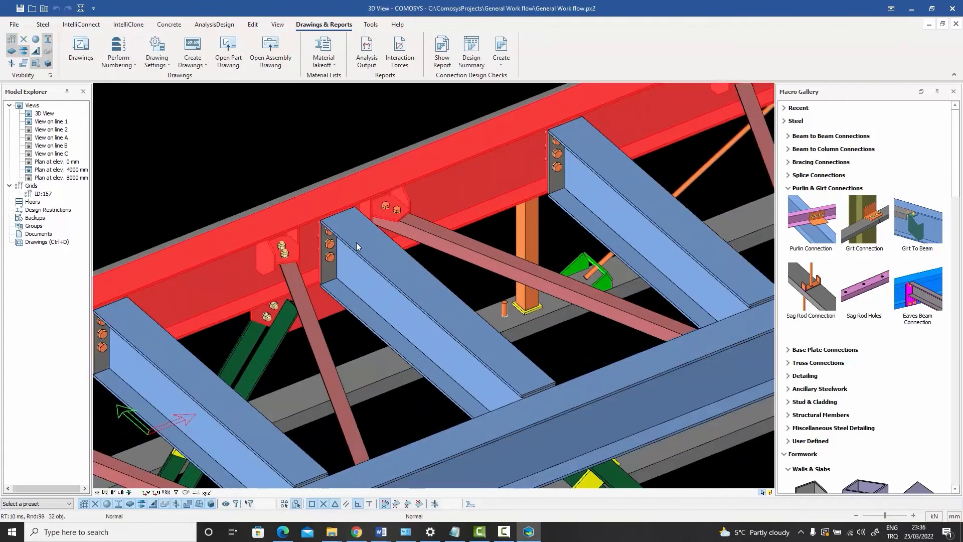
scroll(356, 243, down, 5)
right_click(321, 160)
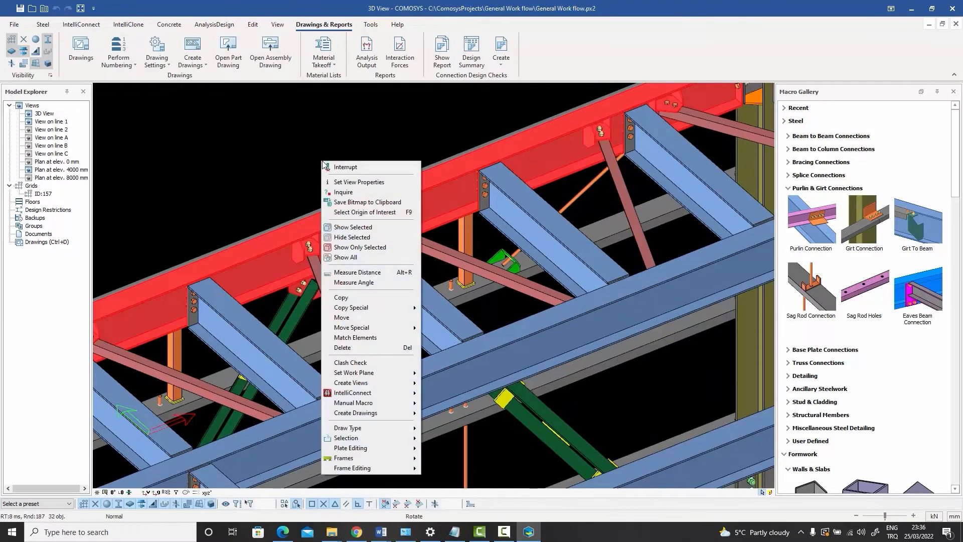
click(351, 247)
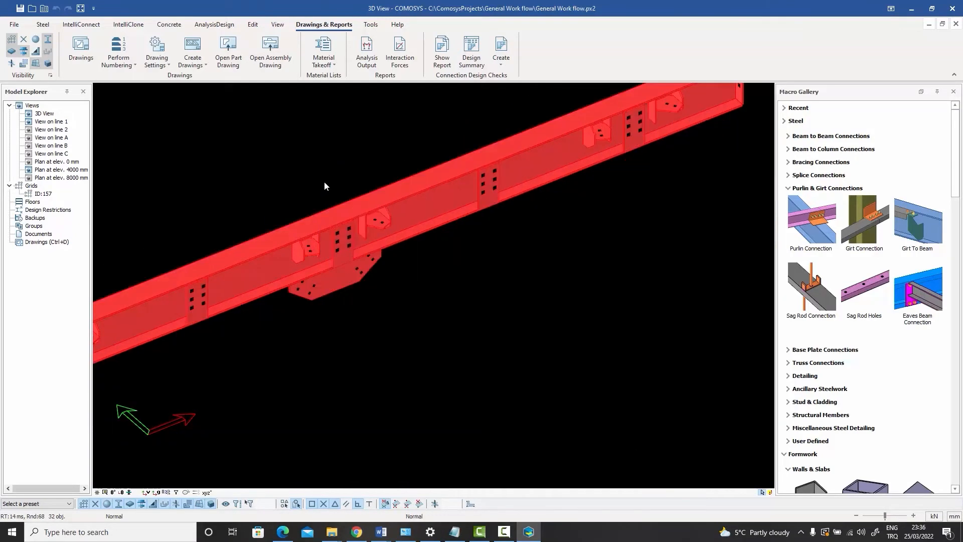
click(323, 182)
Examine the gussets, stiffeners and bolt holes along the isolated beam assembly, and open the beam's detailing definitions.
scroll(387, 227, down, 3)
middle_drag(529, 162, 397, 259)
scroll(467, 219, up, 7)
middle_drag(282, 303, 422, 250)
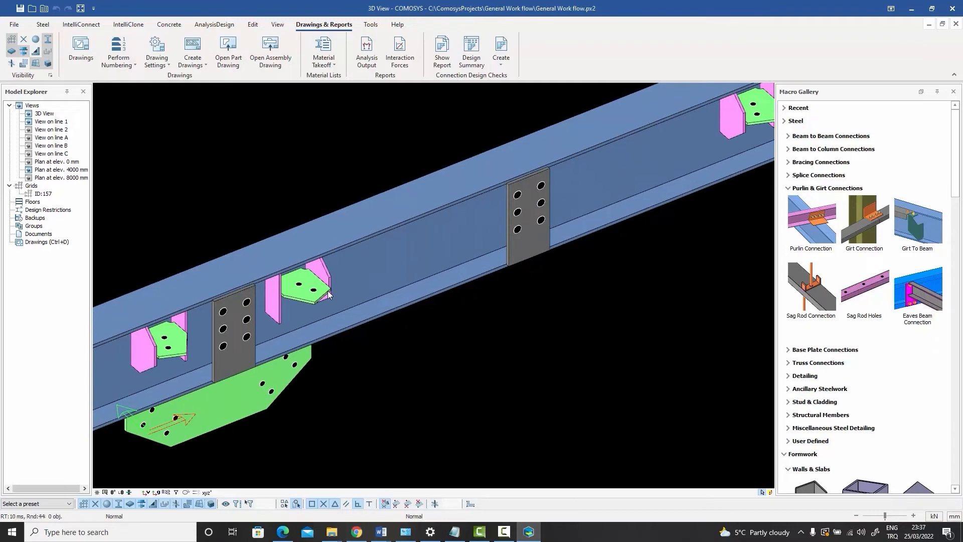
mouse_move(292, 316)
middle_down()
mouse_move(432, 249)
mouse_move(371, 294)
mouse_move(457, 271)
middle_up()
middle_drag(342, 311, 465, 266)
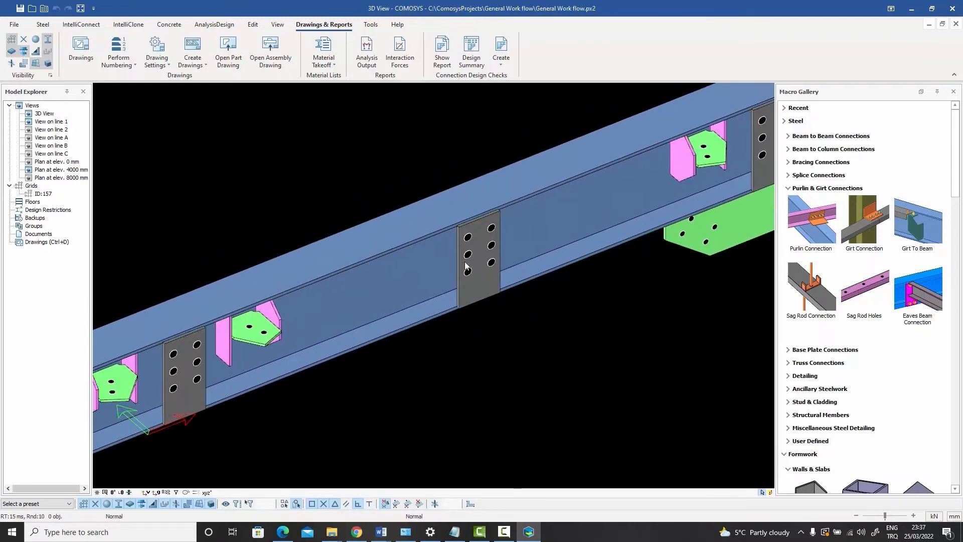
middle_drag(301, 326, 443, 263)
middle_drag(365, 298, 279, 334)
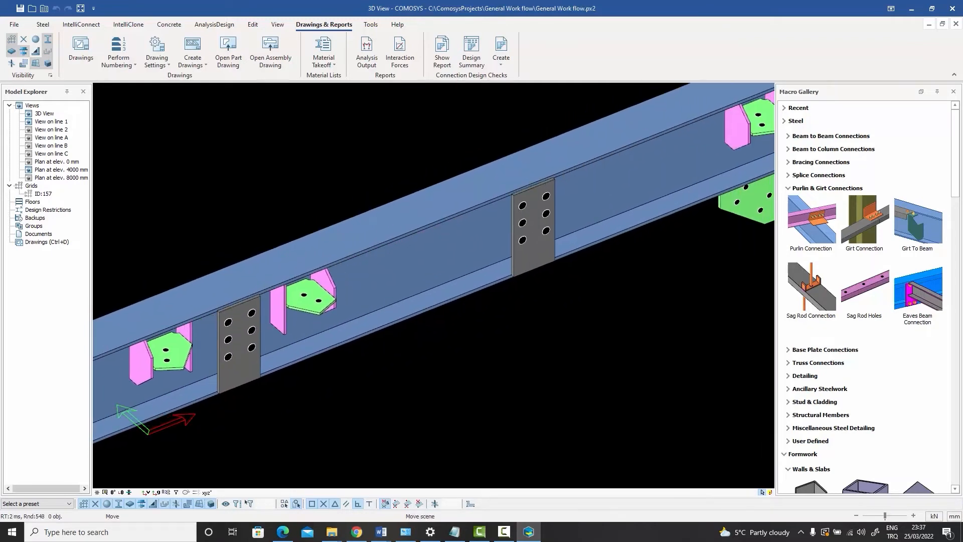
middle_drag(622, 200, 309, 306)
middle_drag(426, 228, 309, 279)
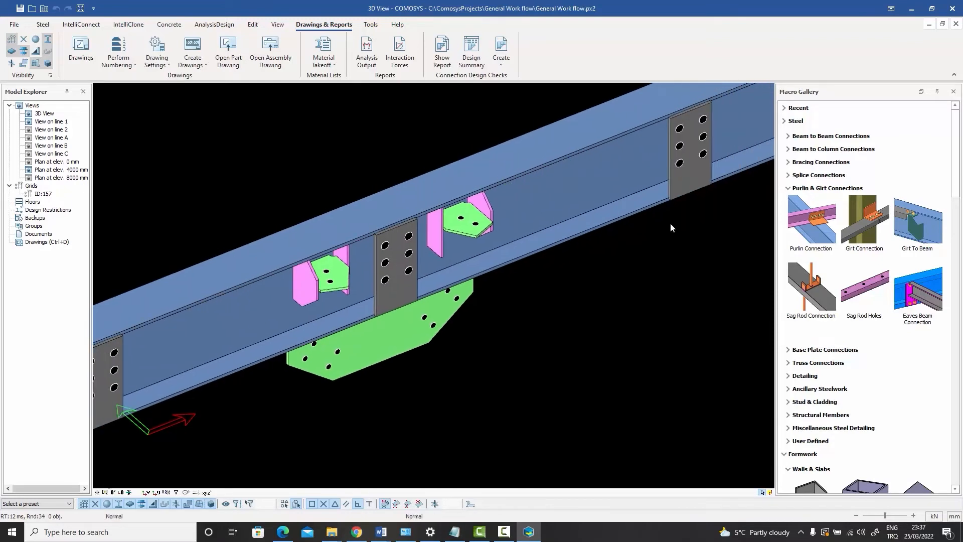
double_click(537, 194)
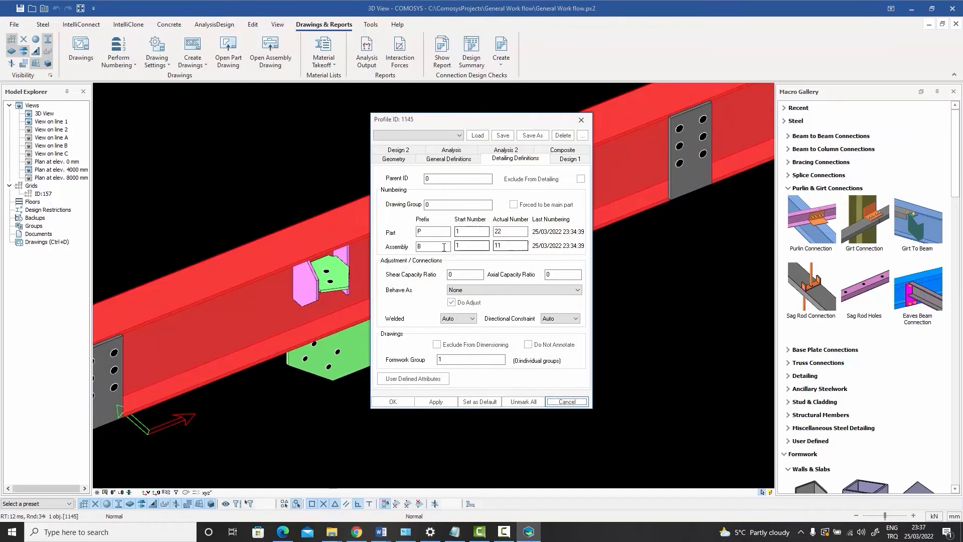
Check the assembly prefix and number in the rear roof beam's detailing definitions, leaving its properties unchanged.
click(421, 246)
text(B)
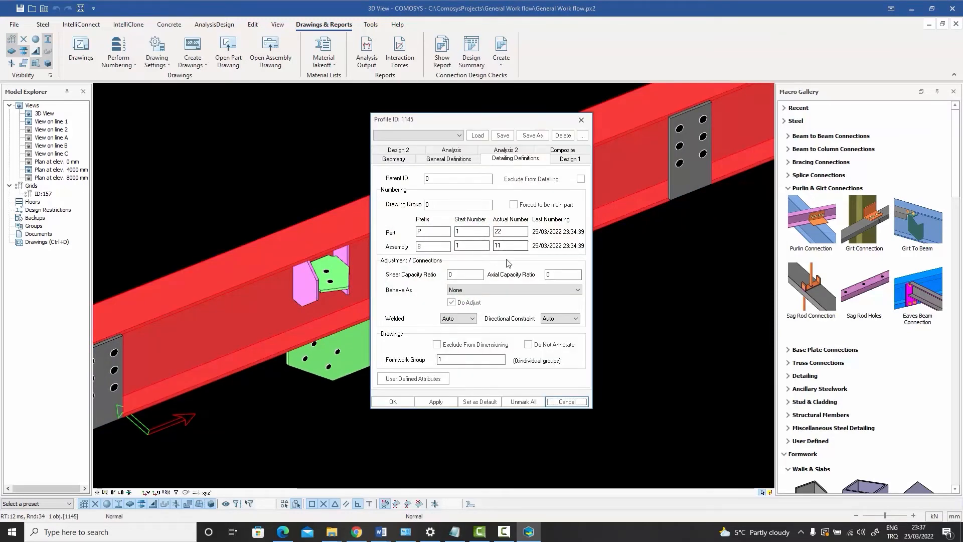
click(559, 402)
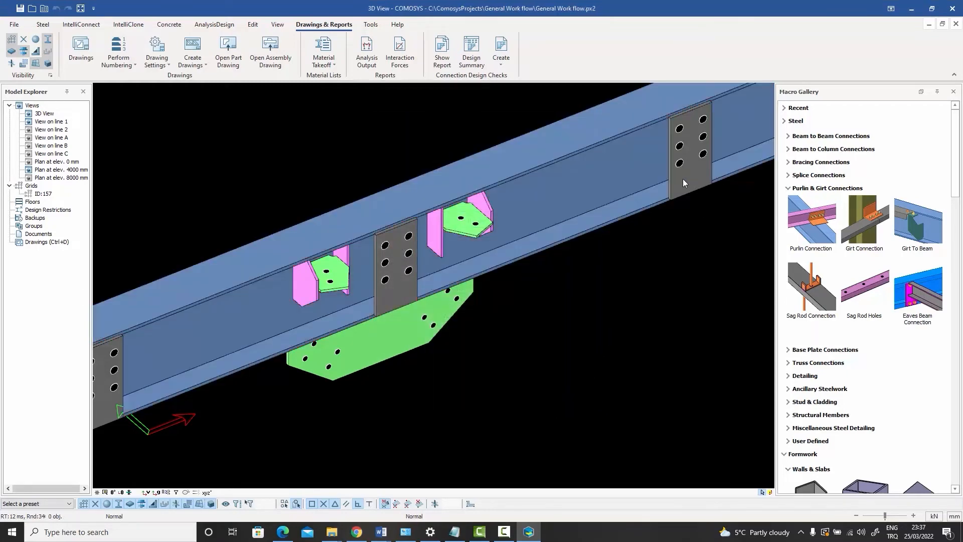
Check the part and assembly numbering in the detailing definitions of a bolted web plate and the large gusset below the beam.
double_click(683, 182)
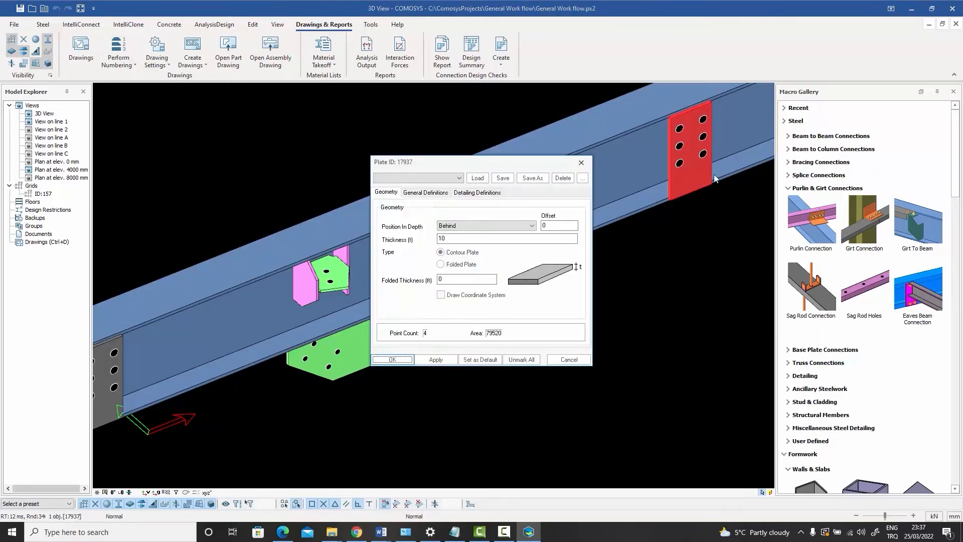
click(425, 192)
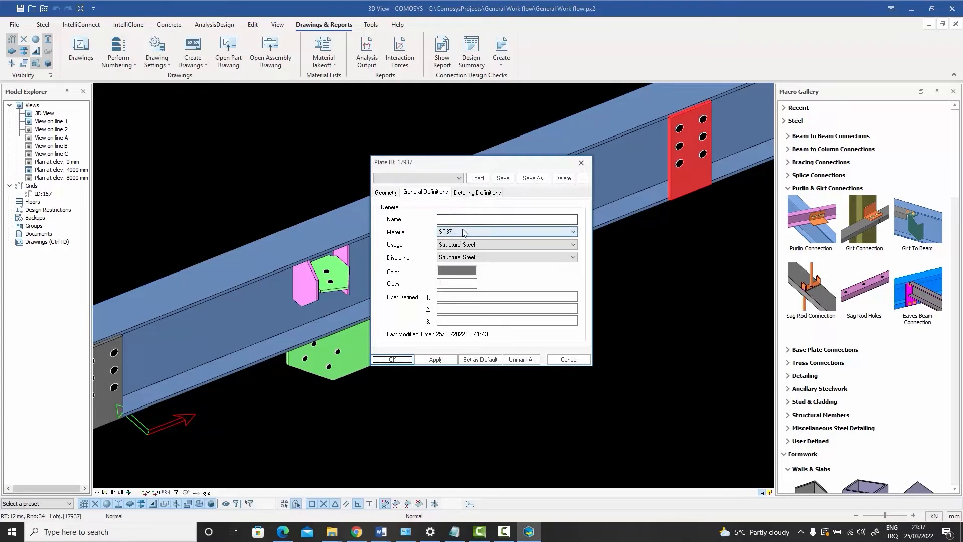
click(475, 194)
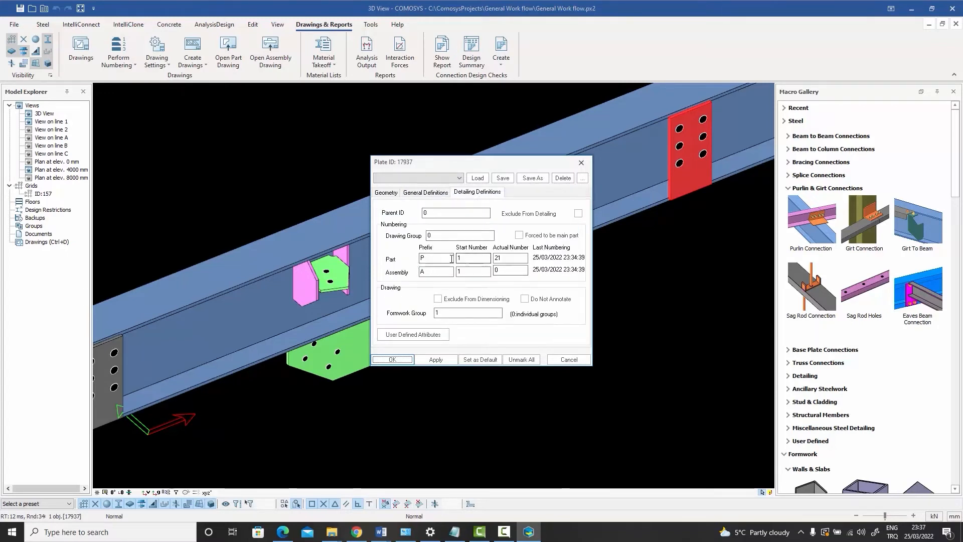
click(565, 360)
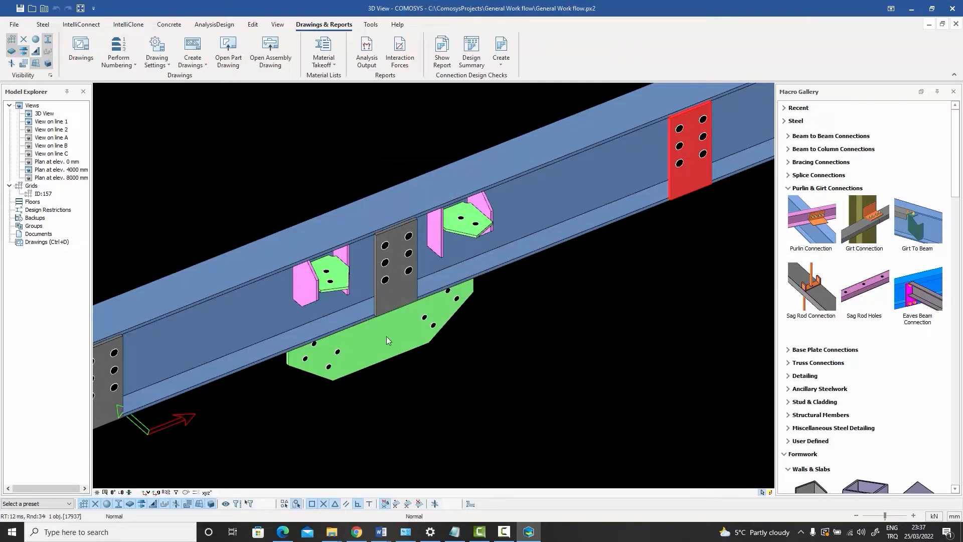
double_click(387, 337)
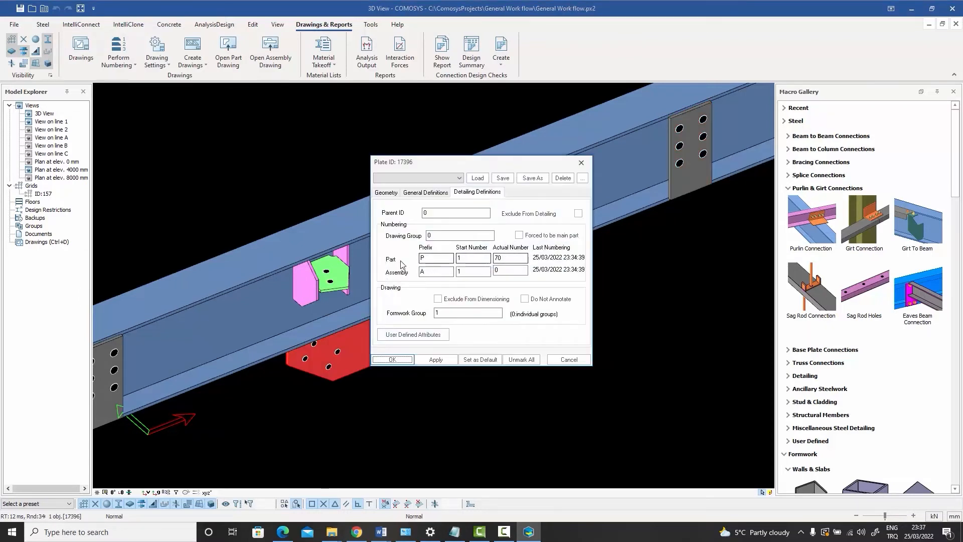
click(568, 359)
Show all parts of the steel frame again in the 3D view.
scroll(530, 313, down, 6)
right_click(482, 223)
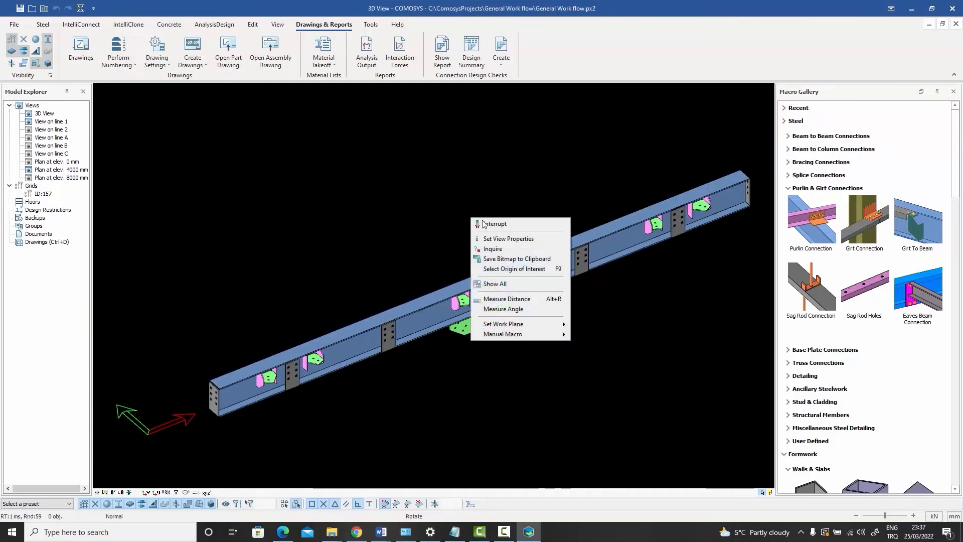
click(502, 284)
scroll(472, 229, down, 3)
middle_drag(742, 383, 510, 337)
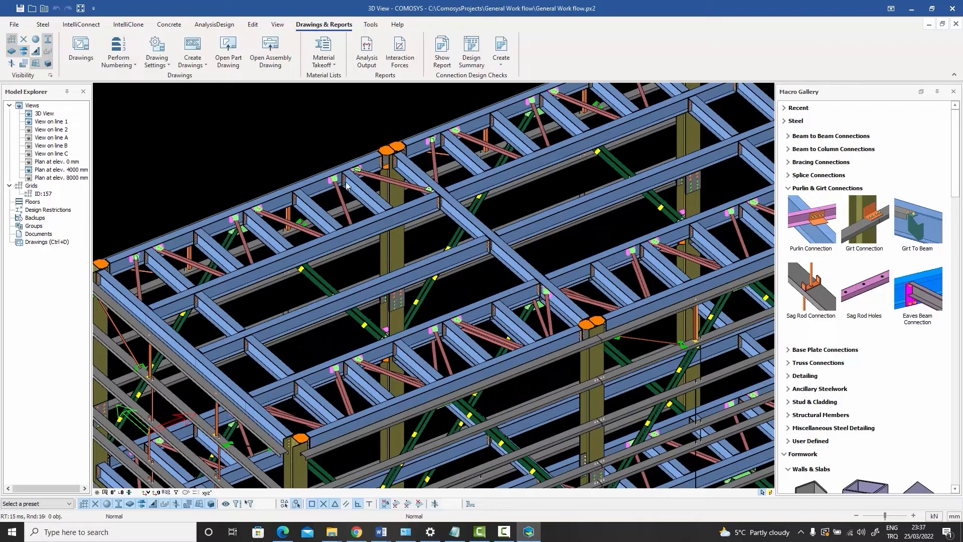
Check the part and assembly numbers of a short secondary beam framing into the rear roof edge beam.
click(370, 198)
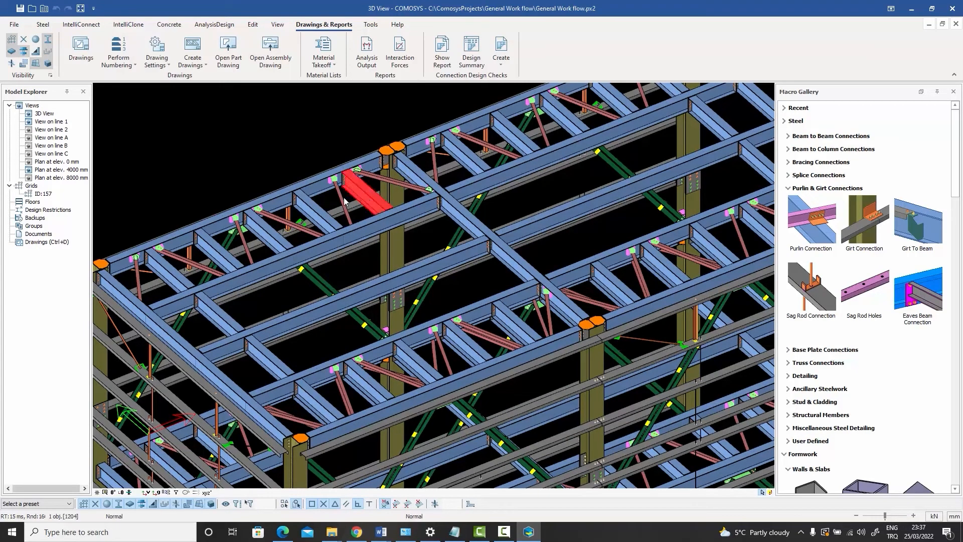
click(311, 206)
scroll(311, 203, up, 5)
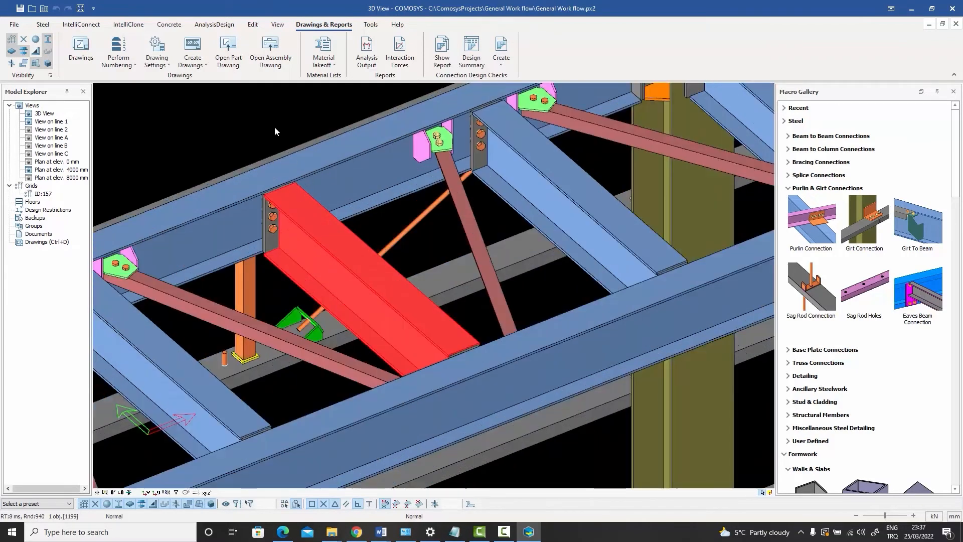
key(Escape)
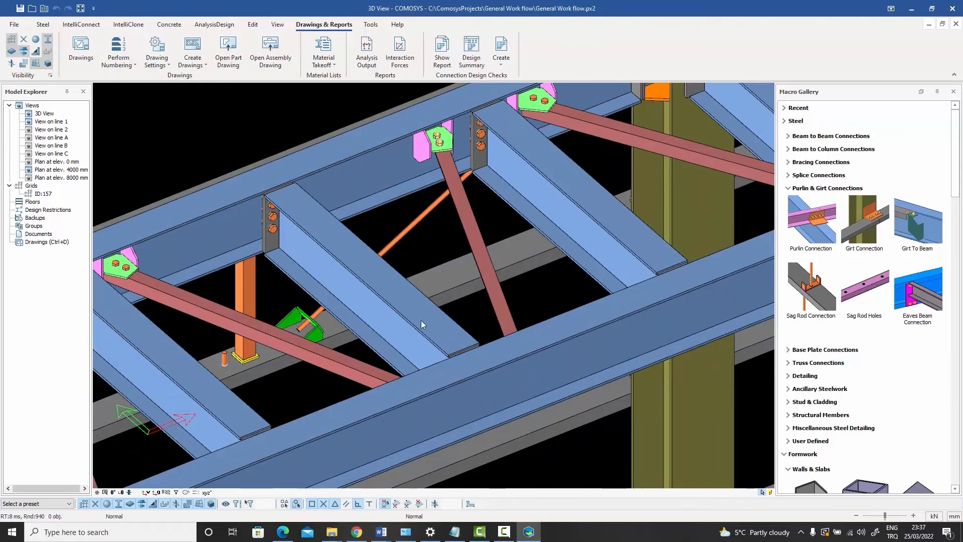
scroll(351, 241, down, 2)
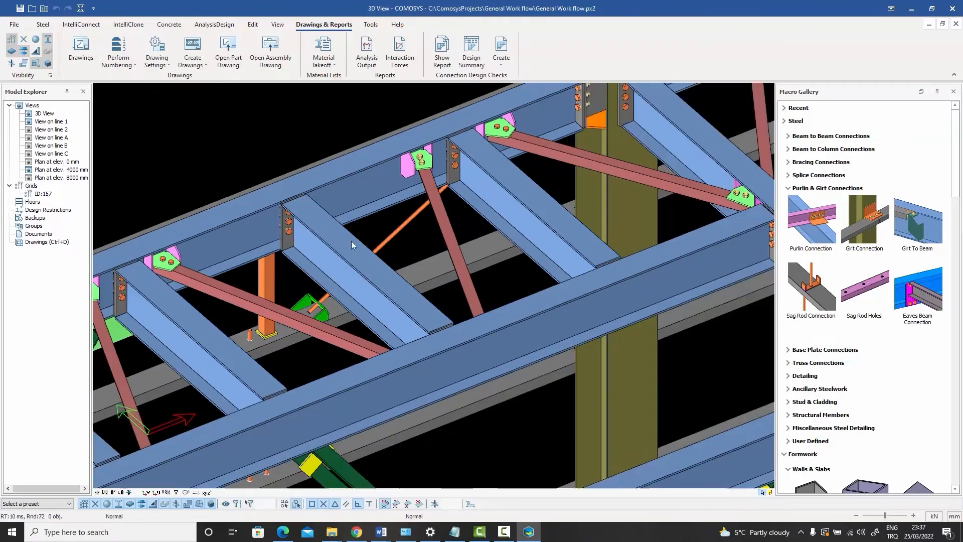
double_click(535, 212)
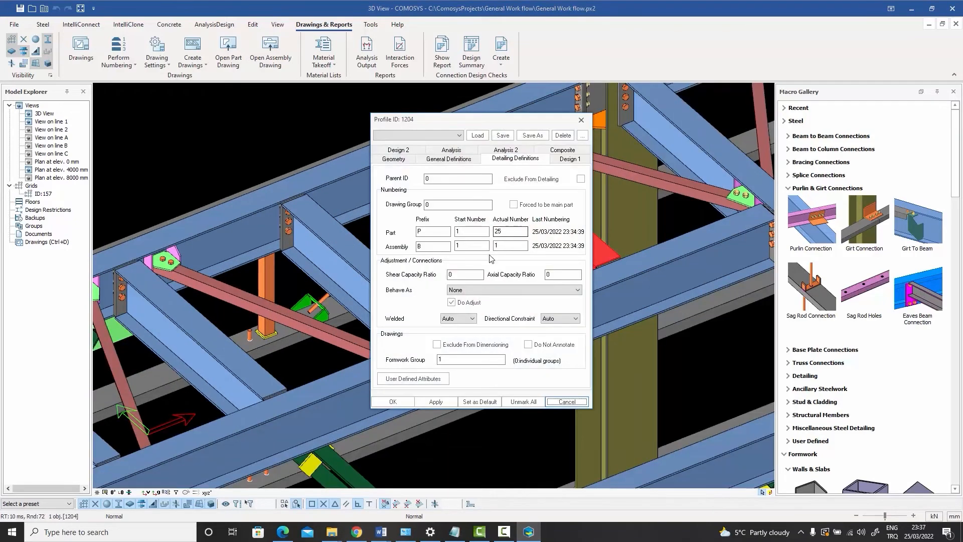
double_click(496, 245)
key(BackSpace)
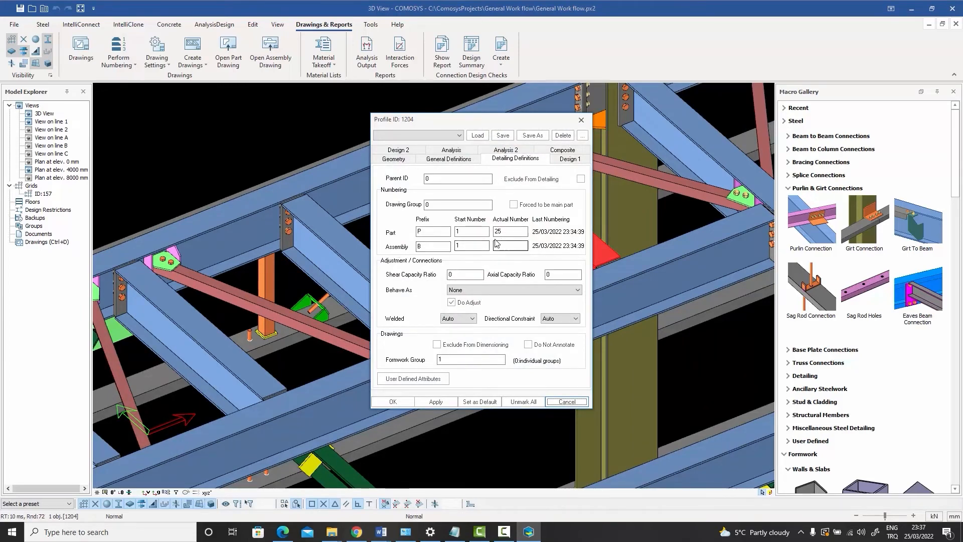
click(580, 120)
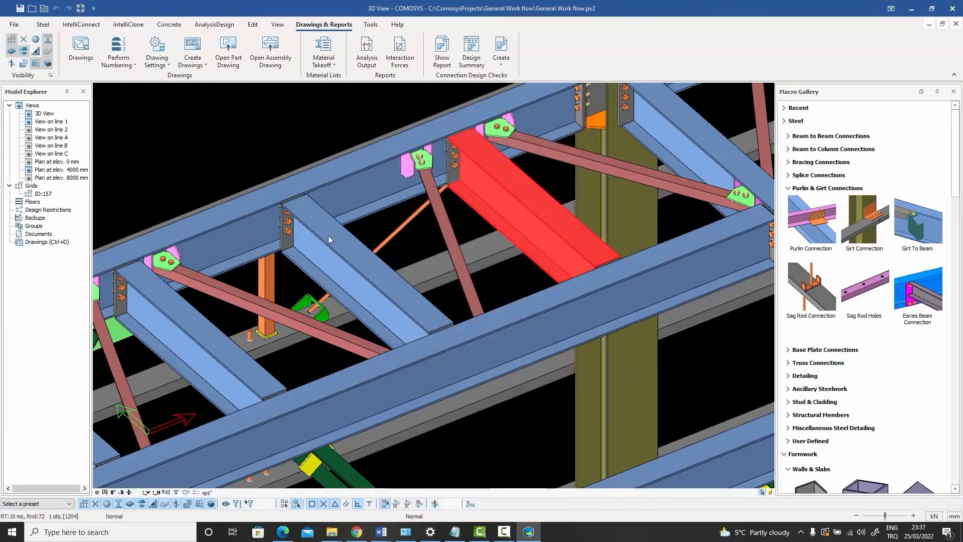
Check the part and assembly numbers of two more short secondary beams in the same roof bay for comparison.
double_click(364, 270)
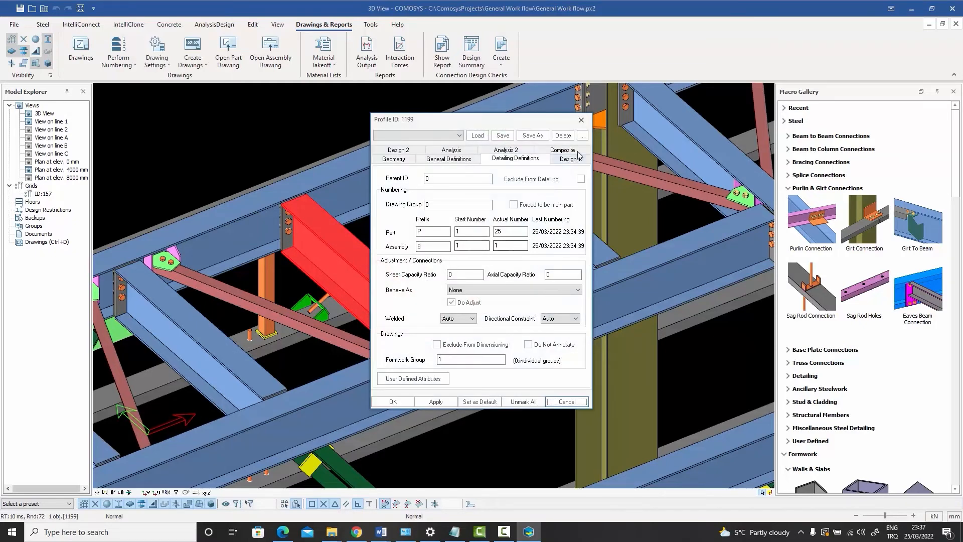
click(580, 120)
scroll(470, 221, down, 3)
scroll(367, 271, up, 2)
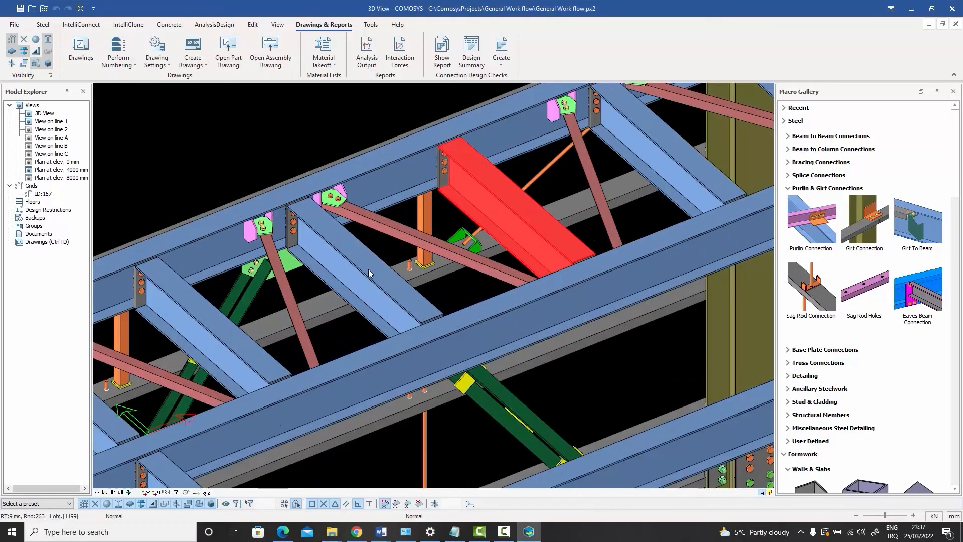
double_click(368, 270)
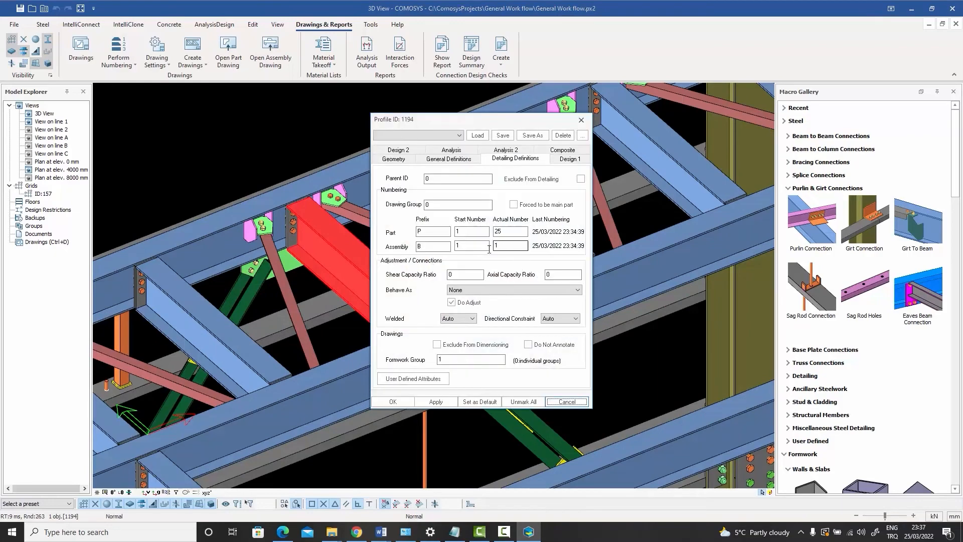
click(580, 120)
click(297, 134)
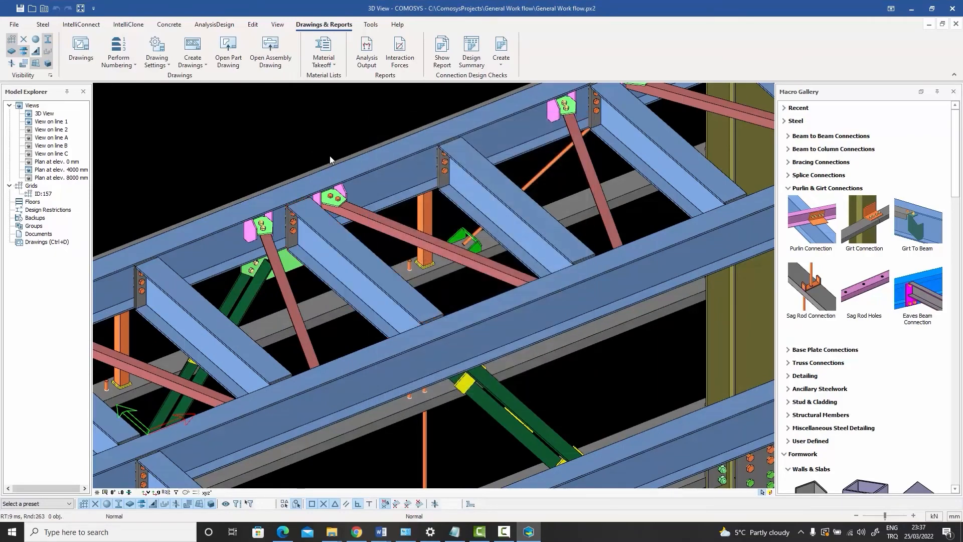
scroll(329, 155, down, 3)
scroll(331, 164, down, 3)
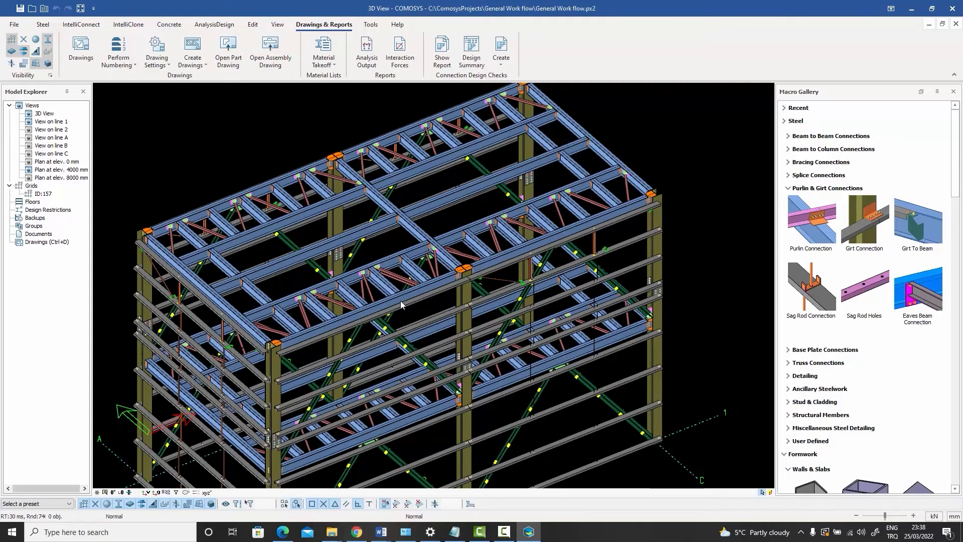
scroll(398, 303, up, 2)
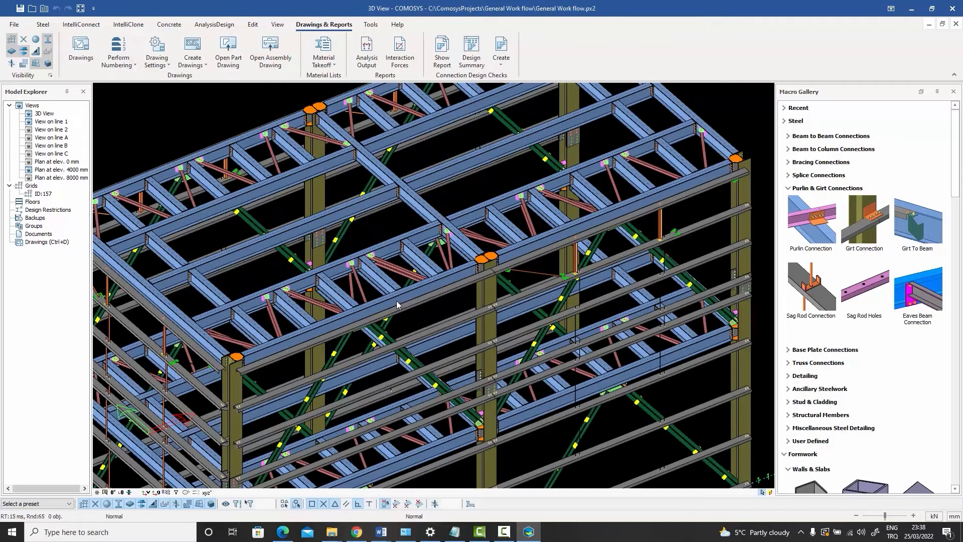
scroll(396, 303, down, 2)
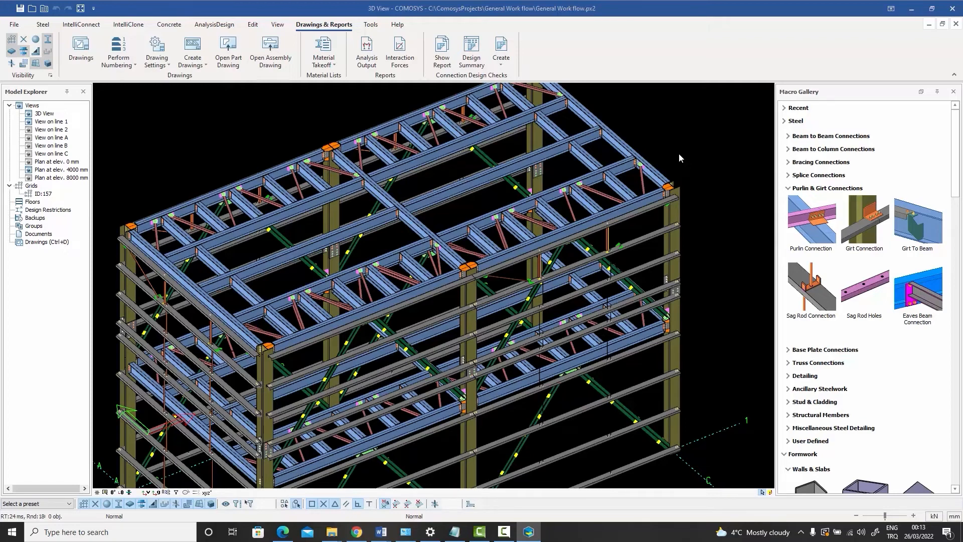
middle_drag(680, 154, 692, 166)
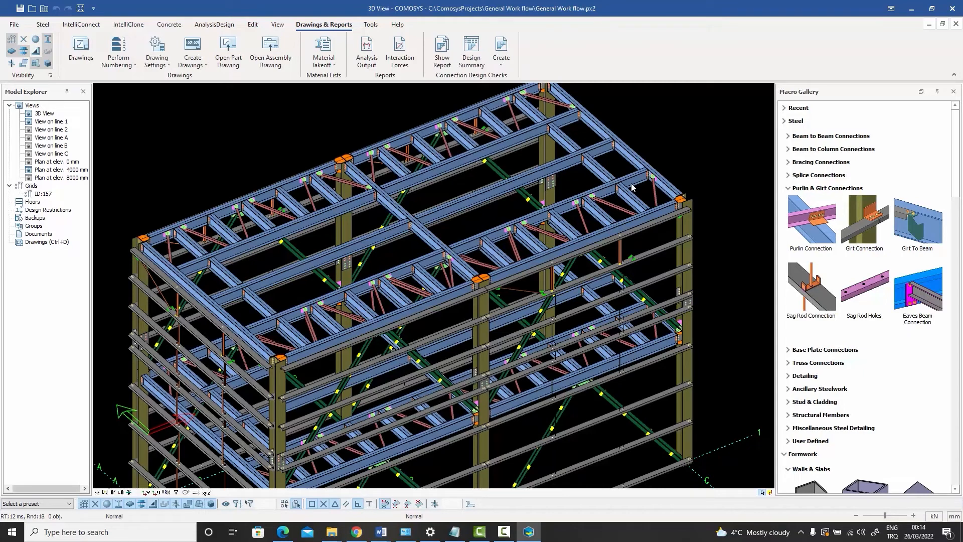
middle_drag(573, 195, 601, 183)
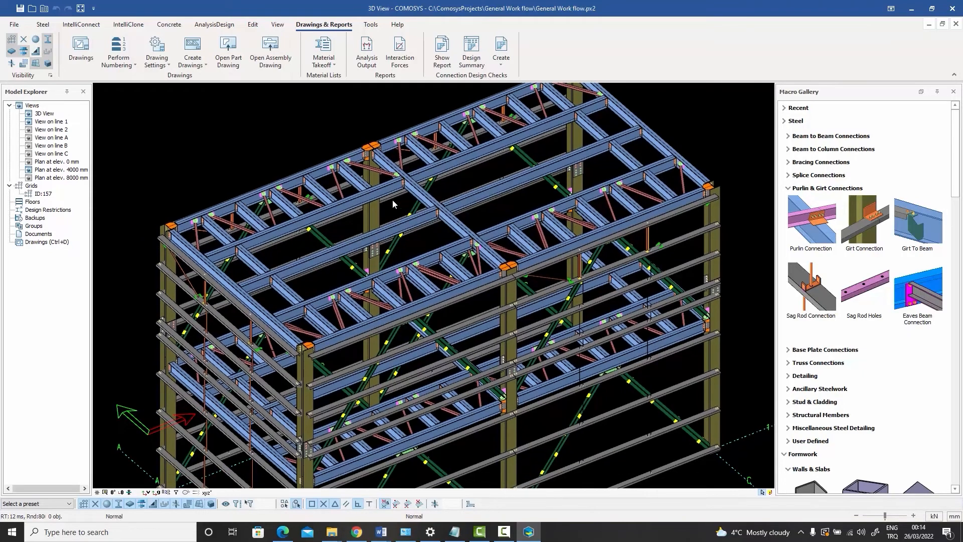
Try to create assembly drawings for a group of members around the rear roof bay.
drag(371, 215, 192, 143)
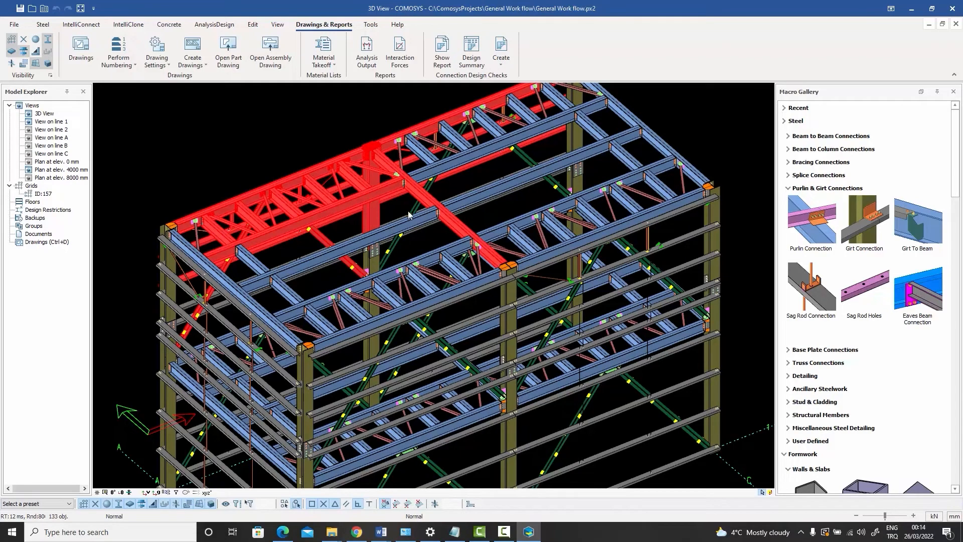
right_click(304, 122)
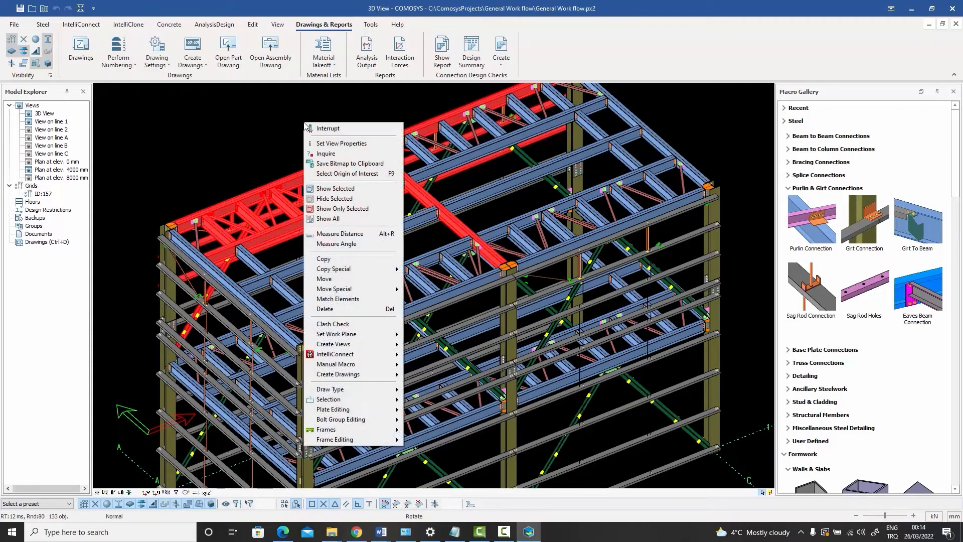
mouse_move(374, 380)
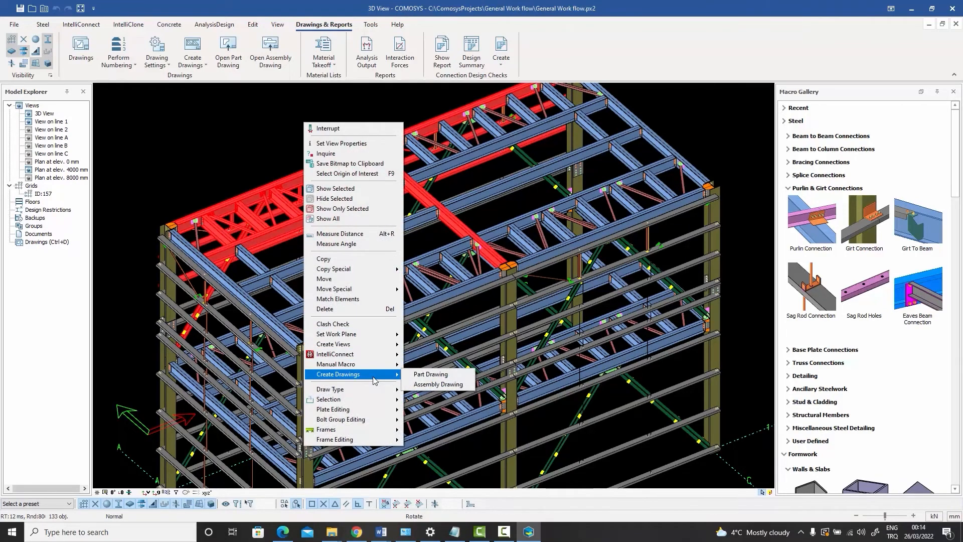
click(436, 385)
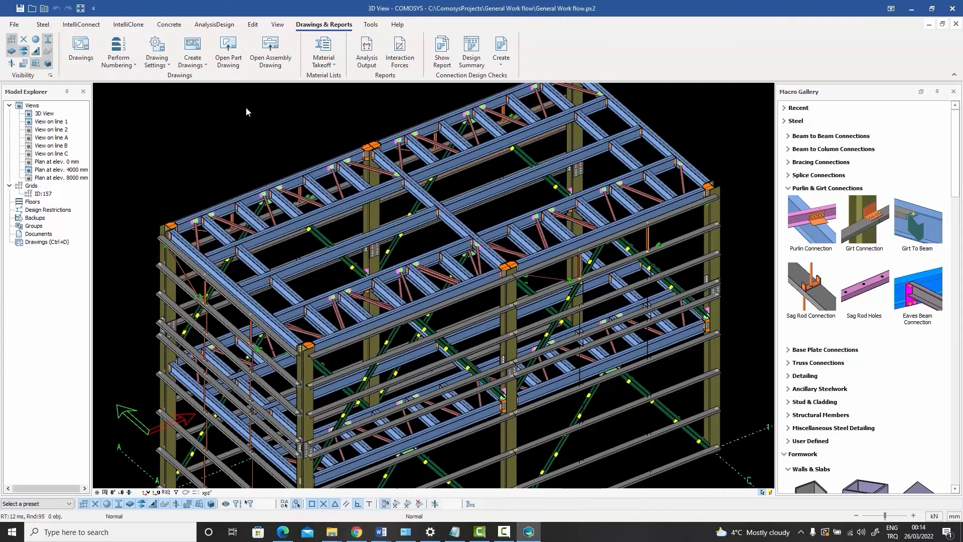
click(206, 65)
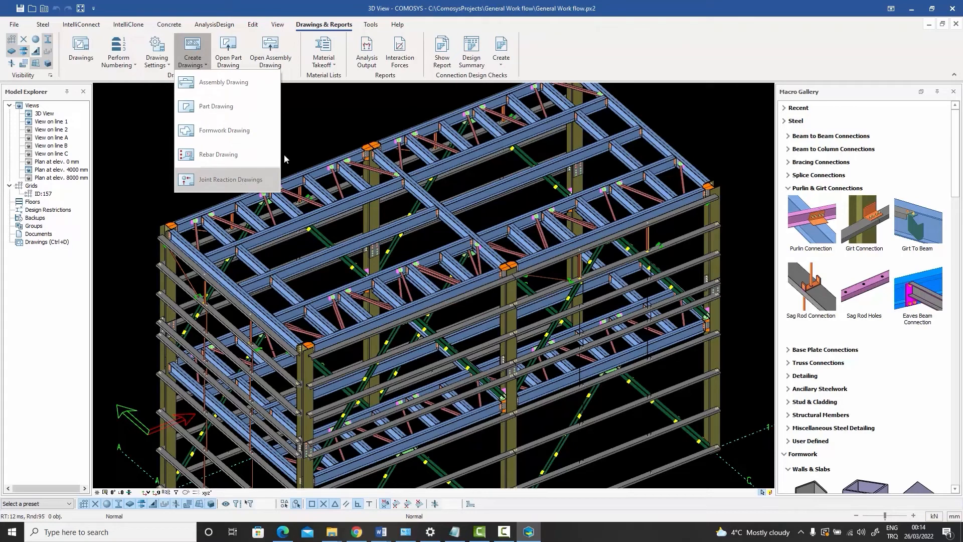
click(308, 132)
Select the members crossing the rear roof bay next to the corner column and create their assembly drawings.
drag(371, 235, 205, 152)
right_click(266, 126)
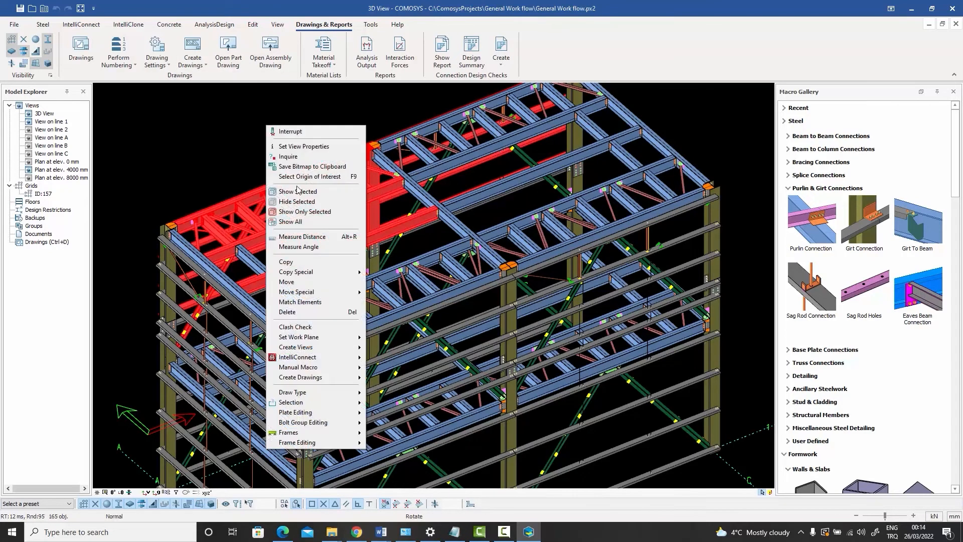
mouse_move(300, 376)
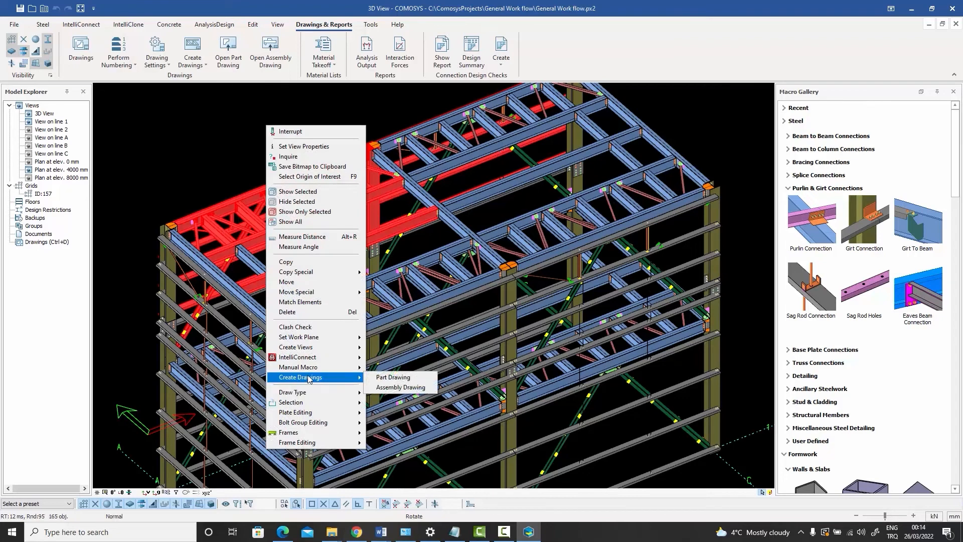
click(387, 388)
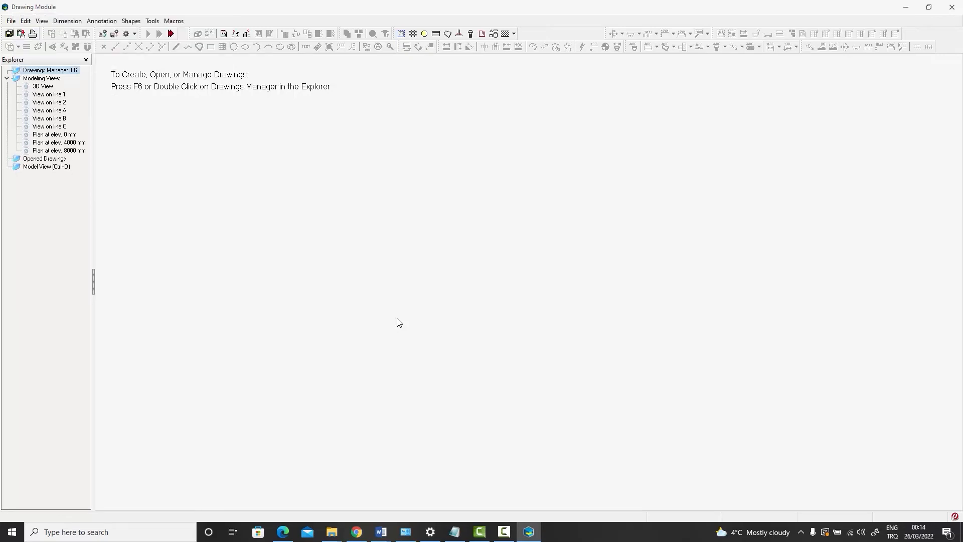
Open drawing 835-156-CE-017 for assembly B/11 from the Drawings Manager.
double_click(44, 71)
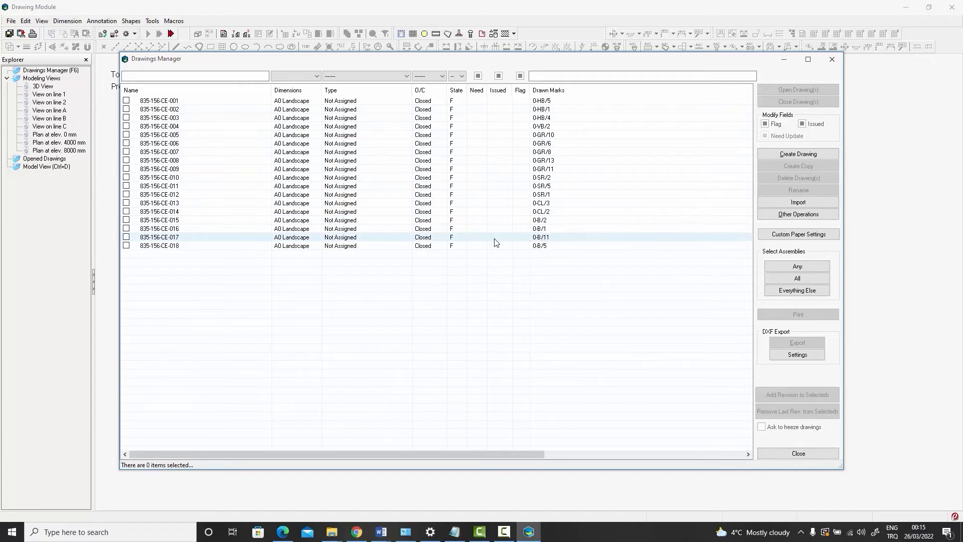
double_click(553, 238)
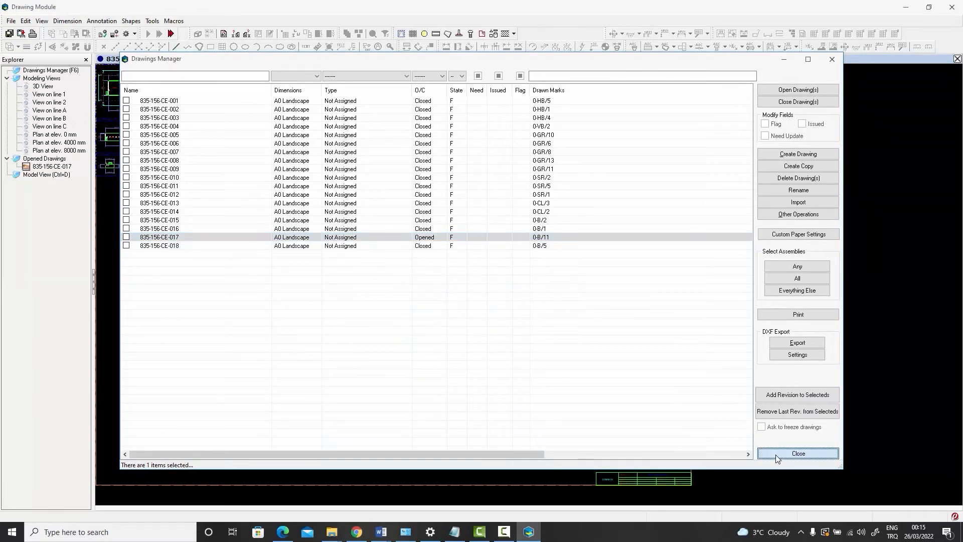
Close the drawings list and examine the dimensions, part marks and weld symbols along the main elevation of beam B/11.
click(798, 453)
scroll(565, 283, down, 3)
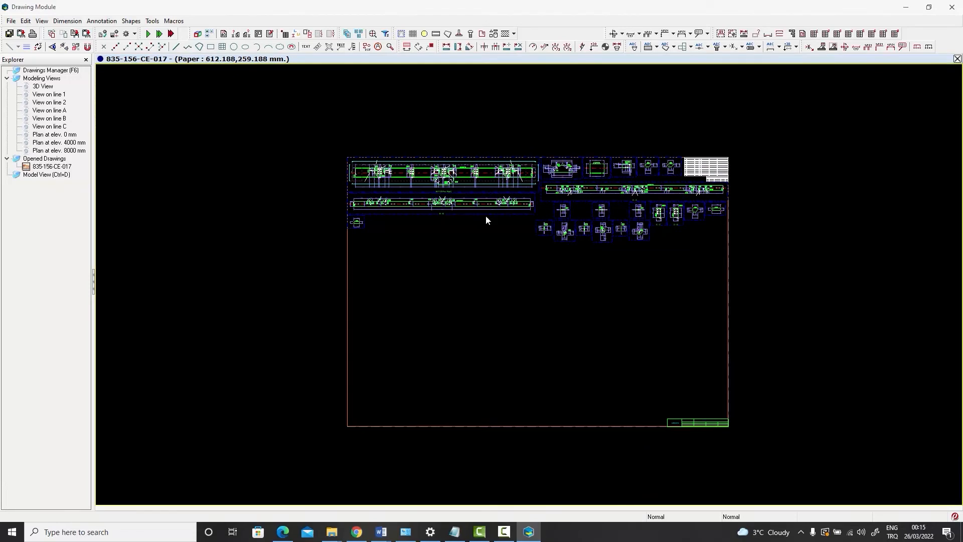
scroll(374, 167, up, 5)
scroll(374, 163, up, 3)
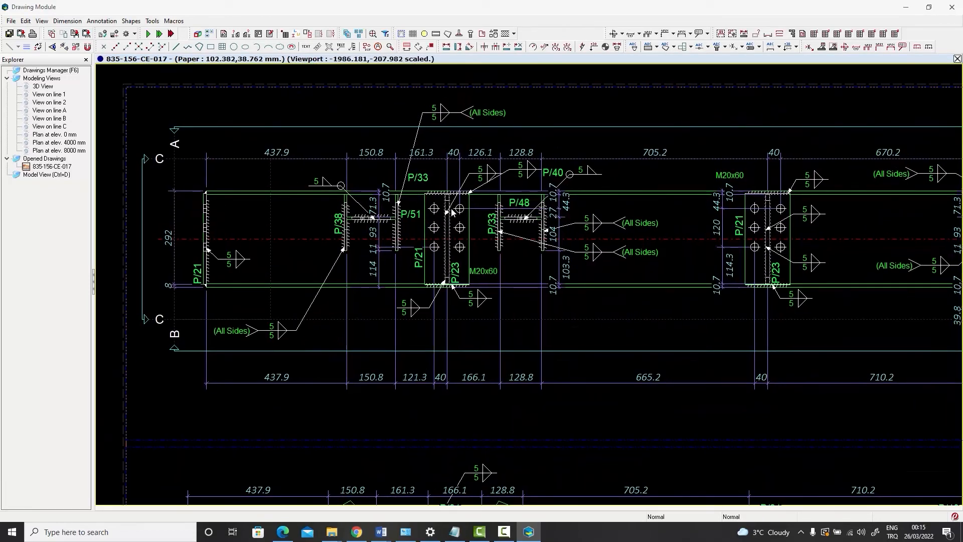
scroll(486, 219, down, 1)
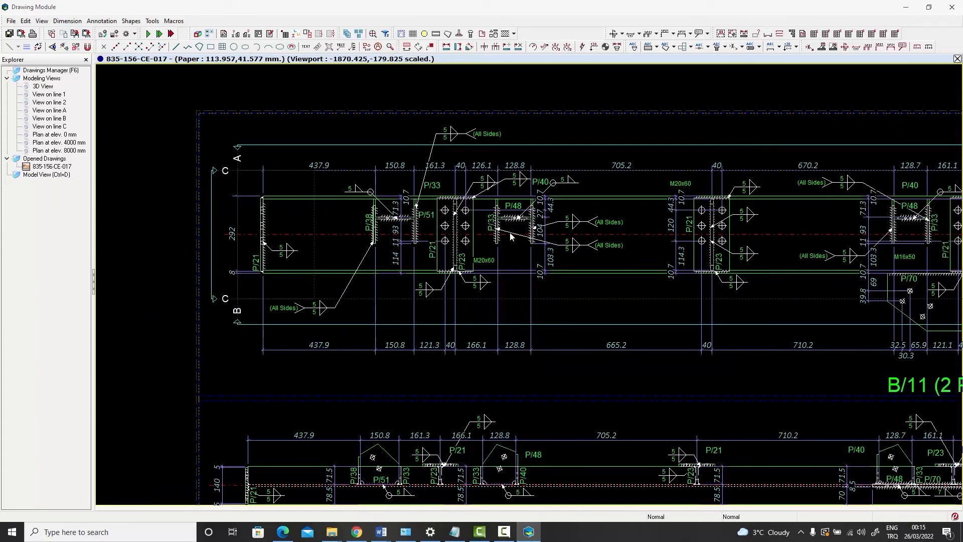
middle_drag(590, 262, 336, 248)
middle_drag(706, 252, 362, 234)
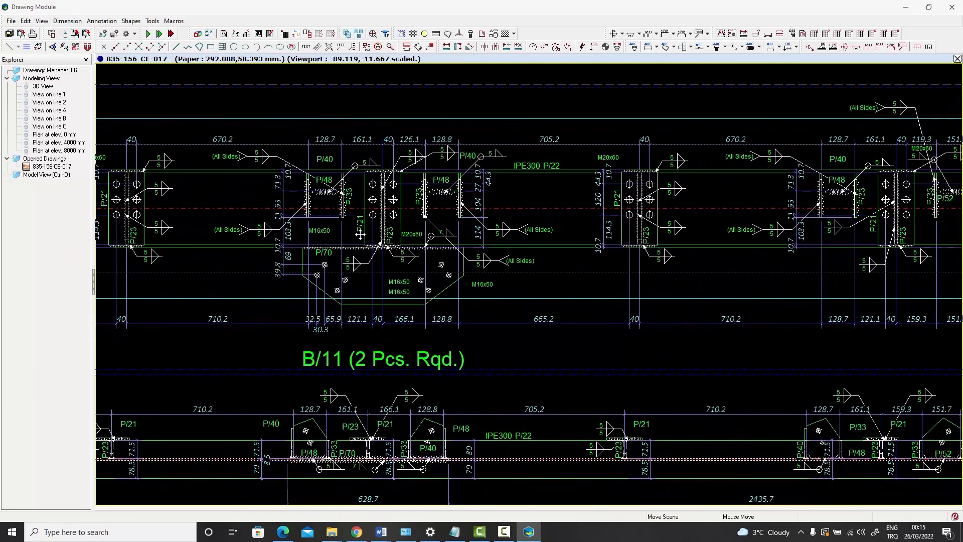
mouse_move(553, 239)
middle_down()
mouse_move(215, 239)
mouse_move(336, 245)
mouse_move(163, 248)
middle_up()
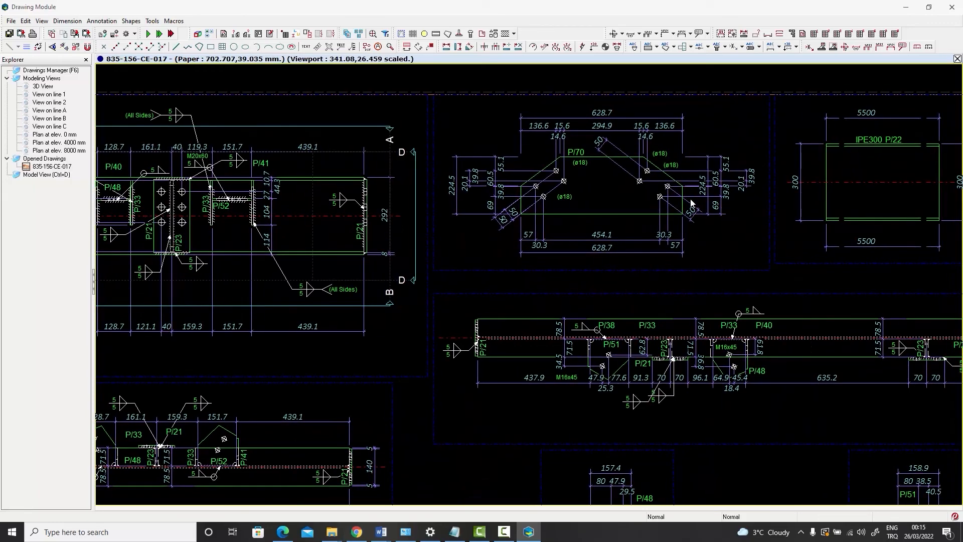
Examine the single-part views, section A-A and the connection details of the B/11 drawing, including the dimensions of its main view.
scroll(590, 227, down, 1)
middle_drag(533, 236, 217, 236)
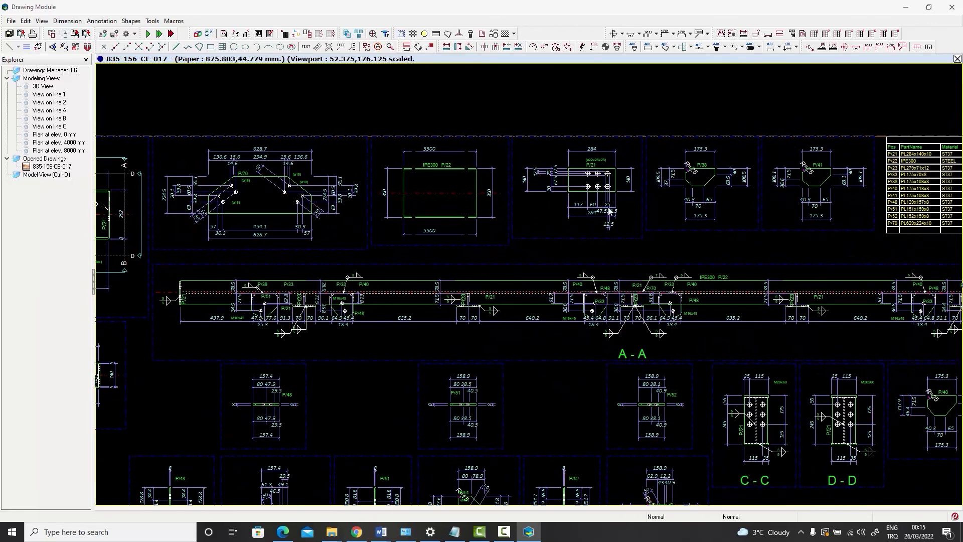
scroll(604, 201, up, 2)
scroll(601, 196, down, 3)
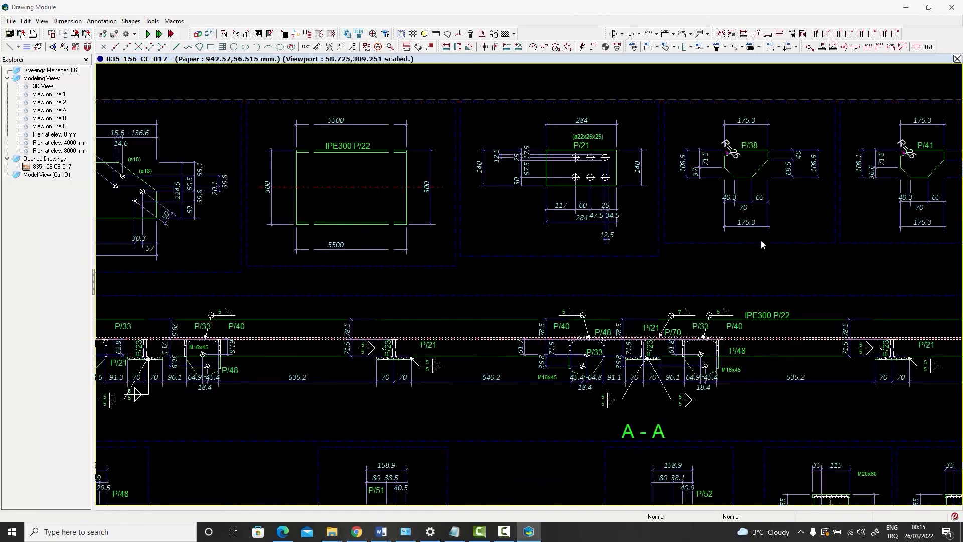
middle_drag(760, 242, 555, 253)
scroll(556, 251, down, 2)
scroll(491, 221, down, 1)
middle_drag(487, 217, 803, 250)
middle_drag(421, 241, 596, 203)
scroll(549, 216, up, 4)
scroll(552, 216, up, 2)
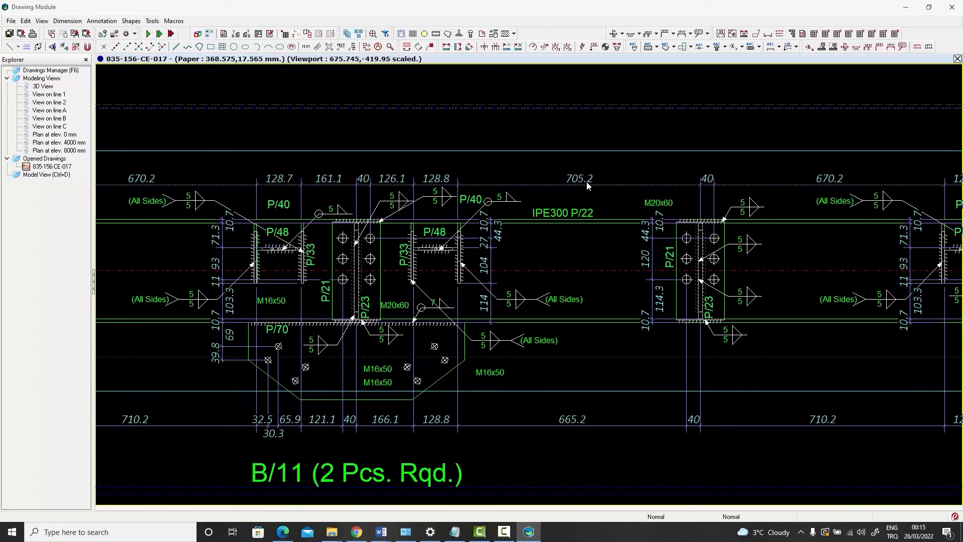
Open the dimension property settings of the Assembly Macro attached to drawing 835-156-CE-017.
scroll(599, 240, down, 2)
double_click(547, 148)
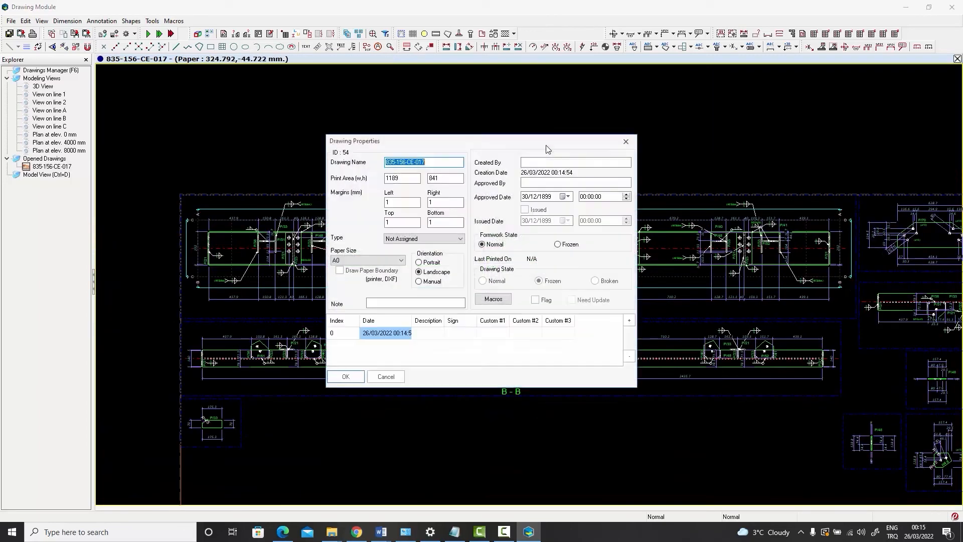
click(493, 299)
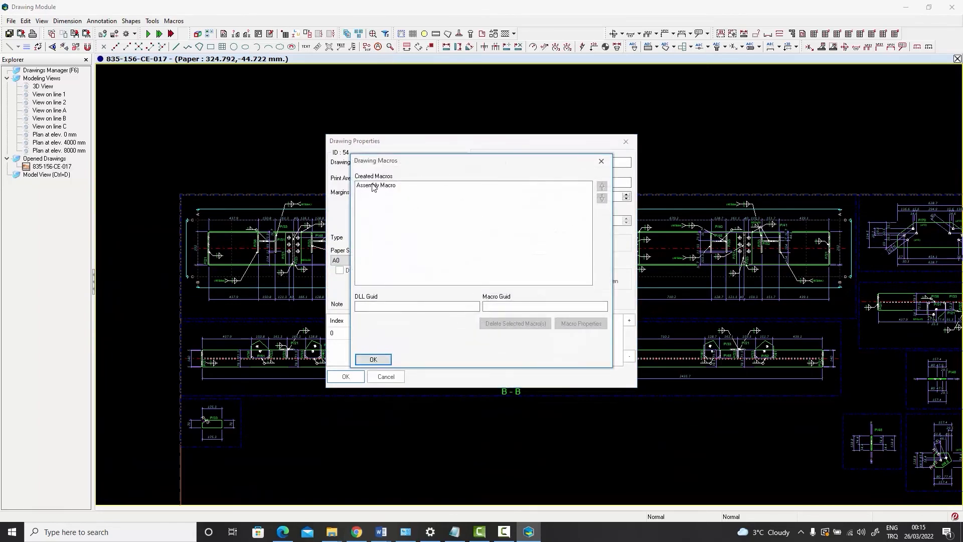
double_click(376, 185)
click(163, 20)
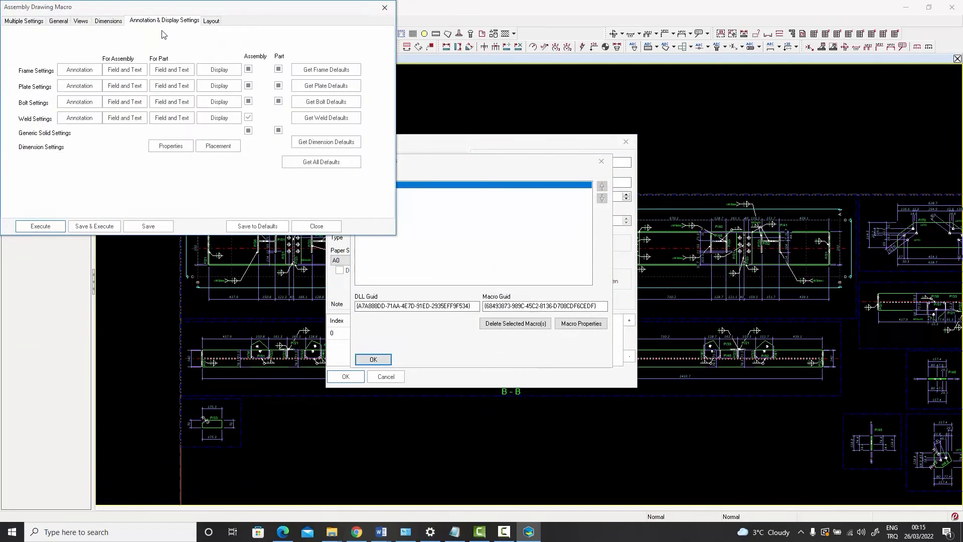
click(171, 146)
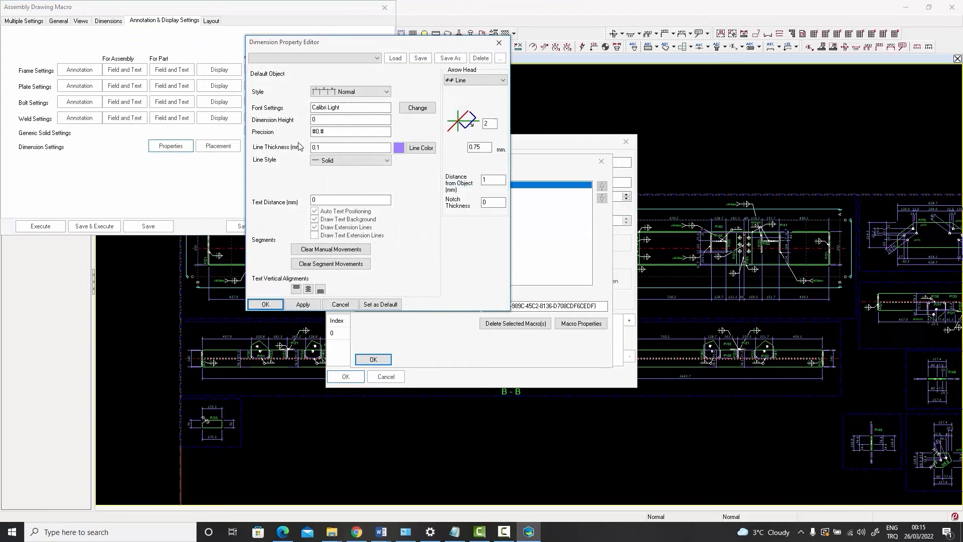
Set the dimension precision to whole numbers without decimals, execute the assembly macro, and accept the drawing properties.
click(340, 131)
click(264, 304)
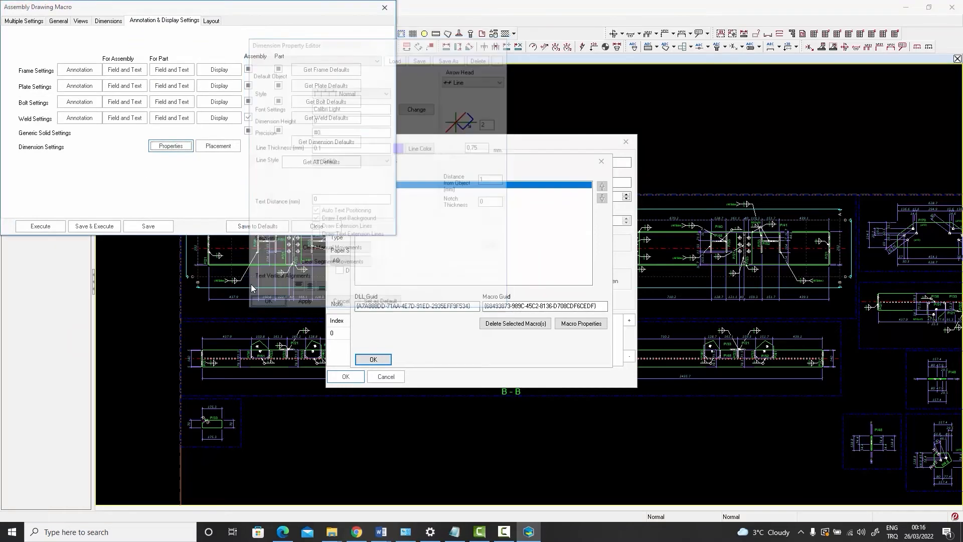
click(41, 227)
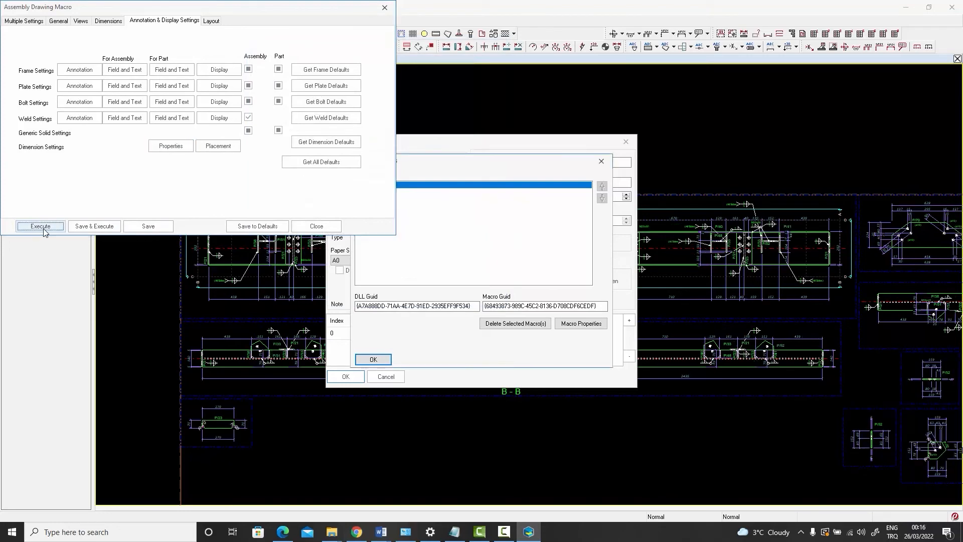
click(373, 359)
click(346, 376)
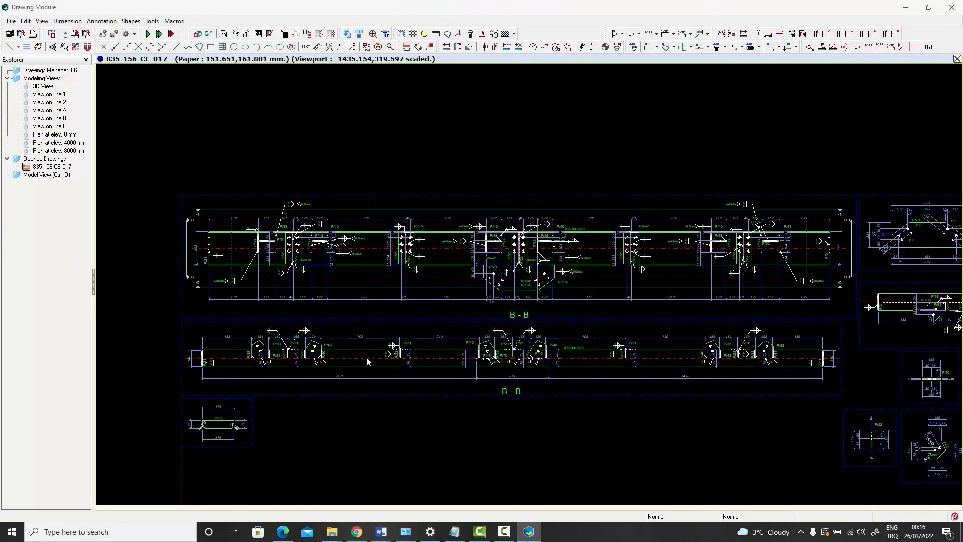
Examine the rounded dimensions across the beam elevation, the section views and the part details of the regenerated drawing.
scroll(532, 230, up, 8)
middle_drag(520, 226, 511, 171)
scroll(512, 170, down, 1)
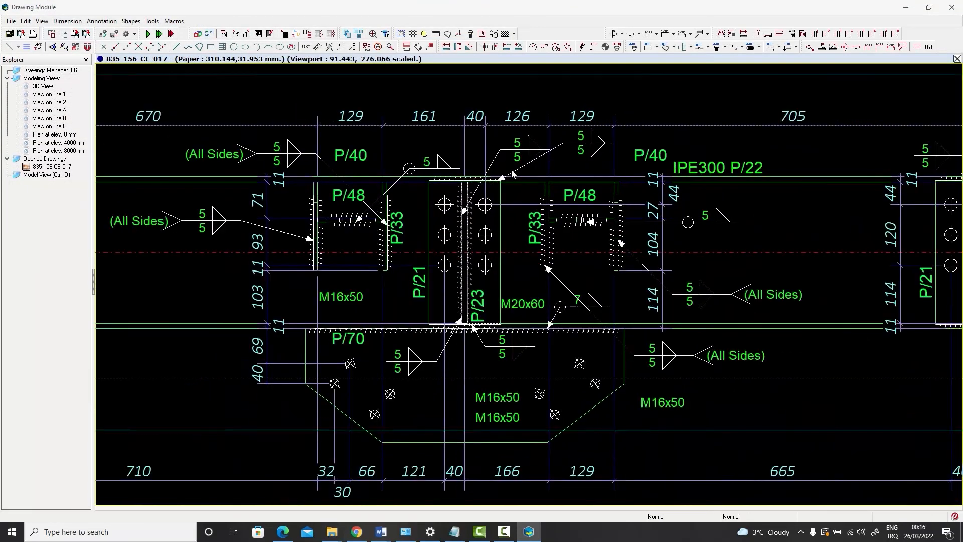
scroll(511, 173, down, 1)
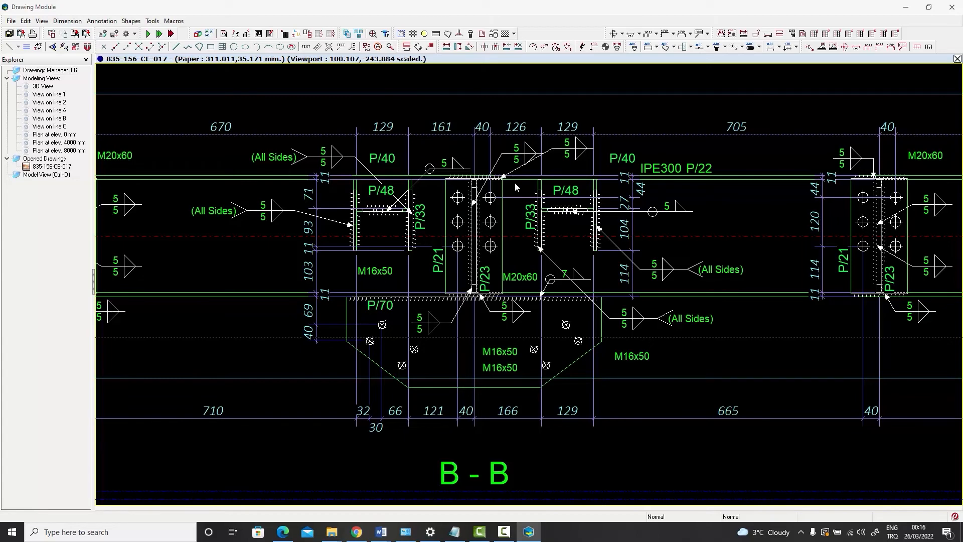
middle_drag(695, 270, 357, 242)
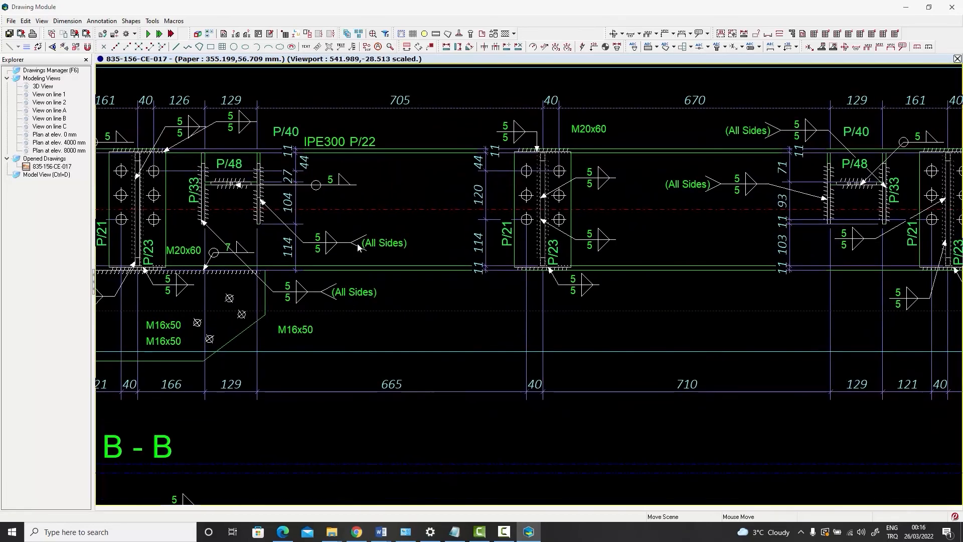
scroll(449, 243, down, 2)
middle_drag(617, 252, 323, 241)
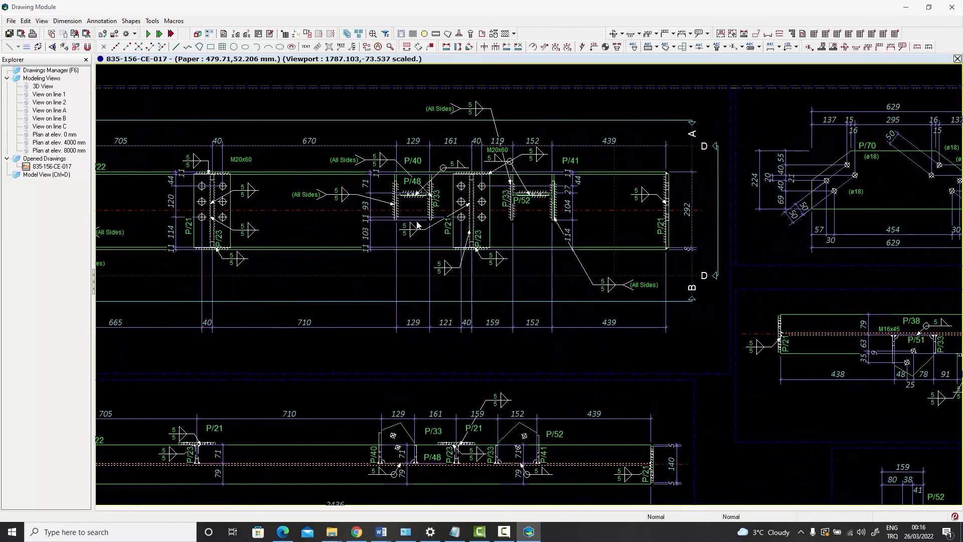
middle_drag(656, 288, 229, 279)
scroll(496, 272, down, 2)
middle_drag(506, 270, 117, 263)
middle_drag(472, 291, 224, 281)
mouse_move(539, 279)
middle_down()
mouse_move(458, 298)
mouse_move(467, 313)
middle_up()
scroll(491, 259, up, 2)
scroll(497, 253, up, 3)
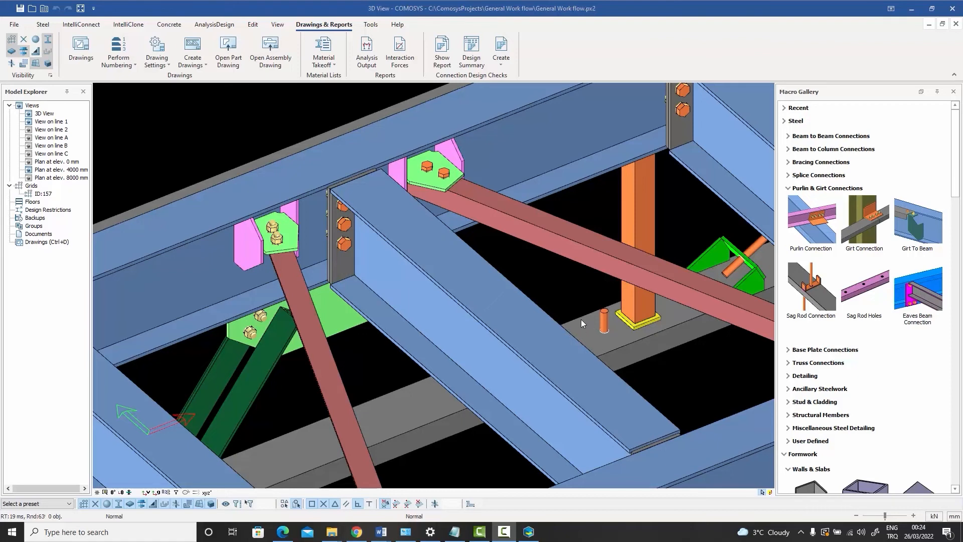
In the COMOSYS 3D model, select the long roof beam's whole assembly and show only that assembly.
click(523, 164)
right_click(522, 164)
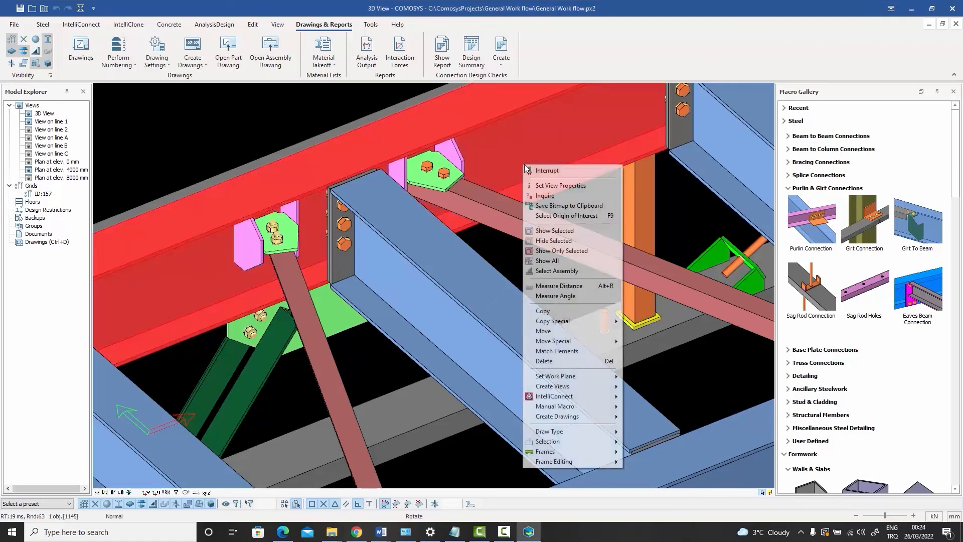
click(568, 271)
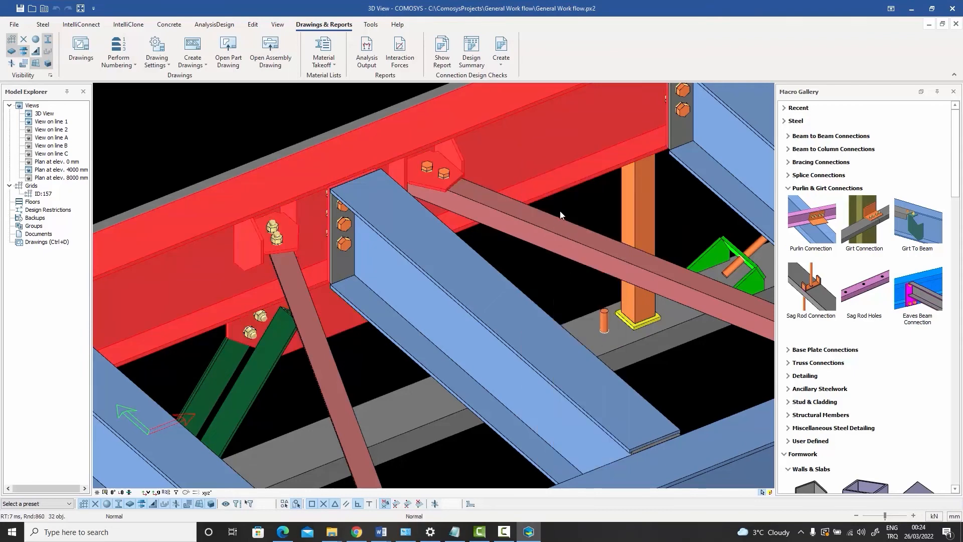
right_click(561, 208)
click(600, 294)
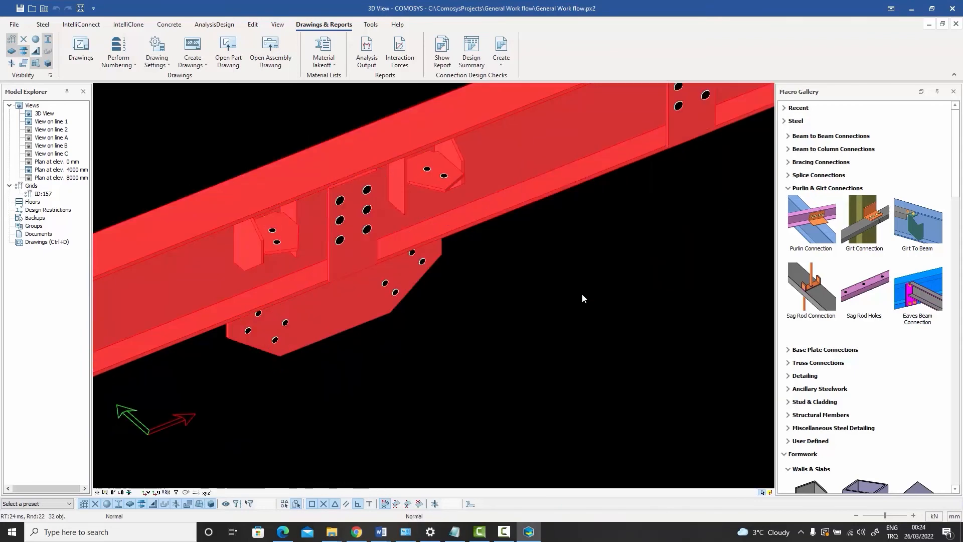
click(550, 290)
Examine the isolated beam assembly along its length, including its end plates, gusset plates, stiffeners and bolt holes.
scroll(548, 286, down, 4)
middle_drag(661, 243, 451, 327)
scroll(513, 281, up, 2)
middle_drag(756, 100, 711, 127)
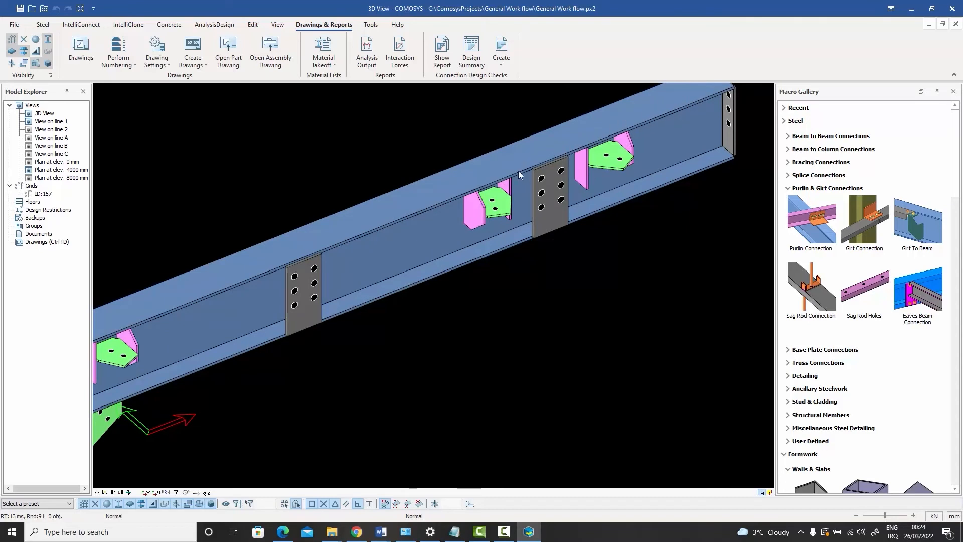
scroll(453, 197, down, 2)
middle_drag(253, 289, 440, 250)
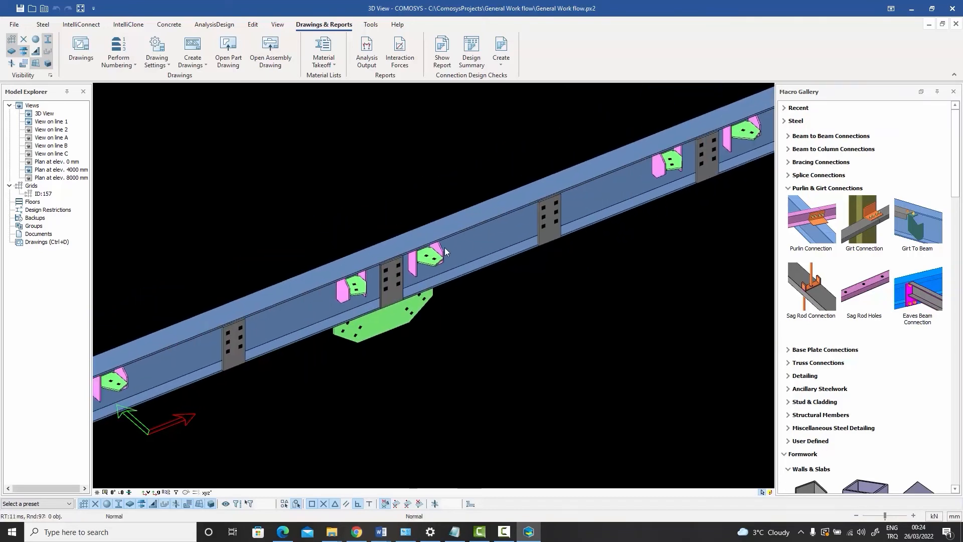
scroll(437, 250, up, 4)
scroll(437, 252, down, 3)
Show all model elements again and focus on the brace and secondary-beam connections at the middle of the beam.
right_click(407, 164)
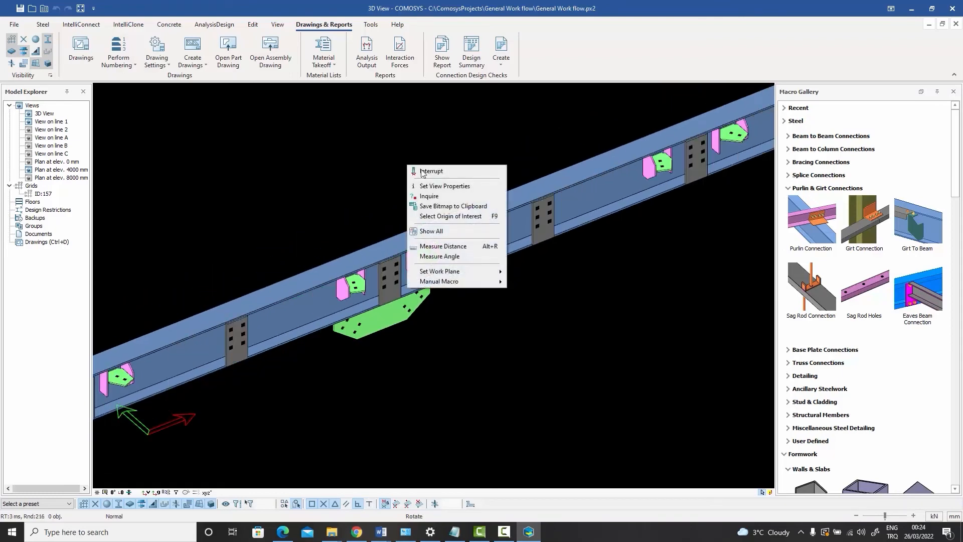
click(431, 231)
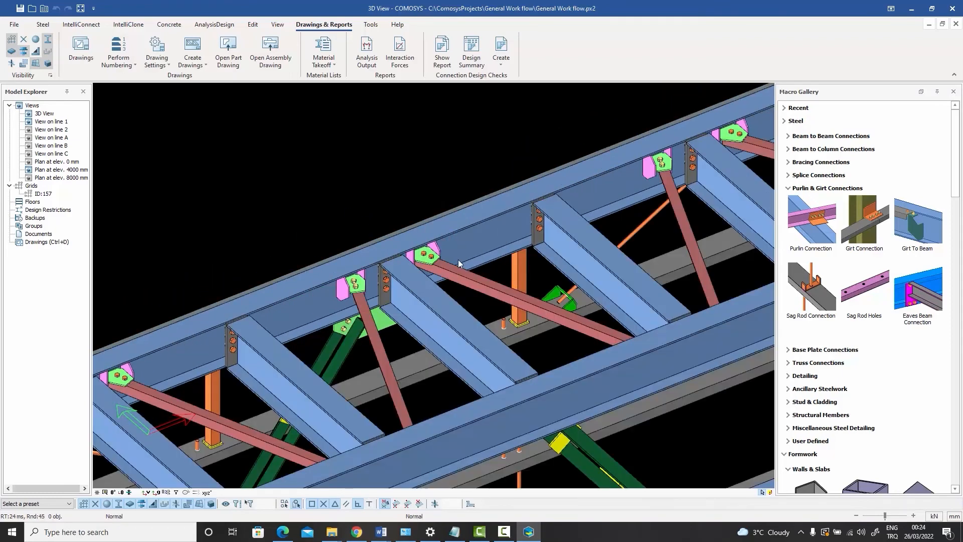
scroll(443, 263, up, 6)
middle_drag(433, 246, 489, 226)
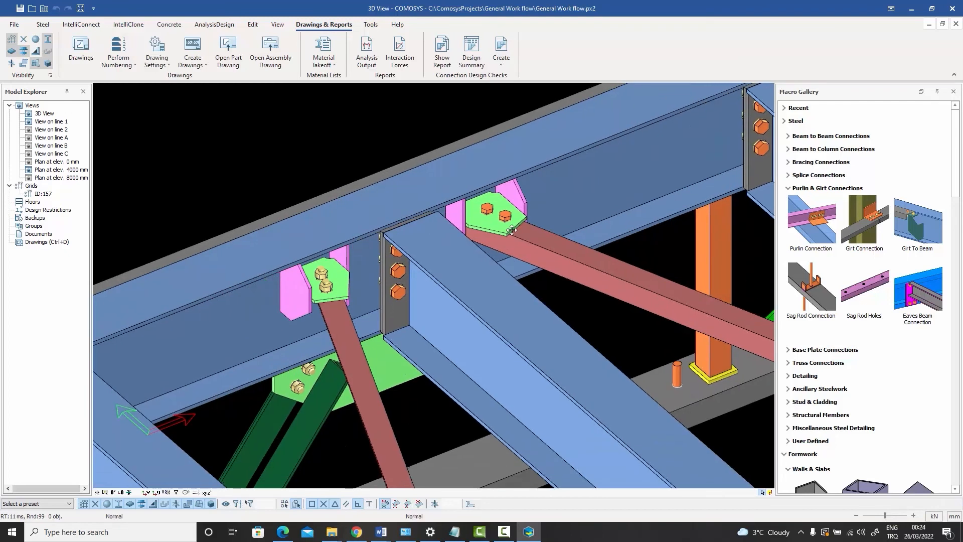
Pick out the upper and lower brace gusset plates, the adjoining stiffener and the secondary beam's connection plate individually for comparison.
click(488, 226)
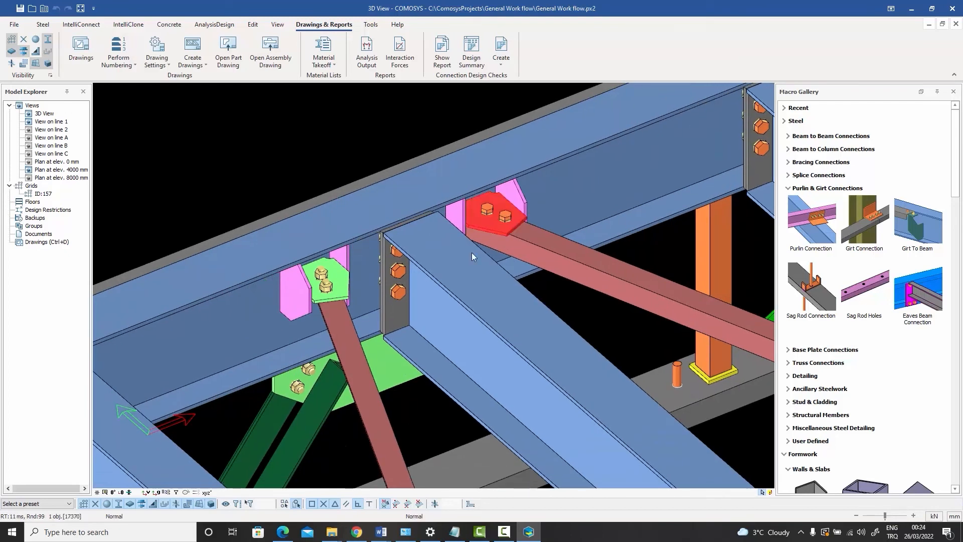
click(386, 375)
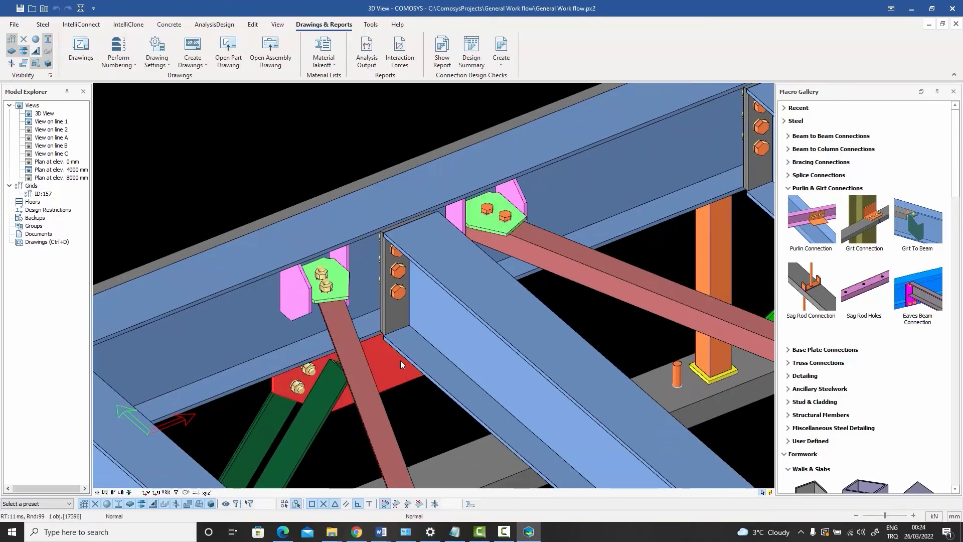
click(485, 226)
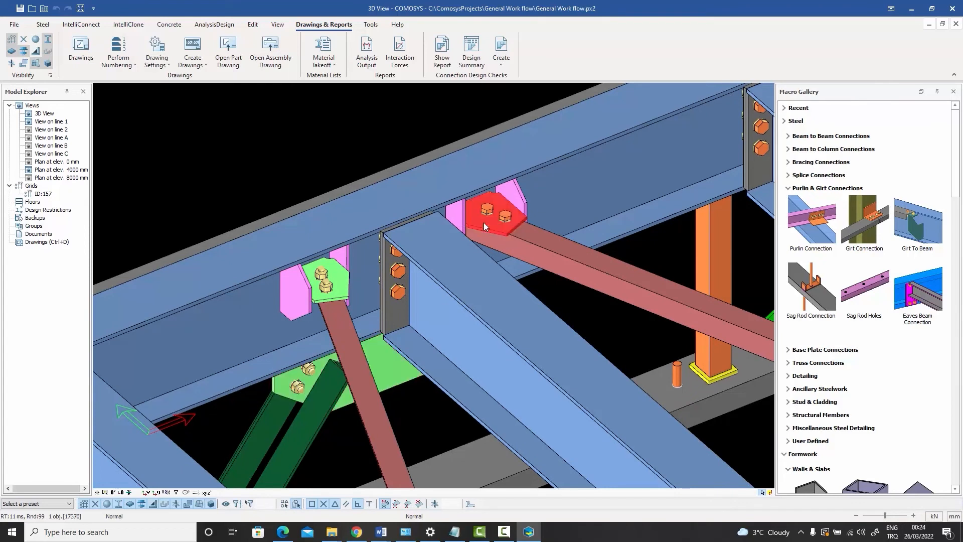
click(457, 213)
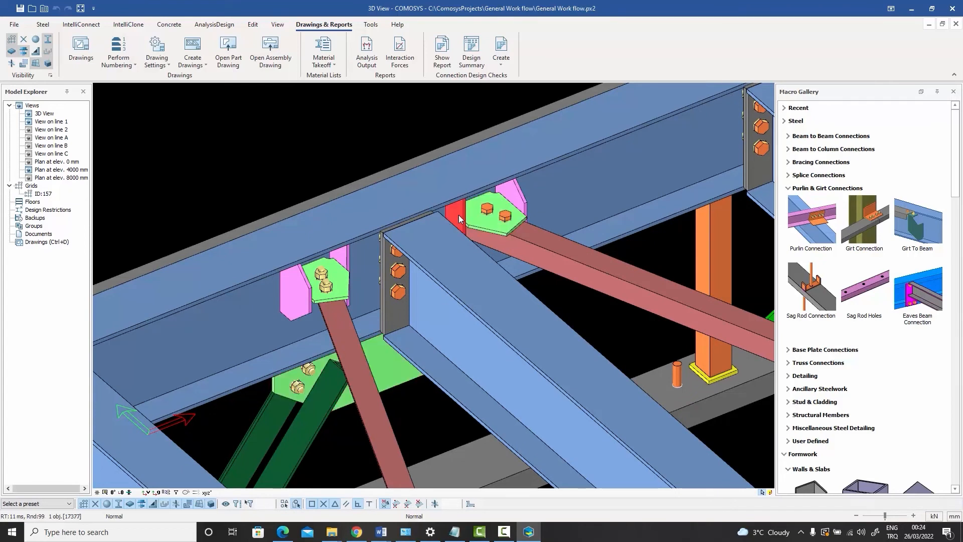
click(398, 320)
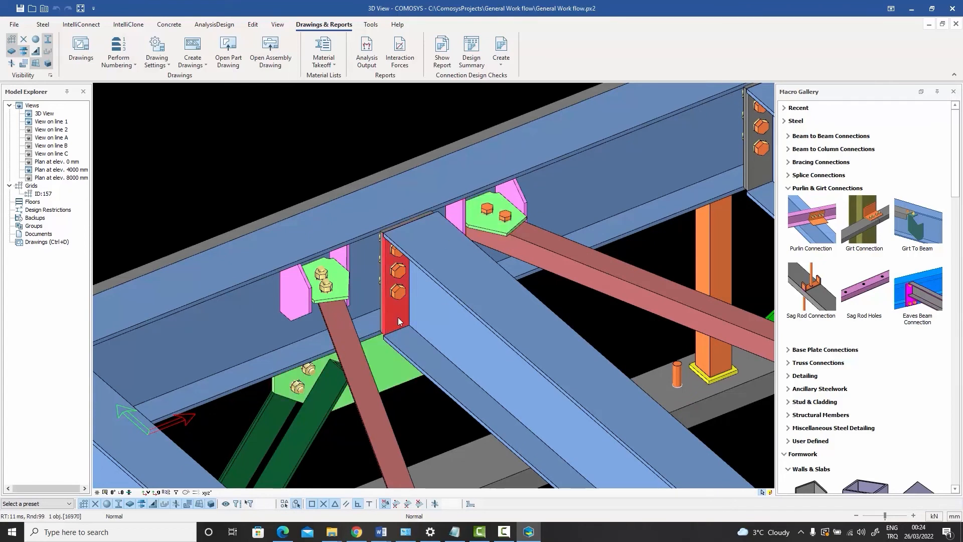
click(377, 369)
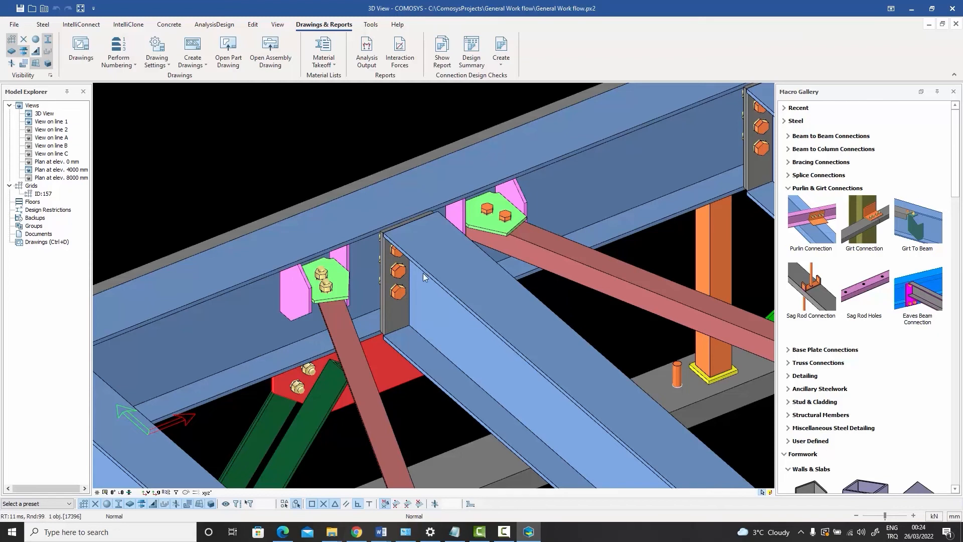
click(492, 227)
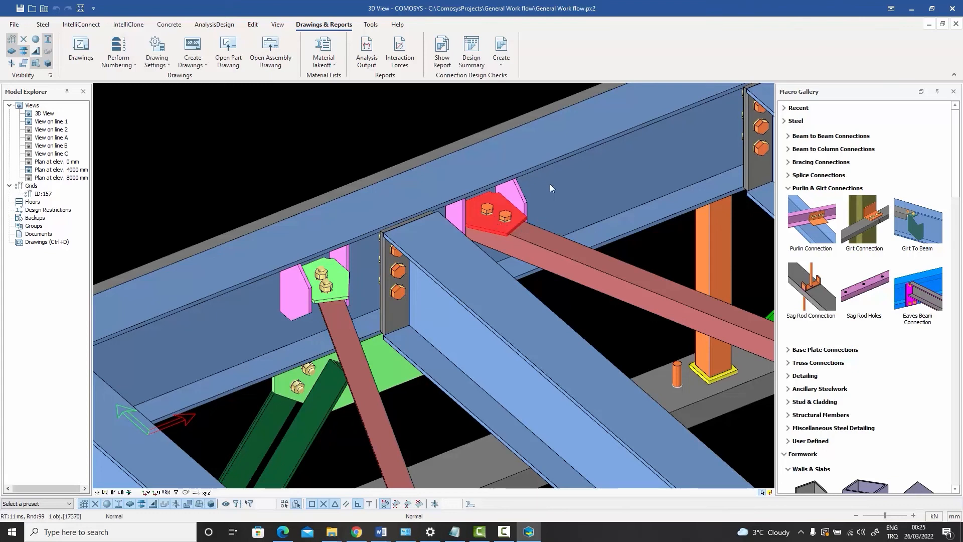
Select the upper brace gusset plate, lower brace gusset plate and secondary beam's end plate together, and create part drawings for them.
click(401, 123)
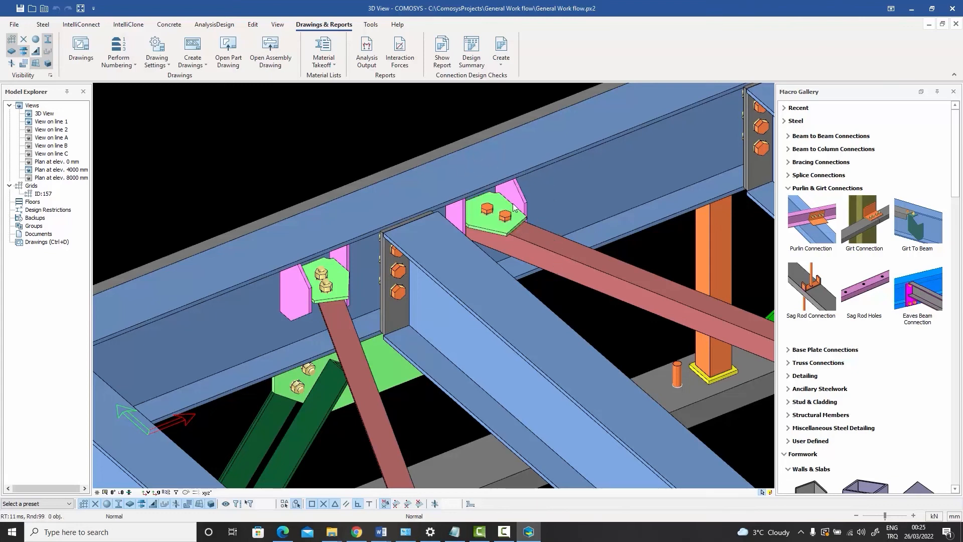
click(491, 228)
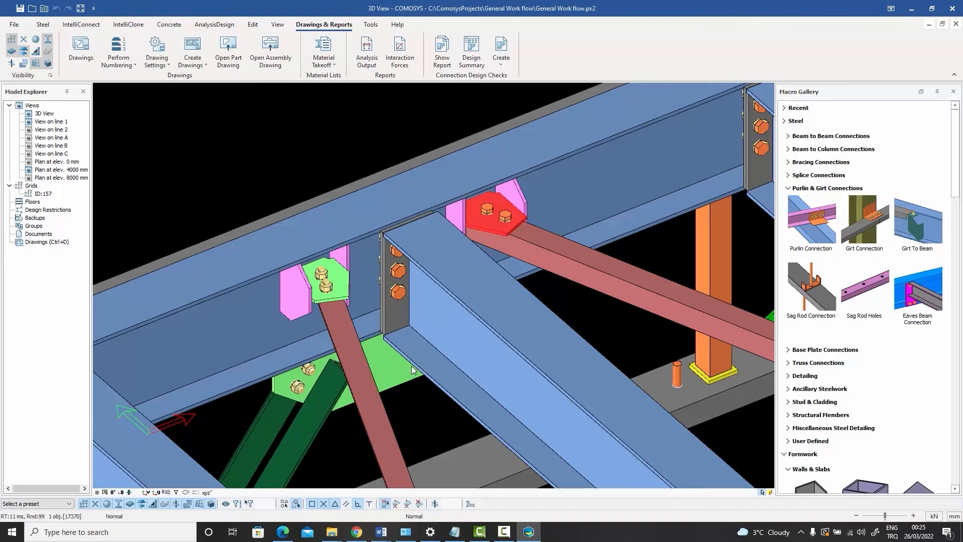
ctrl+click(393, 381)
ctrl+click(395, 314)
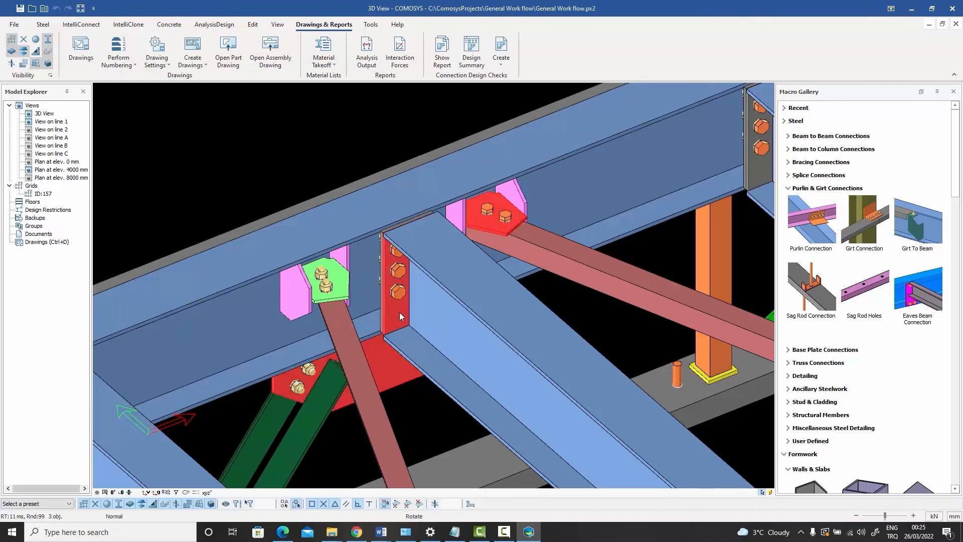
right_click(399, 312)
mouse_move(434, 271)
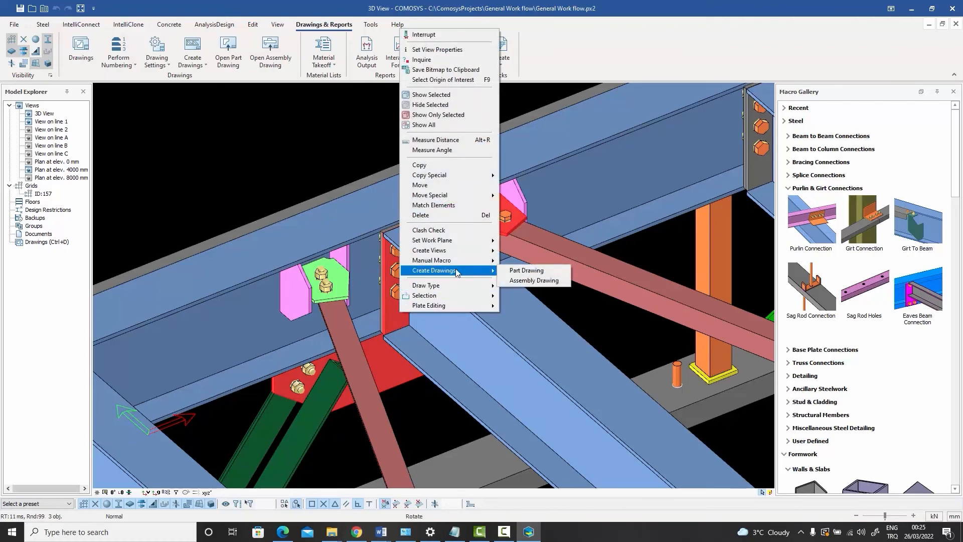
click(531, 270)
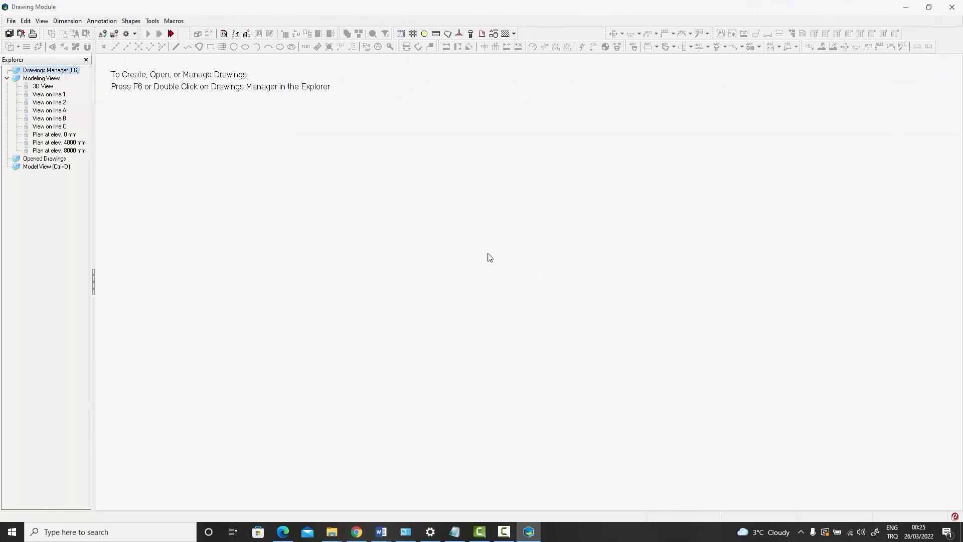
Open part drawing P-48 through the Drawings Manager and close the manager.
double_click(56, 70)
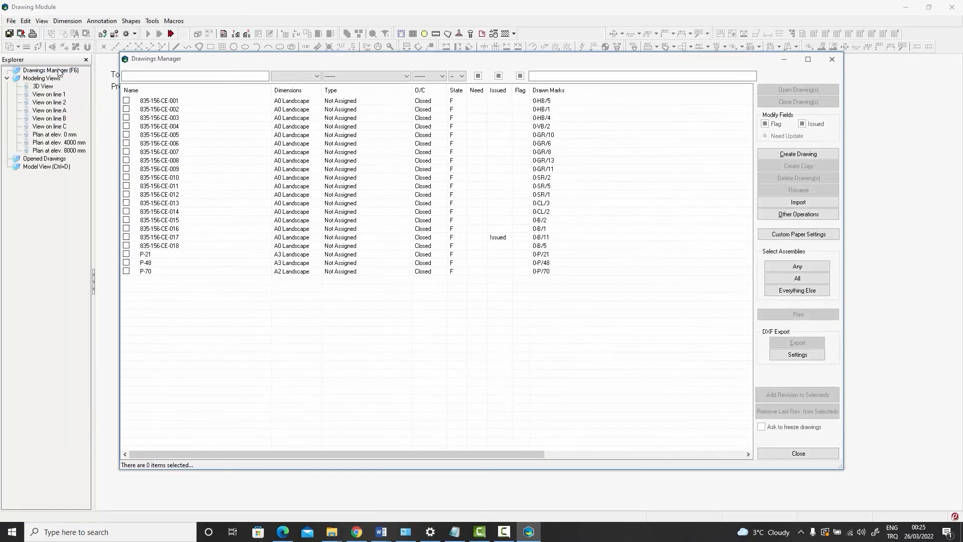
double_click(166, 262)
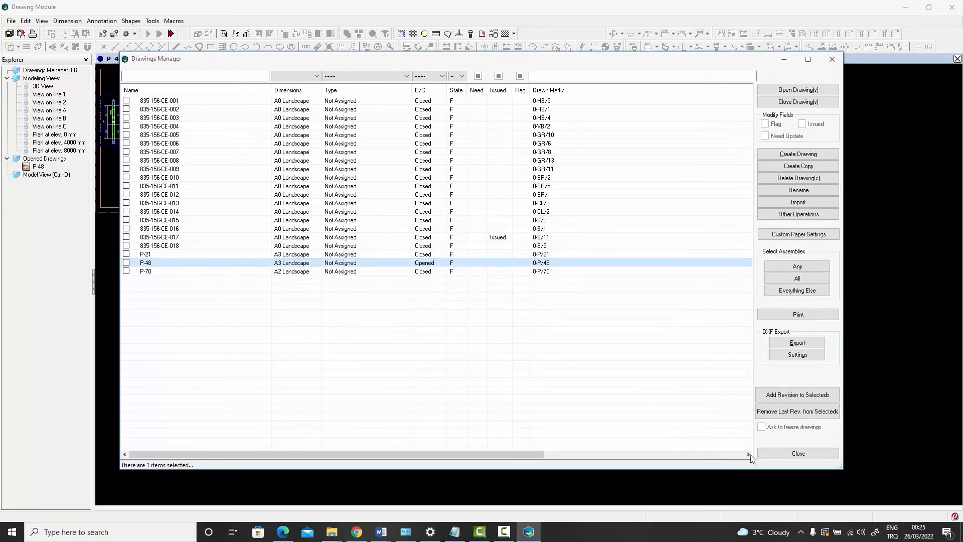
click(780, 454)
Examine the P-48 plate's front, top and side views, including its outline dimensions, corner radii and bolt-hole spacing.
middle_drag(375, 283, 594, 374)
scroll(388, 222, up, 4)
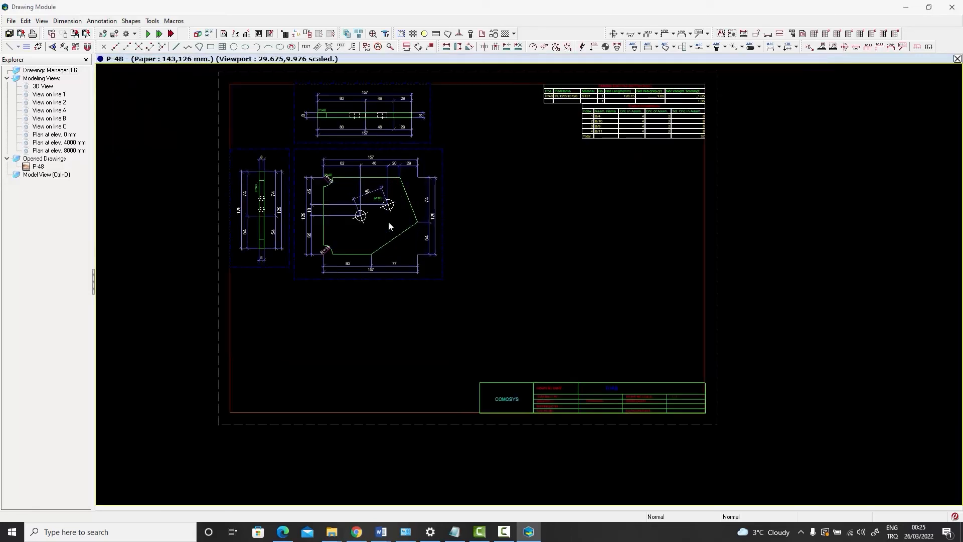
middle_drag(391, 230, 428, 289)
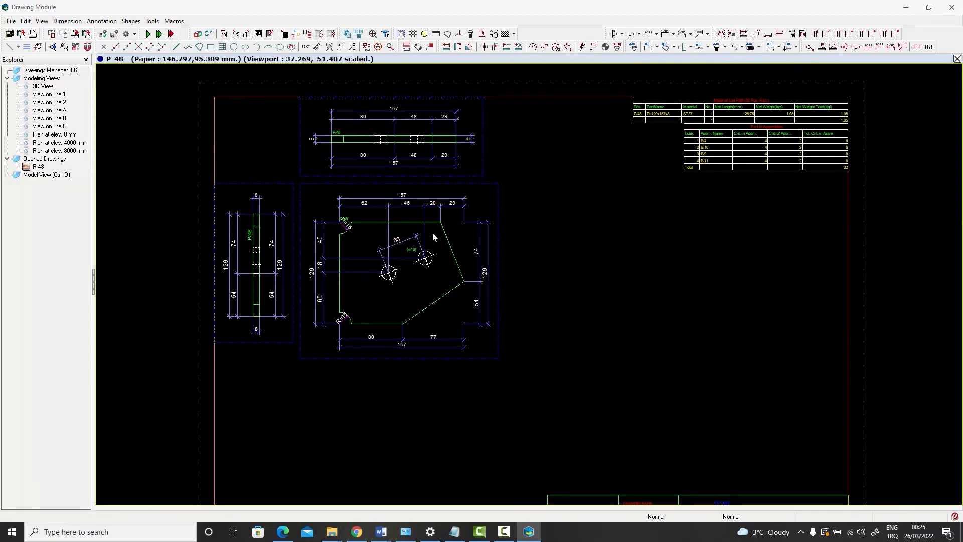
scroll(347, 230, up, 2)
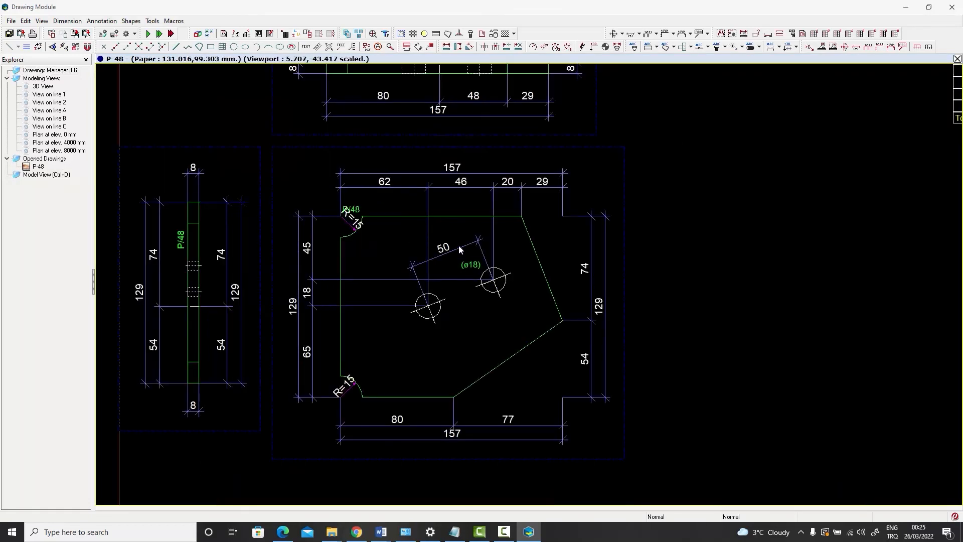
middle_drag(456, 245, 412, 344)
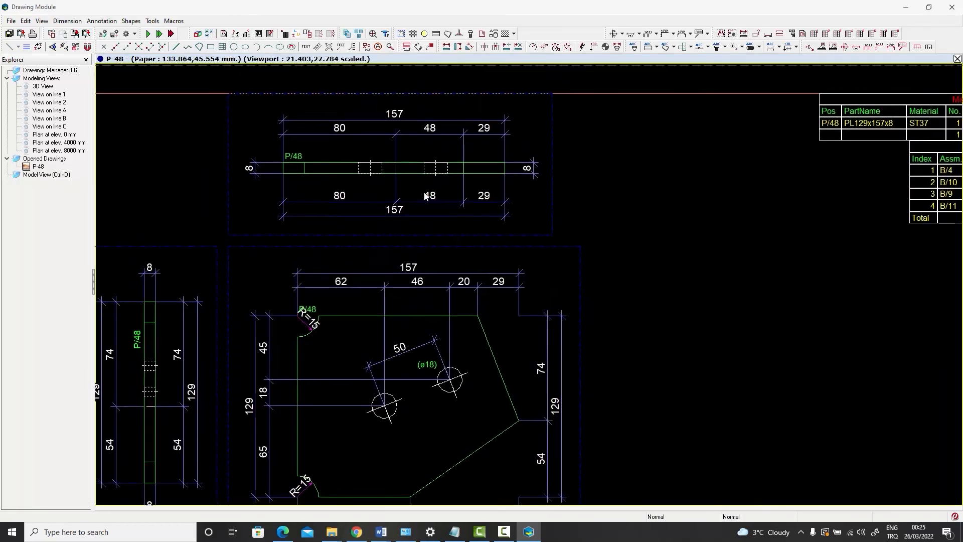
scroll(426, 194, up, 1)
scroll(425, 194, down, 3)
Read P-48's material list and Part in Assemblies table, and recheck the dimensioned plate views.
middle_drag(487, 214, 371, 264)
scroll(678, 221, up, 4)
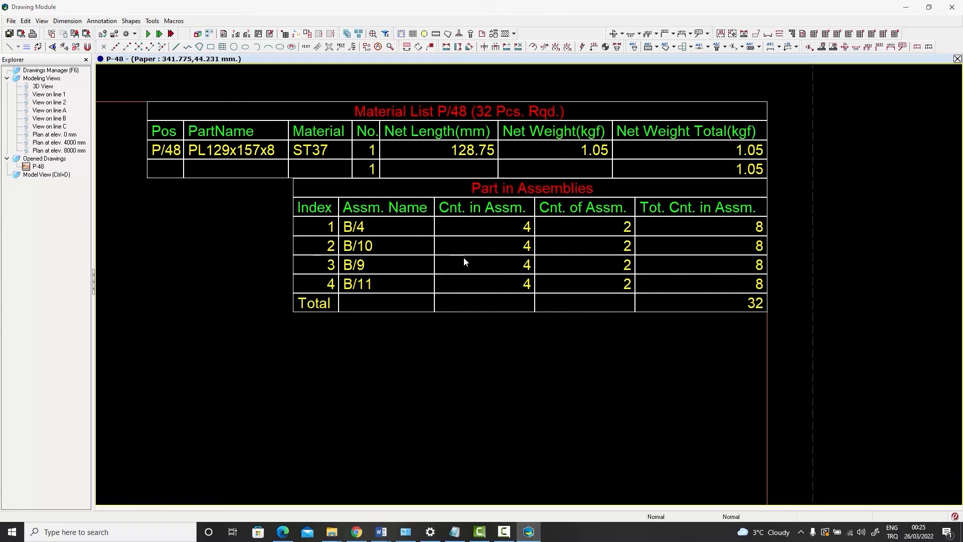
scroll(525, 219, down, 2)
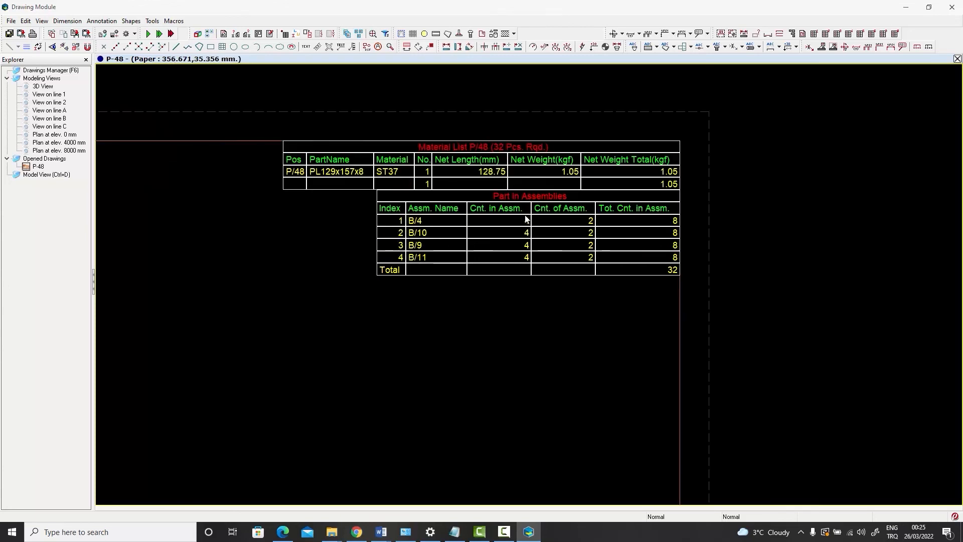
scroll(525, 220, down, 2)
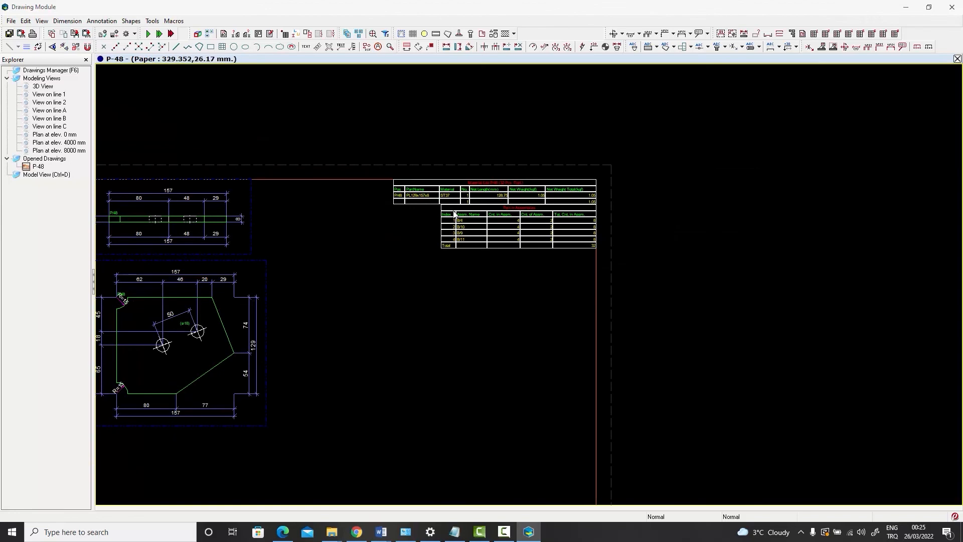
scroll(447, 230, up, 5)
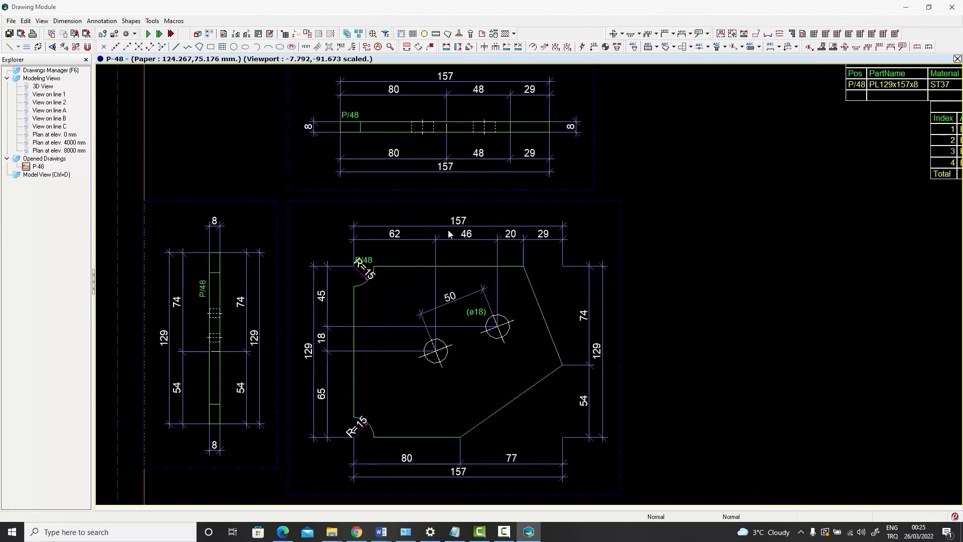
scroll(447, 230, down, 2)
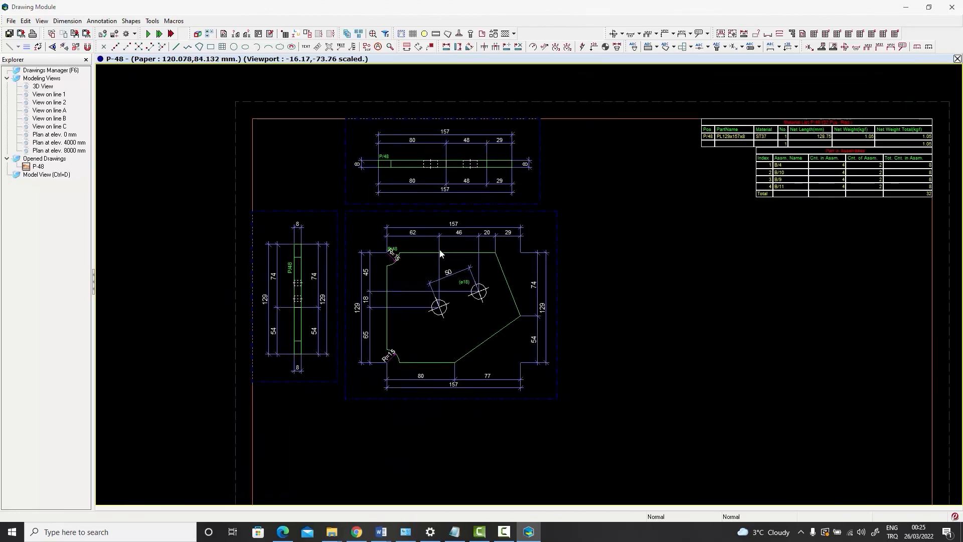
middle_drag(441, 273, 470, 229)
scroll(469, 229, up, 1)
scroll(469, 229, down, 1)
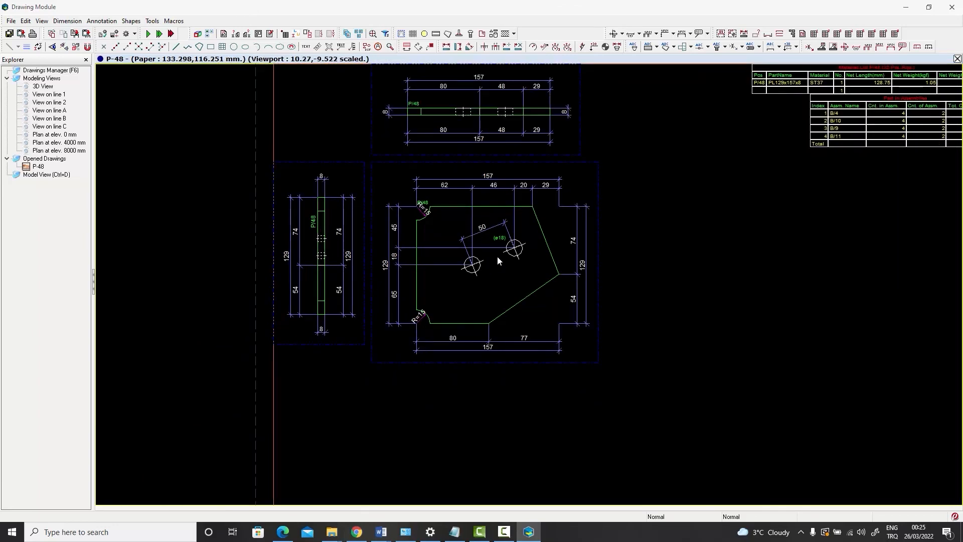
scroll(500, 253, up, 2)
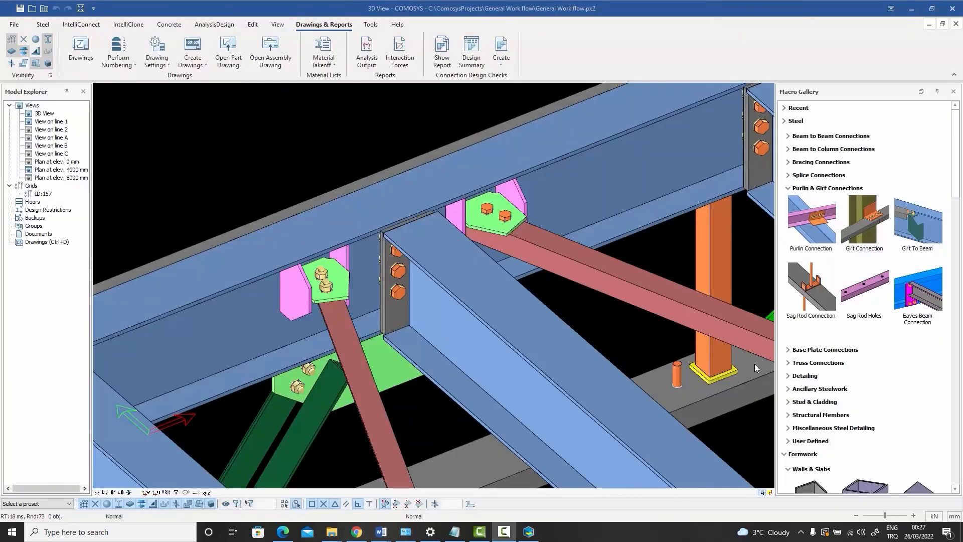
Return to the COMOSYS 3D model and review the overall roof framing of the steel structure.
scroll(543, 308, down, 5)
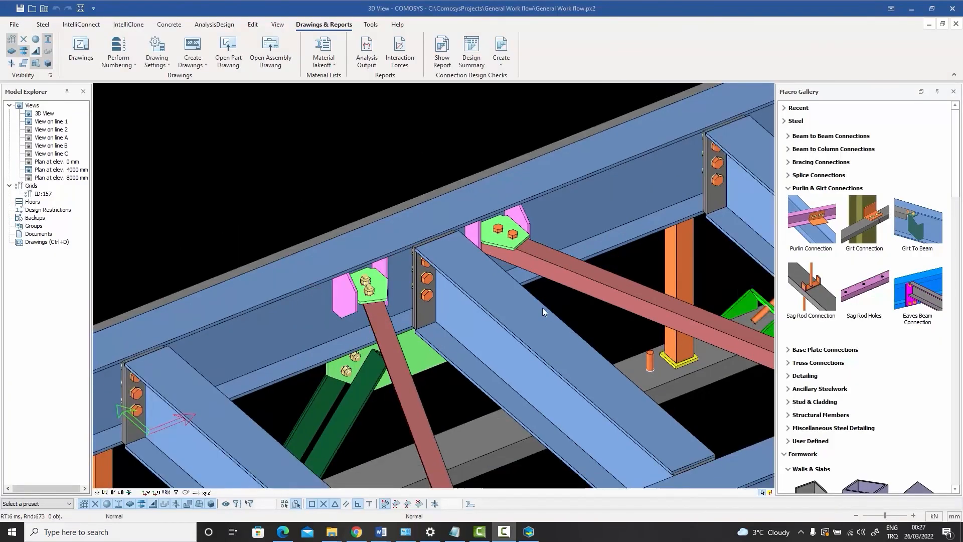
scroll(567, 344, down, 6)
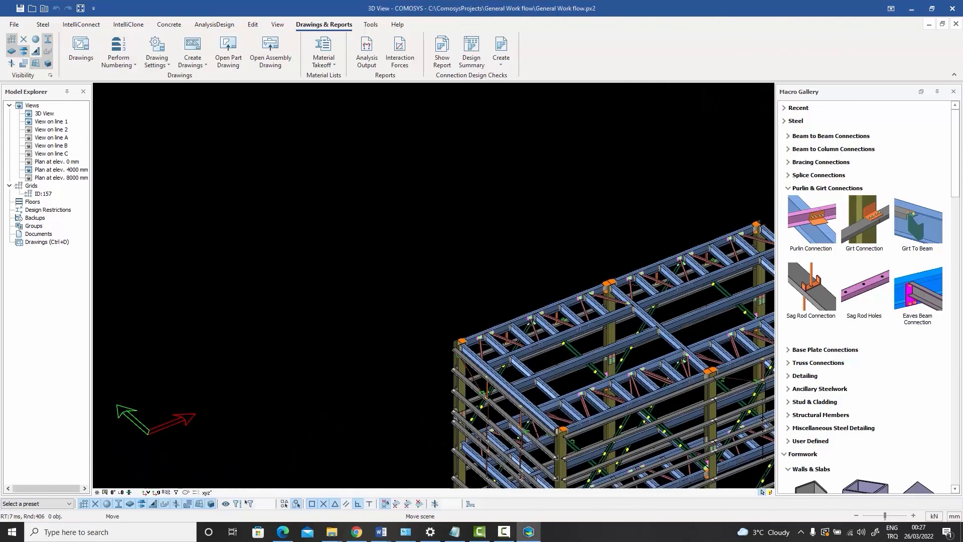
middle_drag(580, 341, 384, 270)
scroll(427, 272, up, 2)
middle_drag(457, 284, 428, 274)
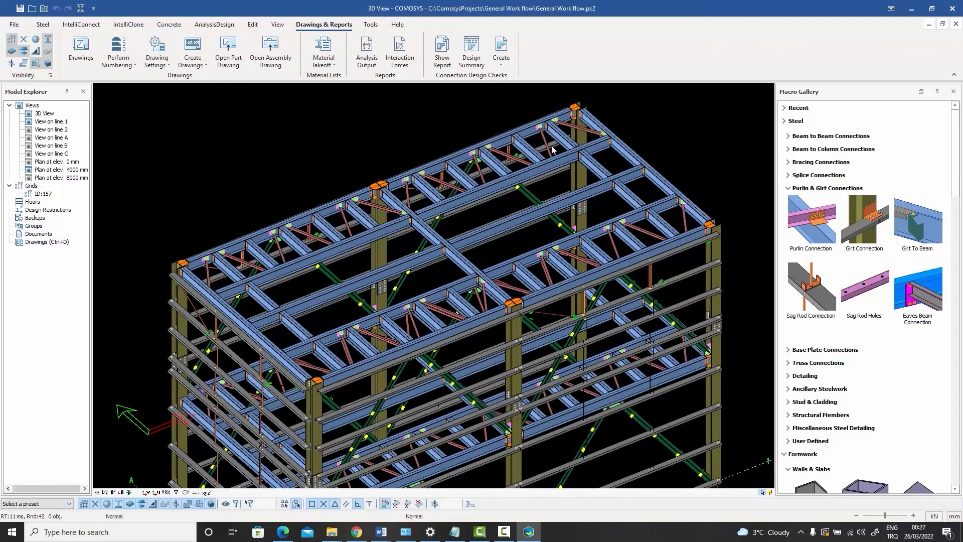
Examine the repeated brace gussets and secondary-beam connections along the roof edge beam, and review the whole frame.
scroll(561, 143, up, 5)
scroll(561, 145, up, 5)
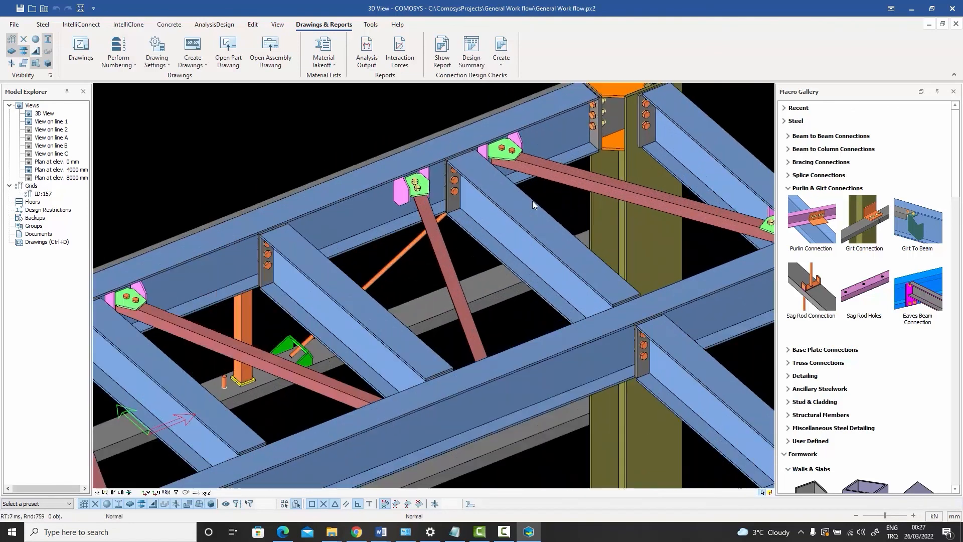
scroll(532, 202, down, 4)
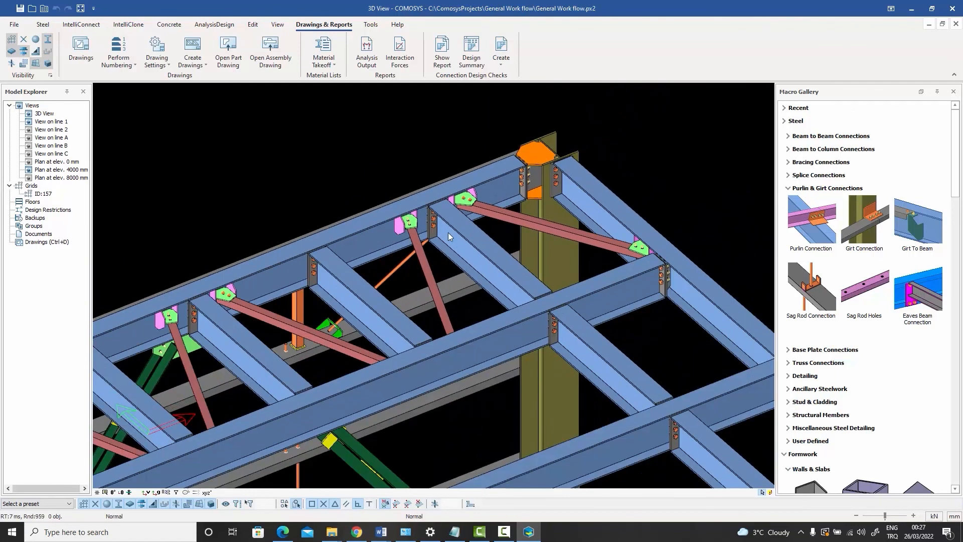
middle_drag(448, 233, 583, 173)
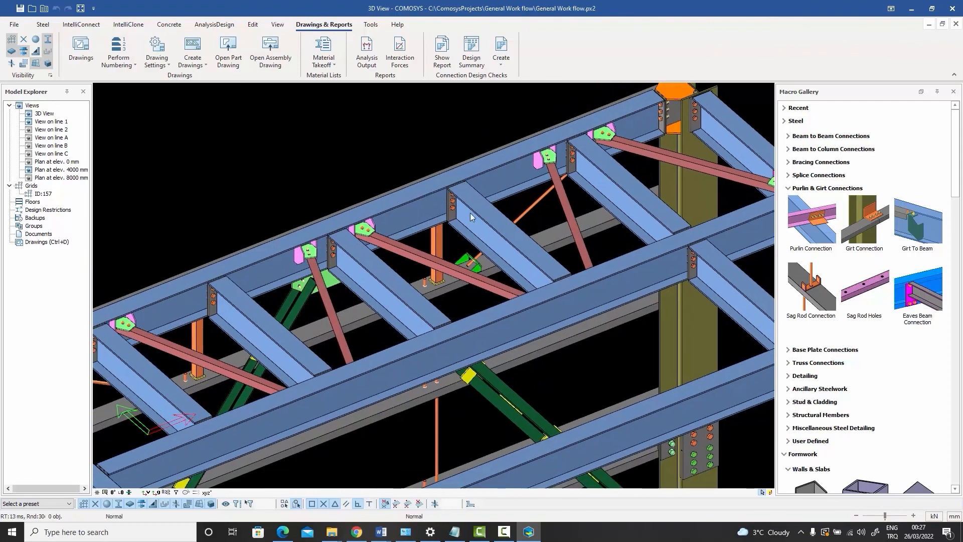
middle_drag(445, 235, 527, 197)
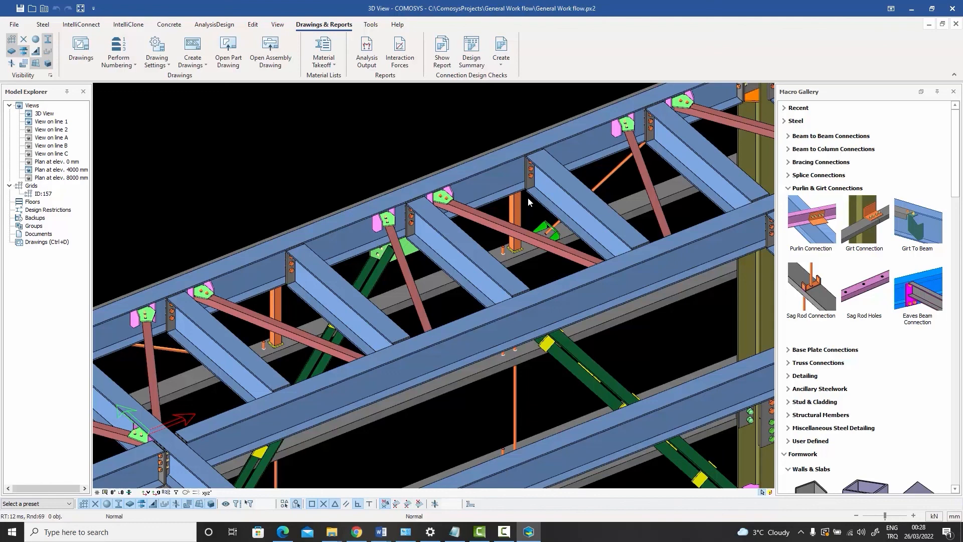
scroll(528, 197, down, 3)
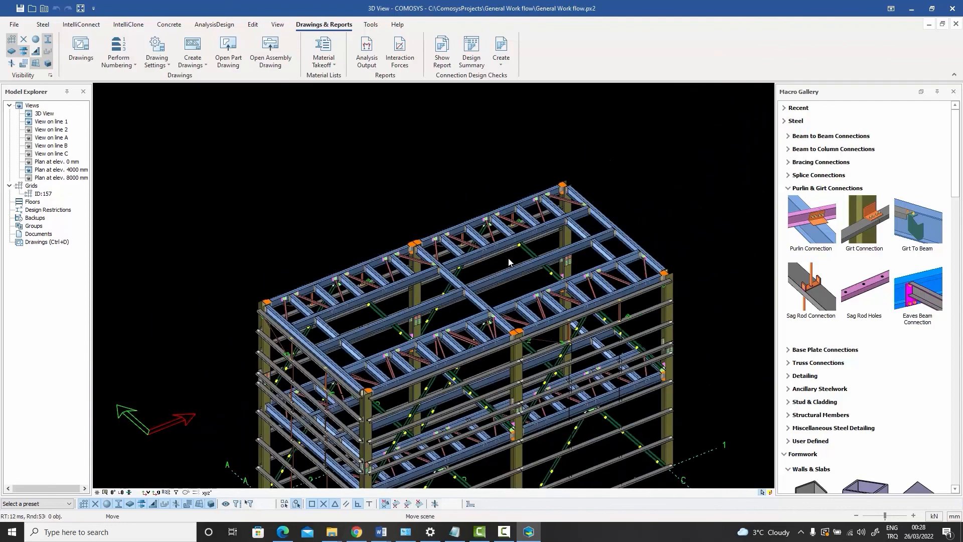
middle_drag(509, 262, 494, 222)
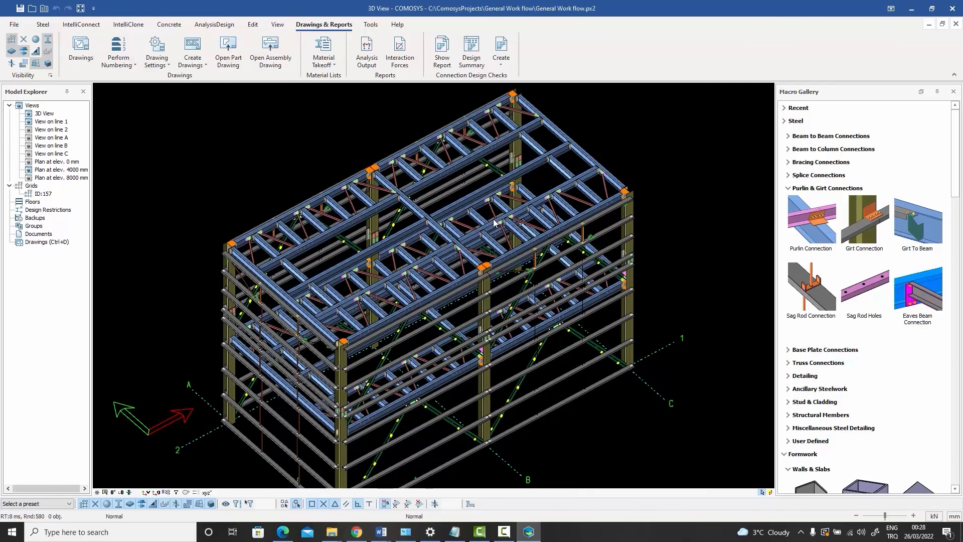